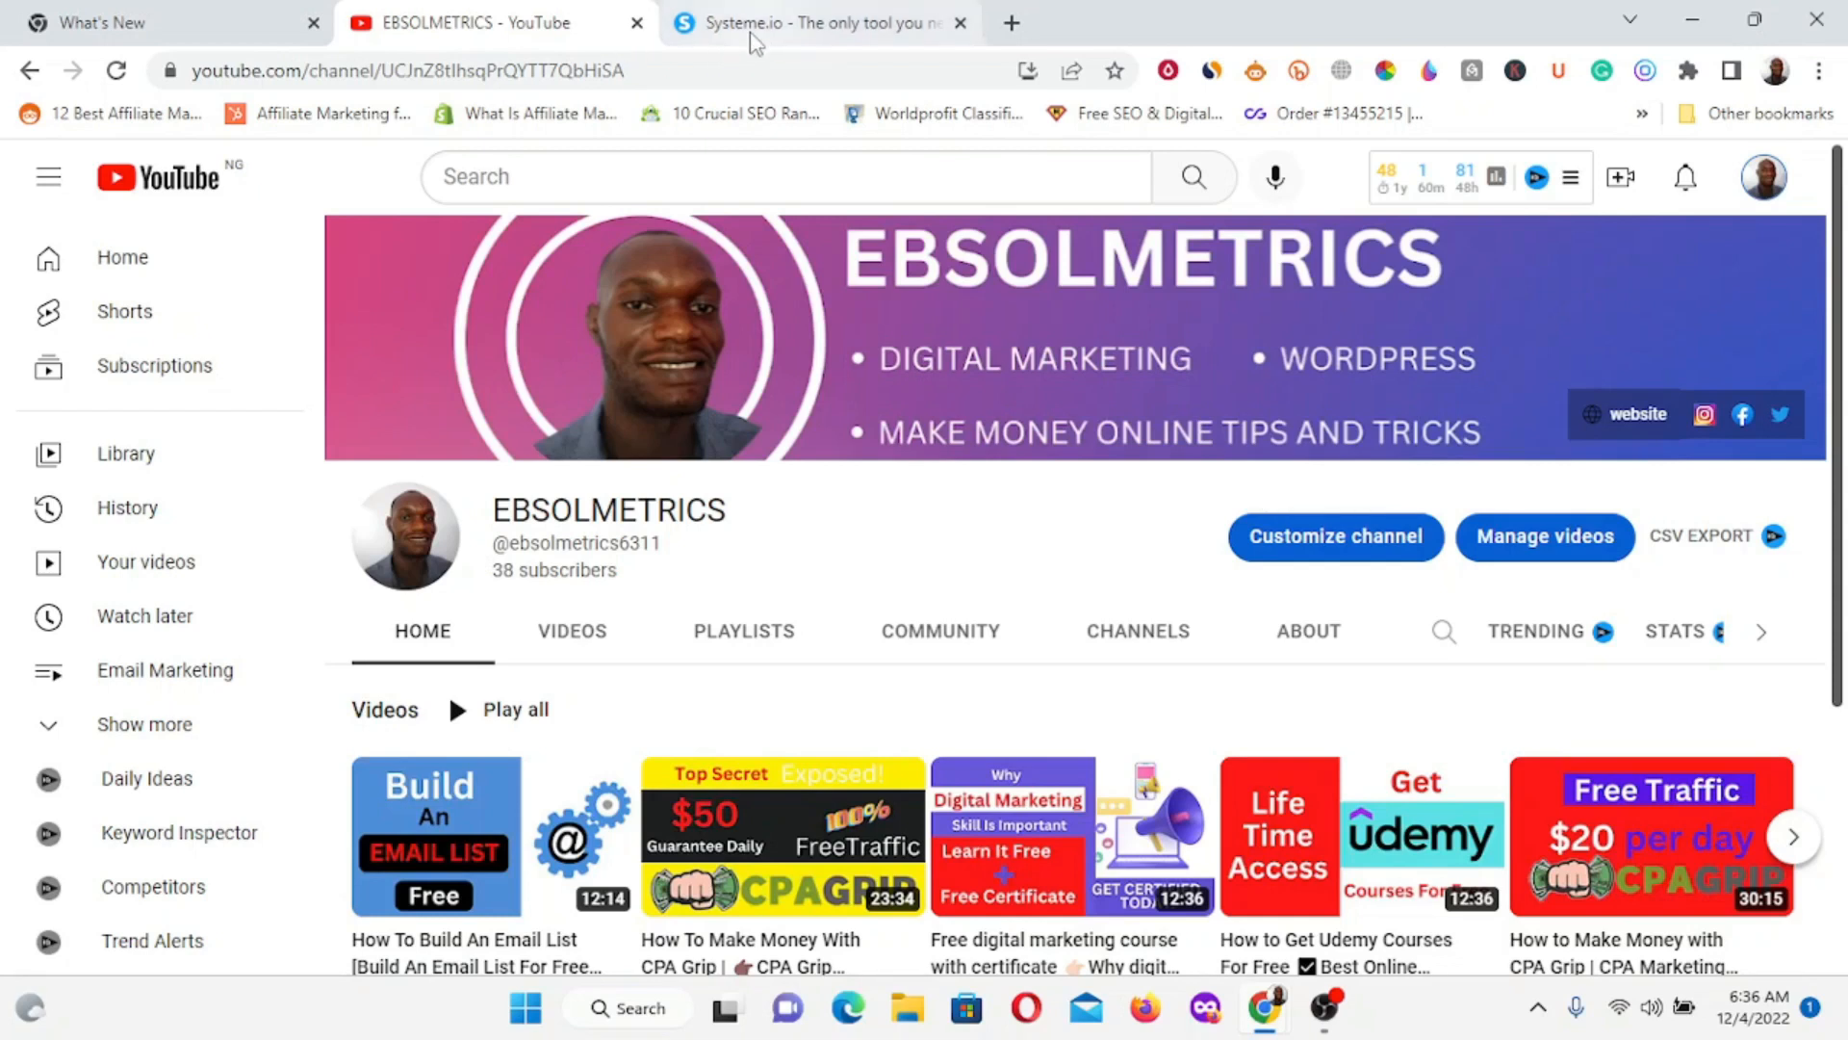
Switch from the YouTube channel page to the Systeme.io homepage tab.
left_click(775, 29)
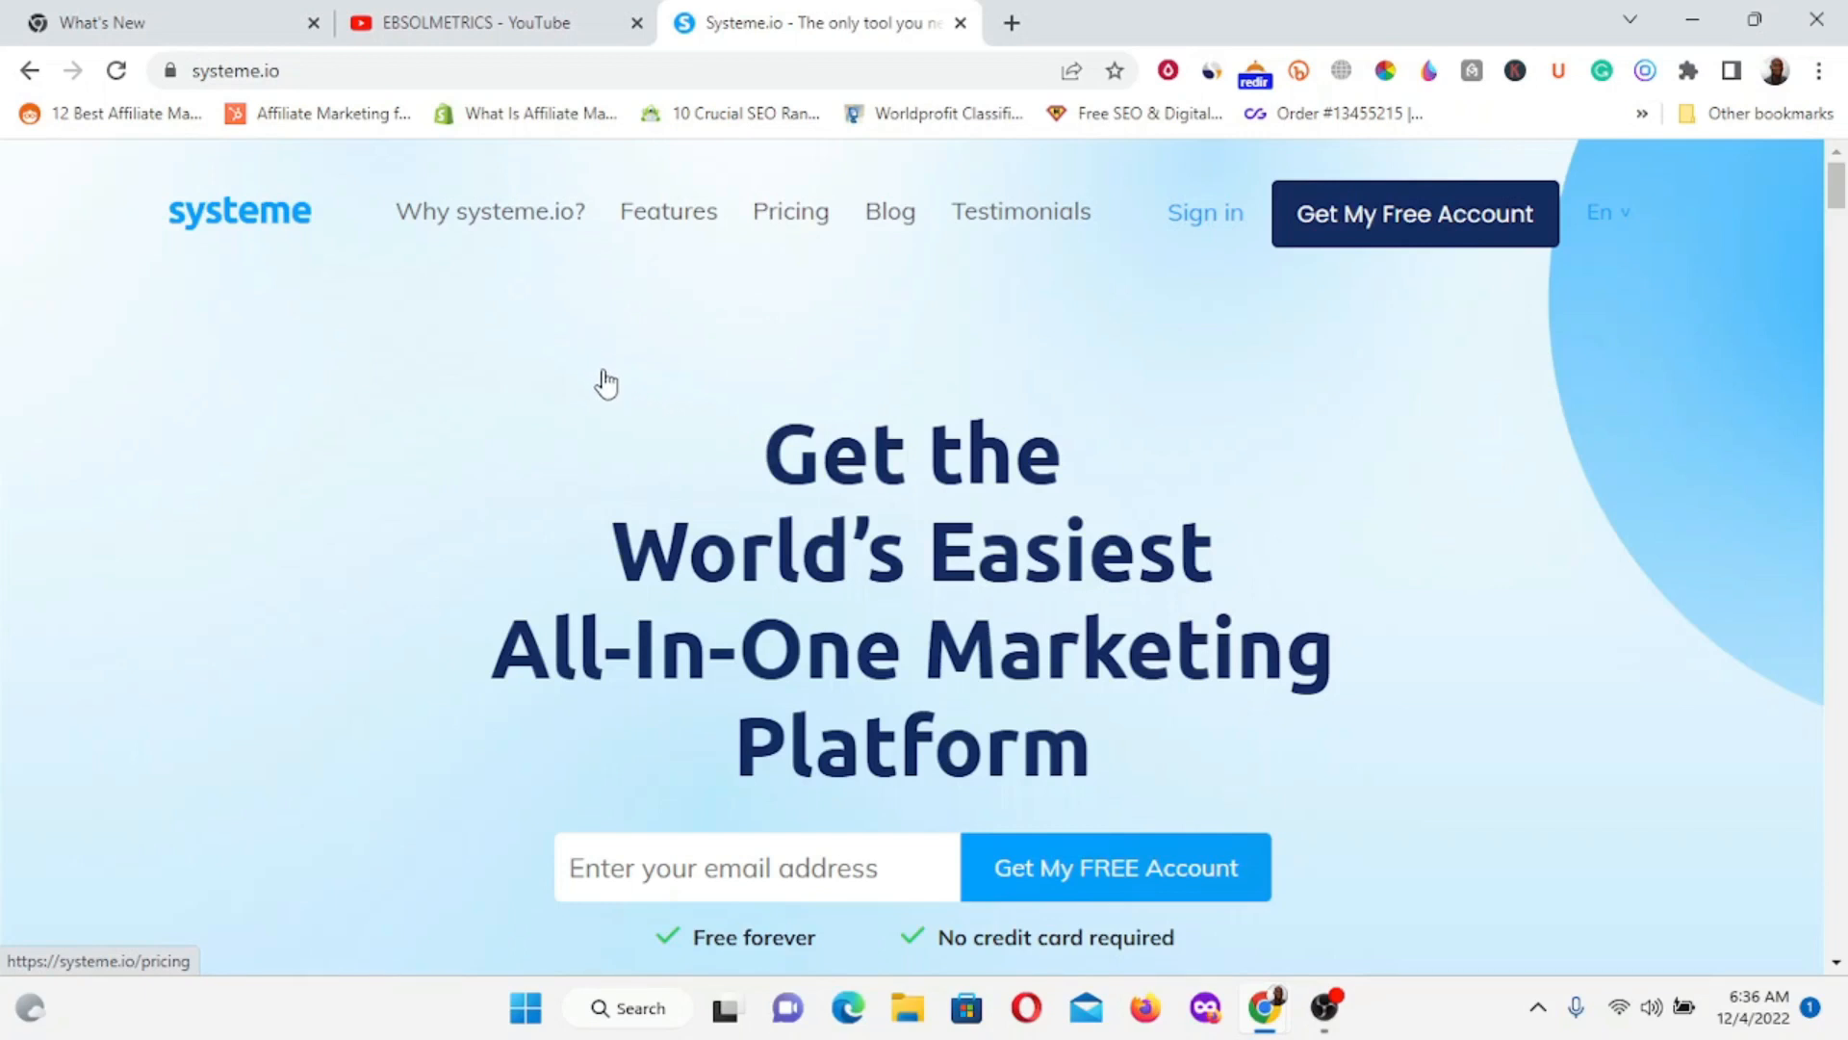
scroll(610, 325, "down", 3)
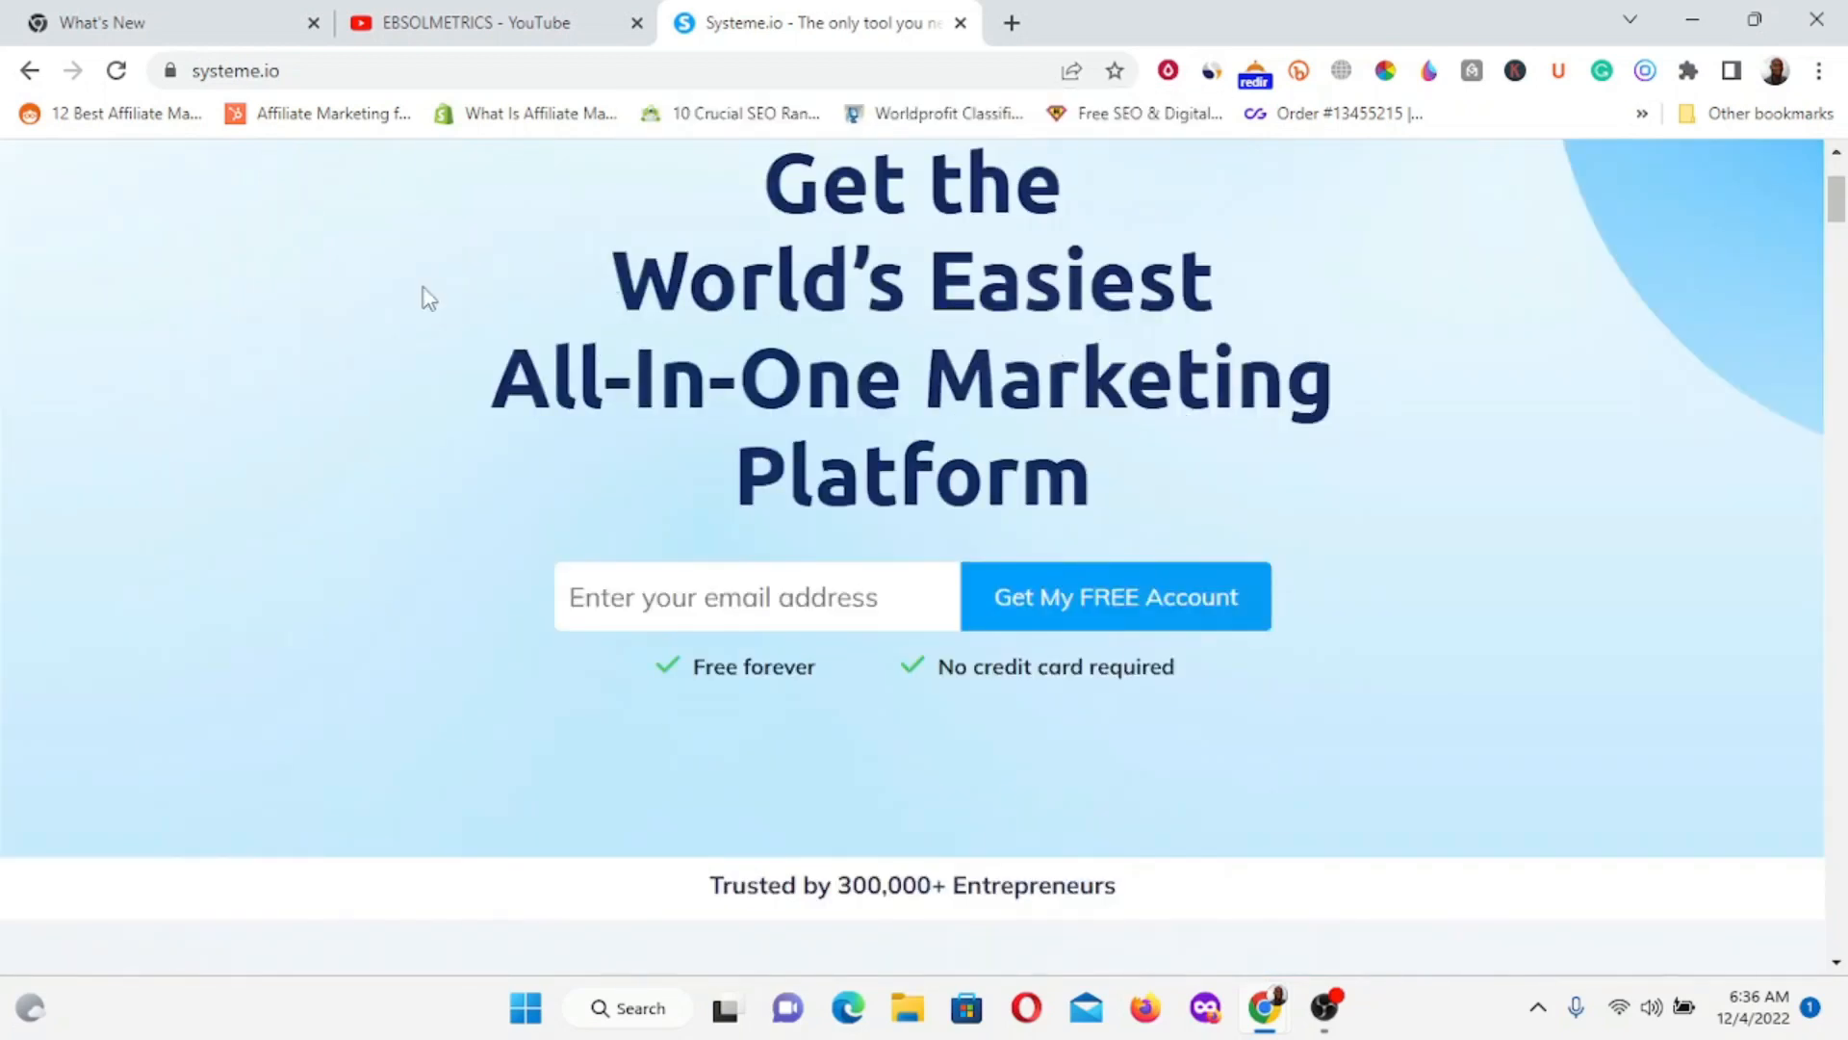
scroll(449, 301, "up", 3)
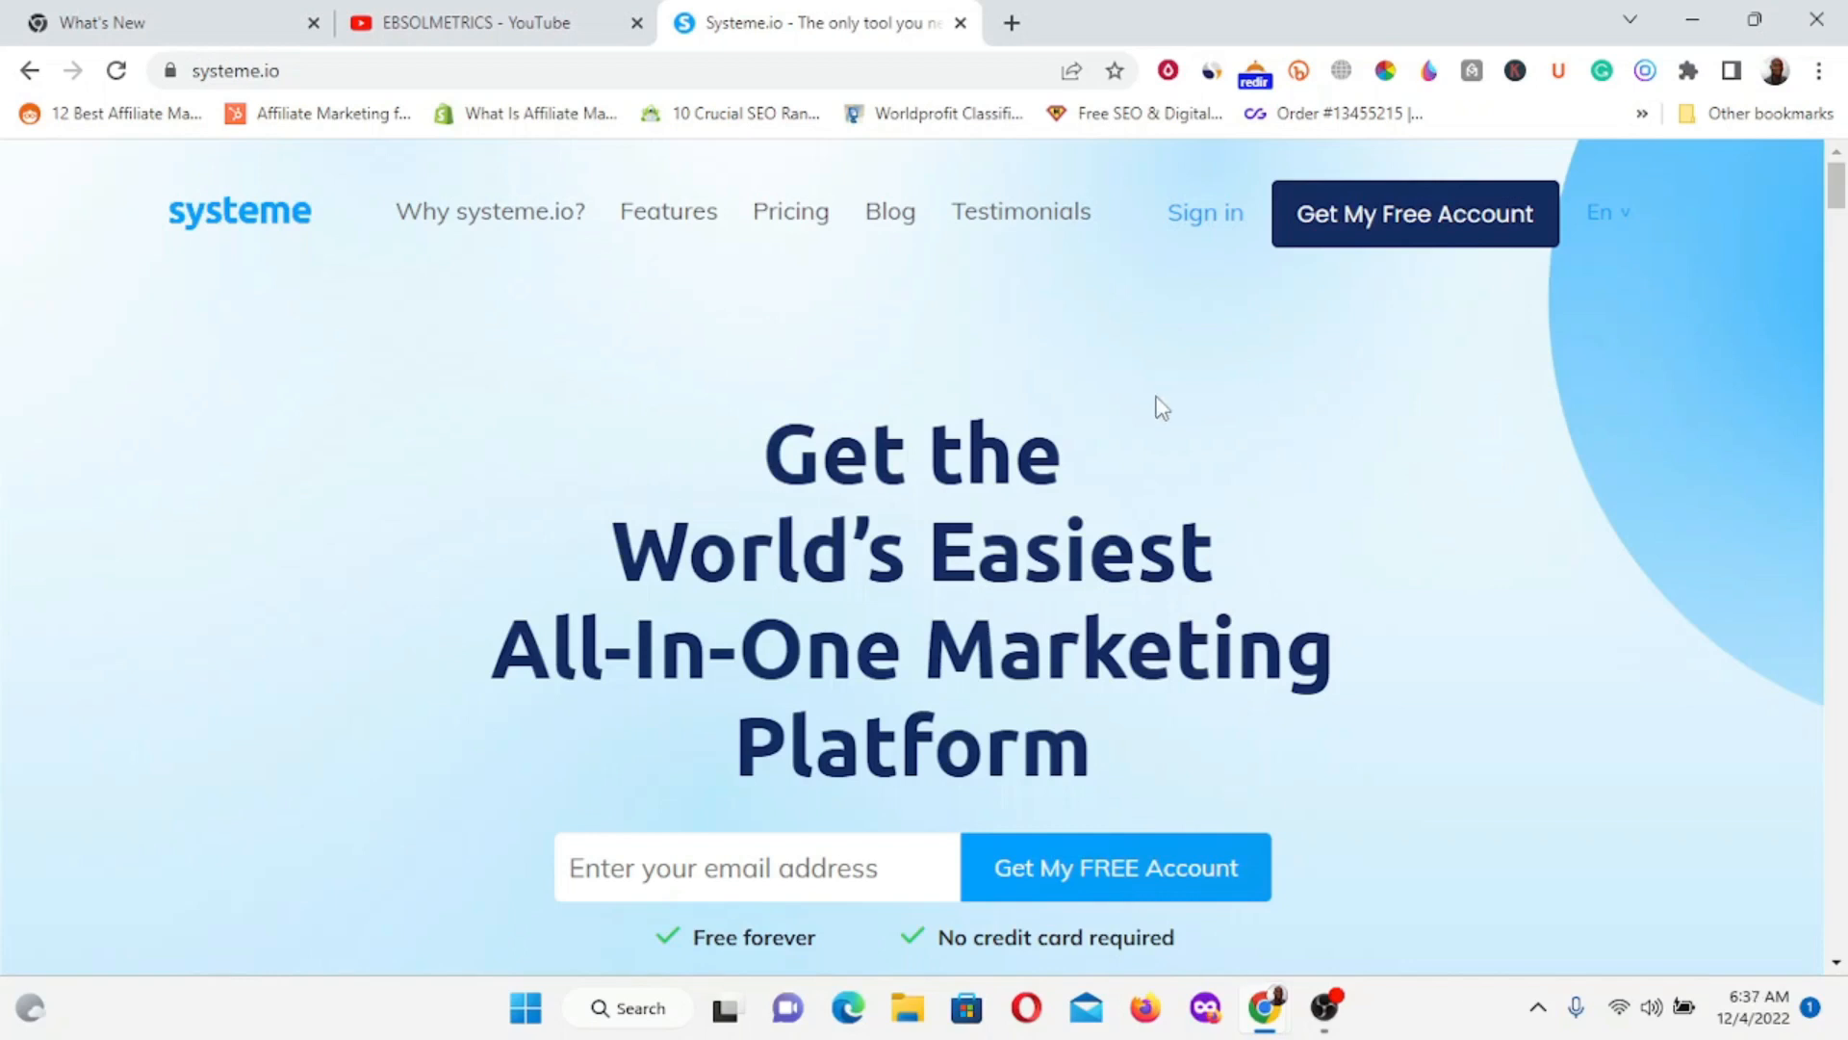
scroll(1158, 404, "down", 8)
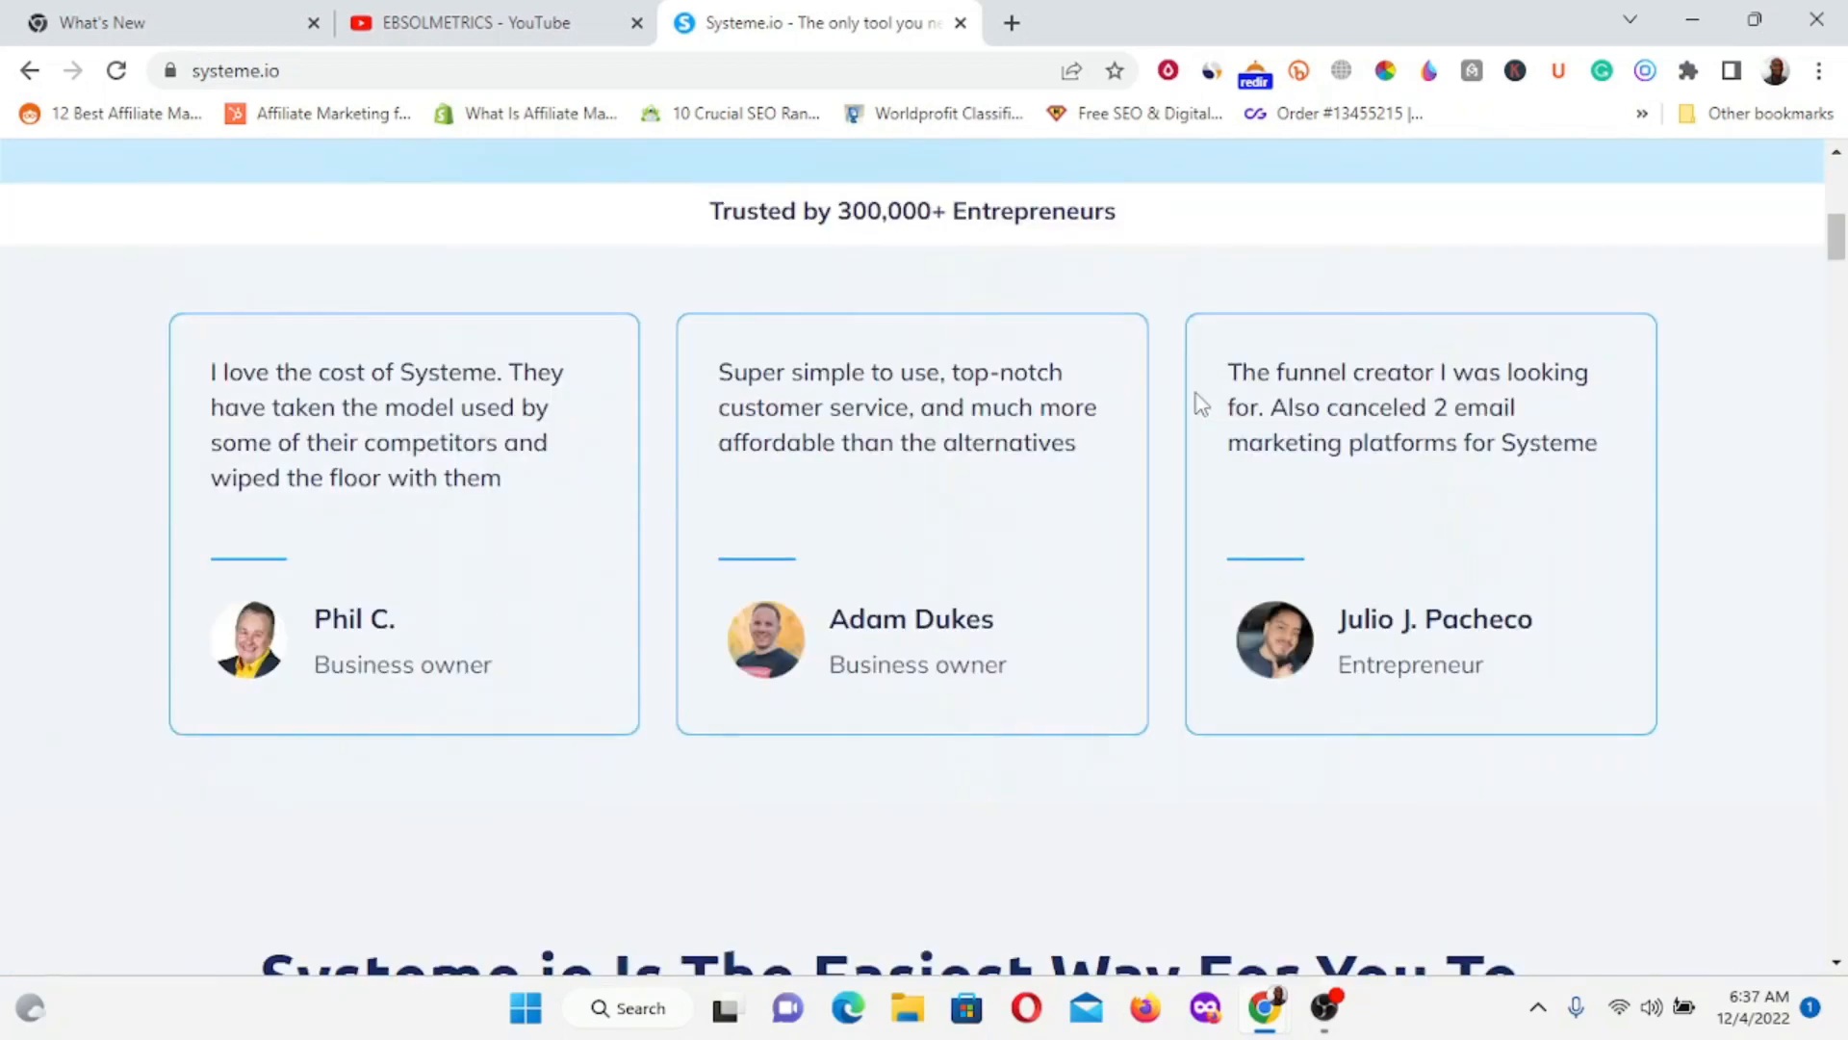
scroll(1200, 403, "up", 10)
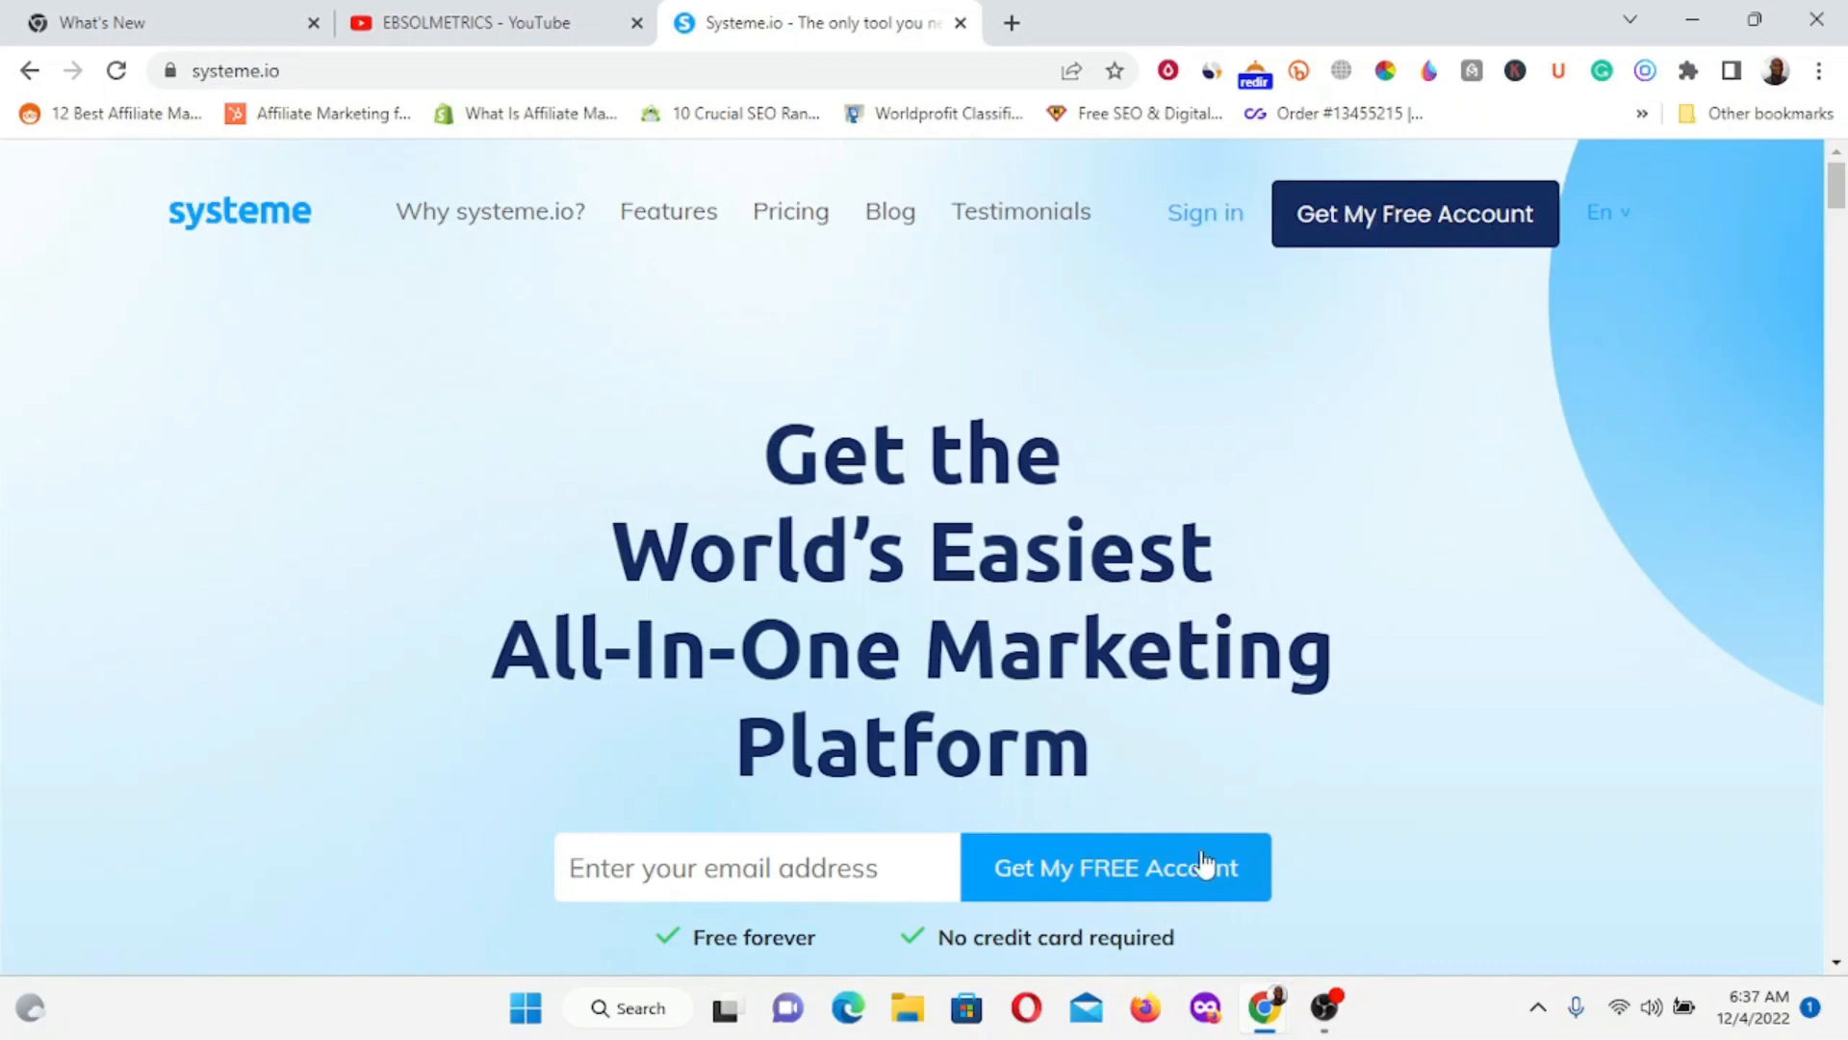
scroll(1097, 862, "down", 4)
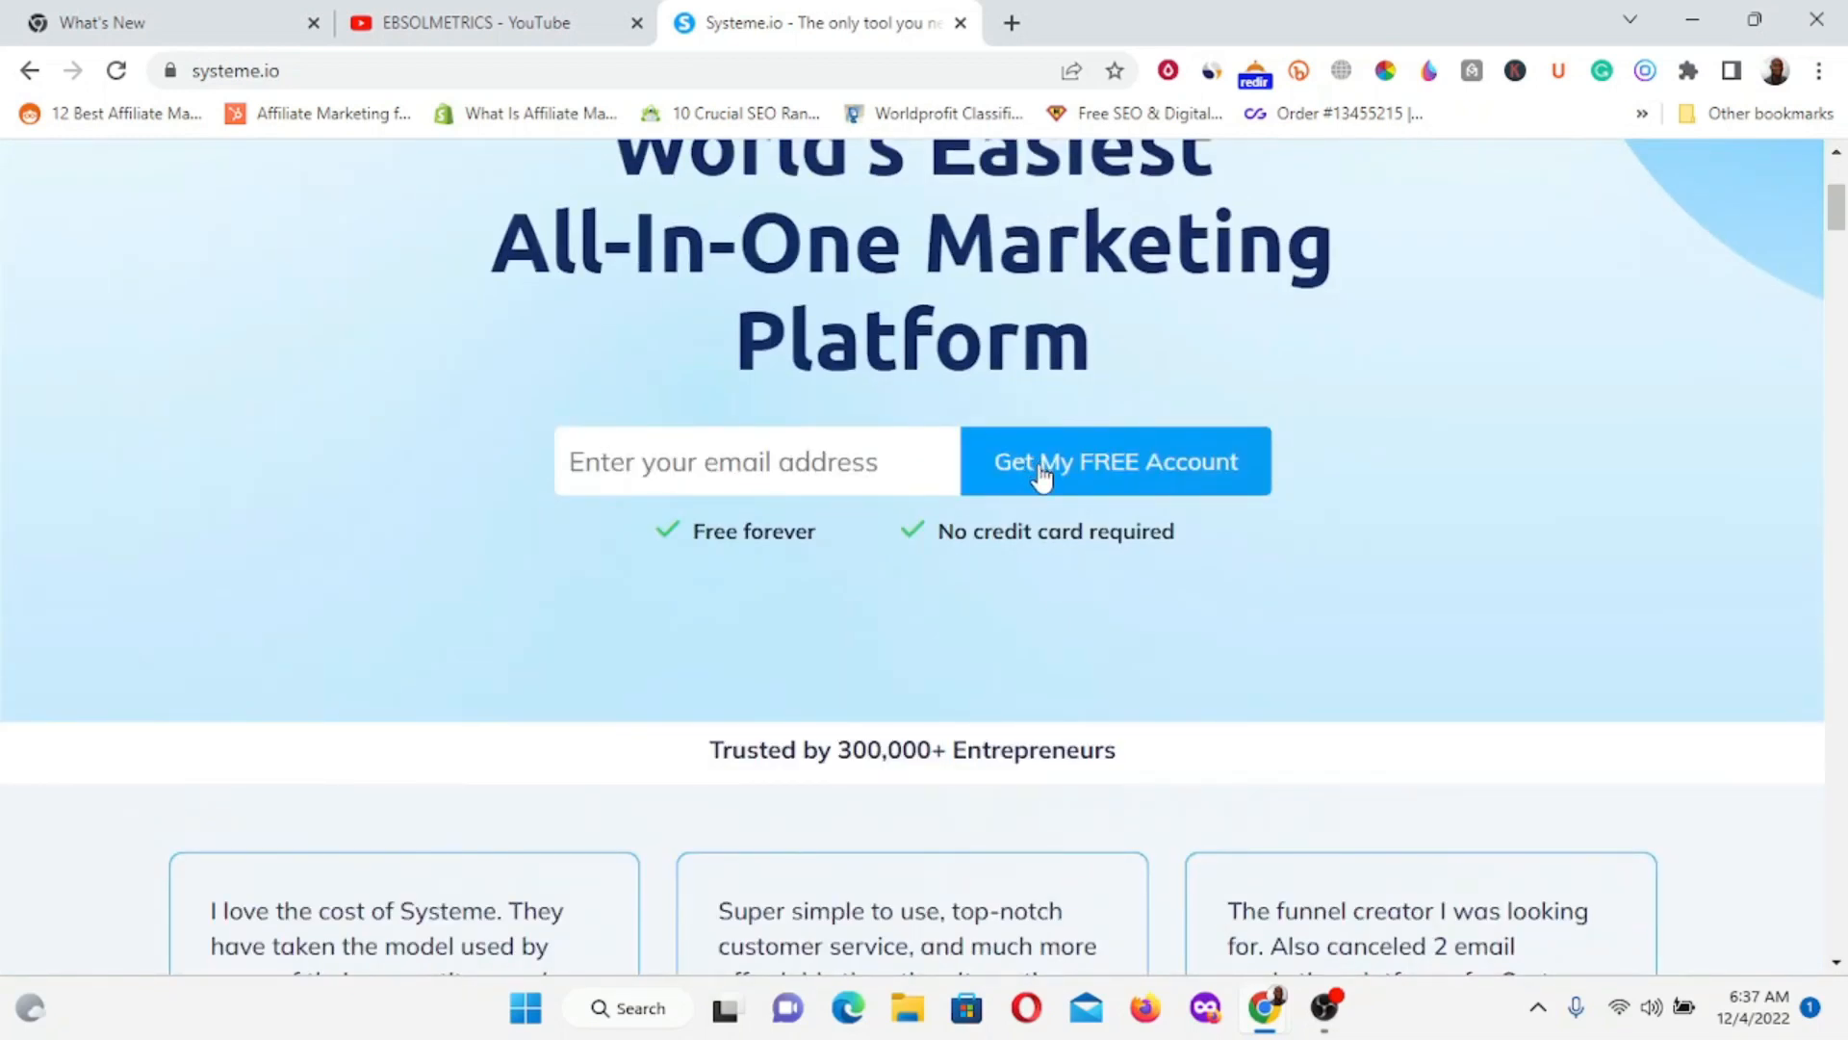
Start the free sign-up with Get My FREE Account to reach the account dashboard.
left_click(1041, 475)
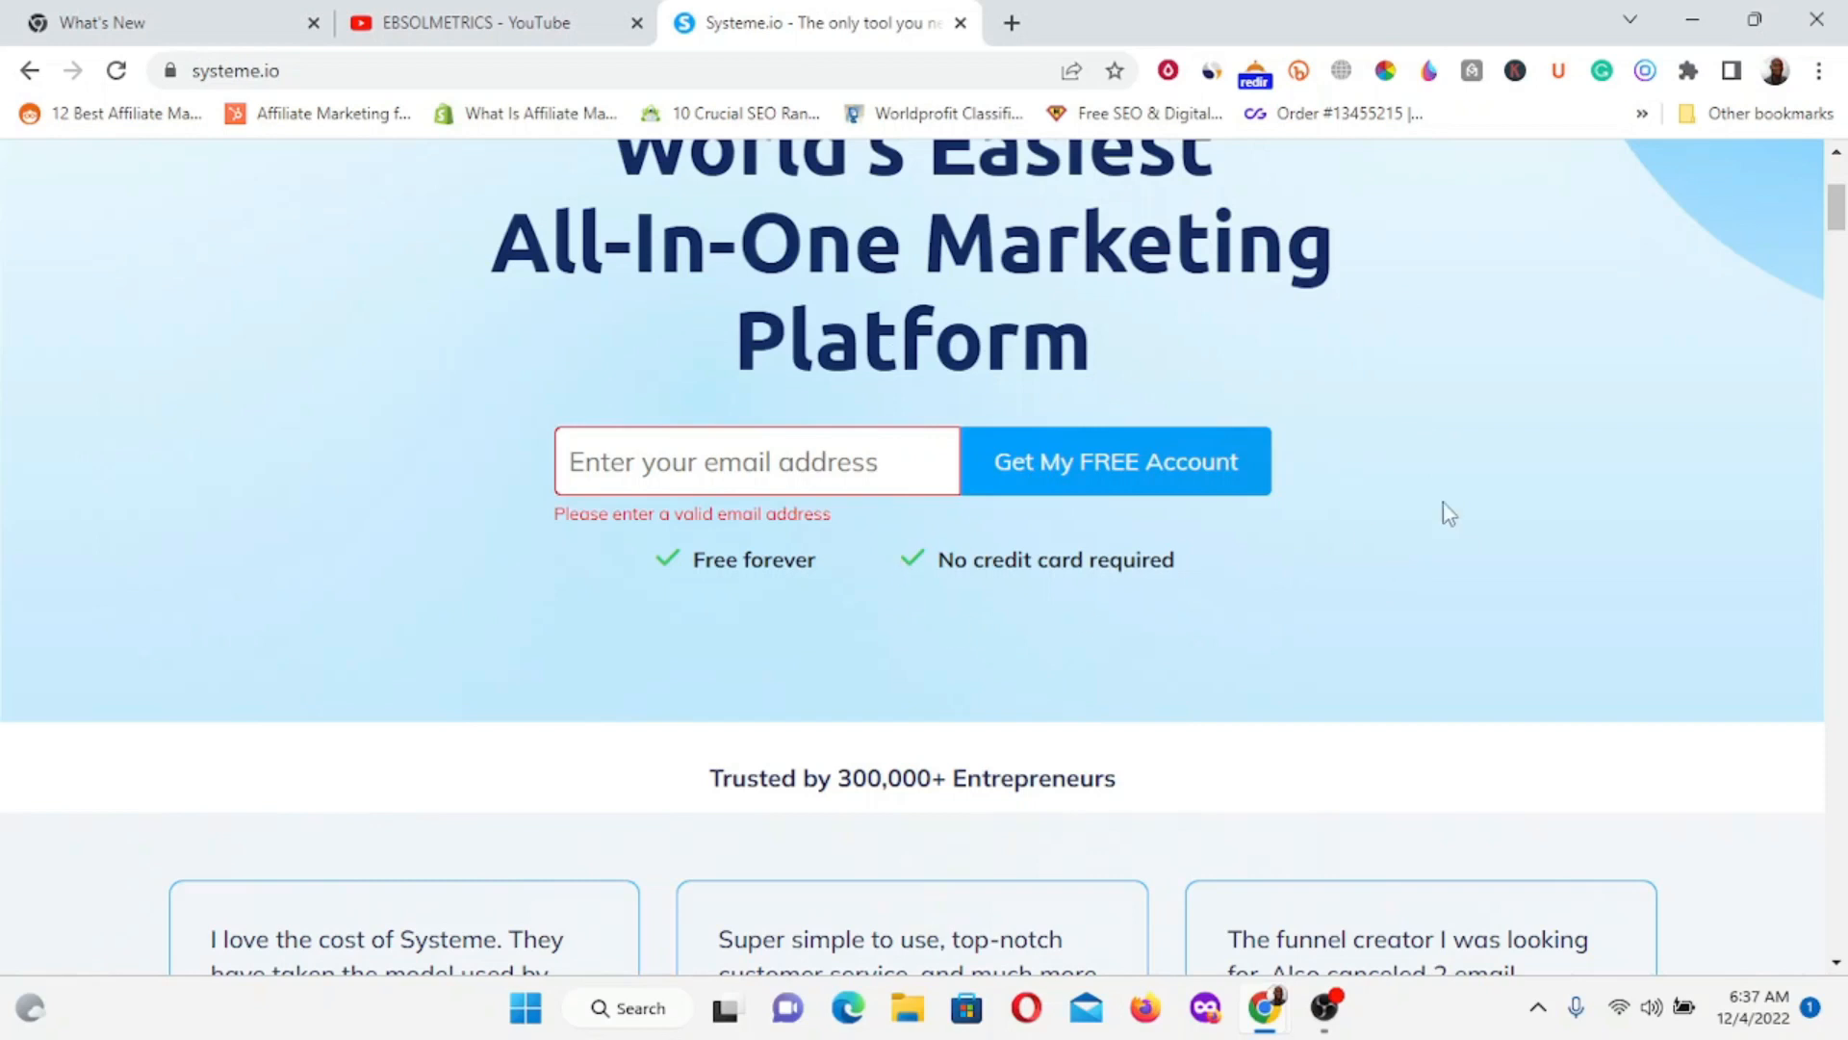
scroll(1323, 403, "up", 4)
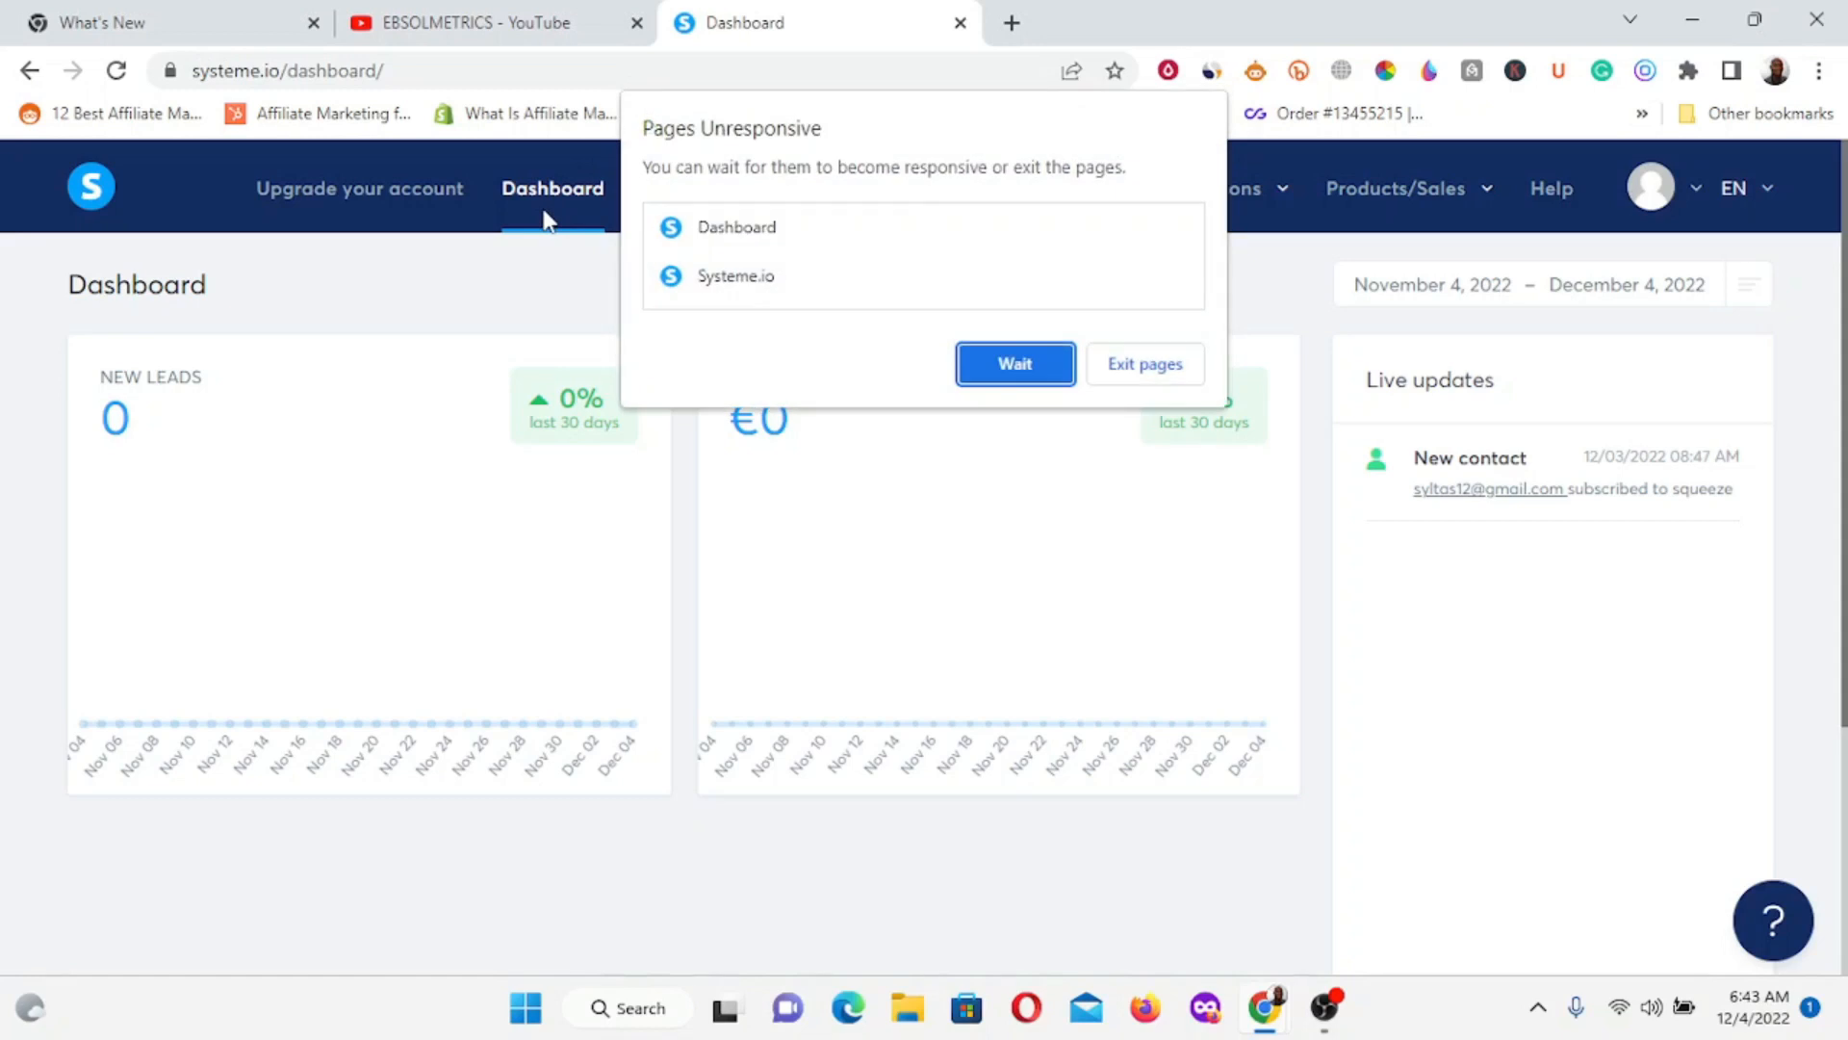
Dismiss the Pages Unresponsive warning with Wait, then go to the Funnels page.
left_click(1015, 366)
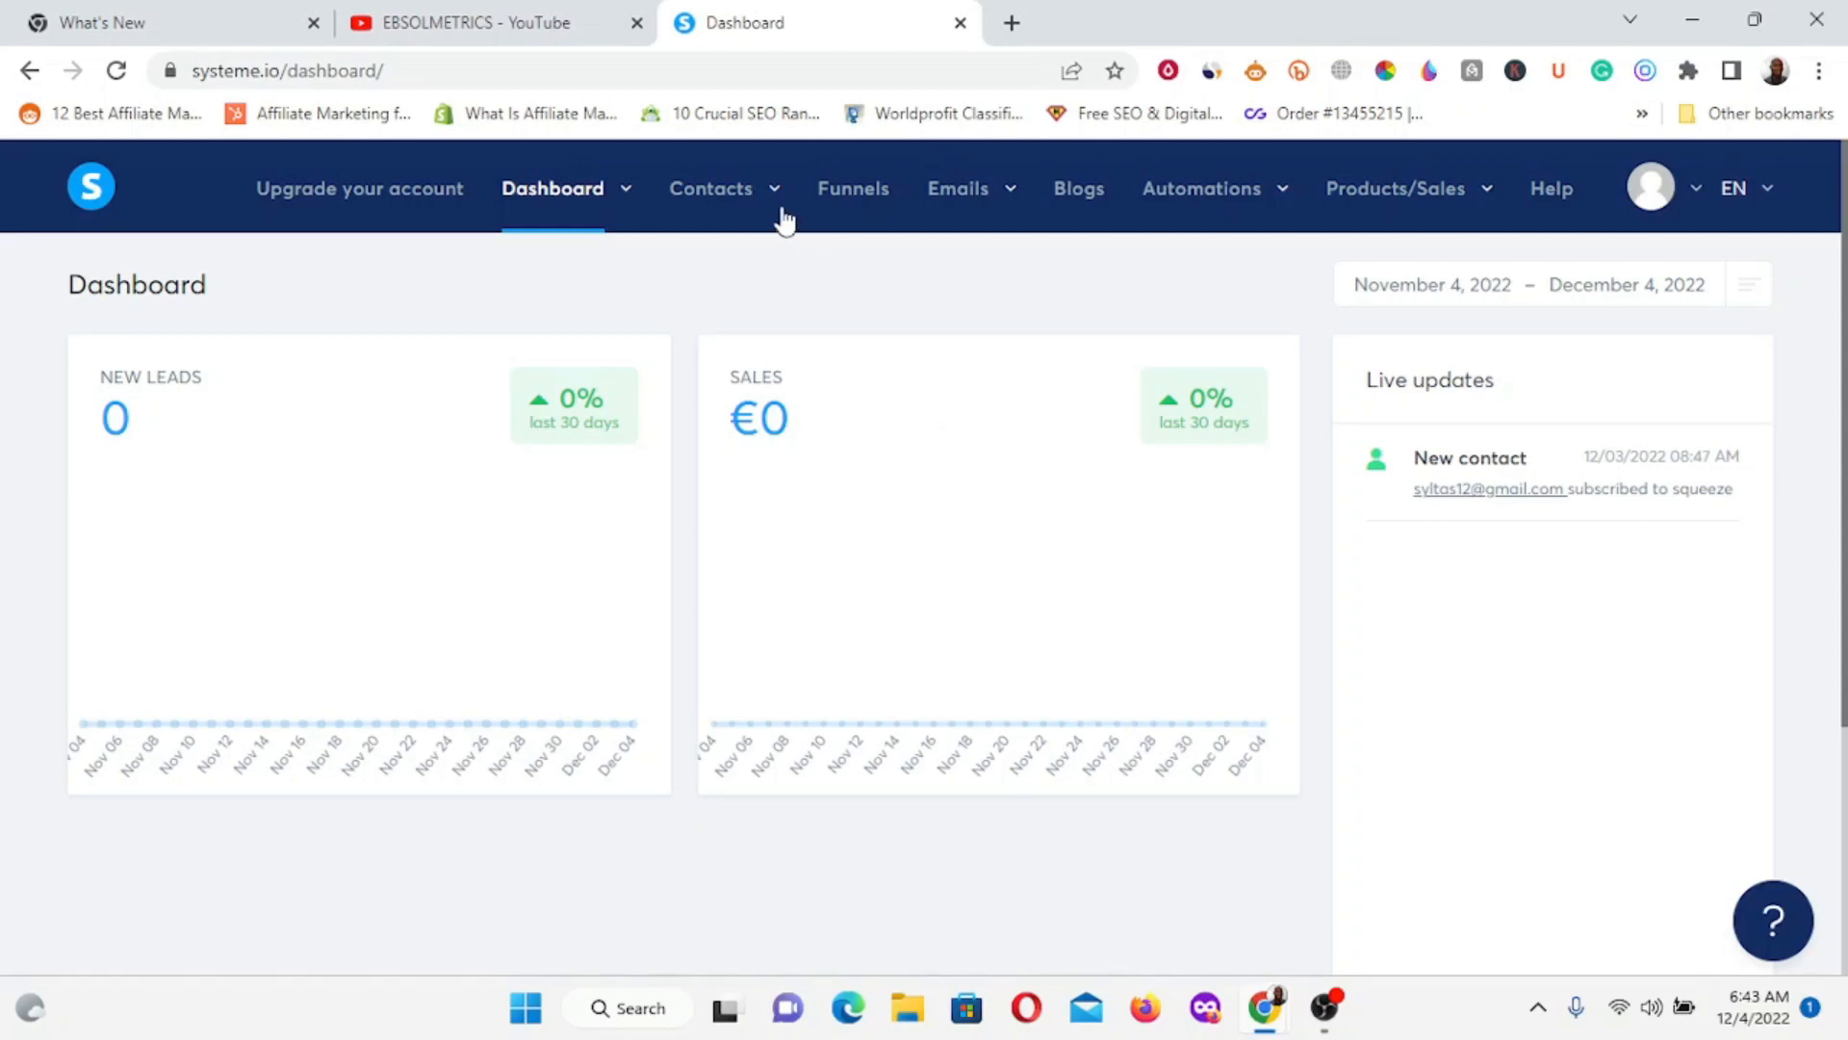
mouse_move(773, 217)
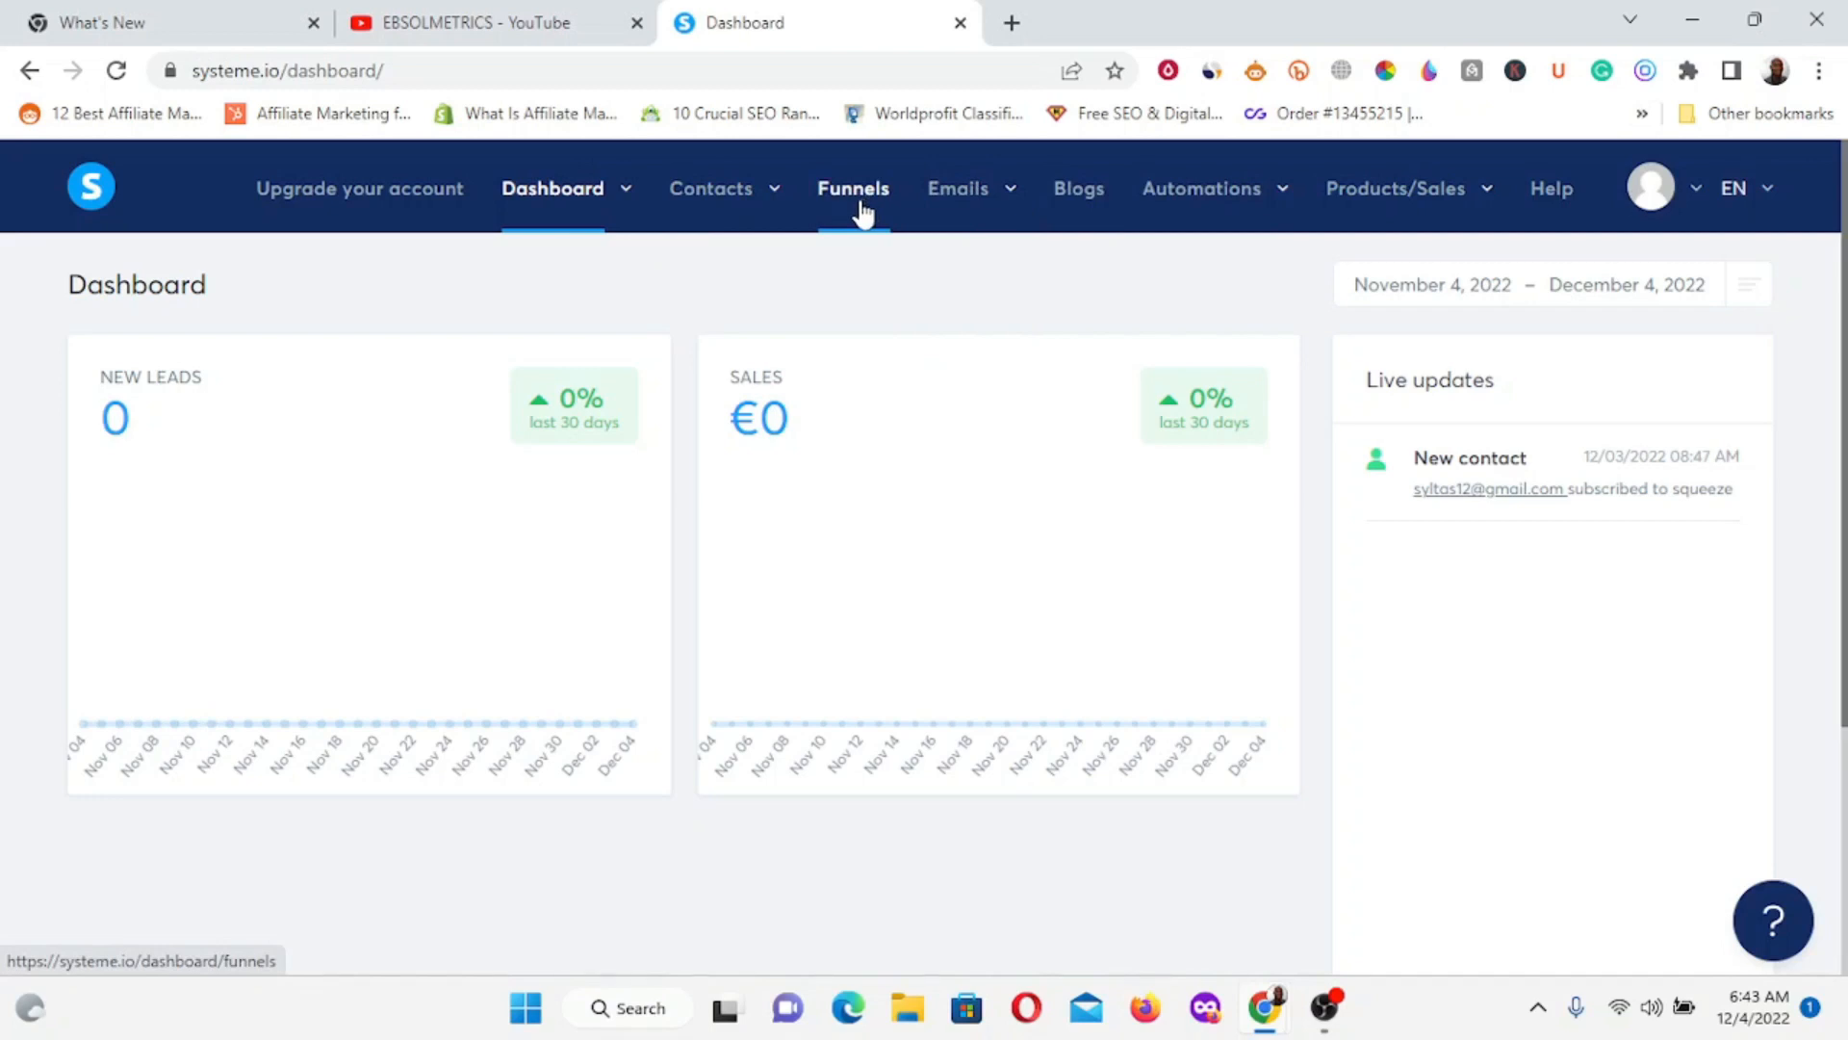
mouse_move(958, 191)
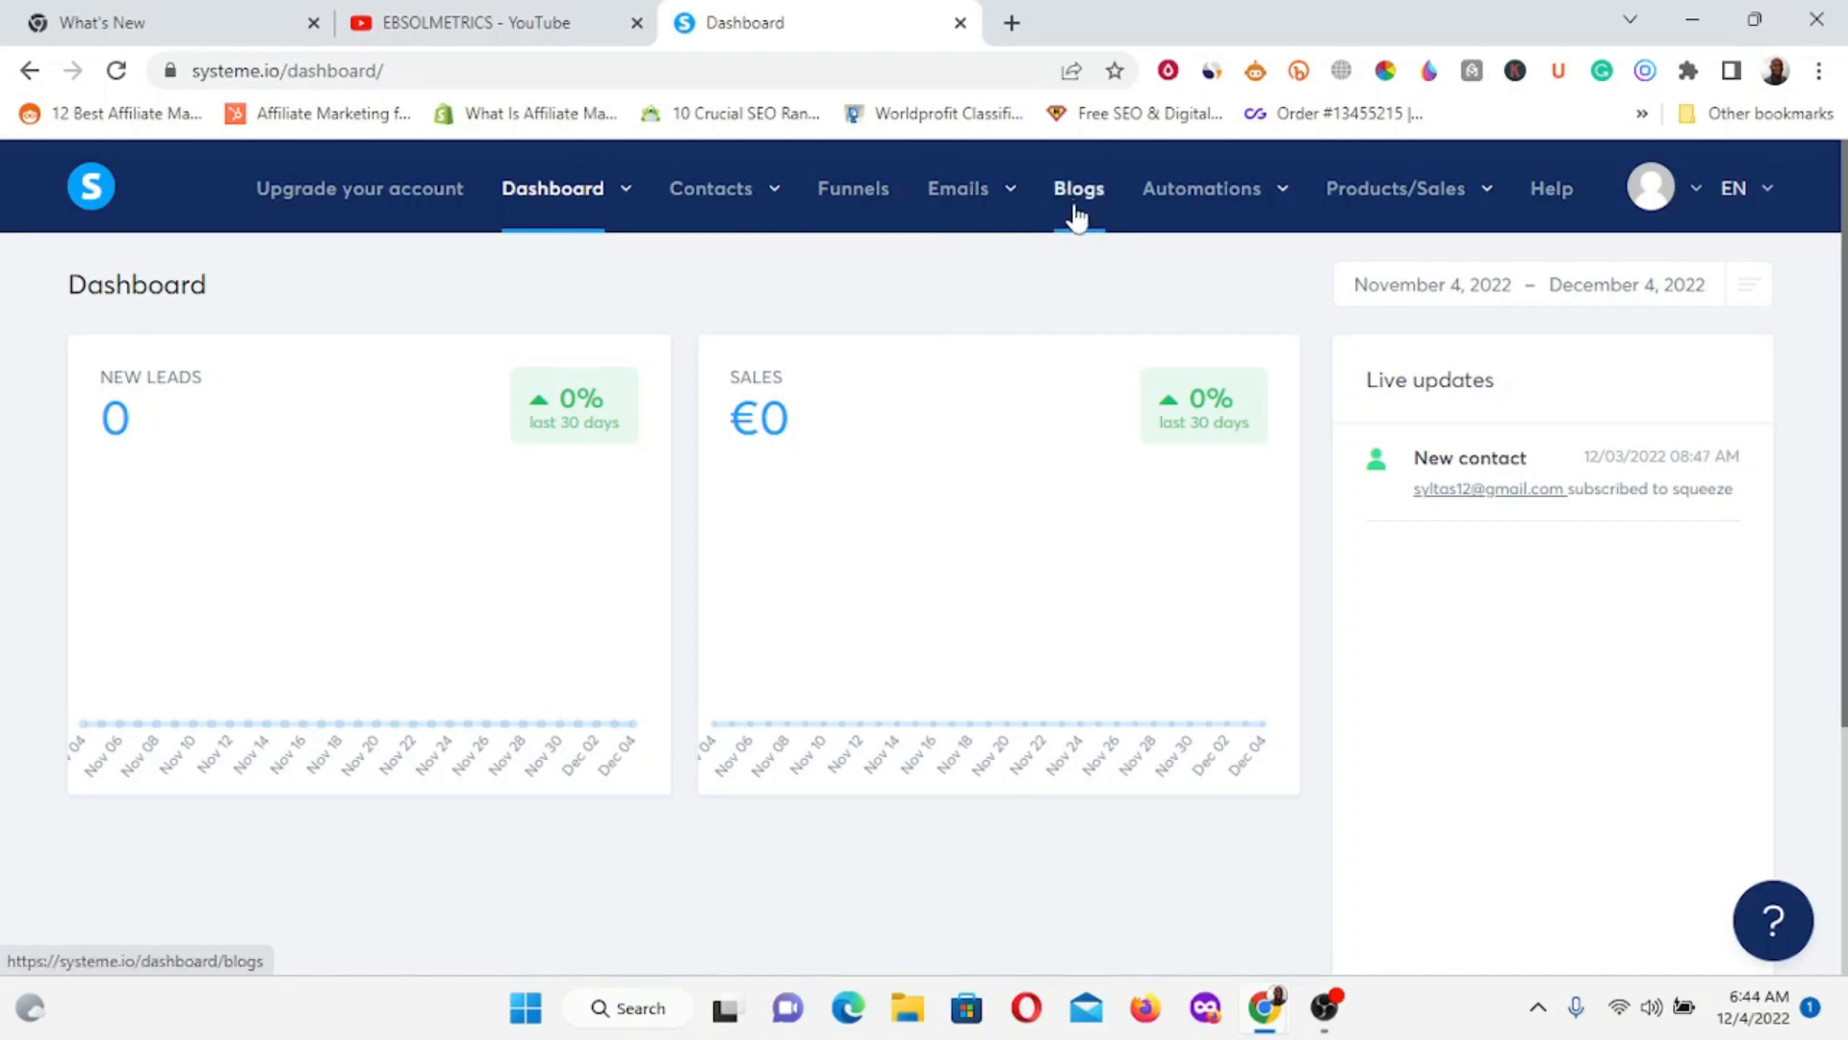
mouse_move(1270, 218)
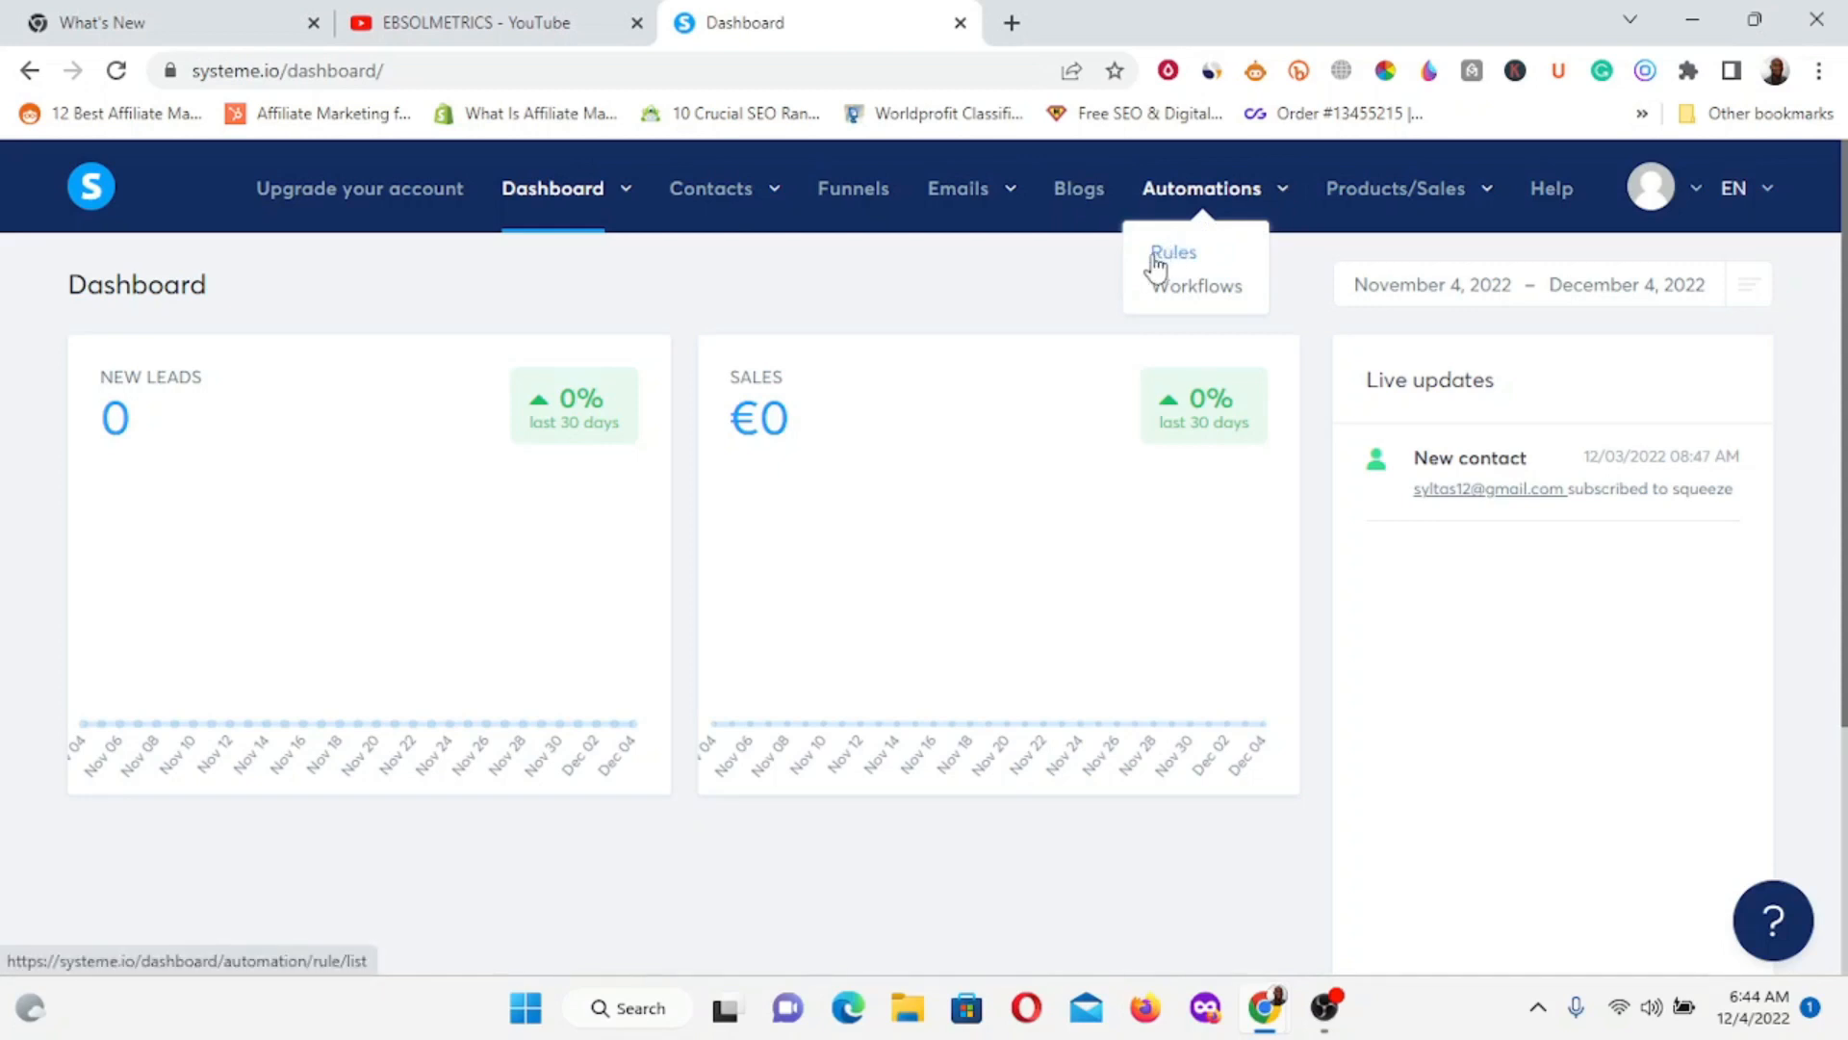
mouse_move(1345, 202)
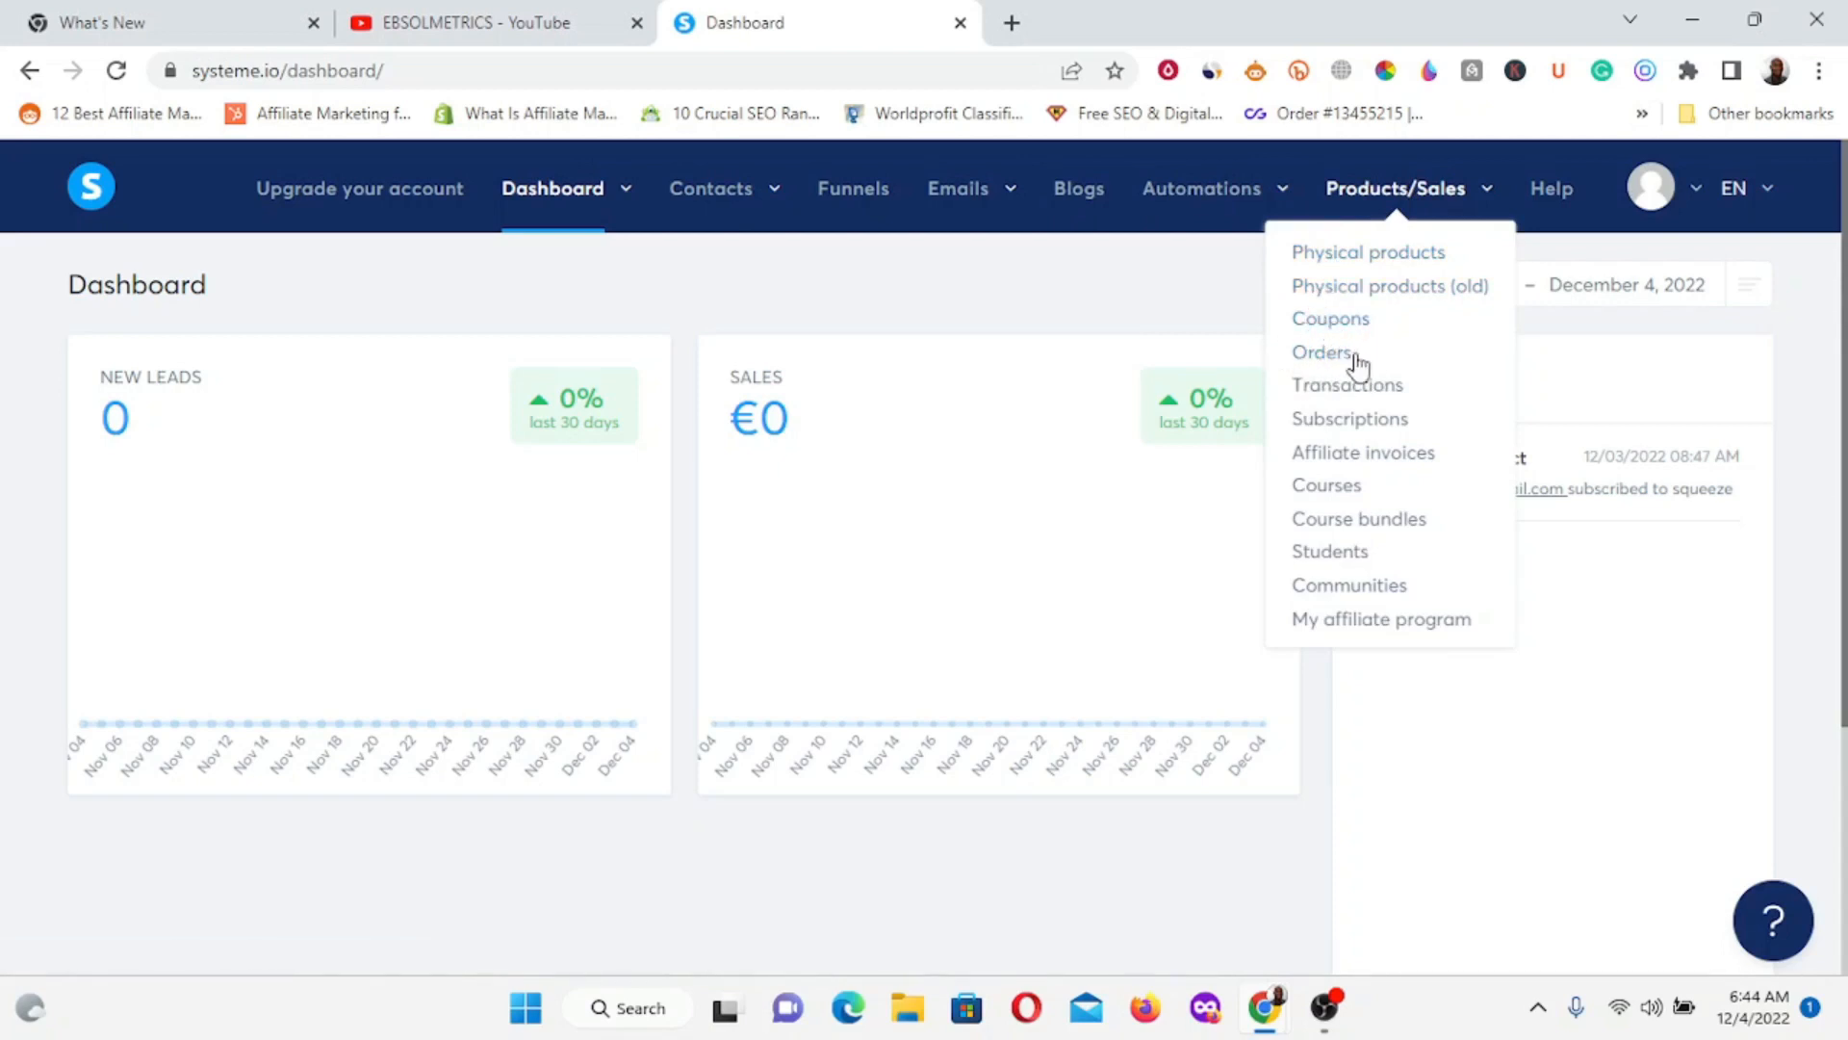
mouse_move(1415, 190)
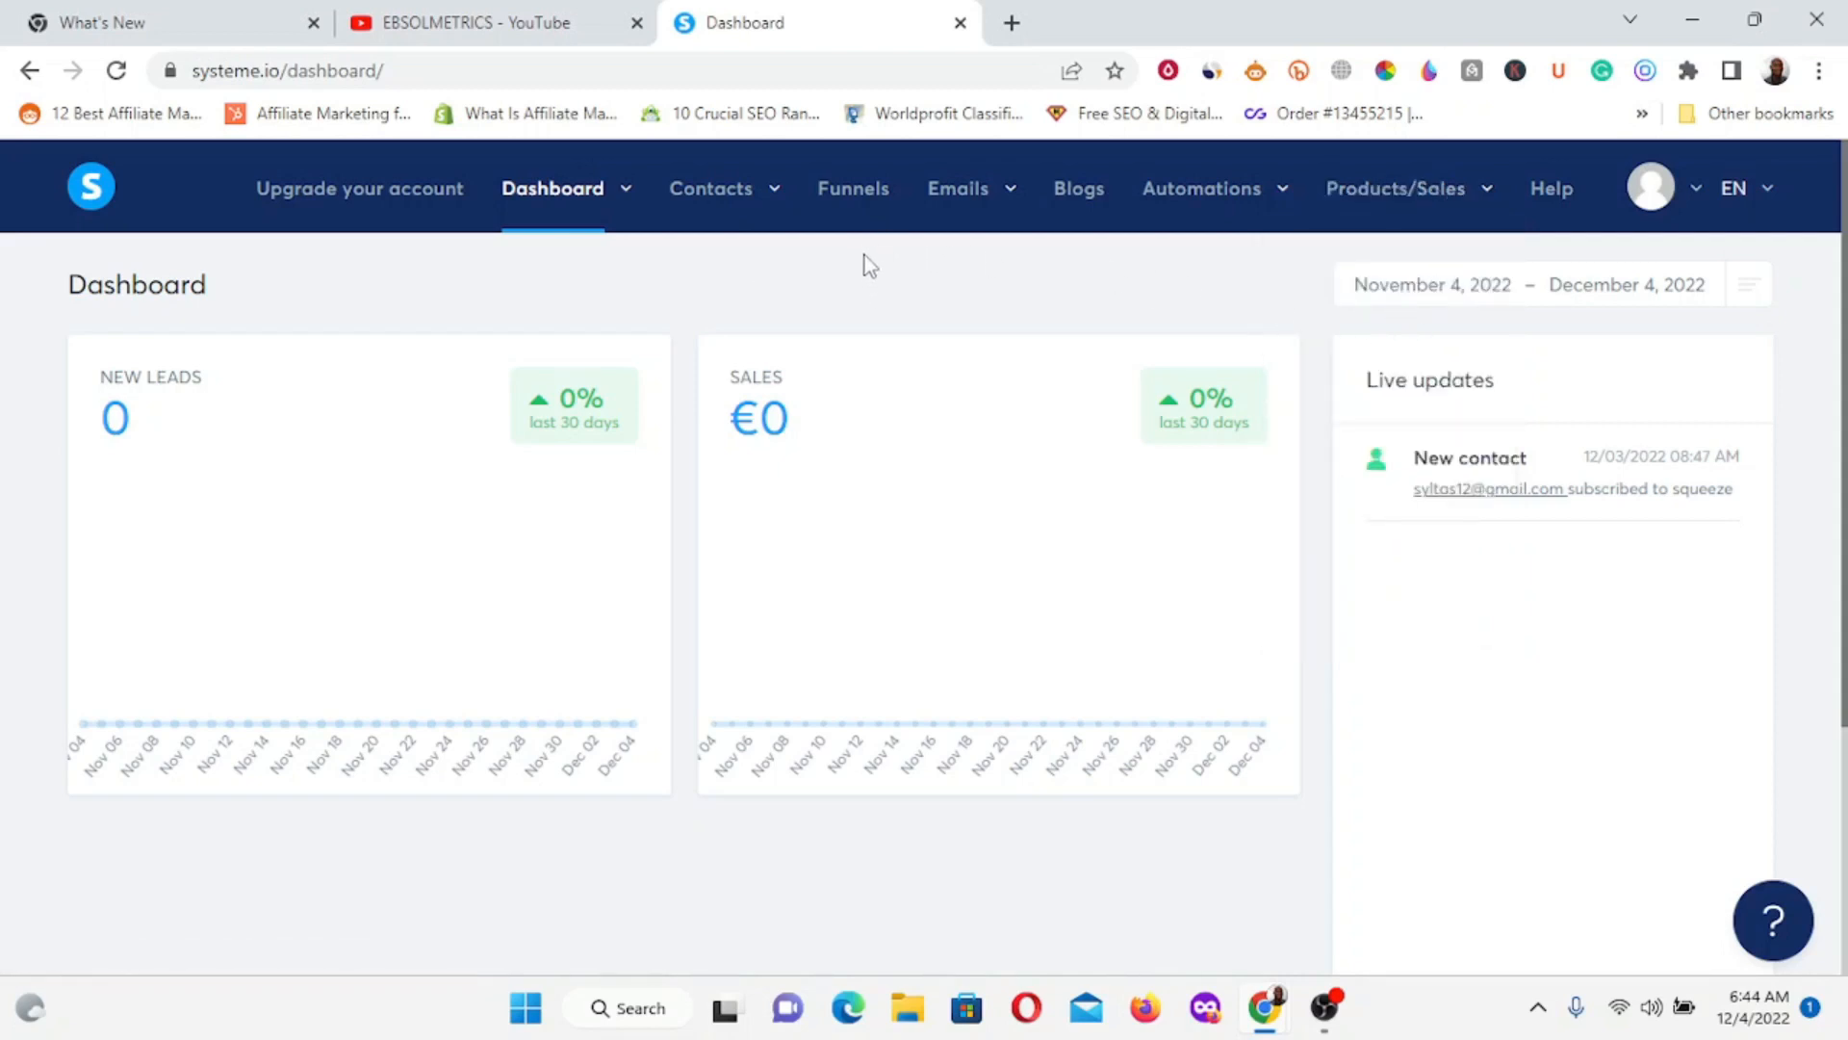
left_click(853, 203)
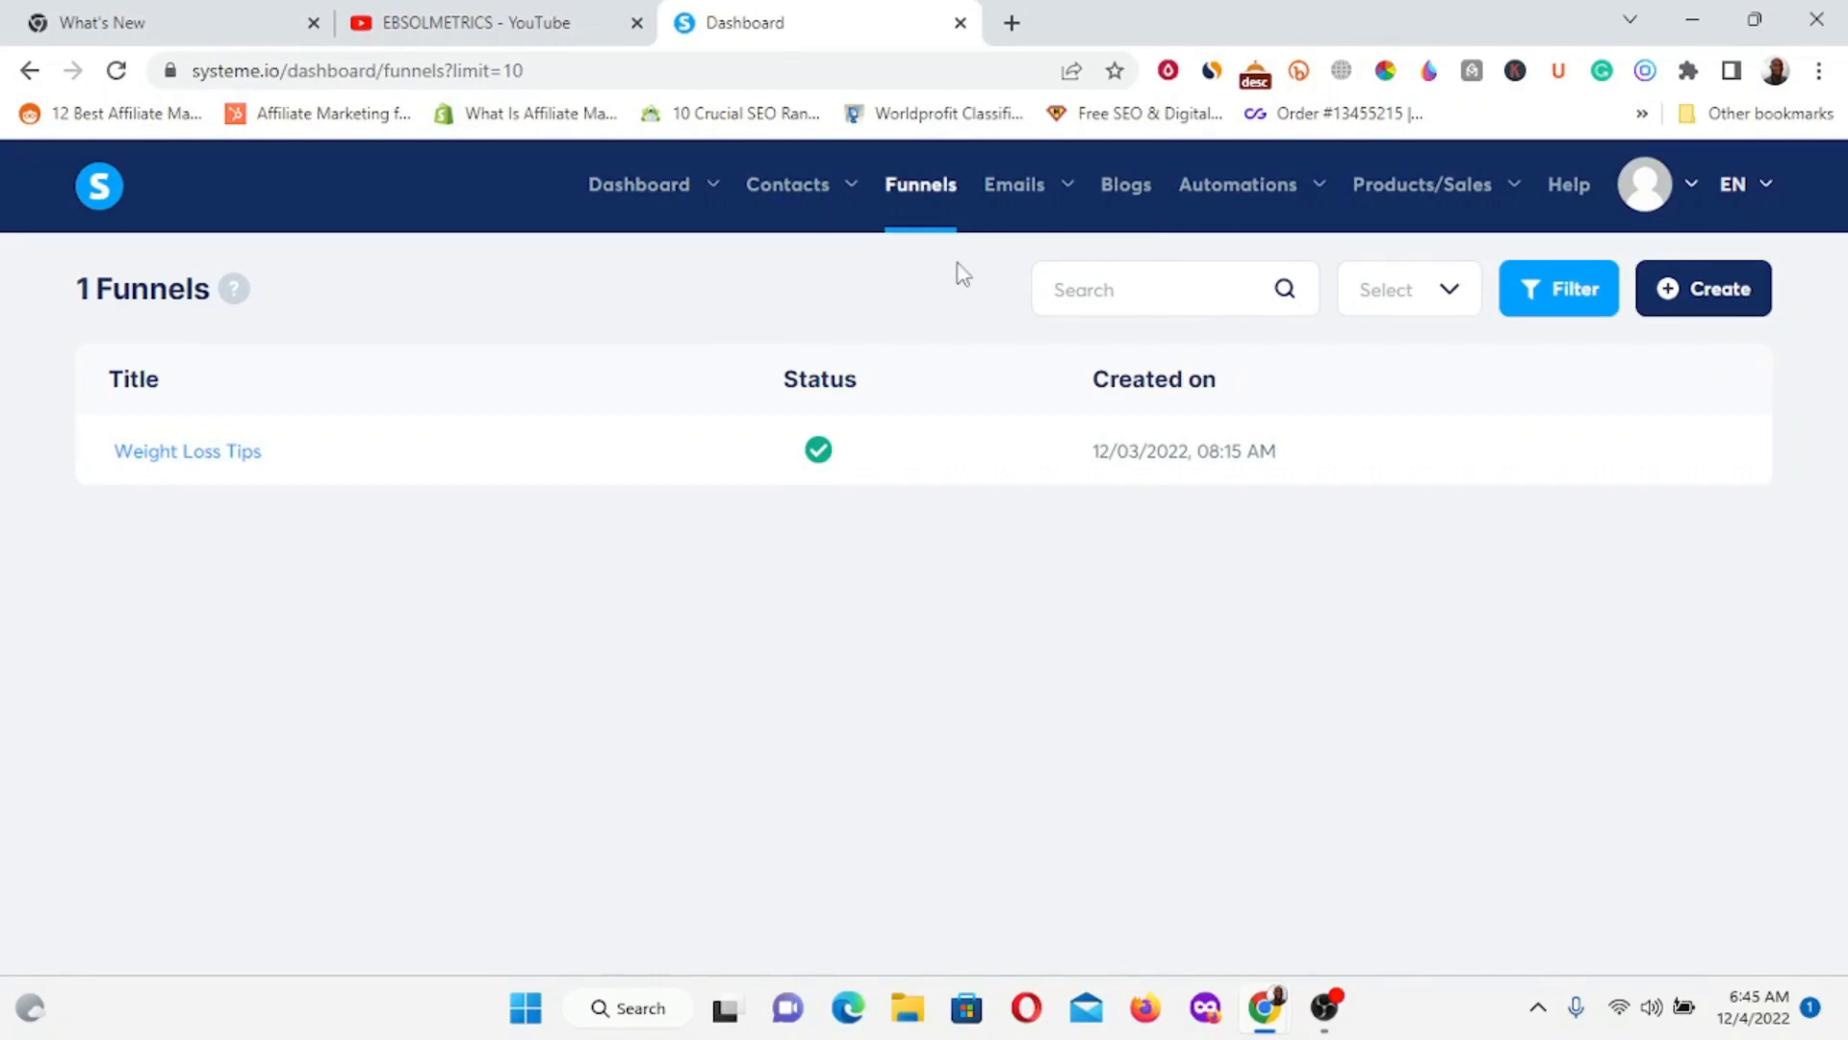
Open the Create a Funnel dialog from the funnels list.
left_click(1744, 288)
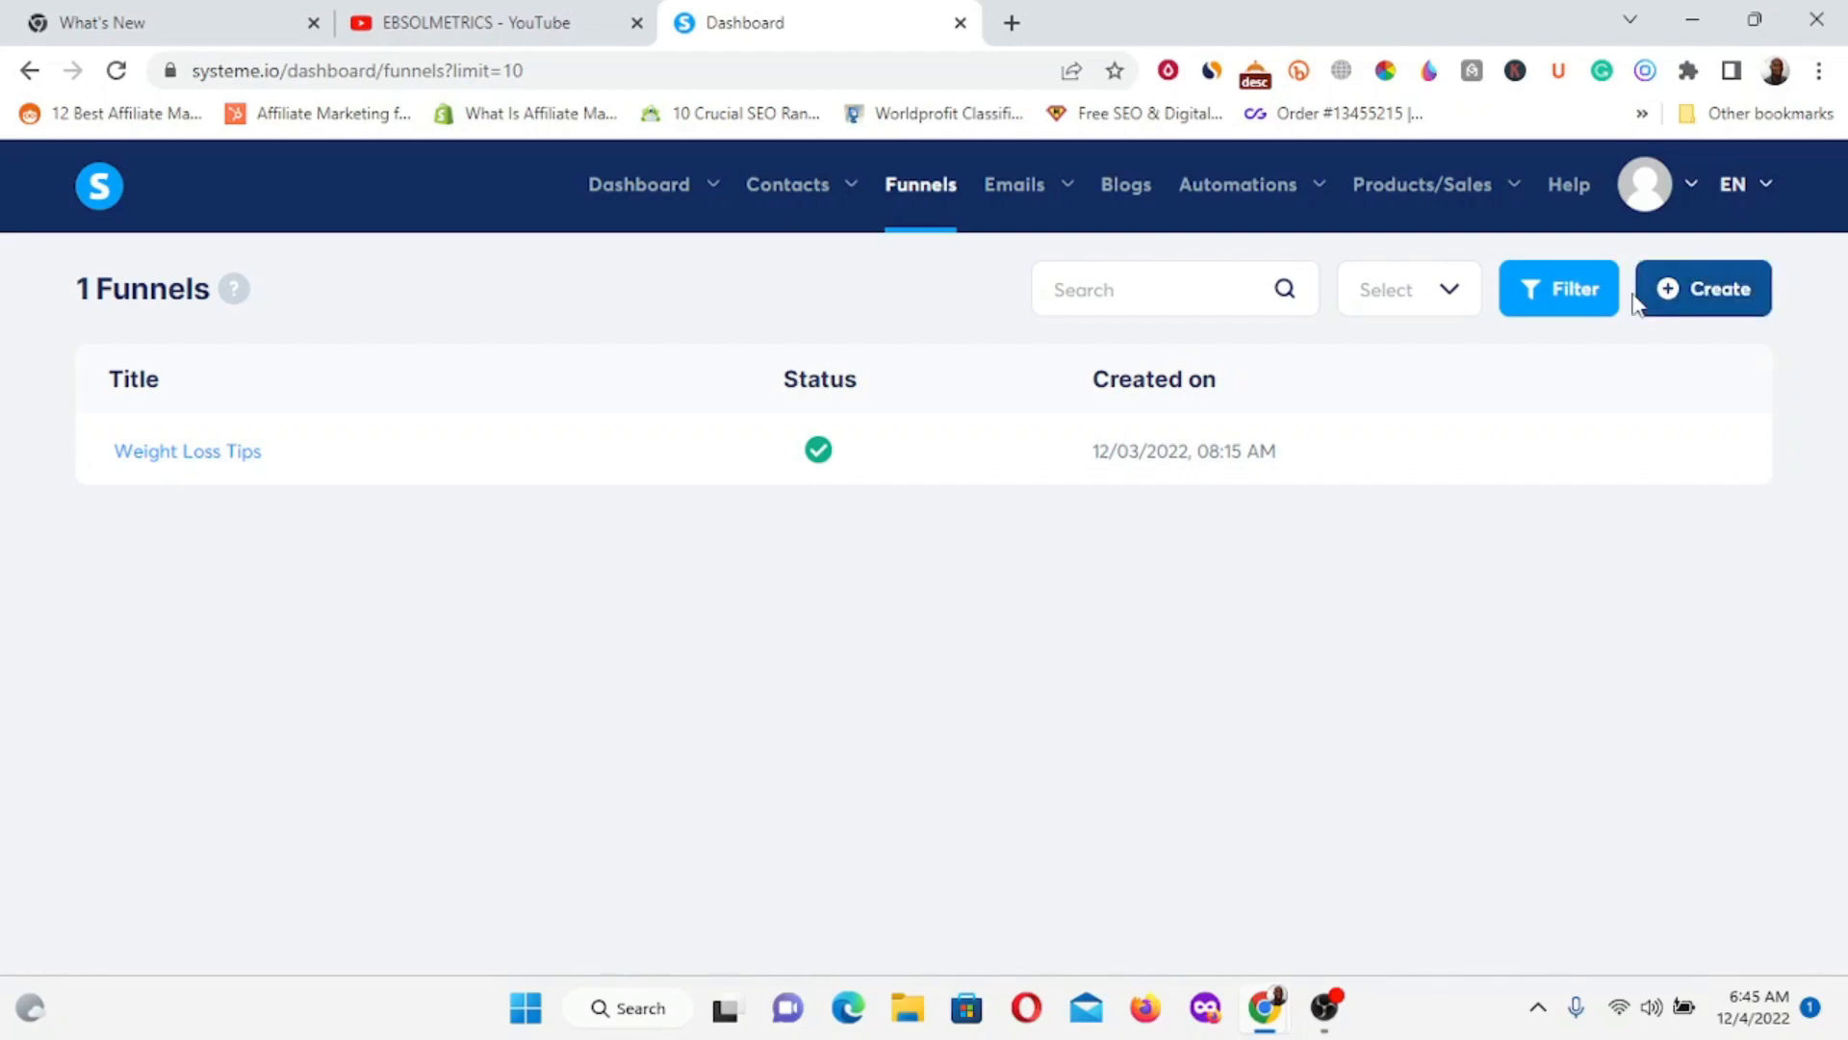
left_click(1723, 289)
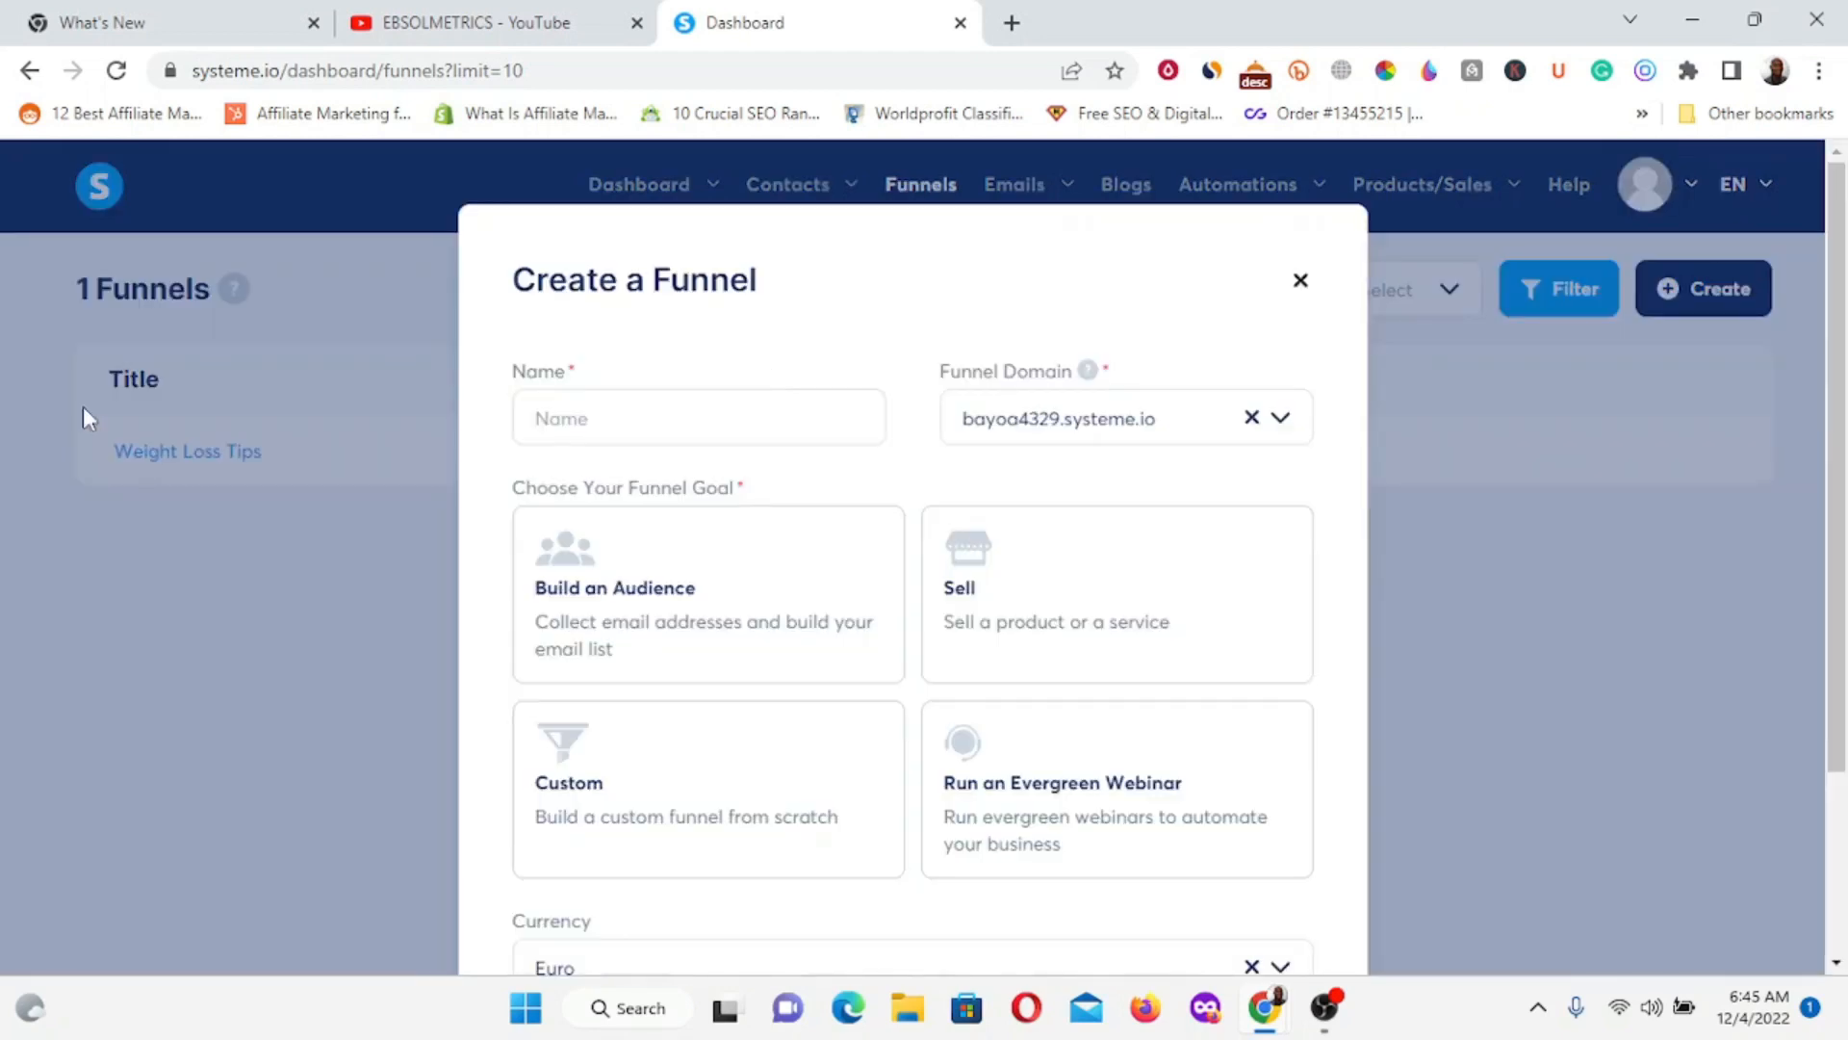
Enter 'health Tips' as the new funnel's name.
left_click(536, 412)
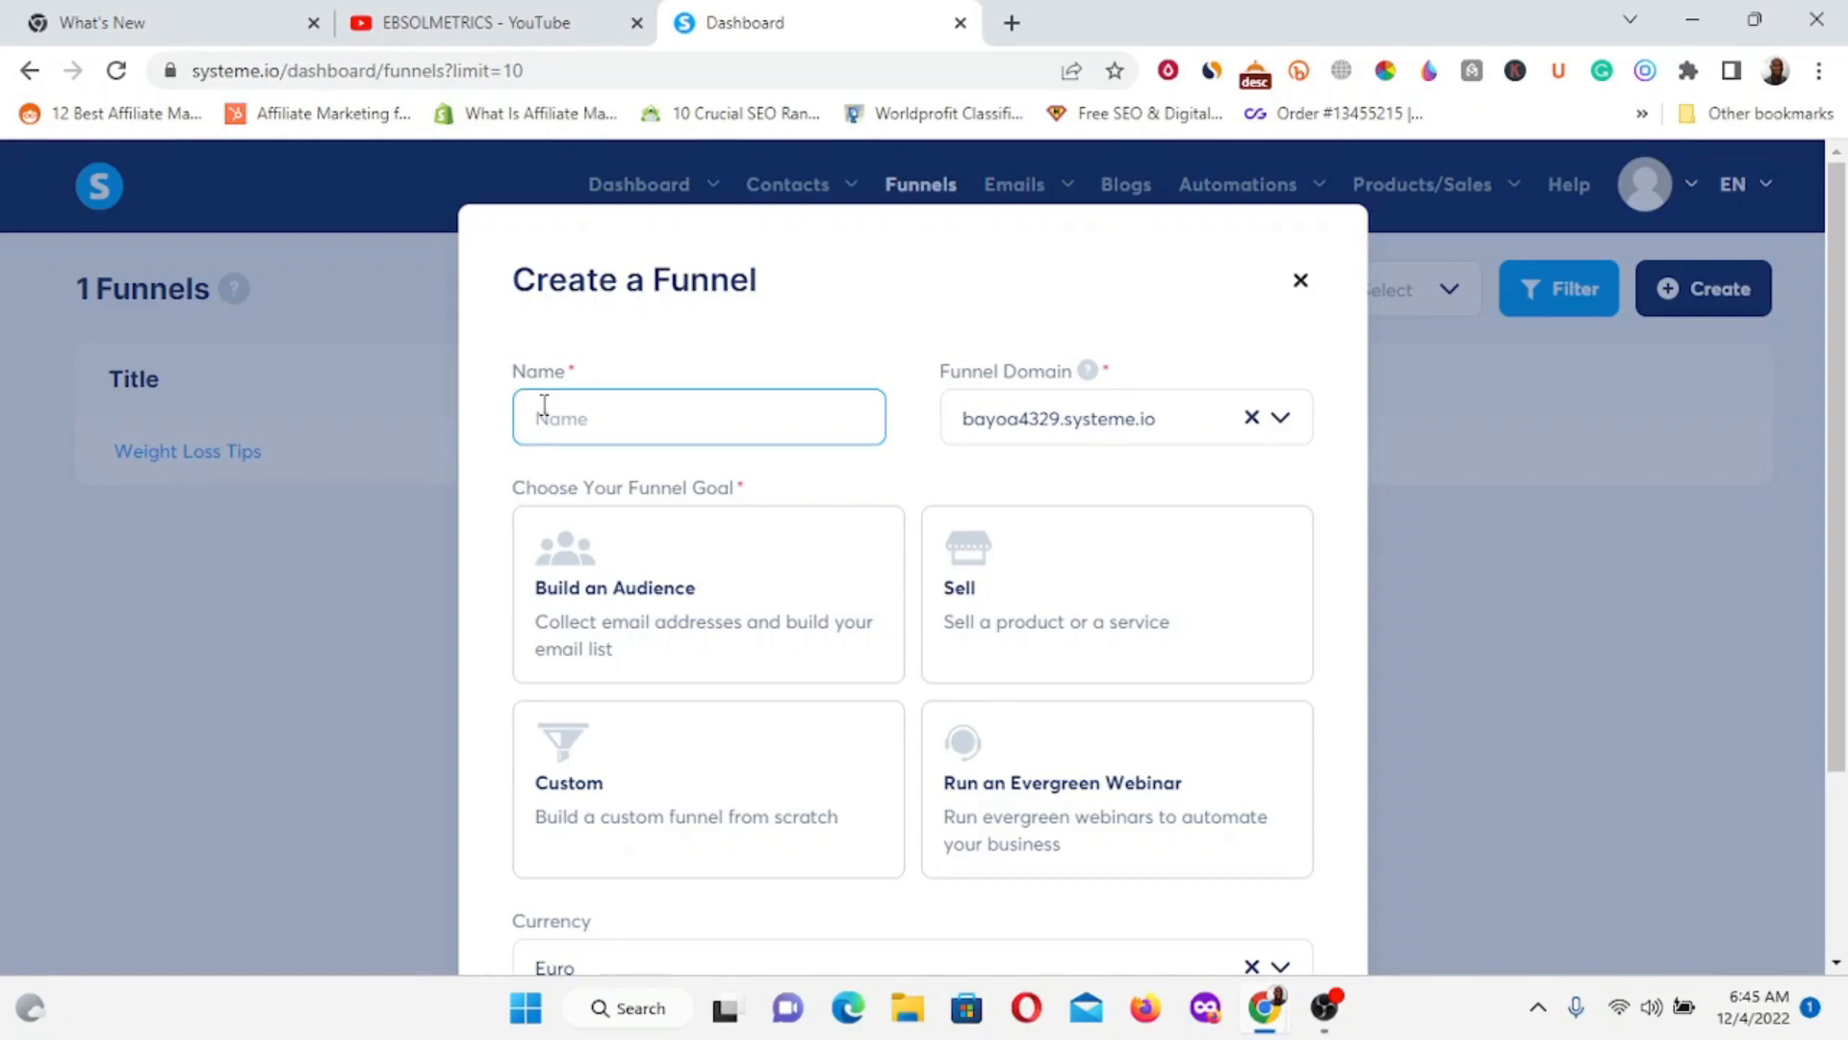
type("y")
key("BackSpace")
type("health Tips")
Choose the Build an Audience goal, keep Euro as currency, and save the funnel.
scroll(554, 566, "down", 1)
scroll(555, 573, "down", 3)
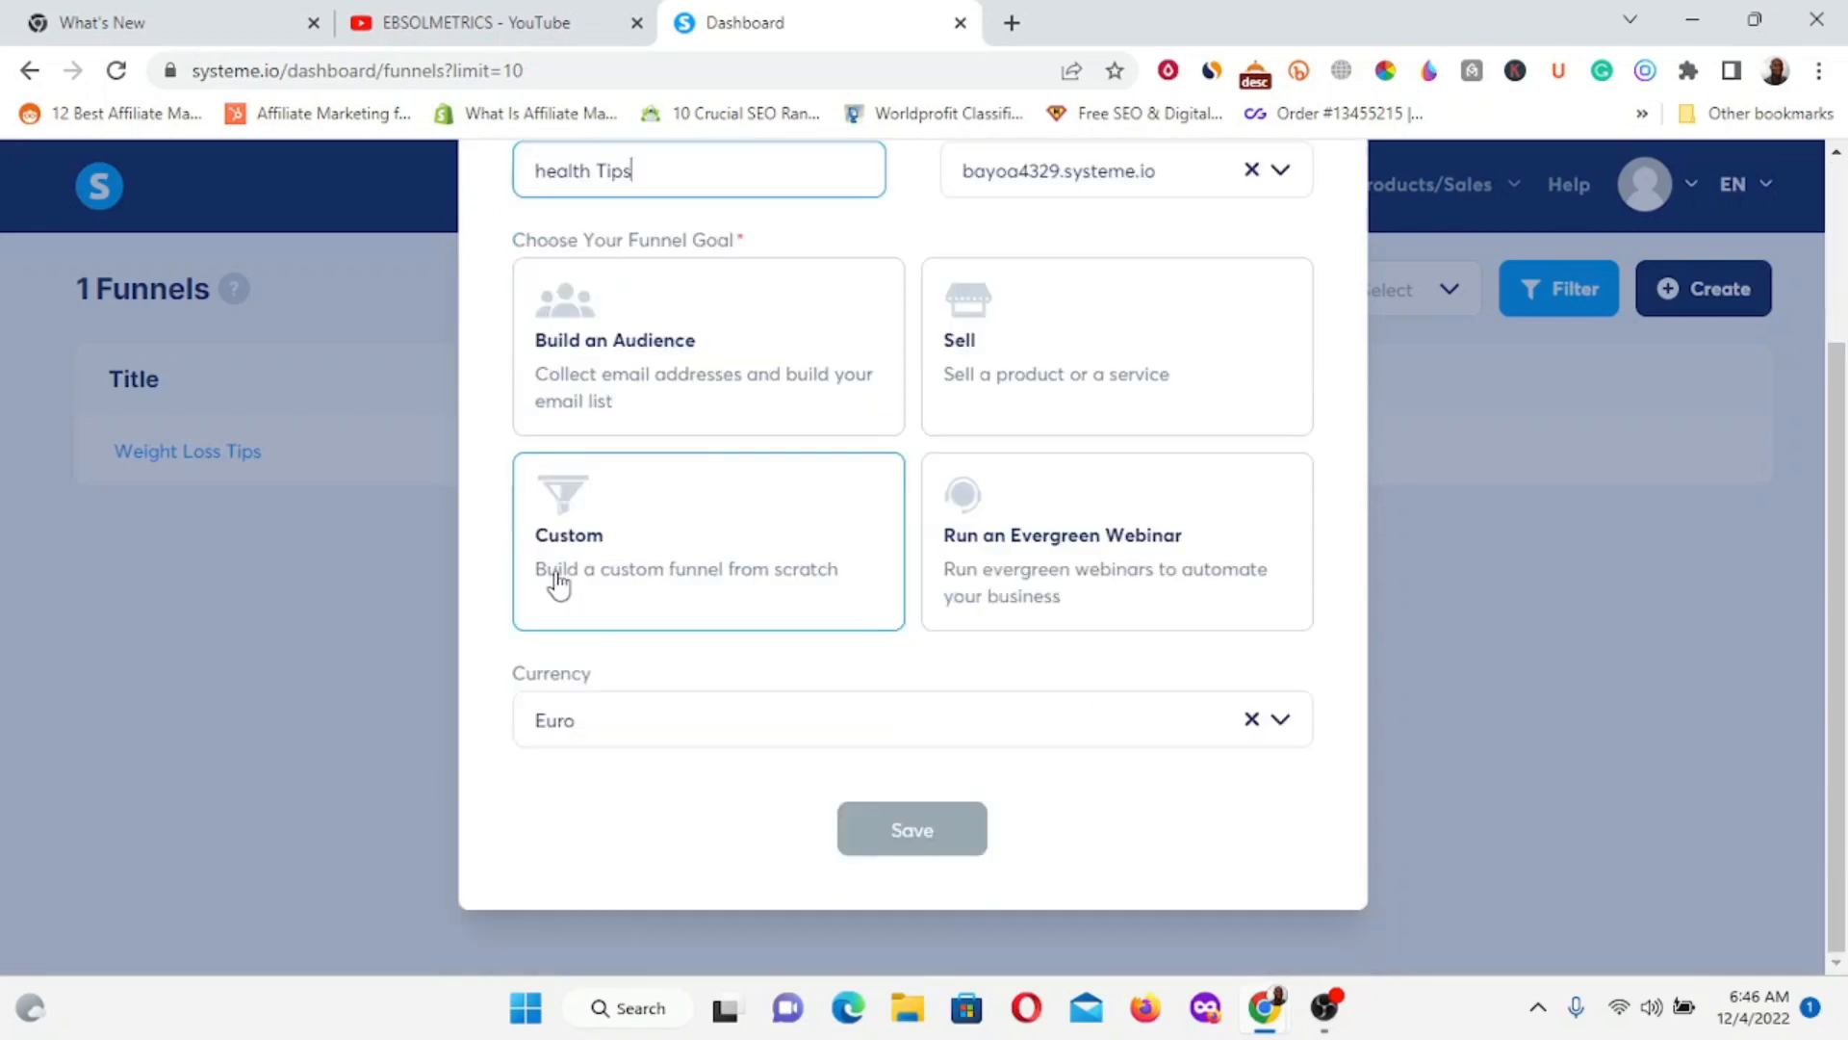
scroll(566, 489, "up", 3)
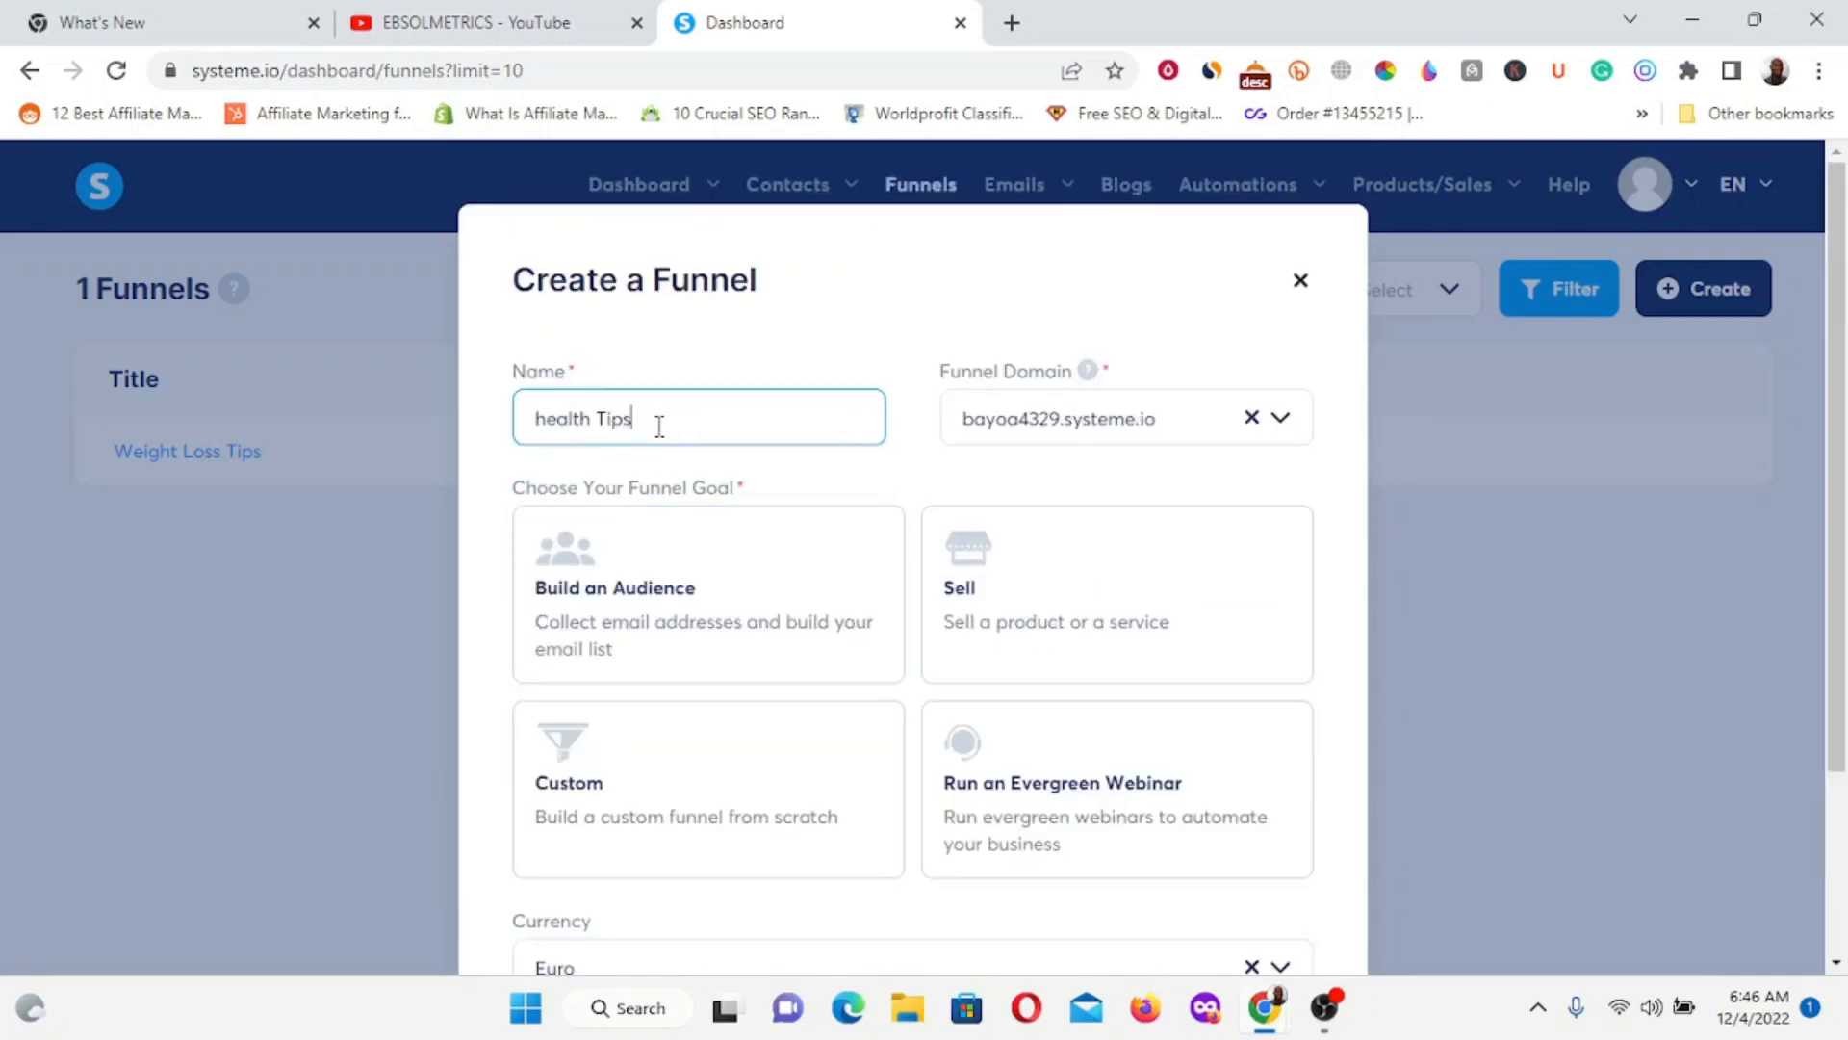
scroll(655, 443, "down", 3)
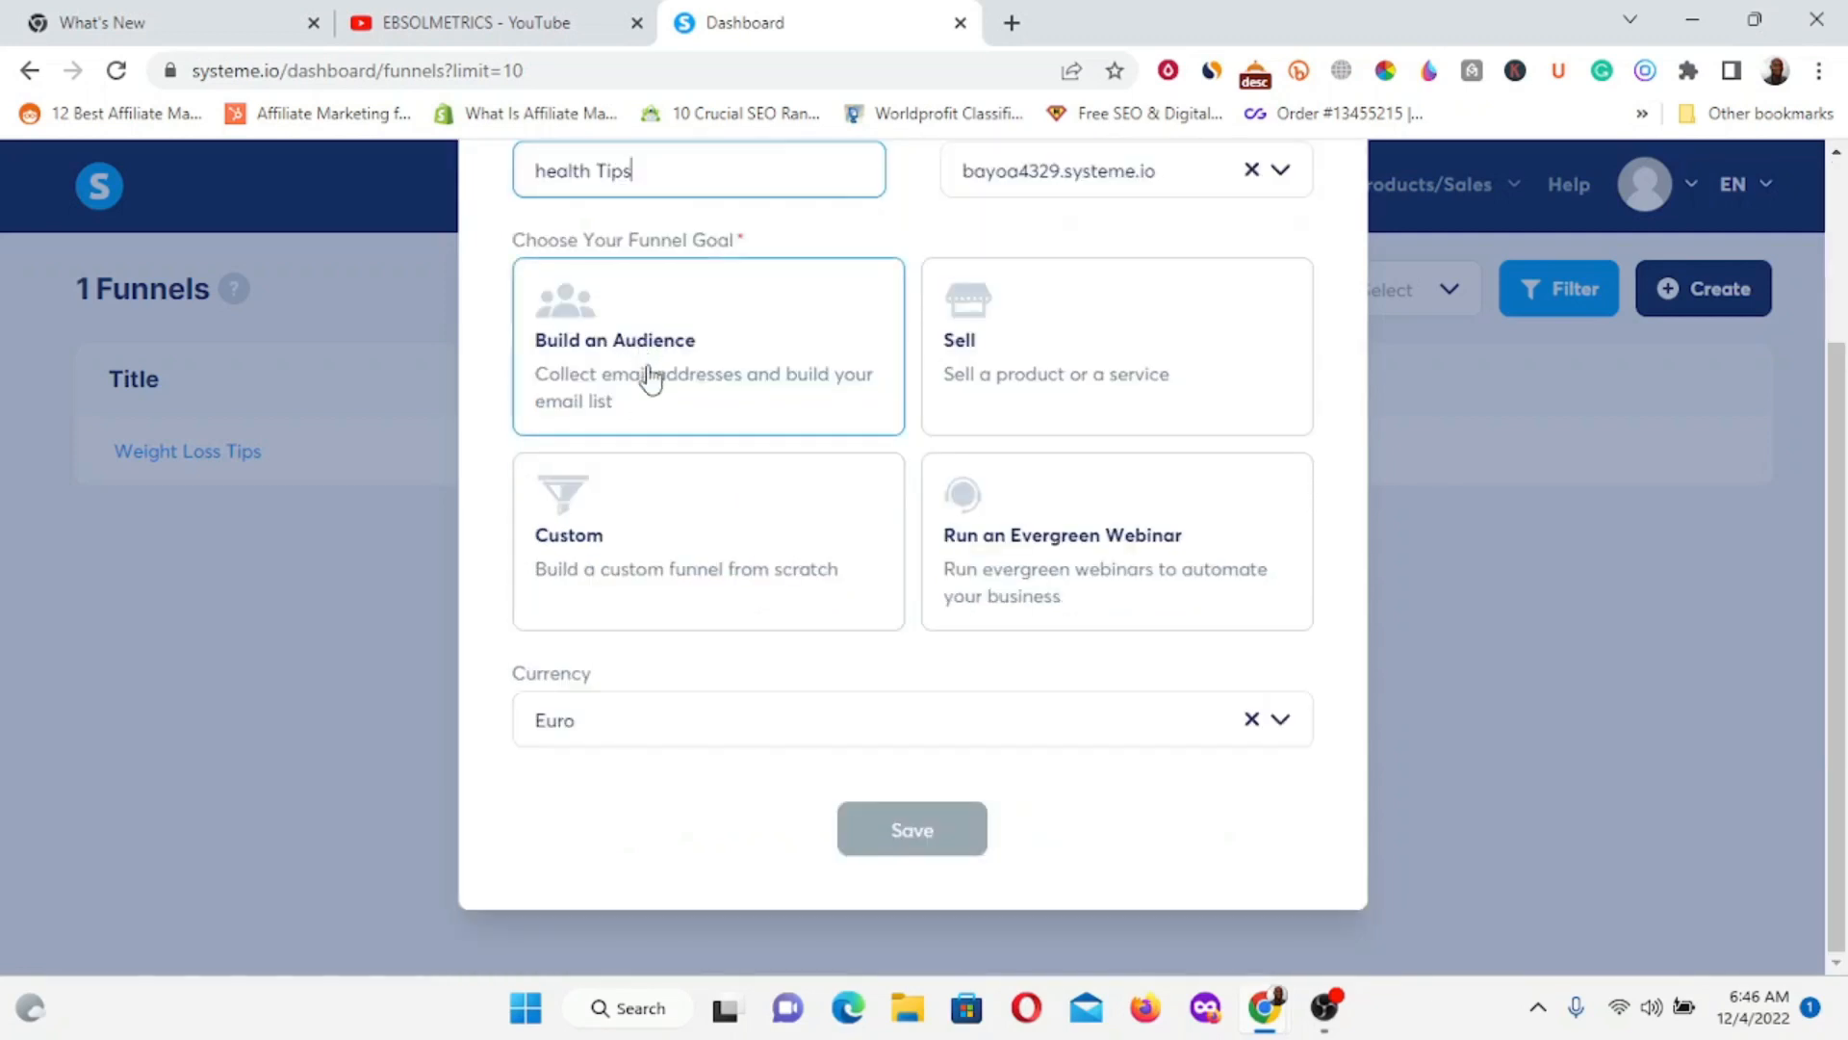
scroll(649, 375, "up", 3)
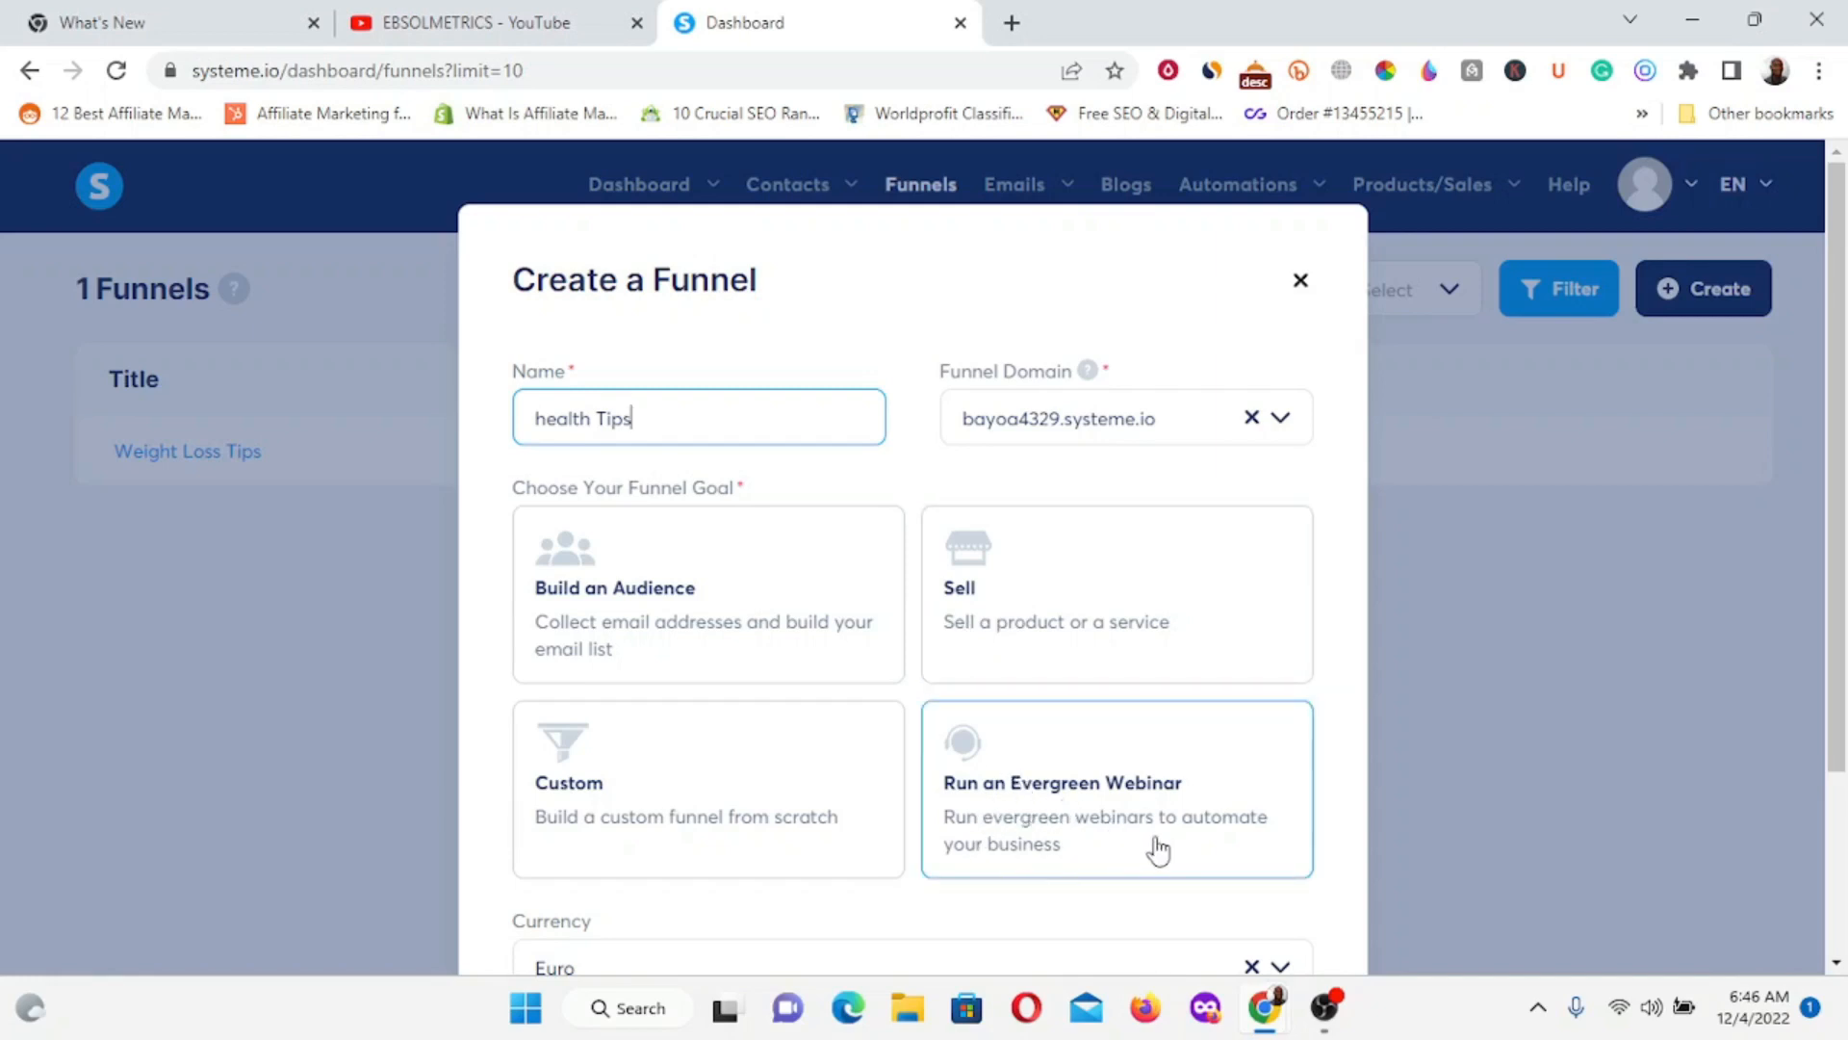
left_click(603, 601)
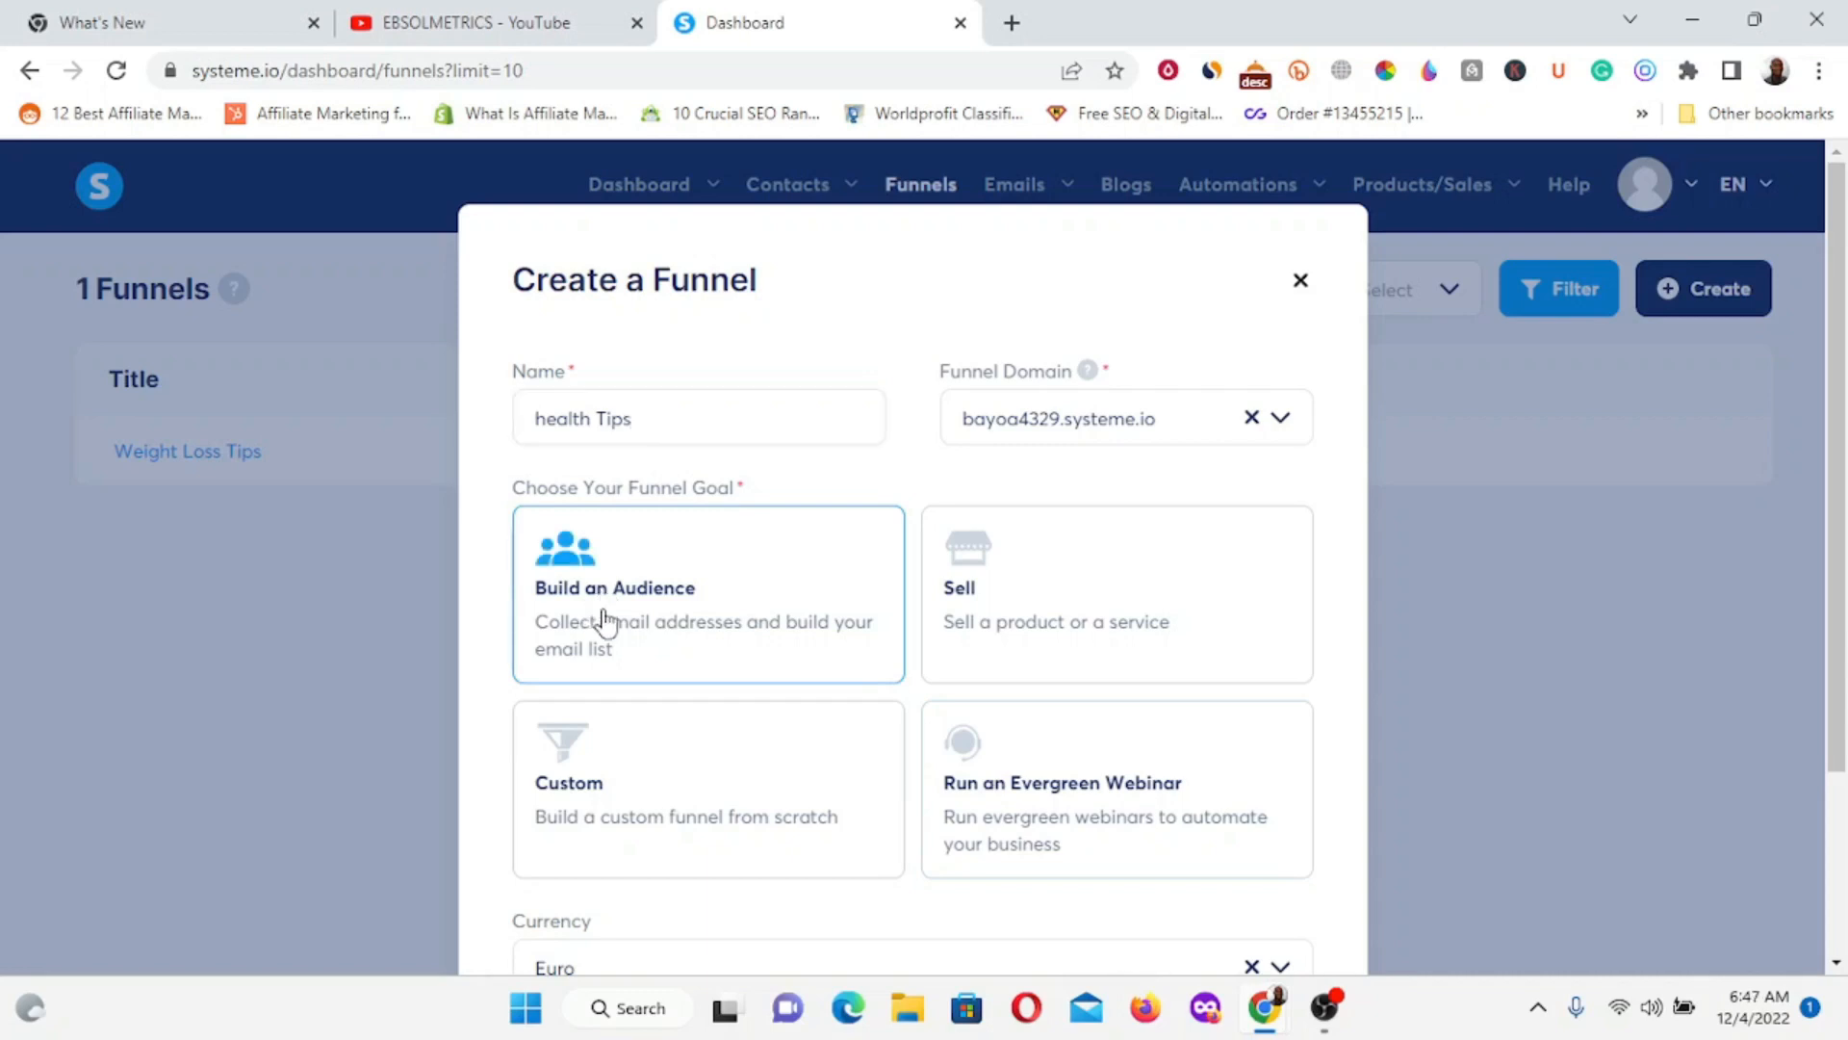
scroll(624, 767, "down", 1)
scroll(621, 760, "down", 2)
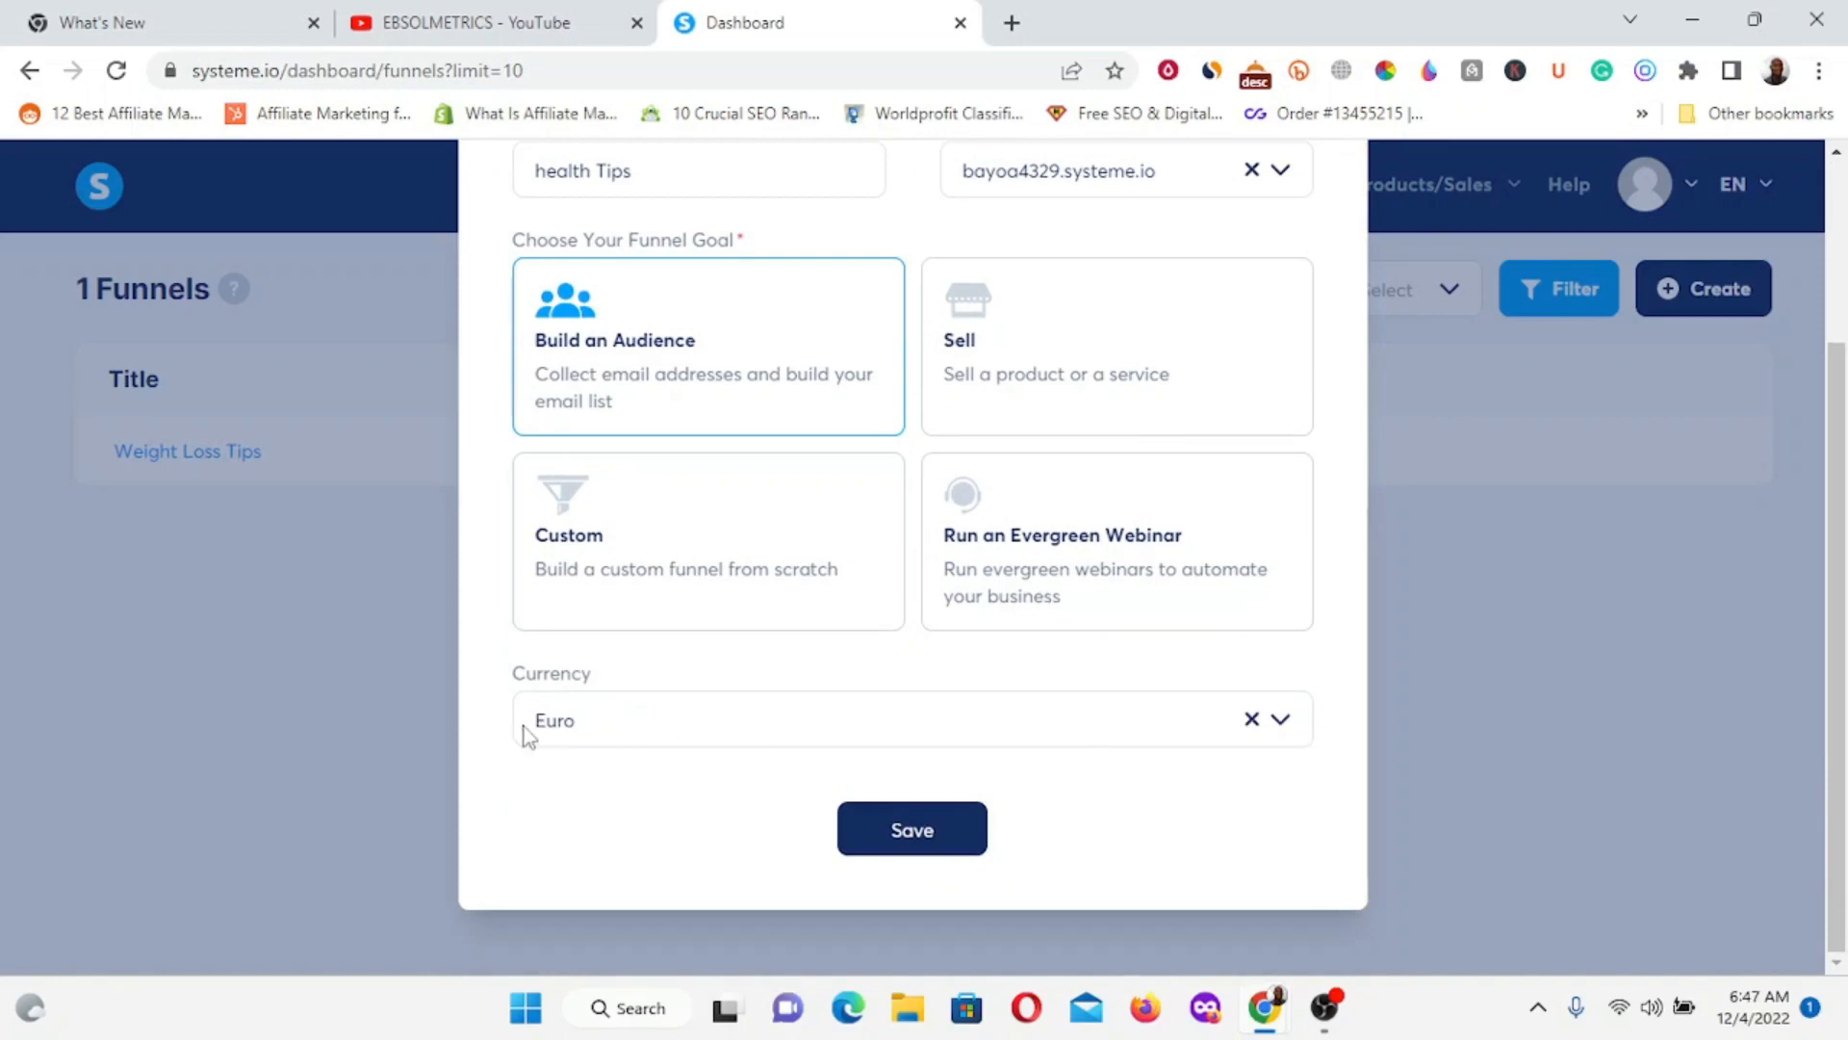
left_click(1281, 732)
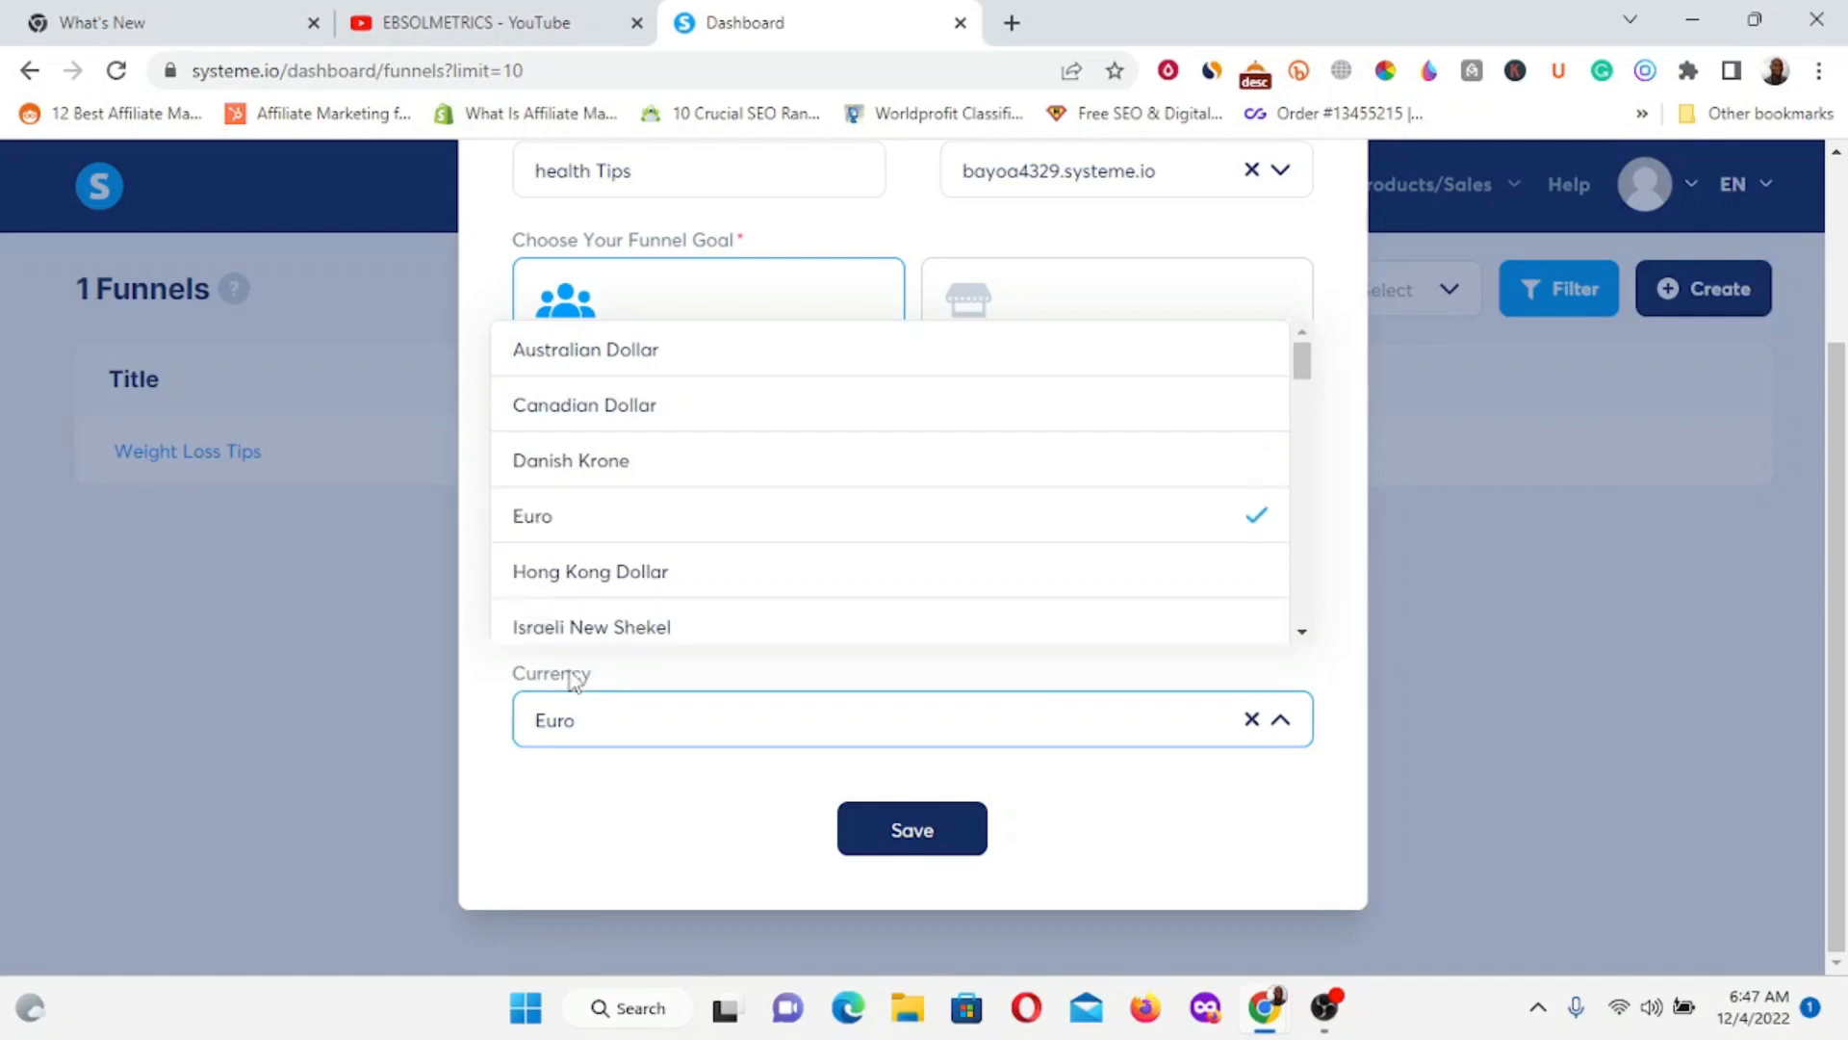
left_click(917, 840)
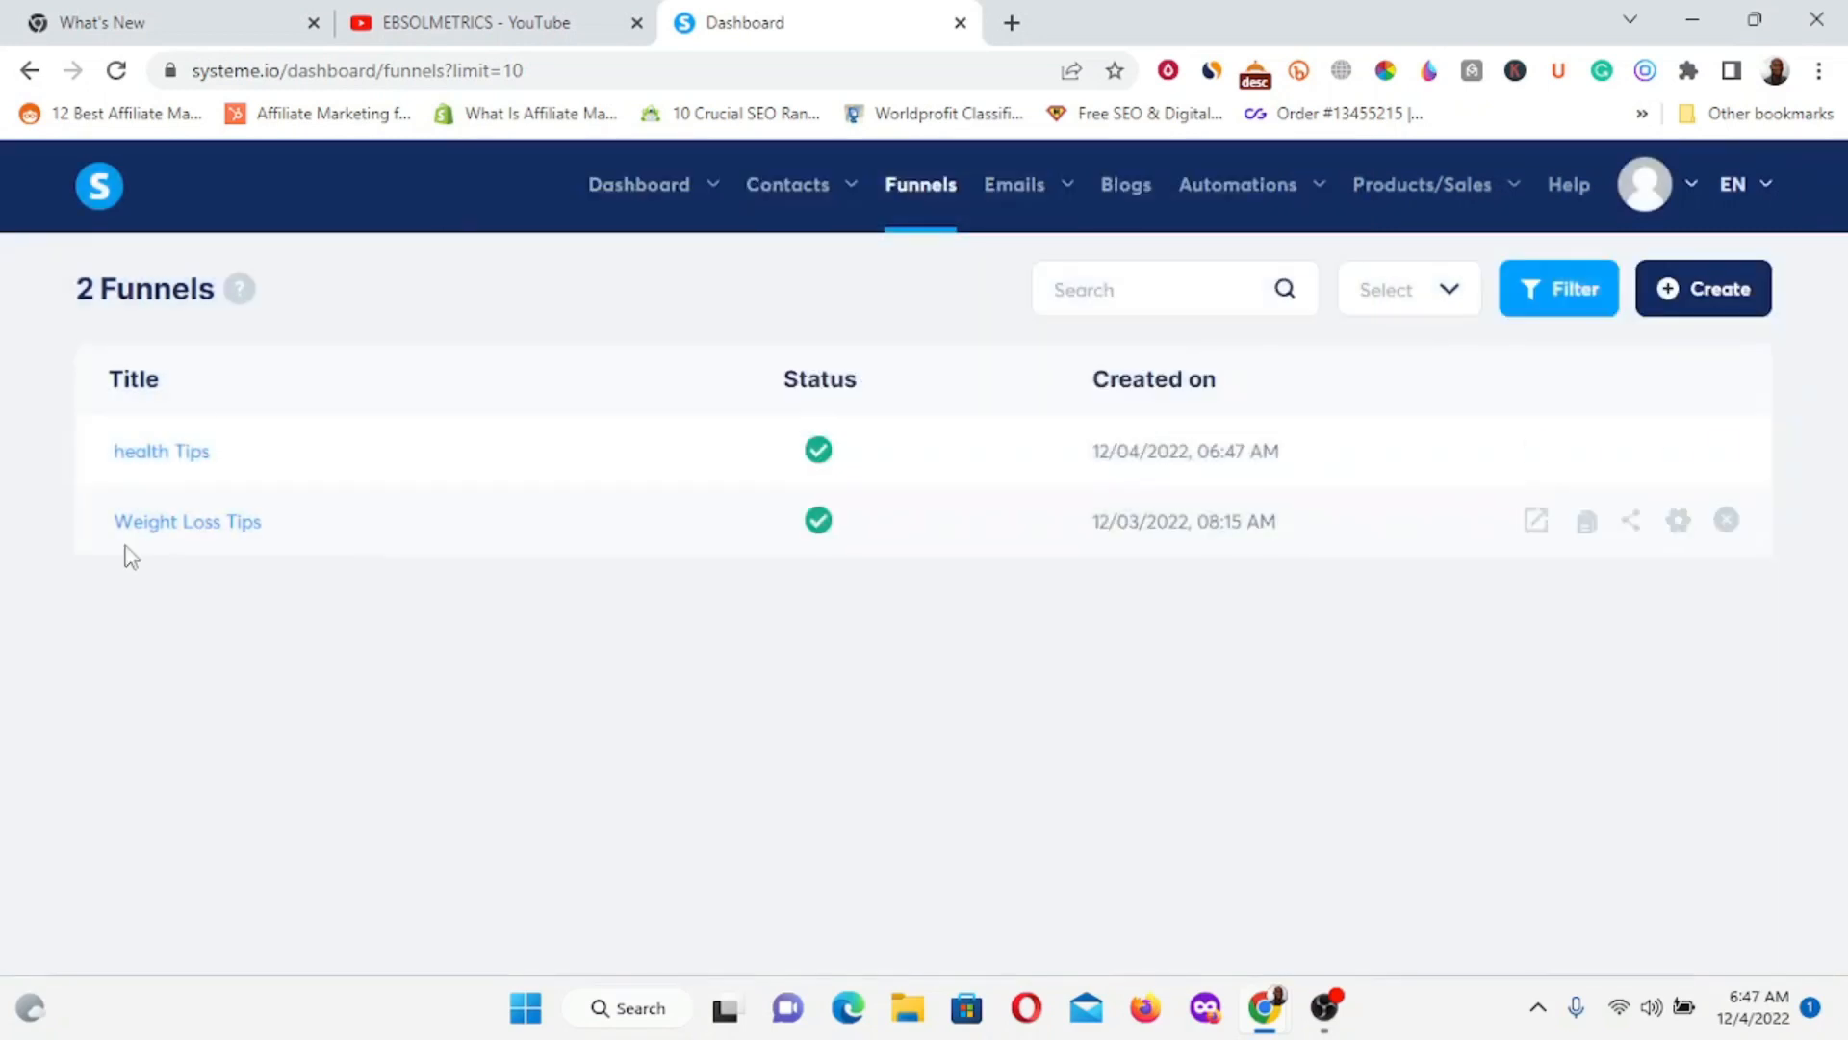
Open the health Tips funnel and bring up the squeeze-page template gallery.
left_click(164, 454)
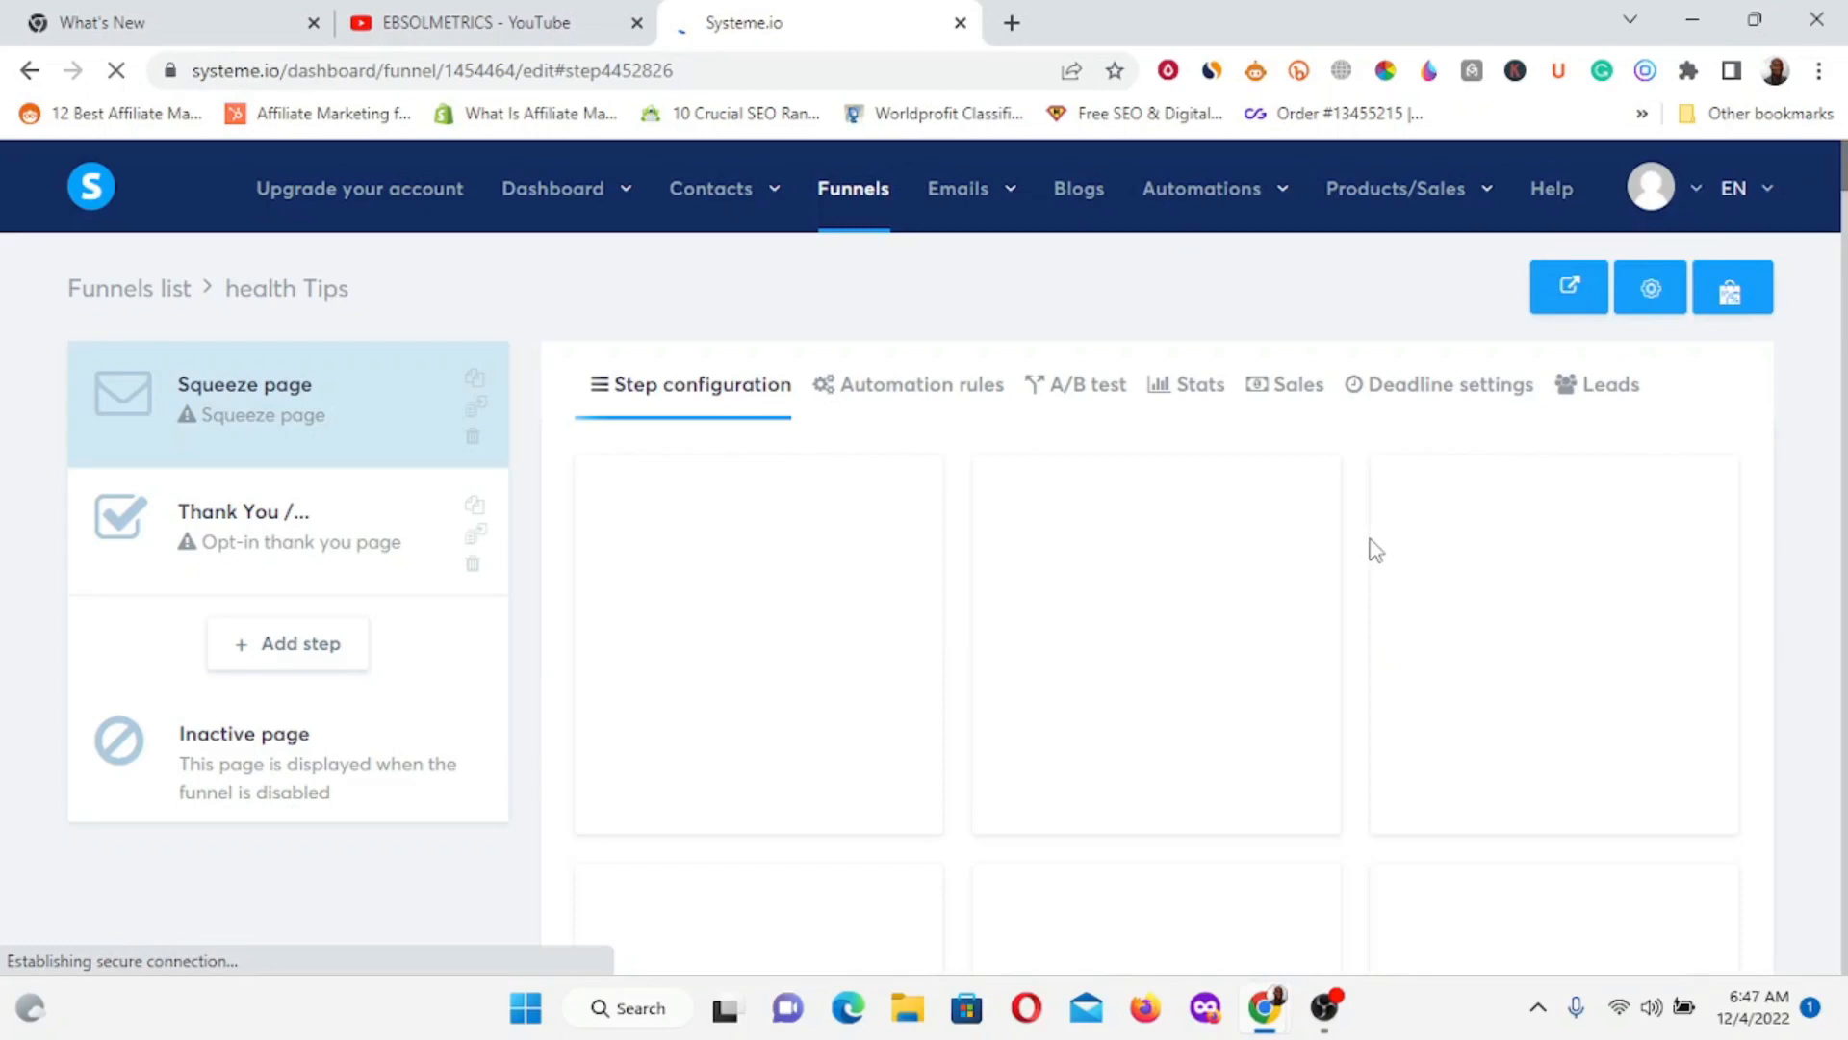
scroll(787, 623, "down", 5)
scroll(788, 611, "up", 5)
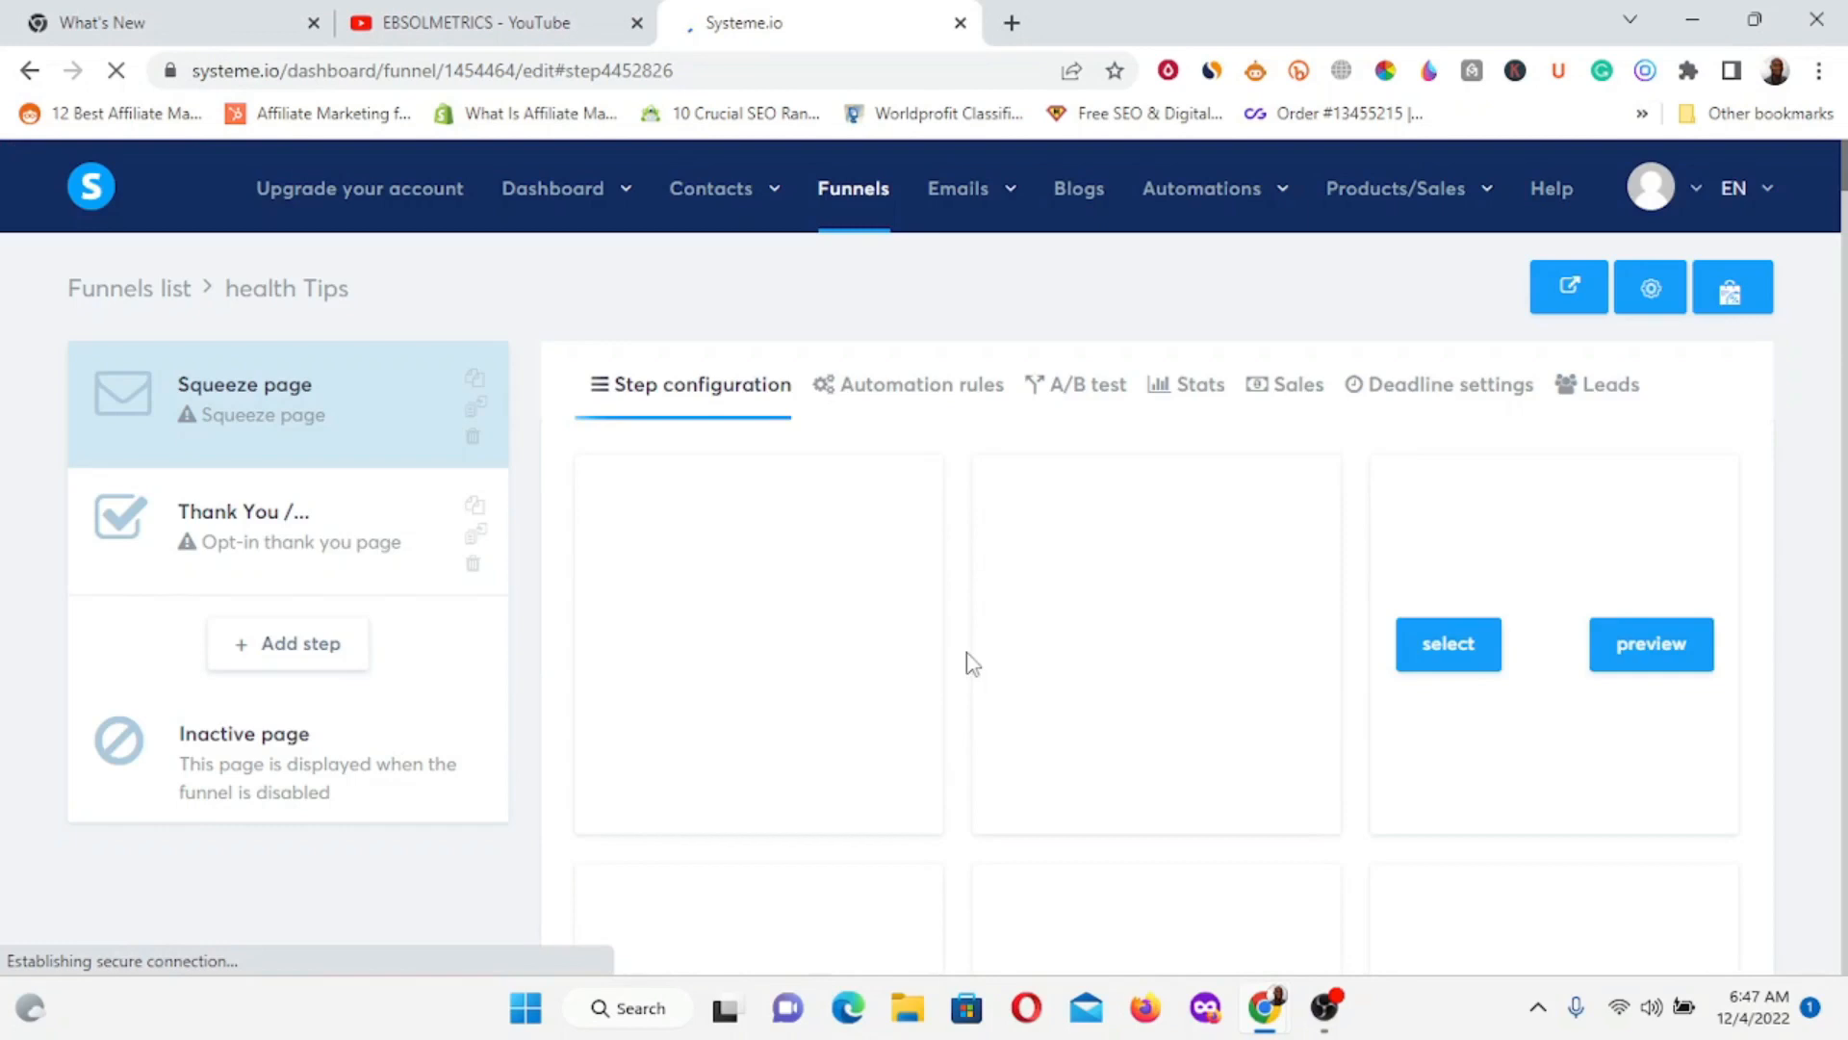
scroll(970, 662, "down", 10)
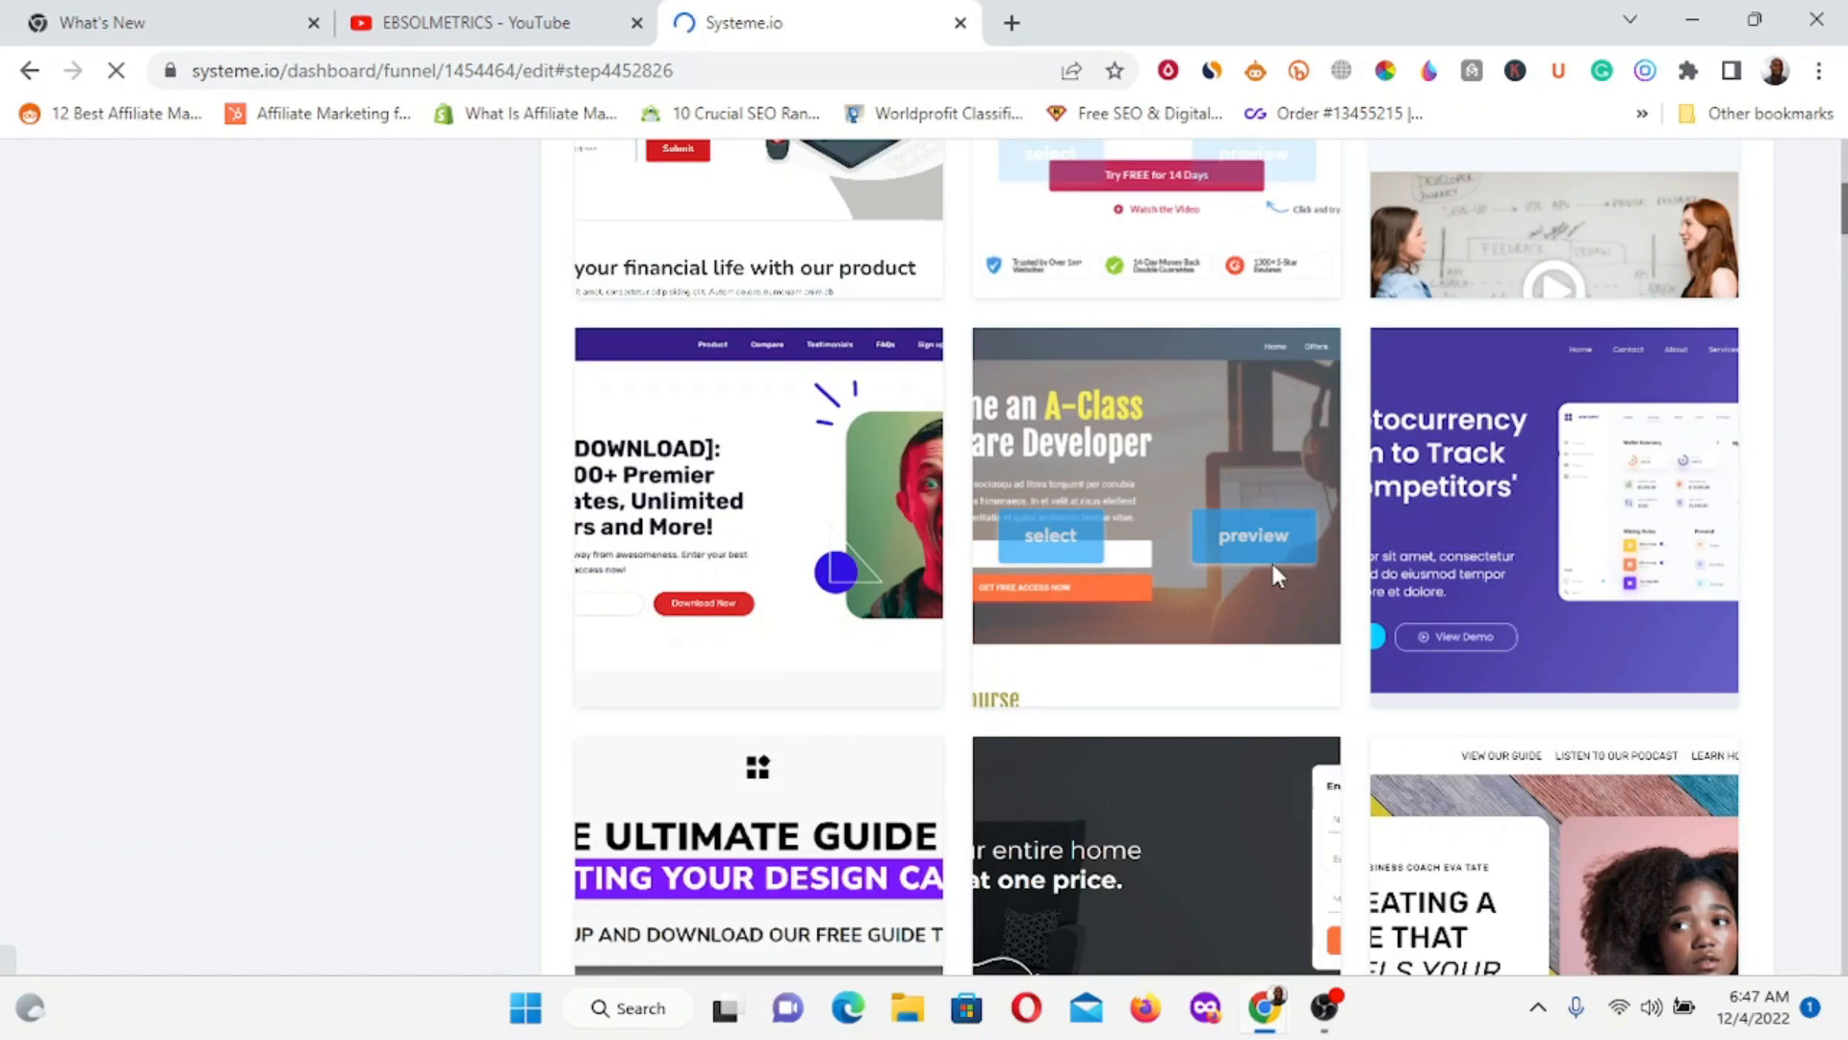
left_click(1086, 525)
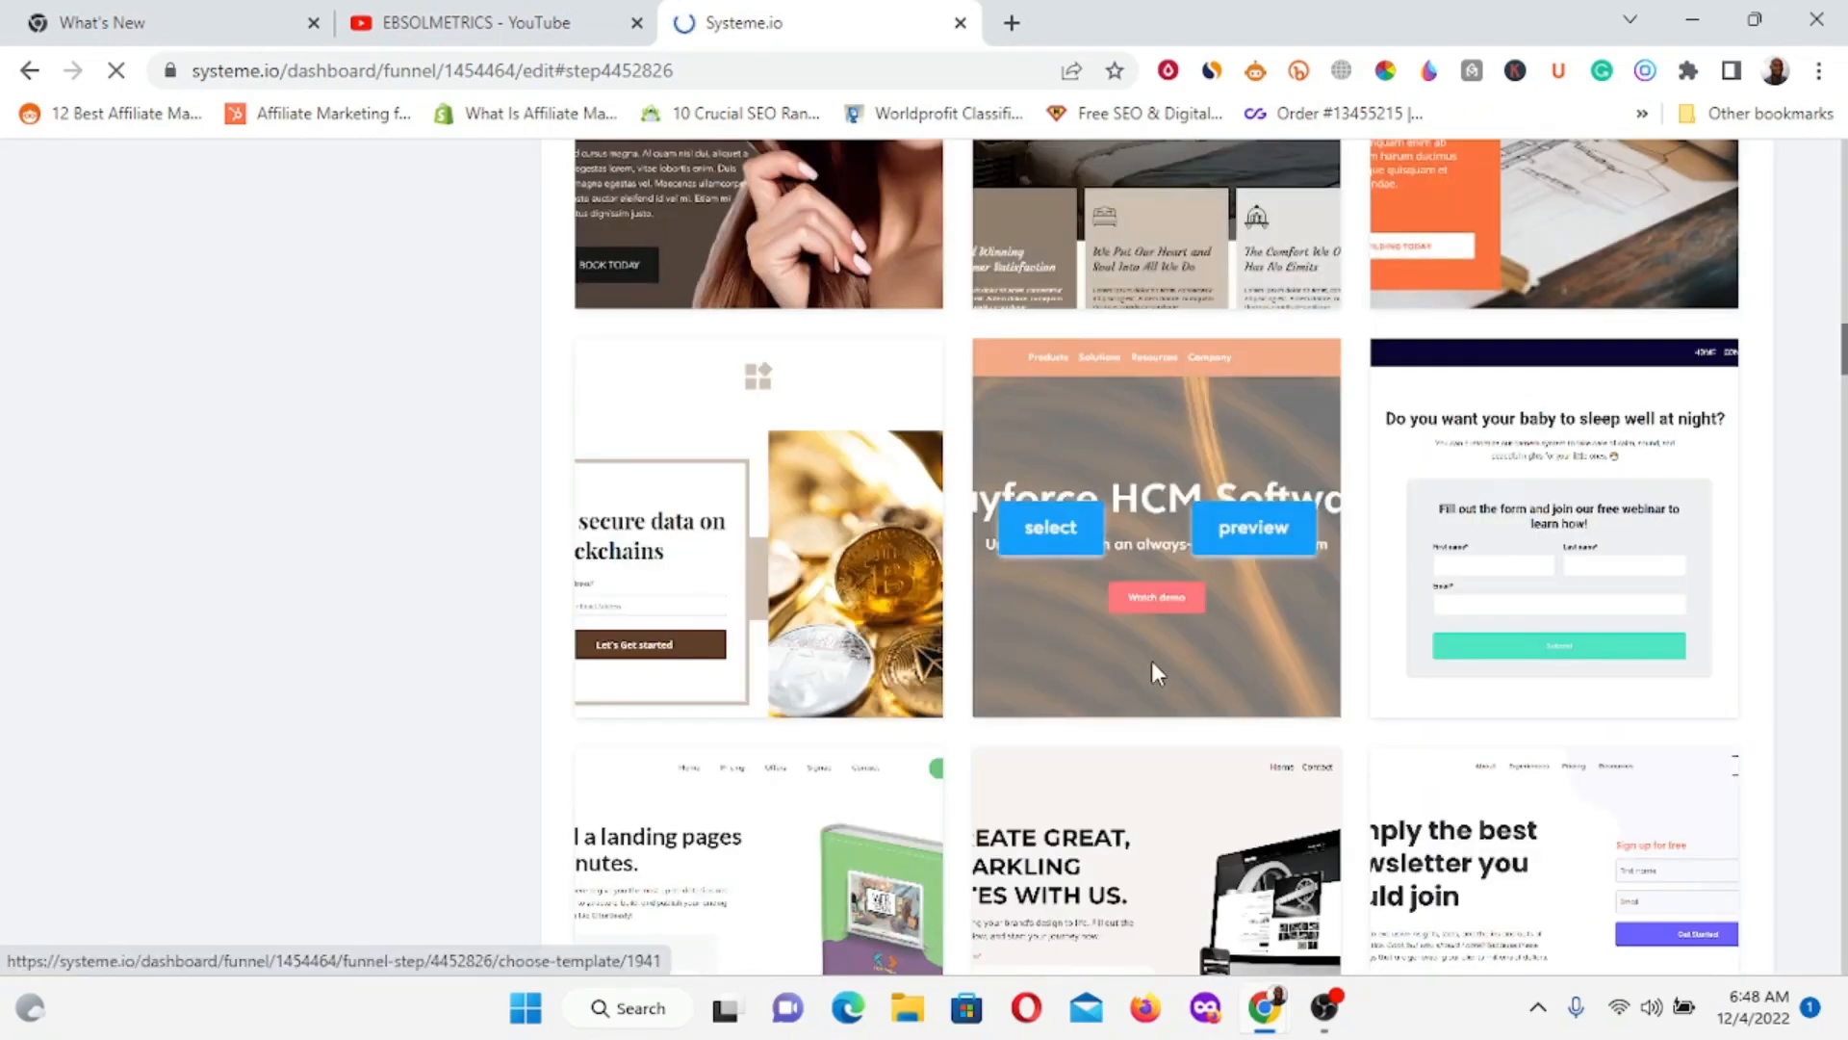
Browse the templates and locate the red 'All the Tools' template card.
scroll(1154, 672, "down", 7)
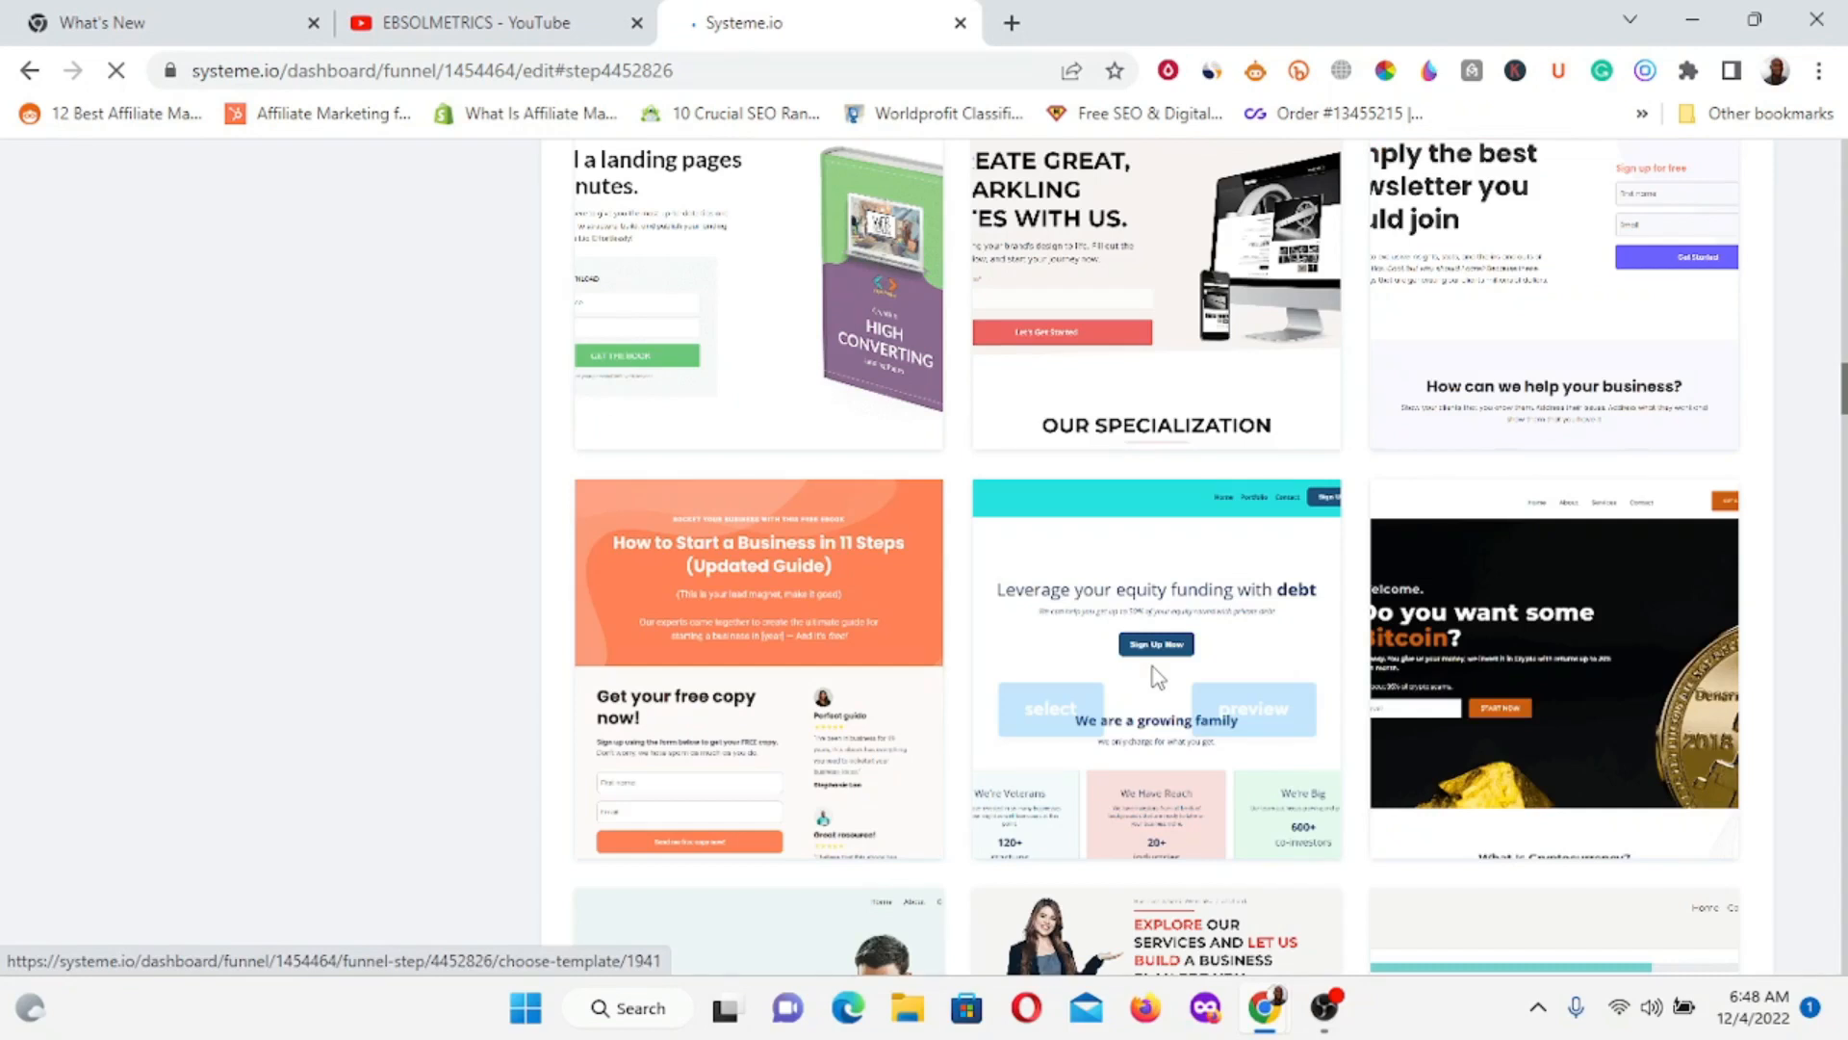
scroll(1158, 677, "down", 10)
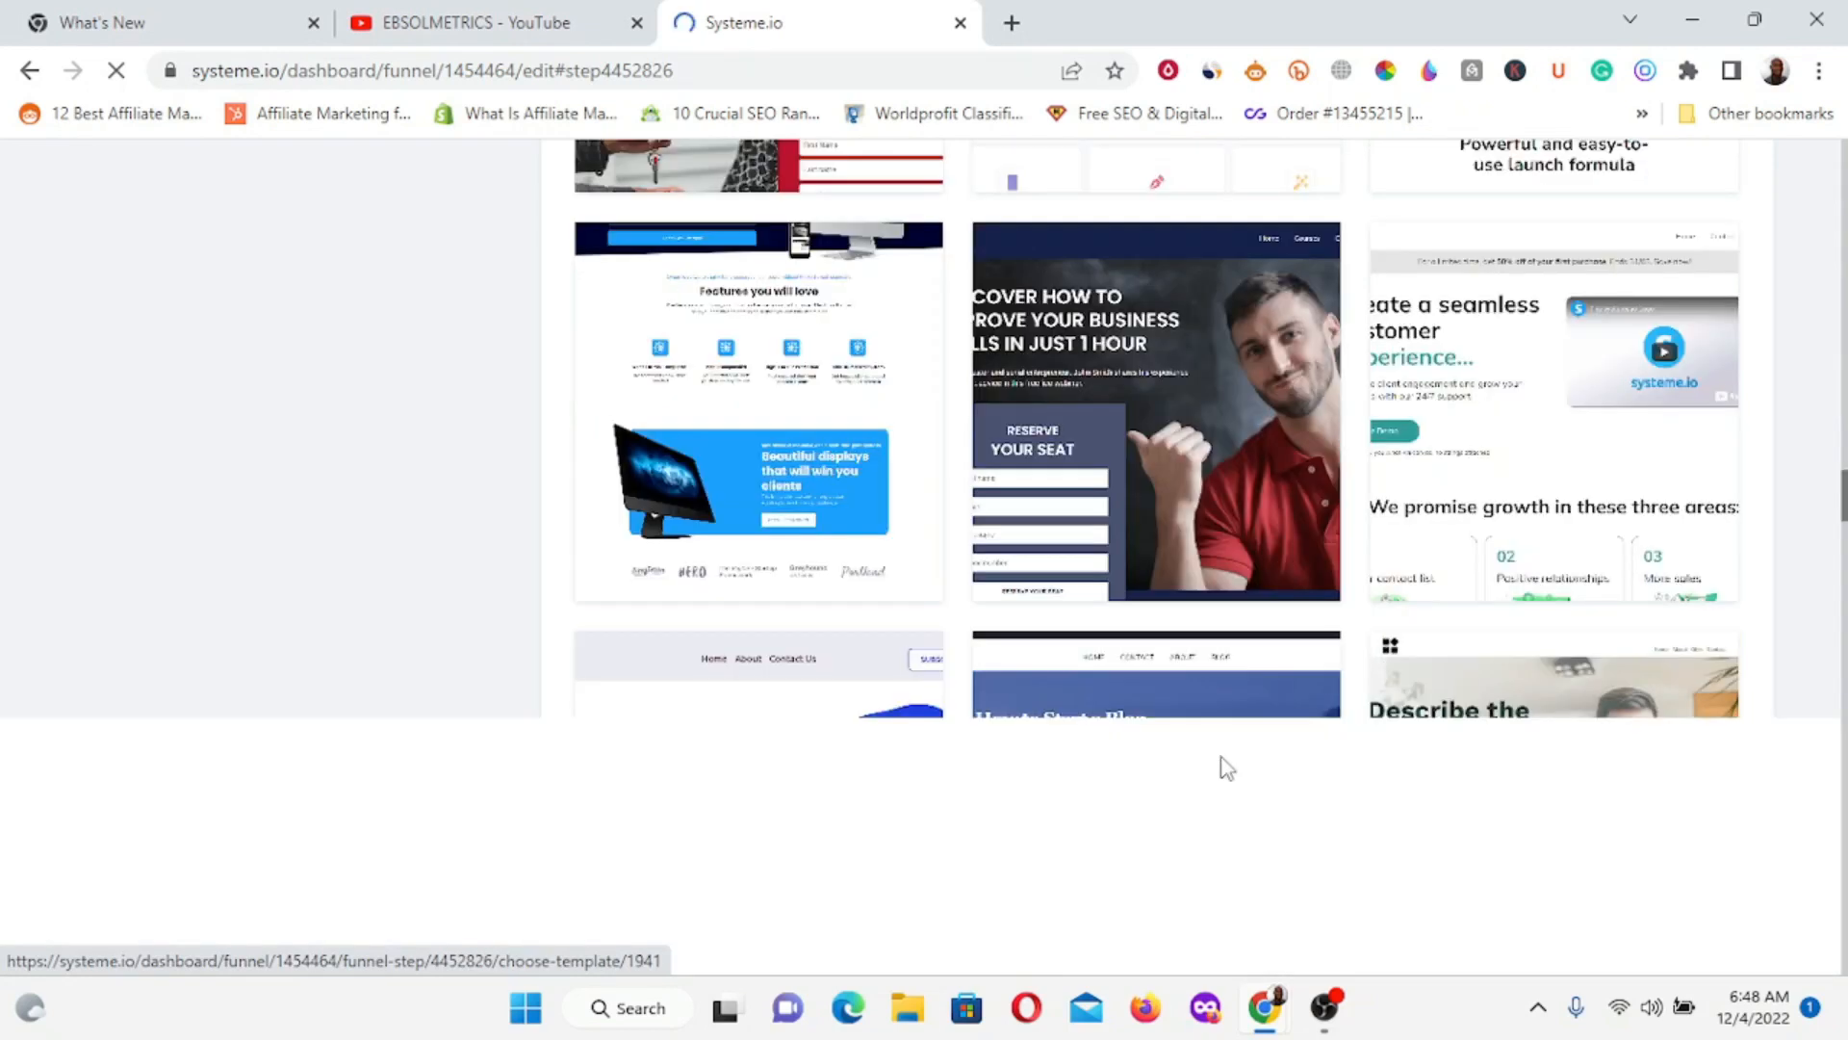
scroll(1221, 754, "down", 5)
scroll(1220, 754, "down", 5)
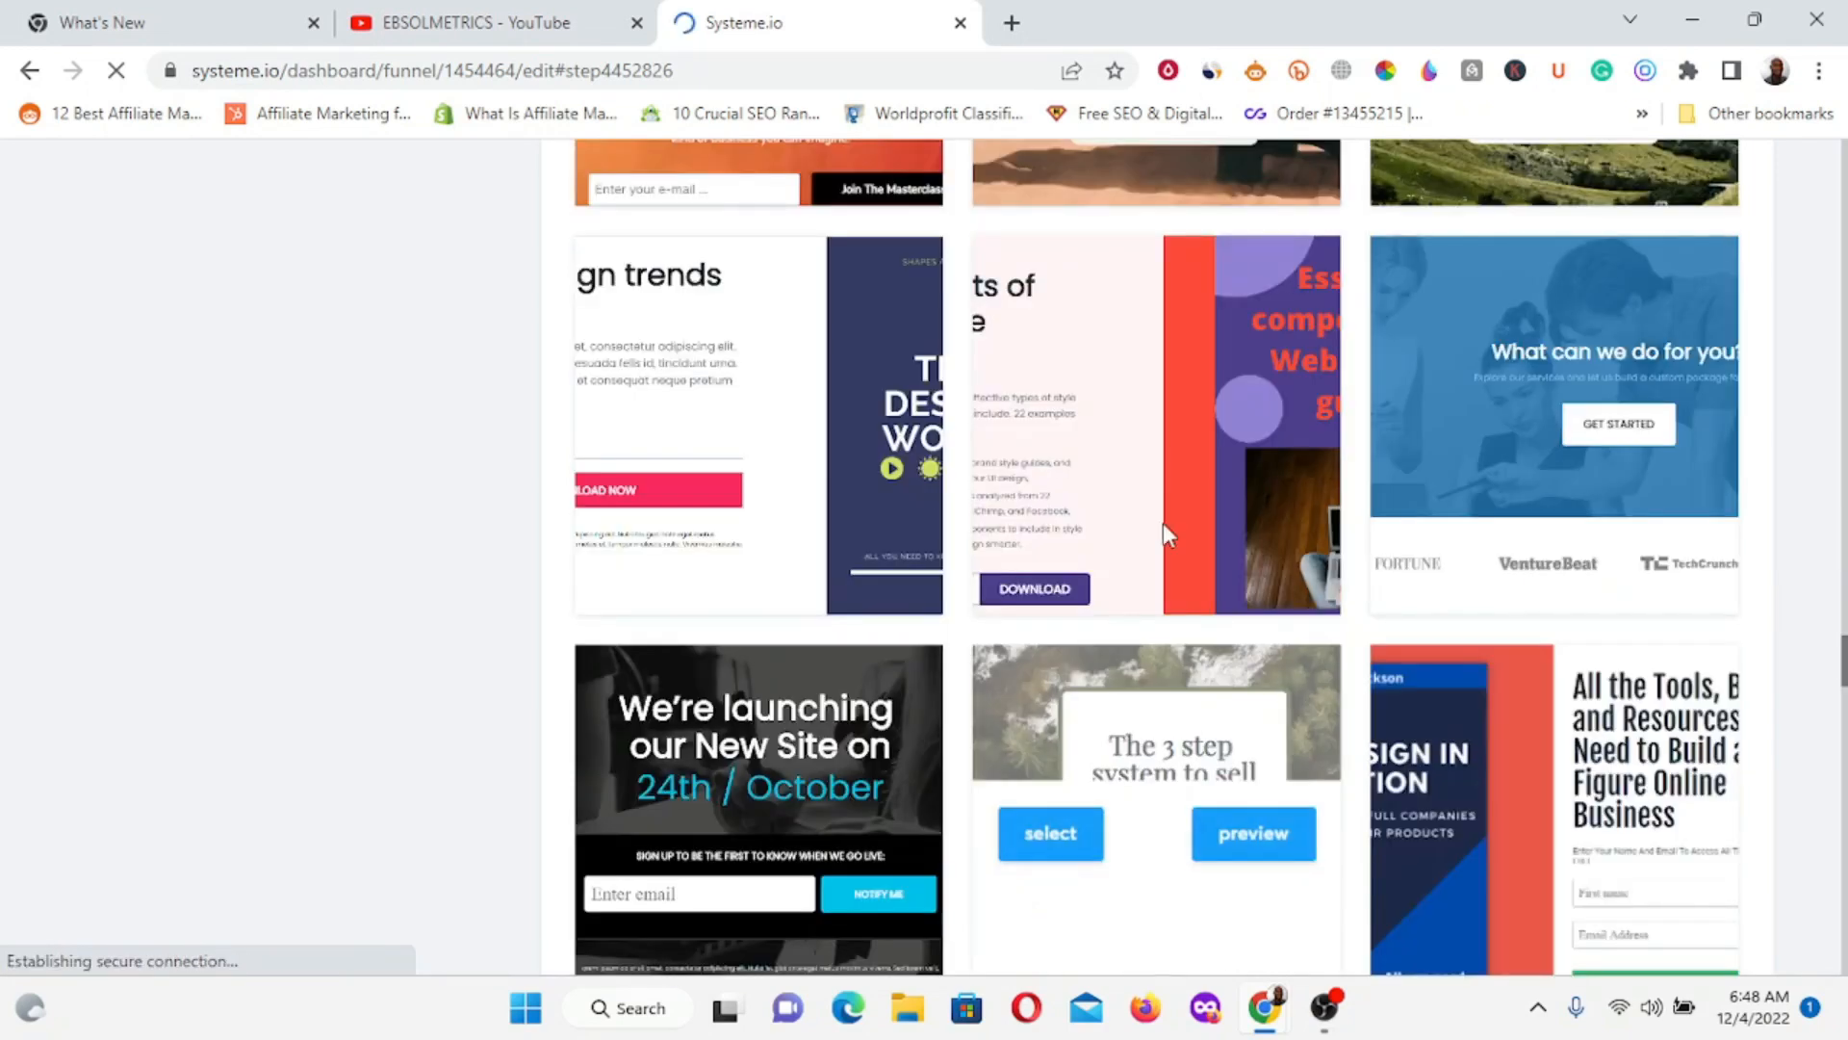
scroll(1155, 452, "up", 1)
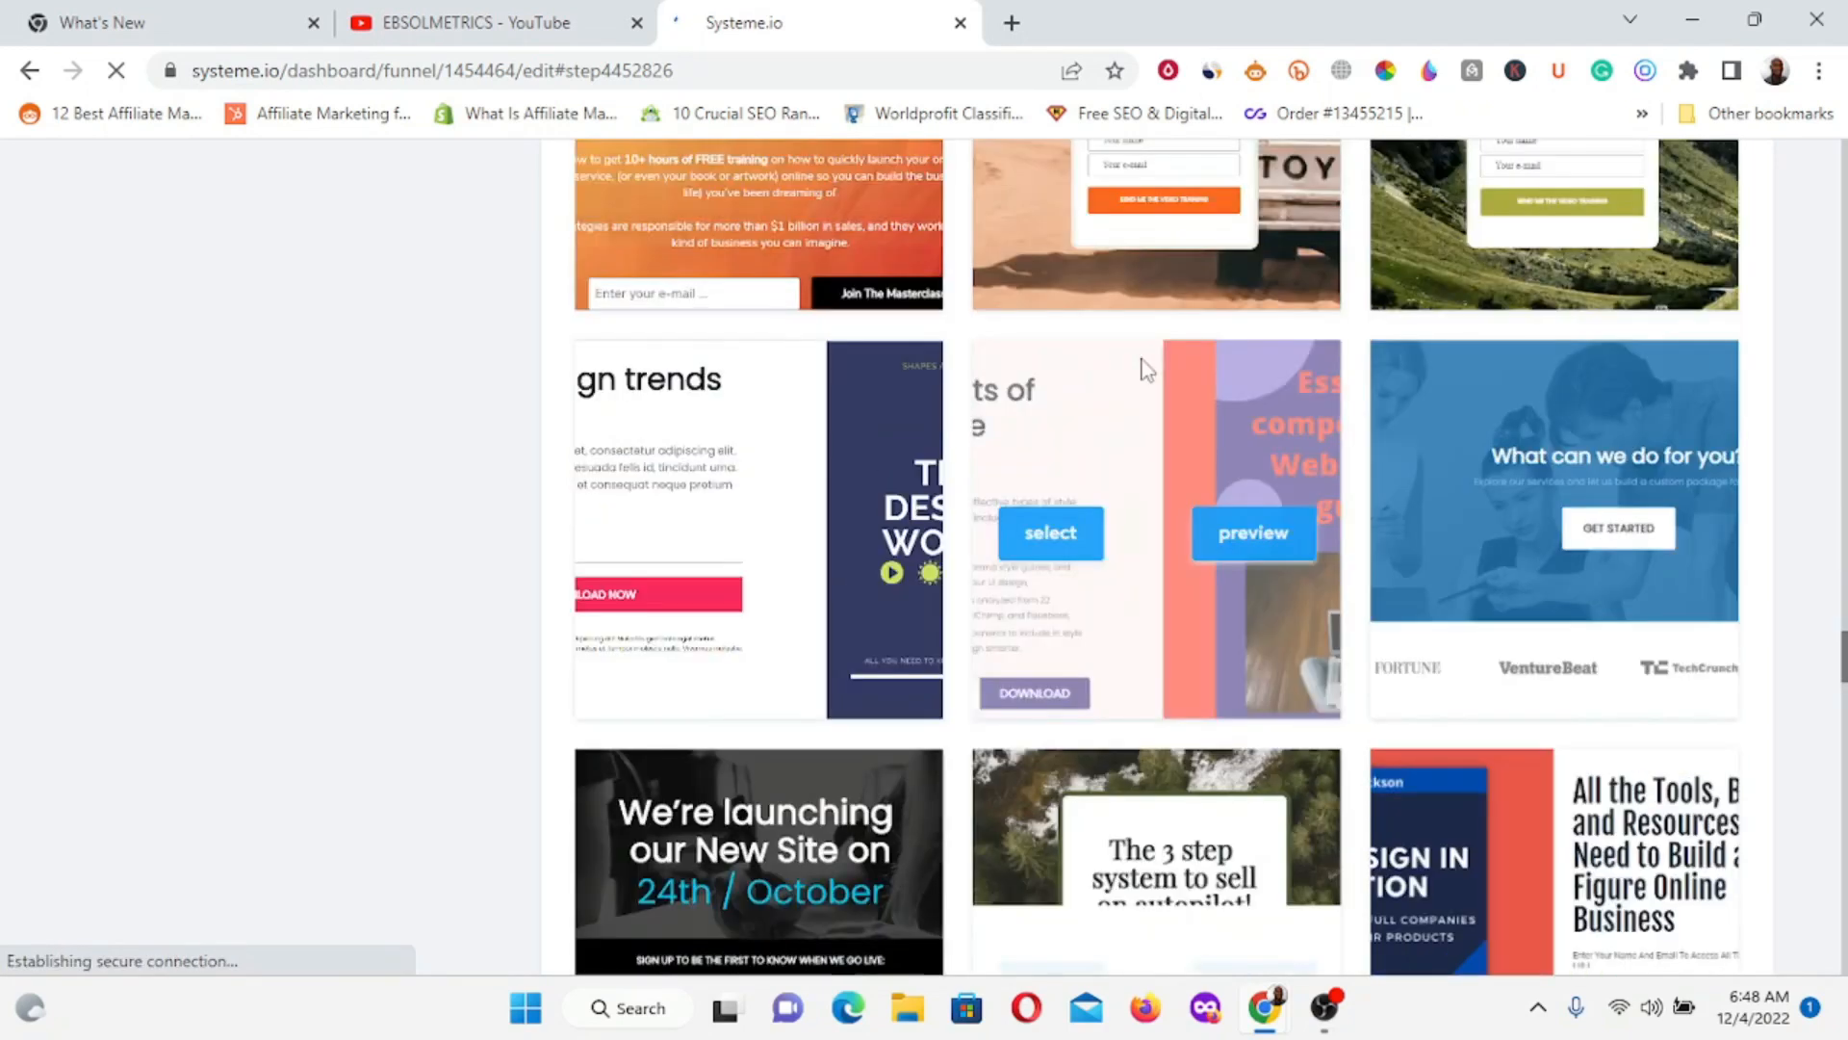
scroll(1145, 369, "up", 4)
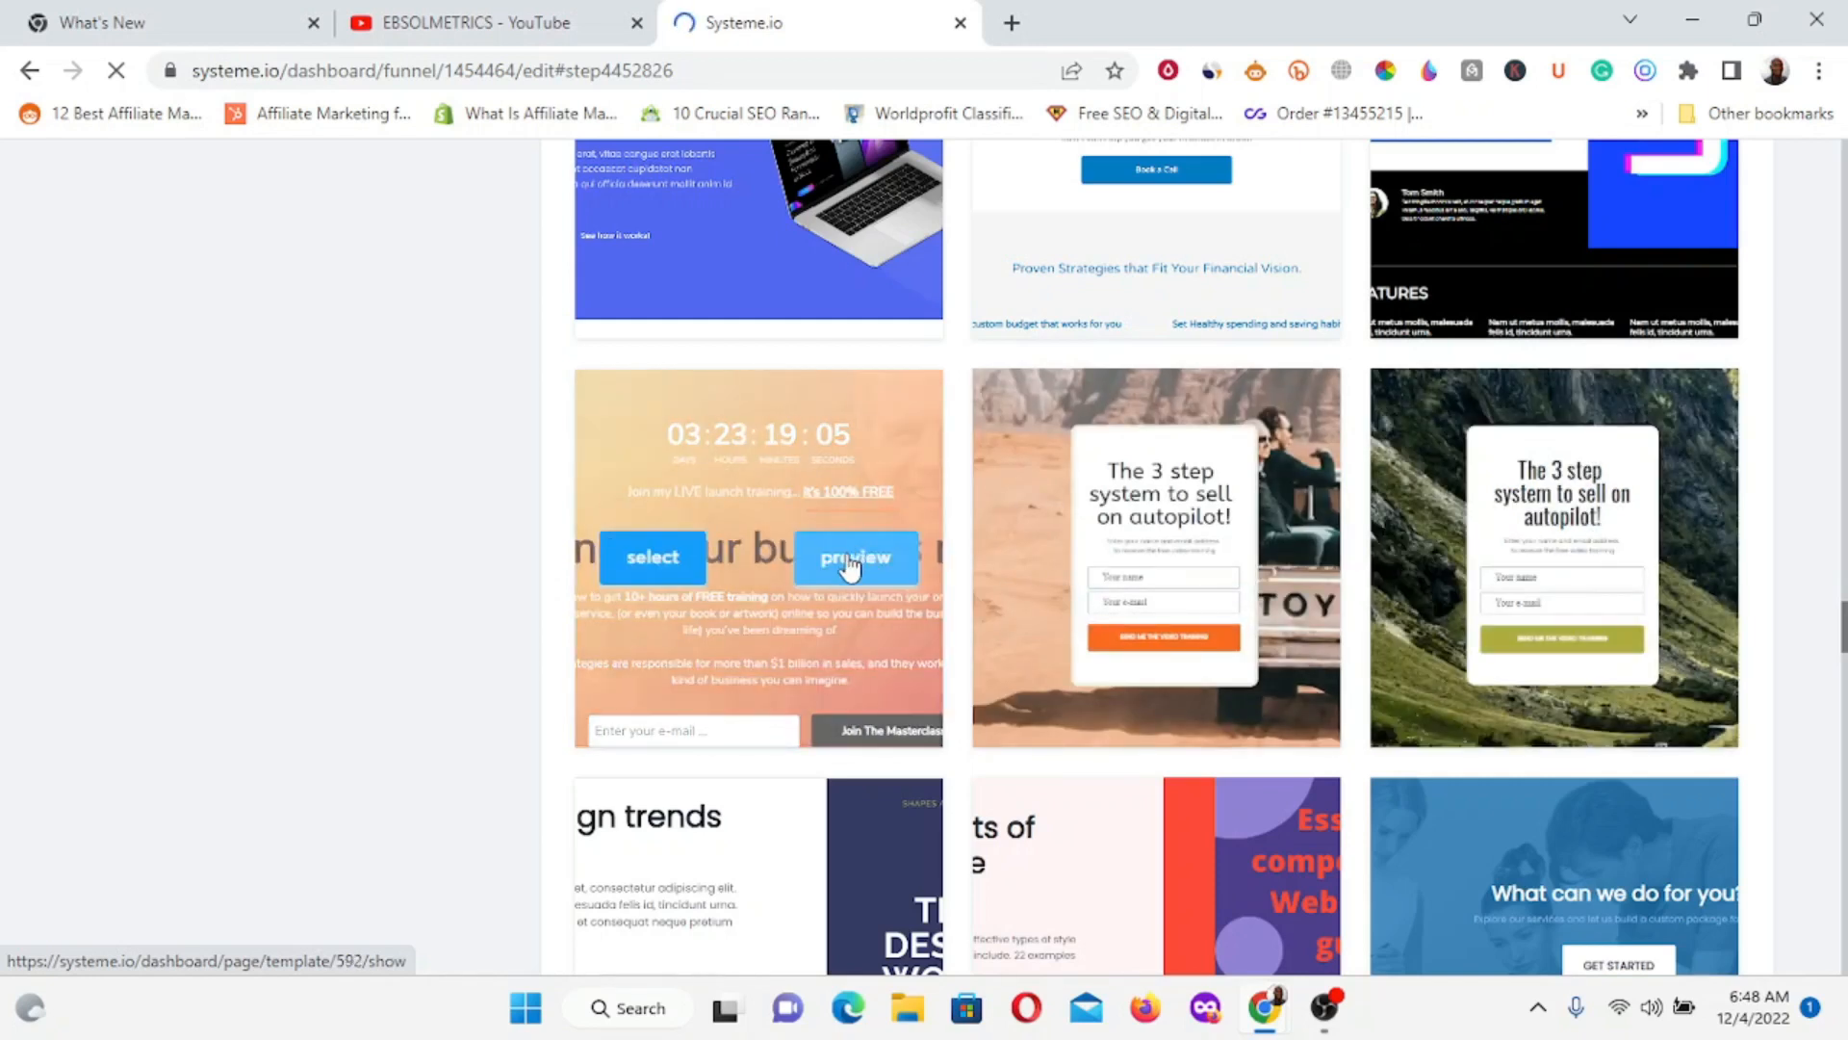
scroll(1482, 660, "down", 8)
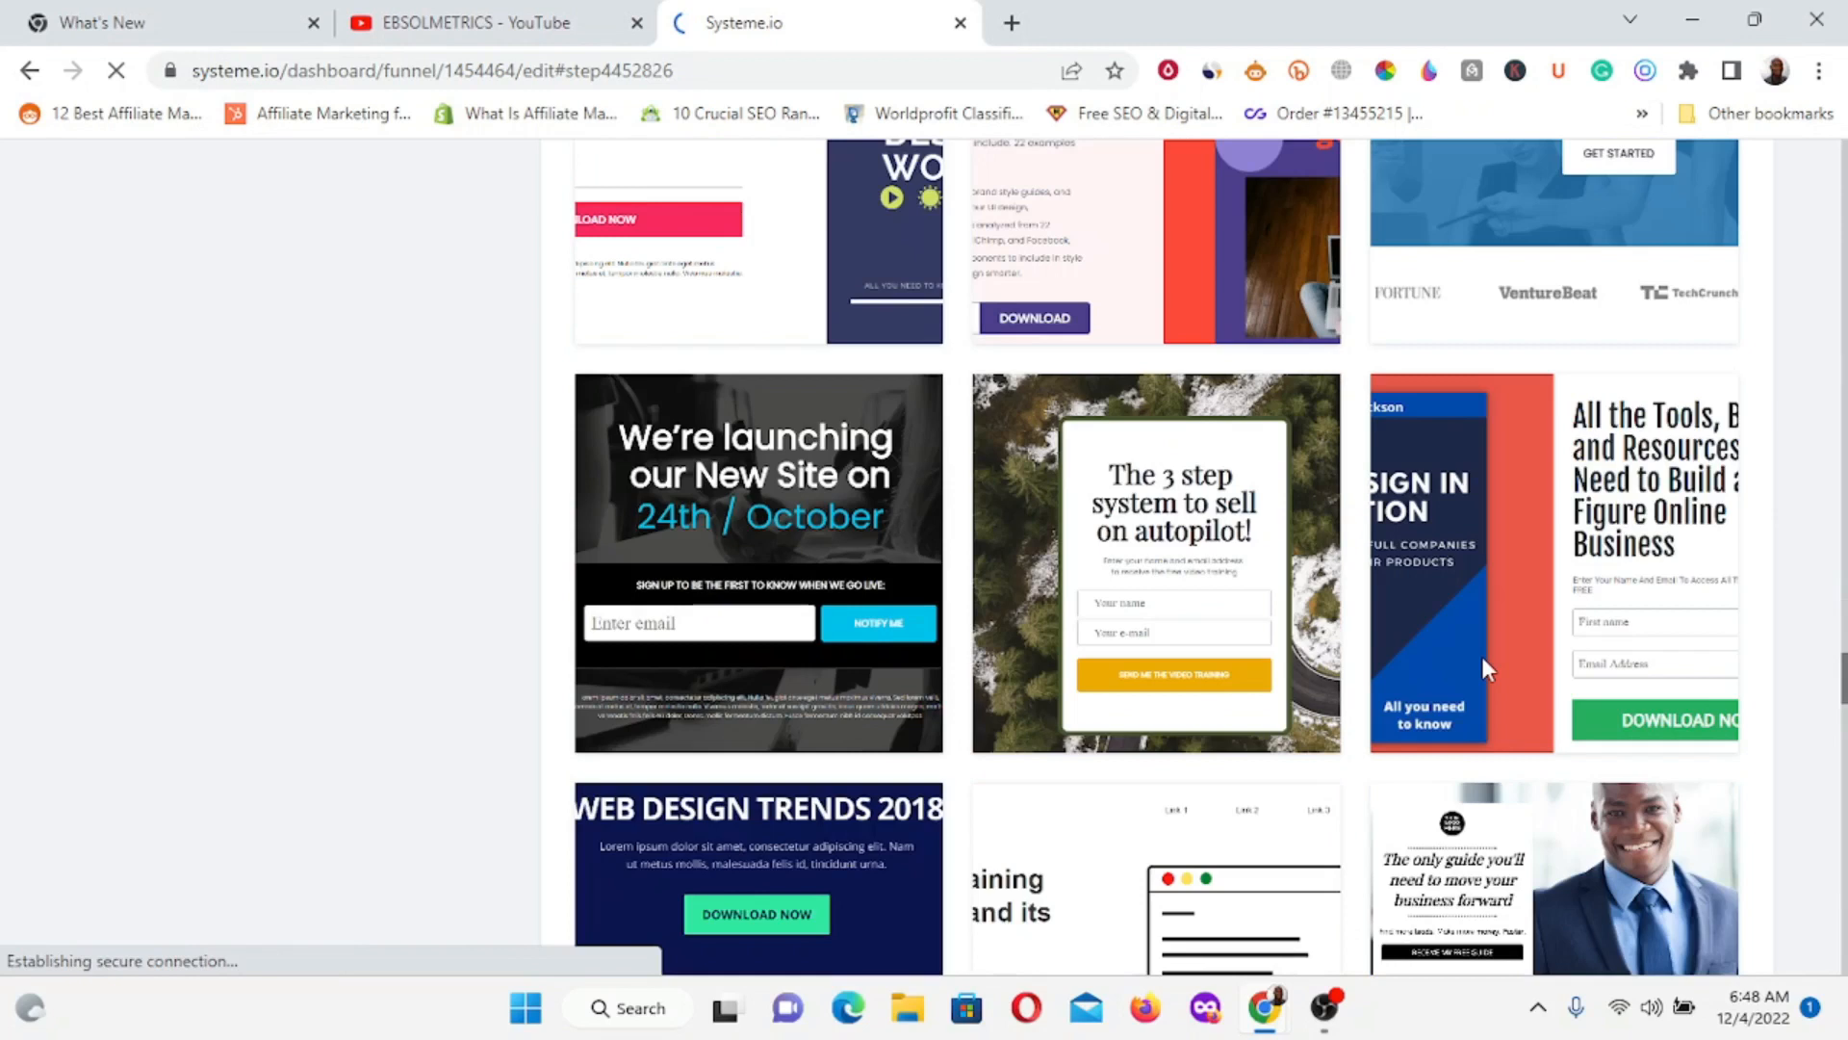
scroll(1481, 653, "down", 7)
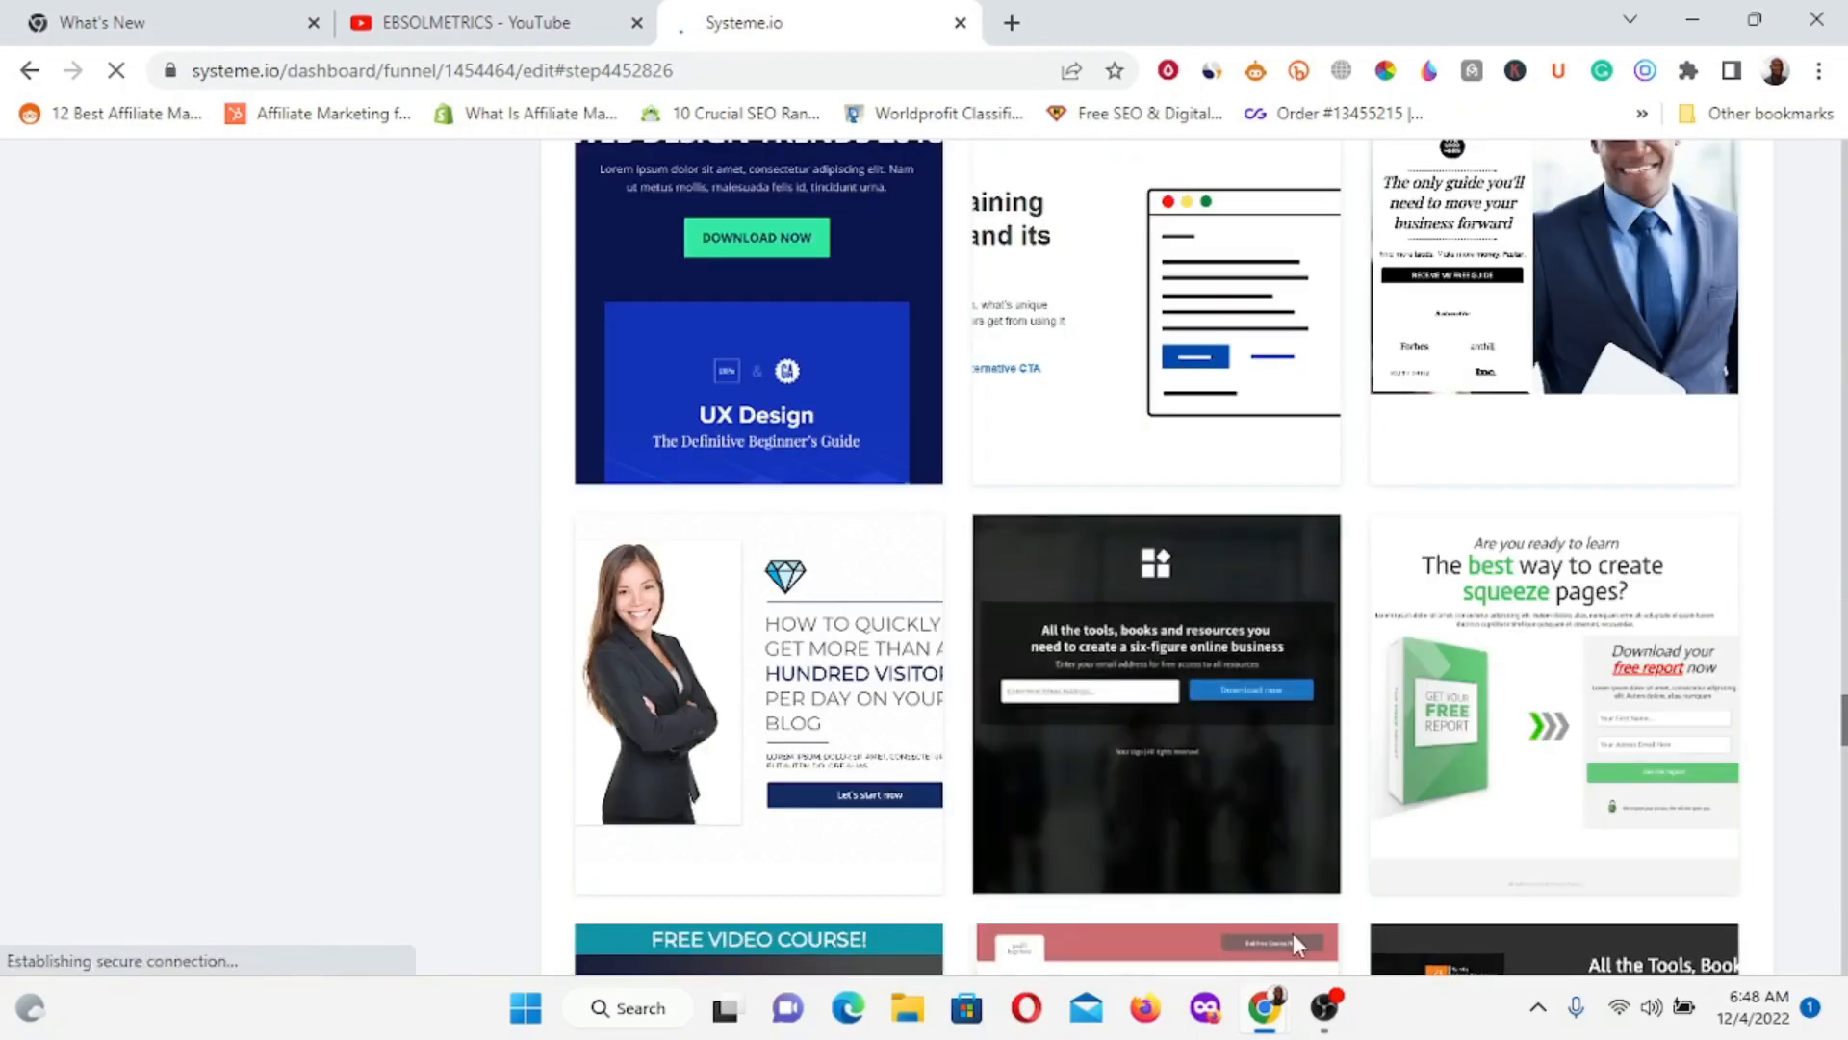
mouse_move(1171, 753)
scroll(1171, 753, "down", 1)
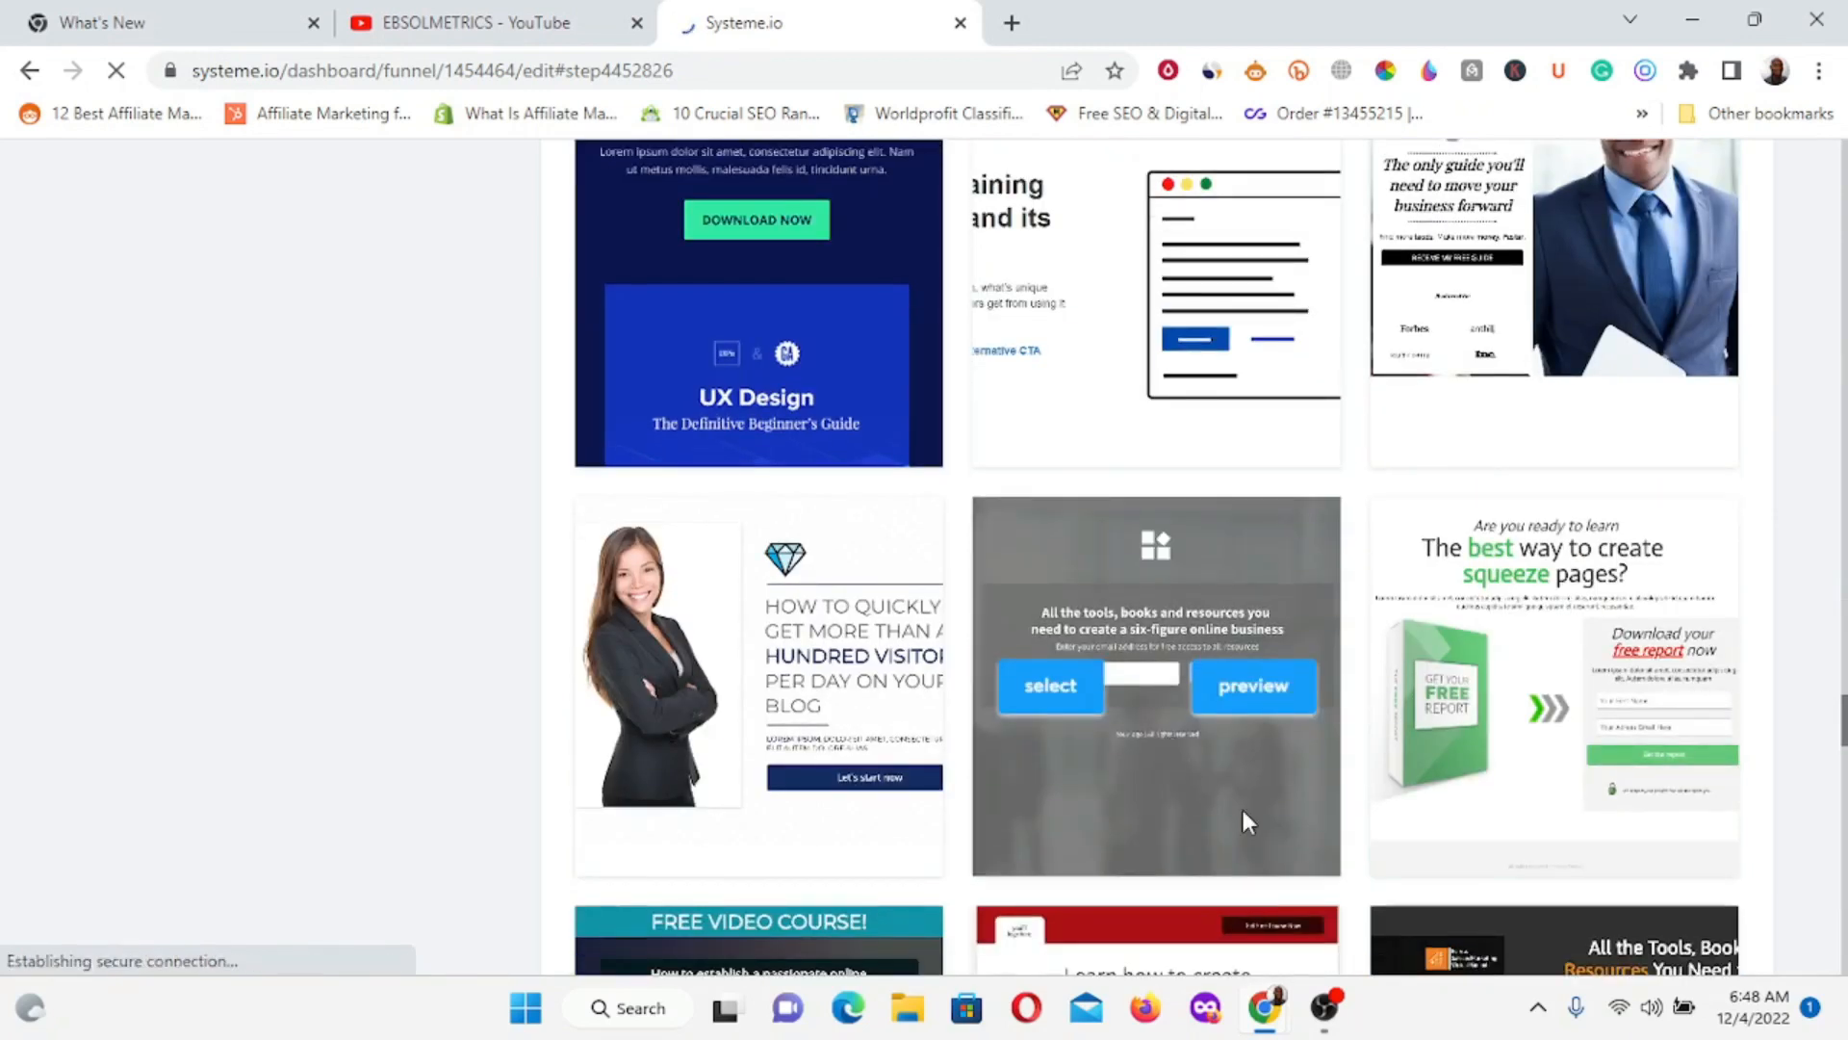
scroll(1244, 814, "down", 4)
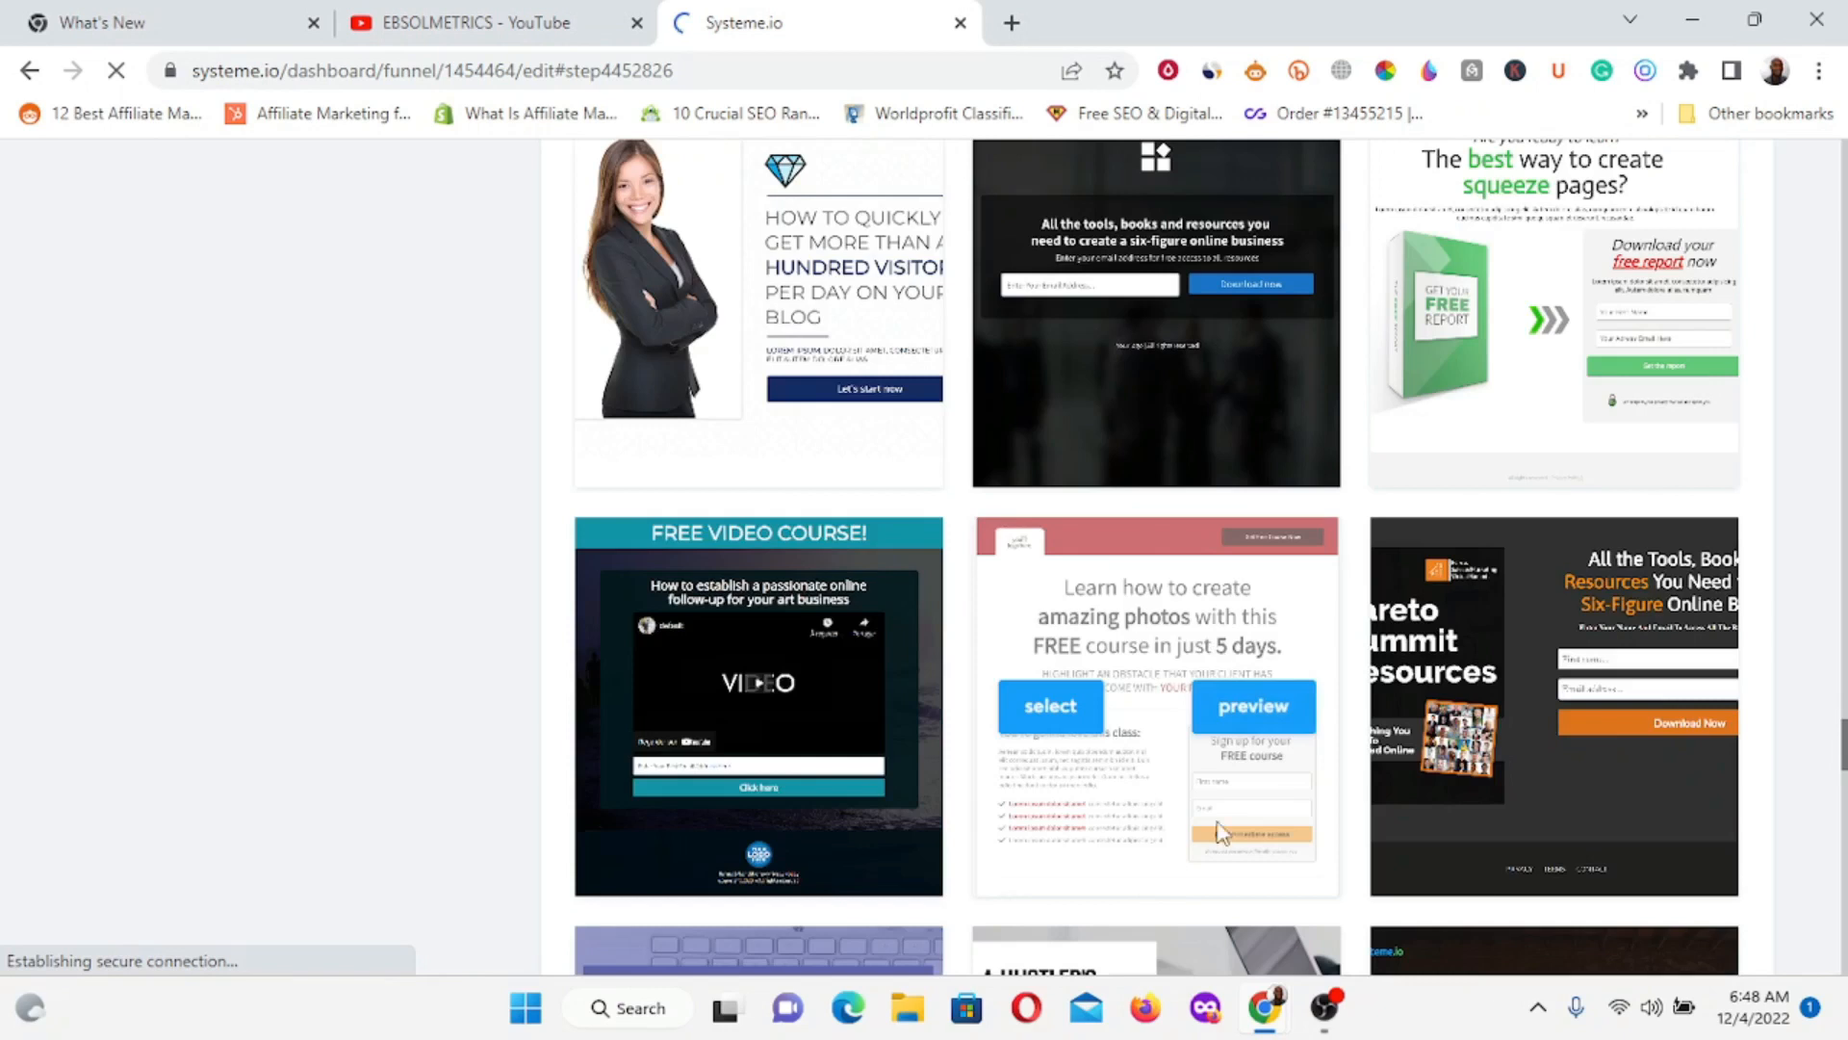
scroll(1221, 832, "down", 7)
scroll(1200, 655, "down", 13)
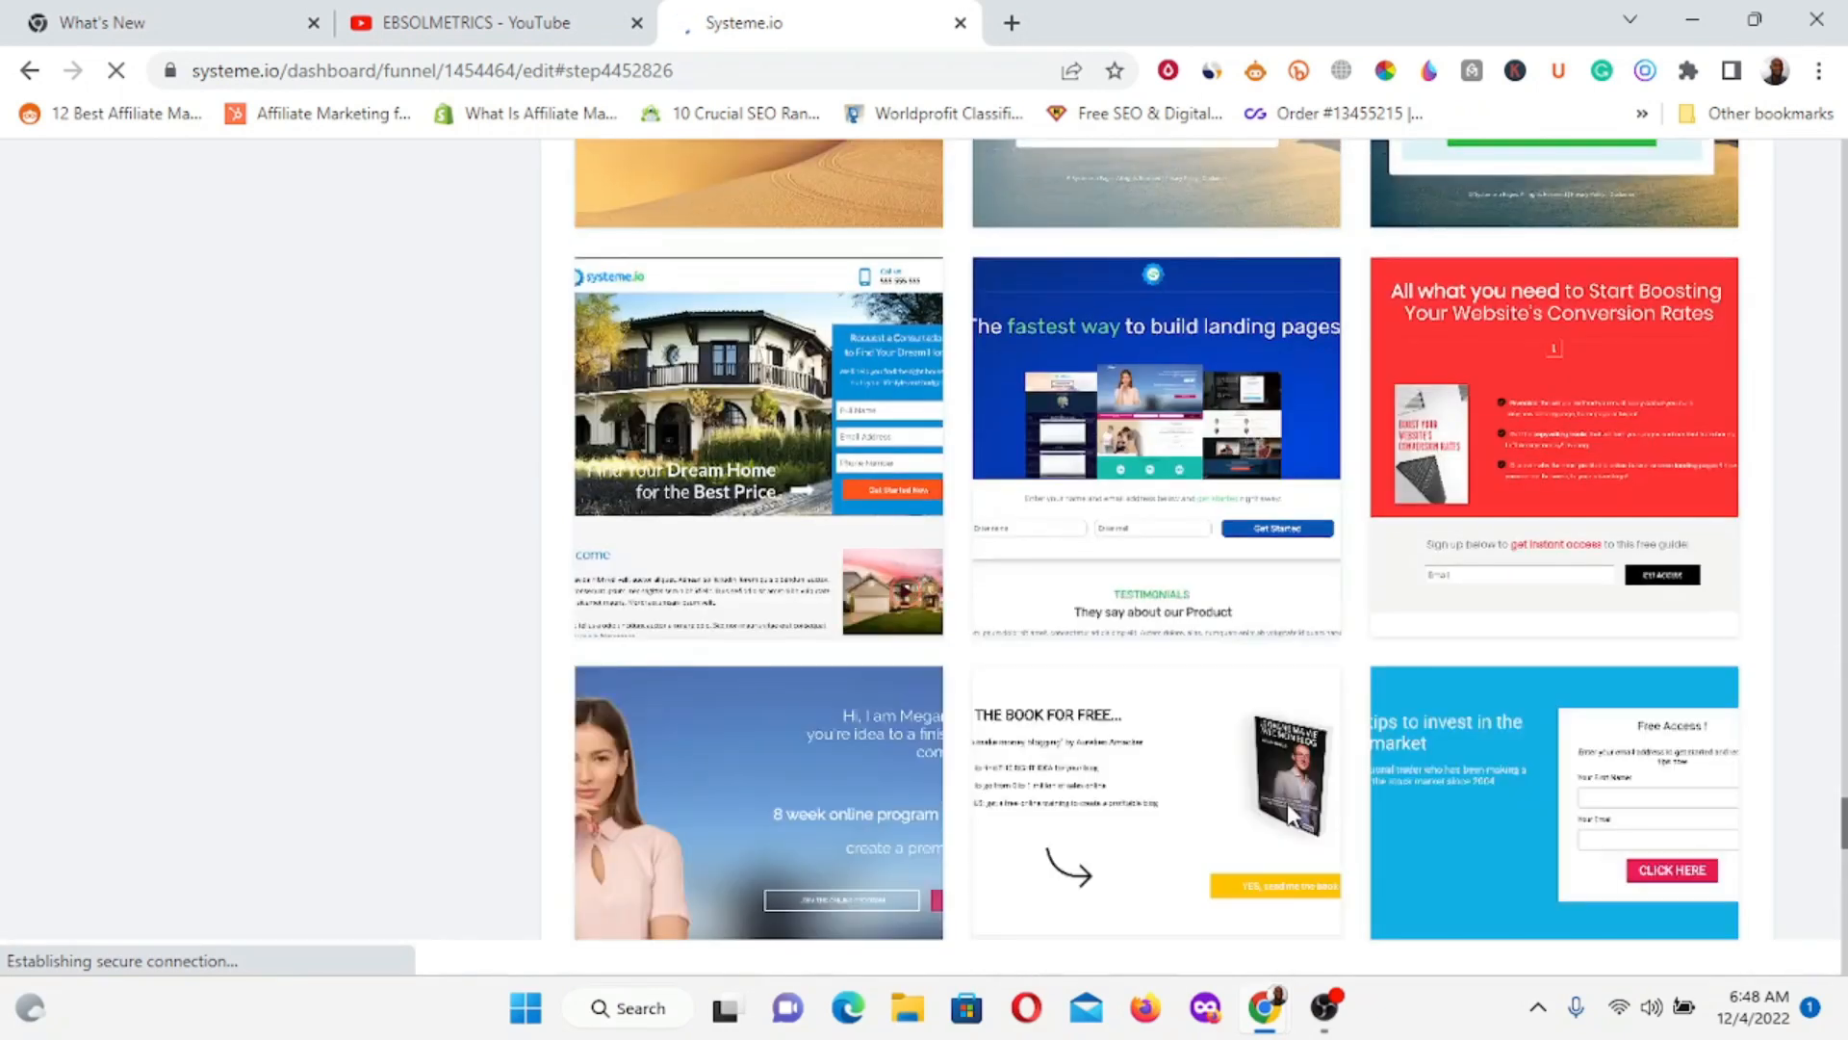
scroll(1290, 816, "down", 3)
scroll(1290, 811, "down", 8)
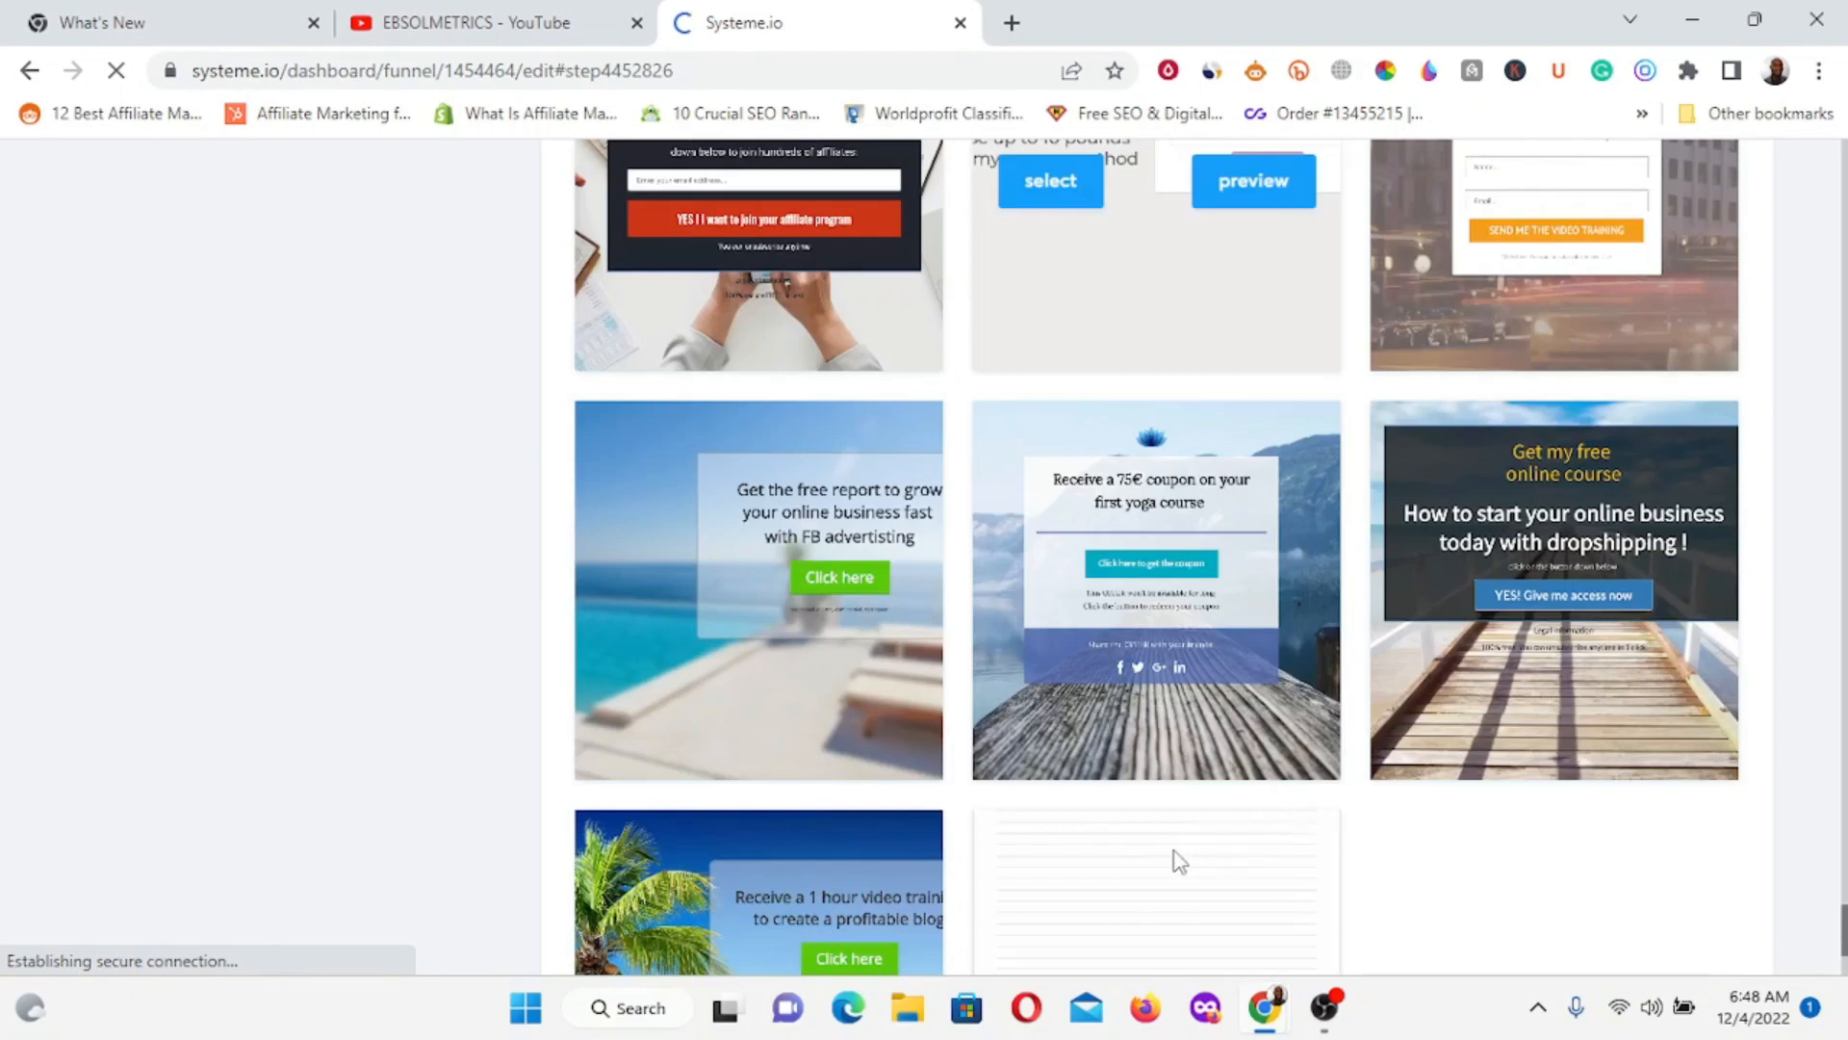
scroll(1456, 840, "down", 3)
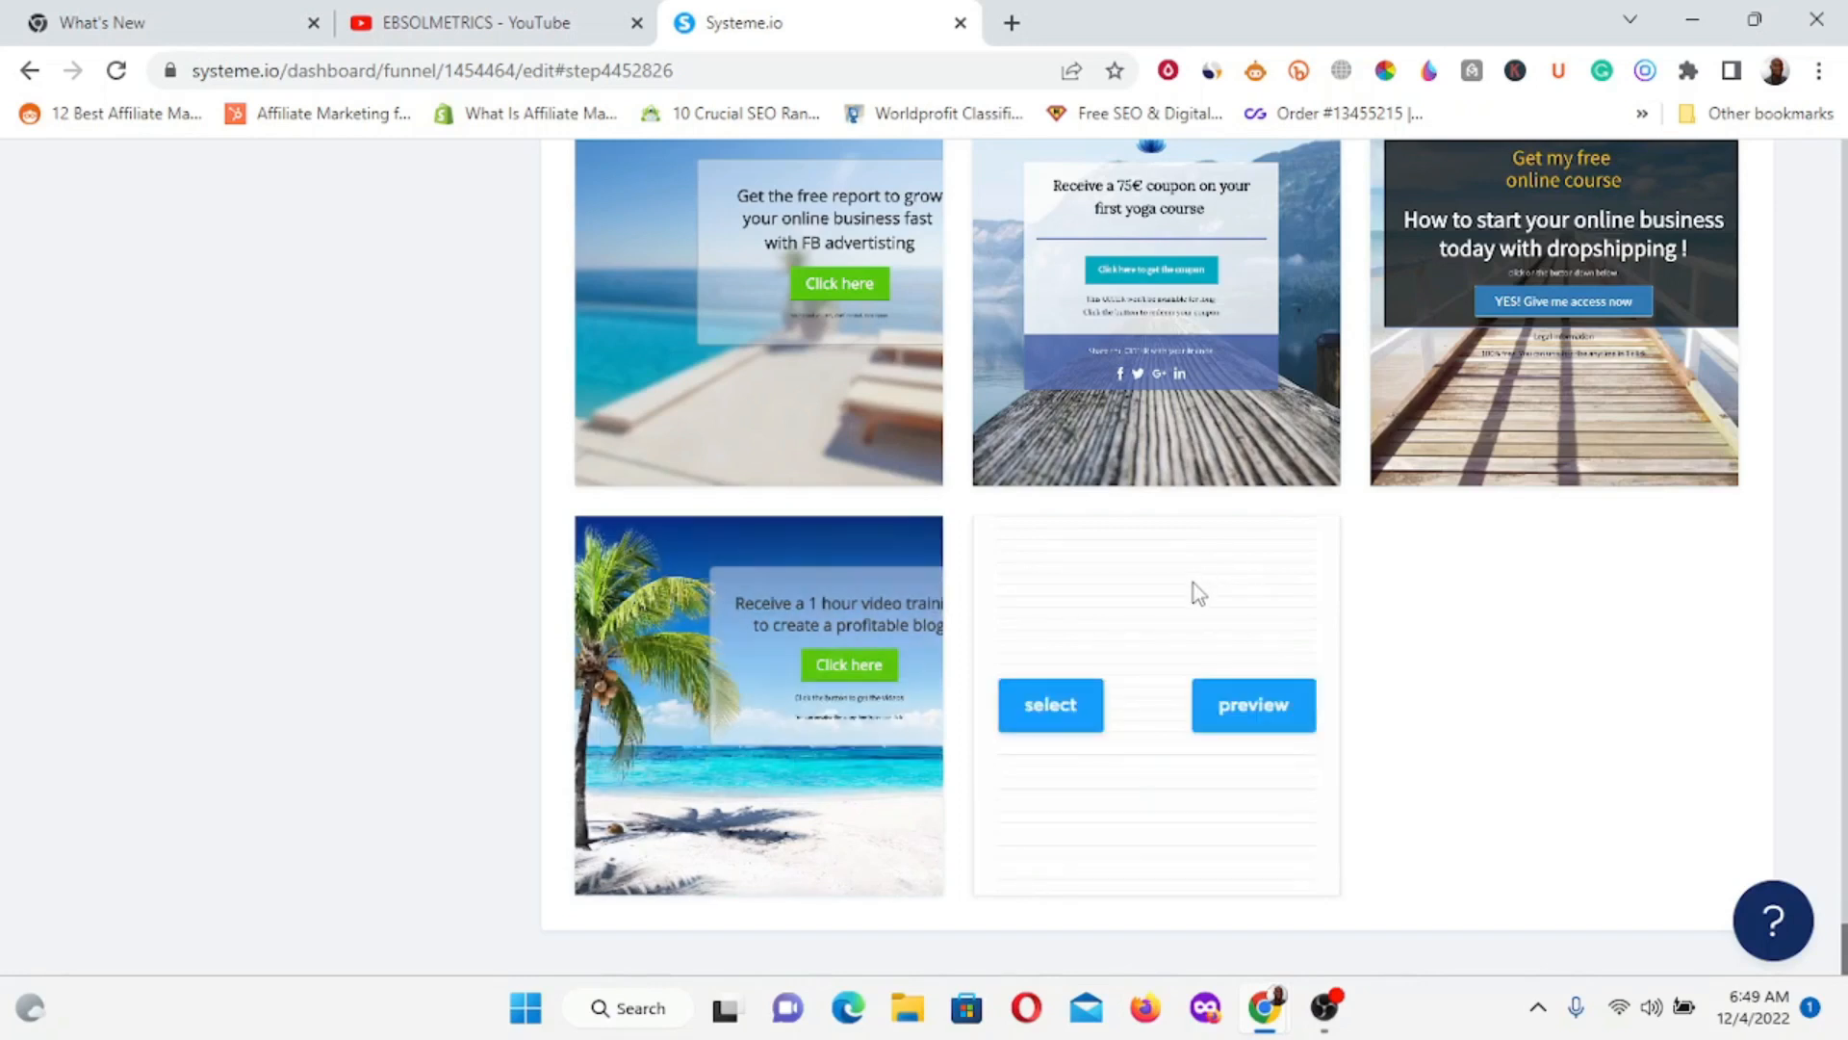
scroll(1194, 587, "up", 7)
scroll(1196, 592, "up", 10)
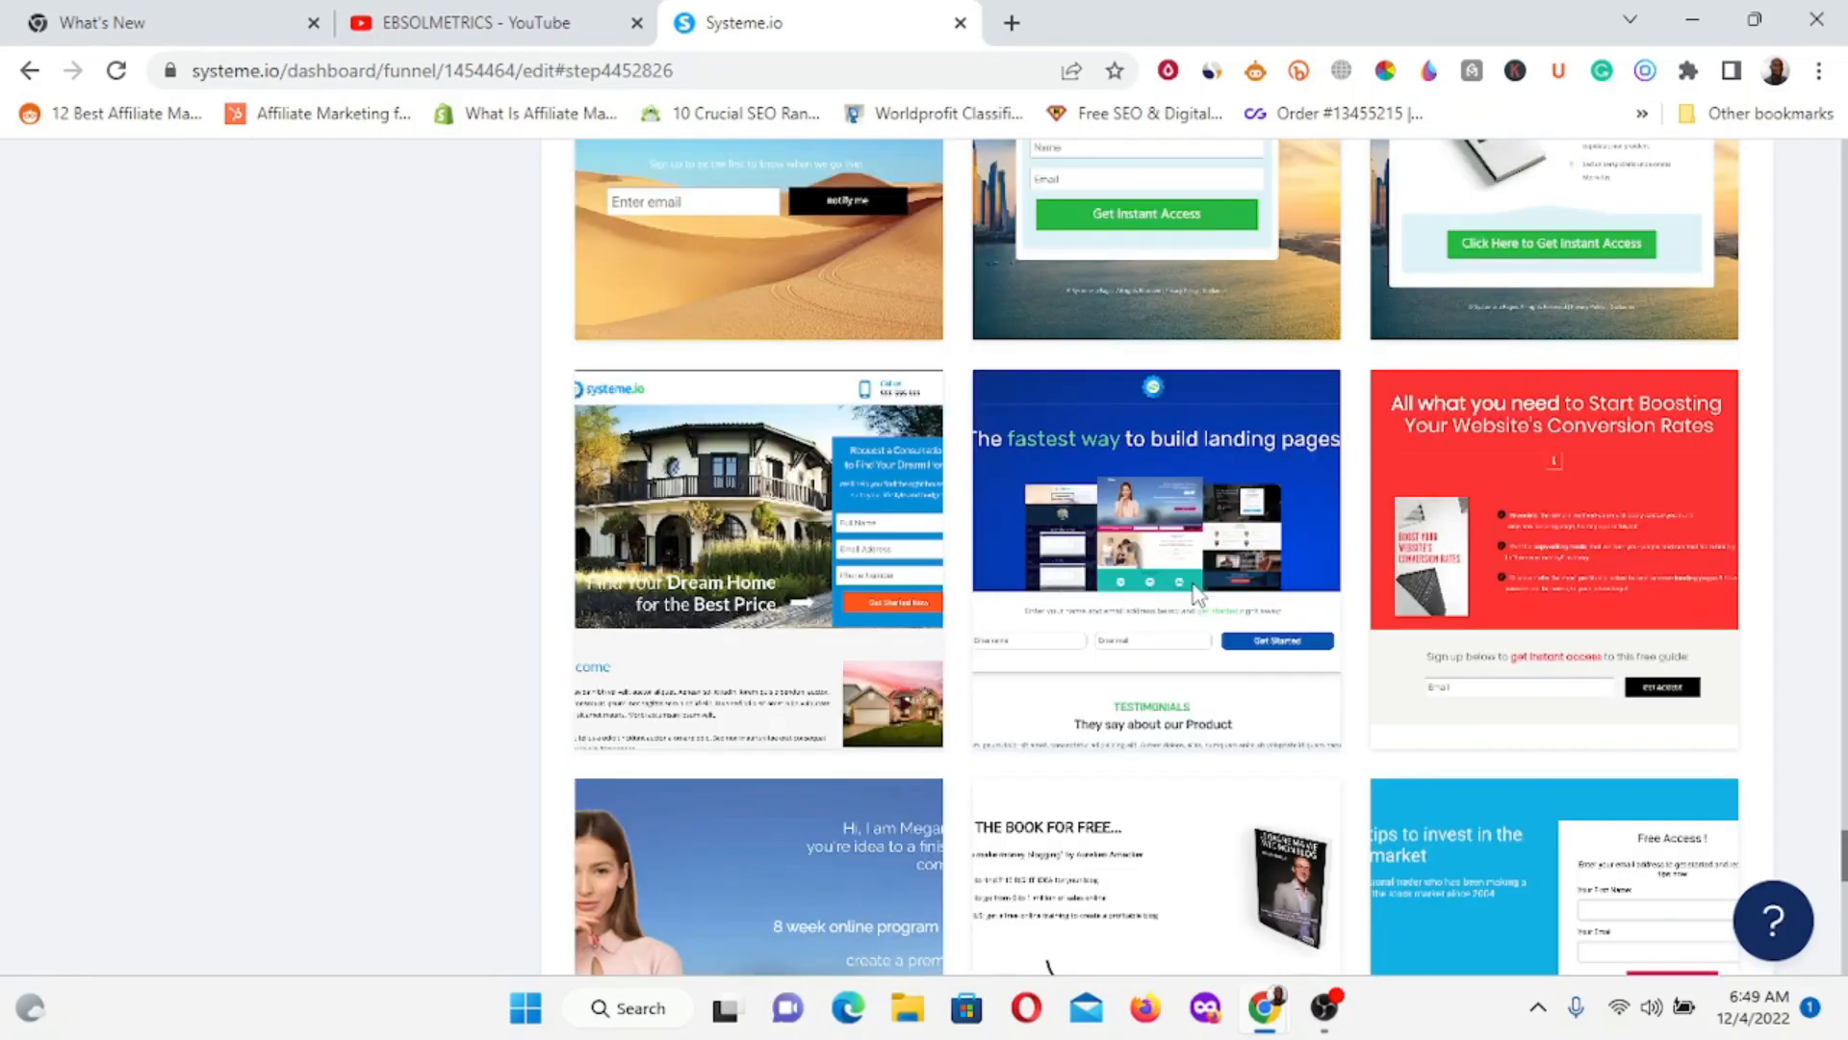
scroll(1355, 545, "up", 1)
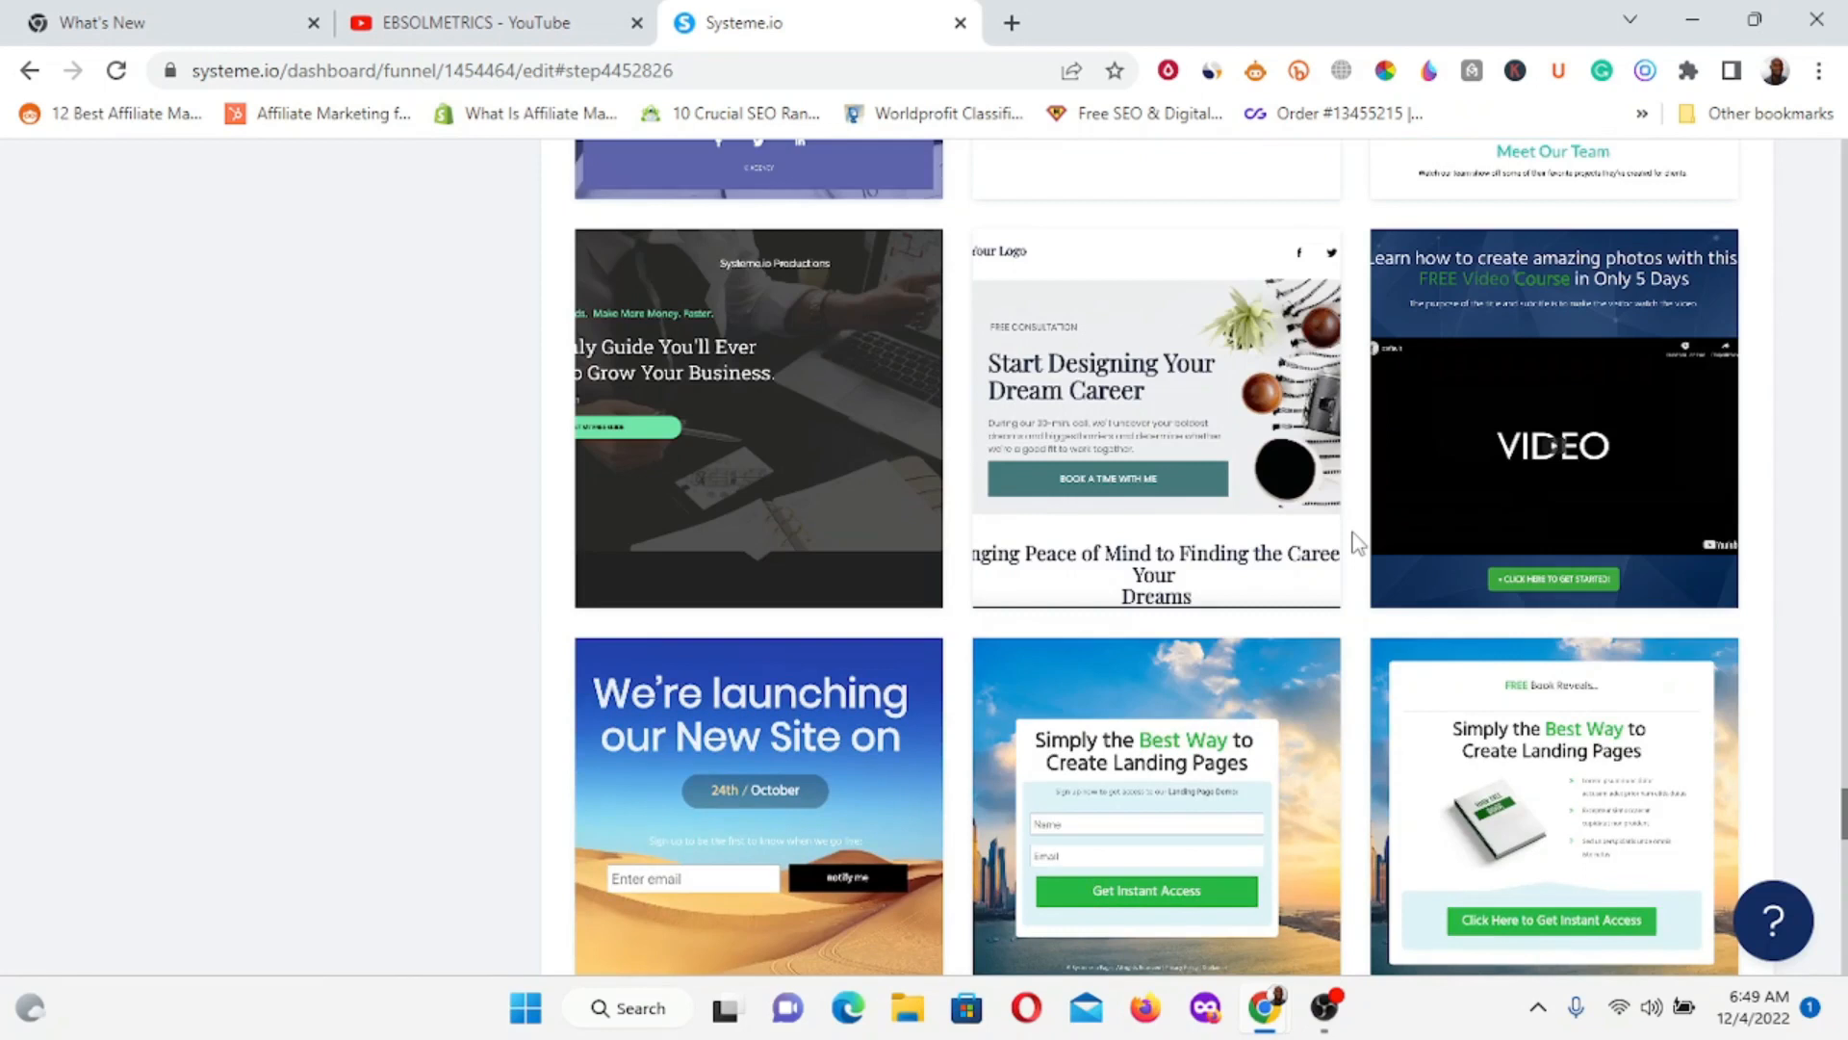
scroll(1357, 542, "up", 14)
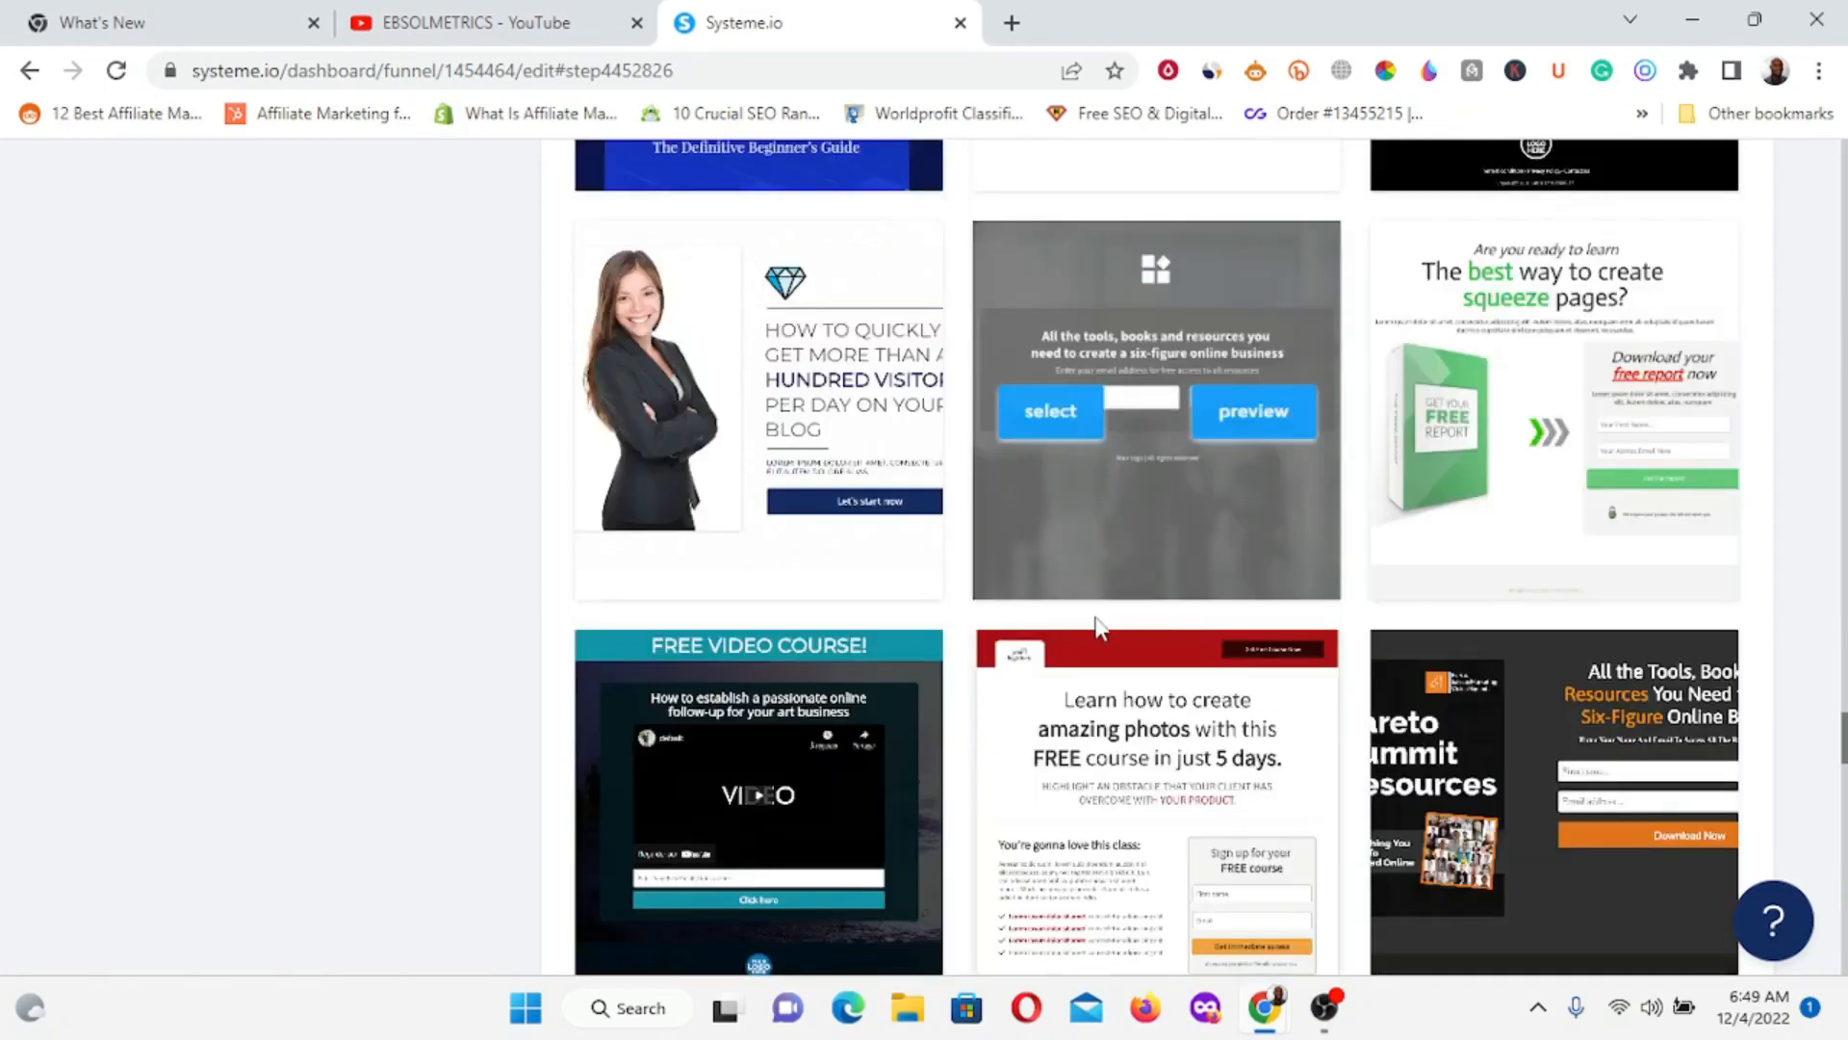
scroll(1434, 505, "up", 11)
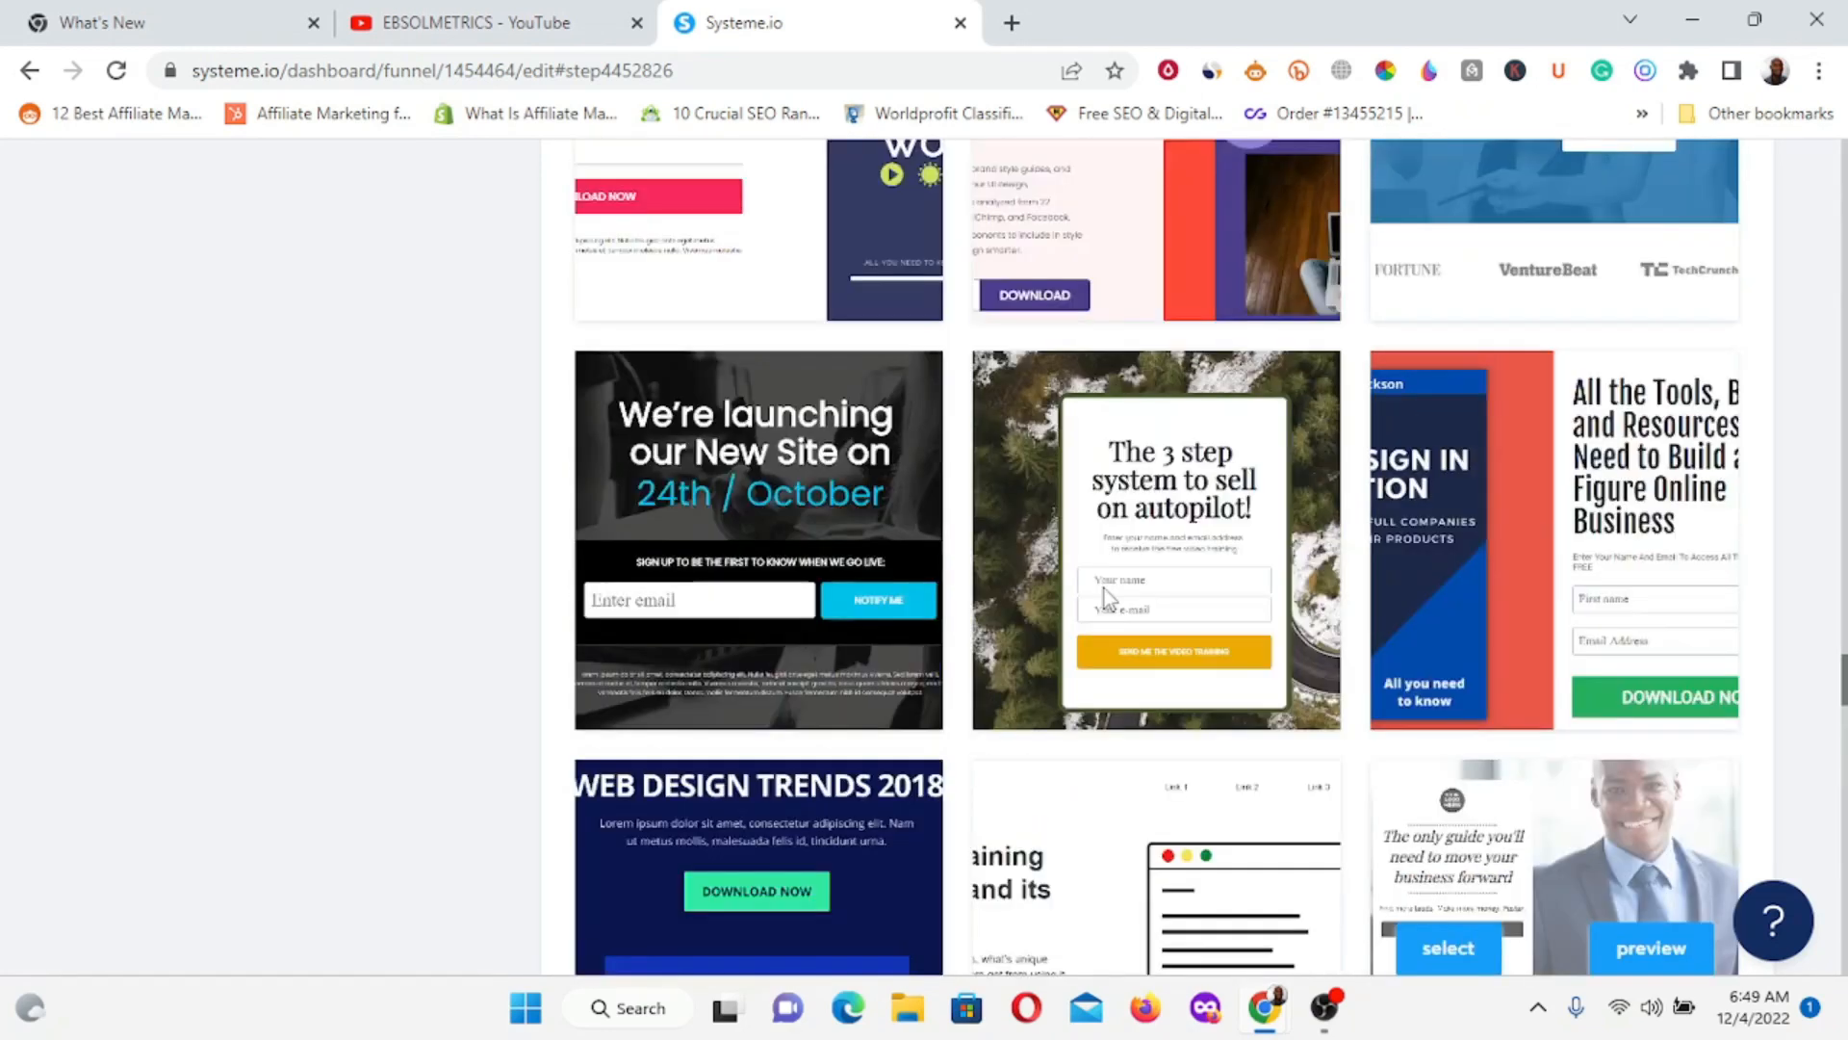
mouse_move(1477, 453)
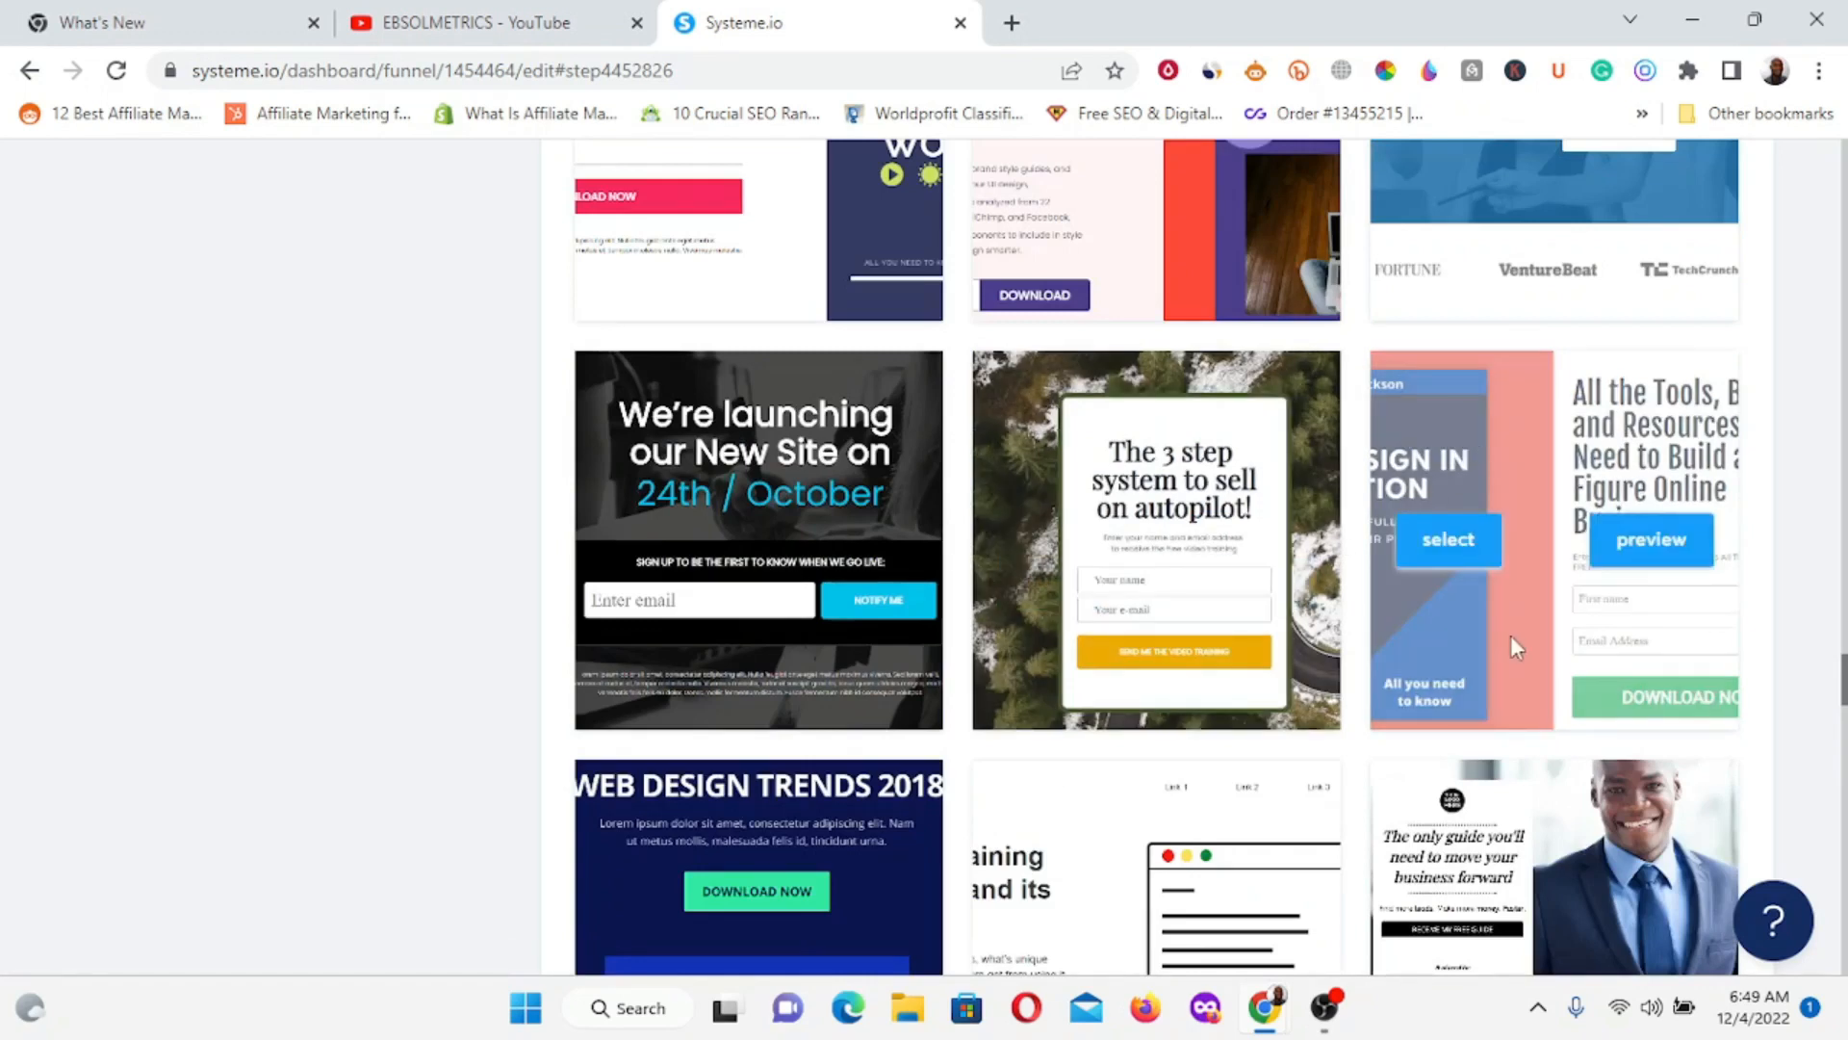
Select the red 'All the Tools' template for the Squeeze page step.
left_click(1459, 550)
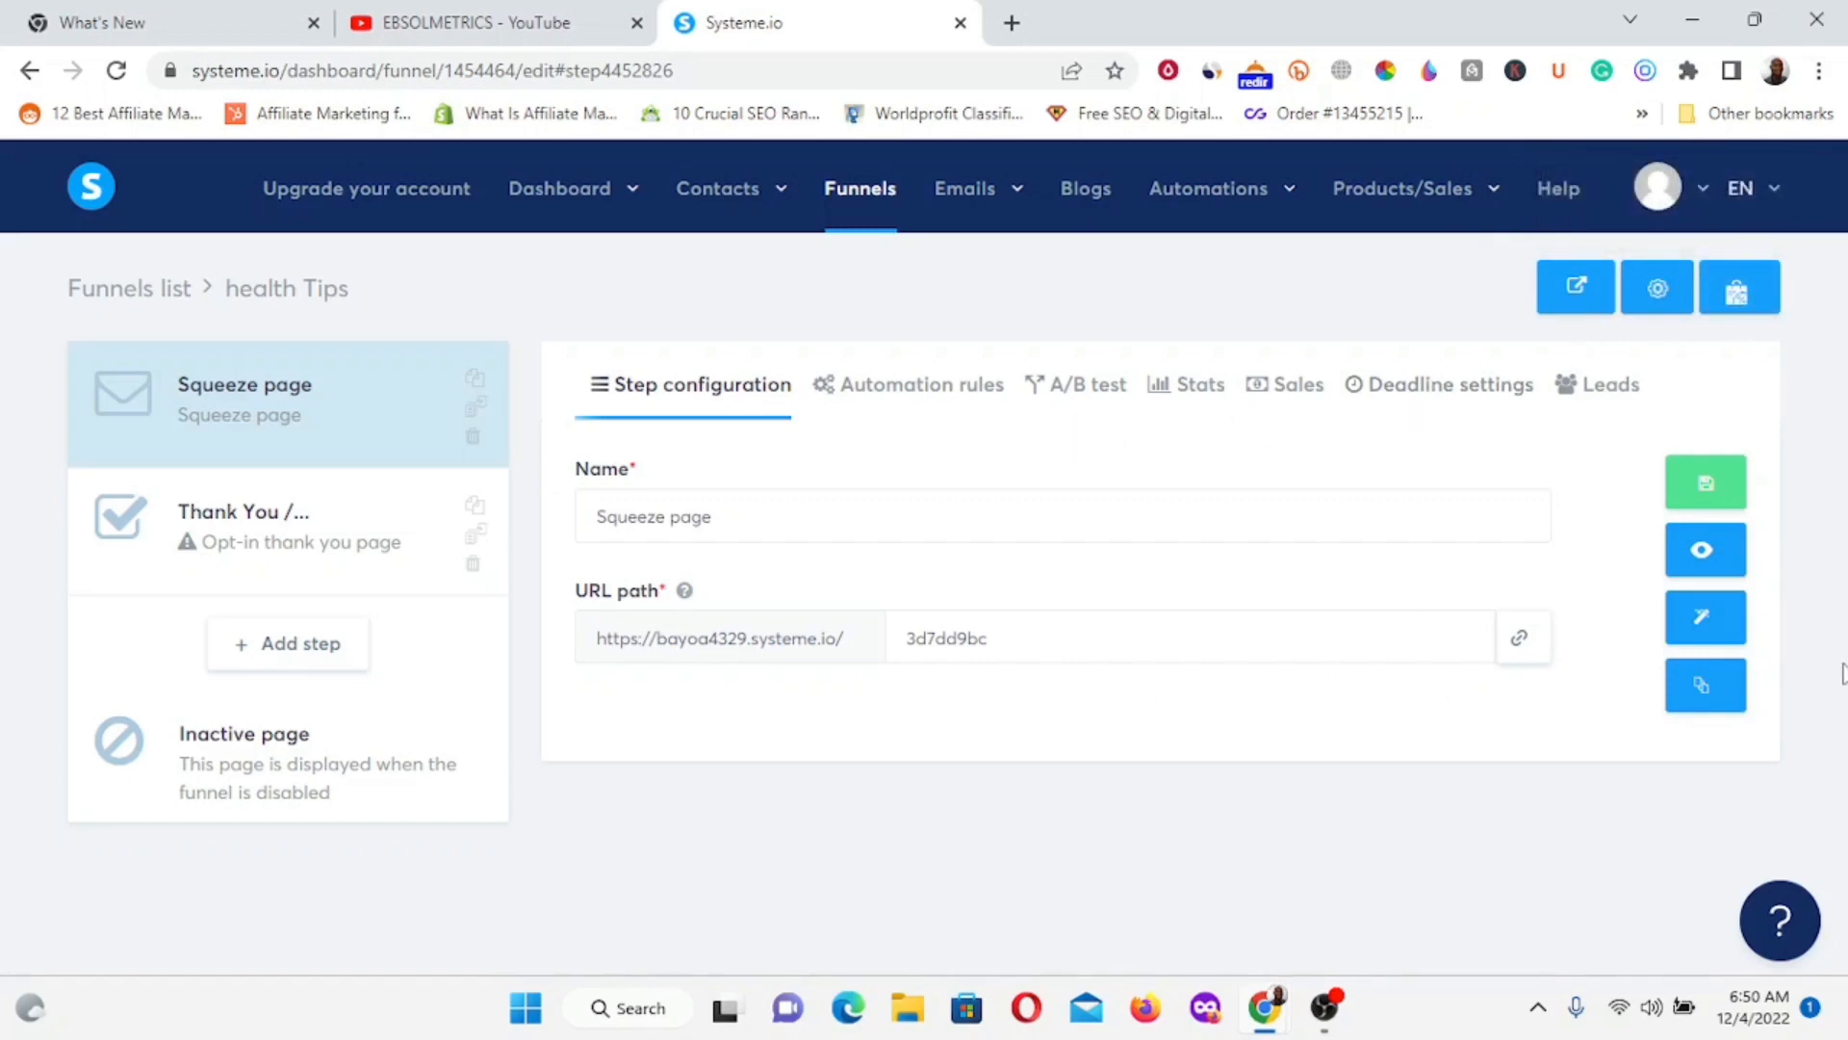
Open the Squeeze page in the editor and review the red template's book cover and opt-in form.
left_click(1701, 632)
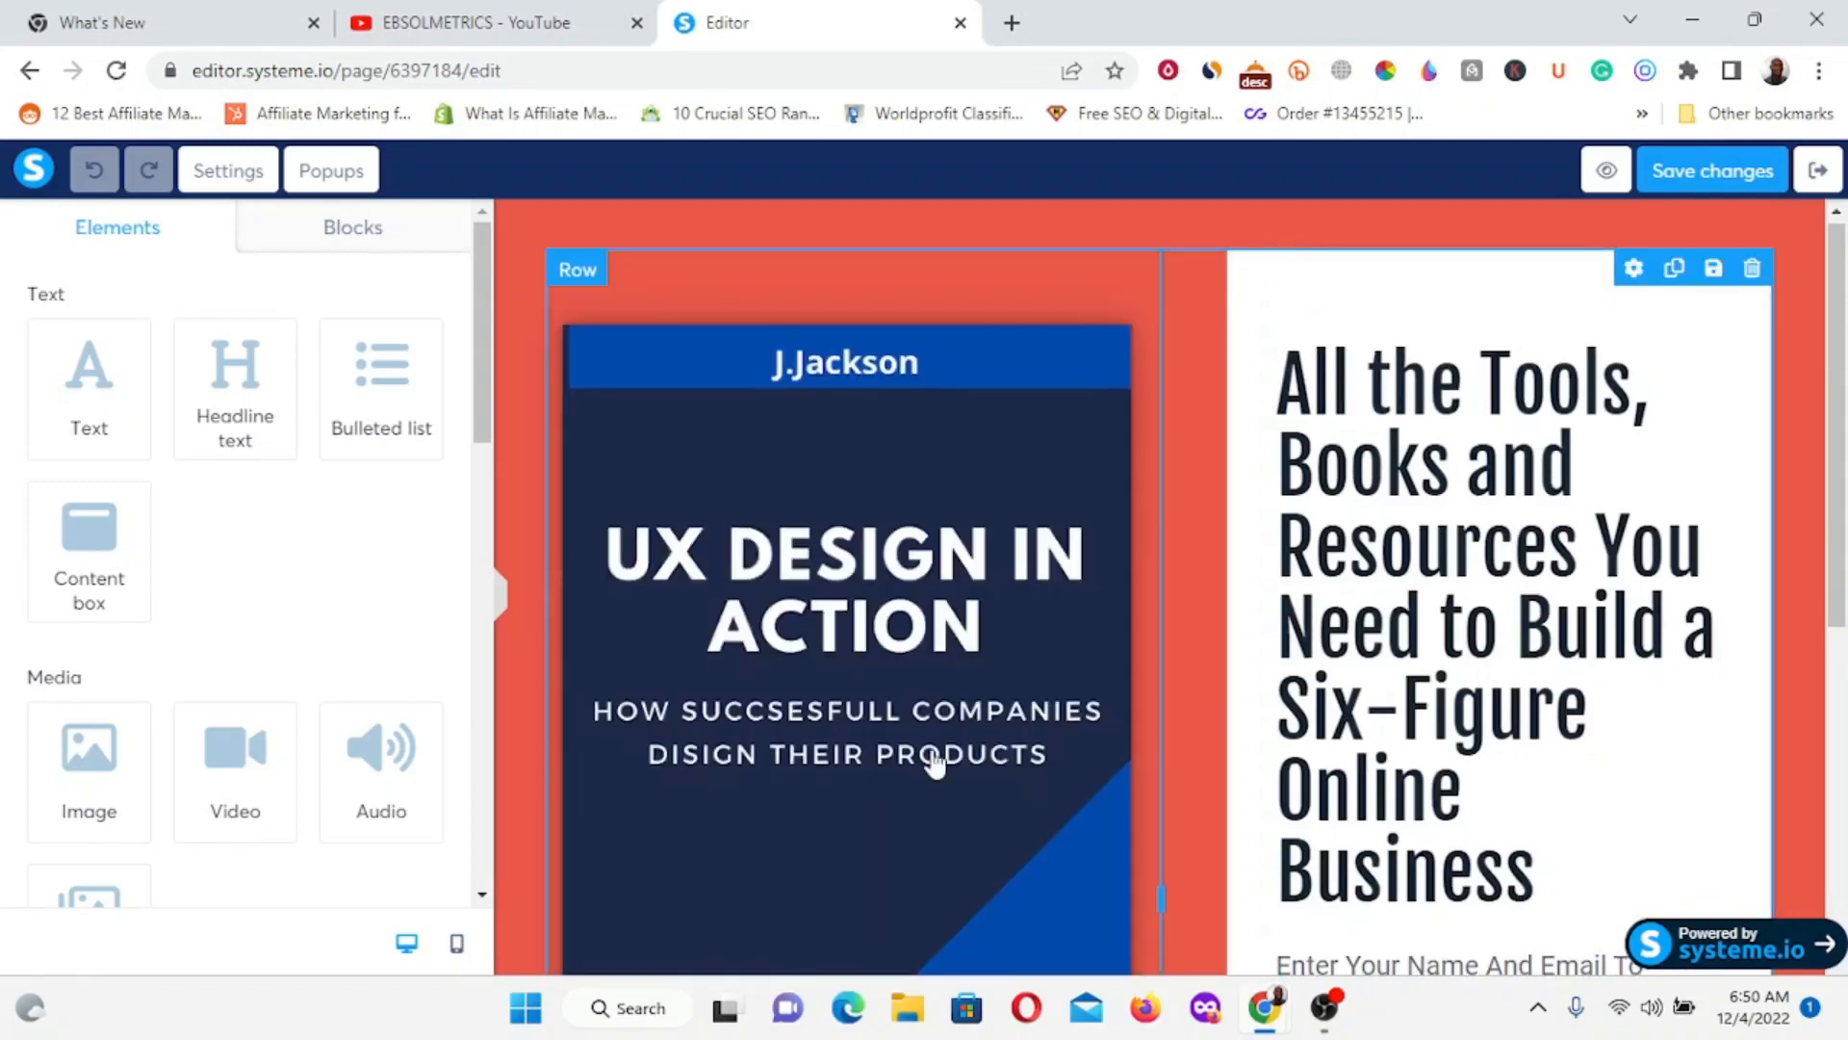
scroll(972, 760, "down", 6)
scroll(1013, 763, "up", 6)
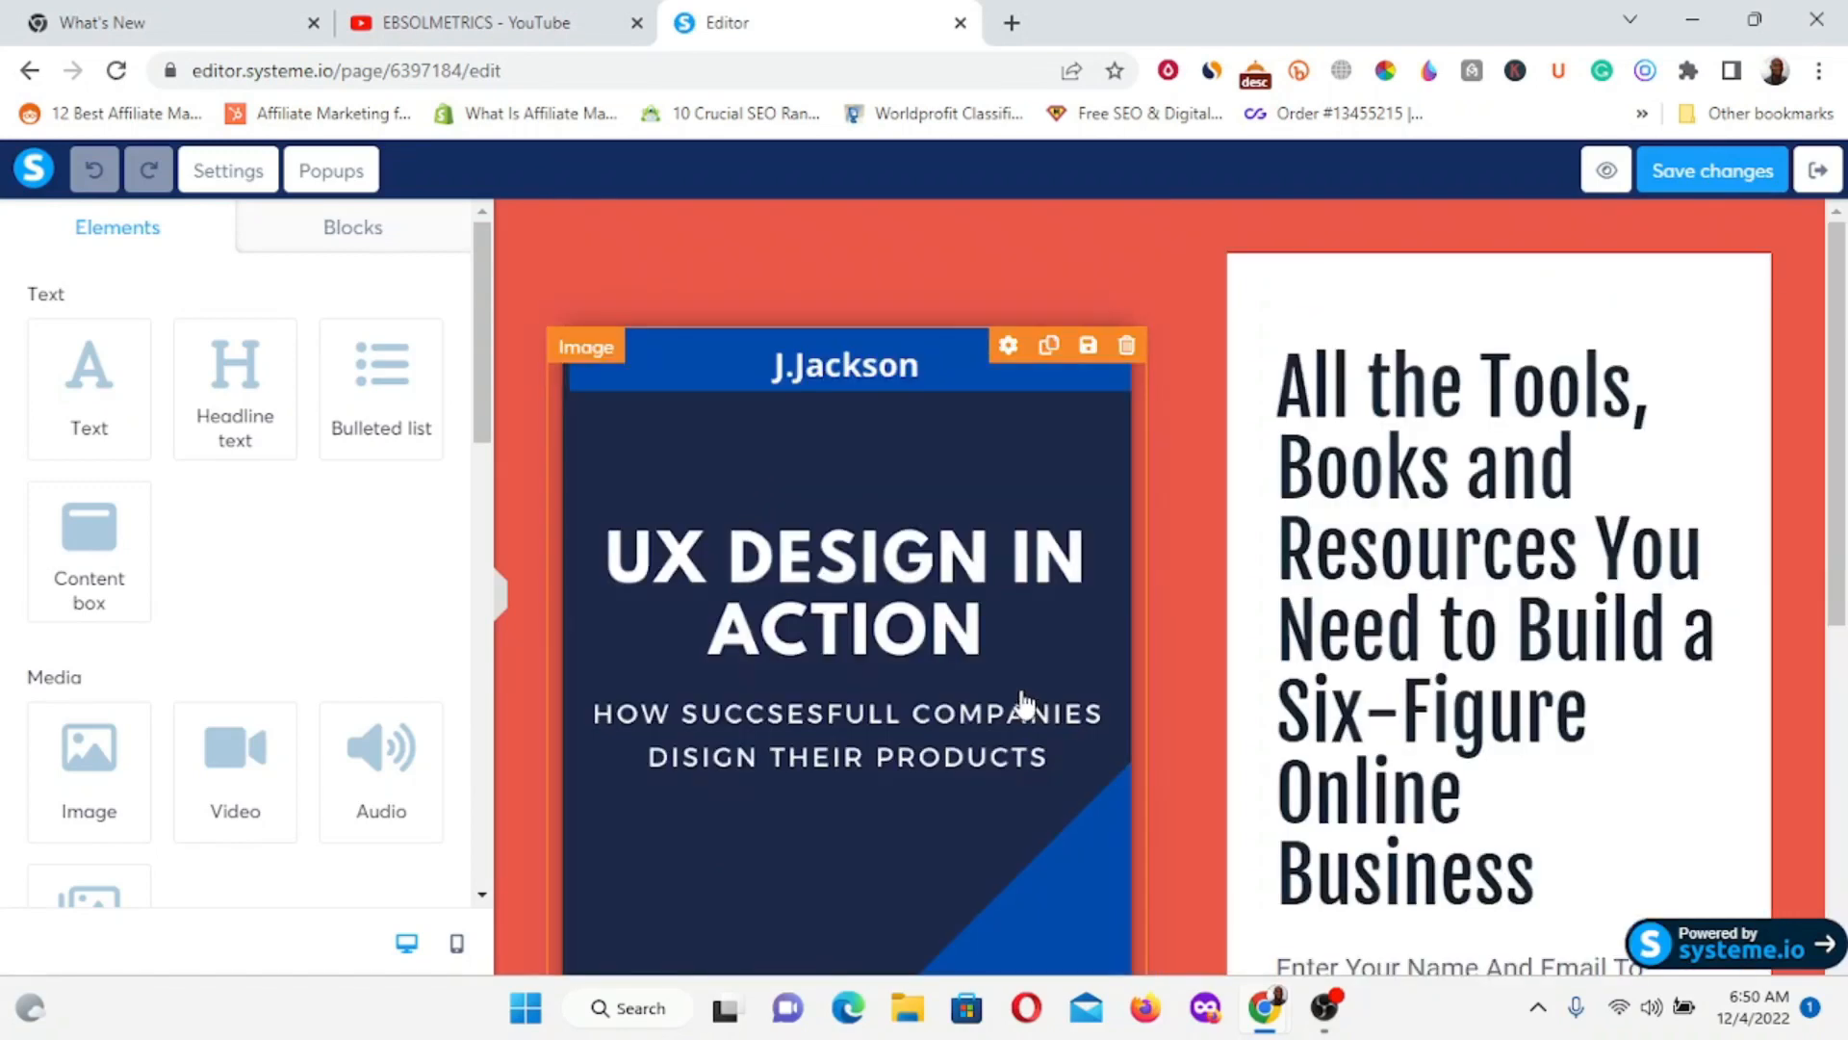
scroll(1024, 704, "down", 6)
scroll(1271, 548, "up", 3)
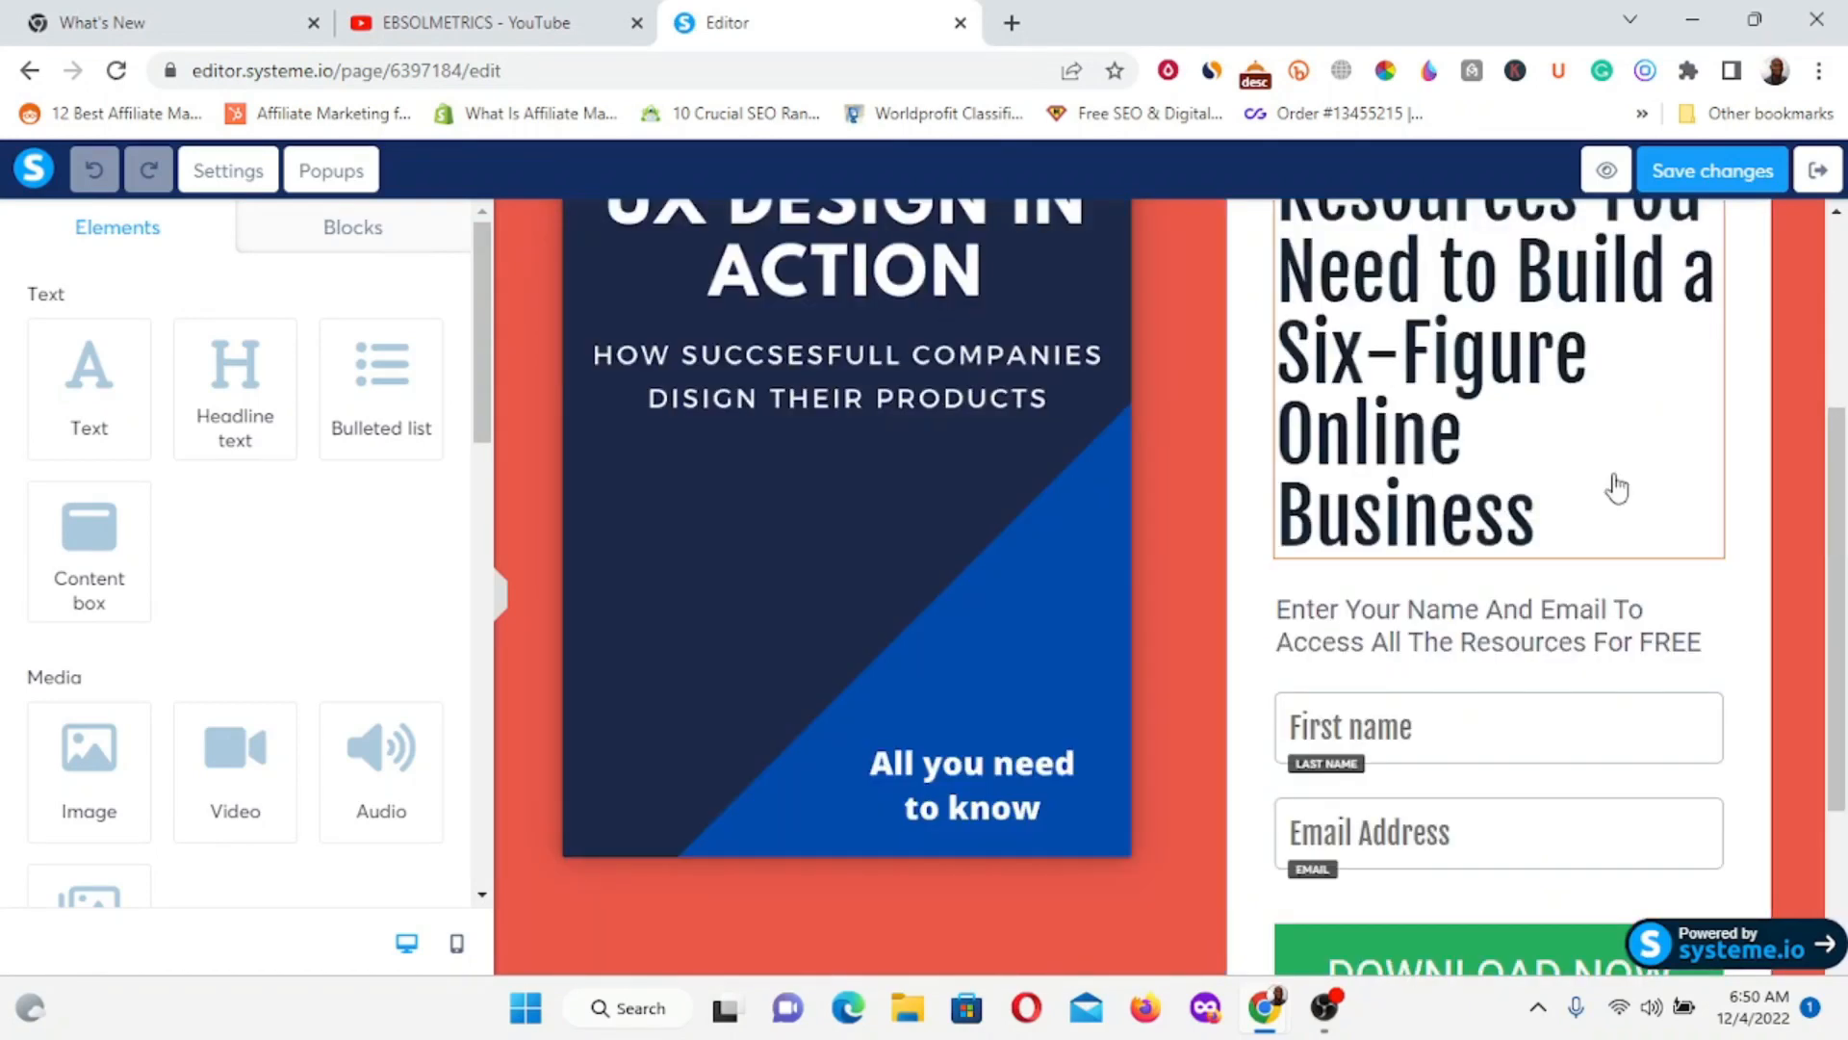
scroll(1617, 488, "up", 3)
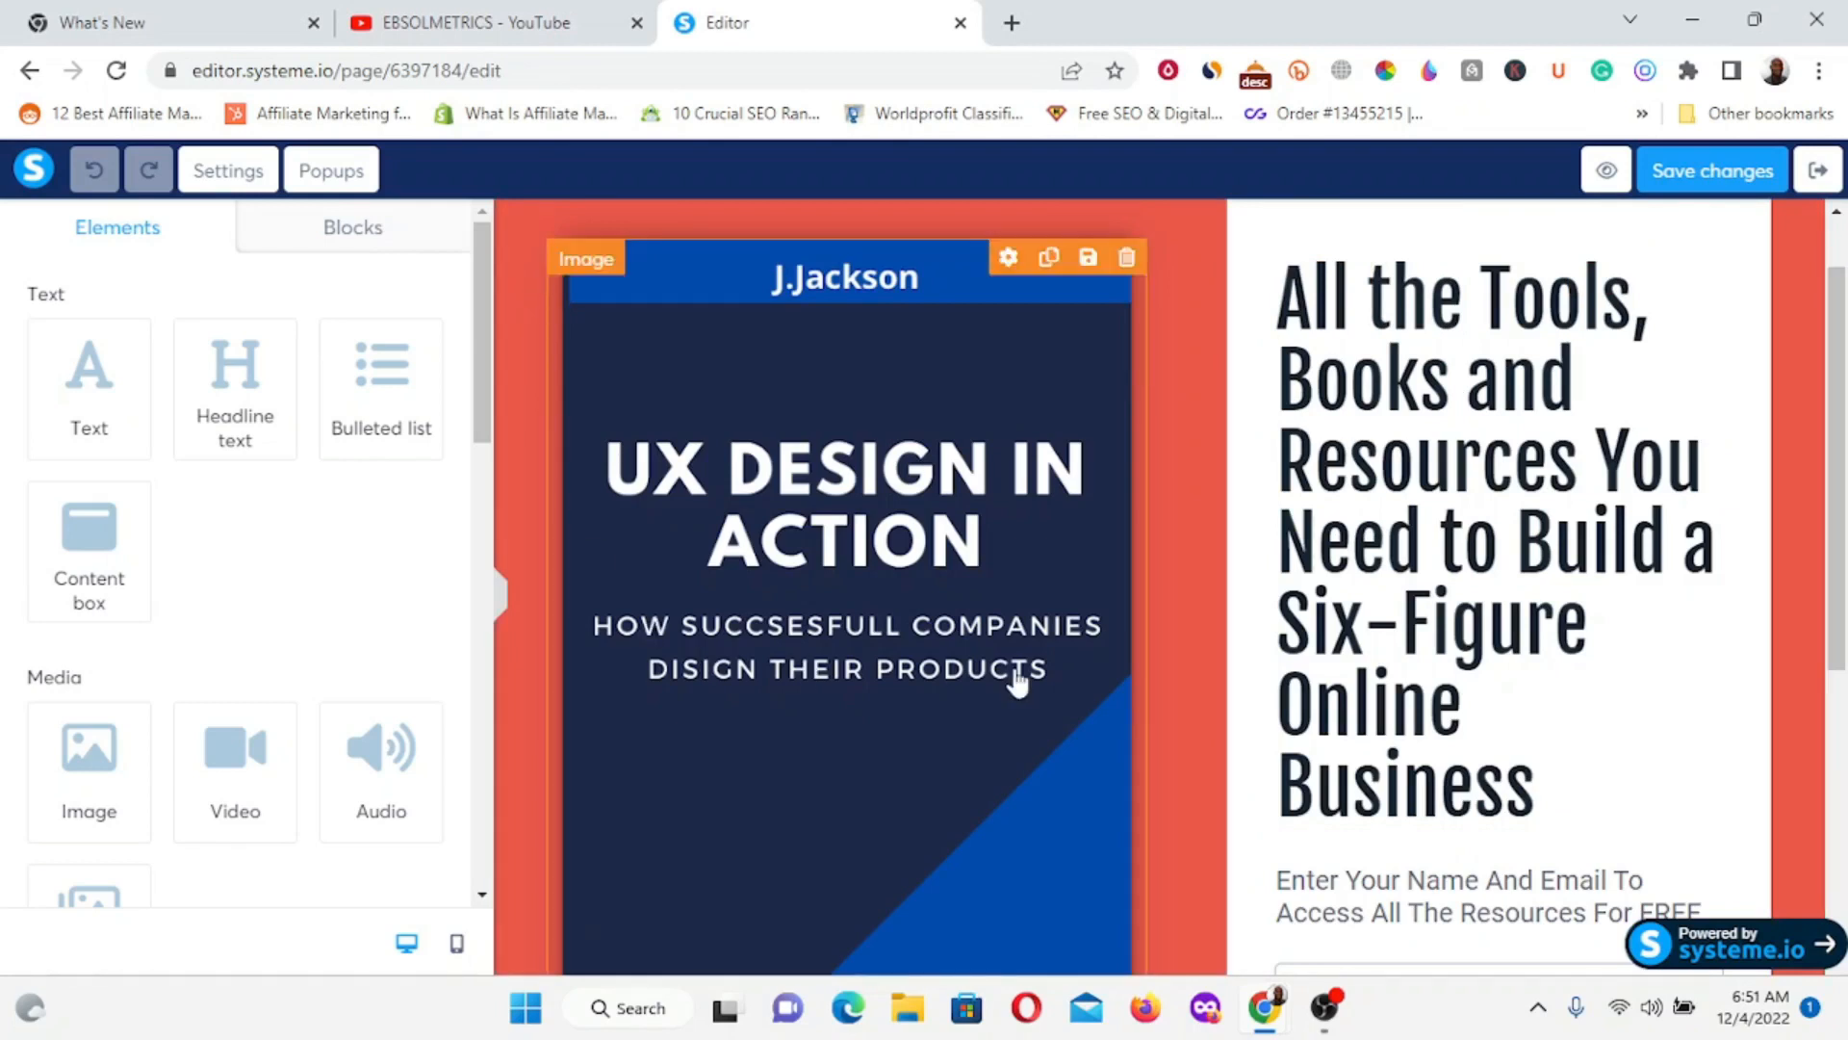
scroll(1035, 734, "down", 3)
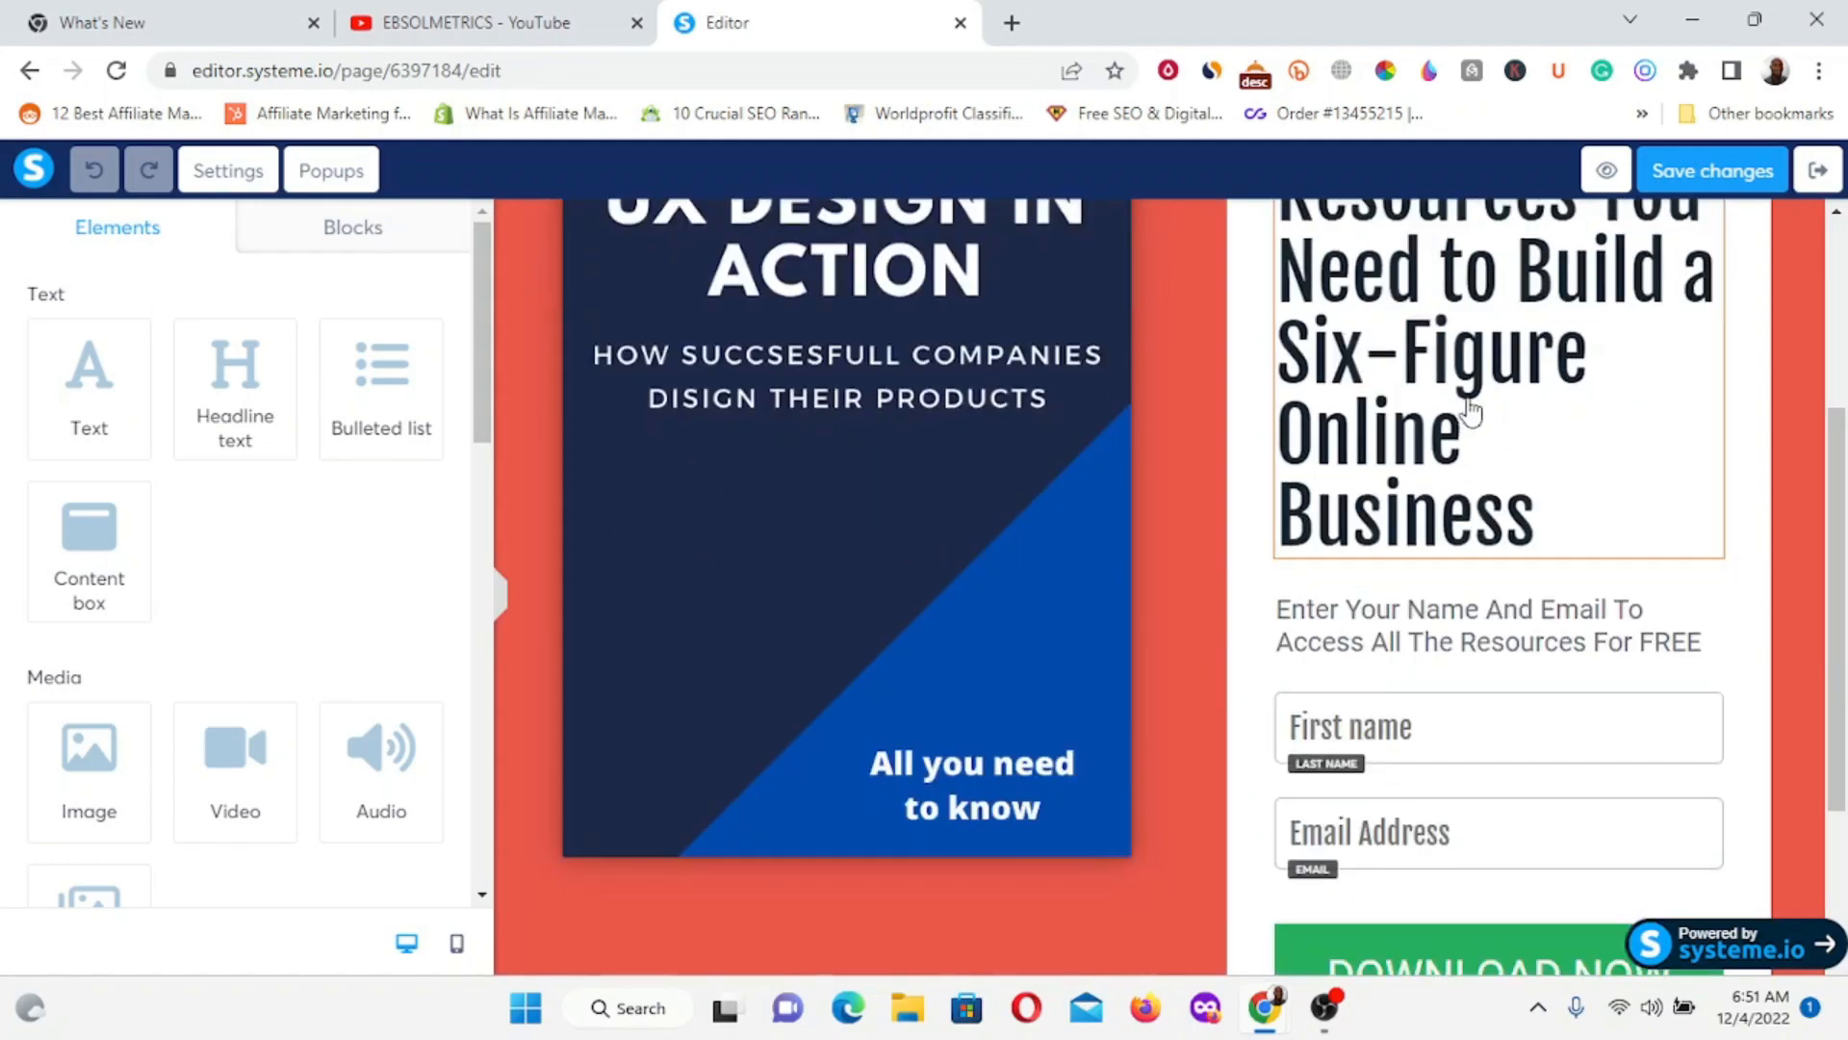
scroll(1469, 412, "up", 1)
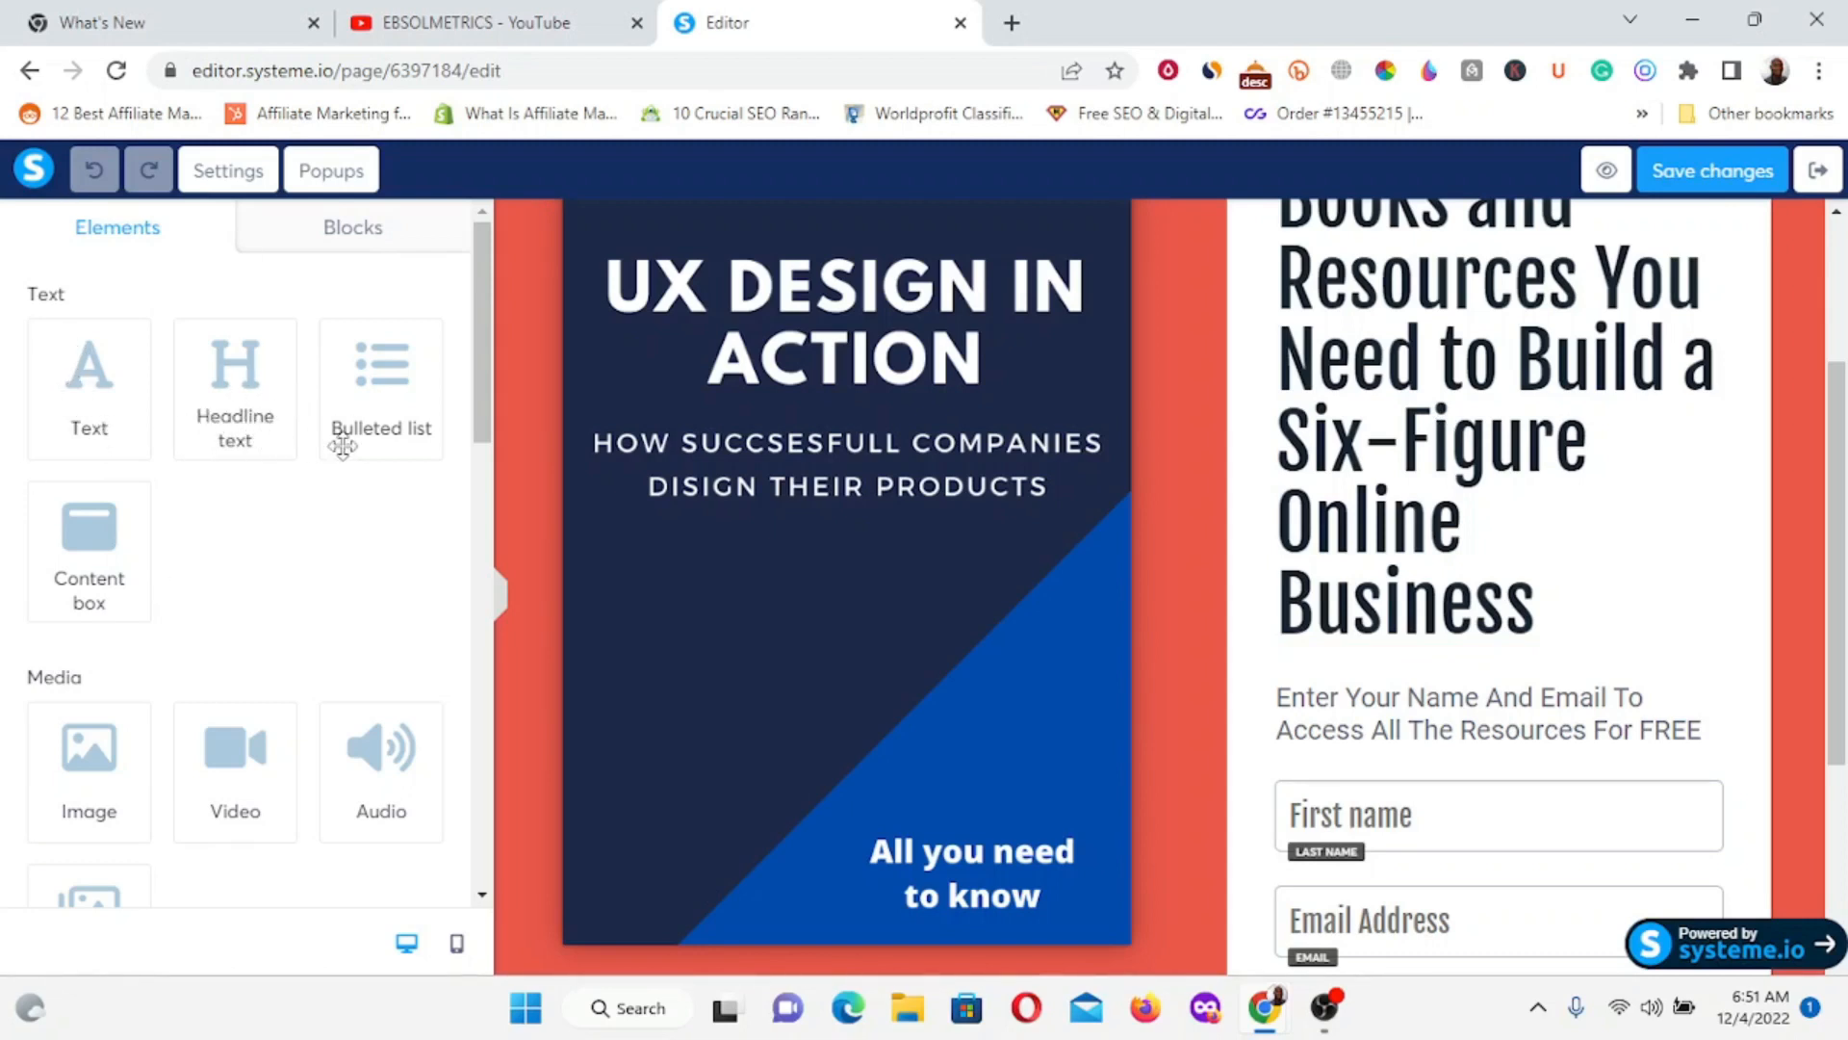
scroll(144, 549, "down", 3)
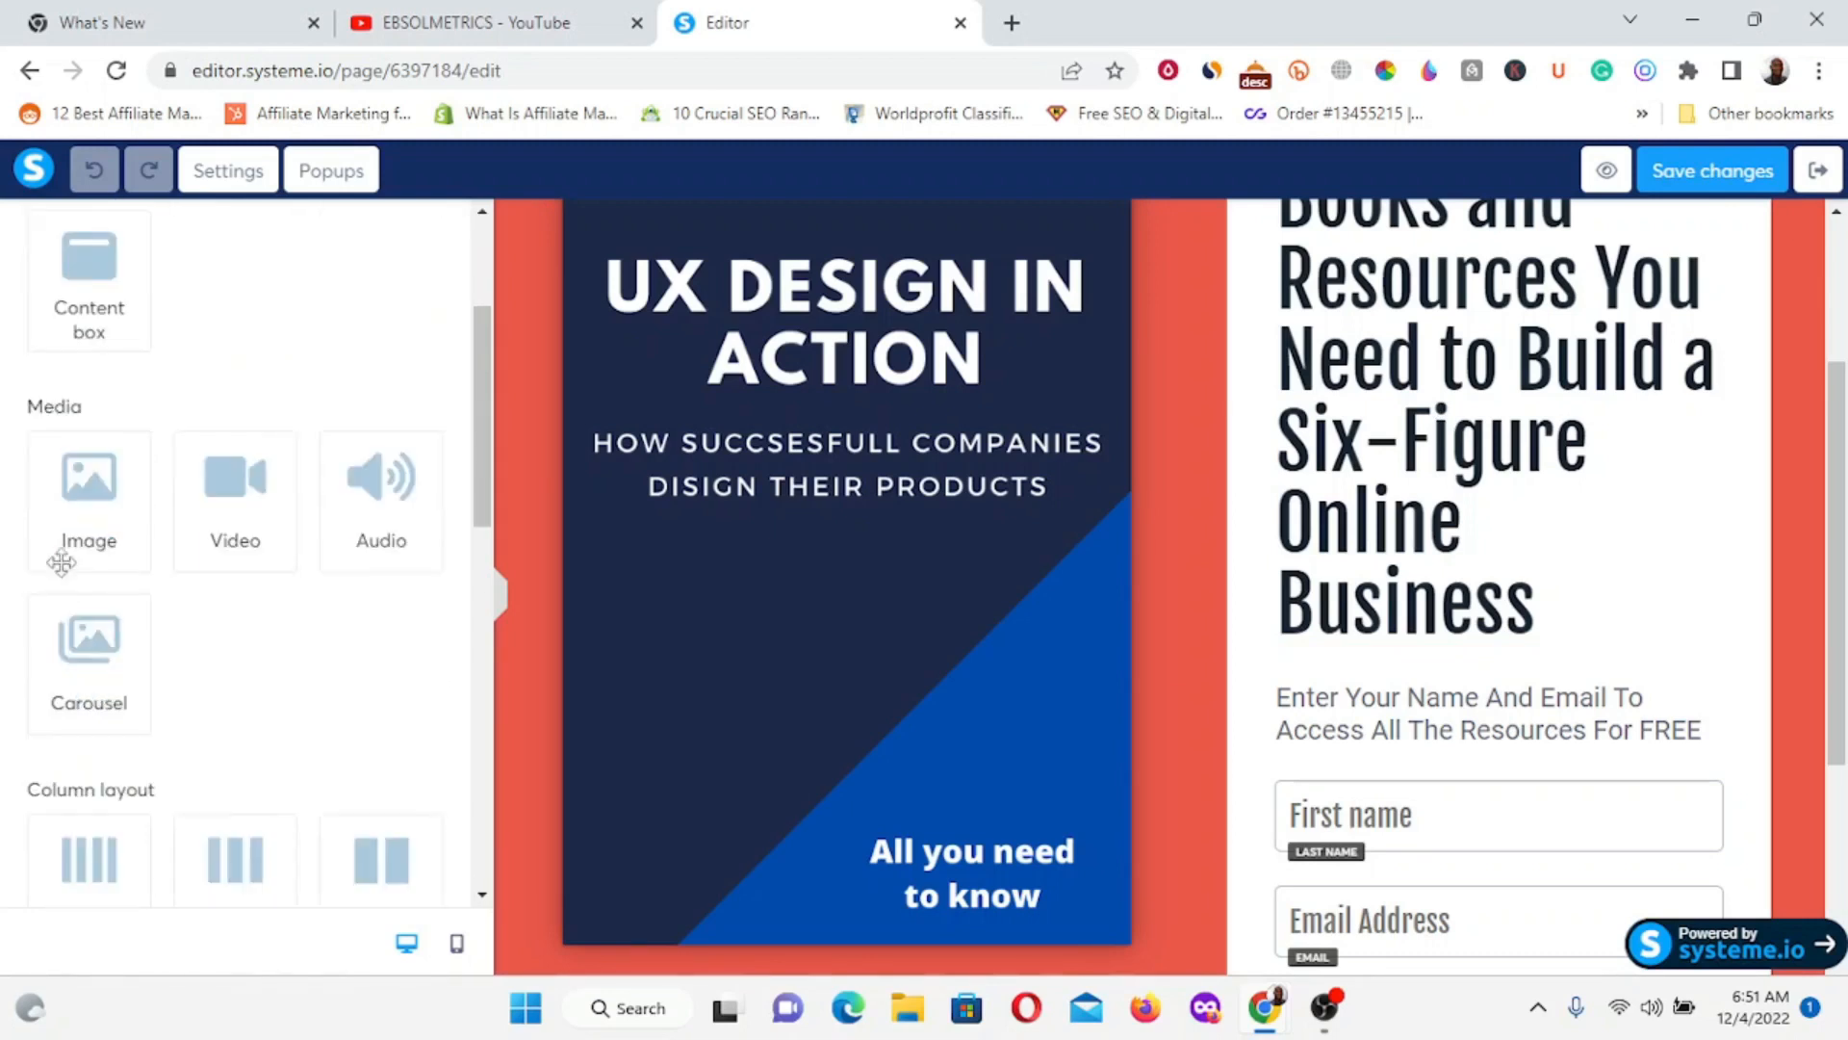
scroll(73, 693, "down", 3)
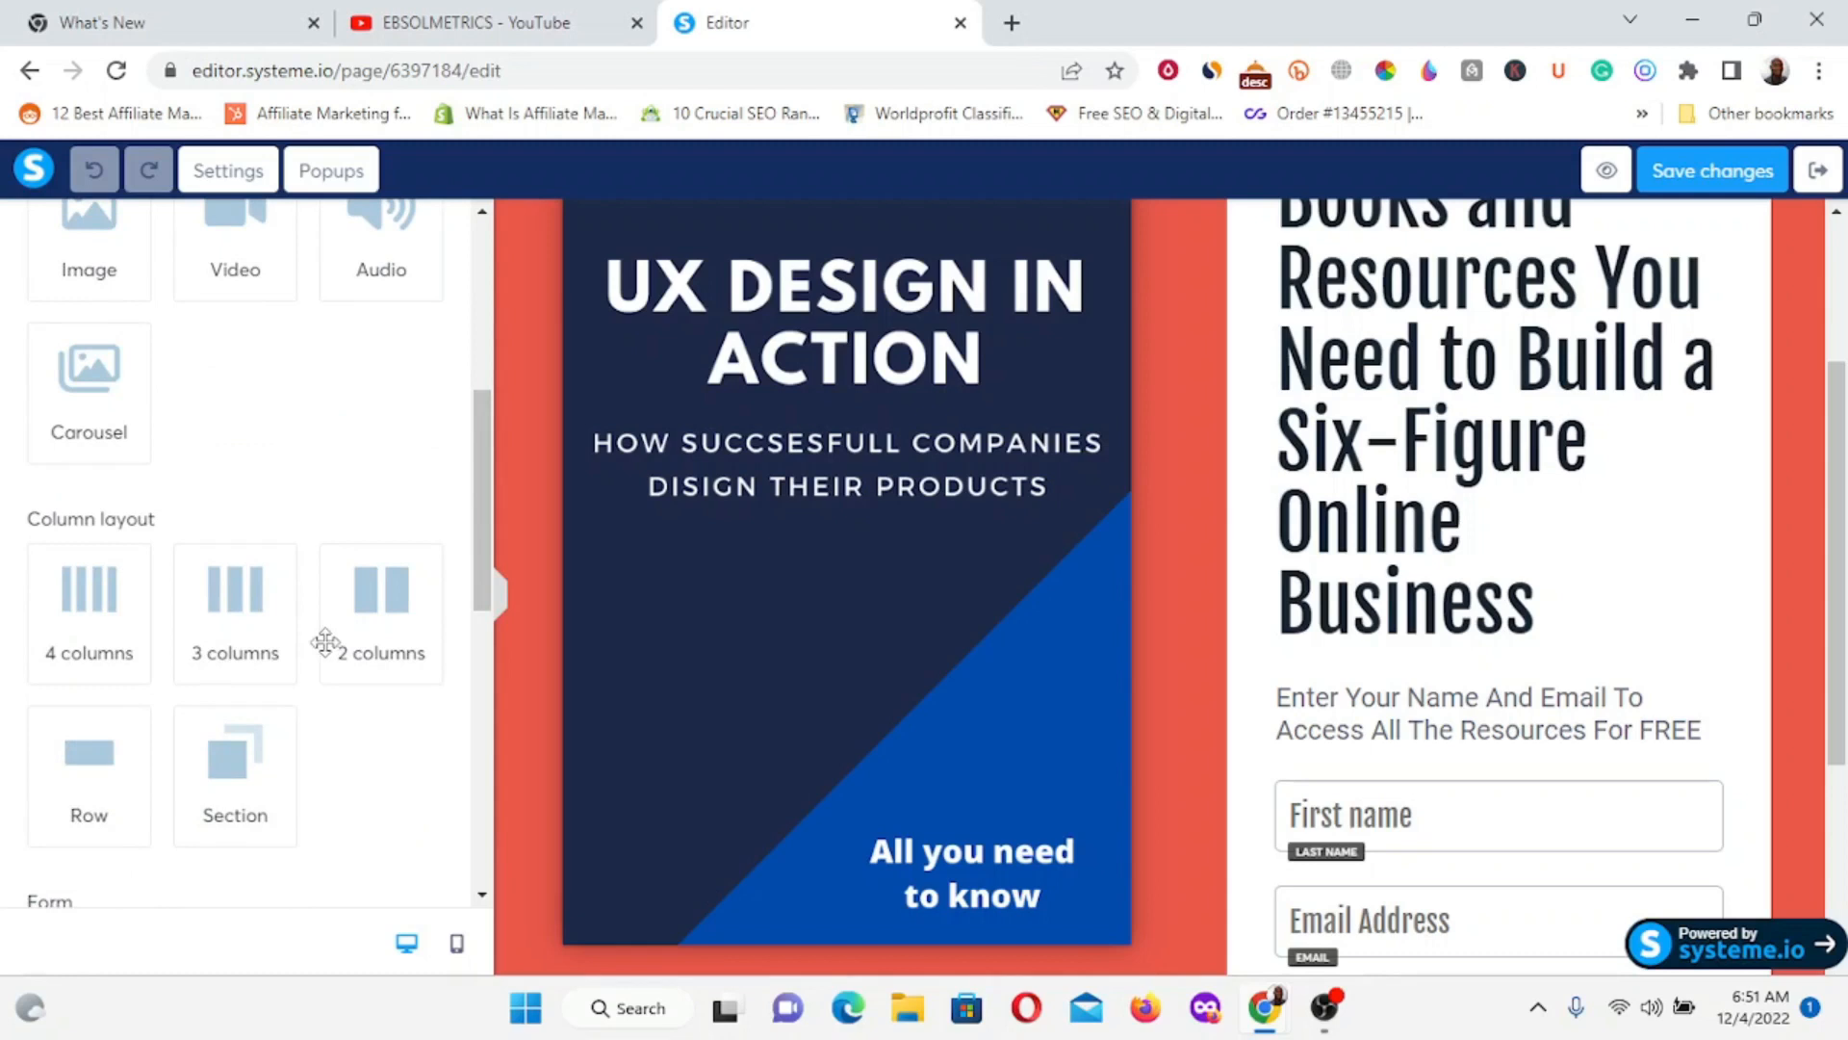
scroll(106, 751, "down", 3)
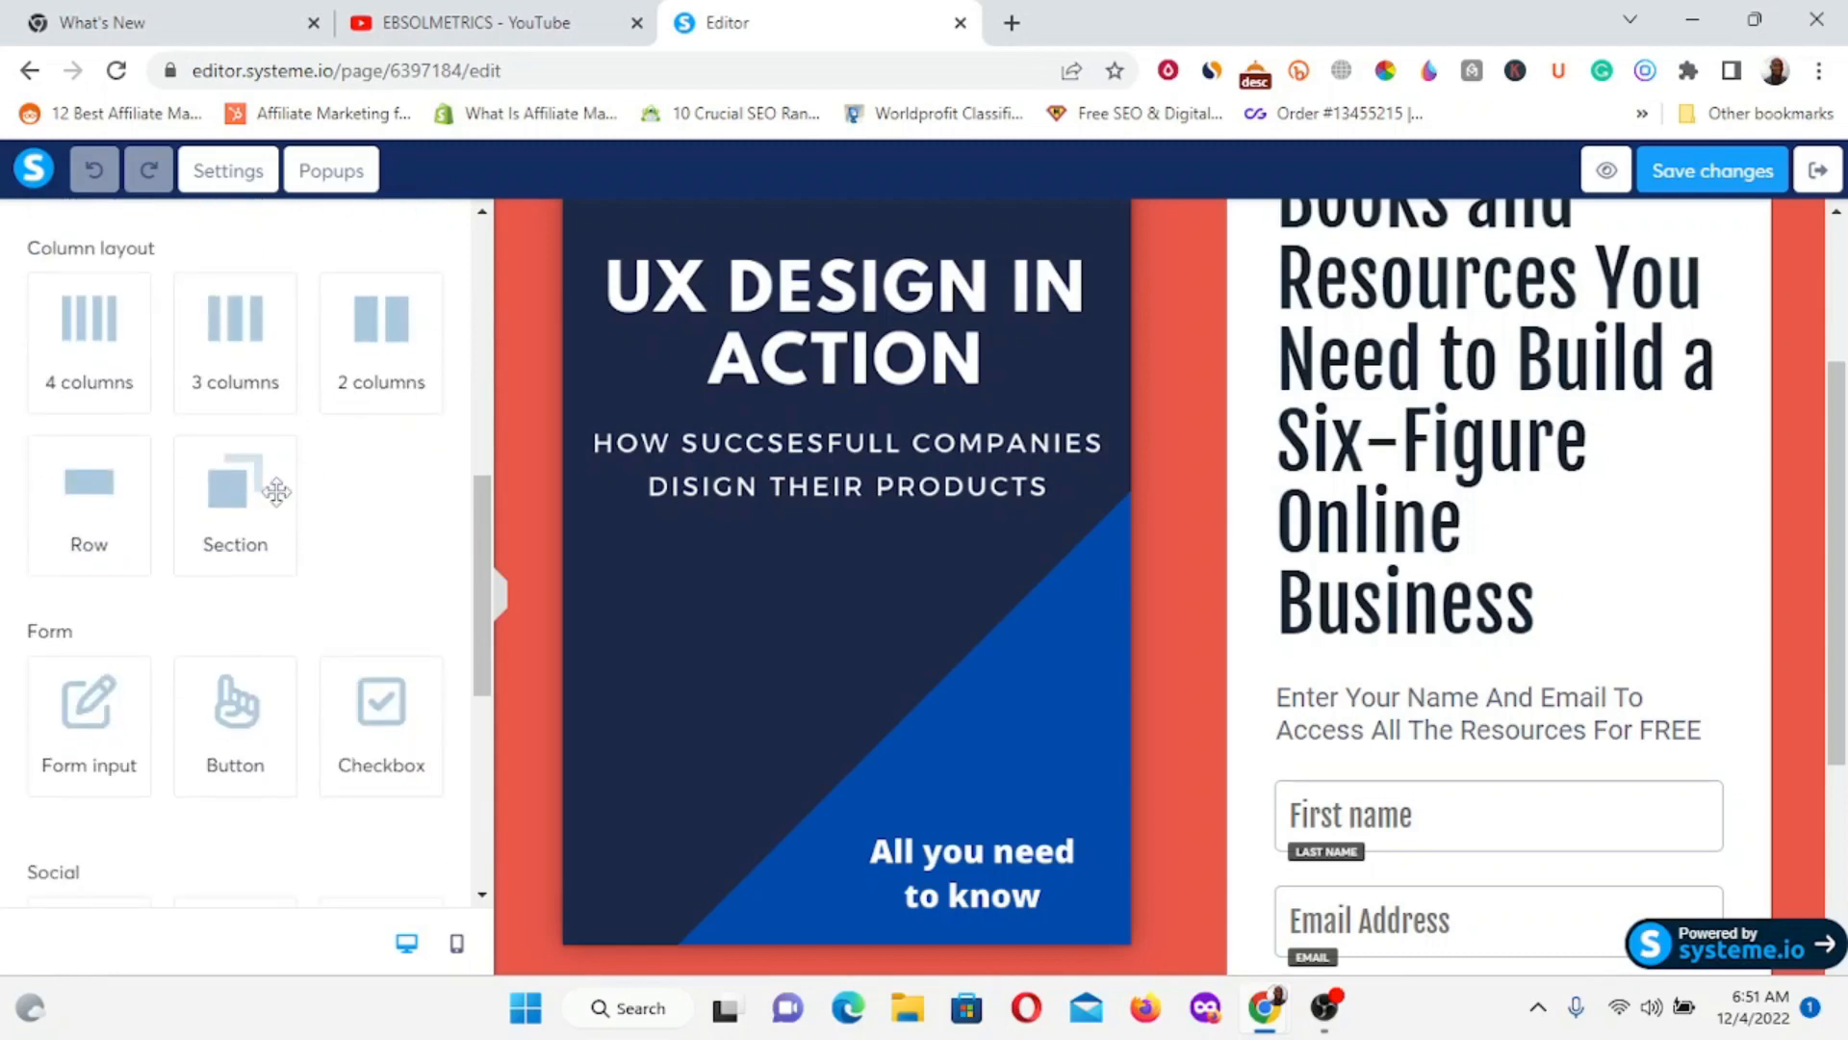
scroll(381, 828, "down", 3)
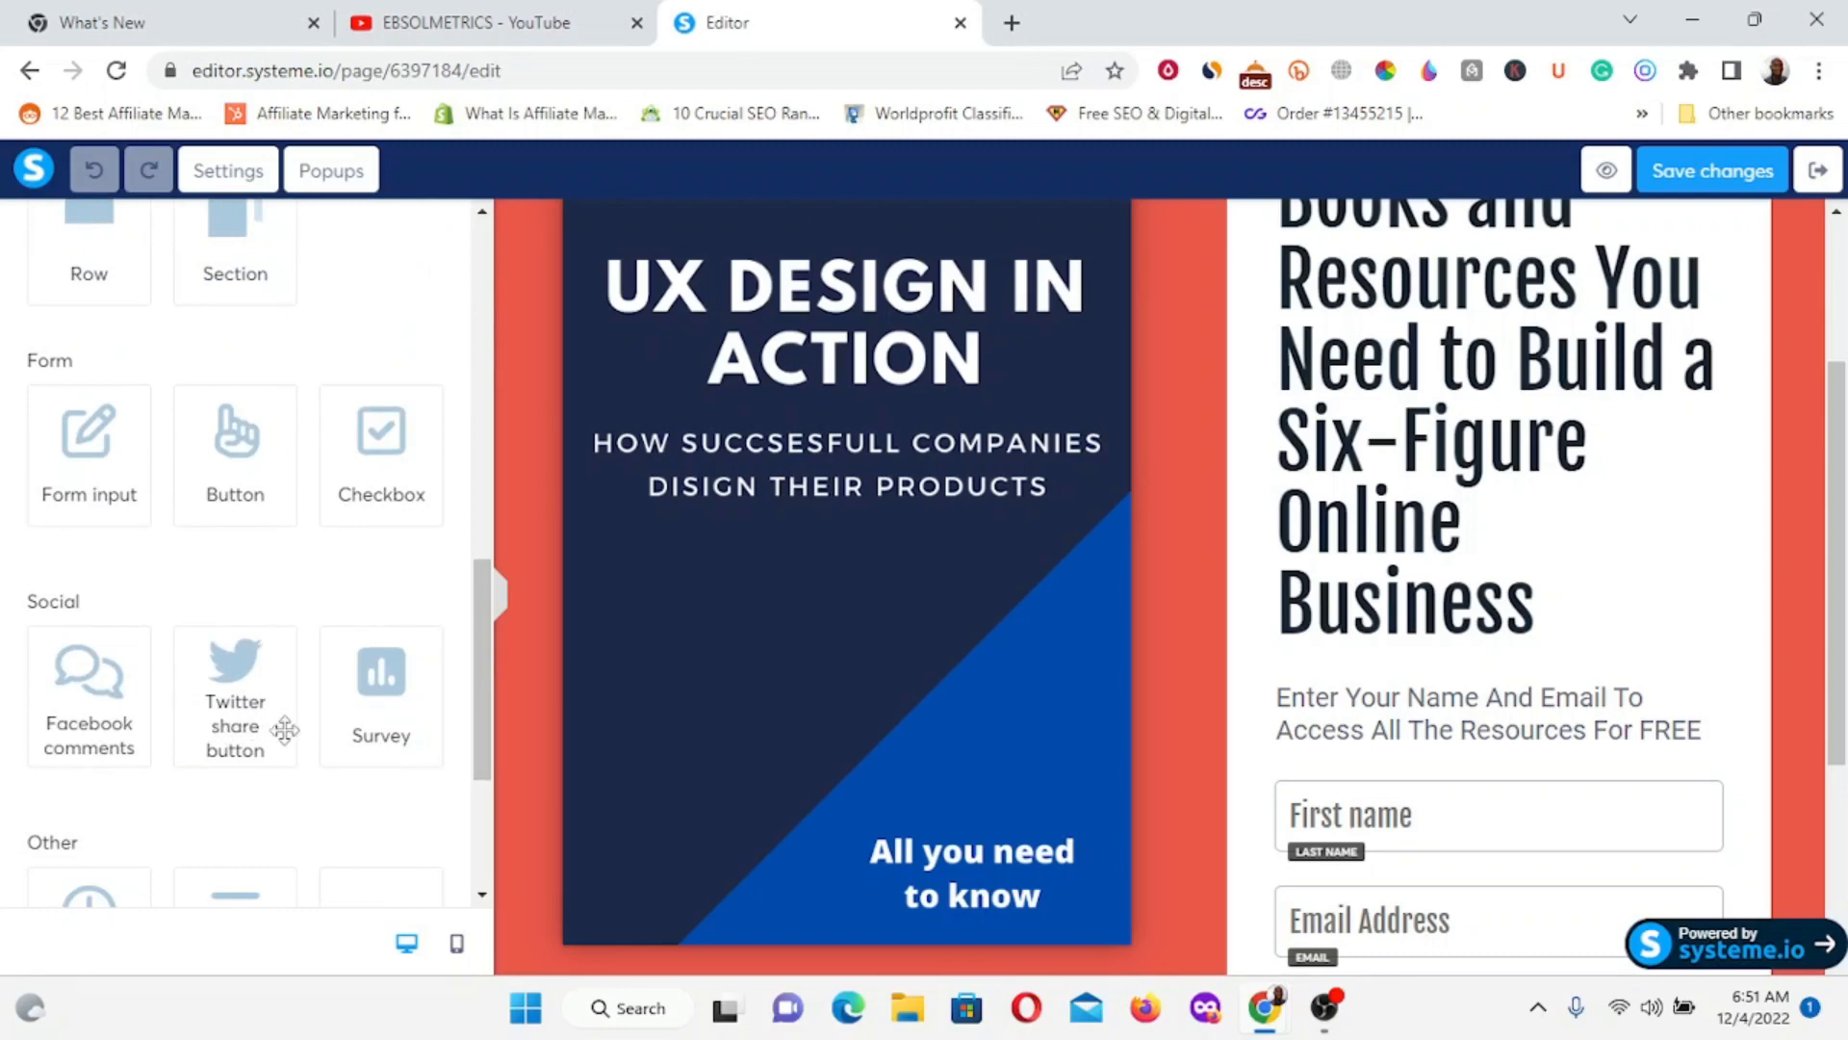
scroll(162, 756, "down", 3)
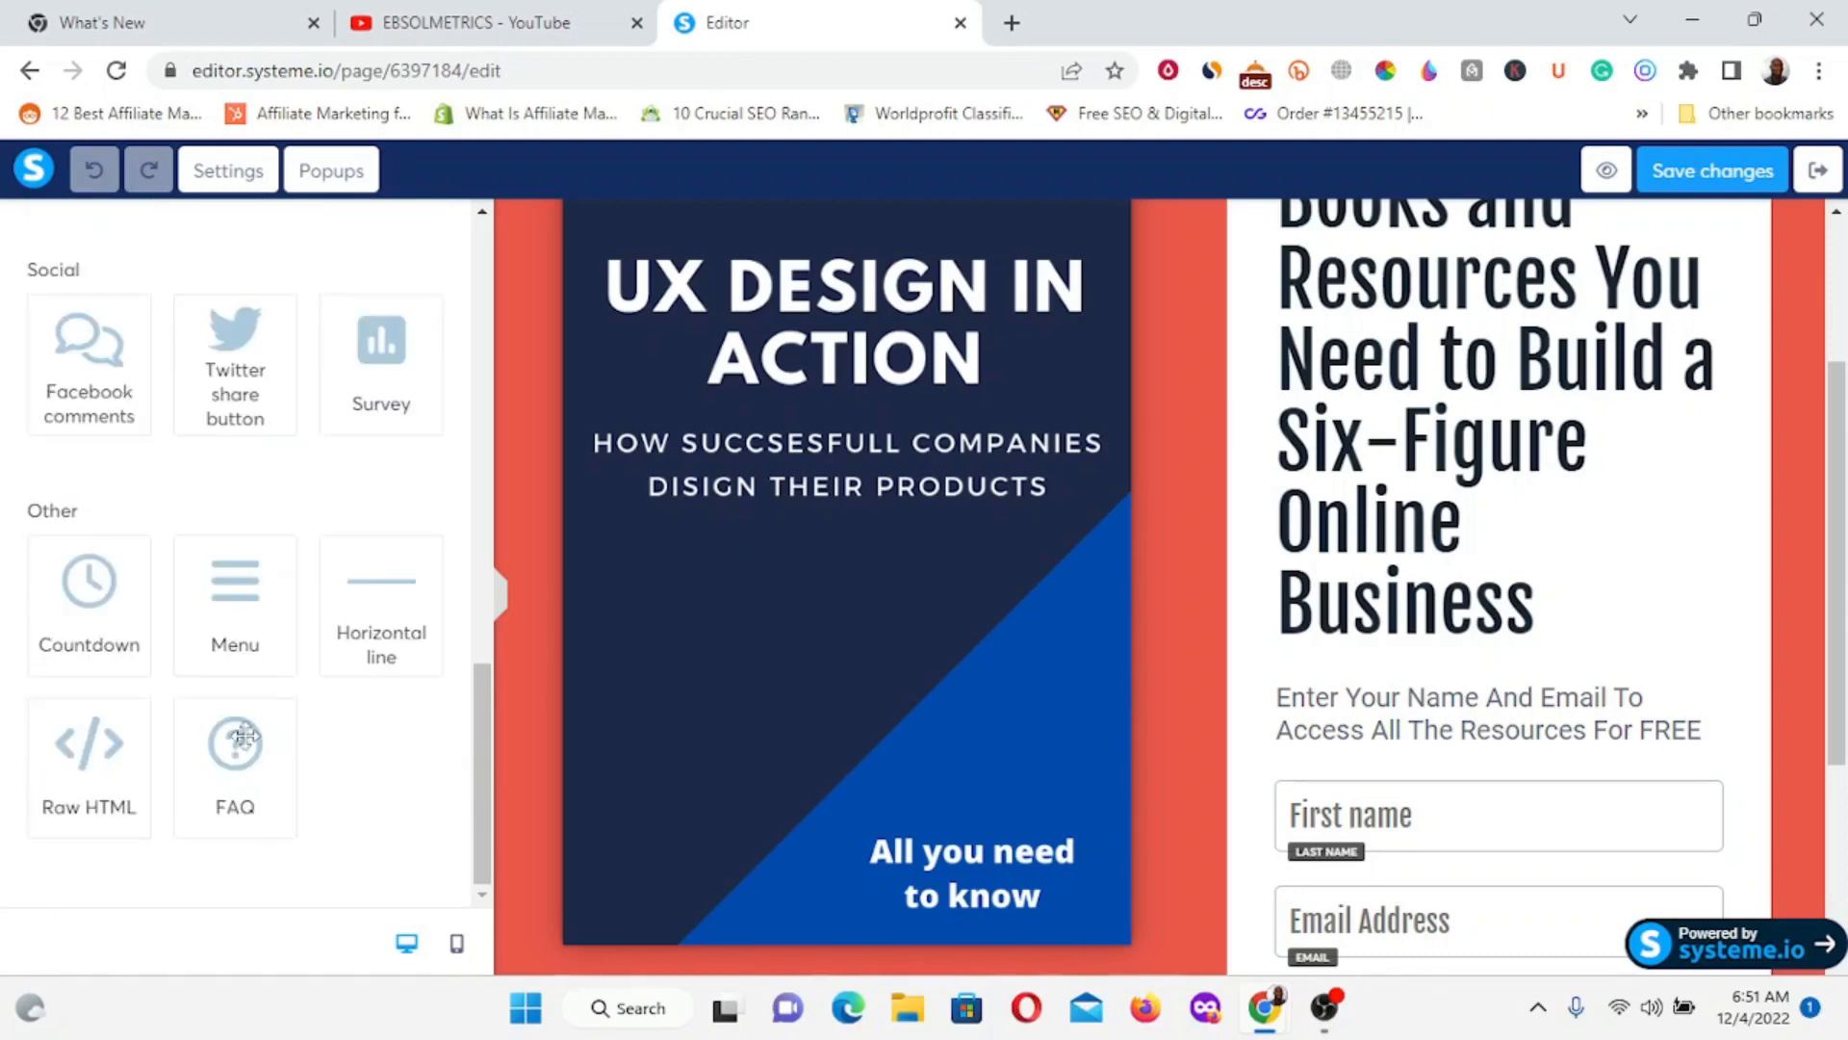
scroll(919, 535, "up", 2)
scroll(919, 534, "up", 1)
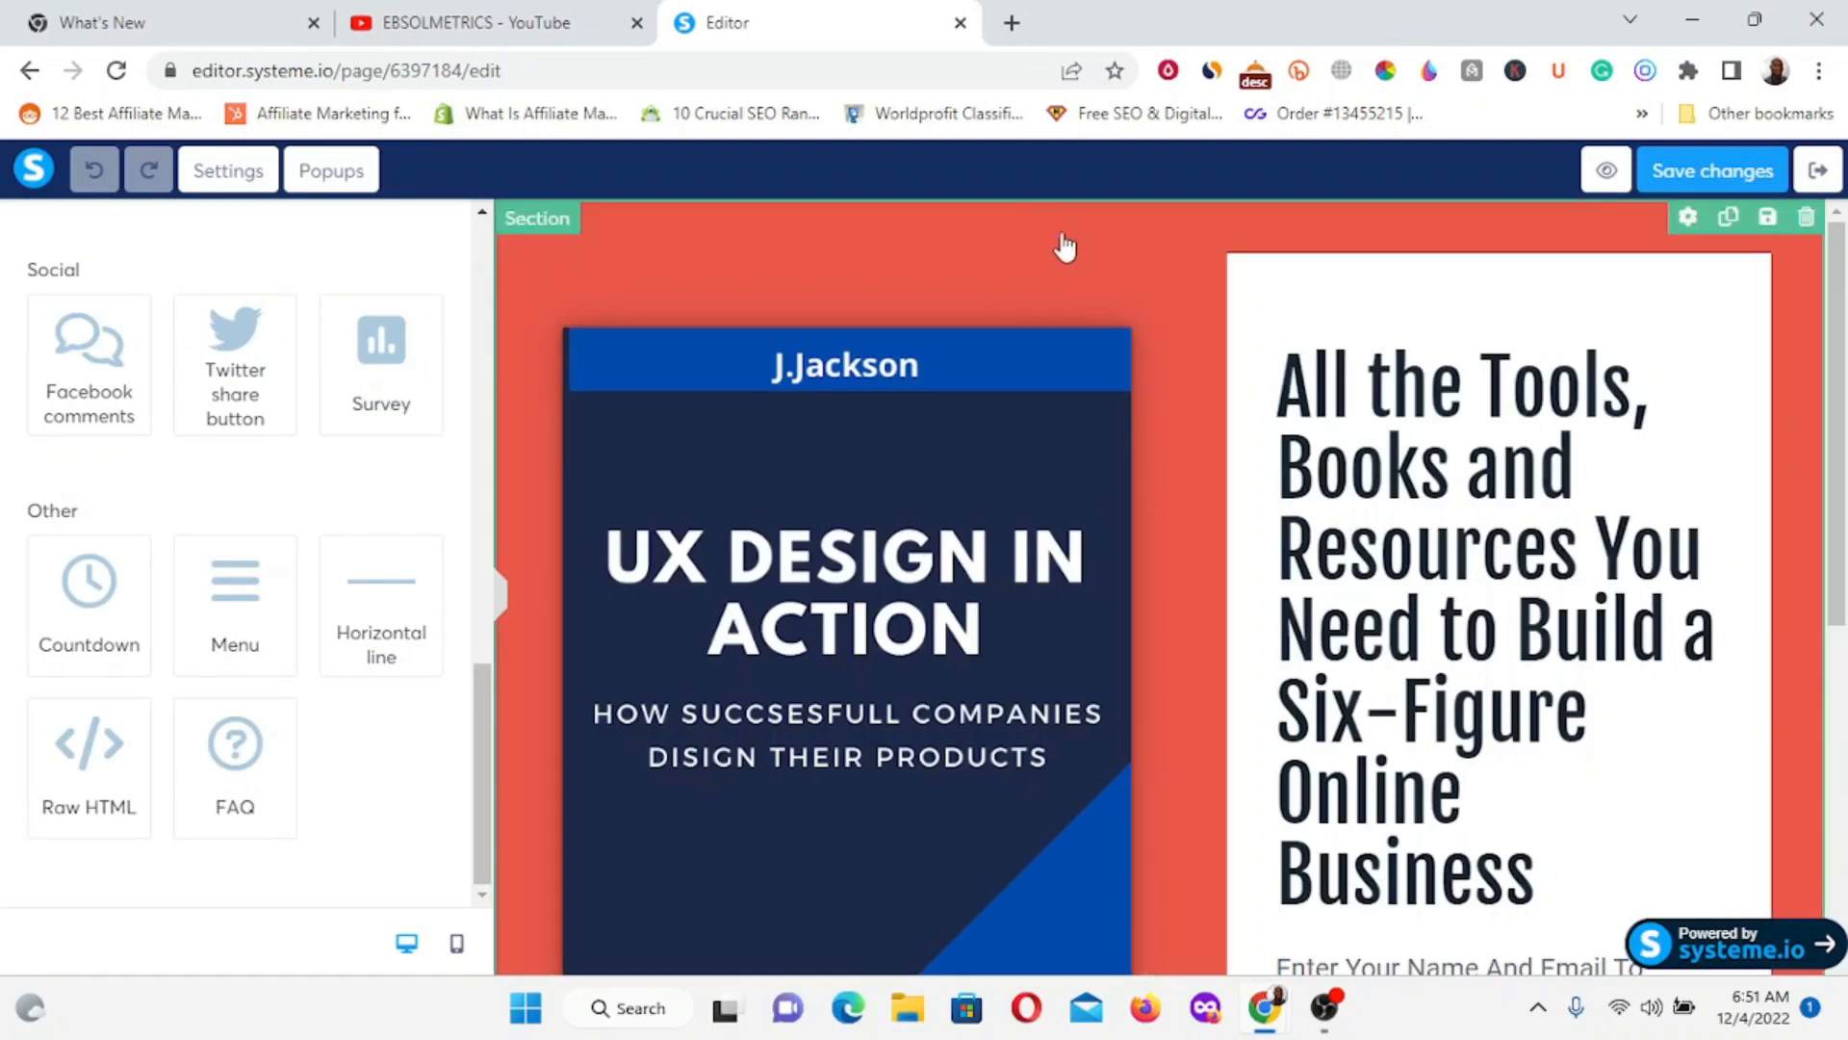
Select the red top section and scroll its settings to the margins and background colour.
left_click(709, 240)
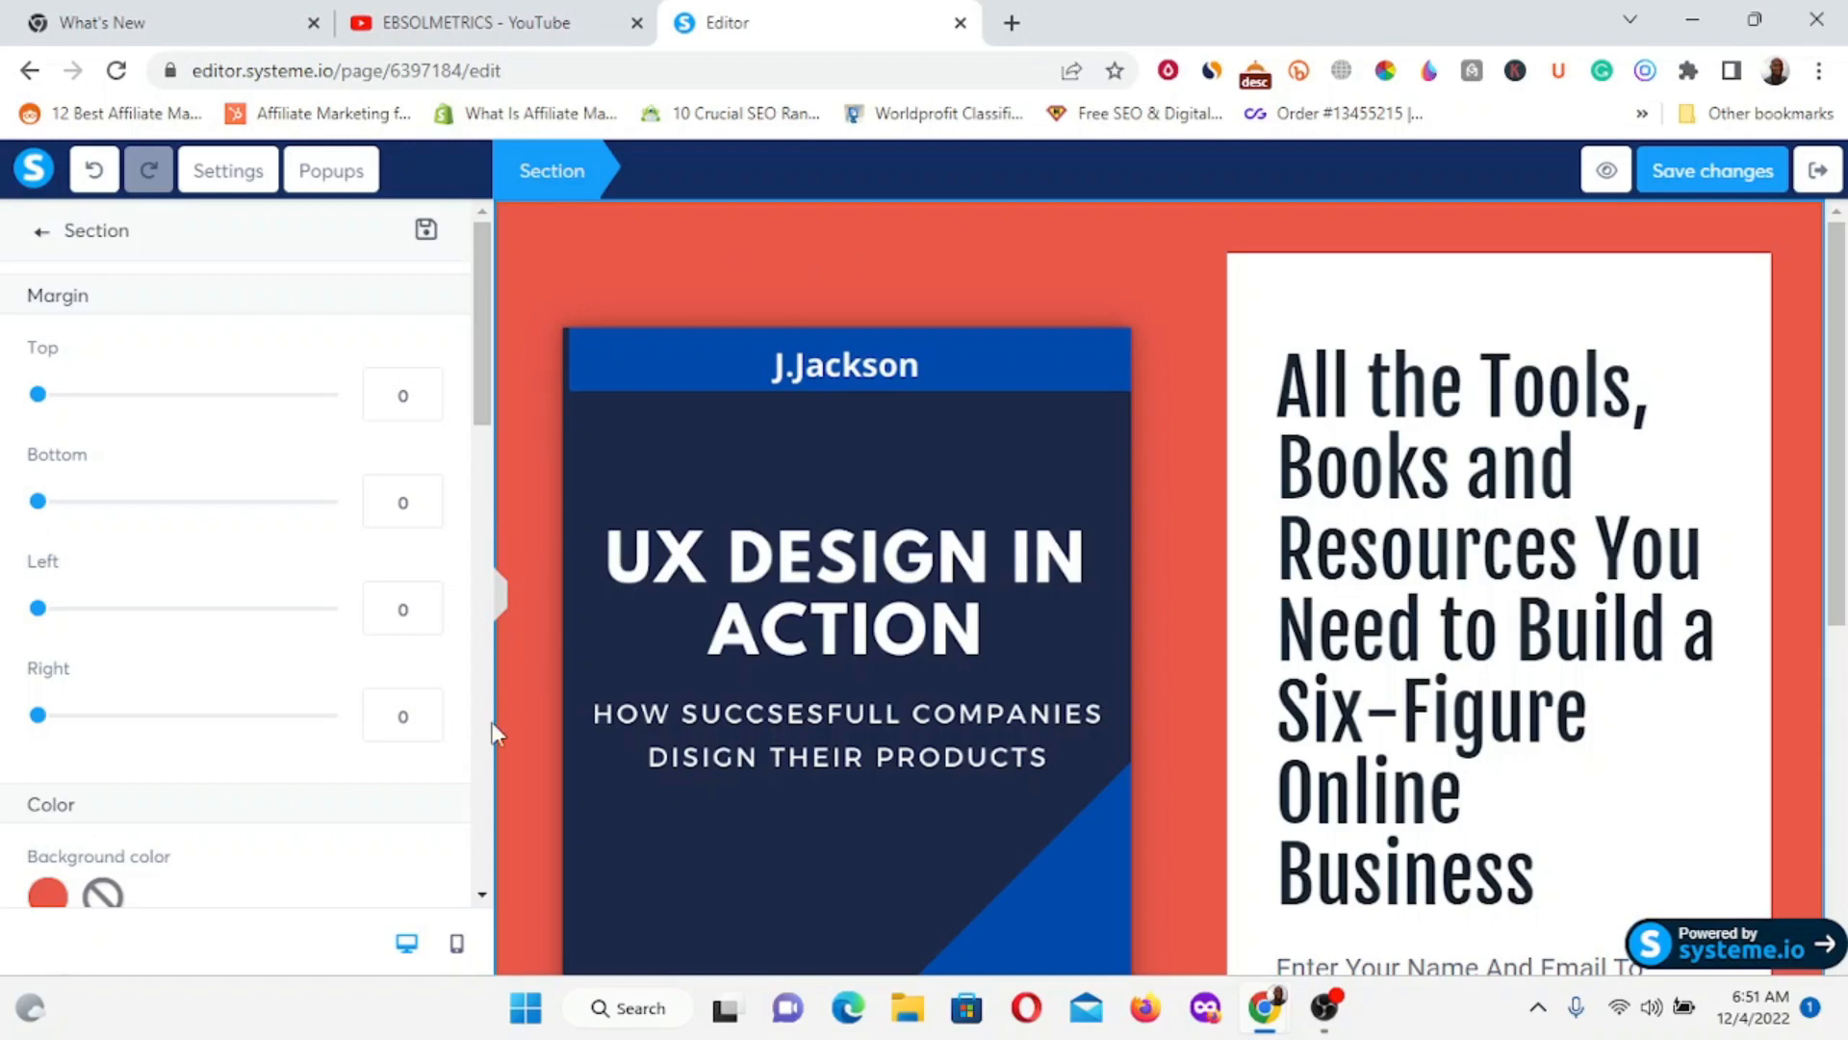
scroll(392, 796, "down", 4)
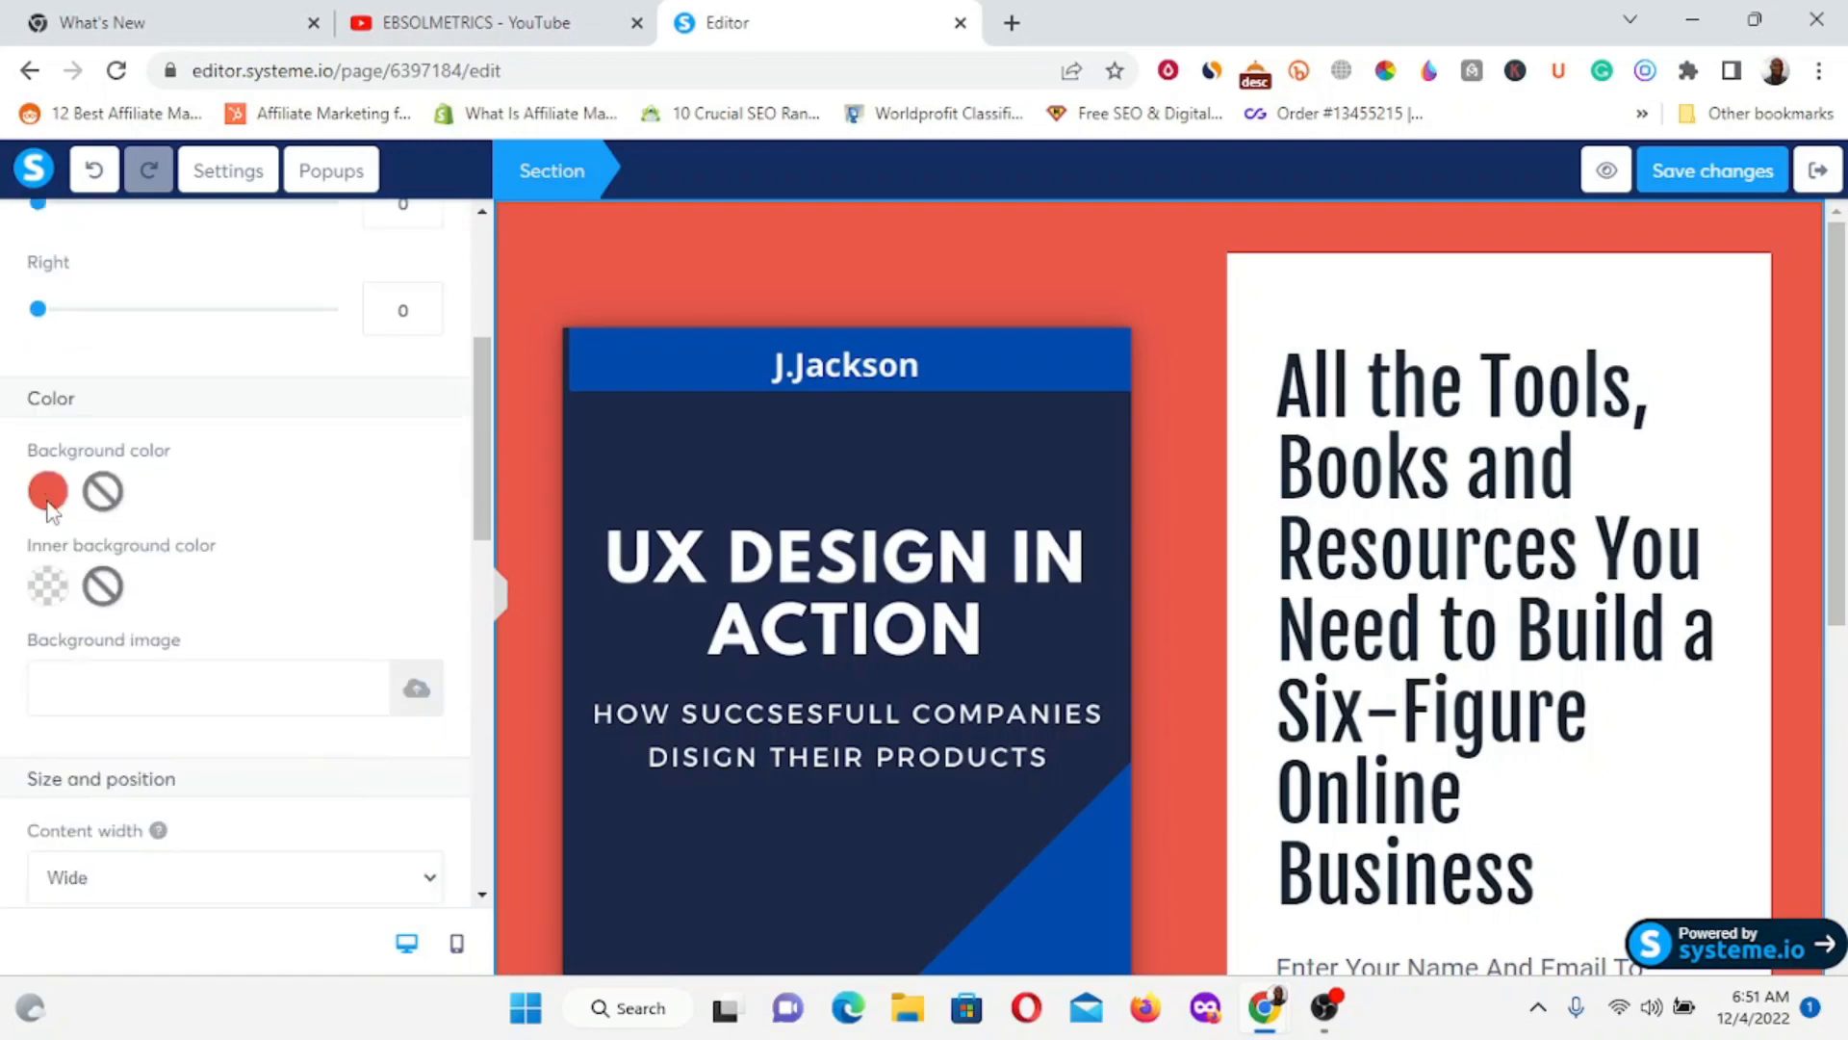
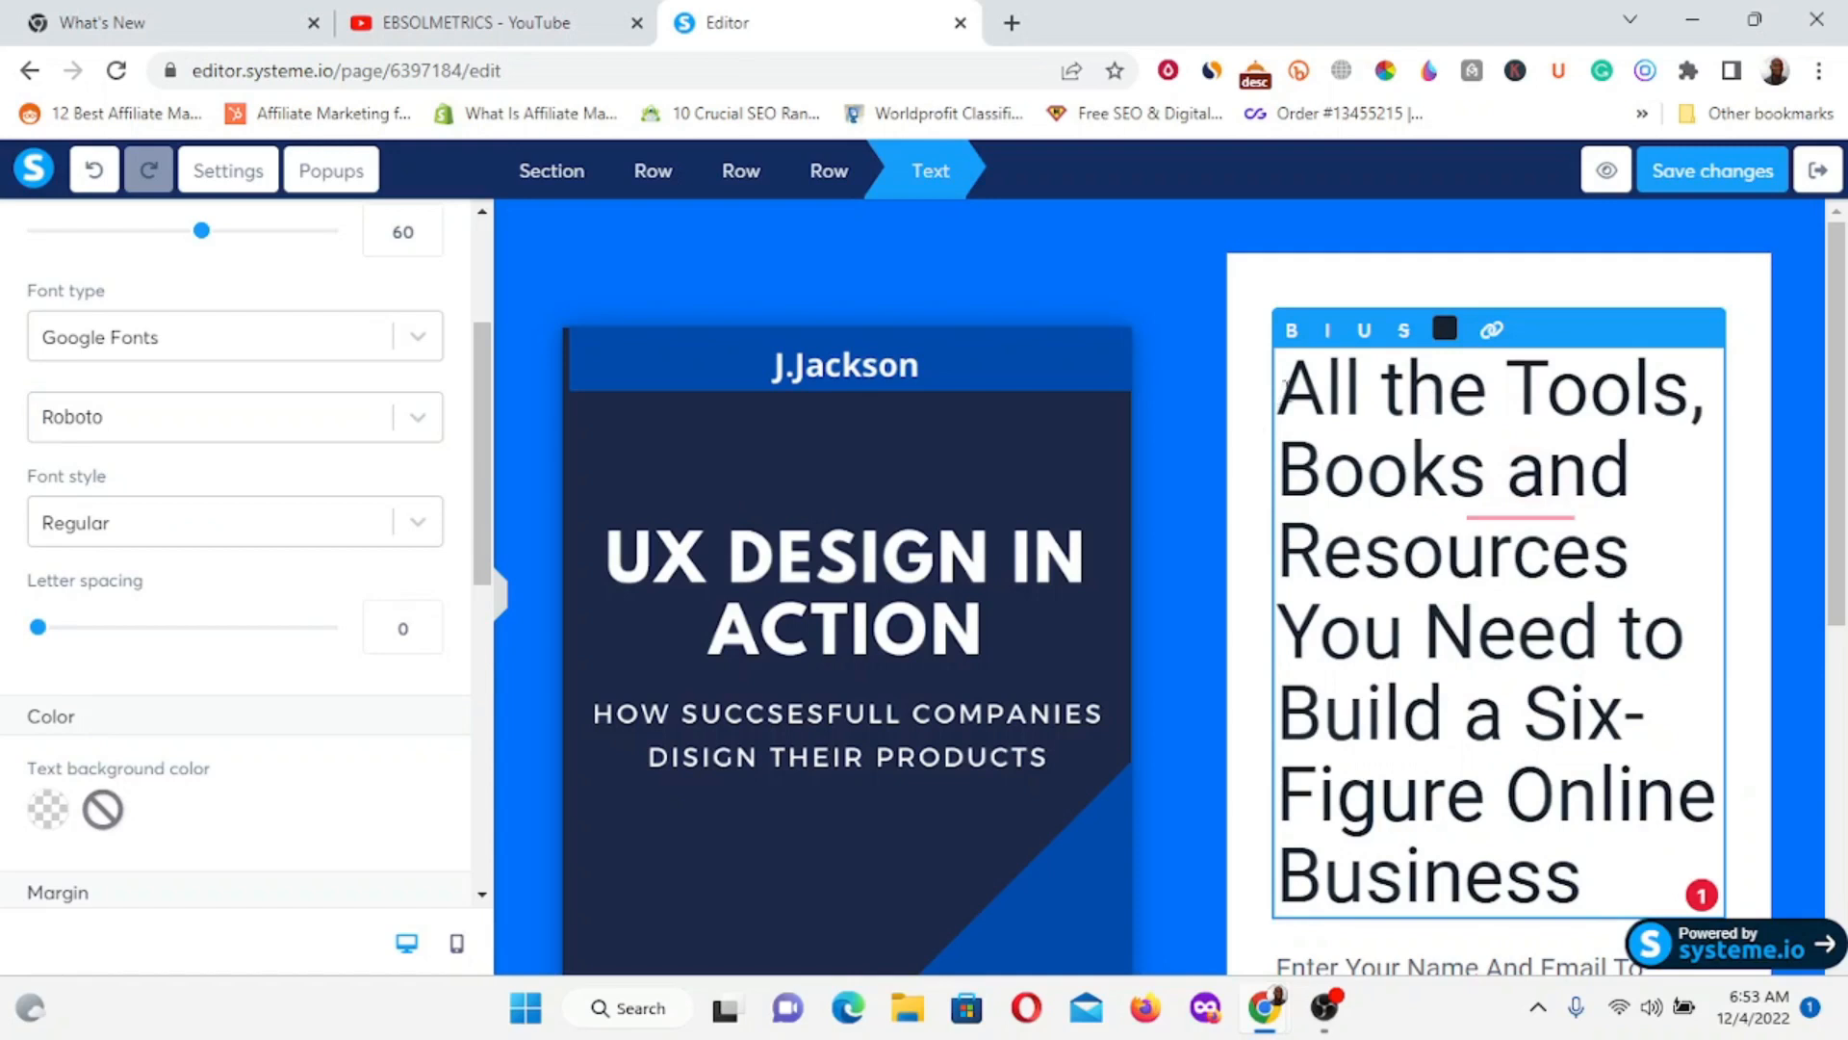
Rewrite the headline in capitals as 'GET ACCESS TO BEST 15 WEIGHT LOSS EBOOK', fixing typos.
triple_click(1292, 387)
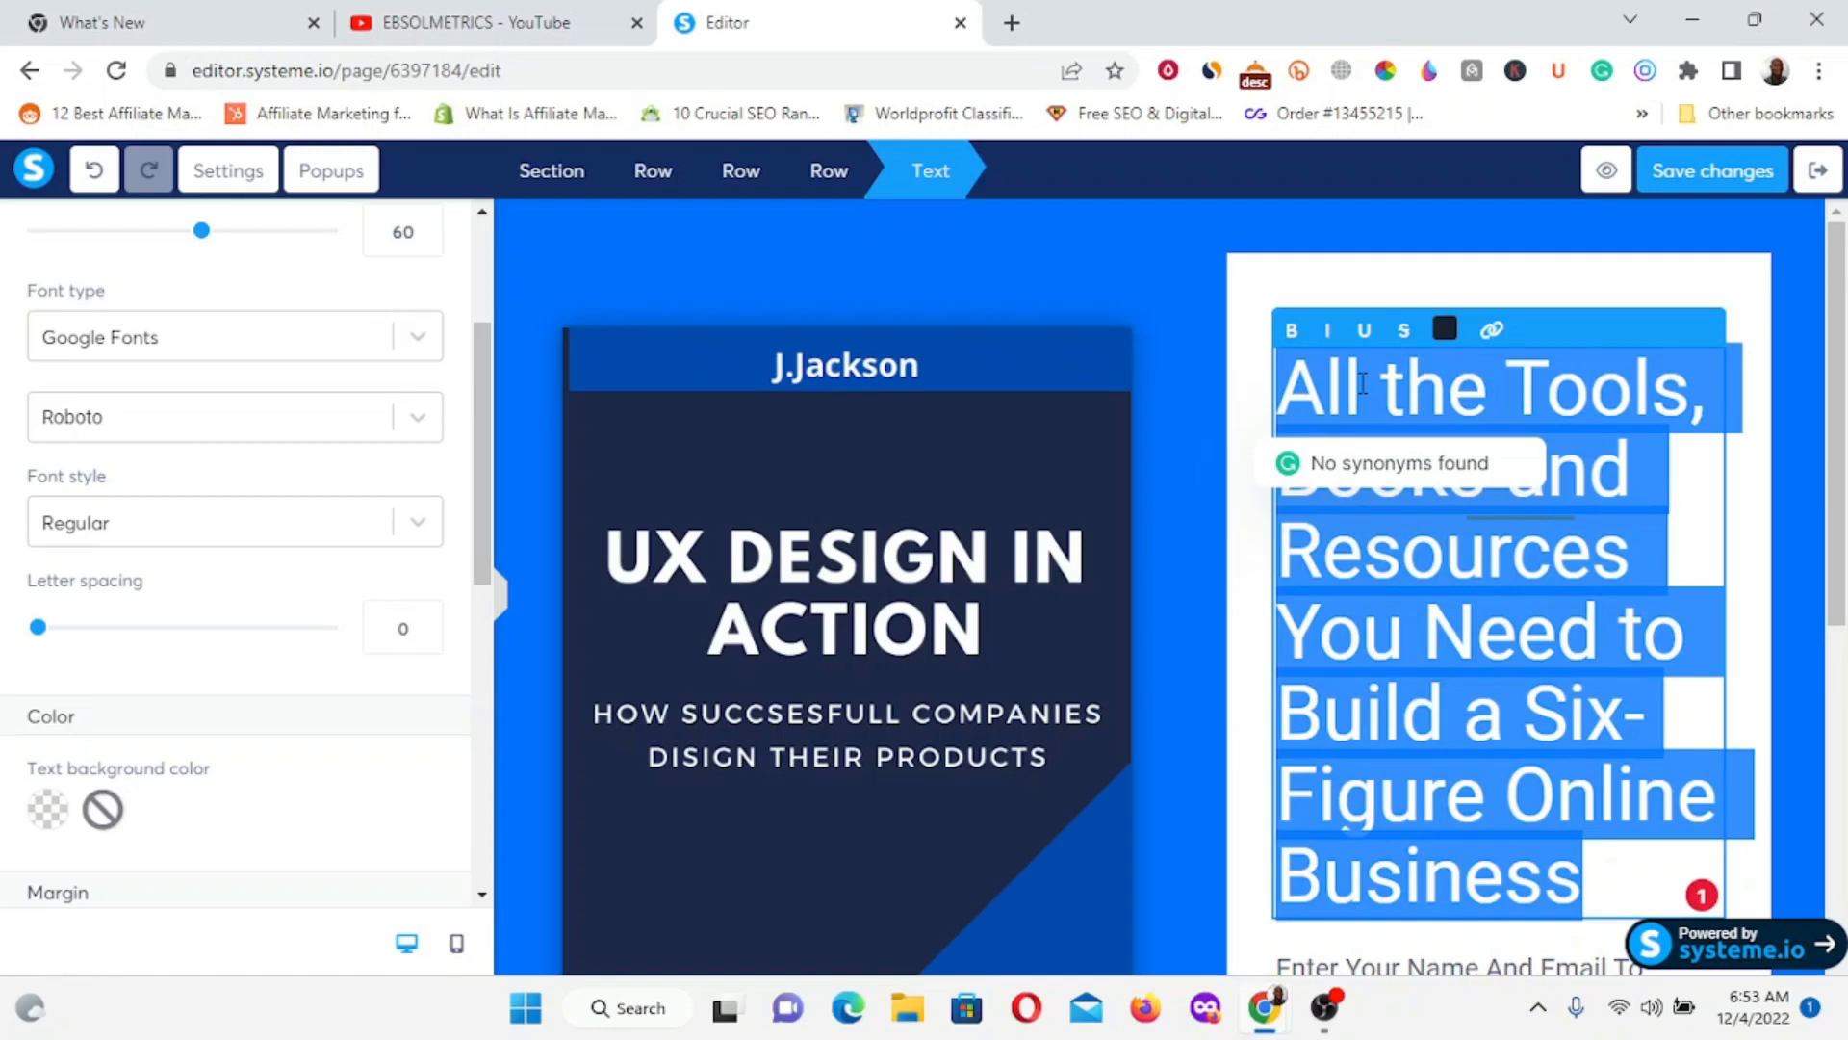
type("ge")
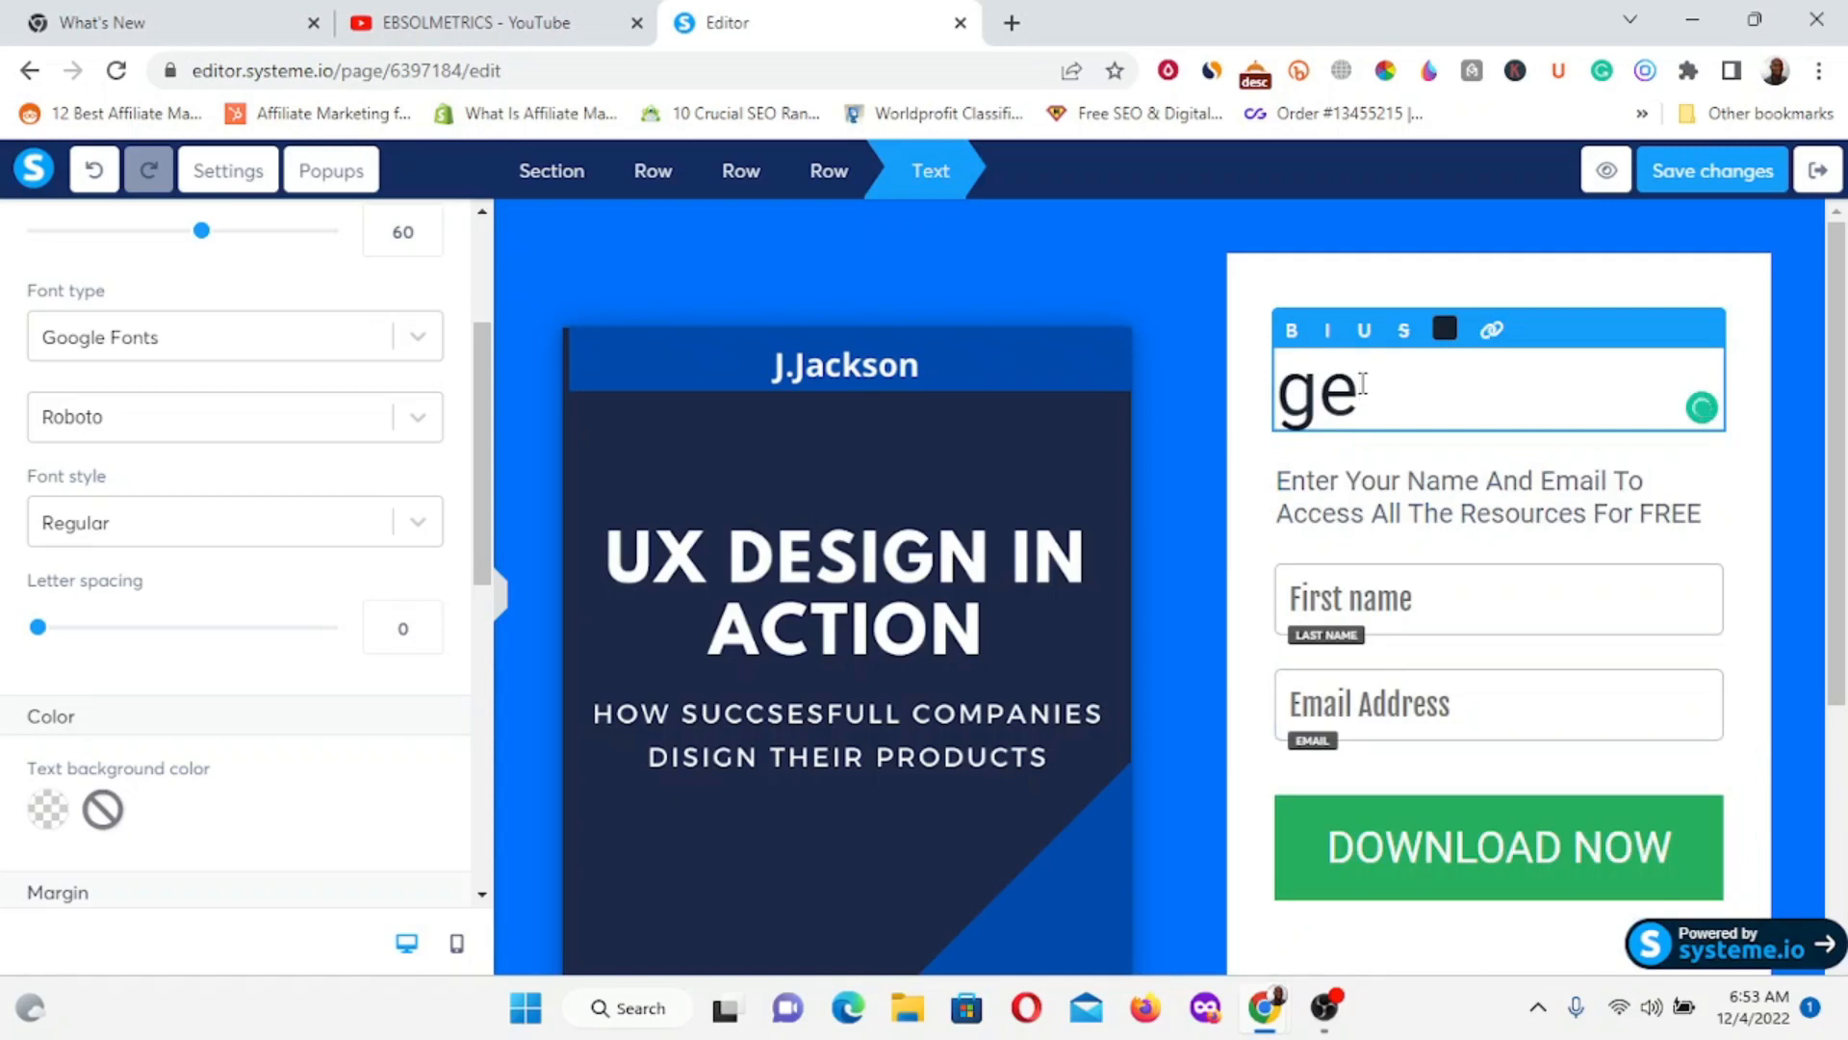
key("BackSpace")
key("BackSpace")
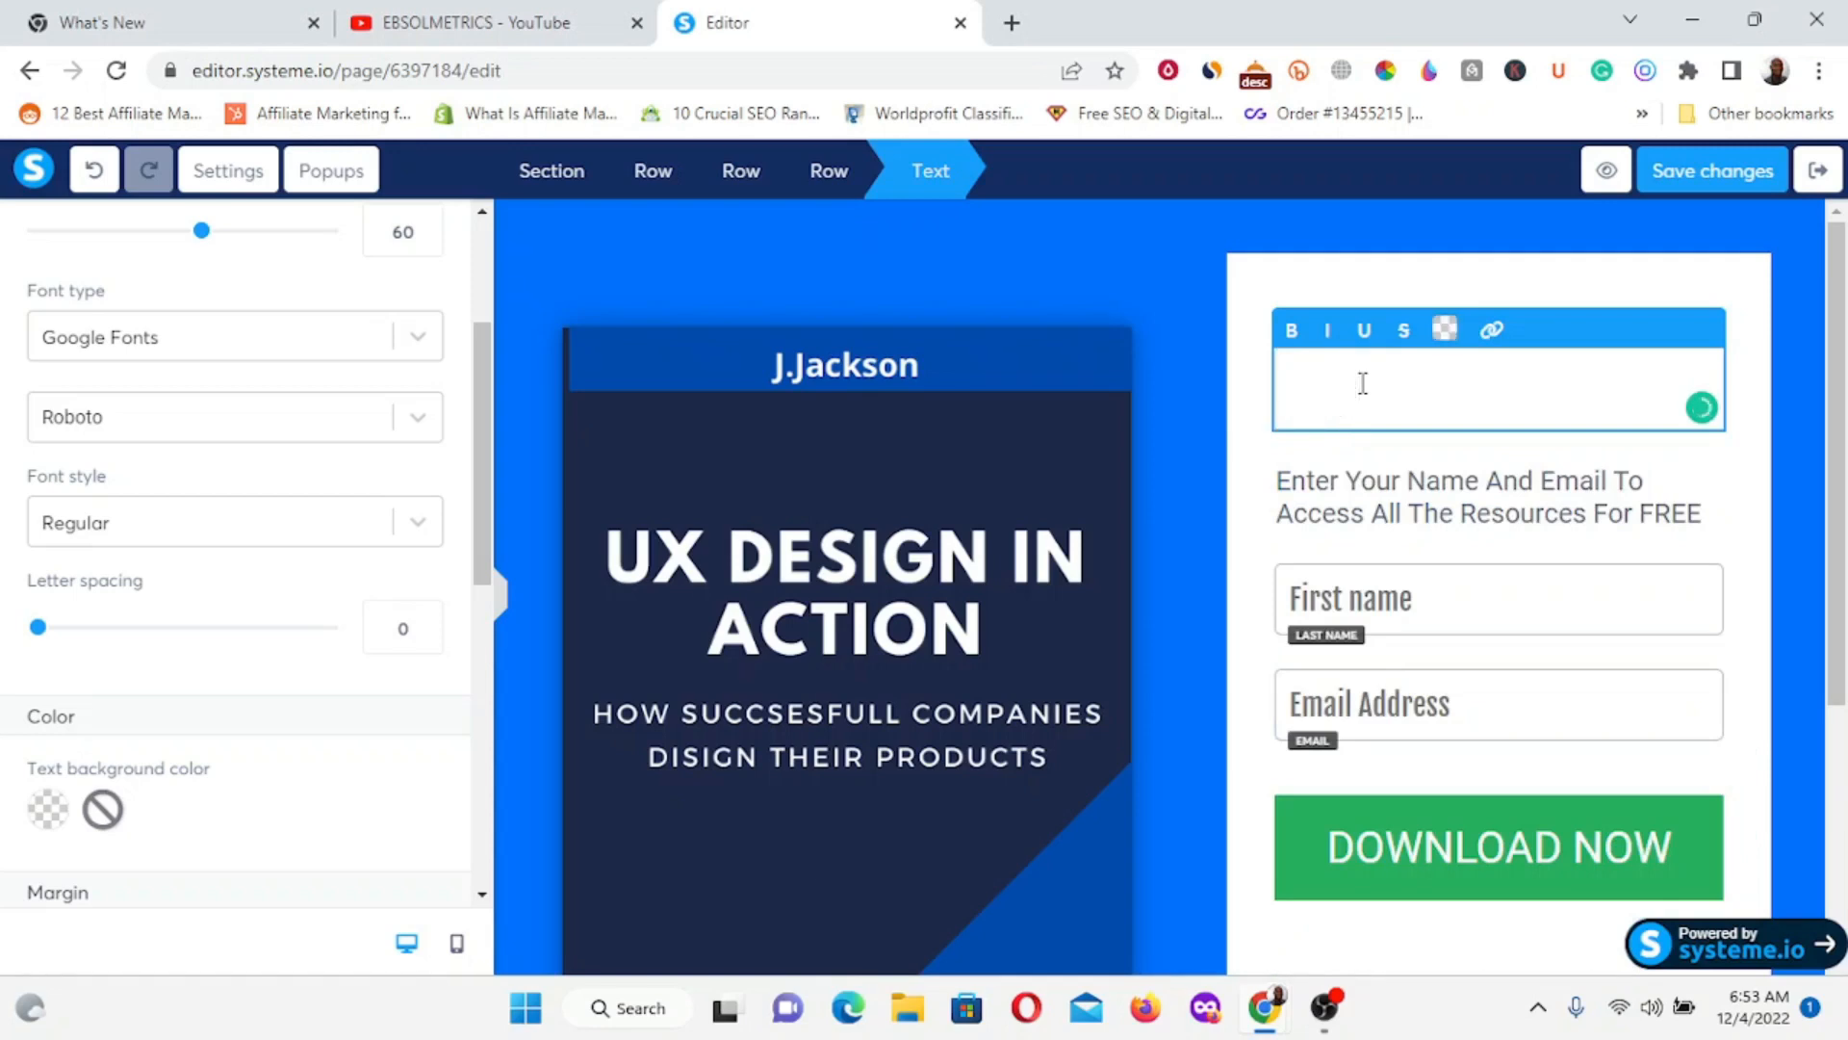
key("Caps_Lock")
type("GET")
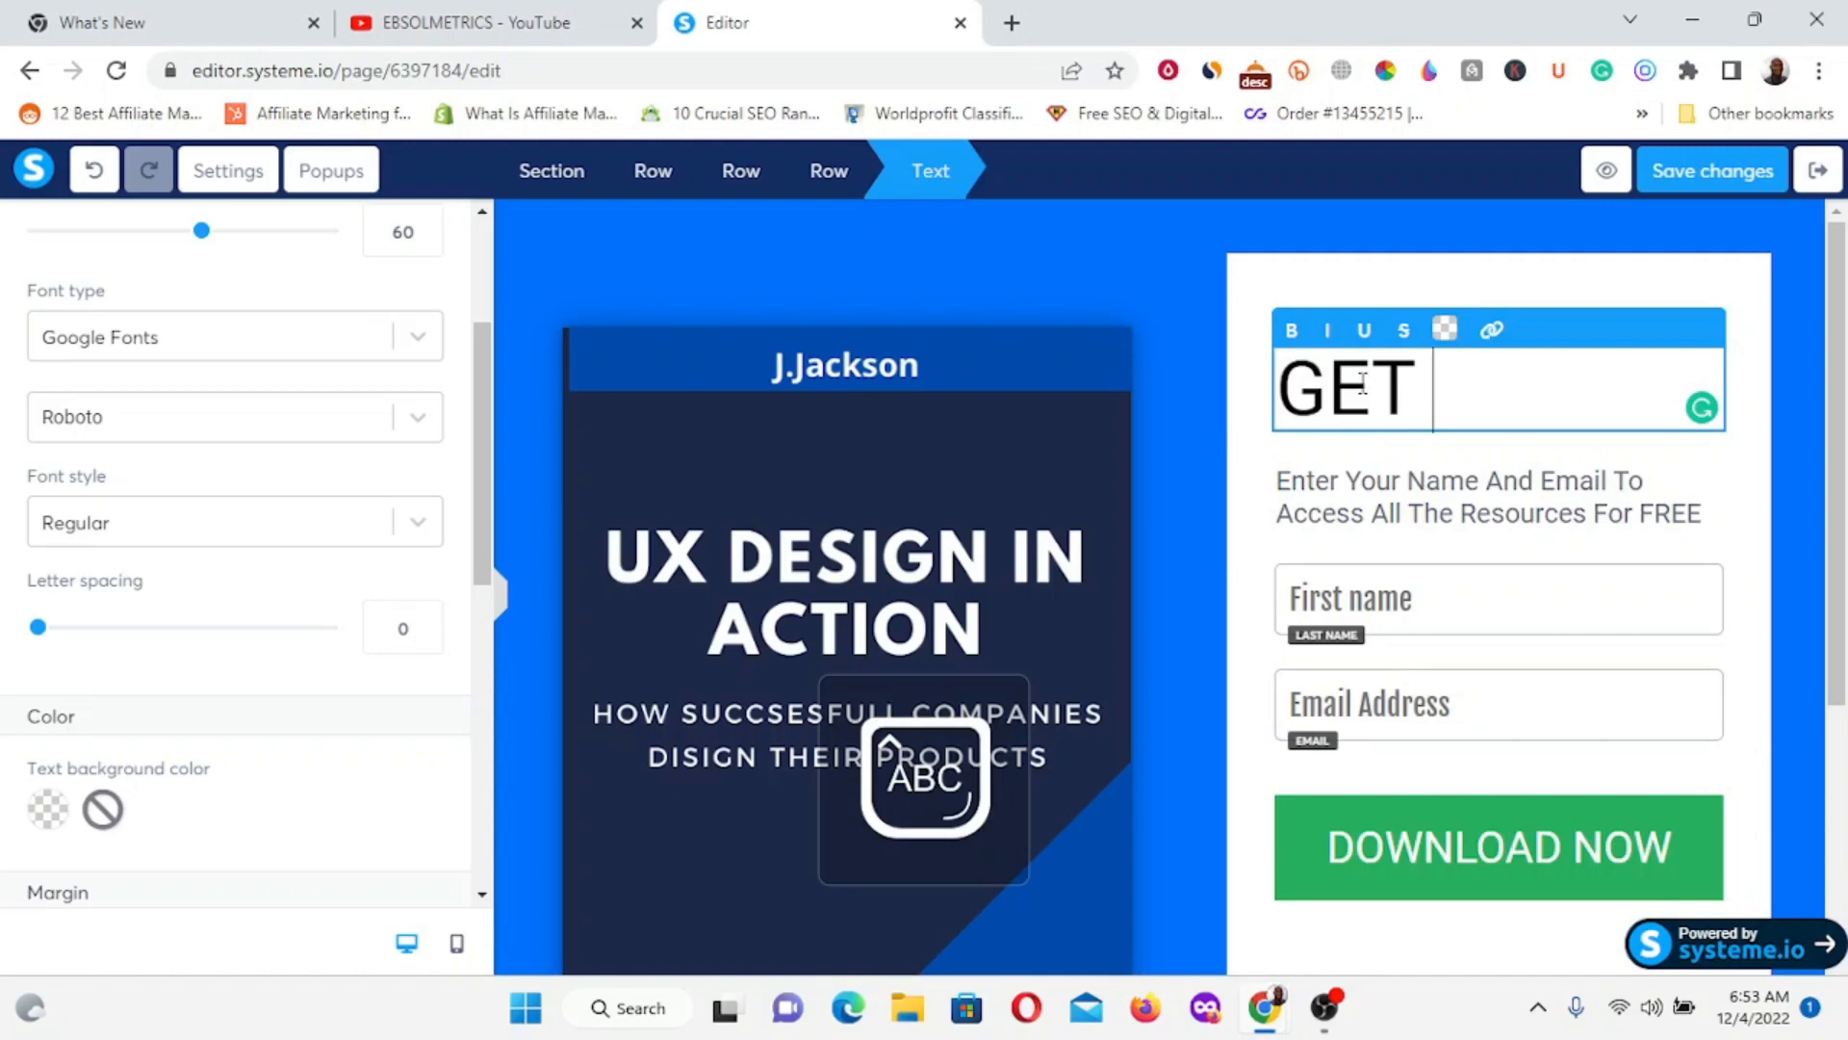
type(" ACCE")
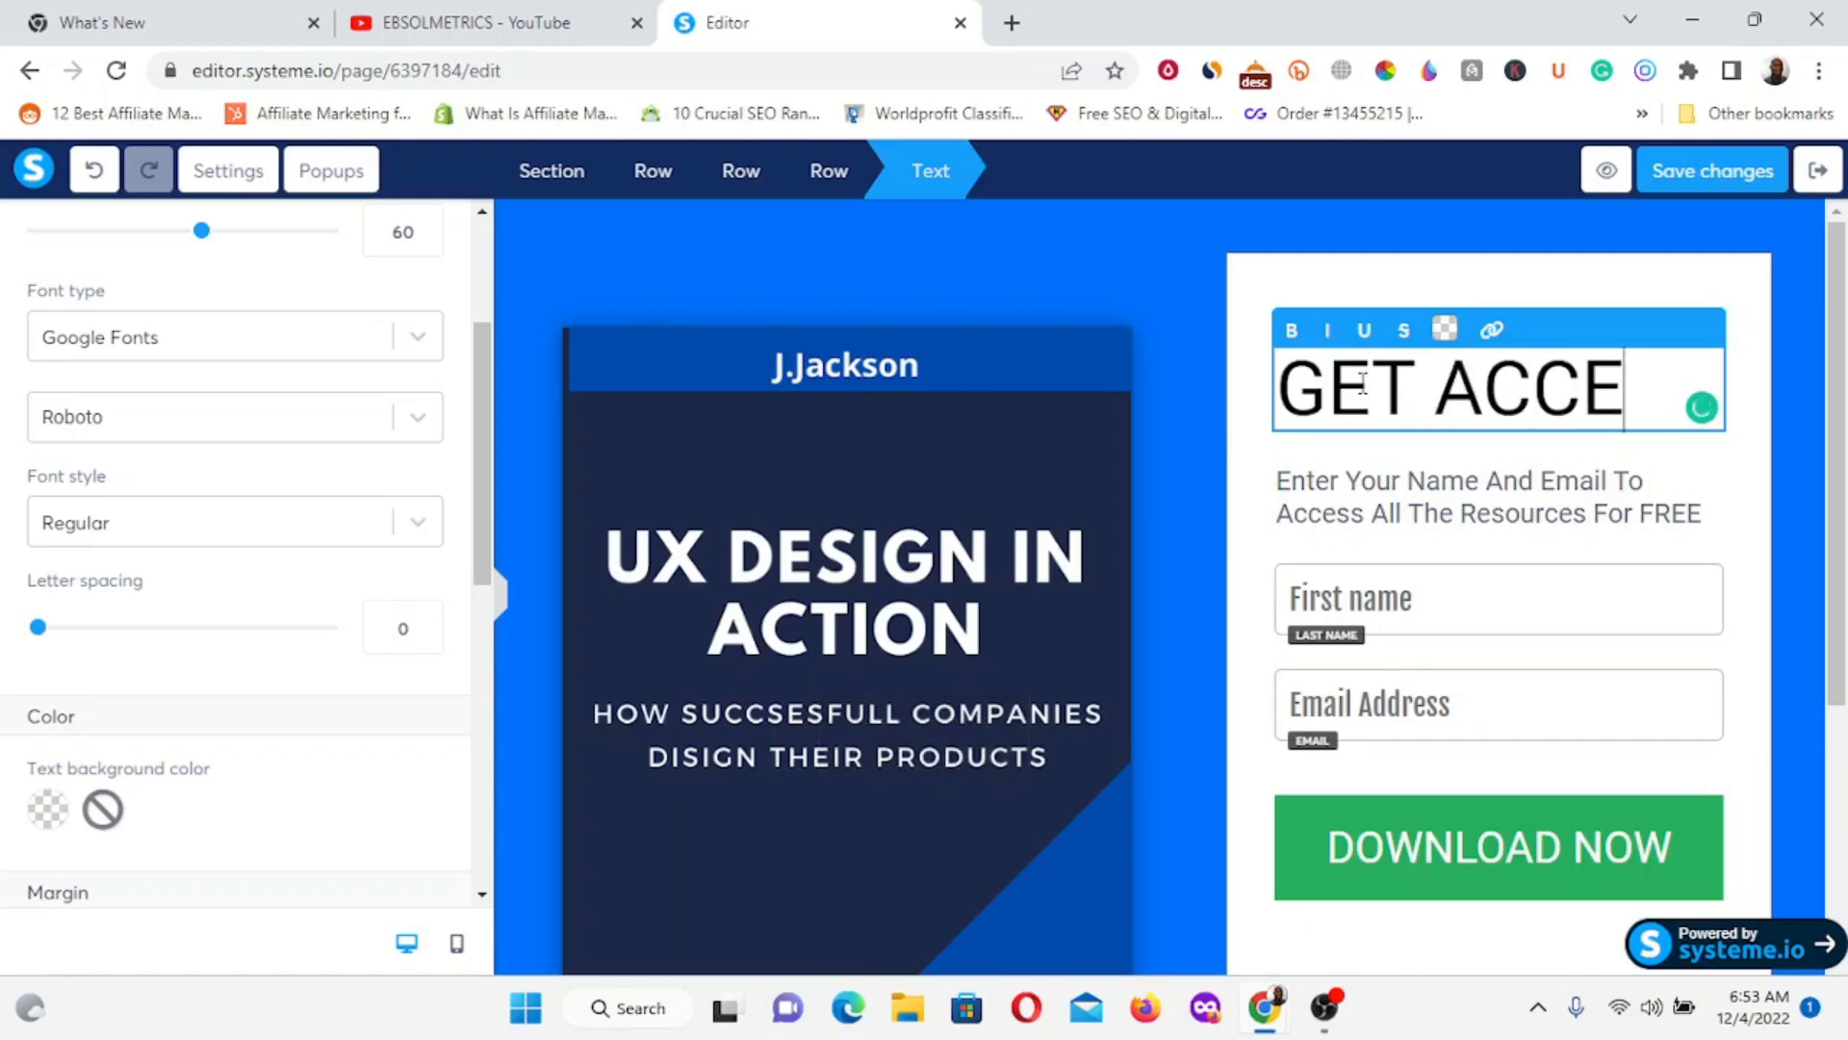
type("ESS")
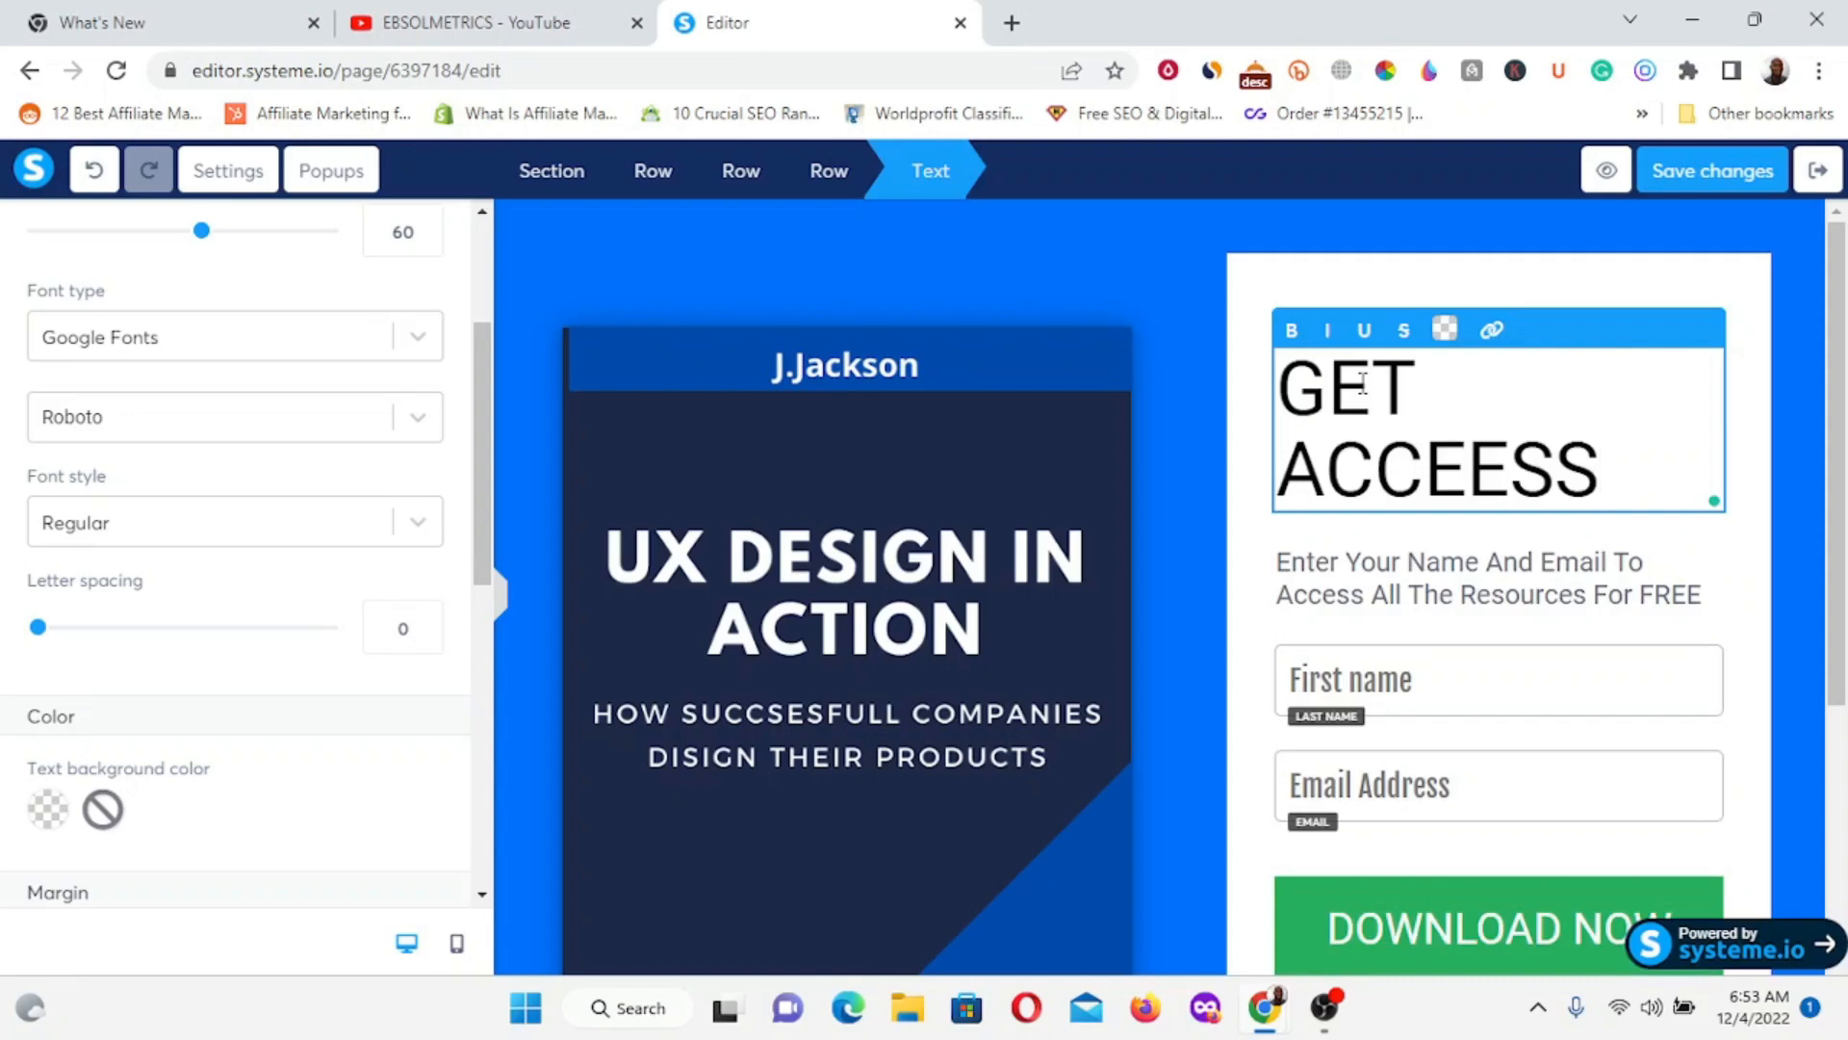
key("Left")
key("Left")
key("BackSpace")
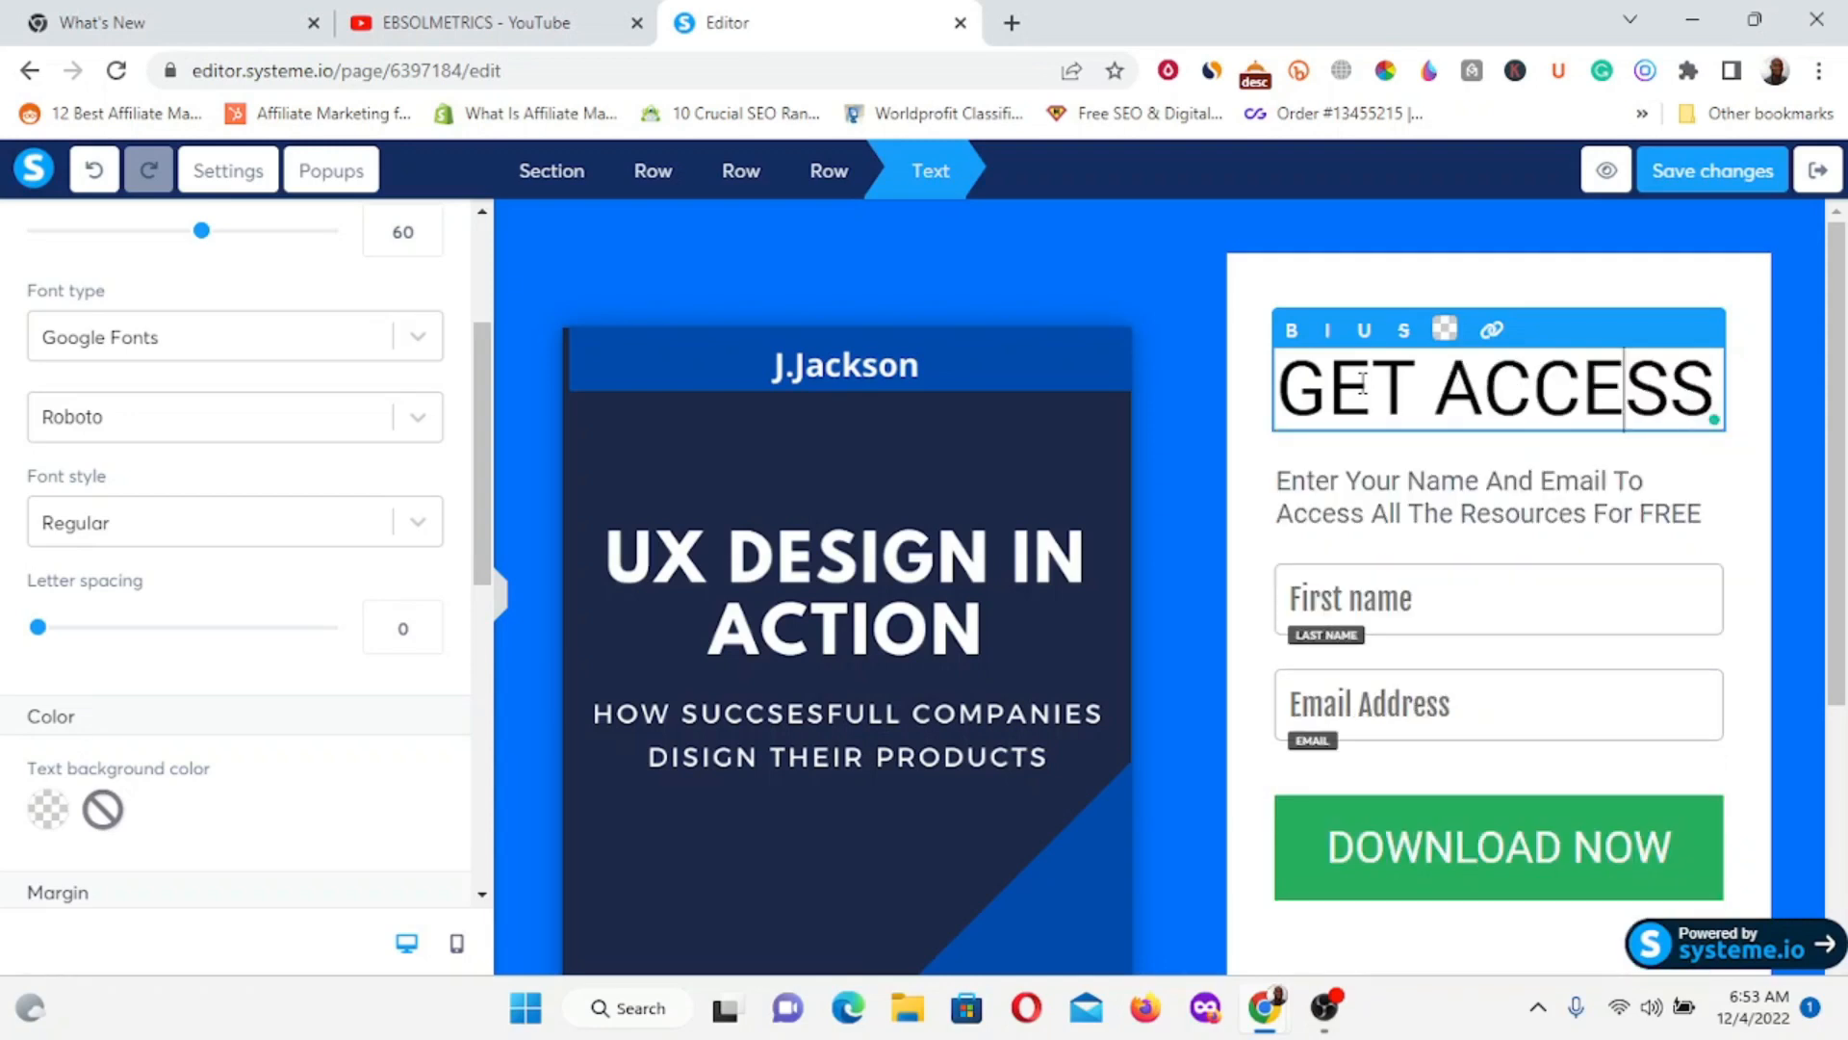
key("Right")
key("Right")
type("TO ")
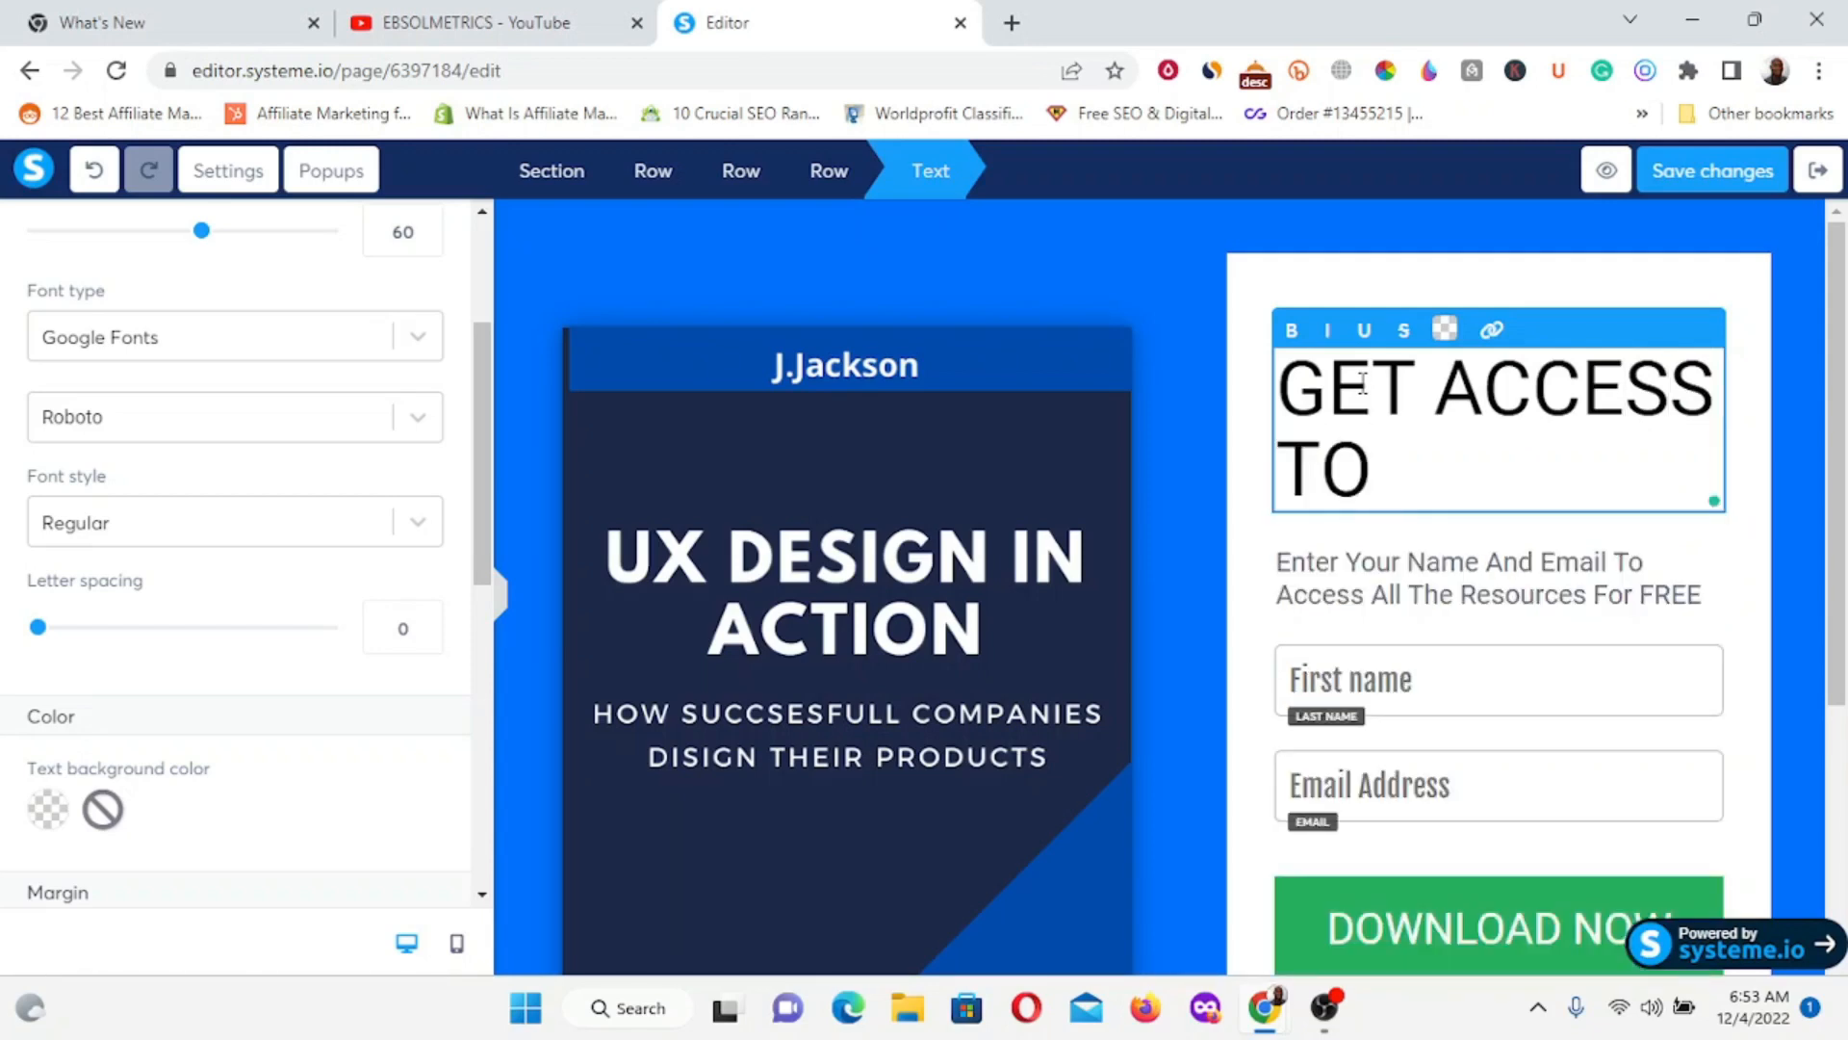
type("BEST ")
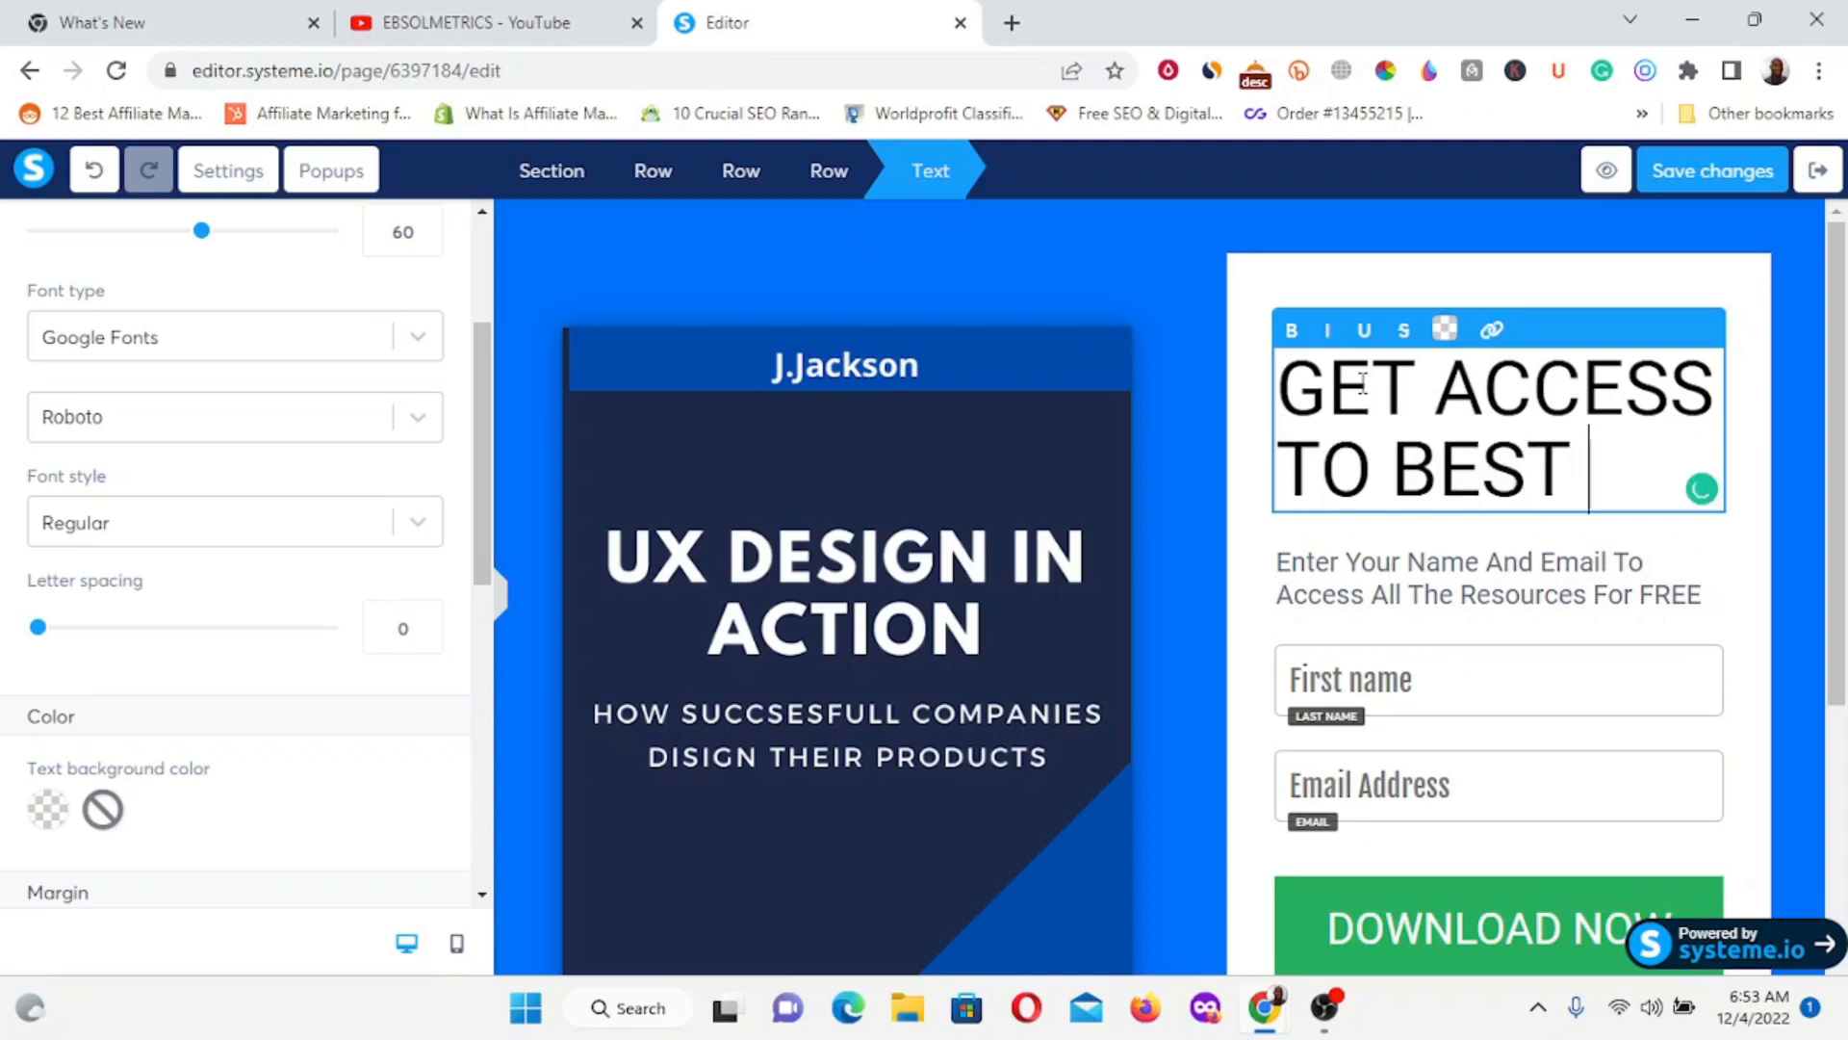
type("15 WE")
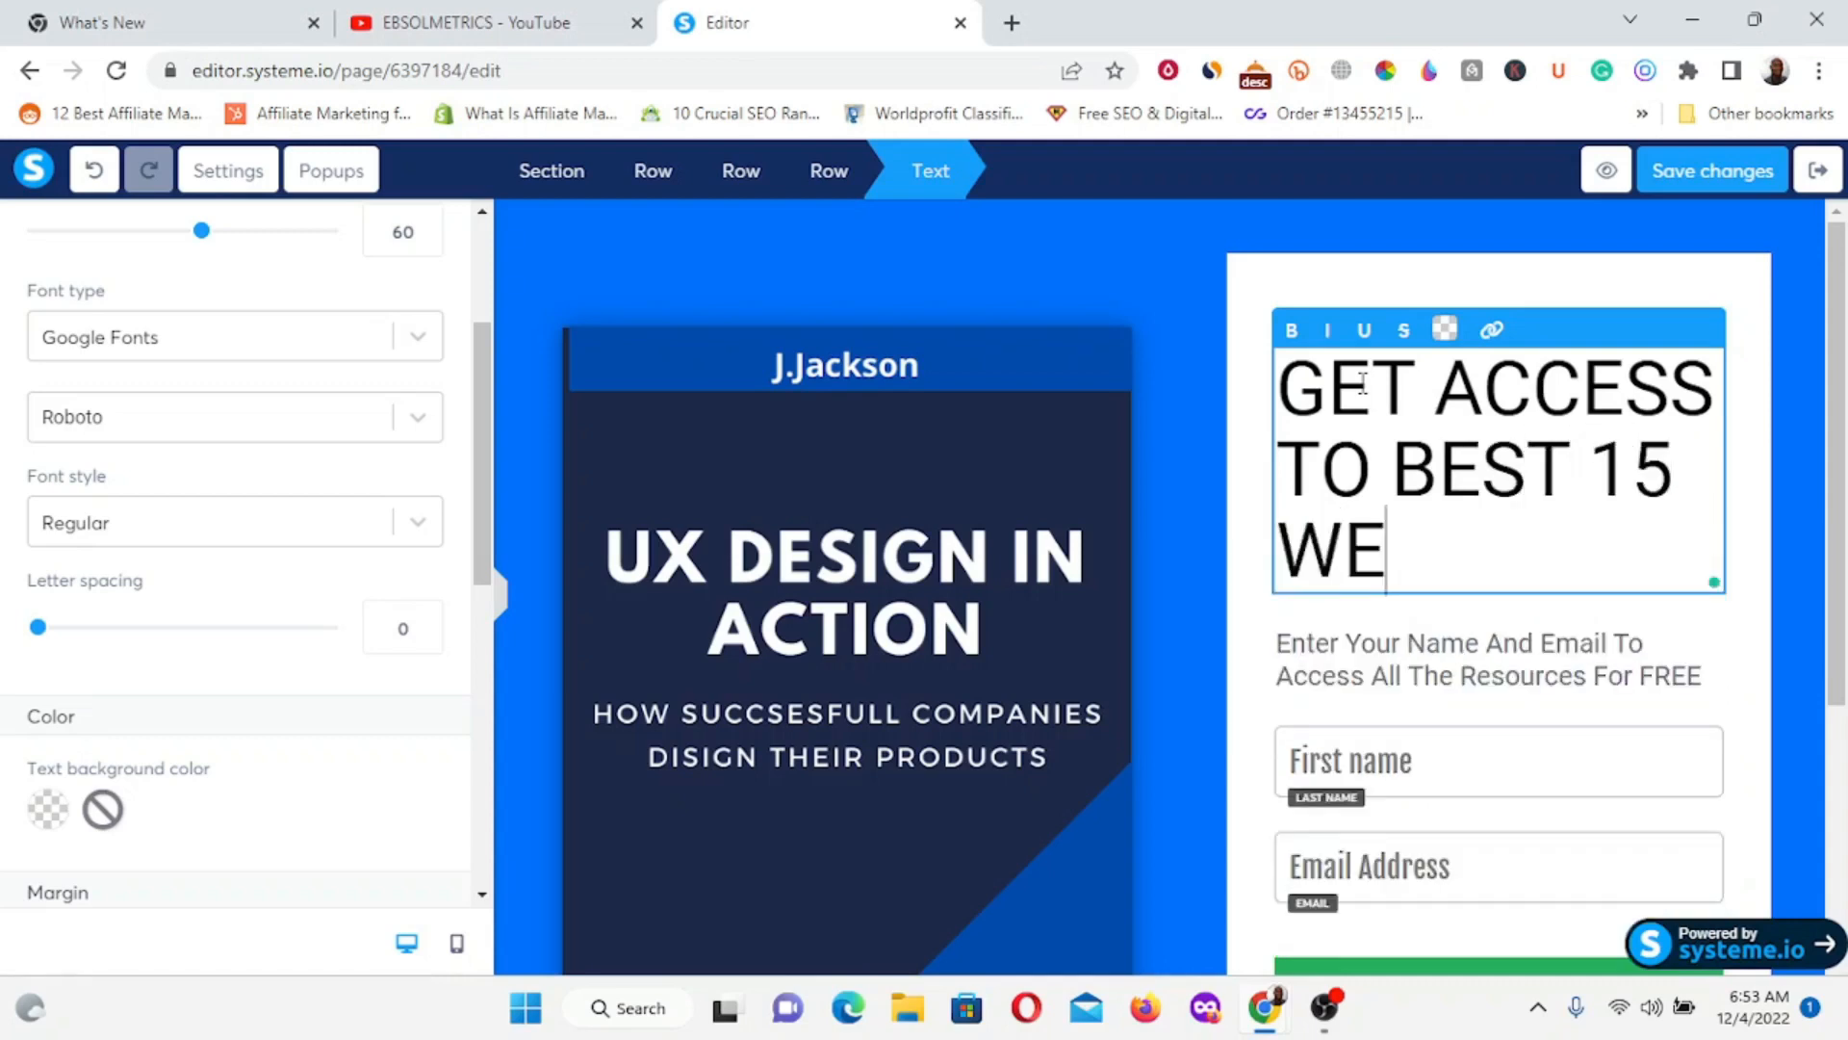
type("IG")
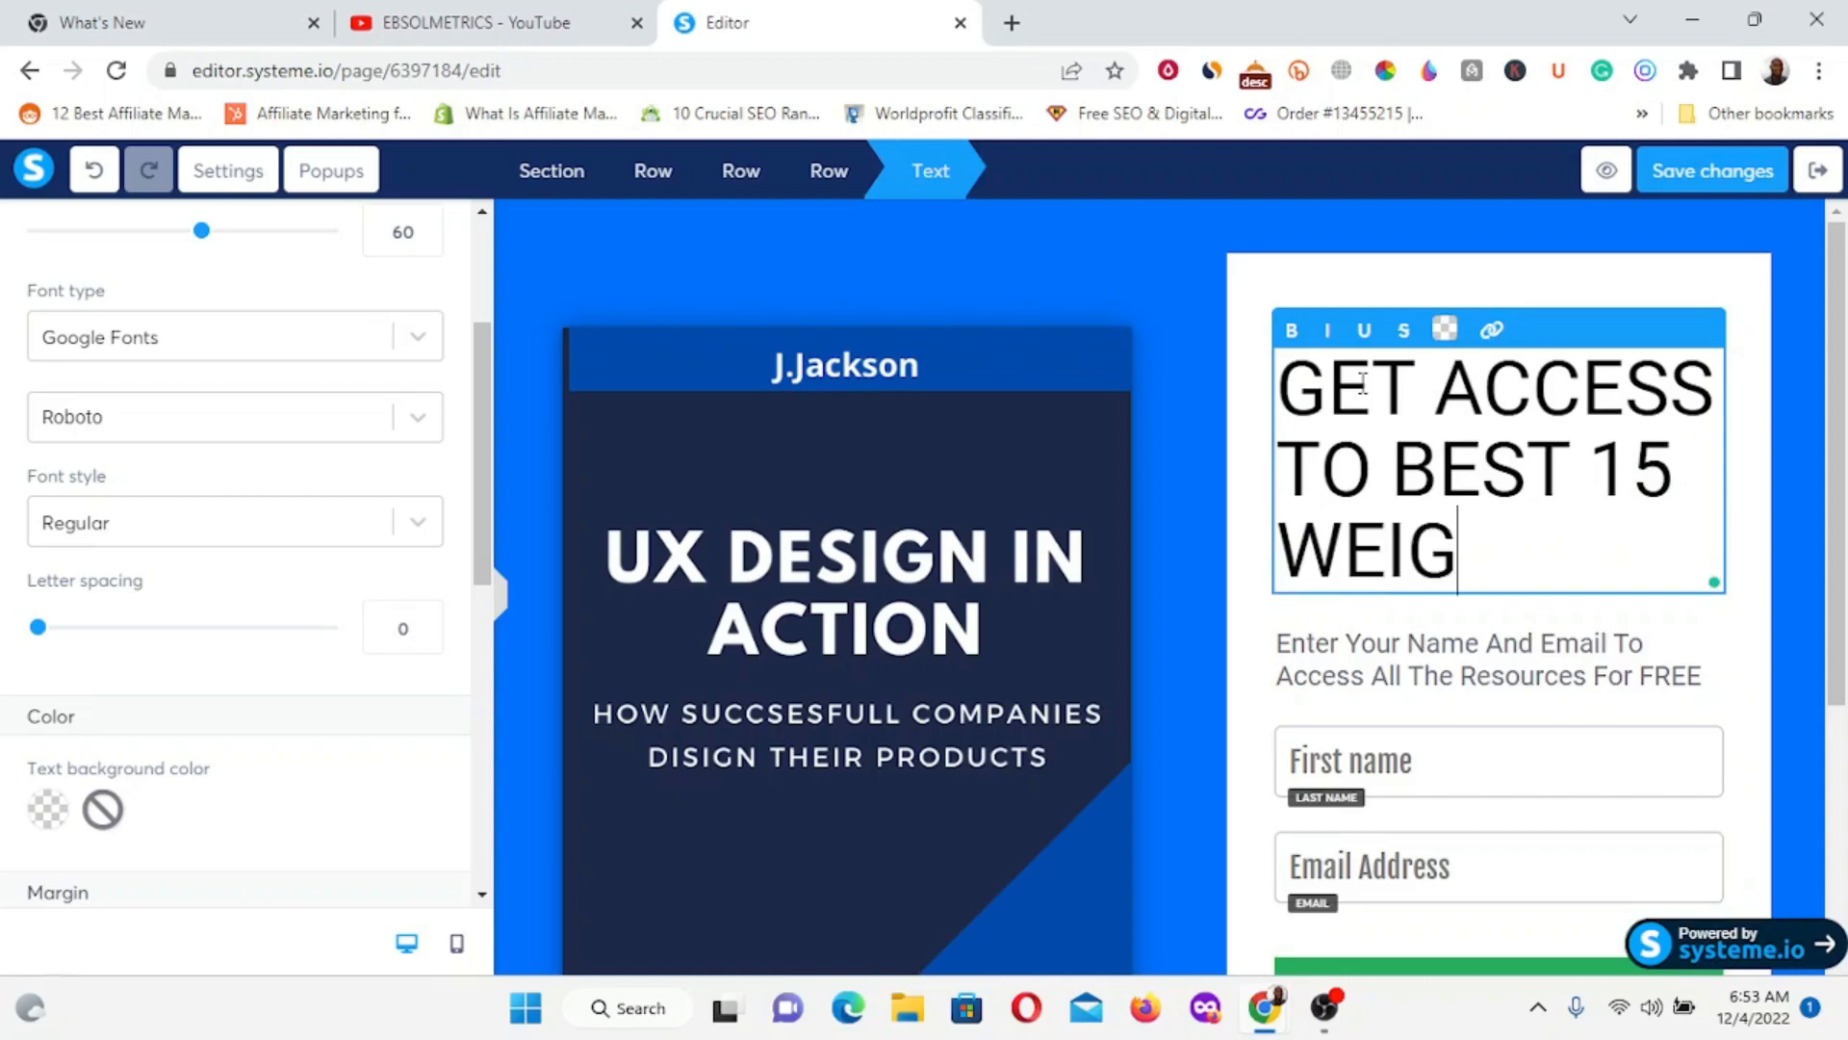
type("HT ")
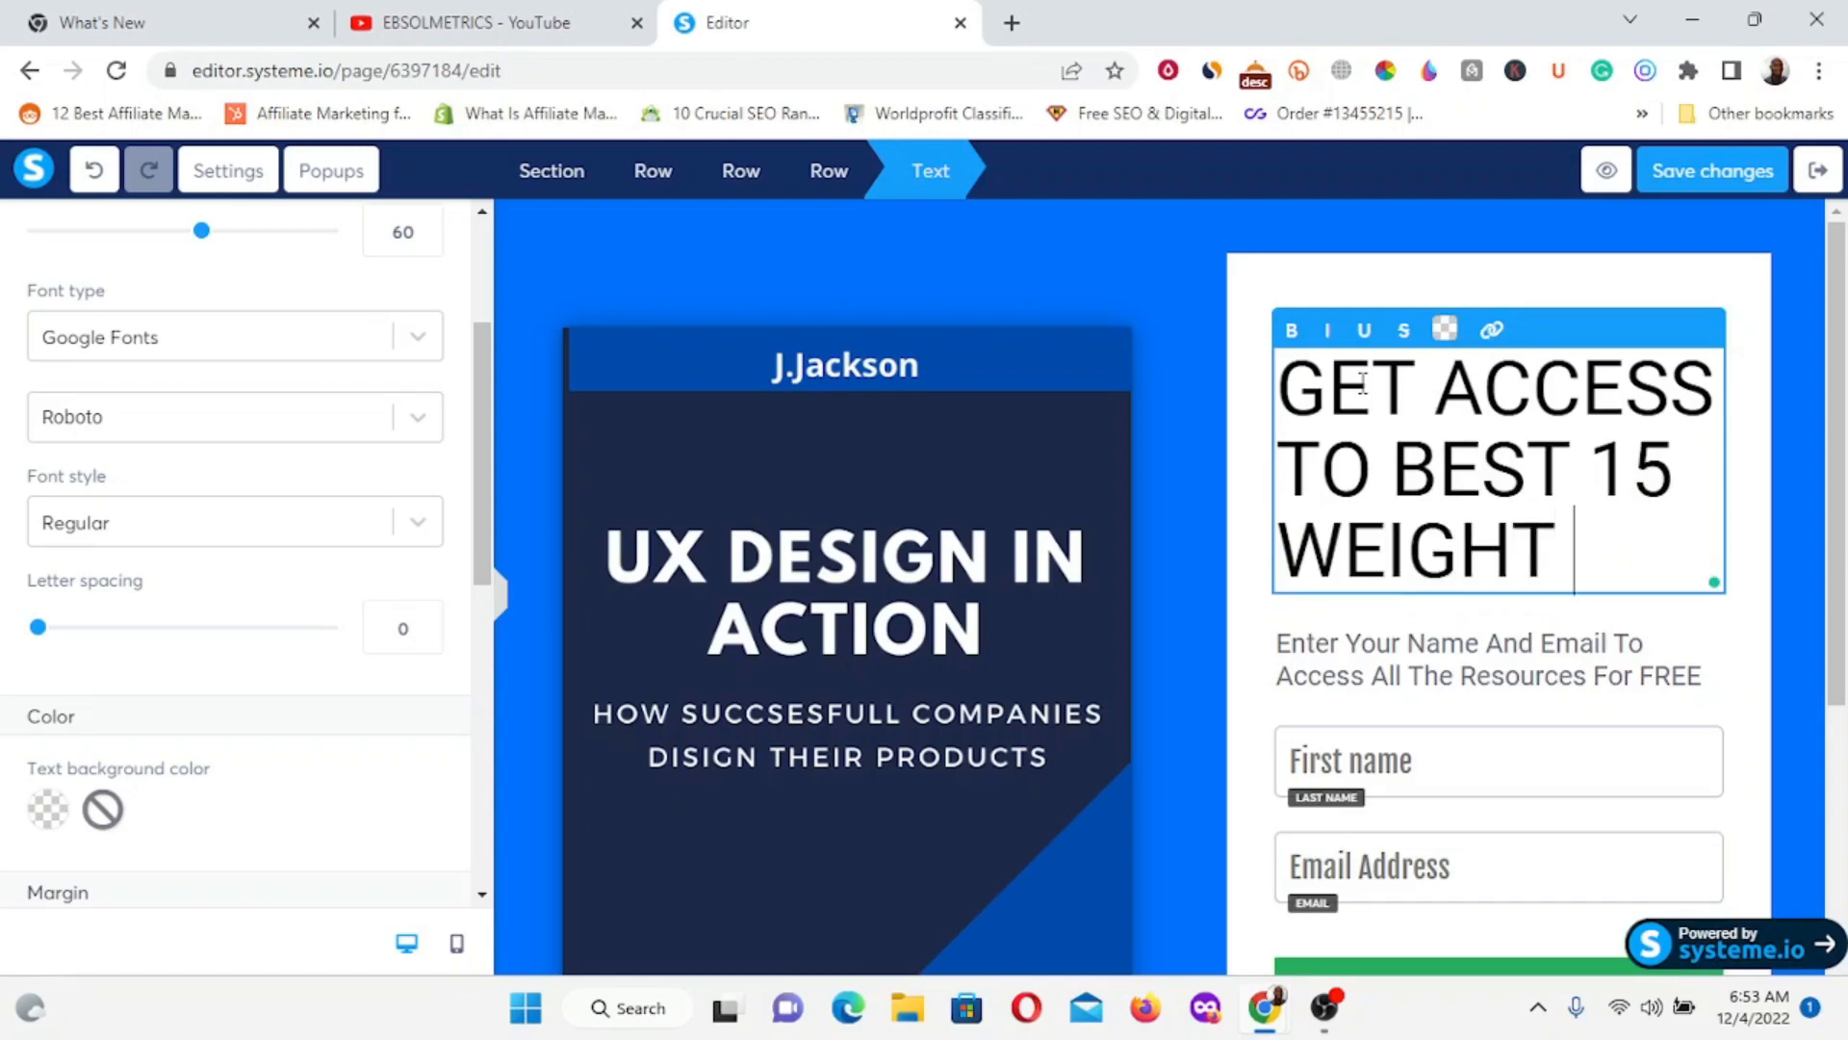
type("LOSS")
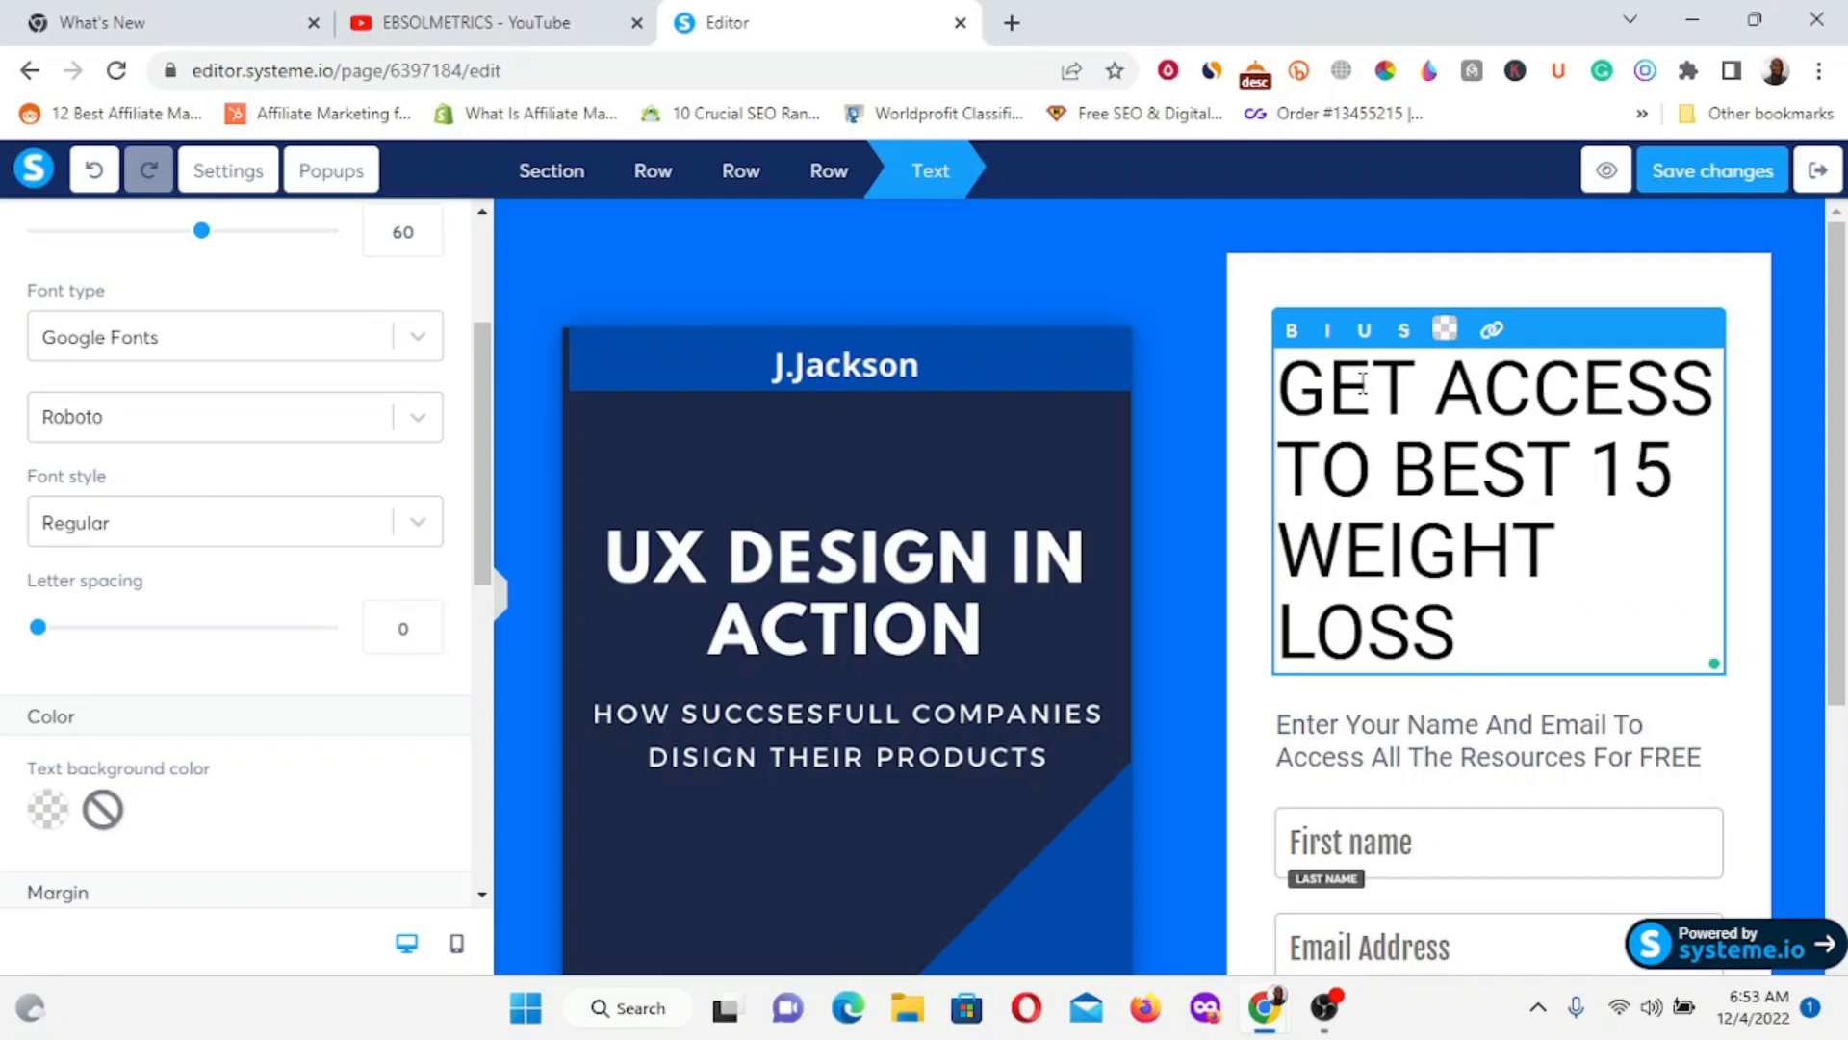
type(" EBOOK")
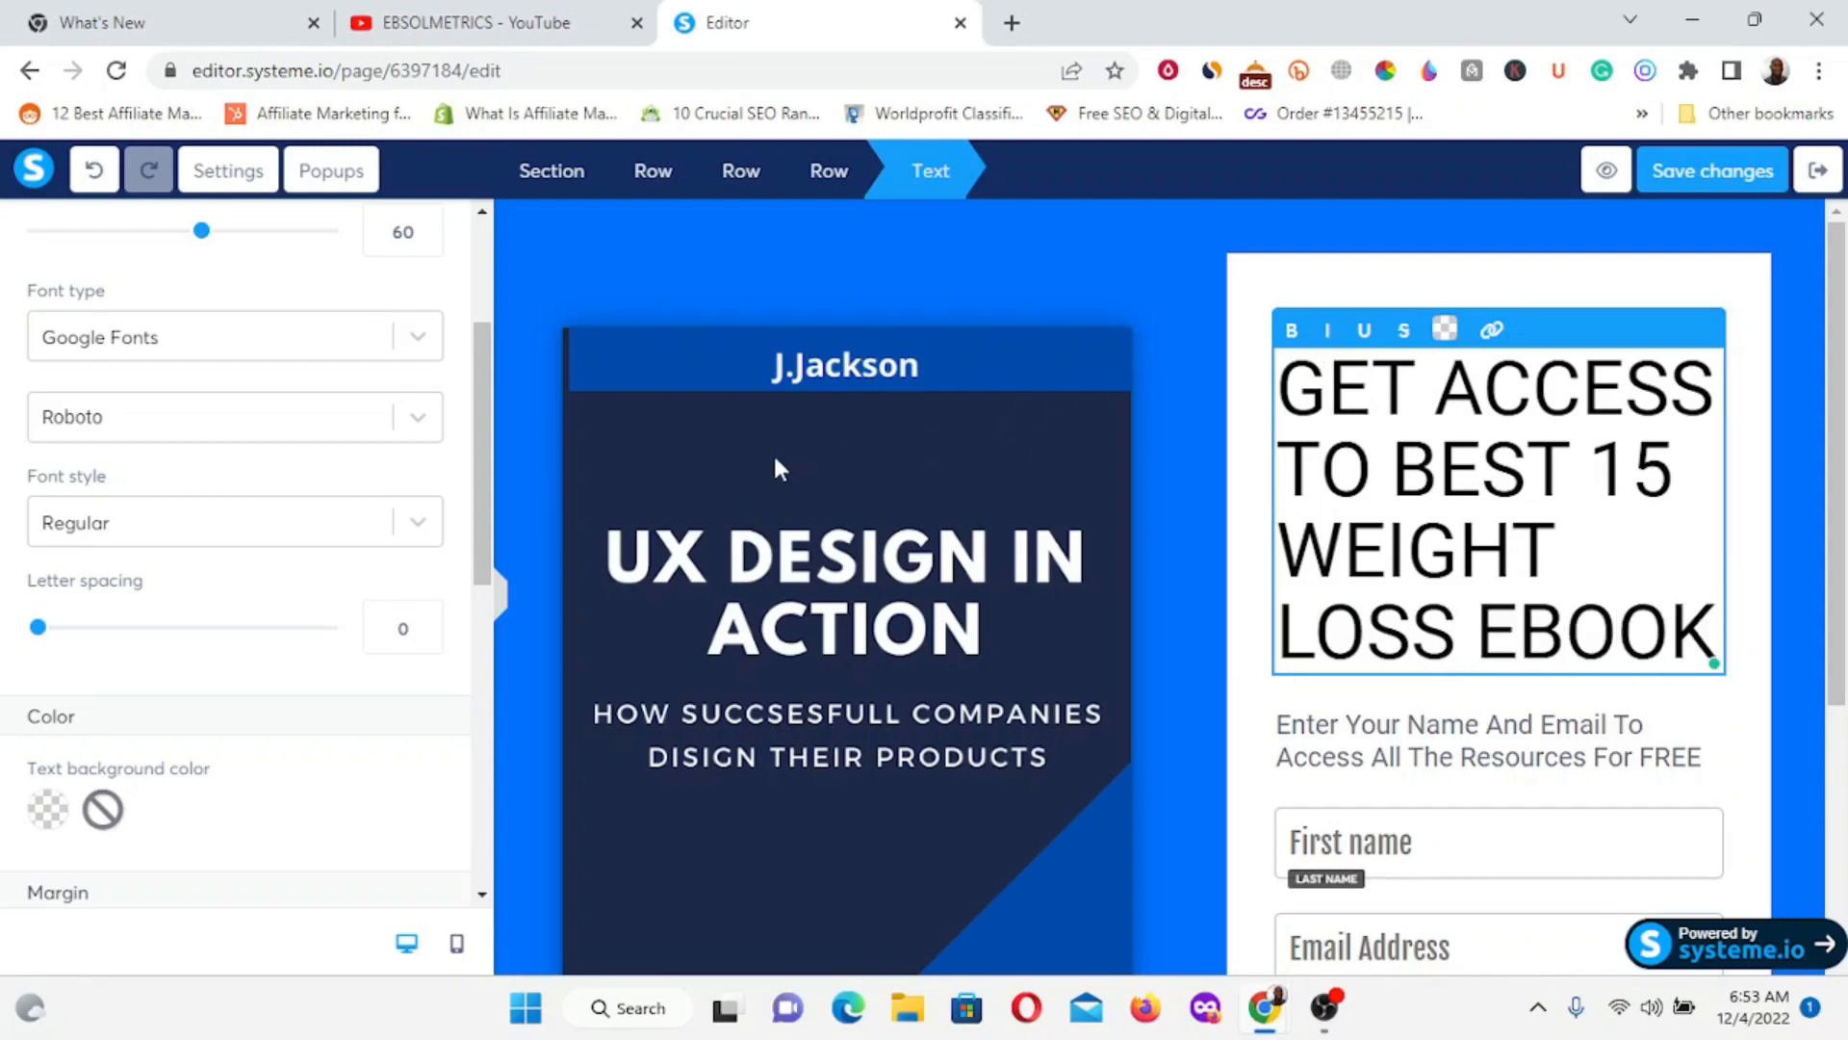
left_click(617, 229)
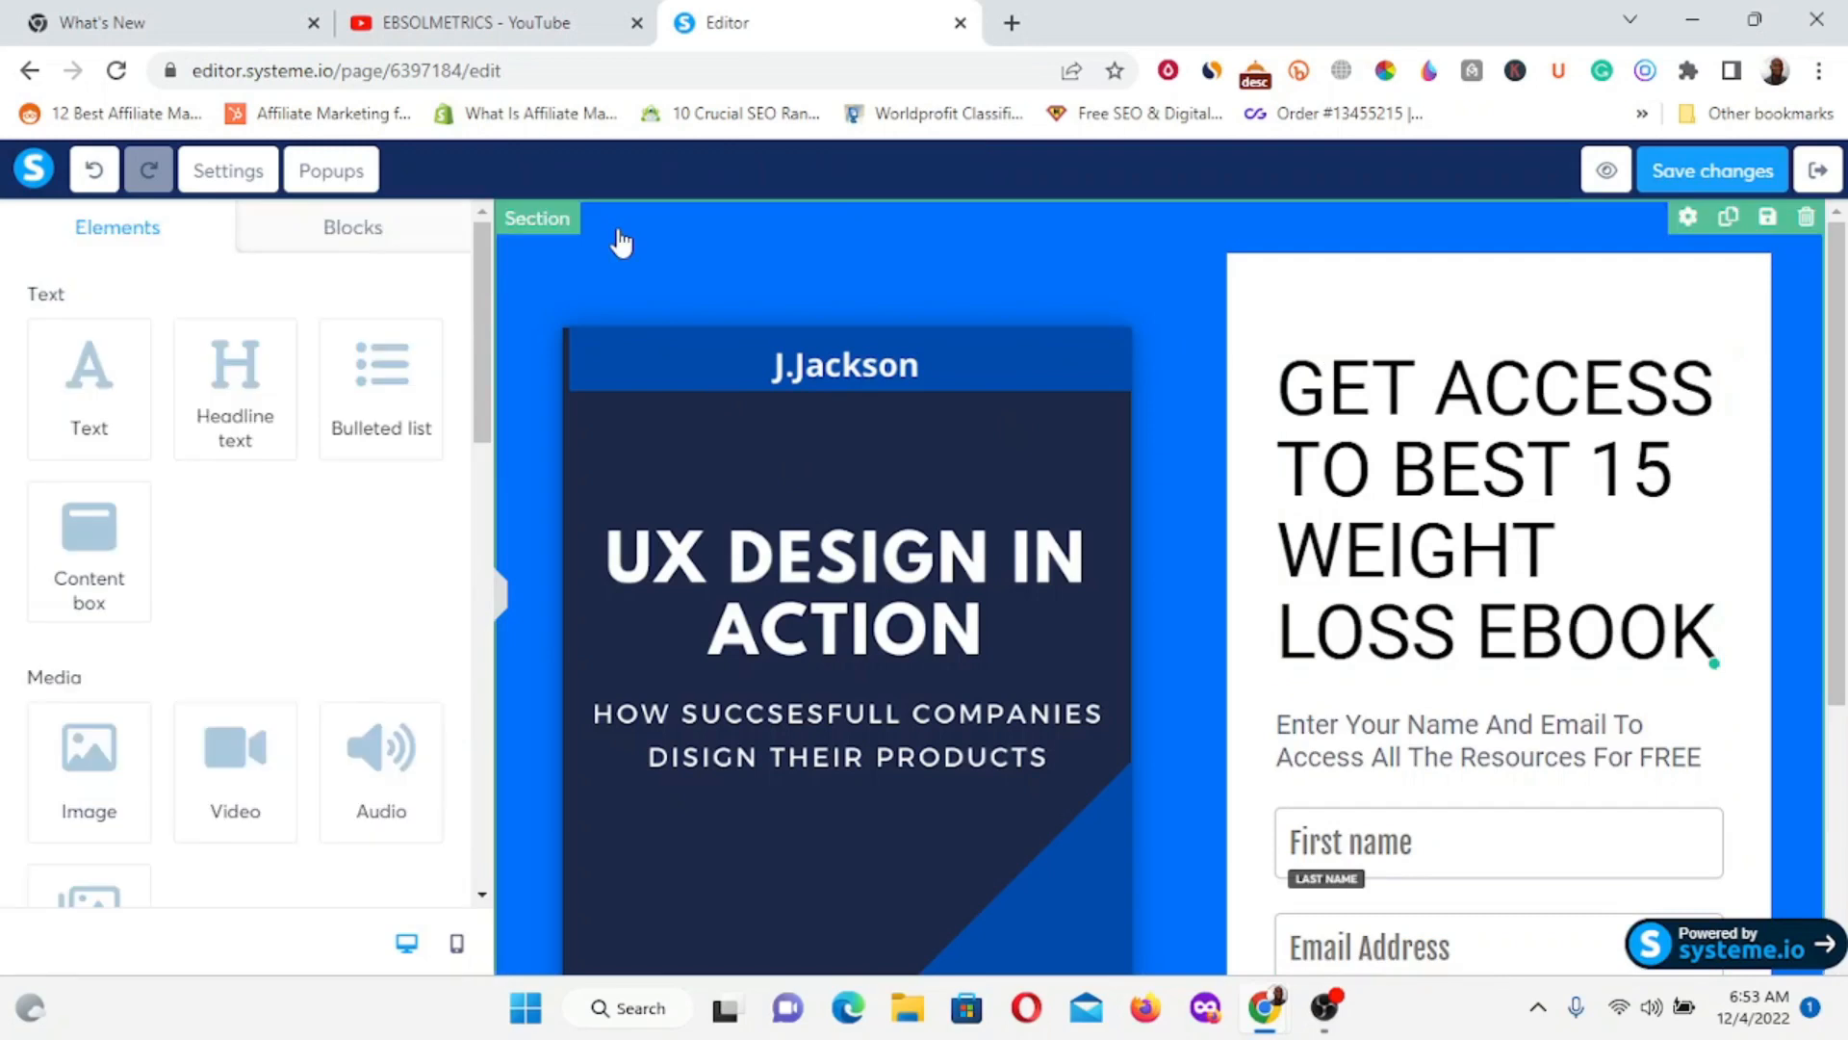
Replace the whole headline with 'BEST 15 WEIGHT LOSS TIPS'.
left_click(1437, 462)
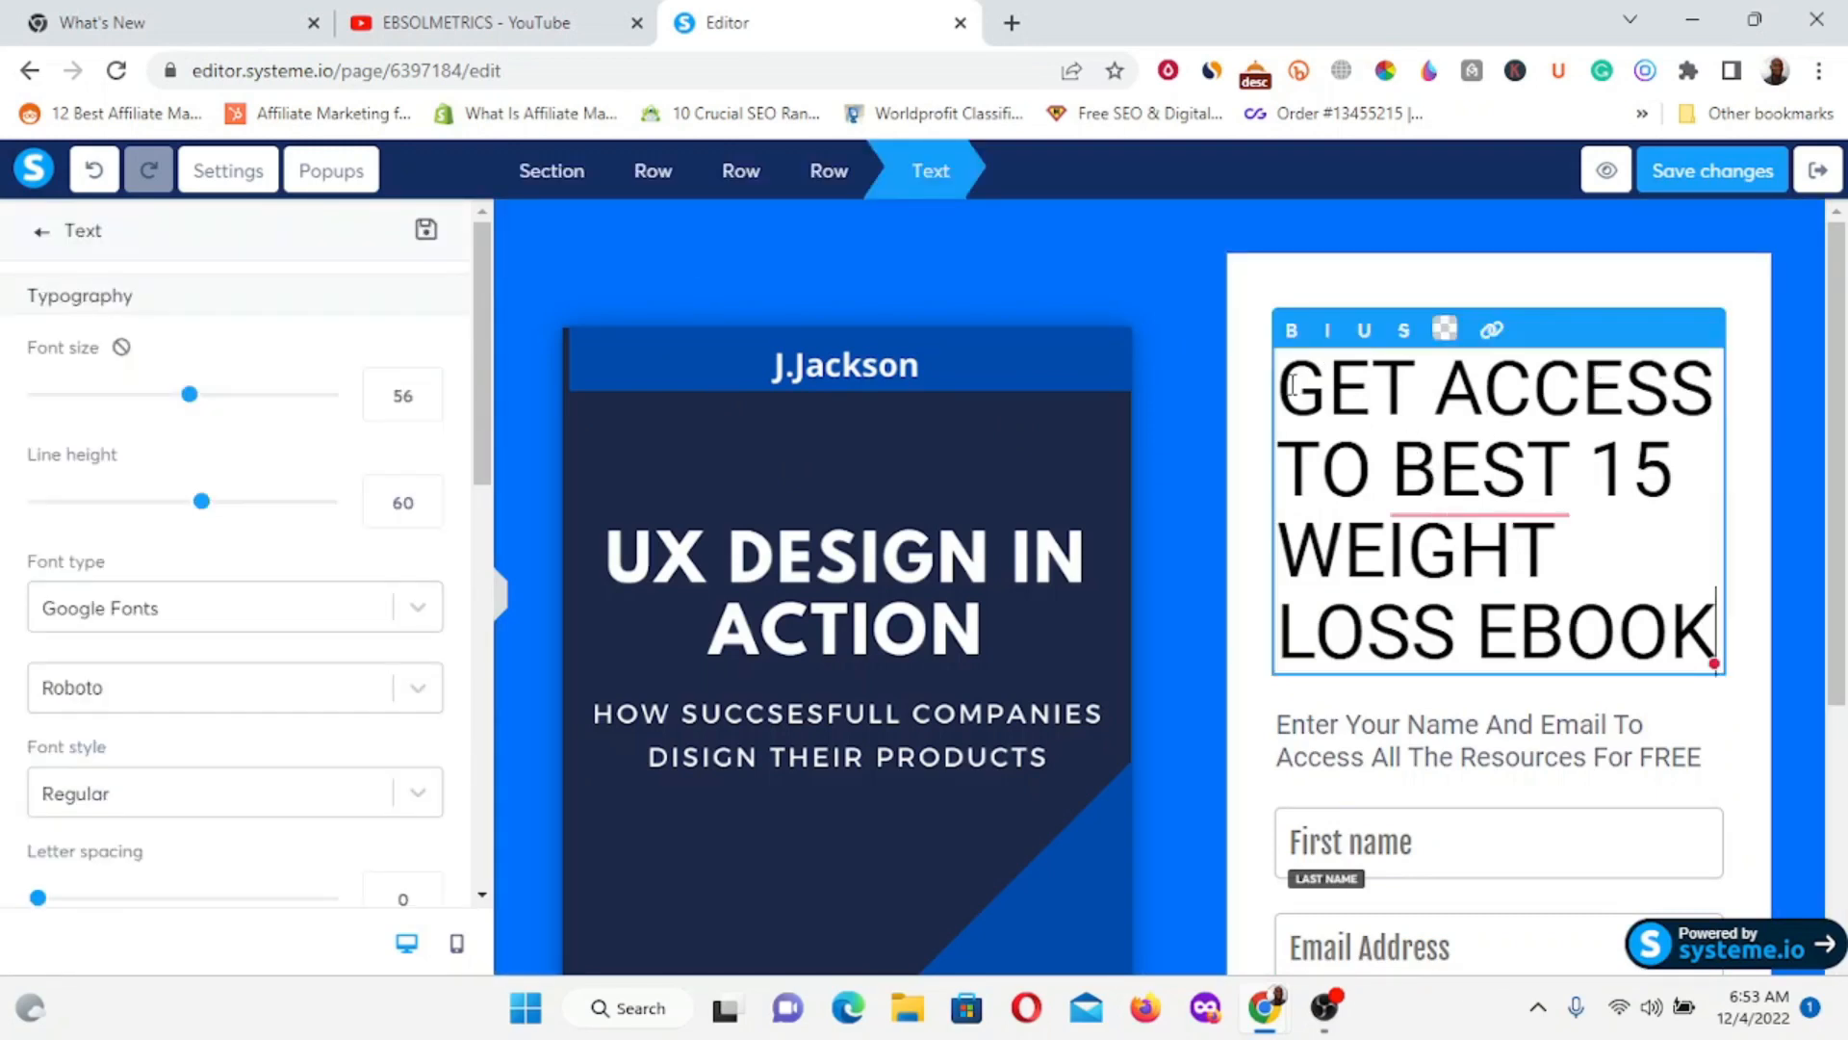
left_click_drag(1278, 385, 1741, 634)
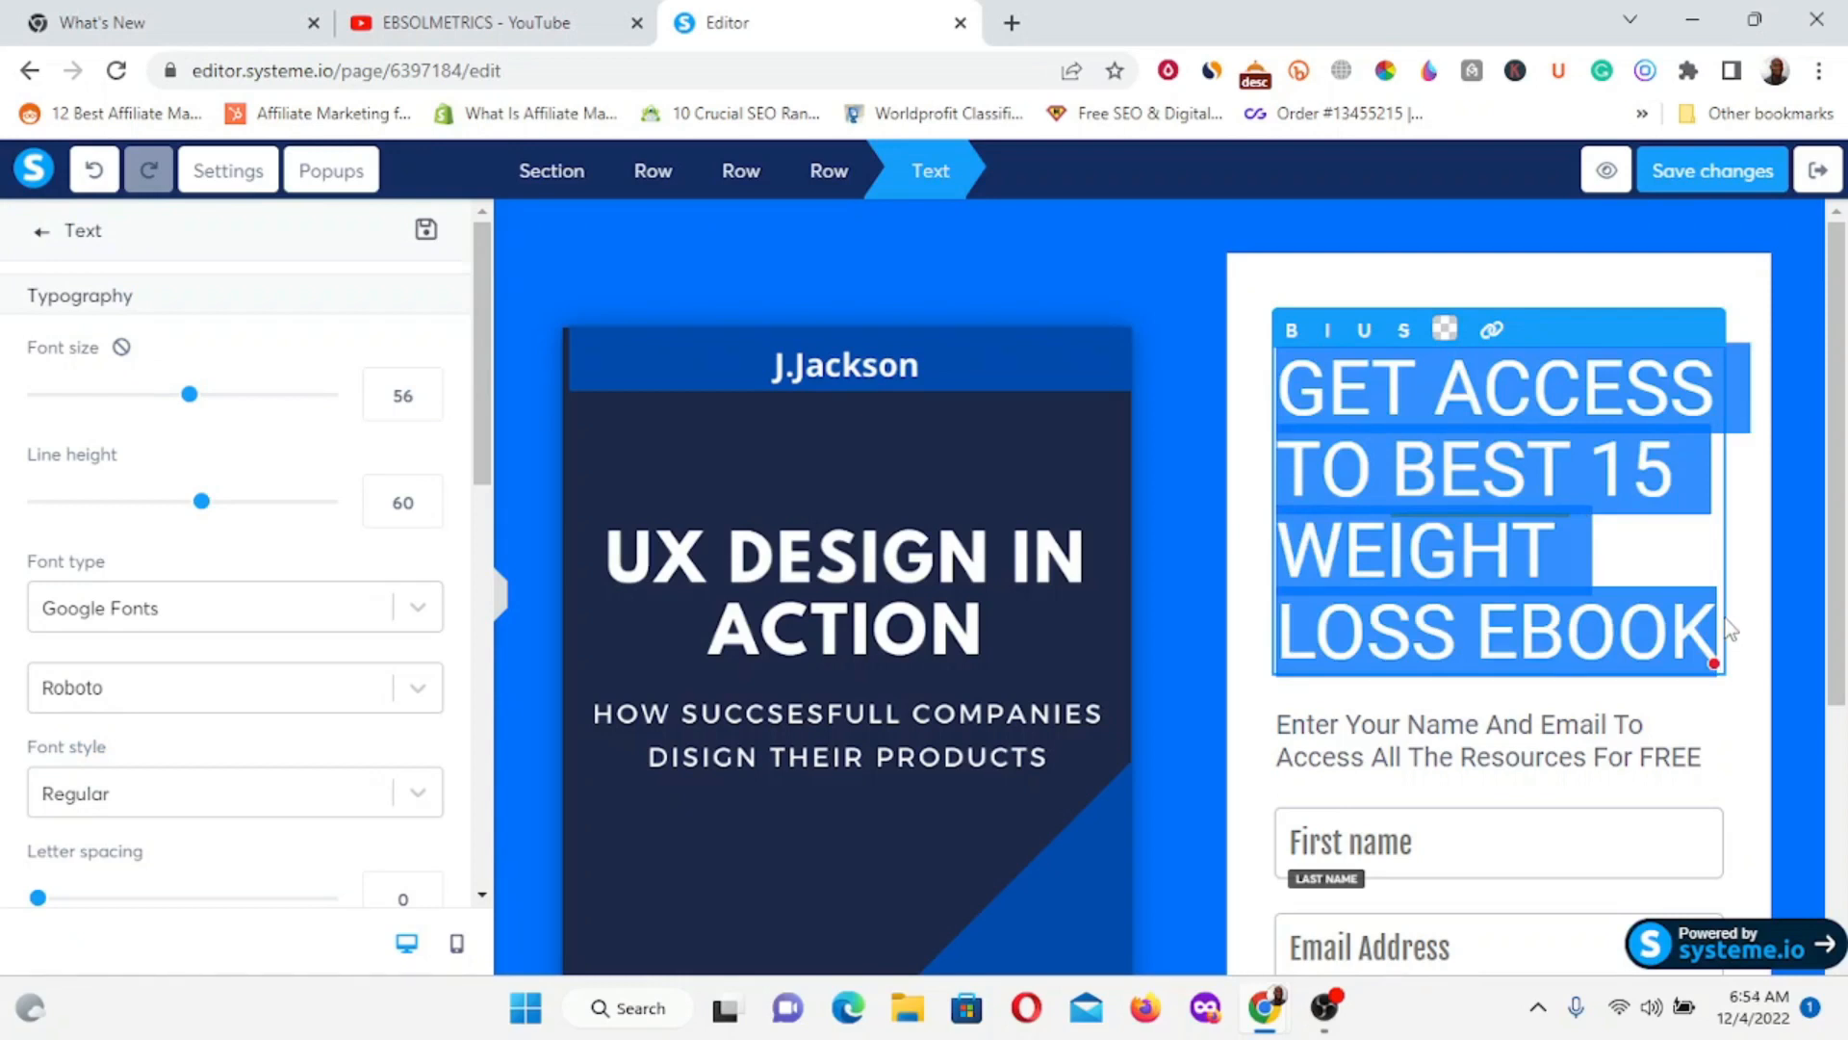
type("BEST")
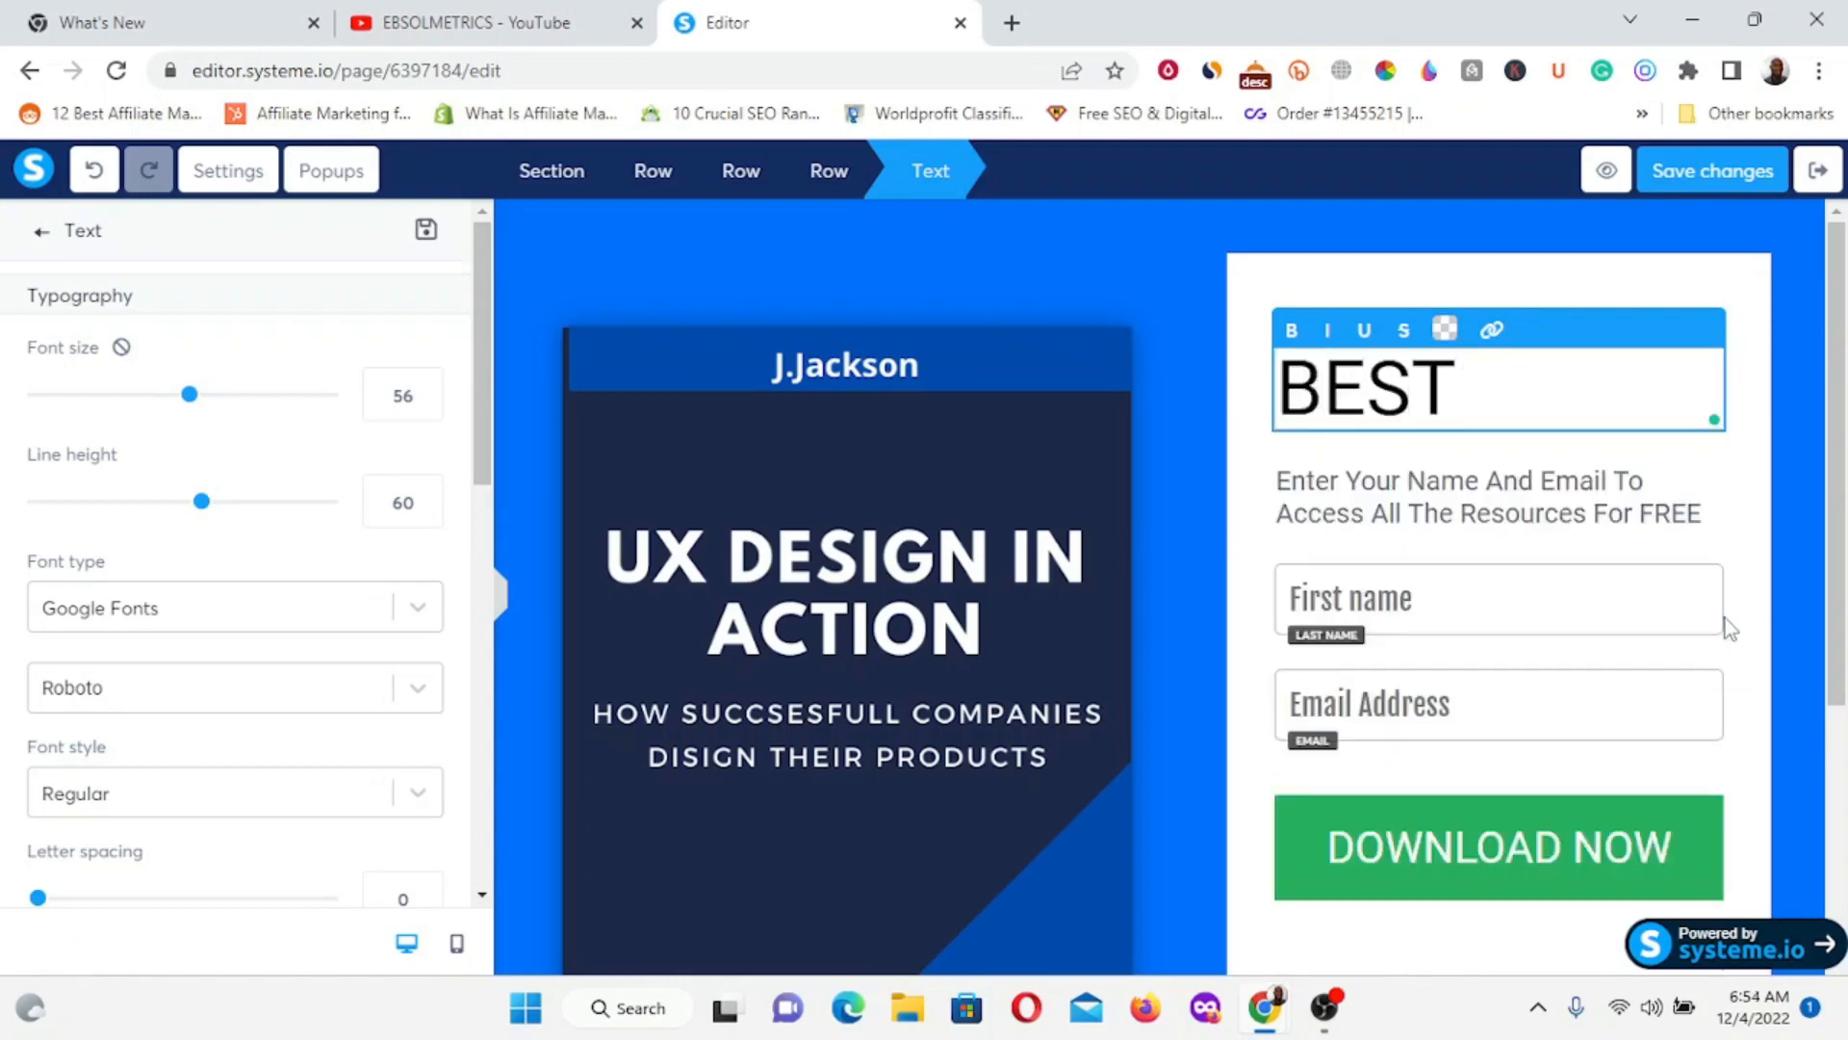
type(" 15")
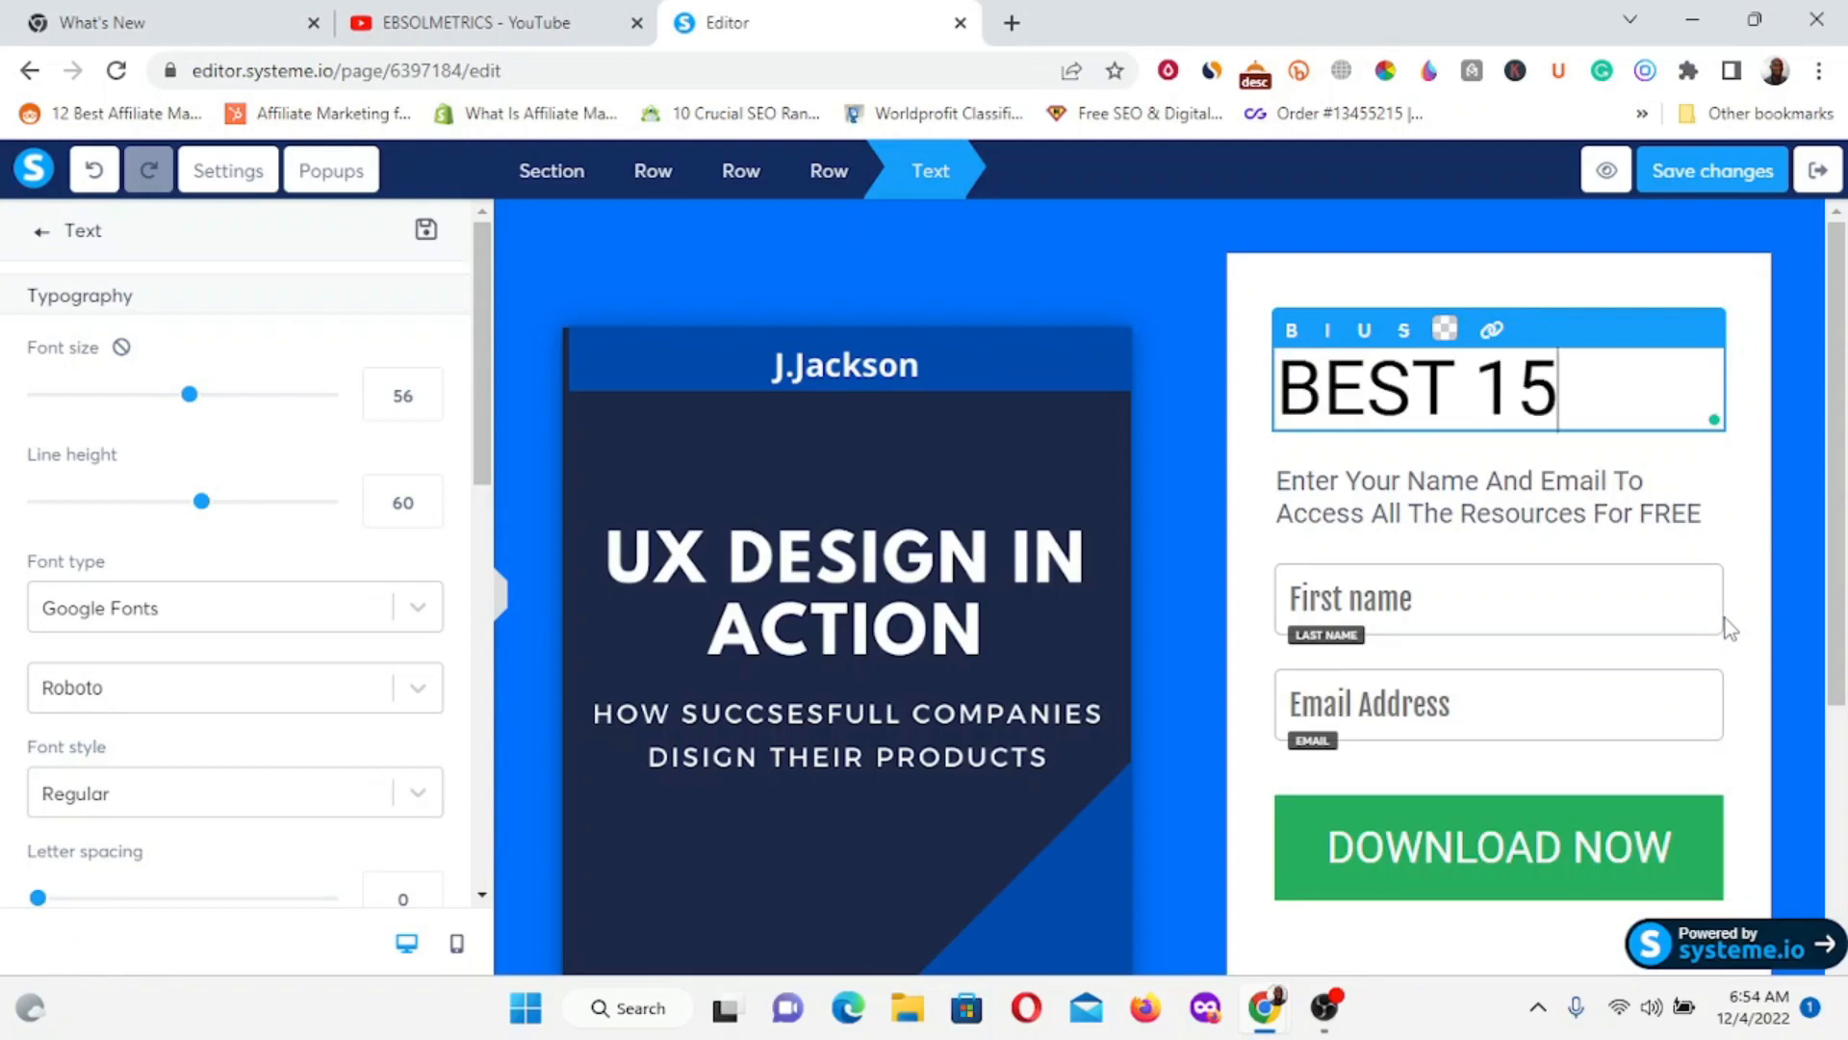
type(" WEI")
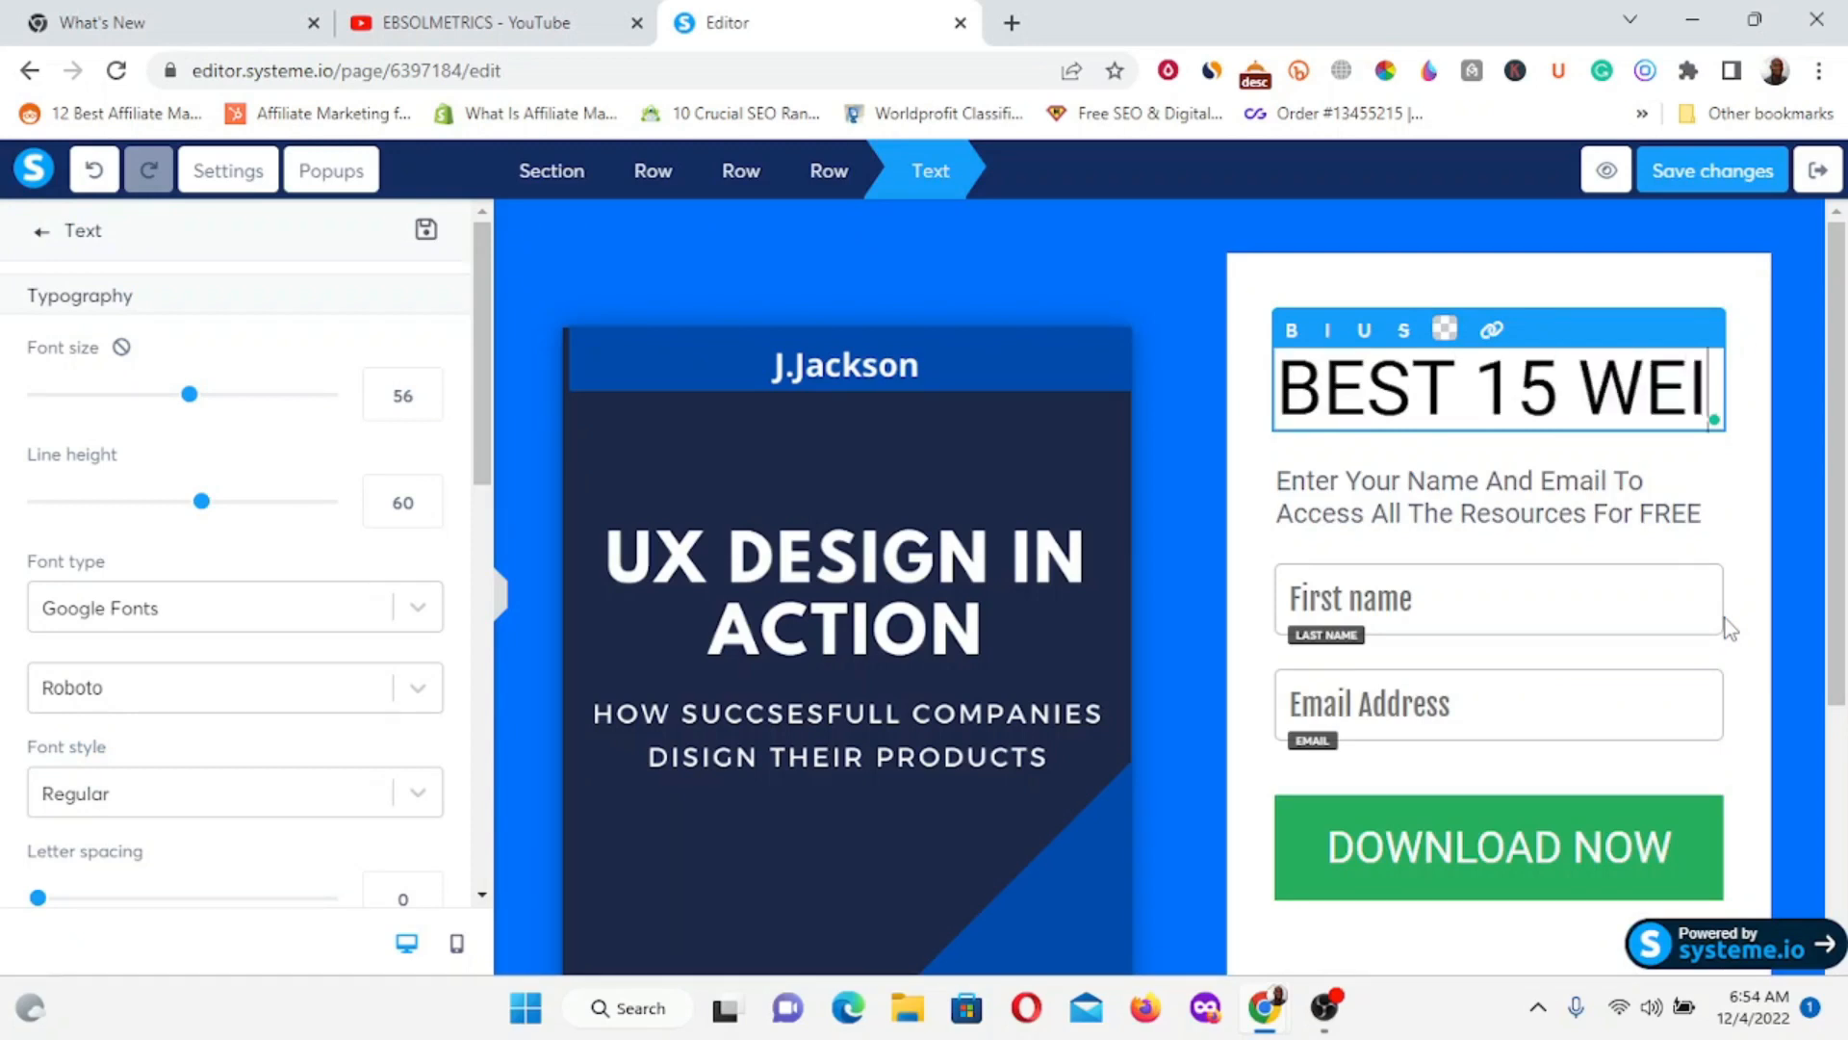
type("GHT LOS")
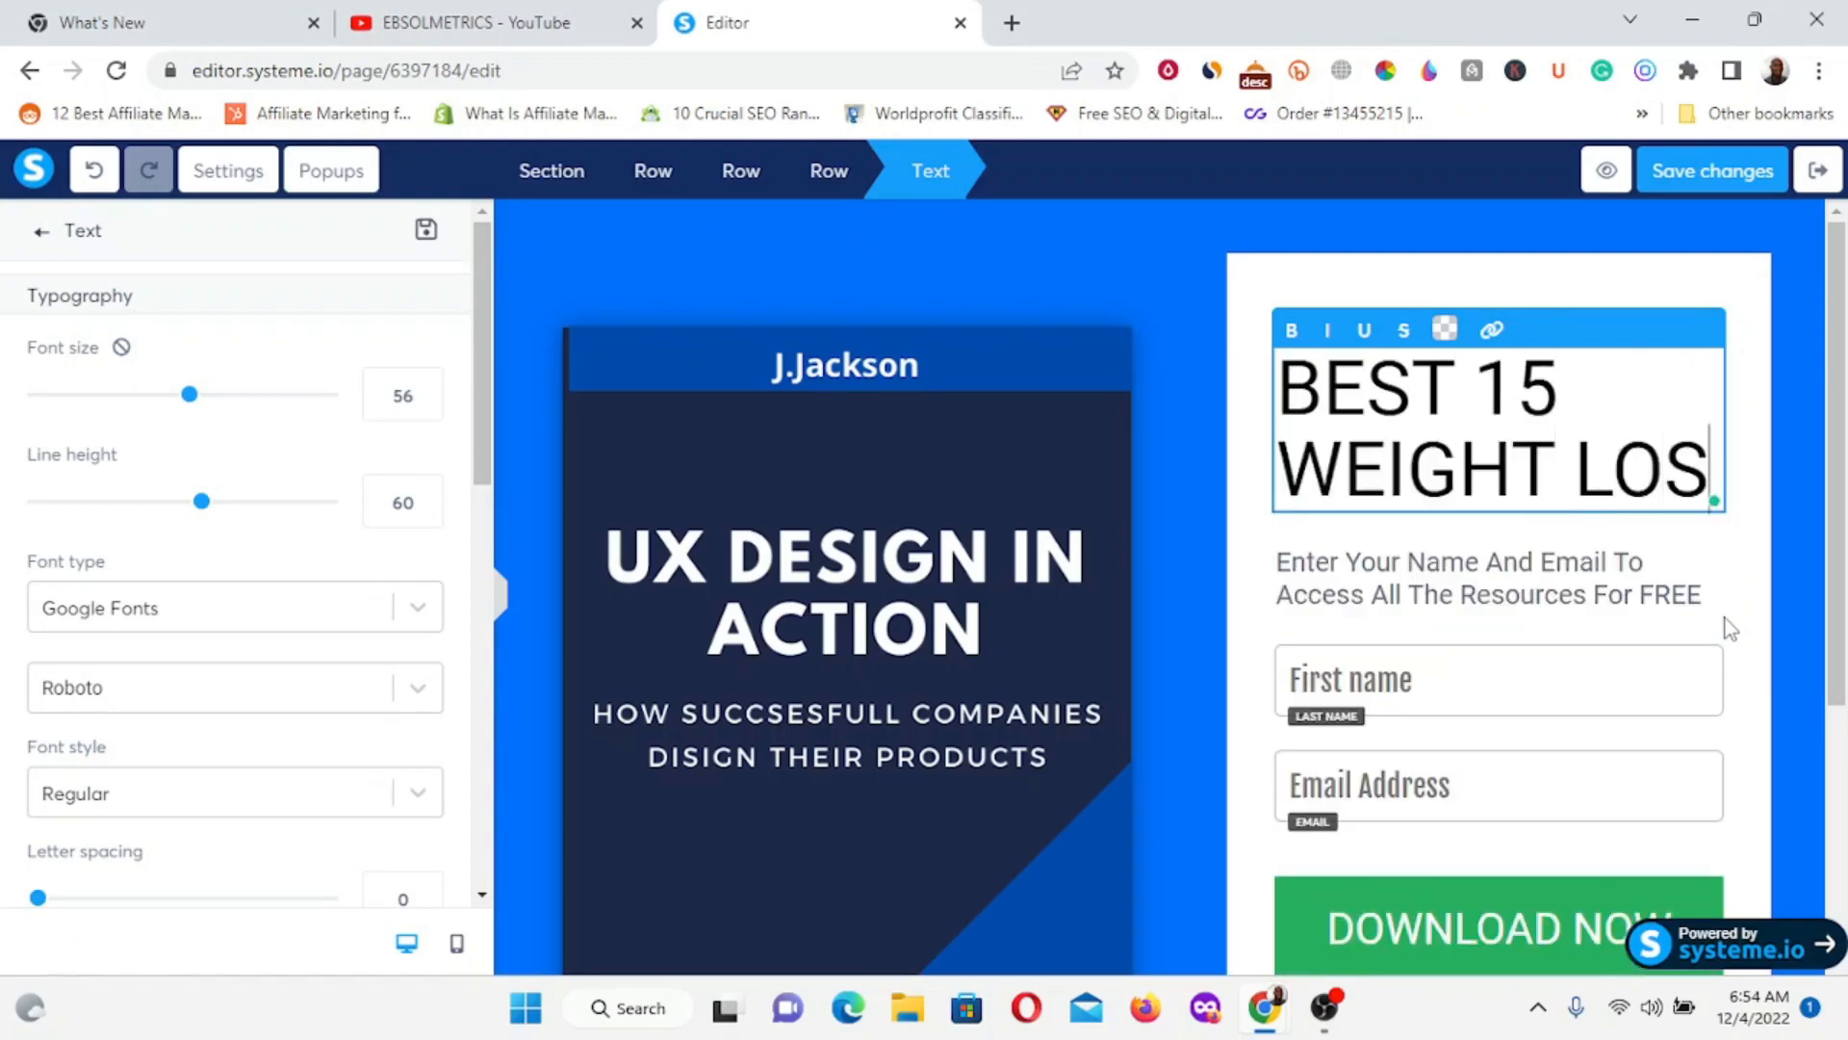
type("S TIPS")
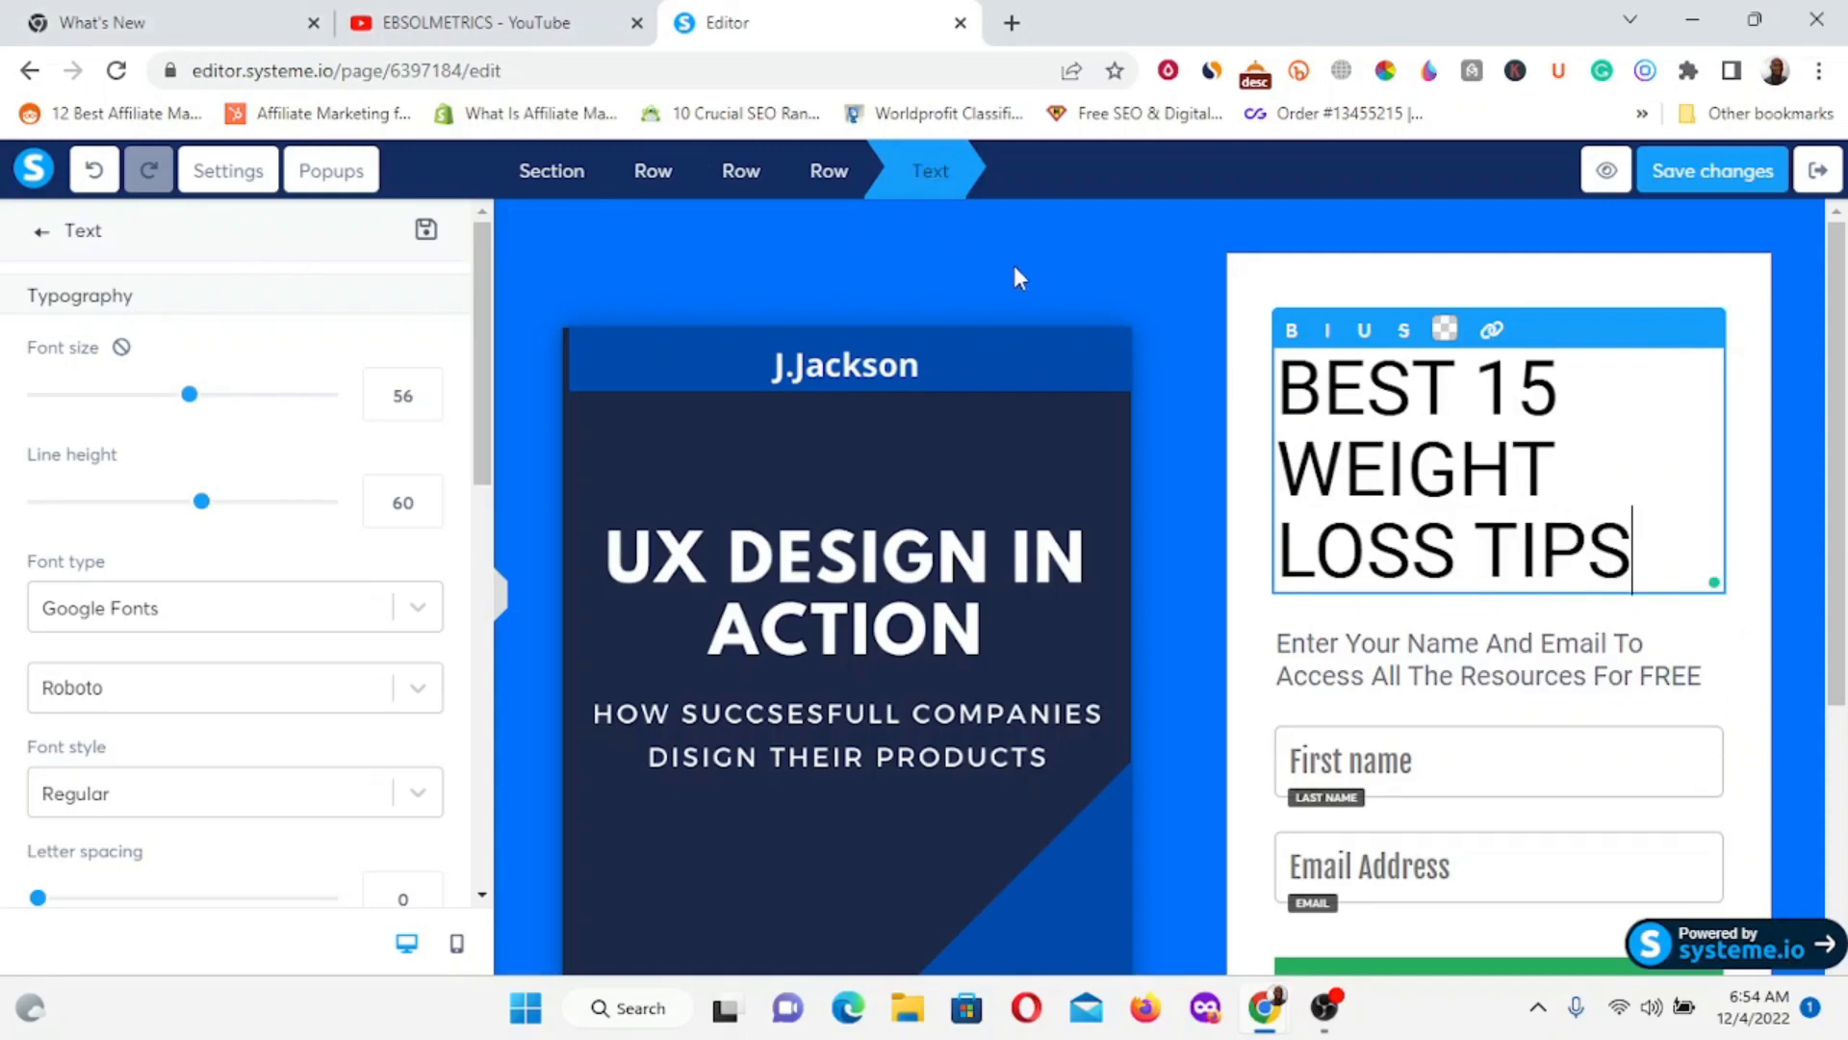
left_click(1066, 253)
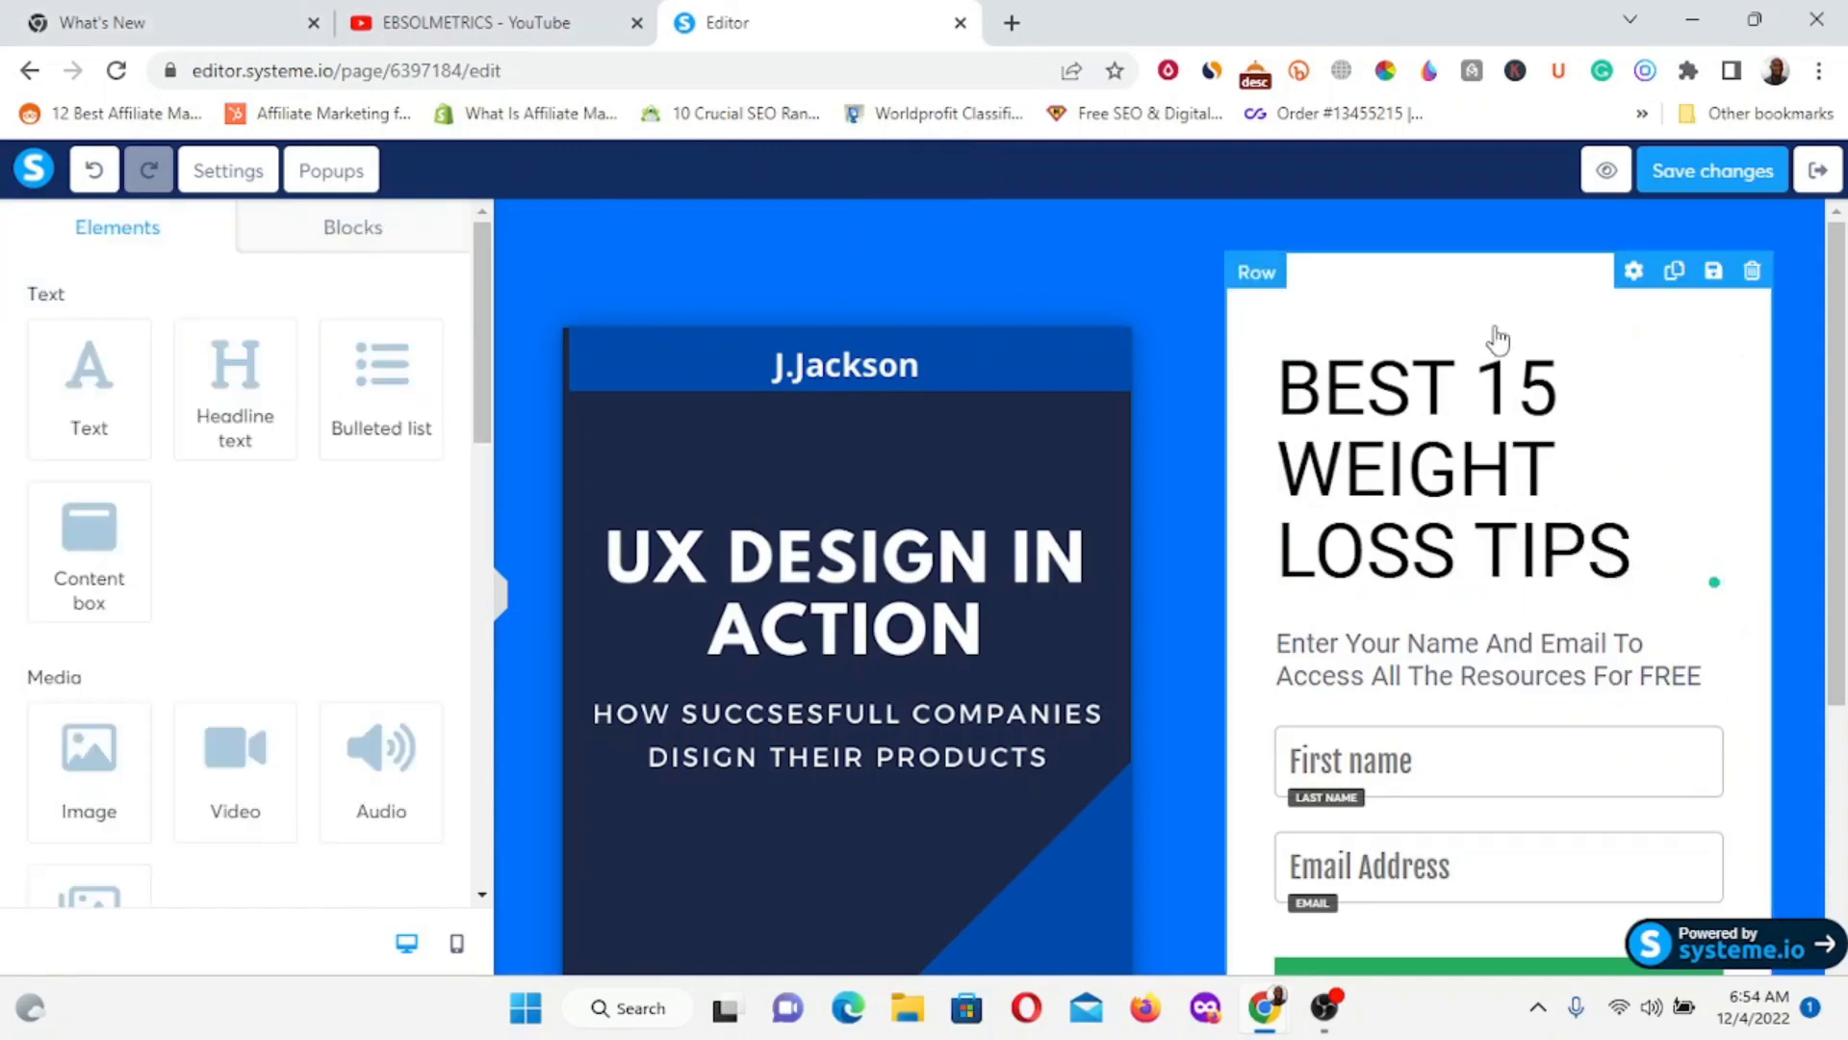
left_click(1444, 479)
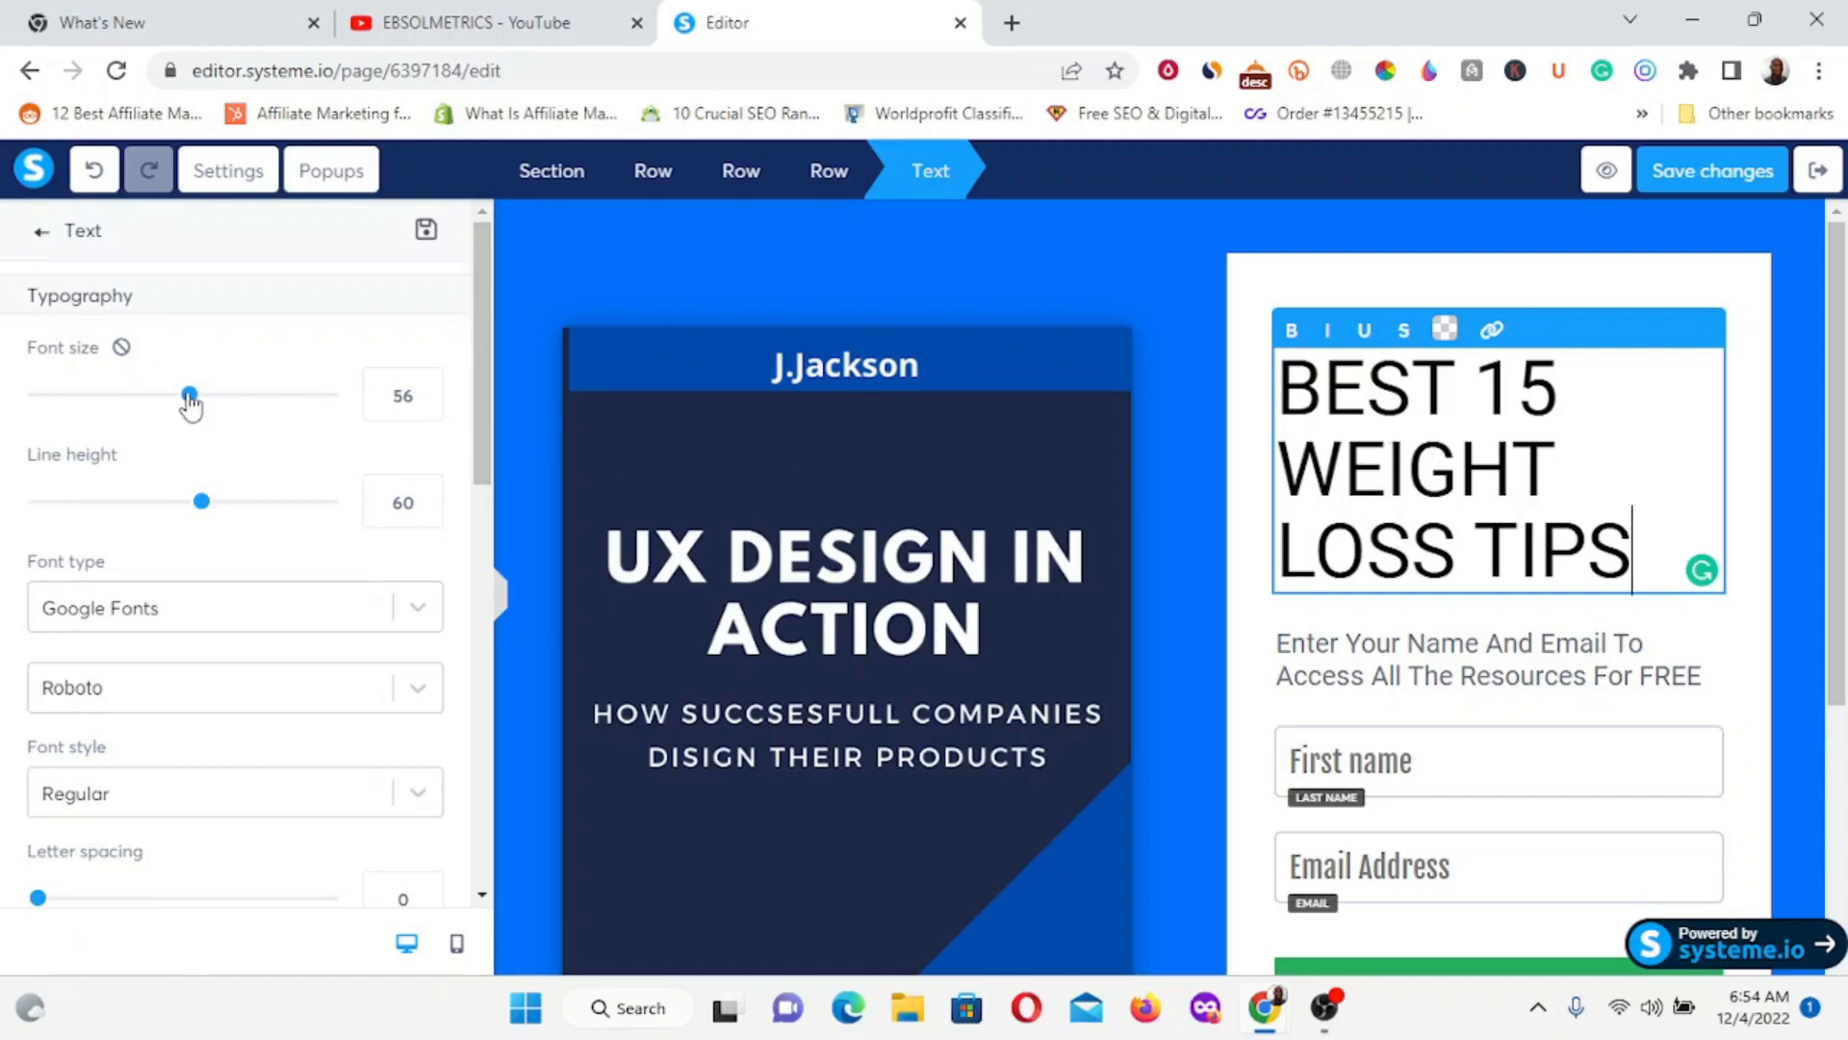
Set the headline to font size 37 with line height 39, and centre-align it.
left_click_drag(185, 403, 104, 395)
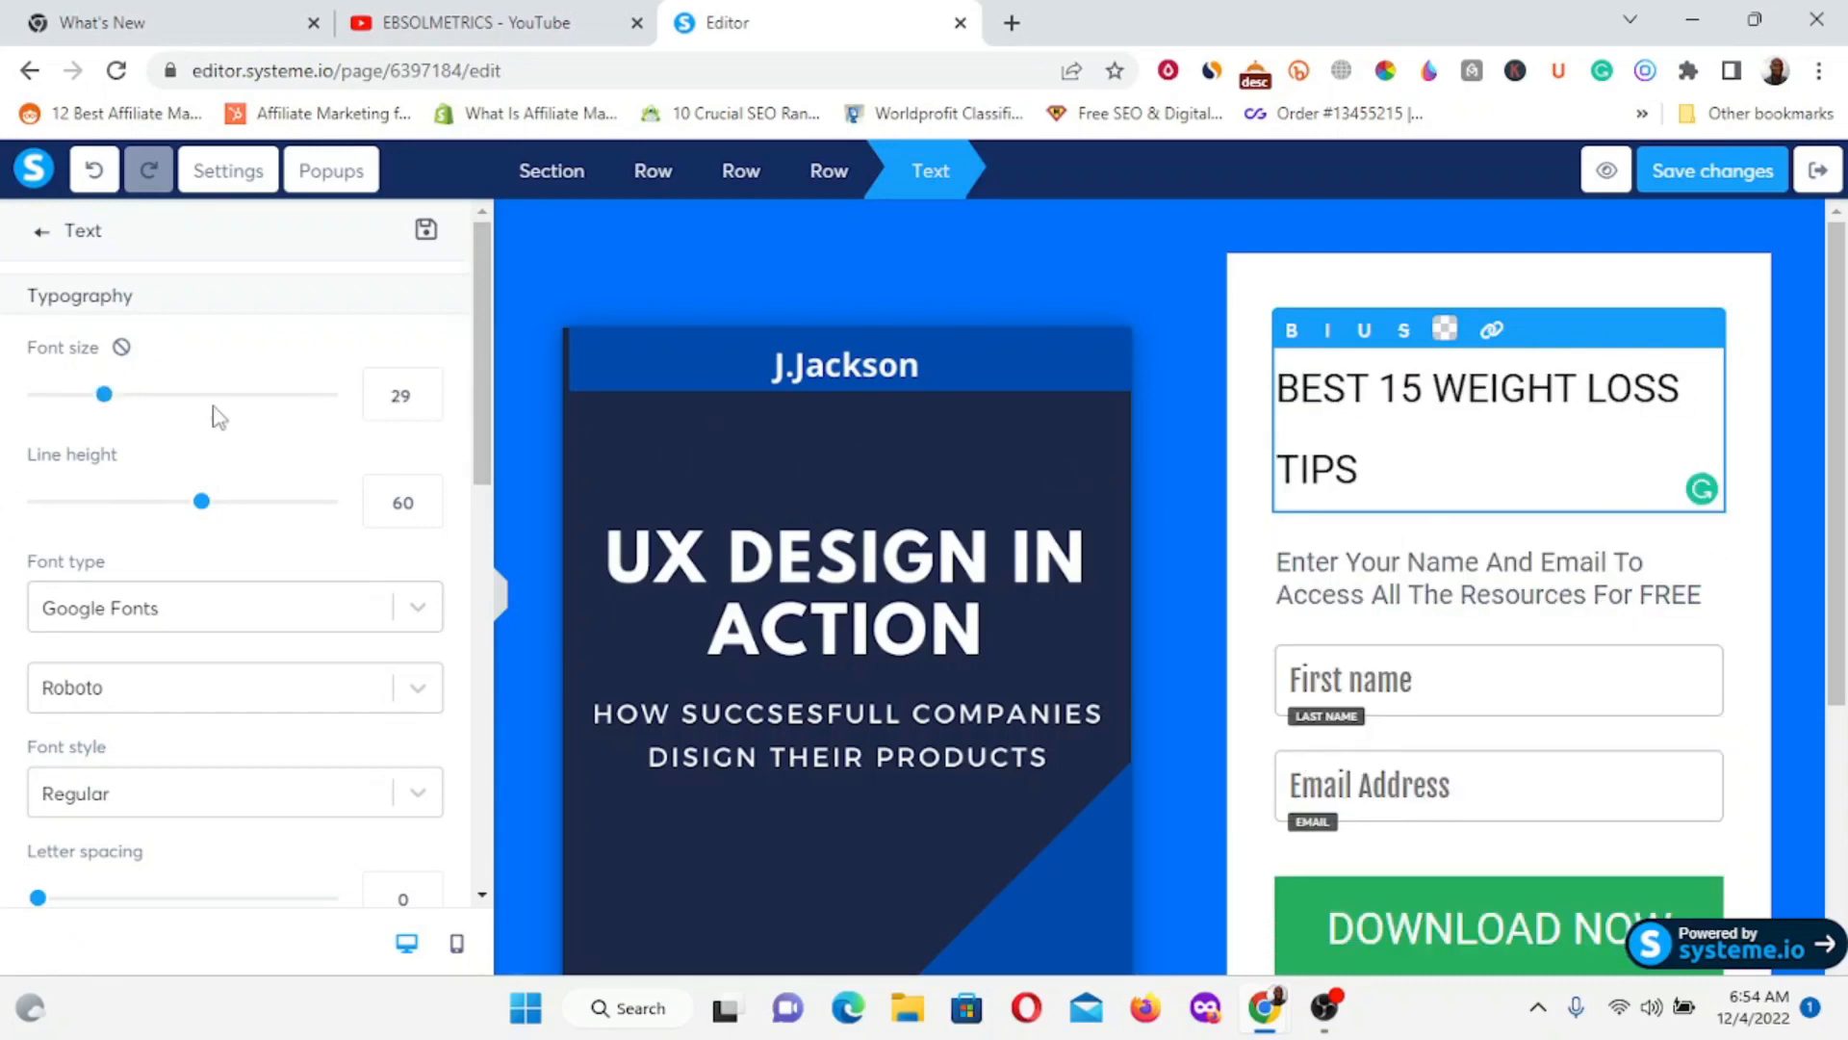
left_click_drag(104, 396, 130, 397)
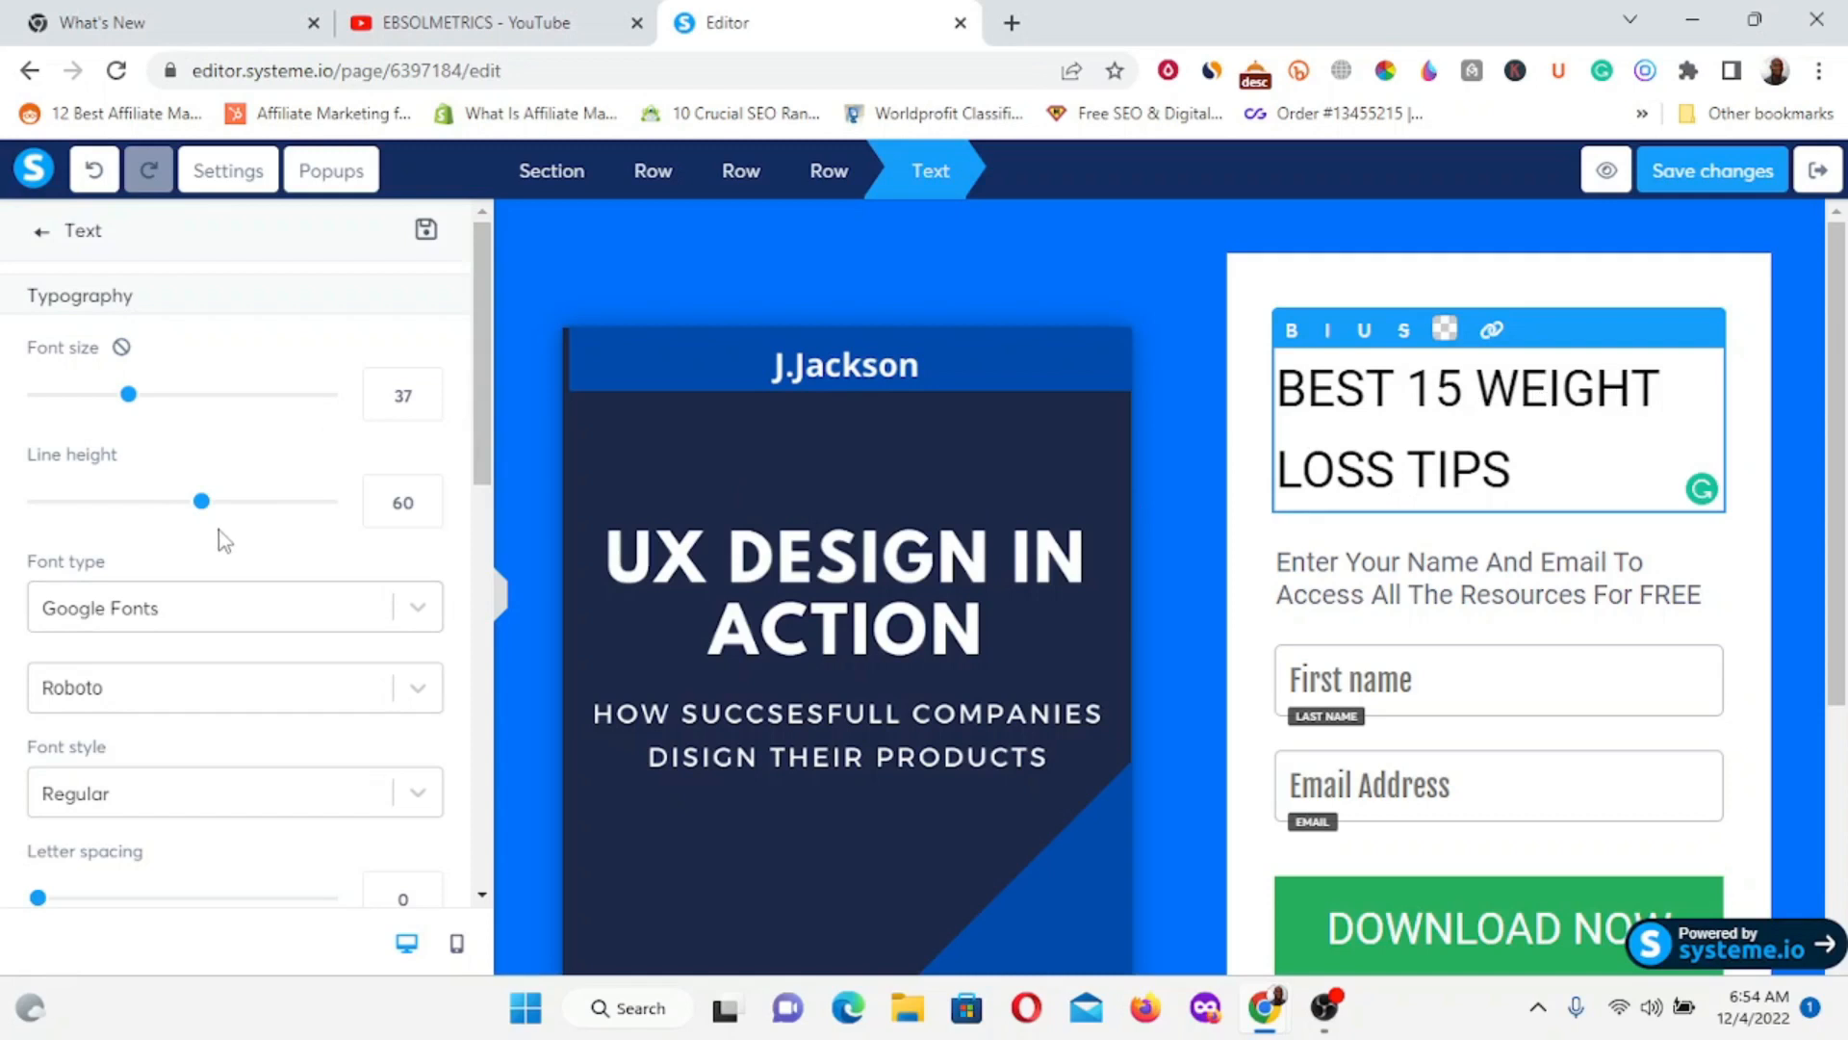
left_click_drag(204, 508, 140, 511)
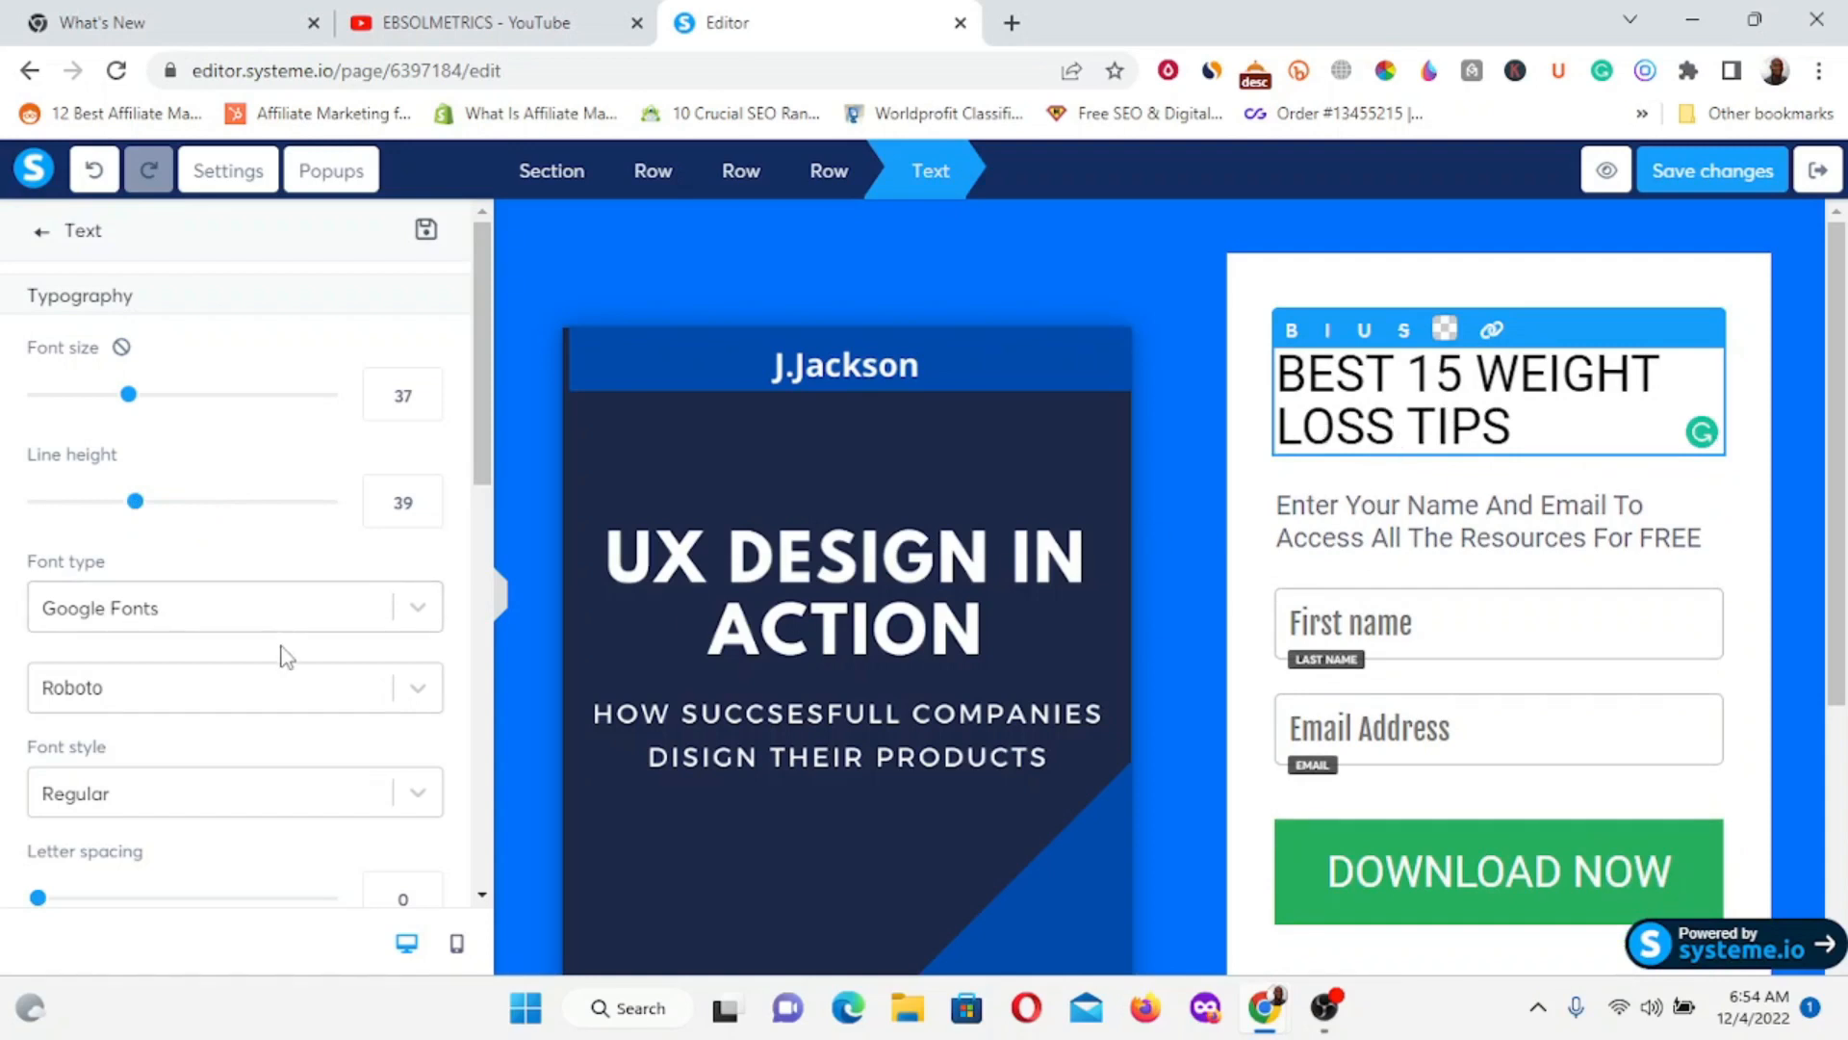
scroll(244, 649, "down", 12)
scroll(236, 626, "up", 3)
left_click(245, 655)
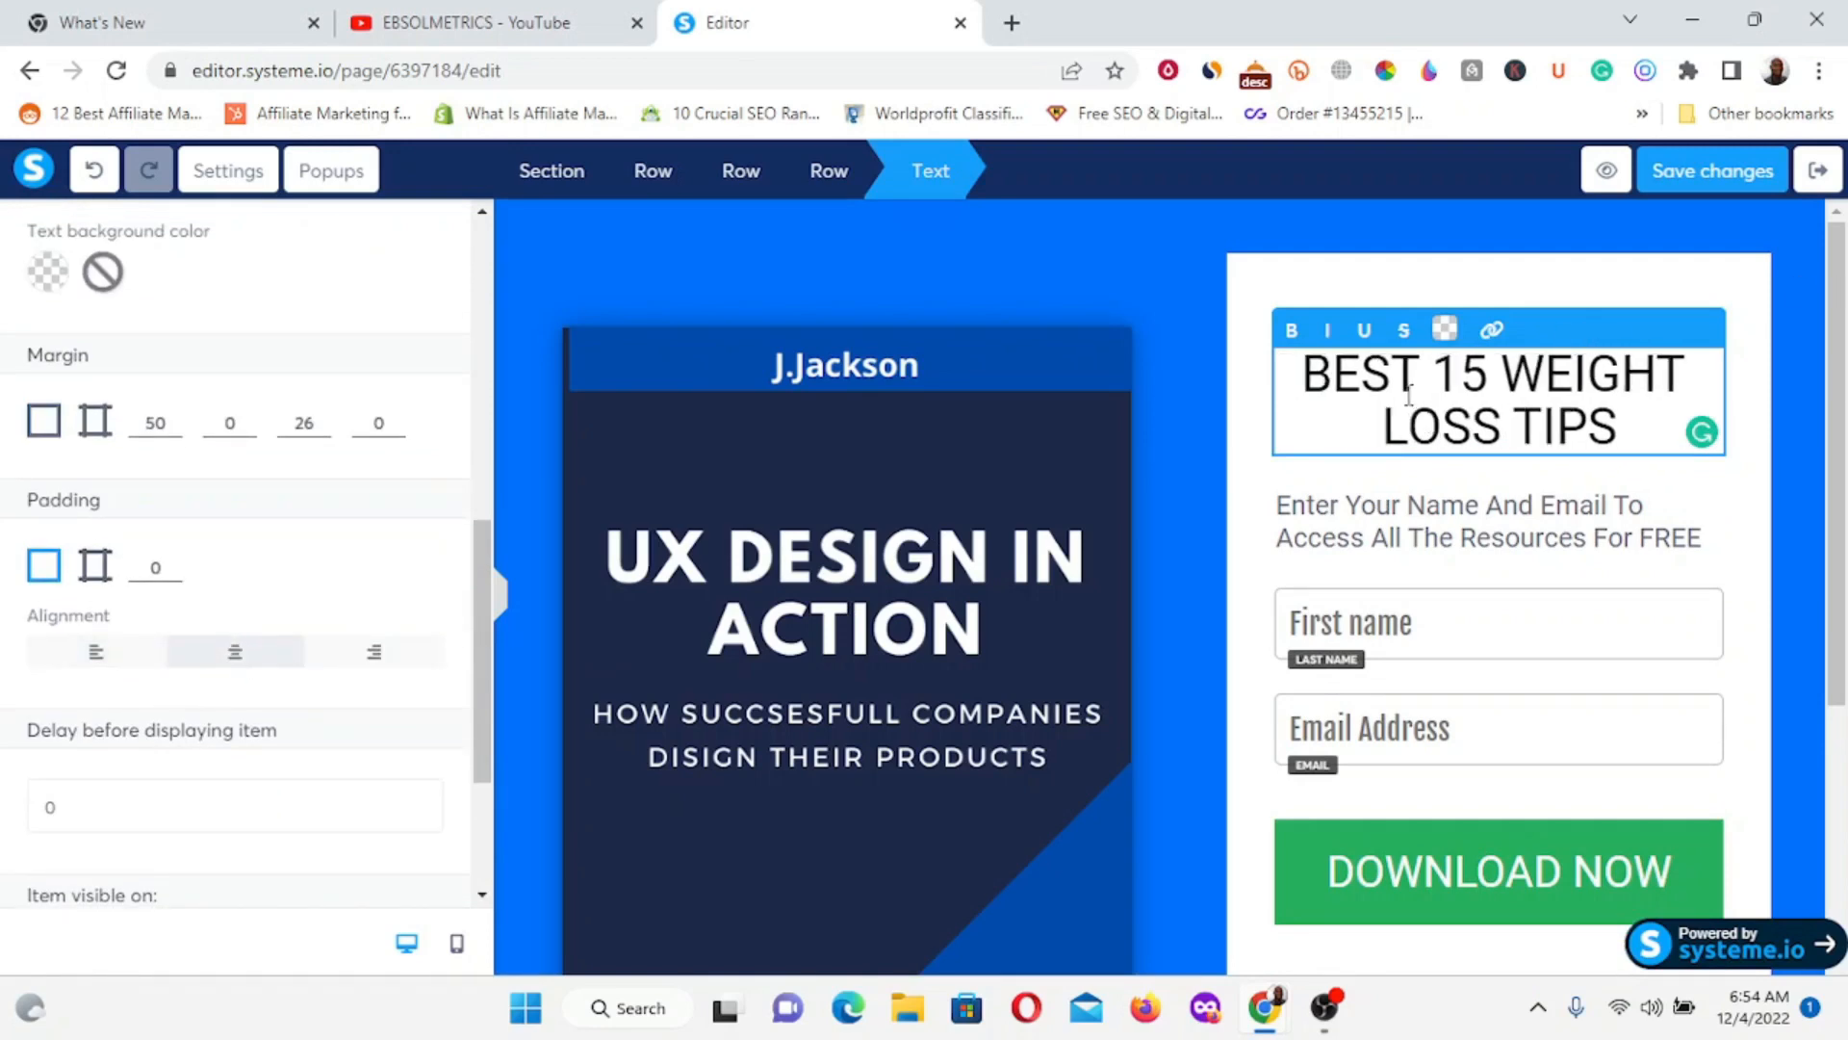
triple_click(1338, 384)
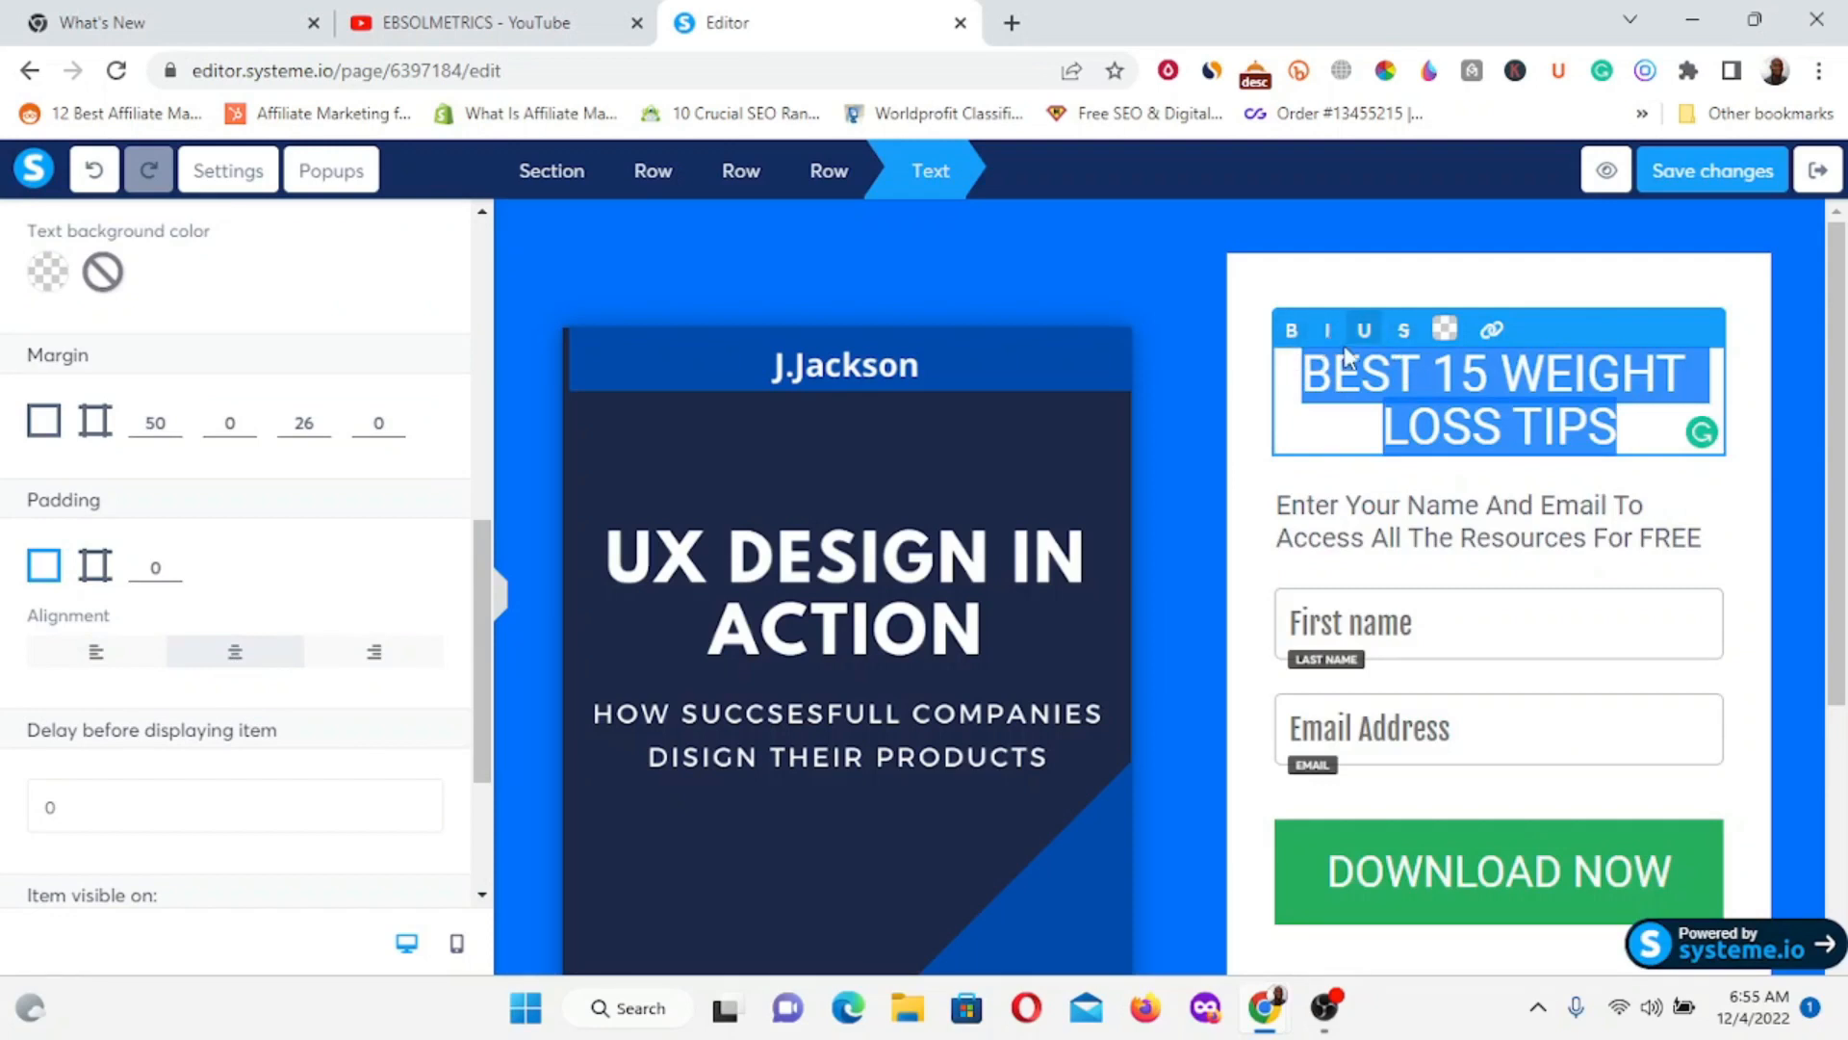
Make the headline bold and colour it bright red, hex FF2B28.
left_click(1292, 332)
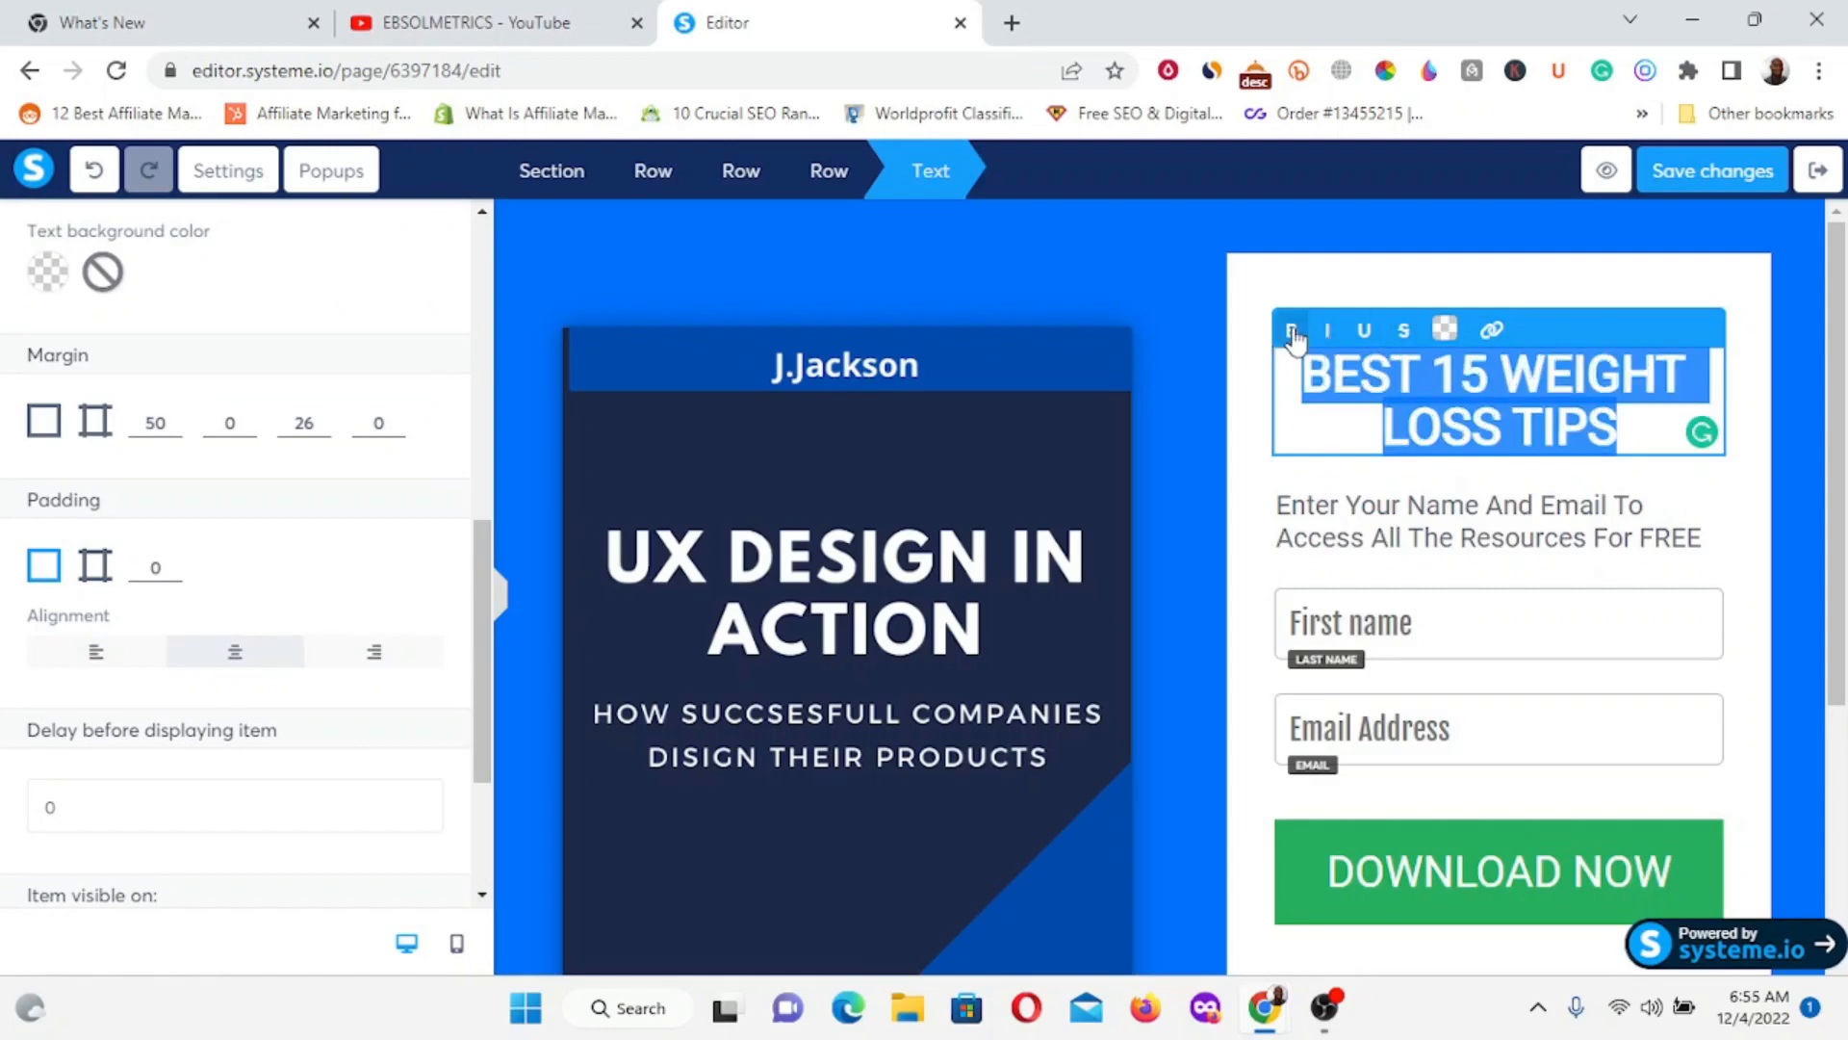
left_click(1447, 333)
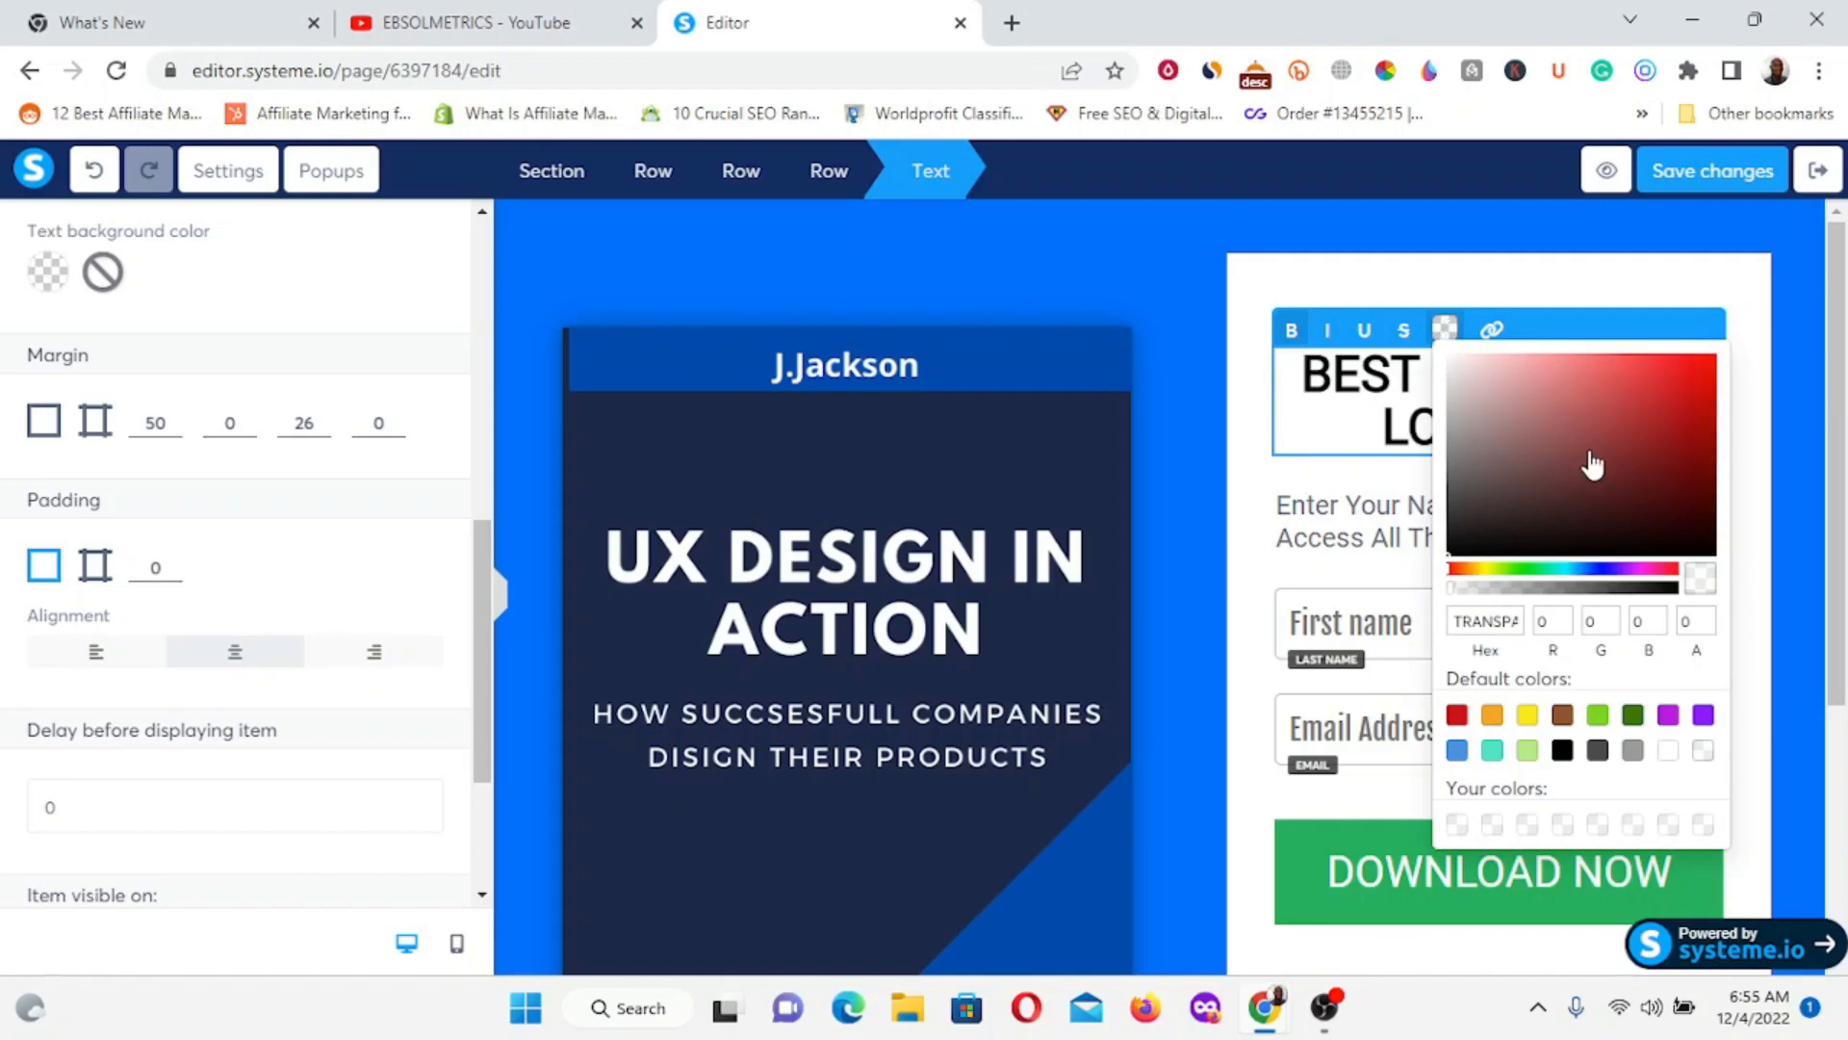
left_click(1640, 394)
left_click_drag(1471, 576, 1450, 571)
mouse_move(1675, 383)
left_mouse_down()
mouse_move(1694, 337)
mouse_move(1695, 366)
mouse_move(1675, 360)
left_mouse_up()
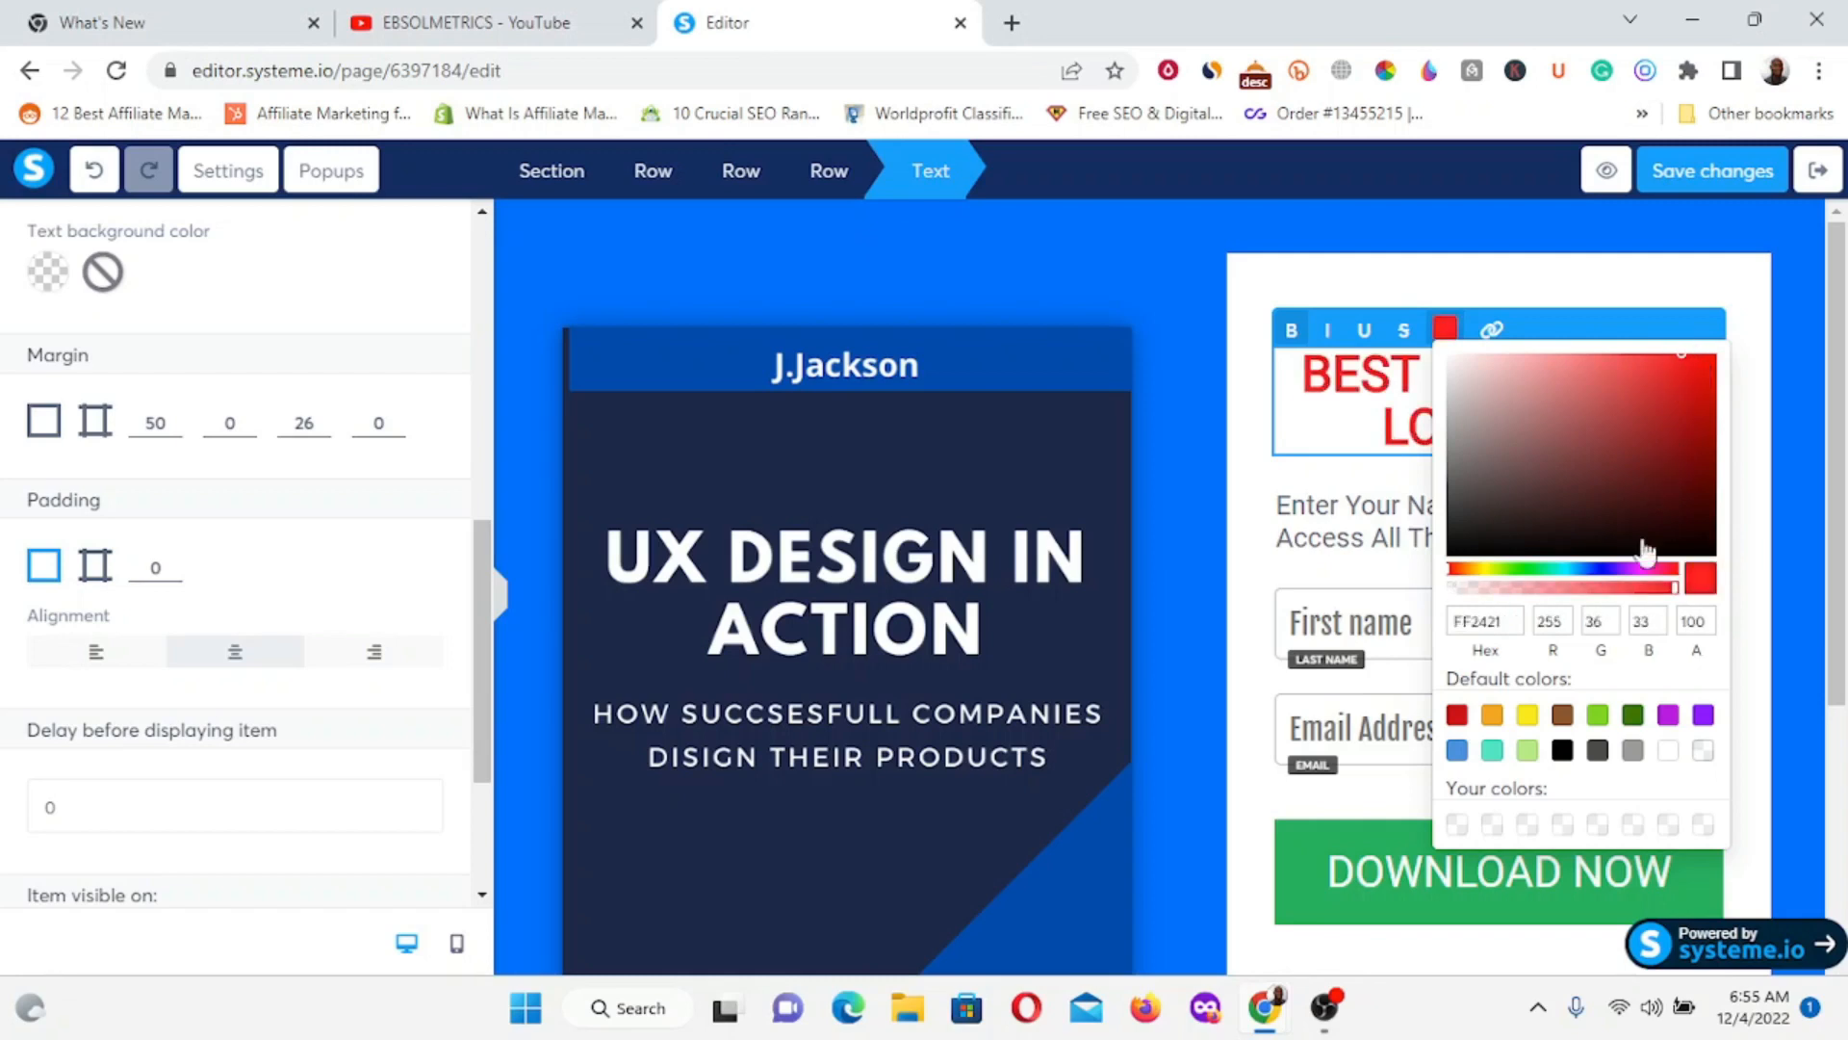
left_click(1469, 621)
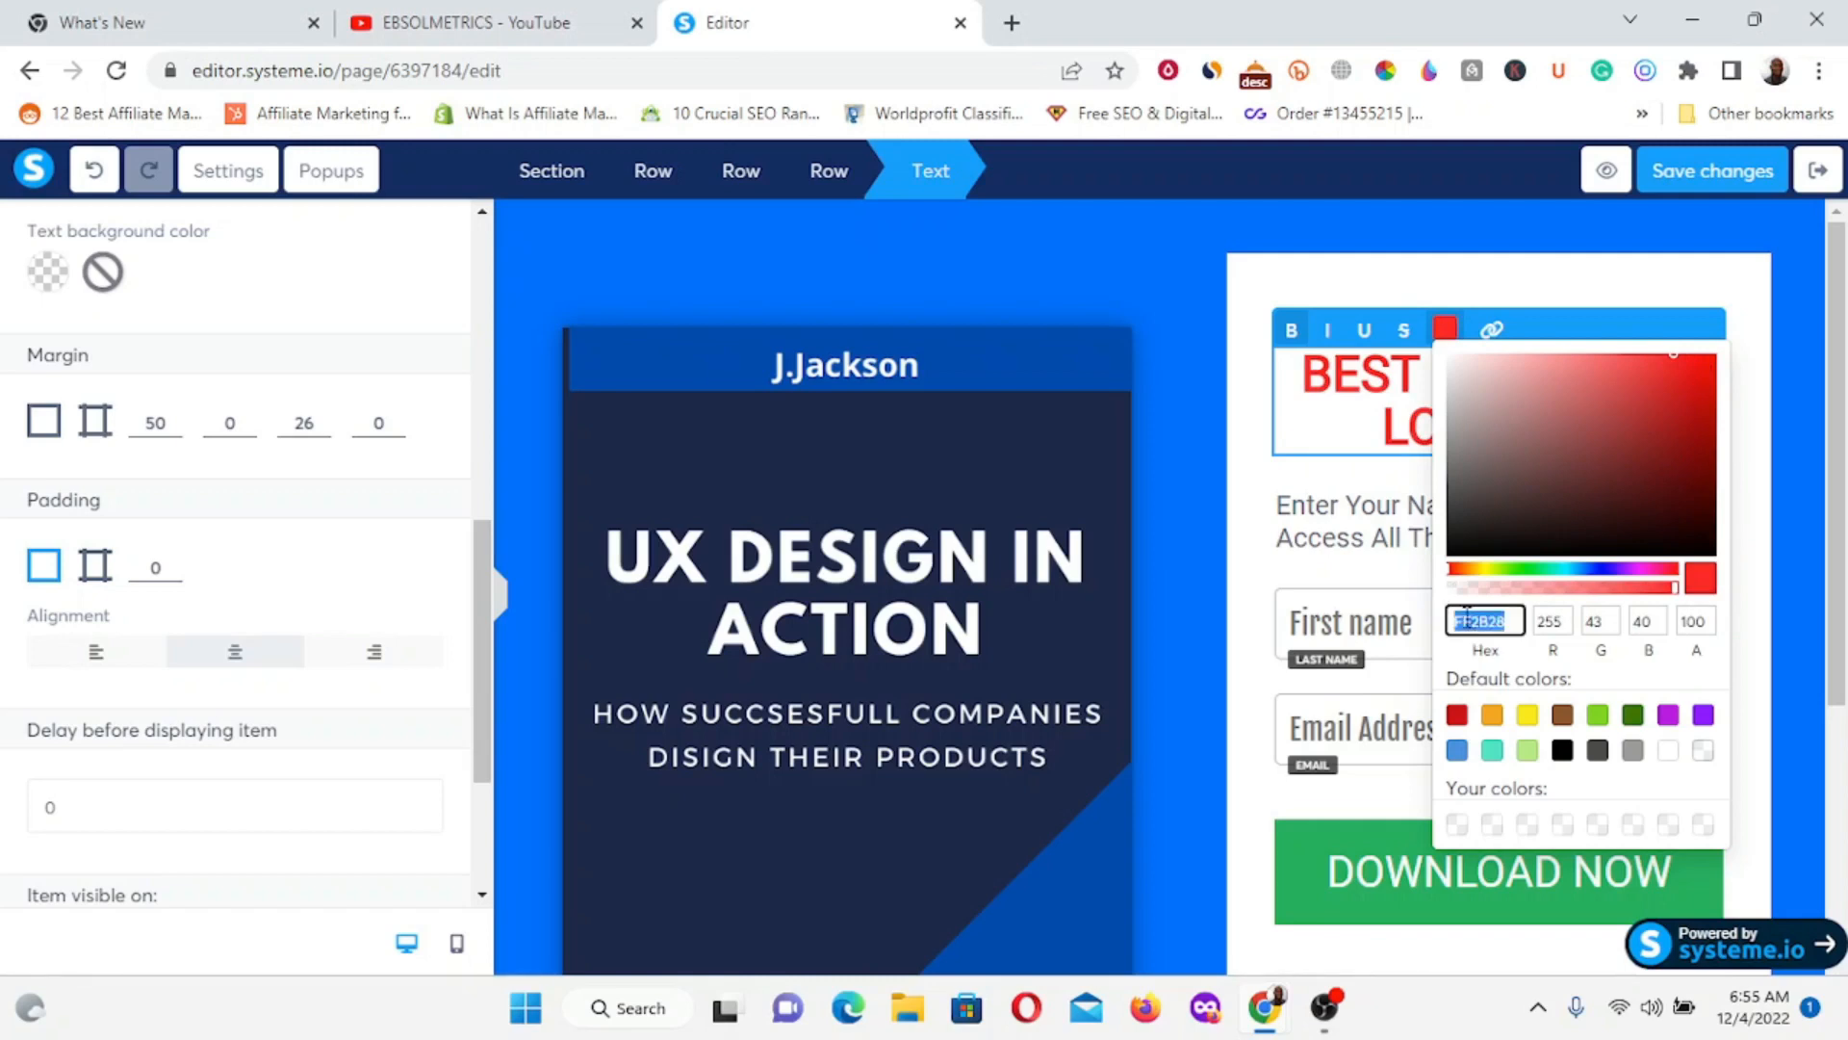
left_click(1270, 562)
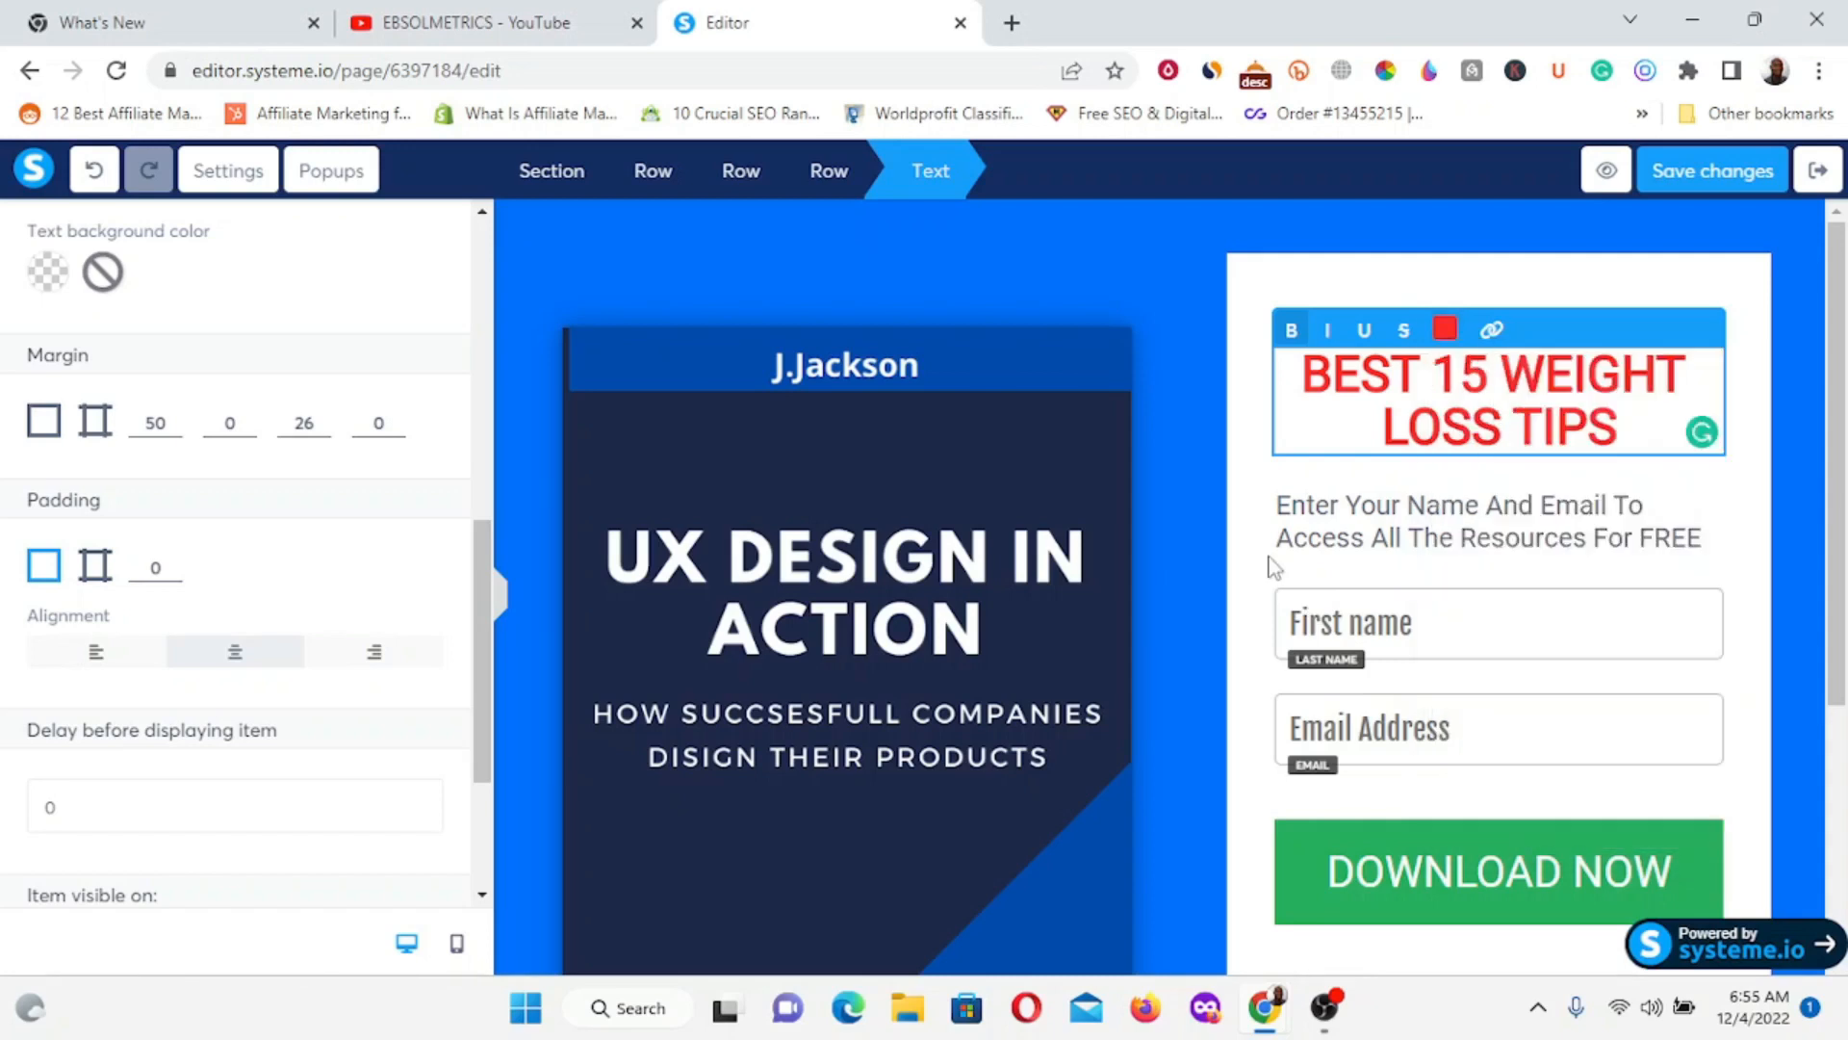
left_click(1483, 294)
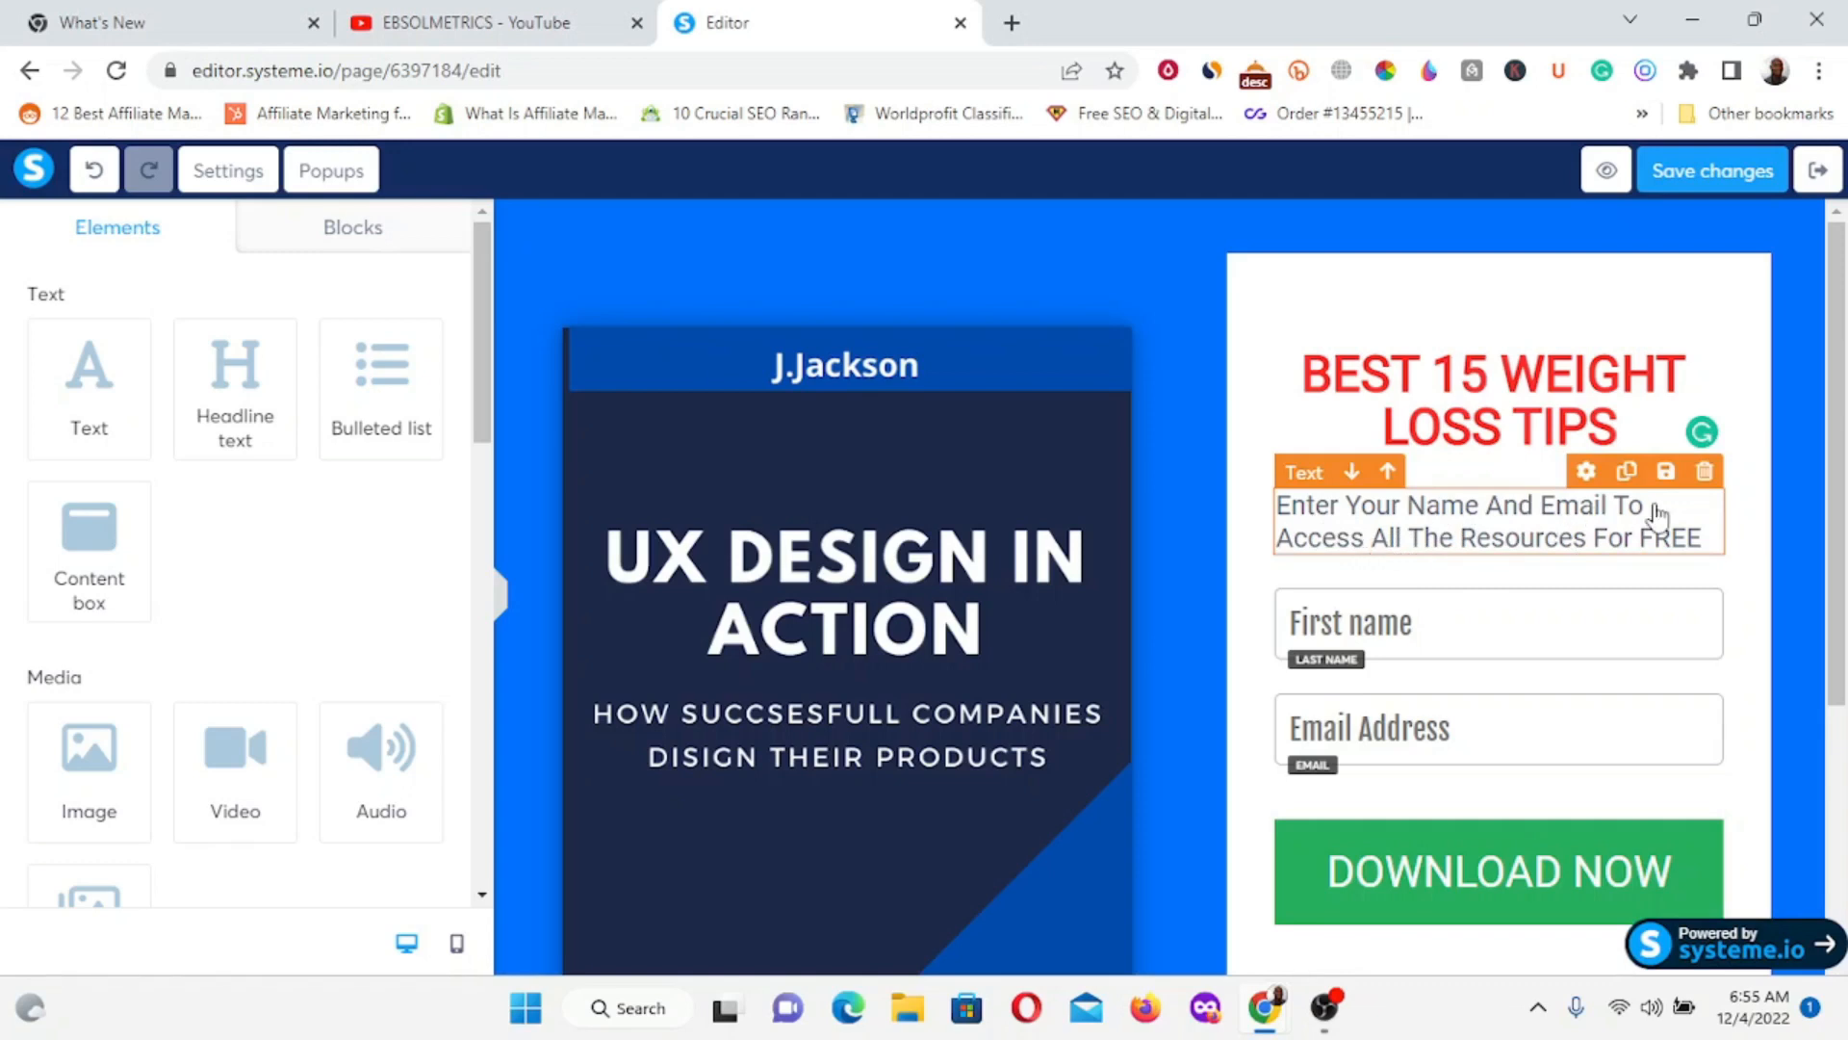
Edit the subtitle to read 'Enter Your Name And Email To Access For Your FREE EBOOK'.
left_click(1386, 541)
left_click_drag(1374, 537, 1588, 544)
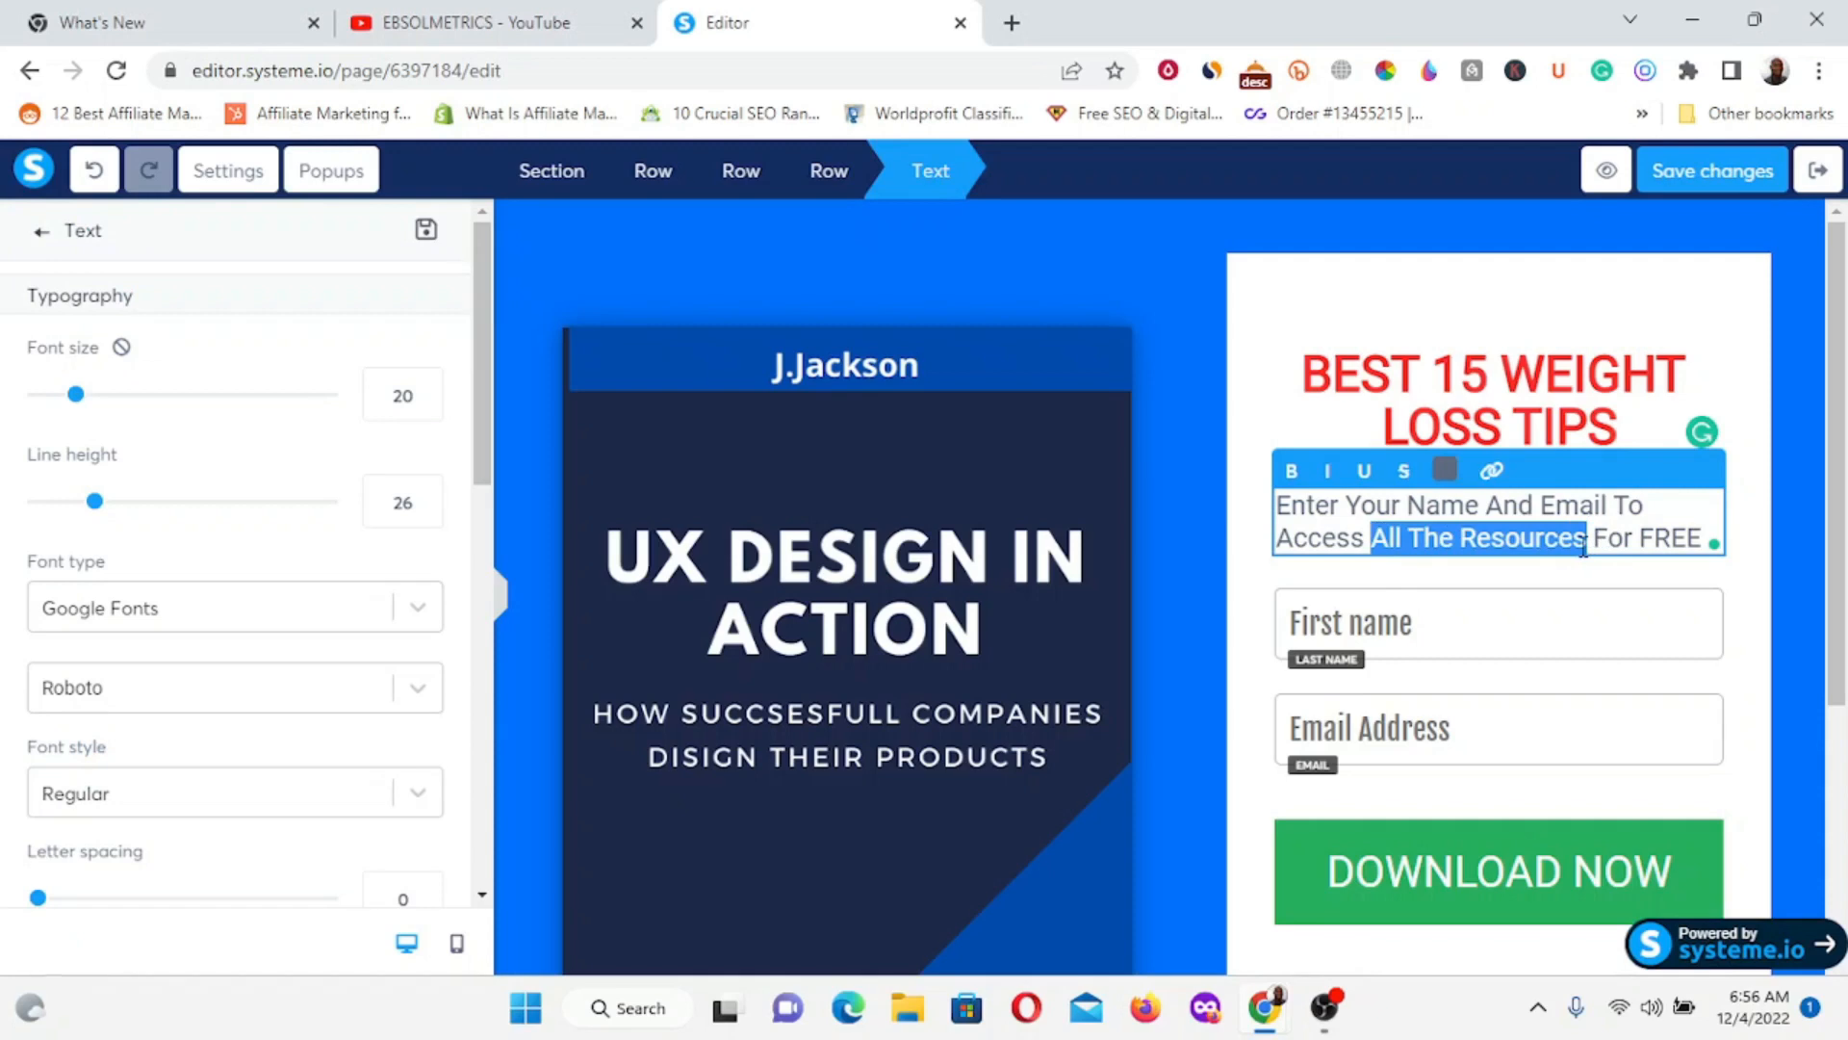
key("BackSpace")
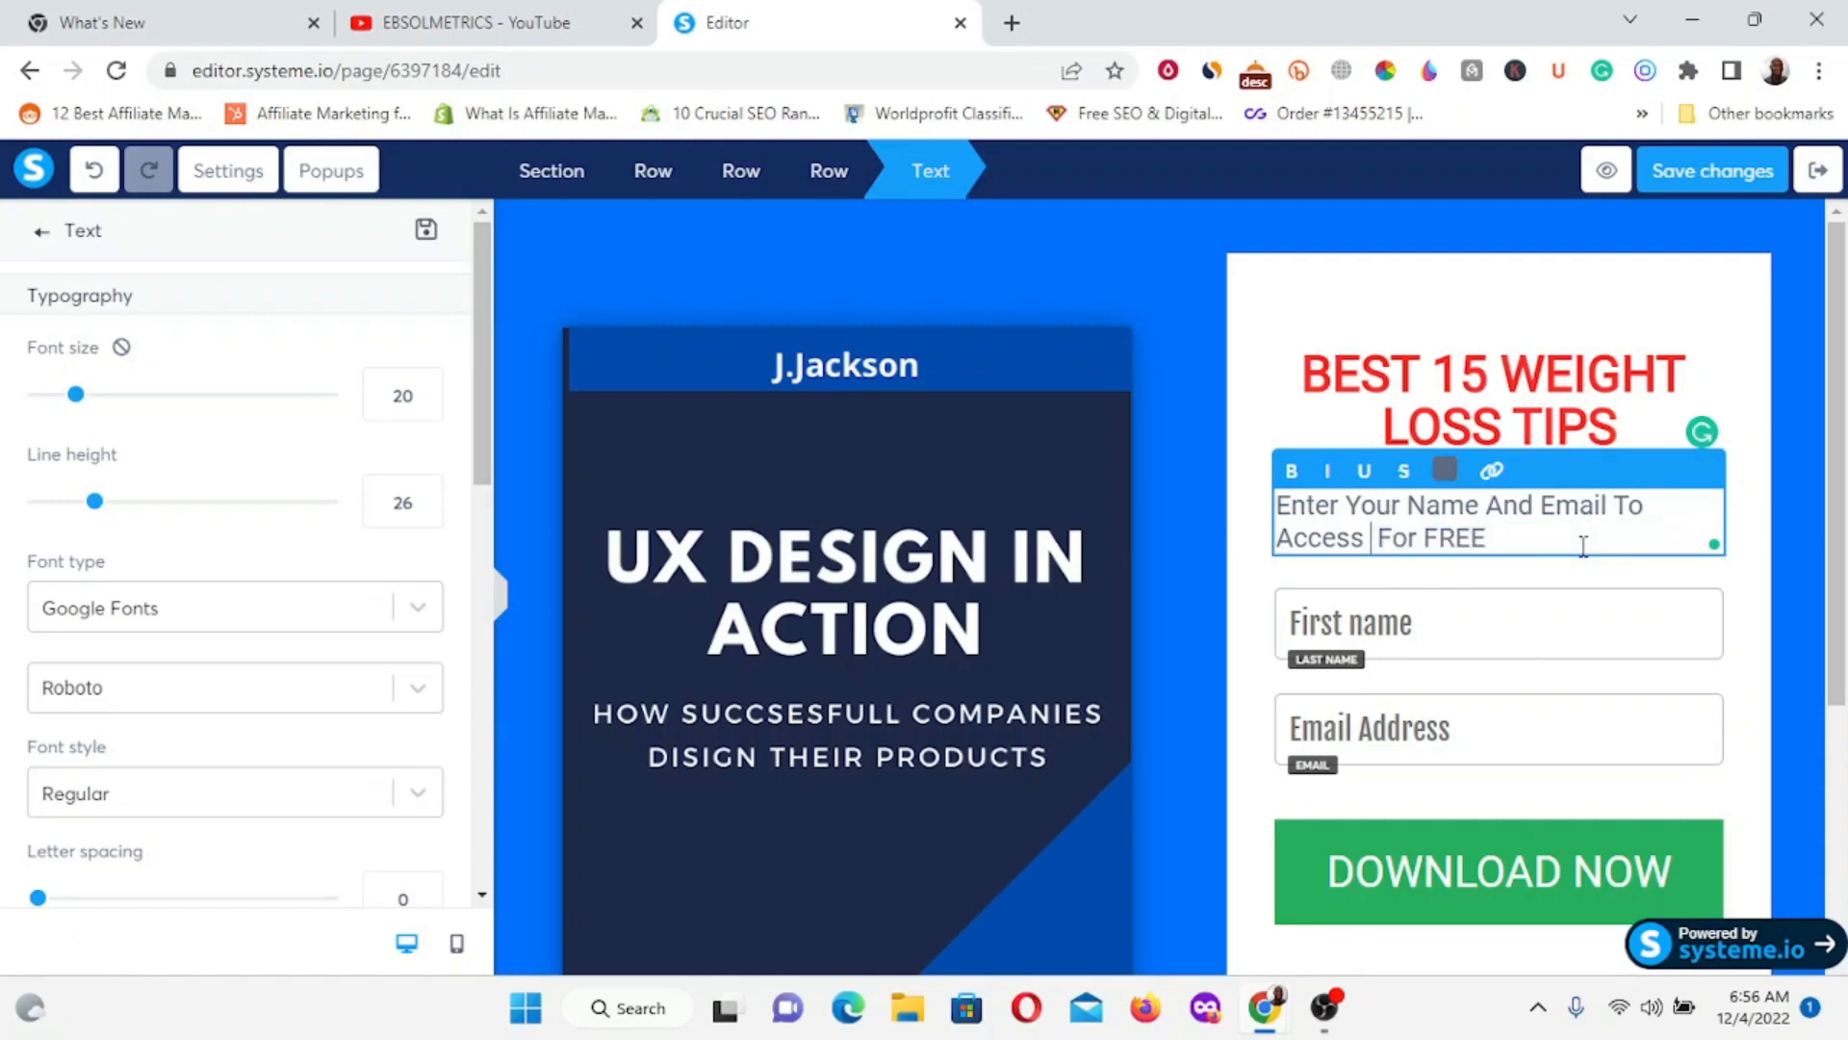
left_click(1428, 535)
type("Yo")
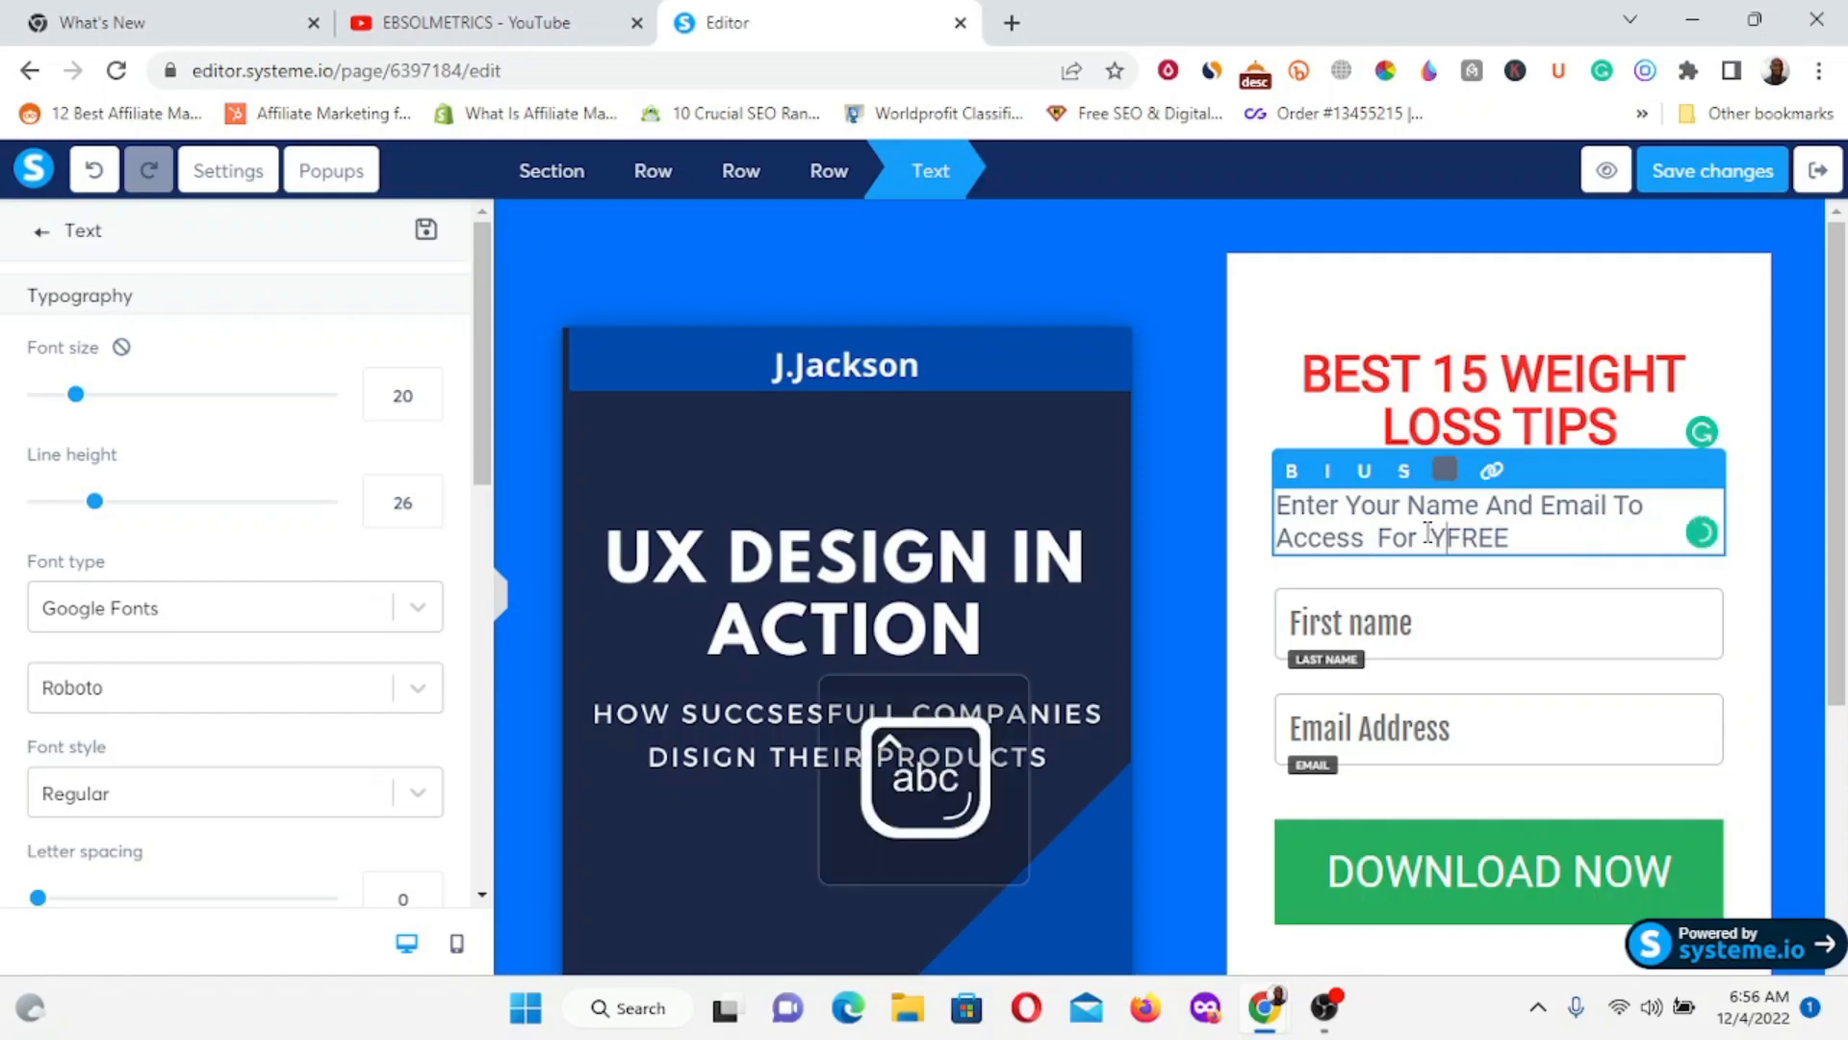
type("ur")
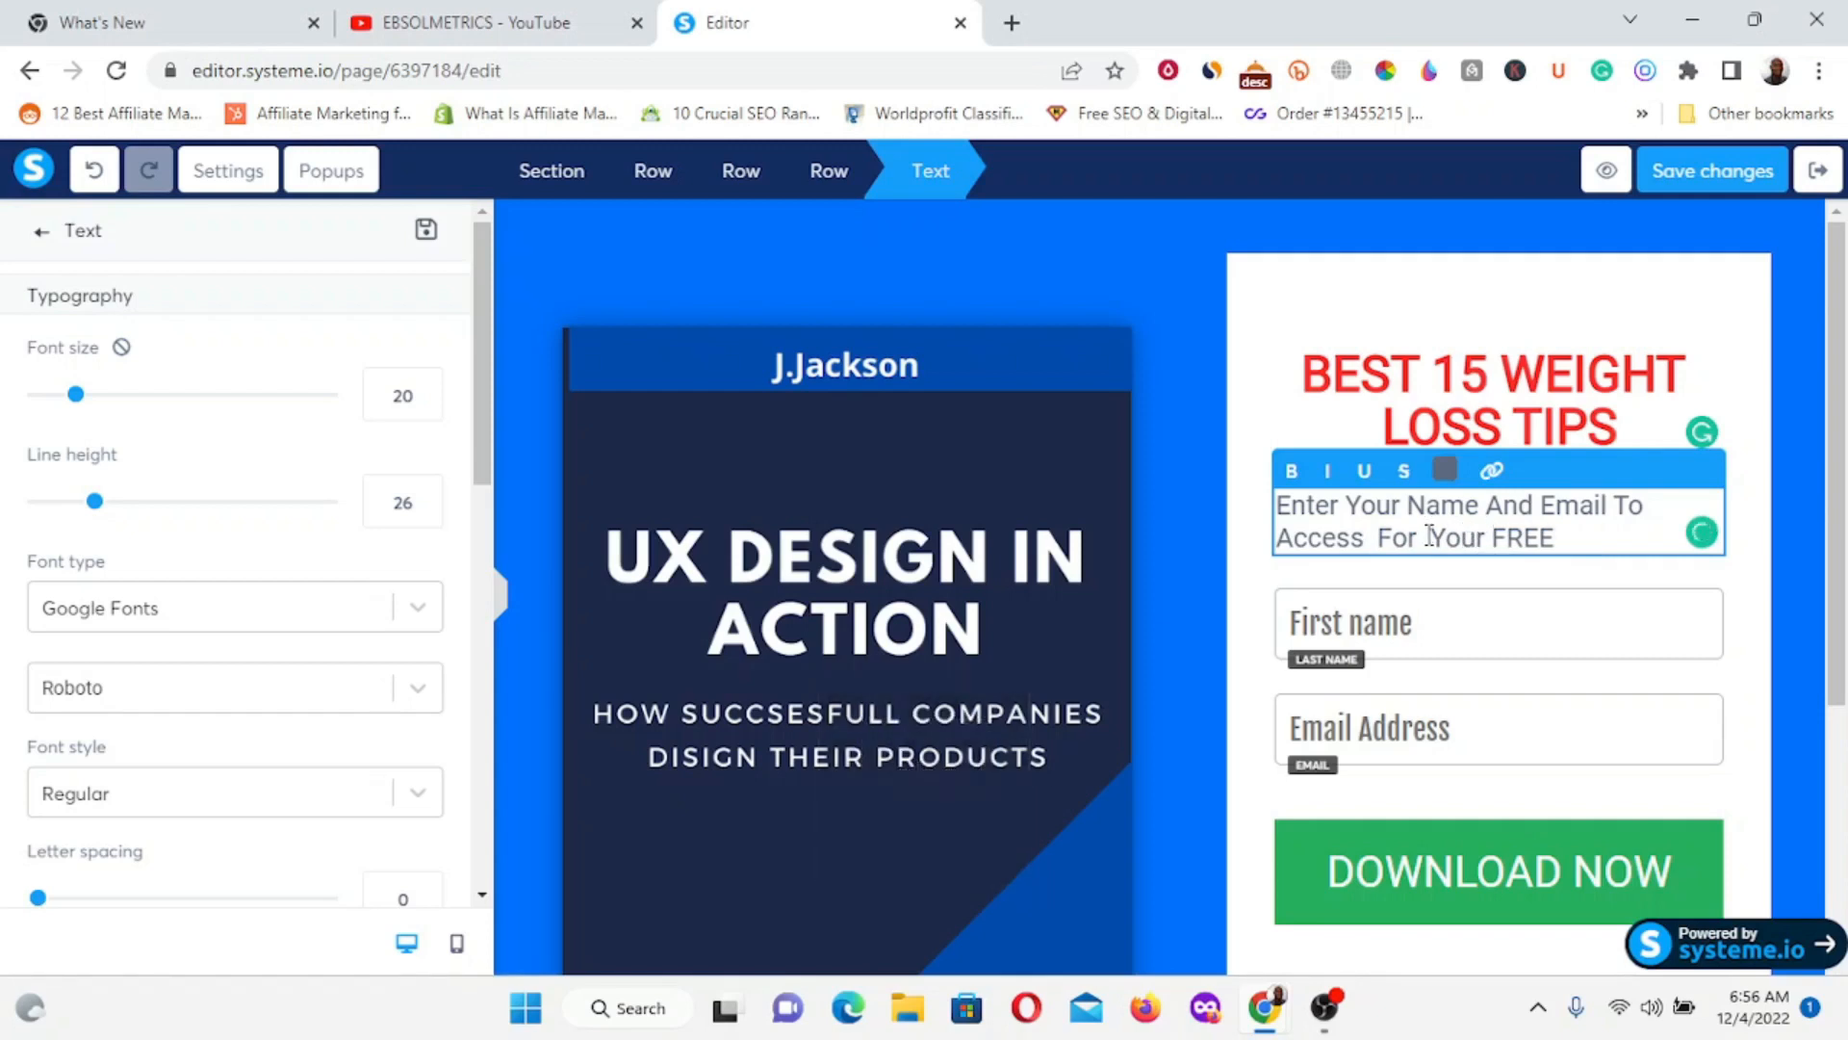
left_click(1582, 536)
key("Caps_Lock")
type("EBOOK")
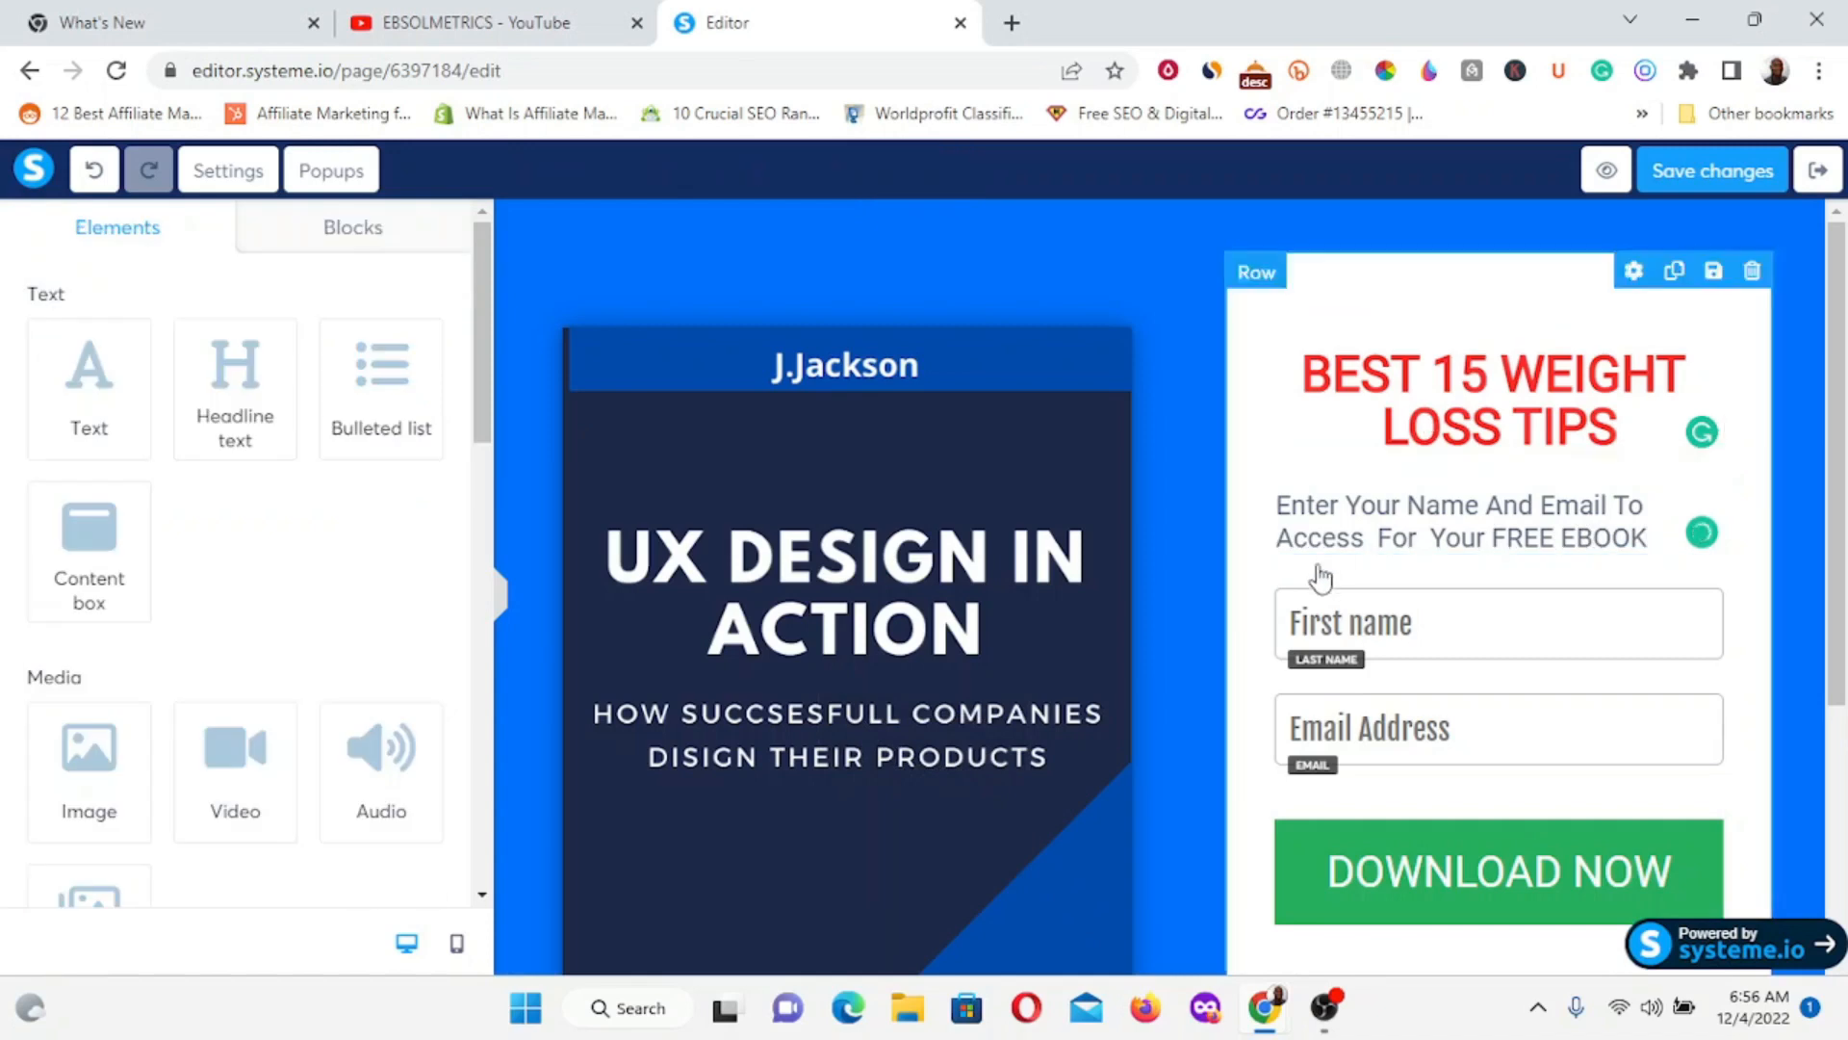
Centre-align the subtitle text.
left_click(1342, 535)
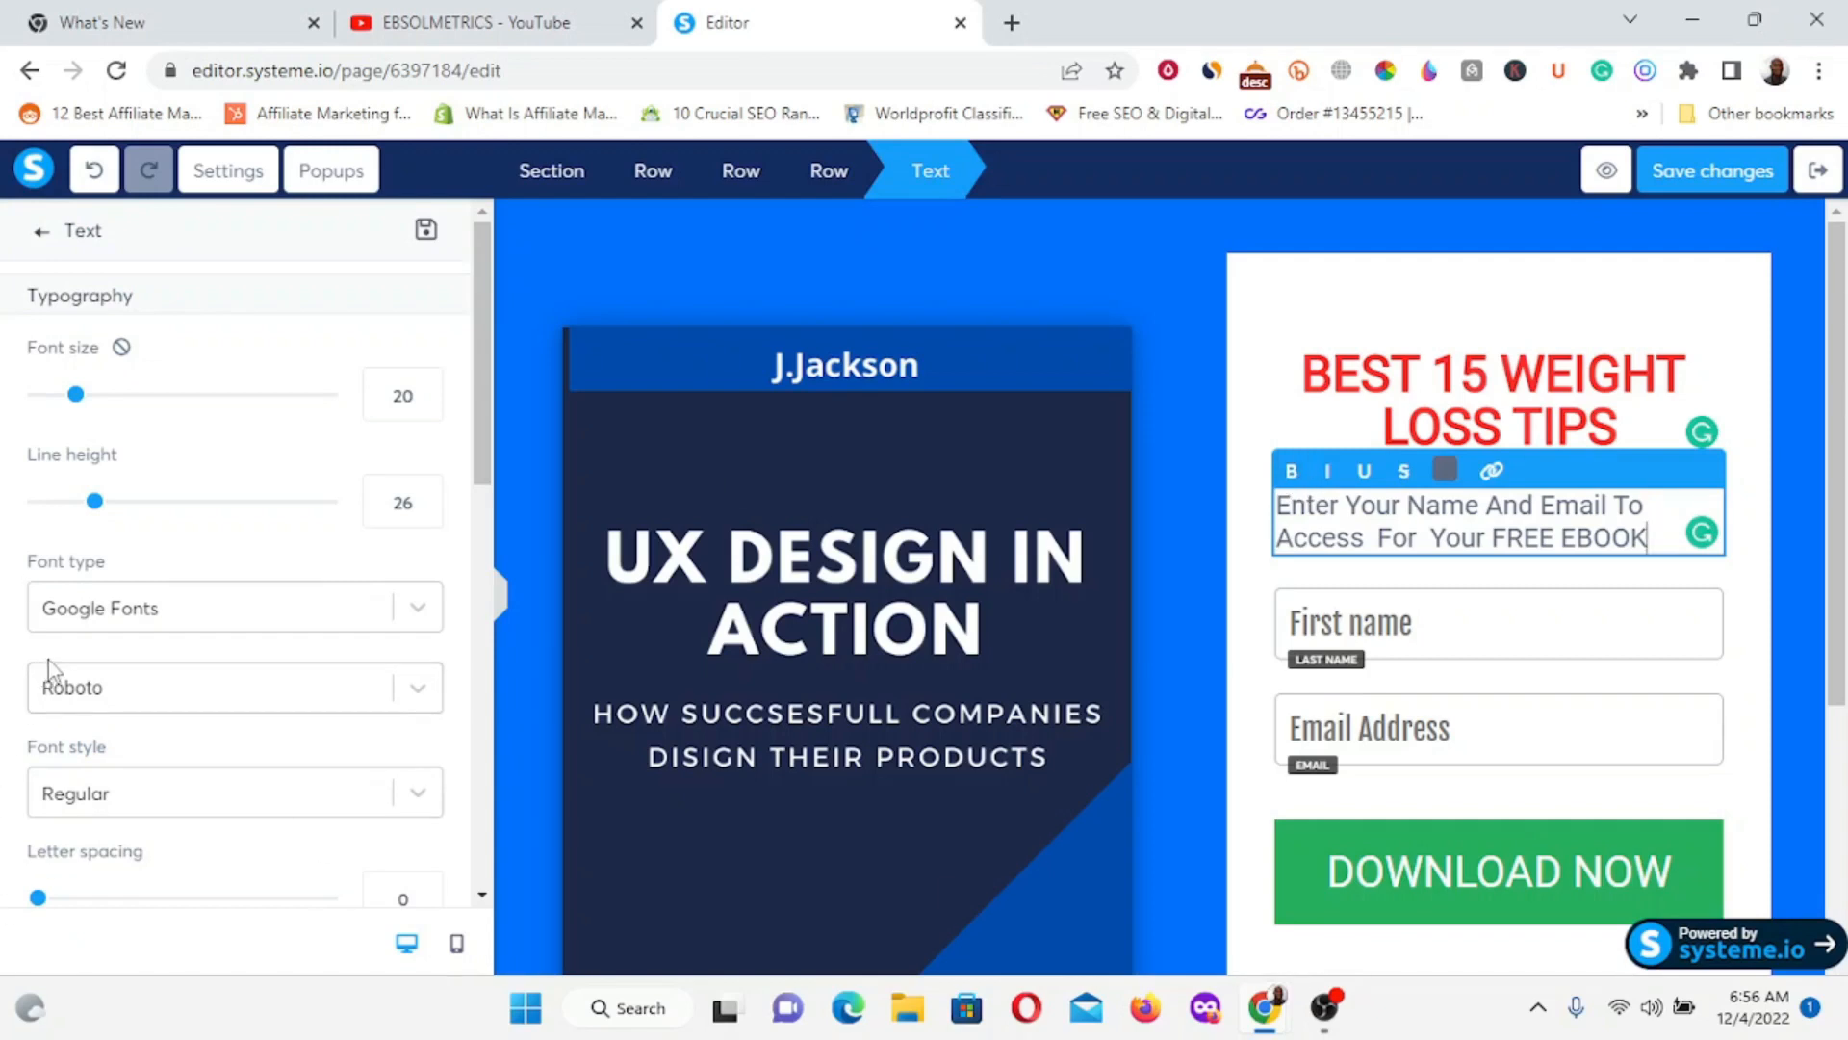
scroll(50, 664, "down", 10)
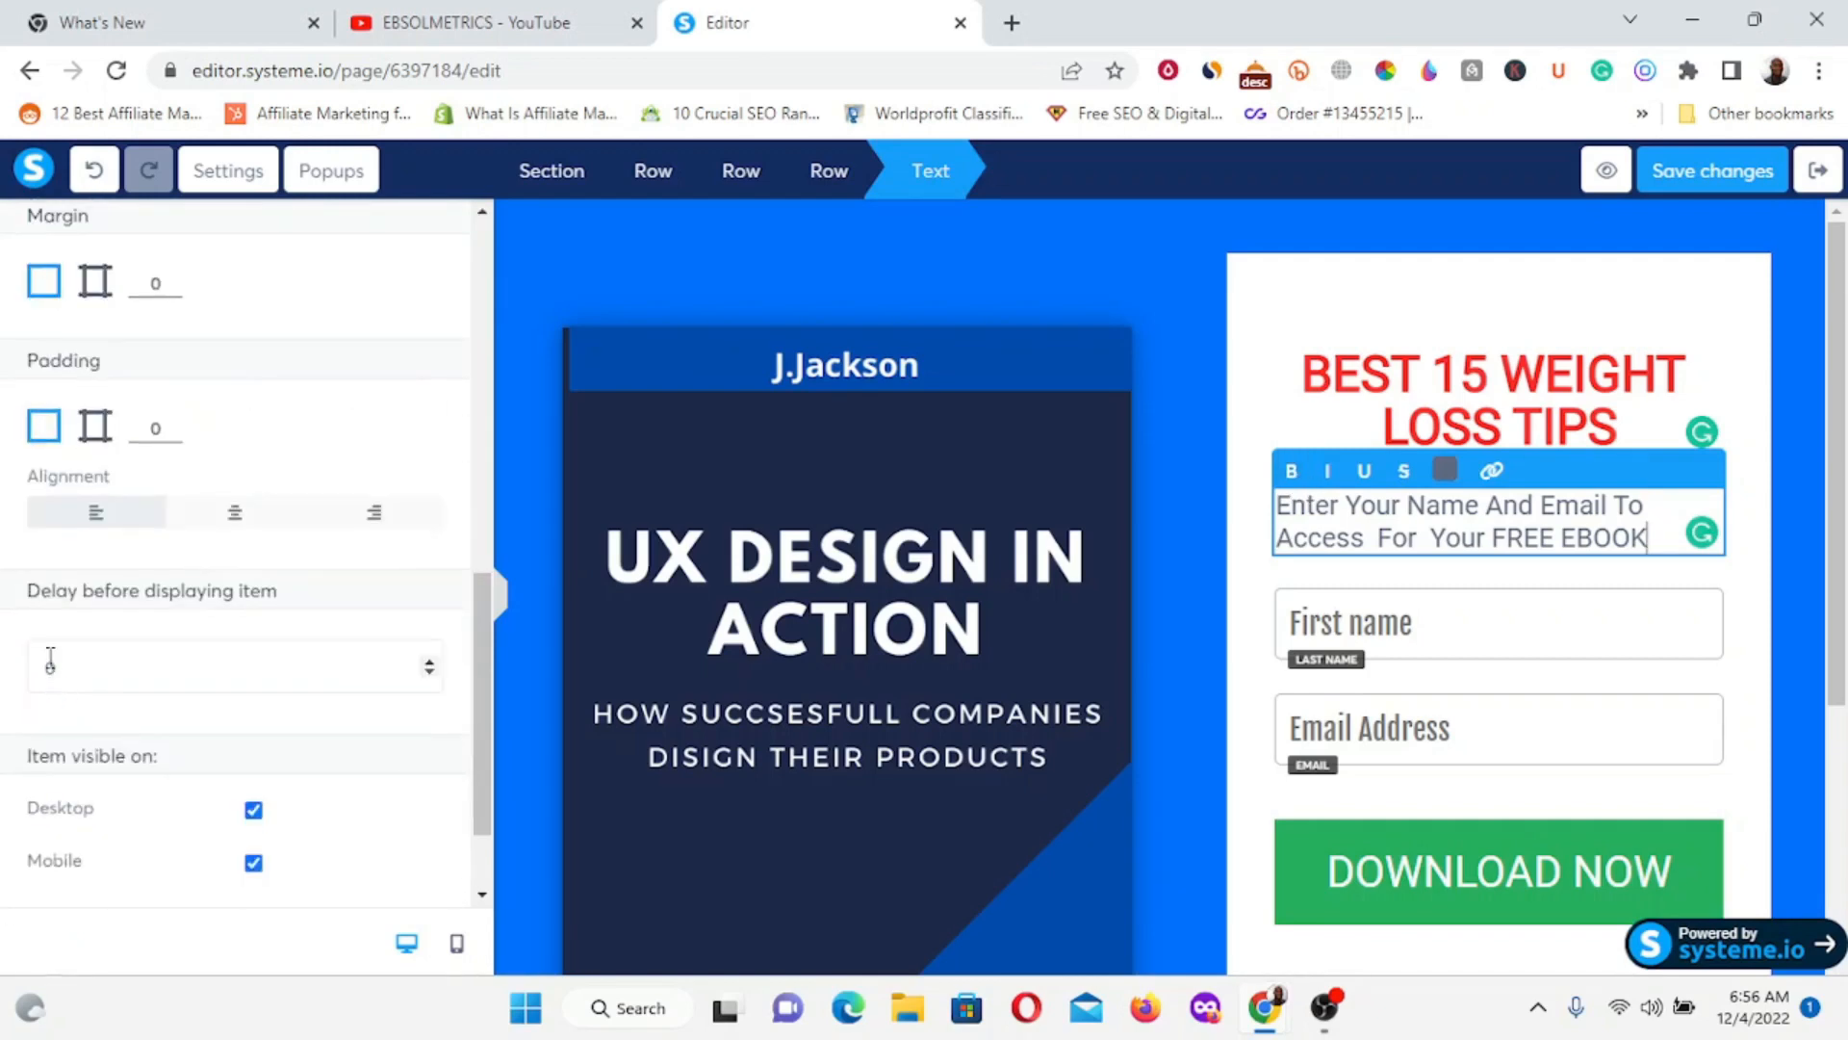
left_click(217, 525)
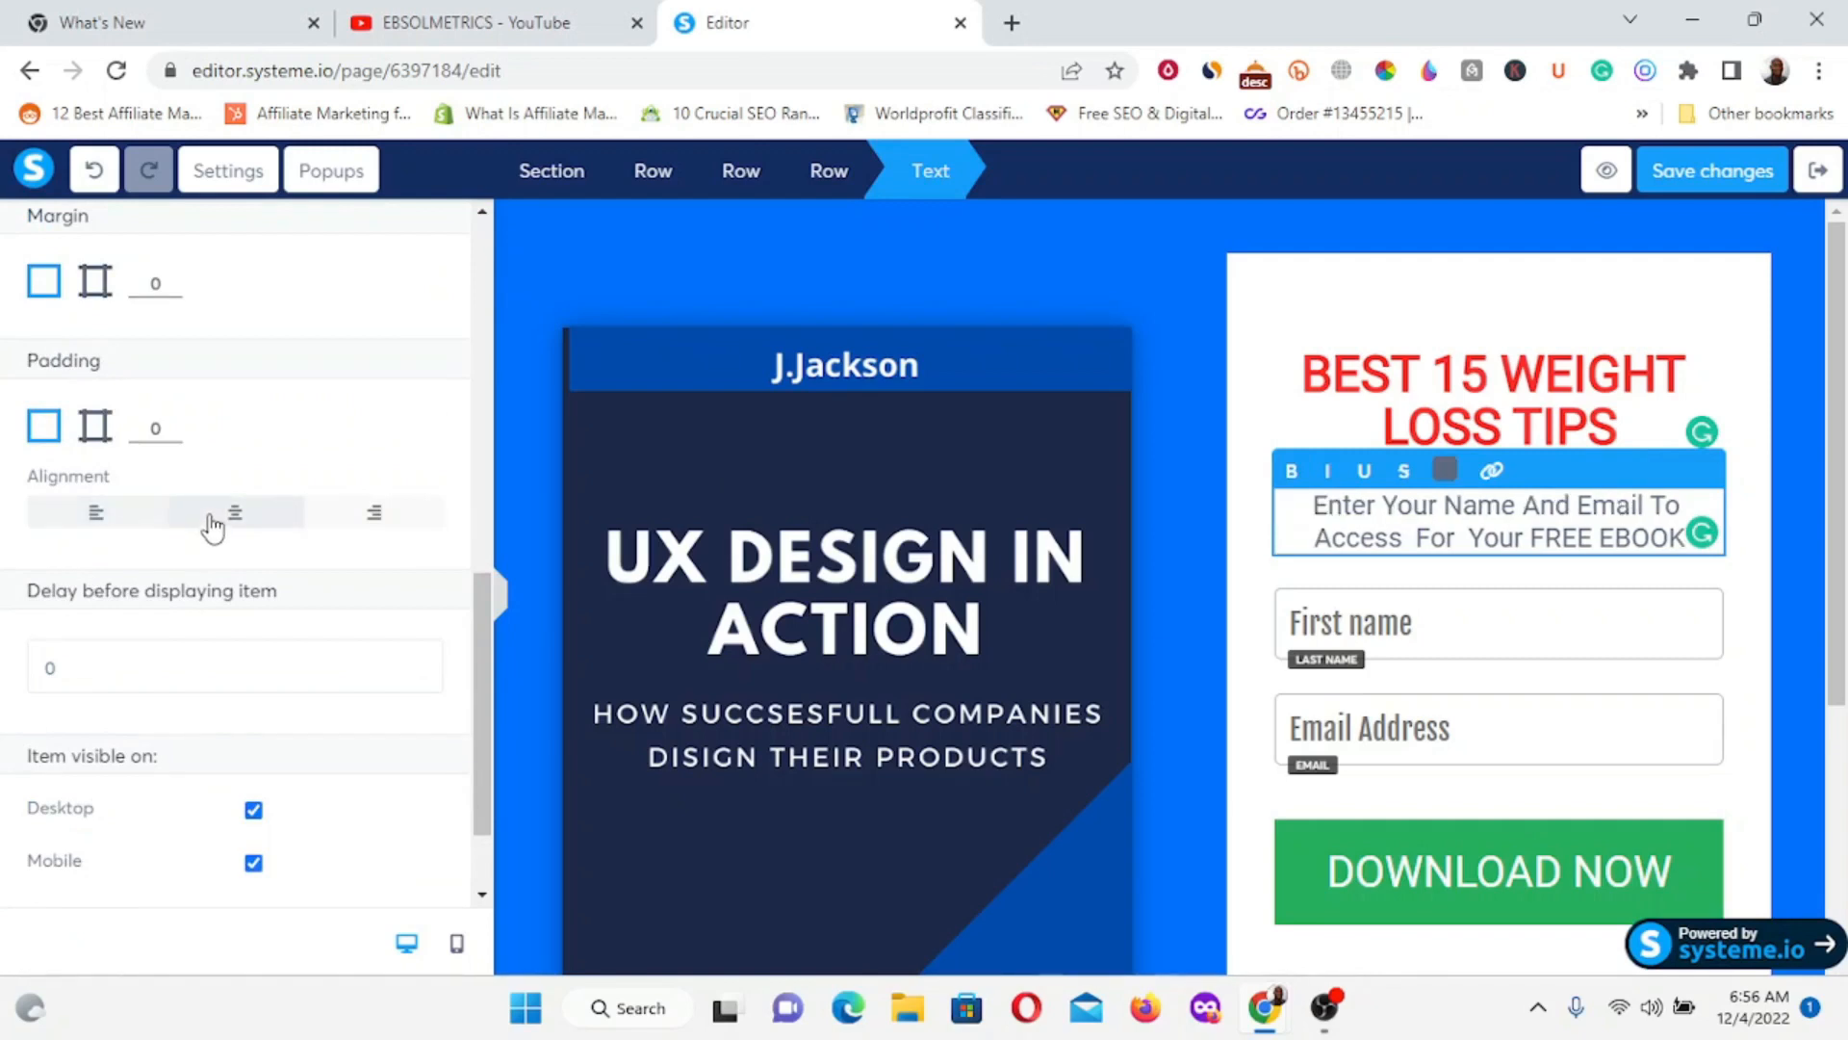
left_click(1329, 298)
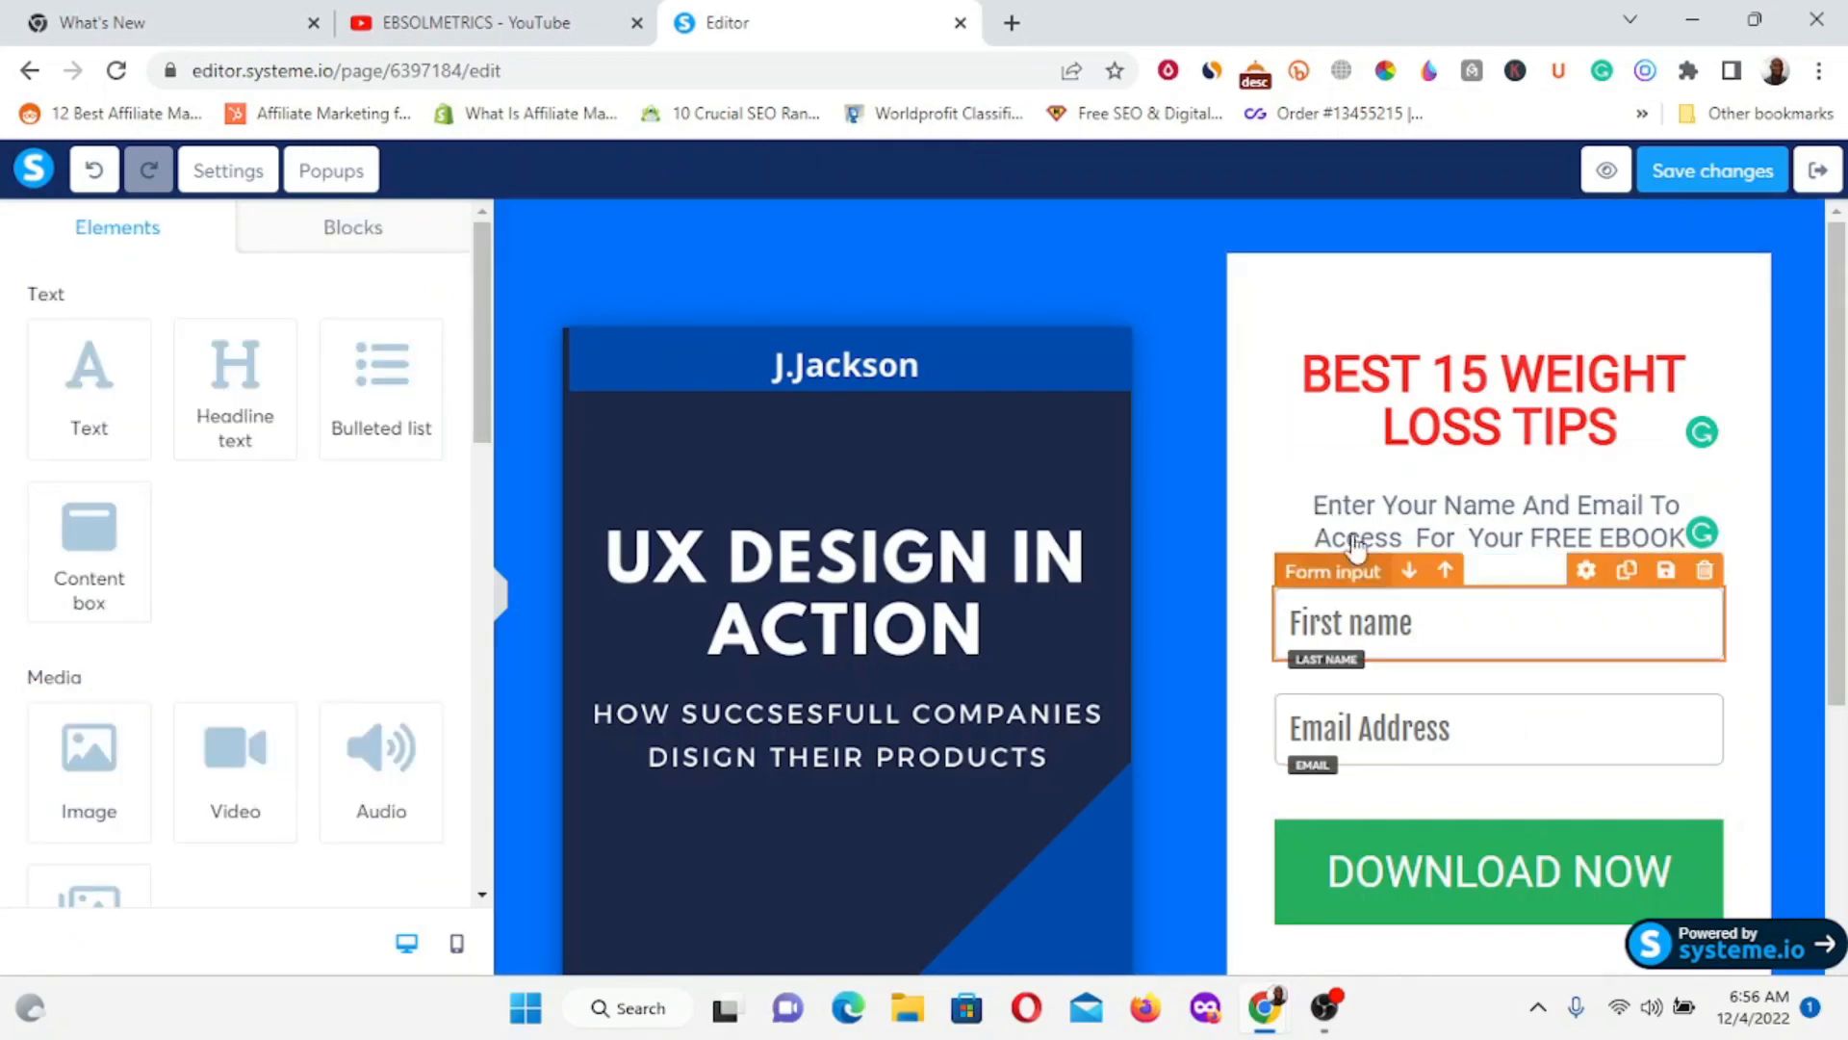
scroll(1375, 650, "down", 4)
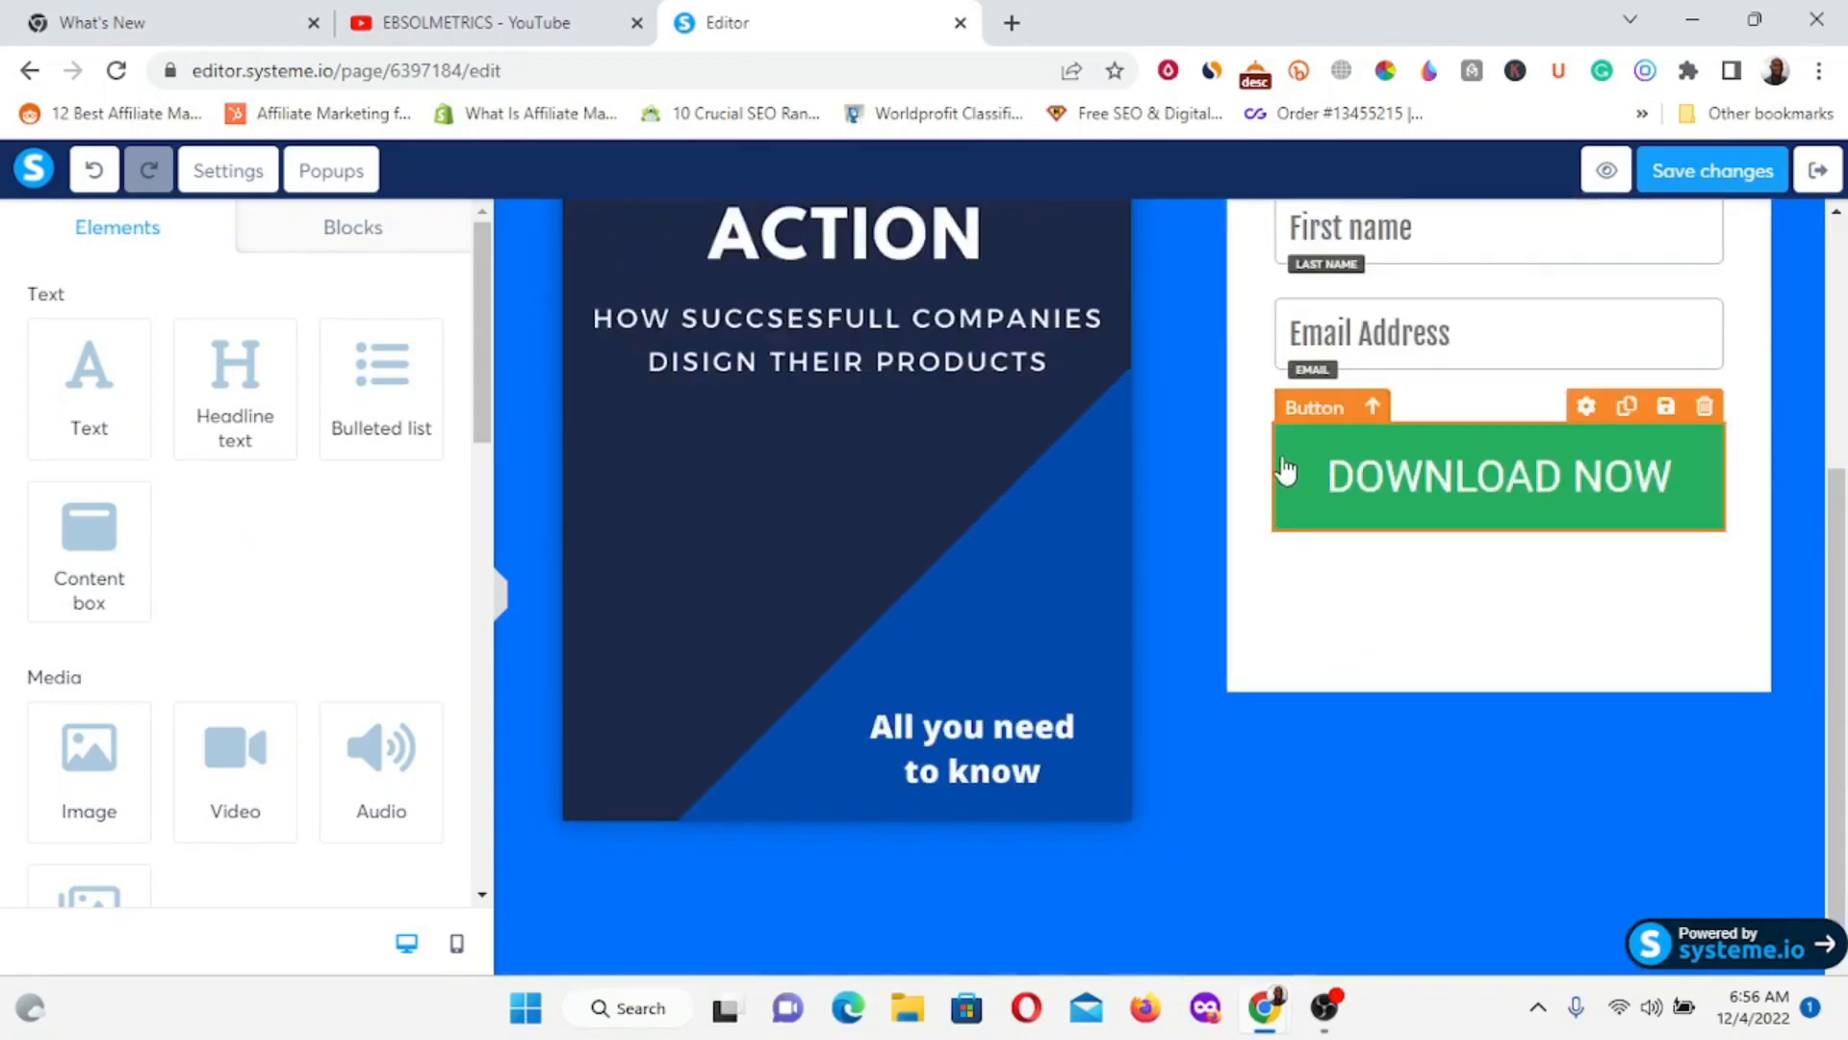
Change the DOWNLOAD NOW button background from green 27AE60 to red FF2B28.
left_click(1286, 468)
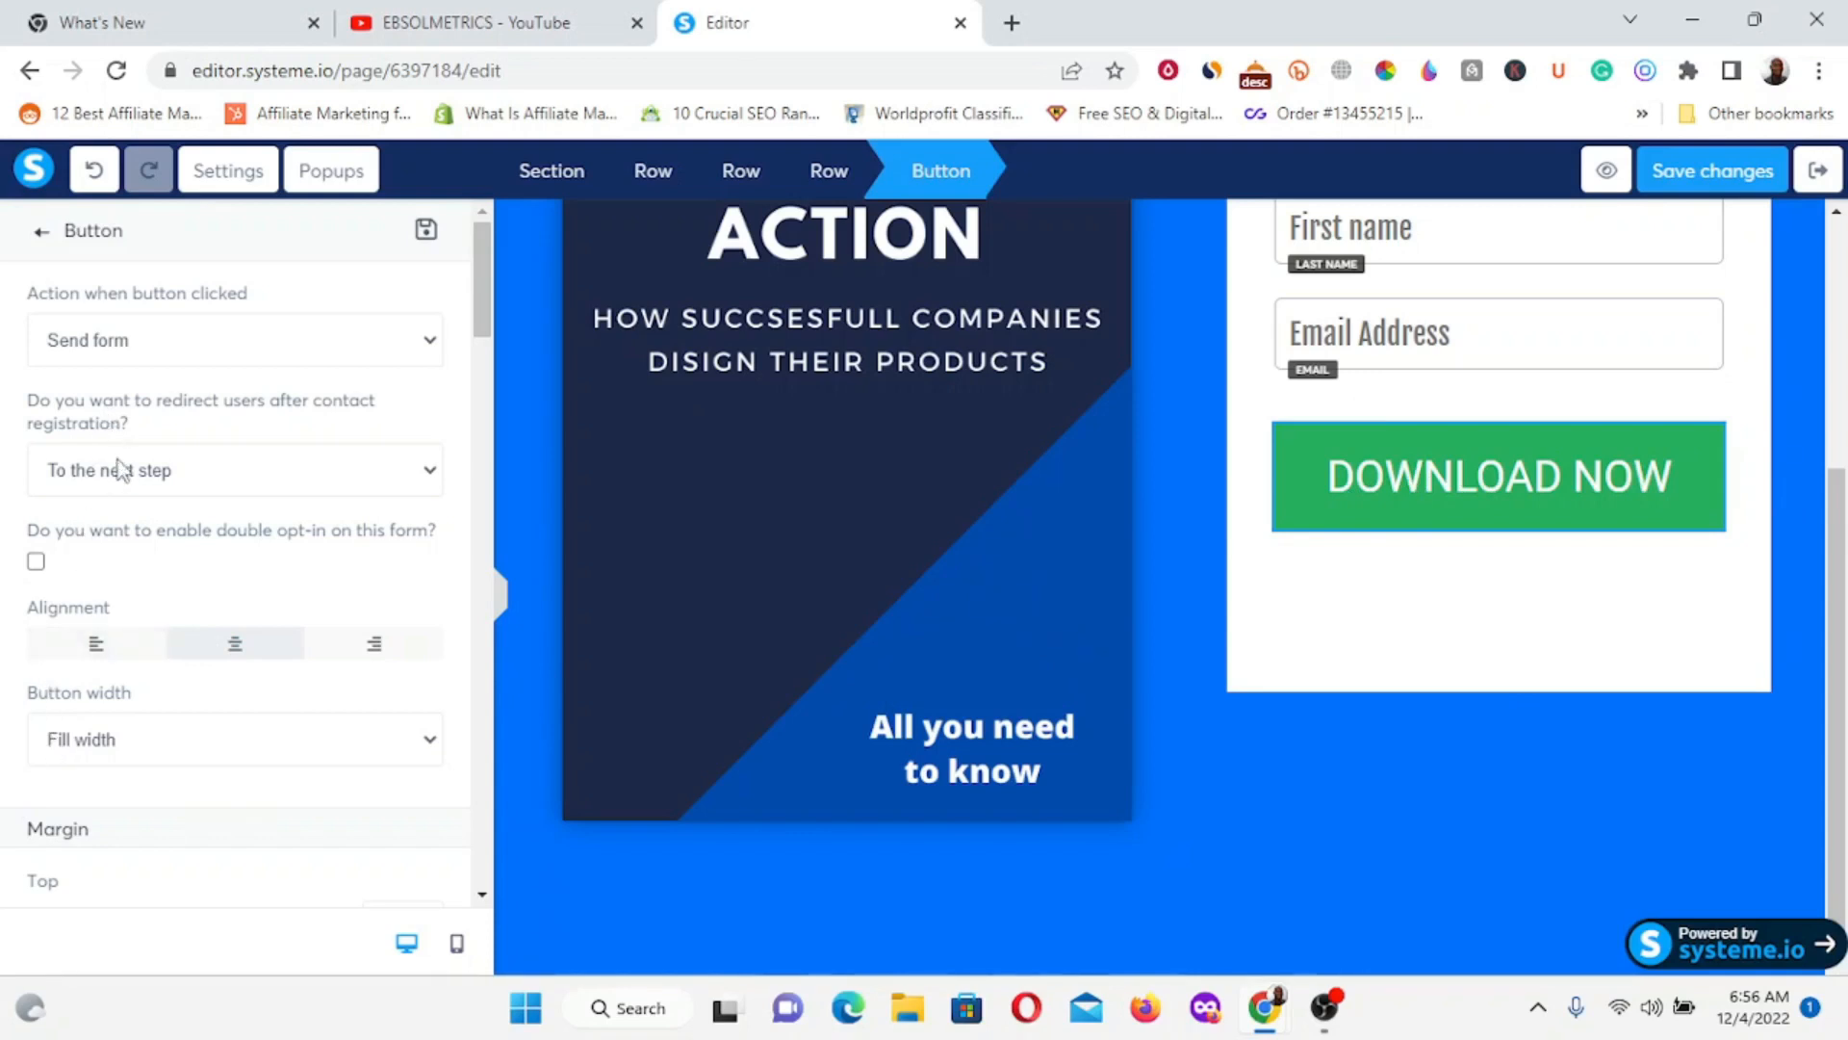
scroll(144, 626, "down", 15)
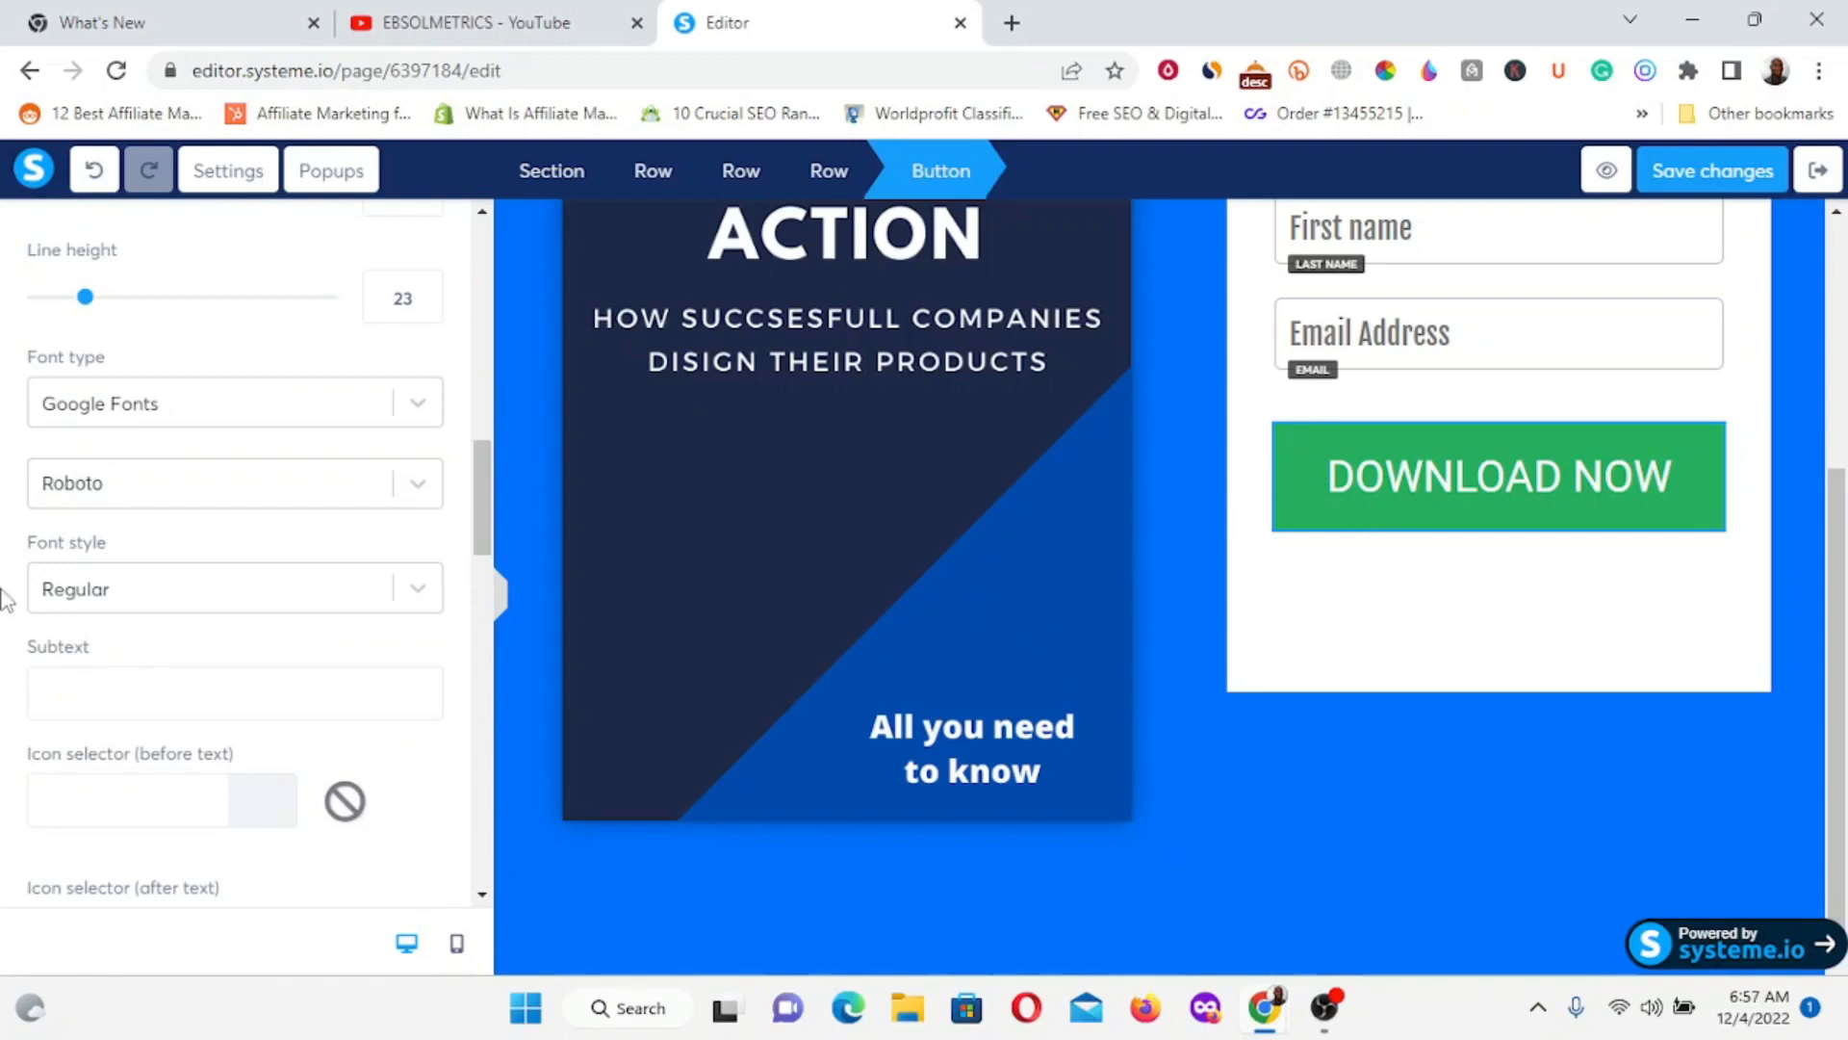
scroll(49, 660, "down", 7)
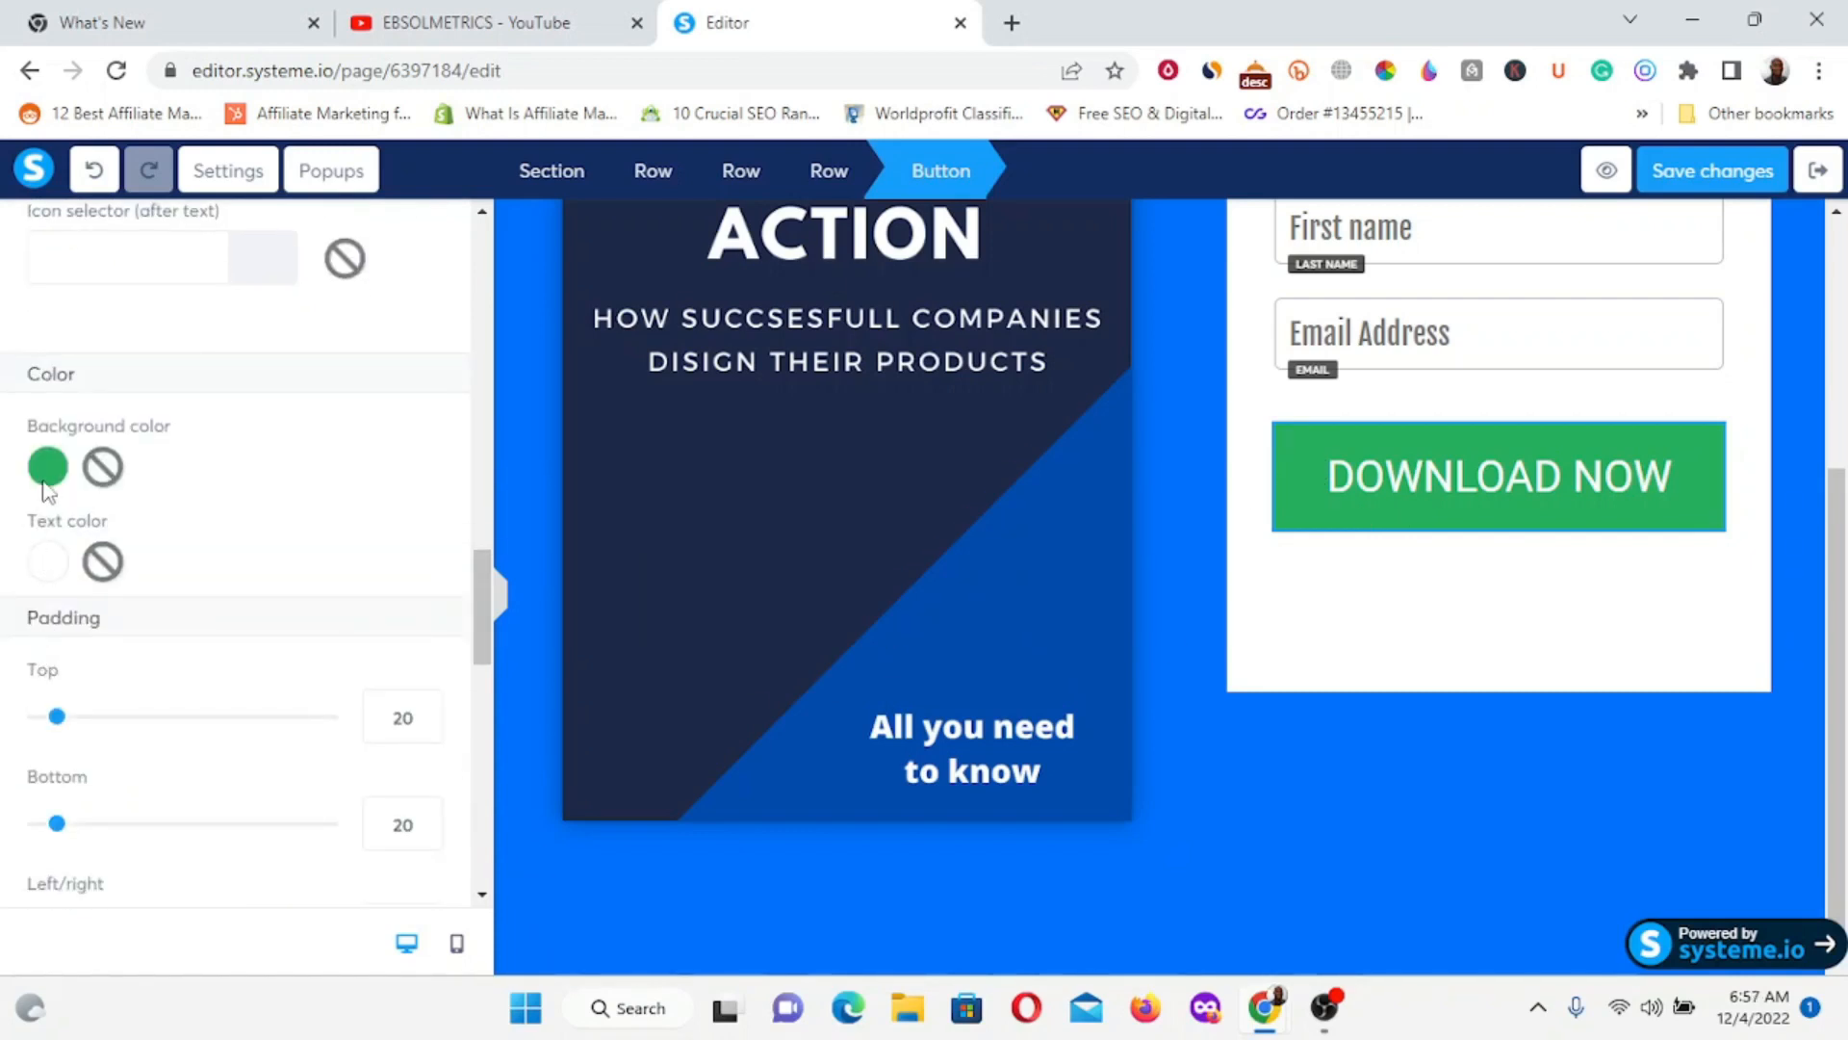
left_click(48, 472)
double_click(206, 698)
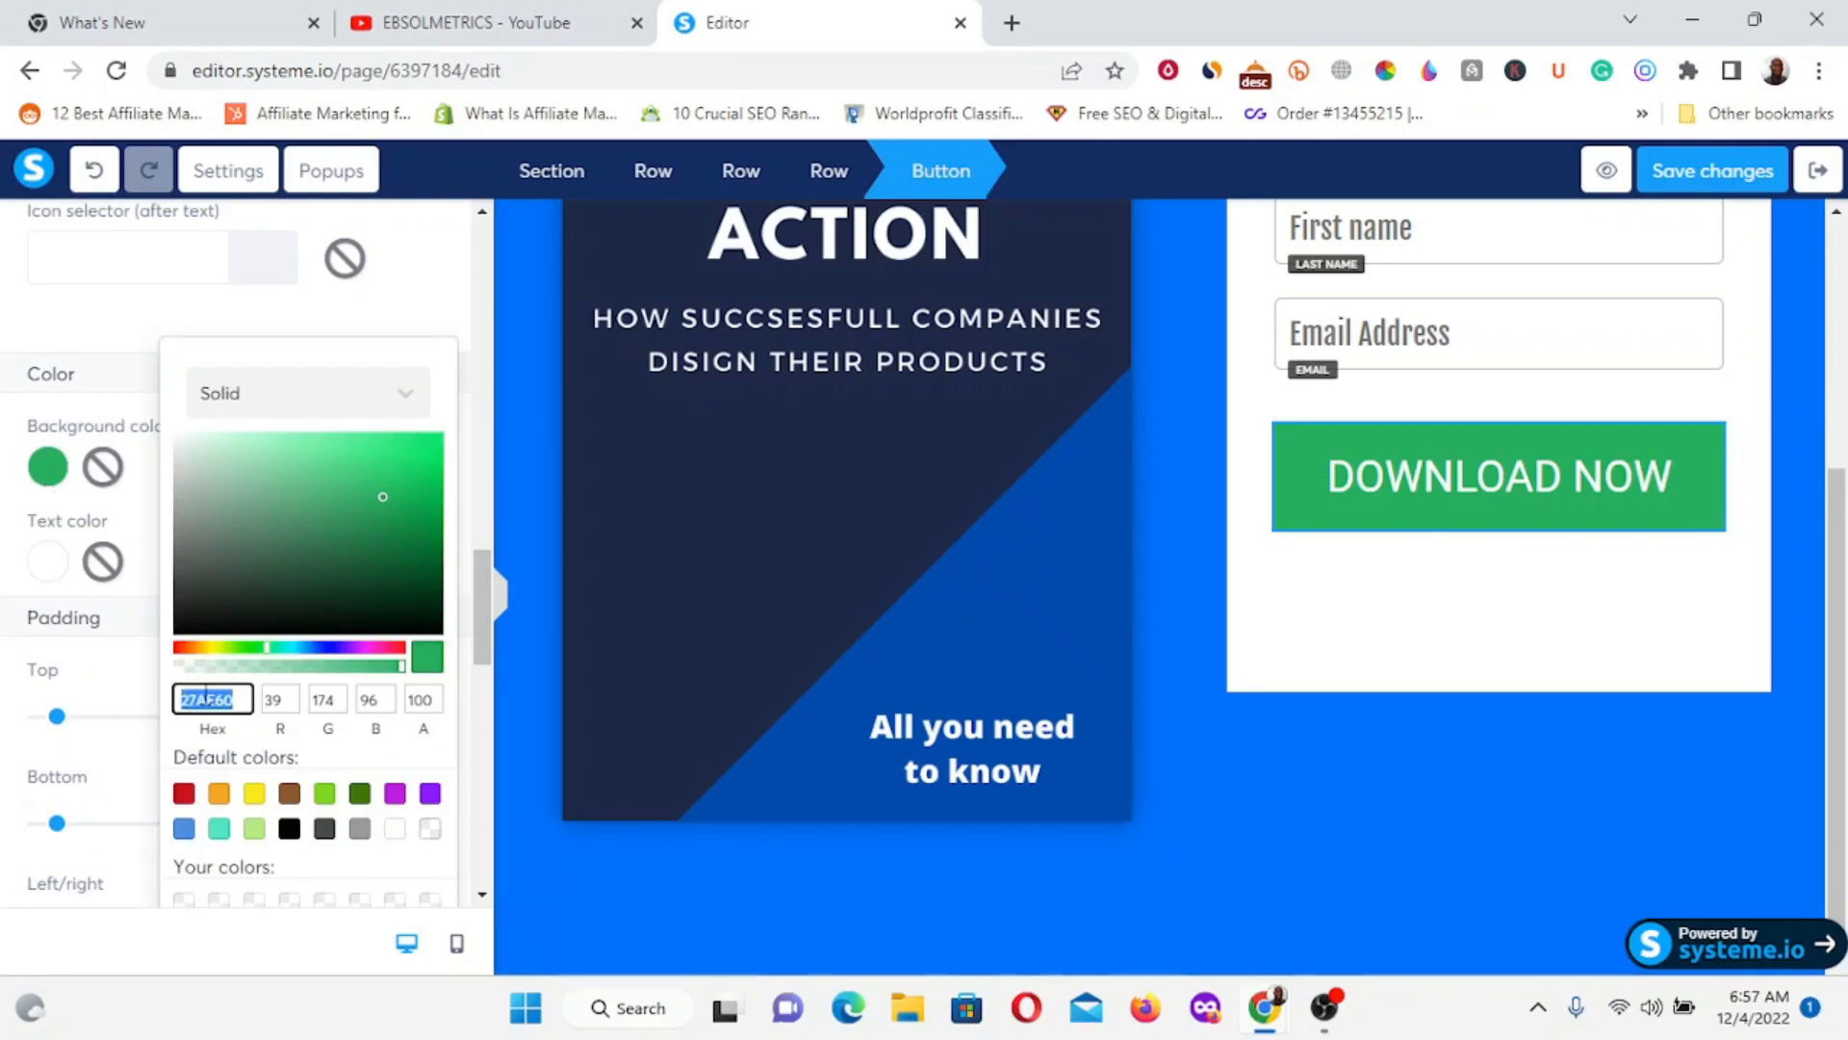
type("FF2B28")
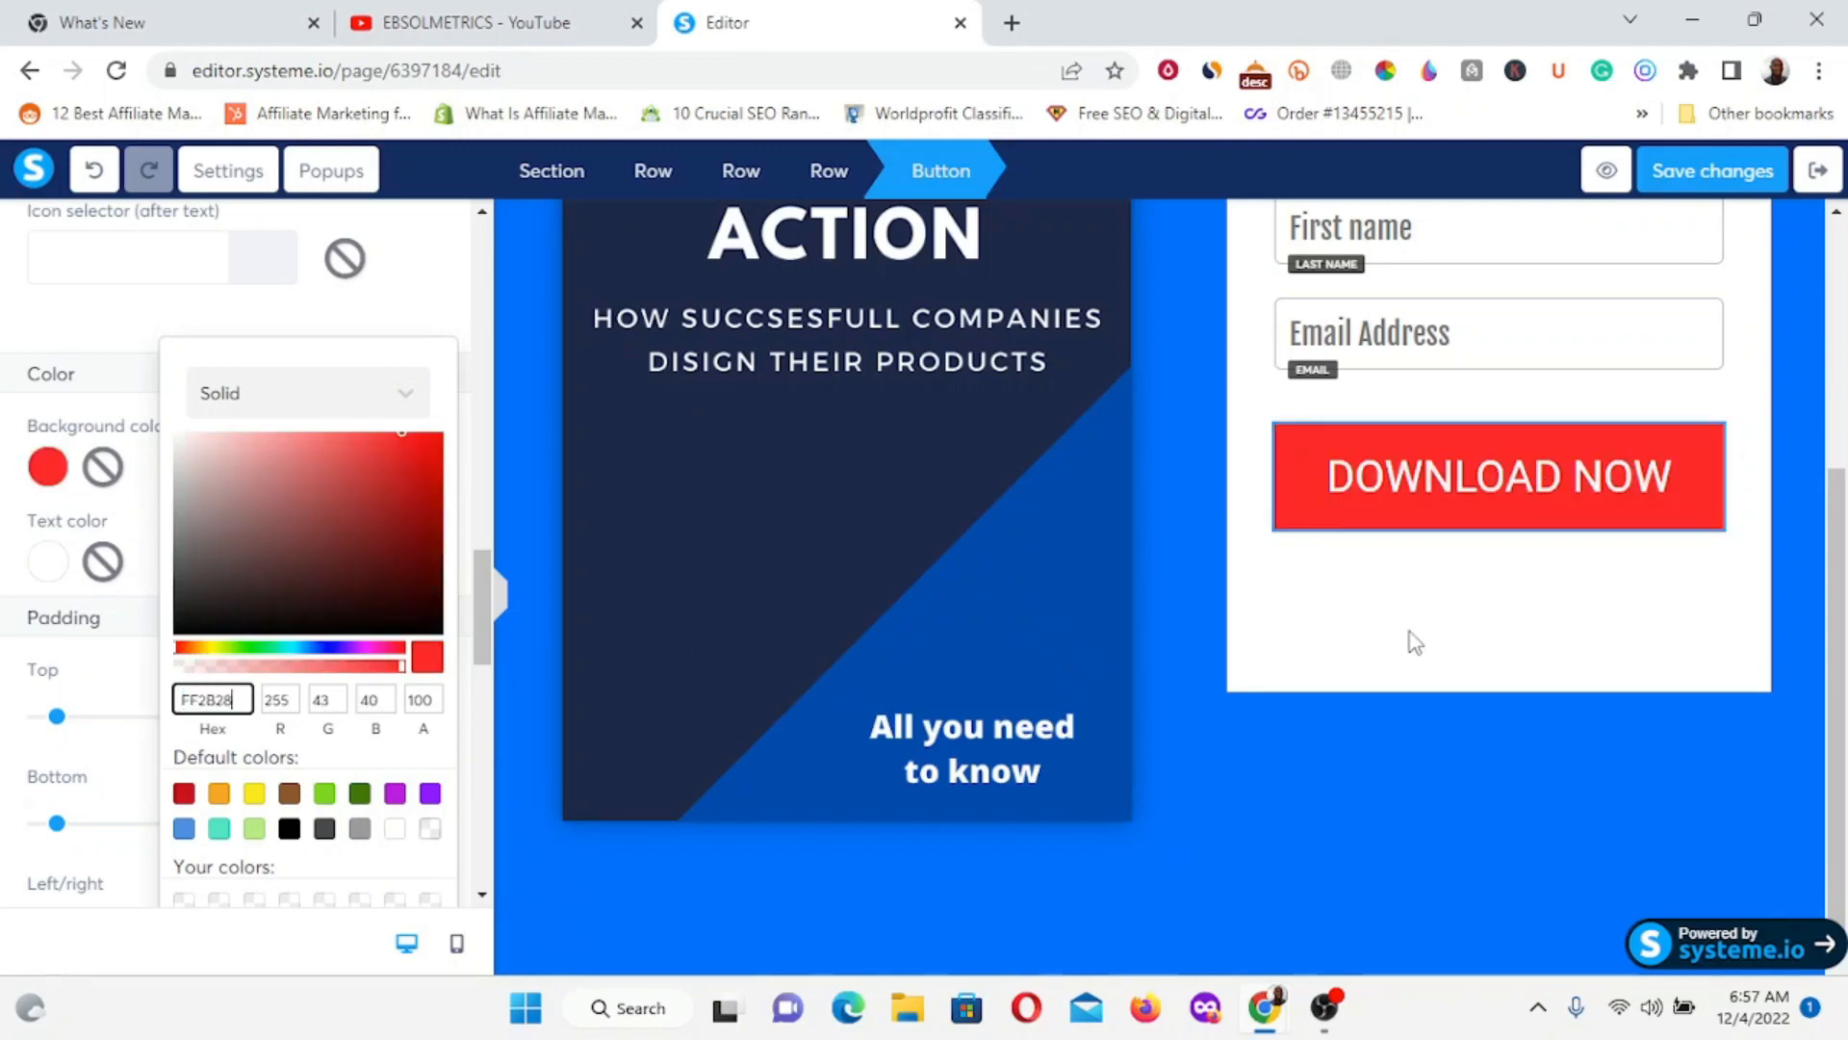
left_click(1494, 318)
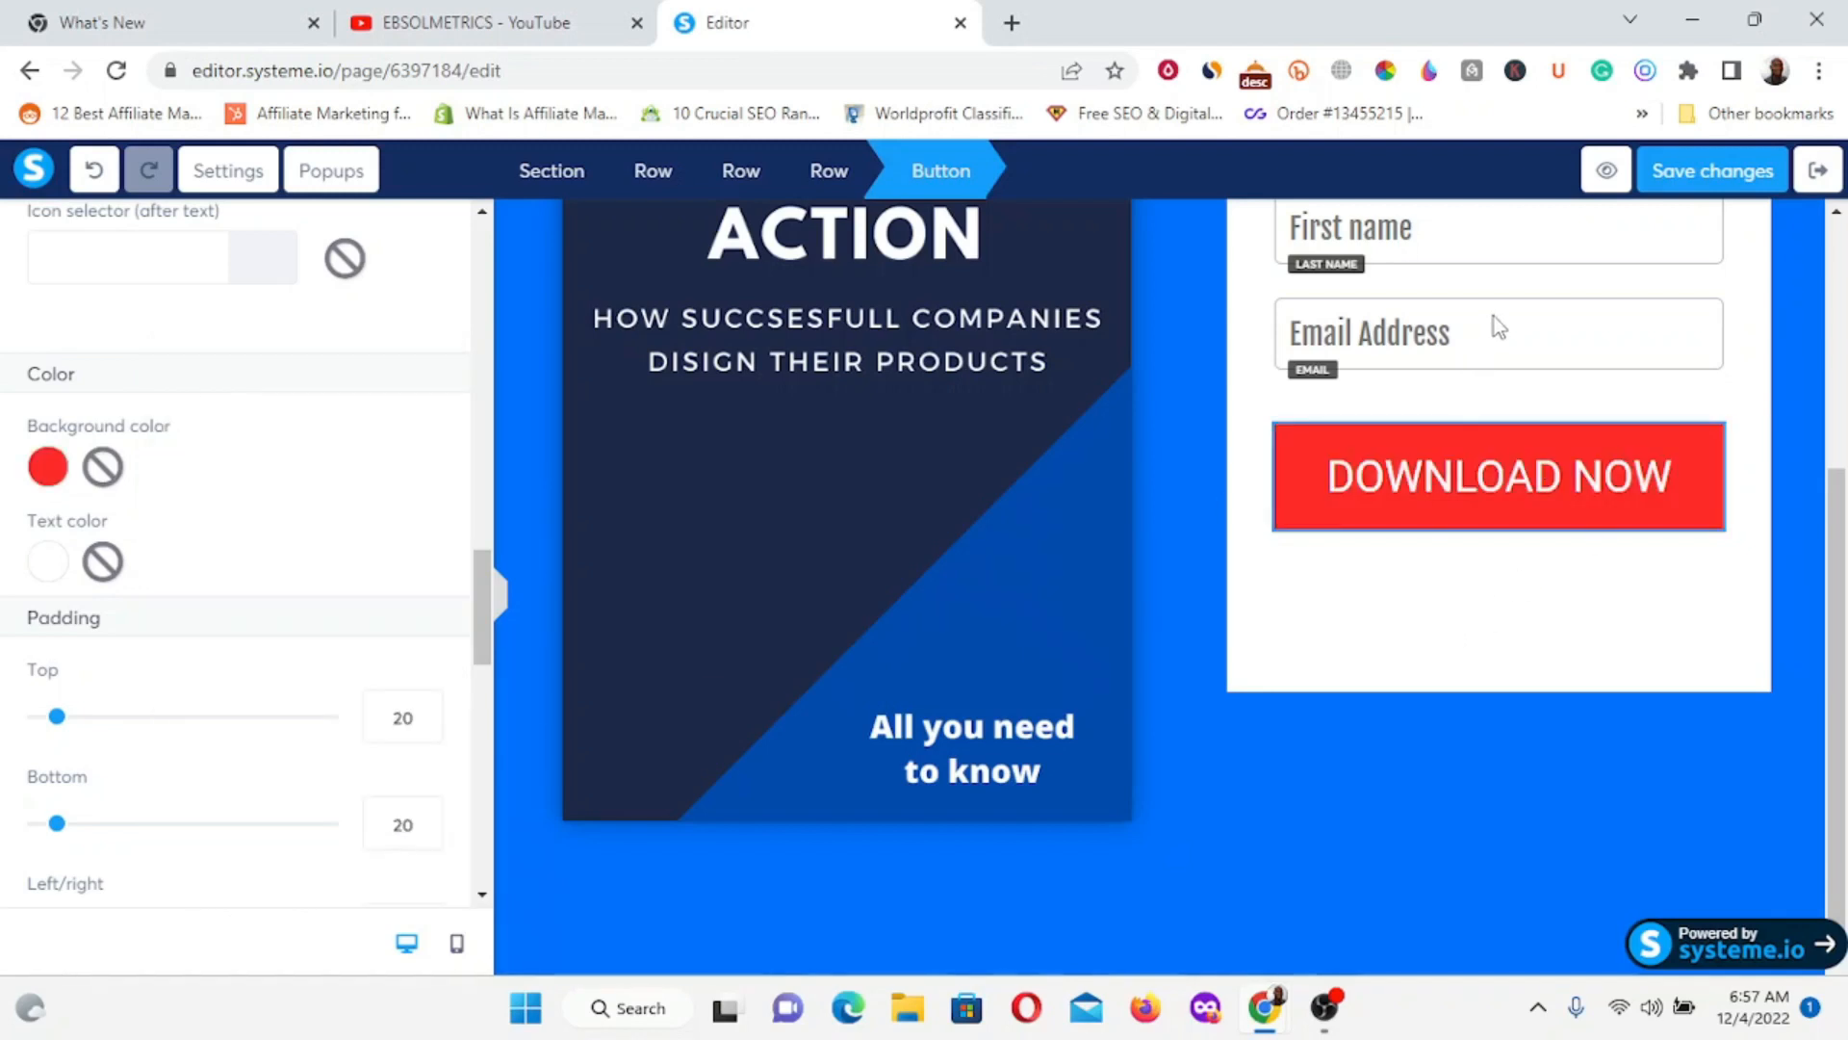
left_click(1483, 331)
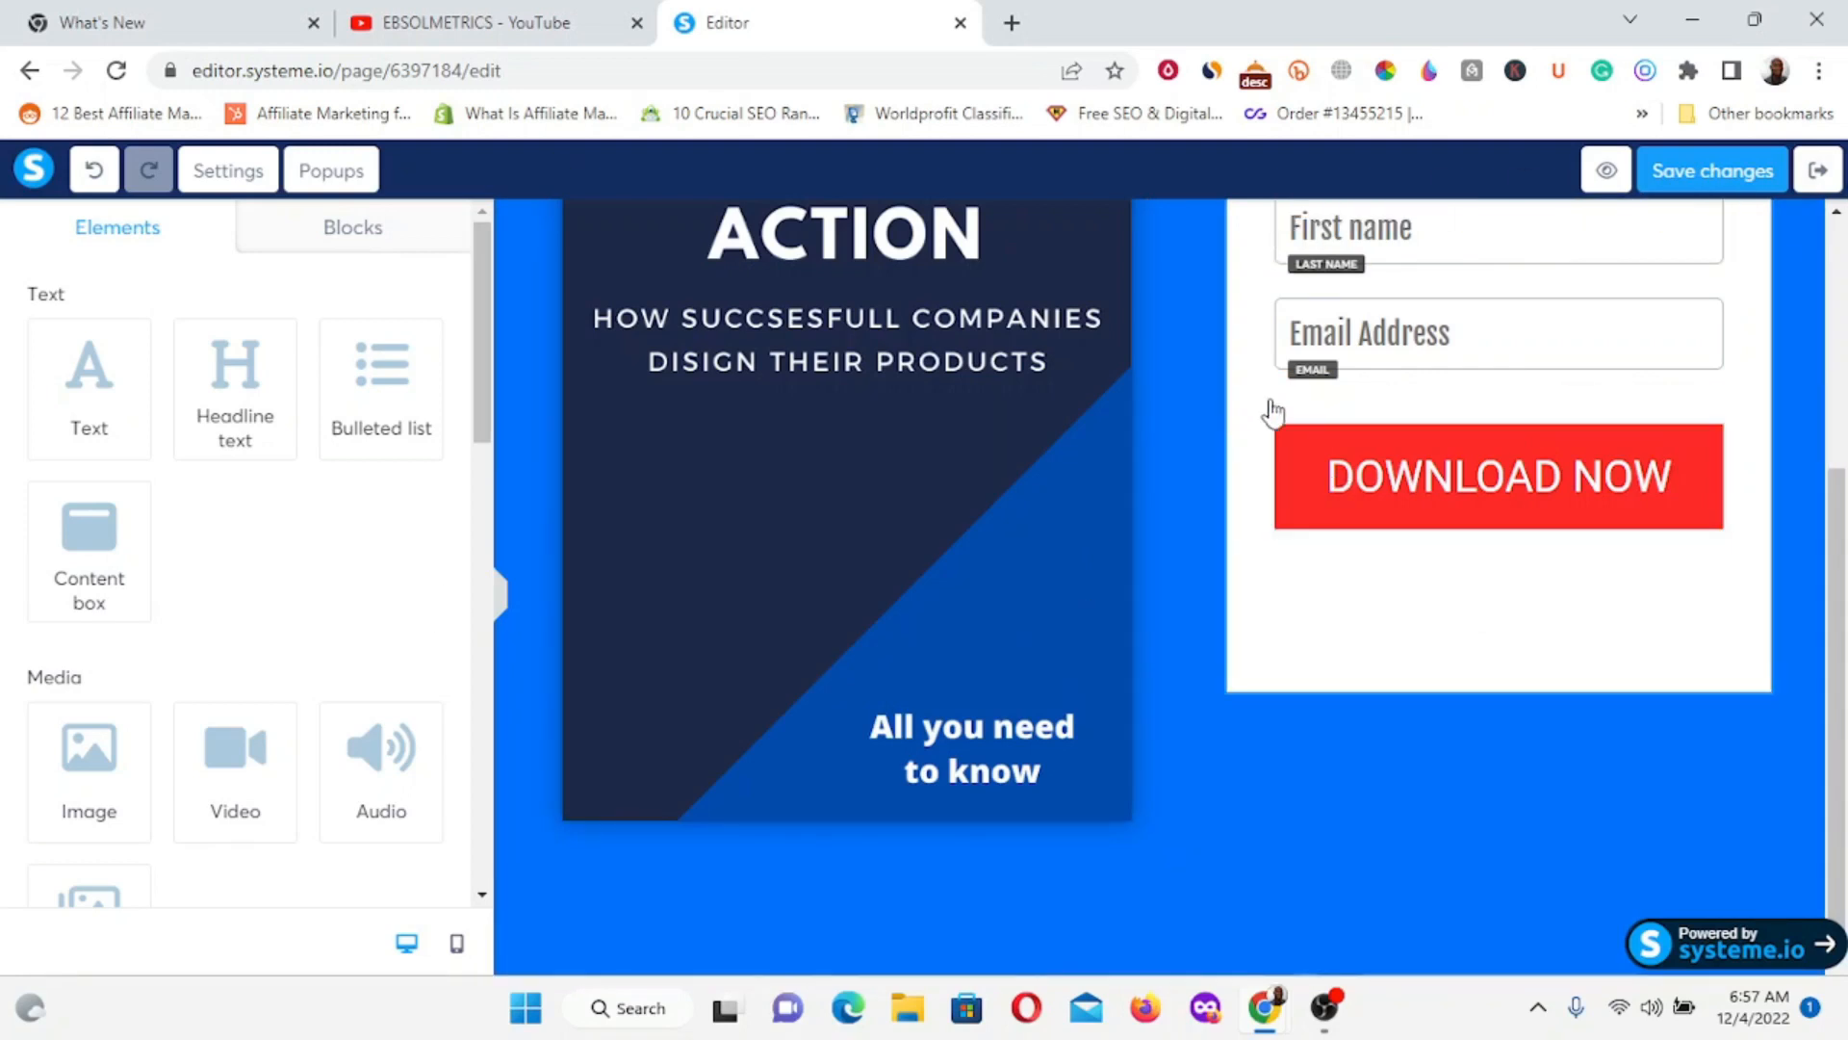
Set the button's Top left and Bottom right rounded corners to 20, leaving the other two square.
left_click(1292, 441)
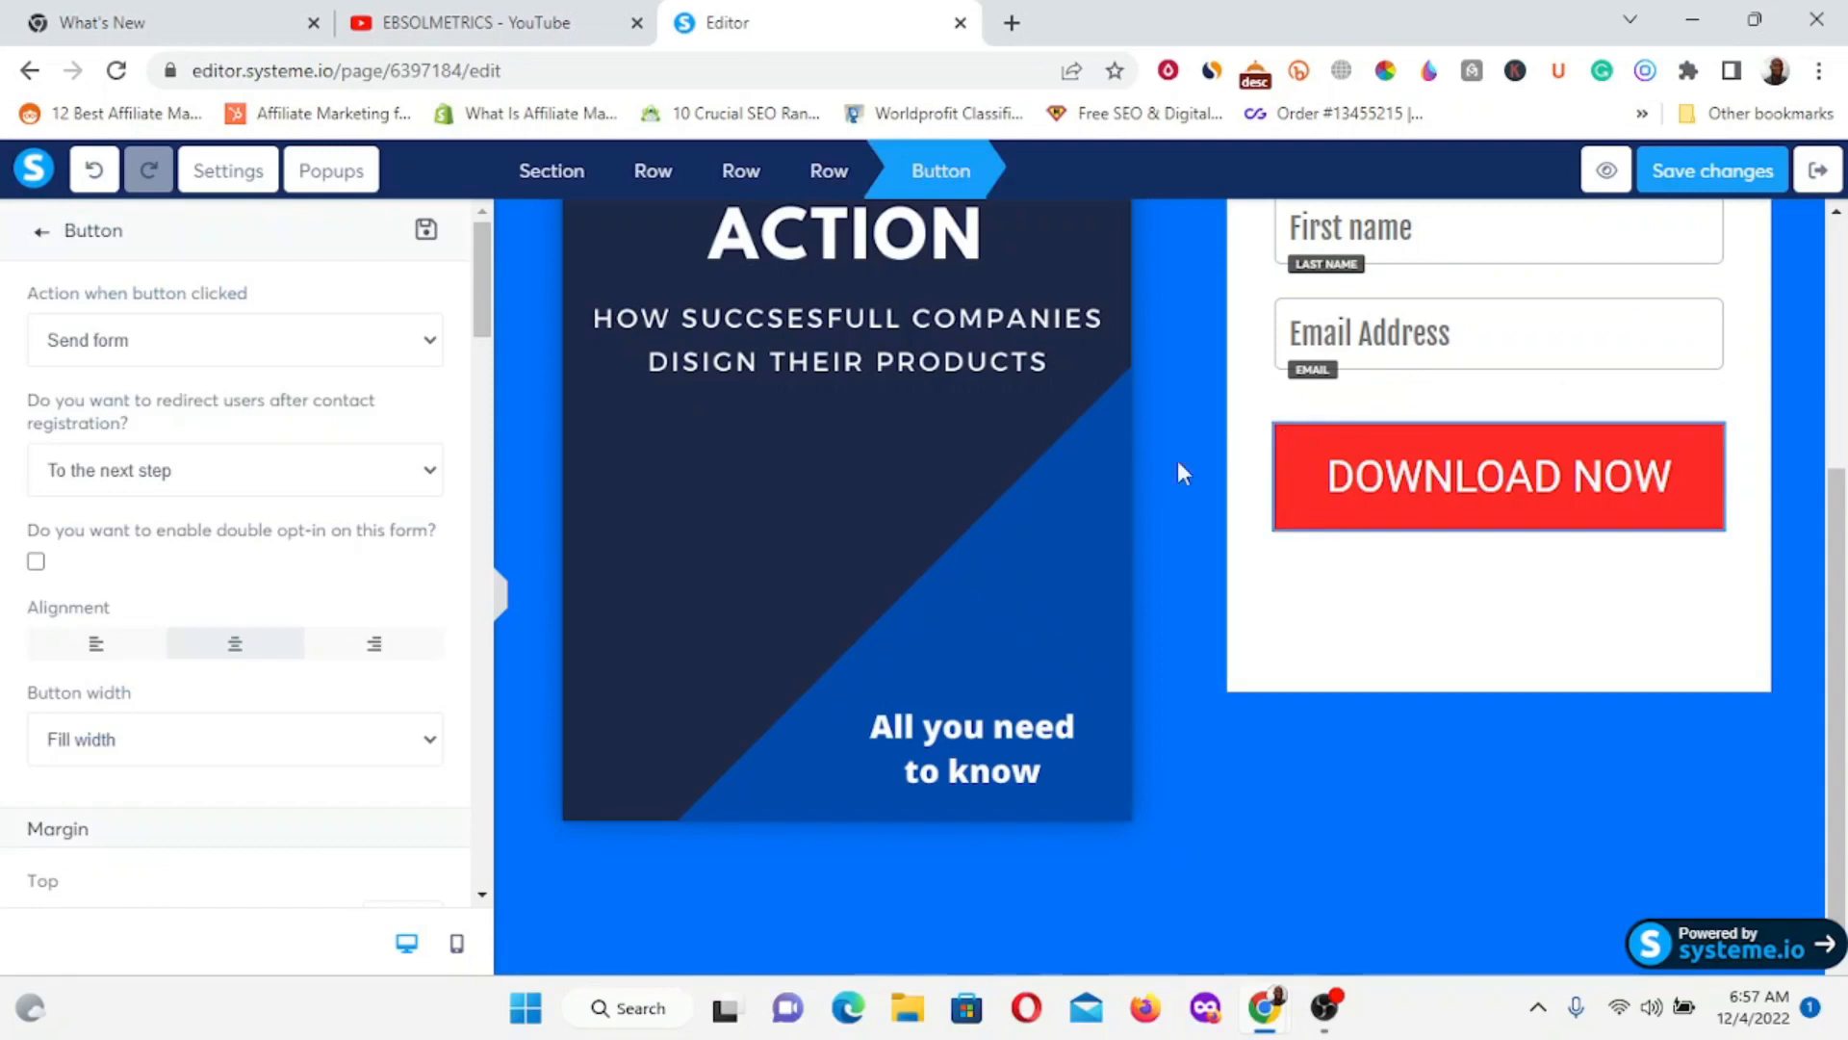
scroll(114, 616, "down", 5)
scroll(111, 612, "down", 9)
scroll(108, 604, "down", 8)
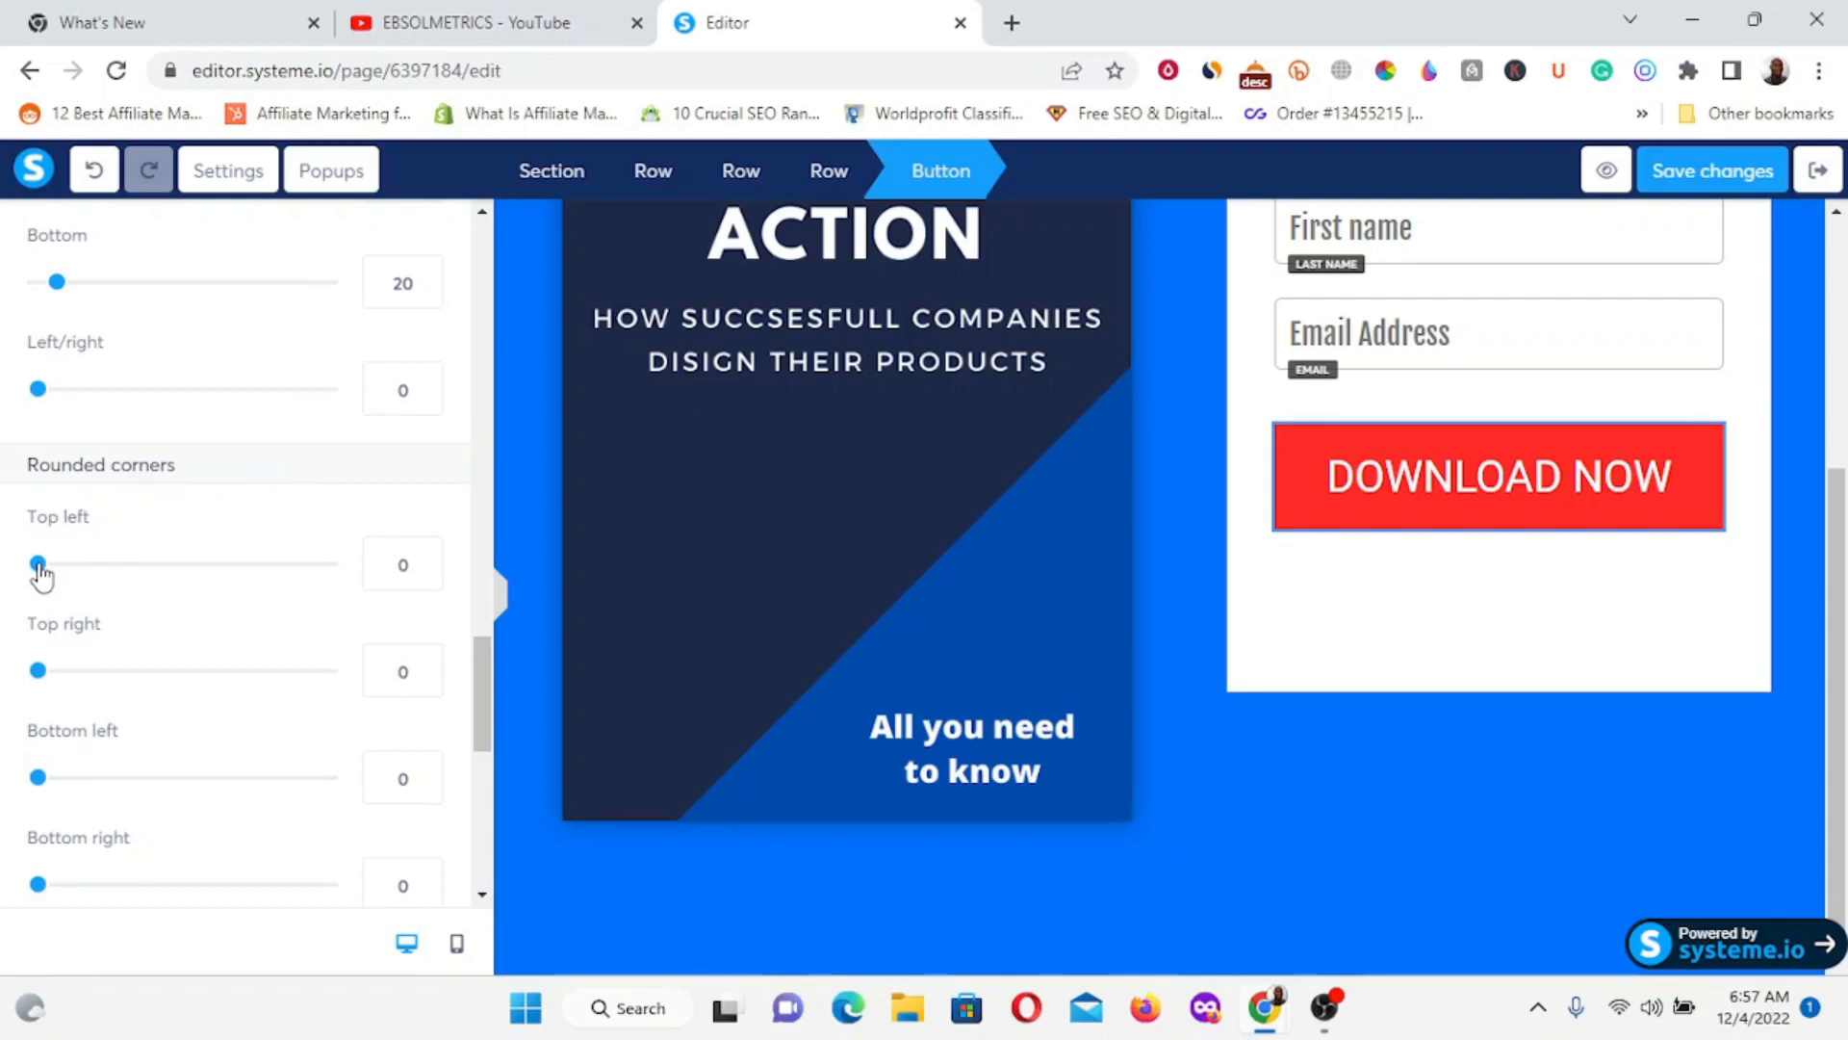
scroll(41, 575, "down", 1)
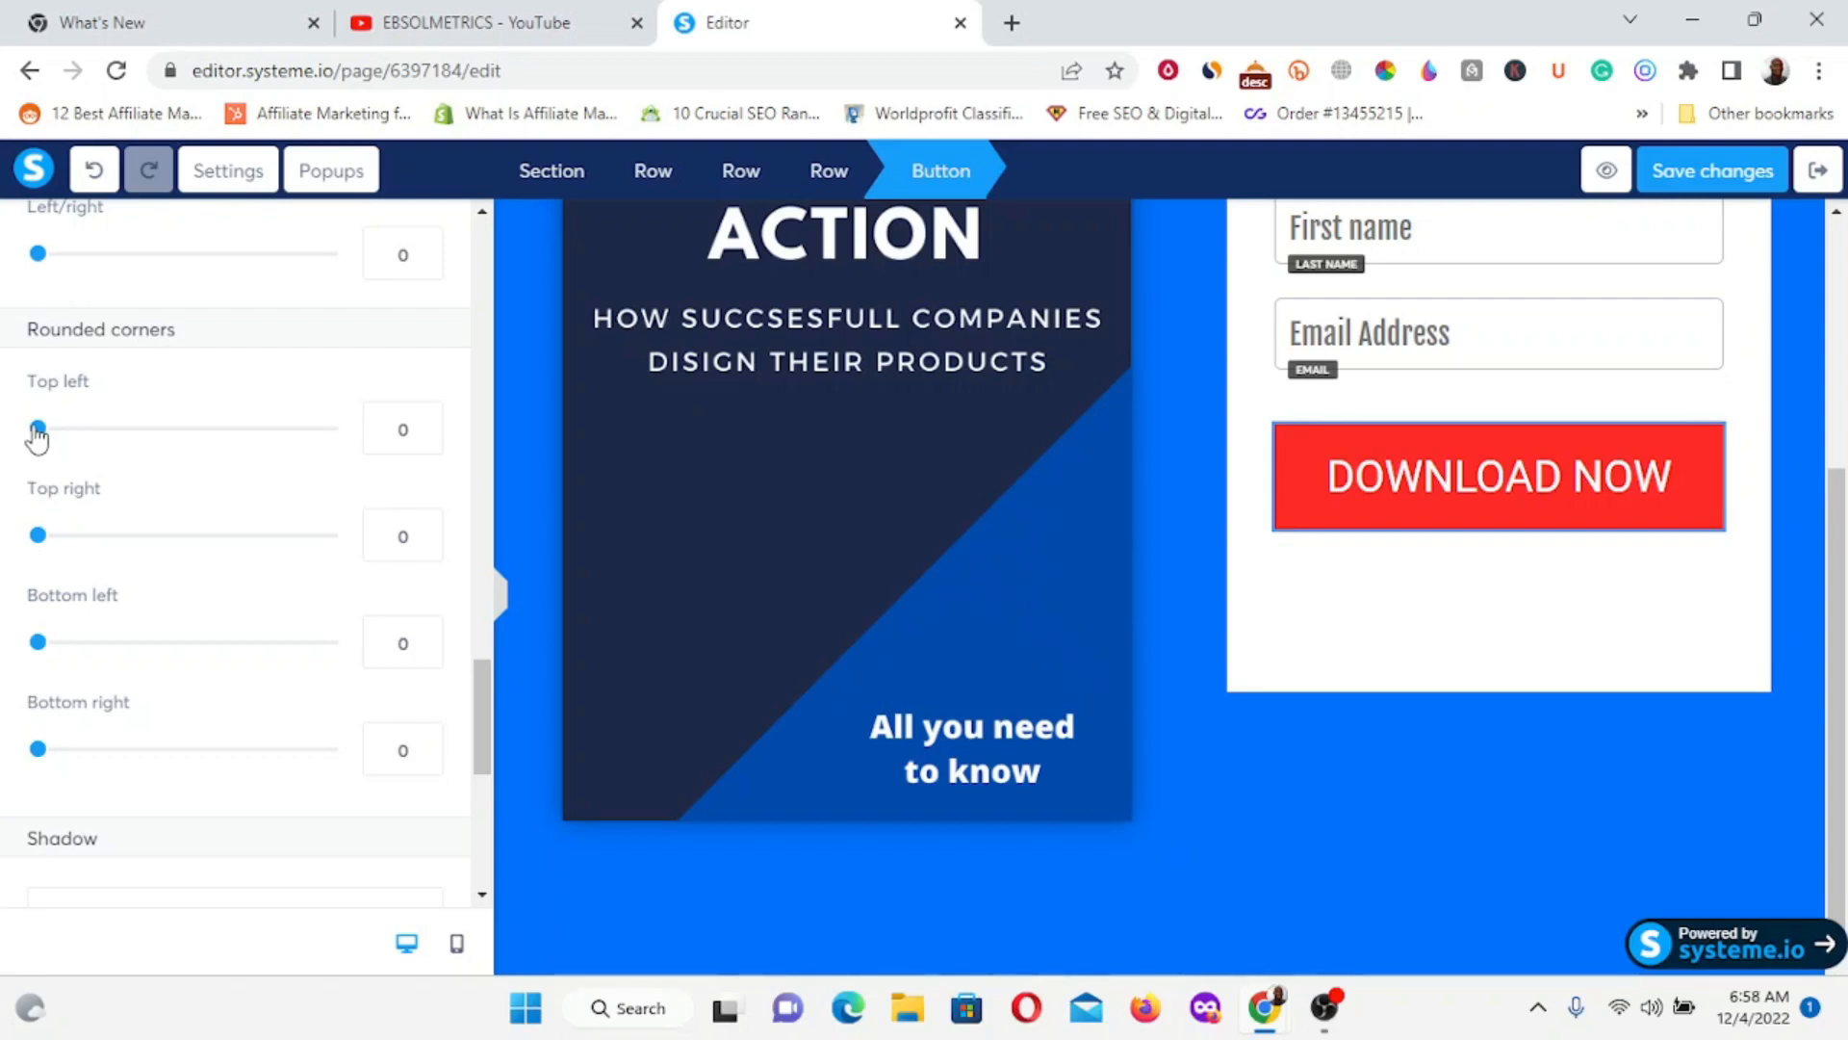
left_click_drag(37, 438, 72, 439)
left_click(423, 423)
mouse_move(65, 425)
left_mouse_down()
mouse_move(102, 431)
mouse_move(86, 430)
left_mouse_up()
left_click(424, 424)
left_click(425, 424)
left_click(425, 424)
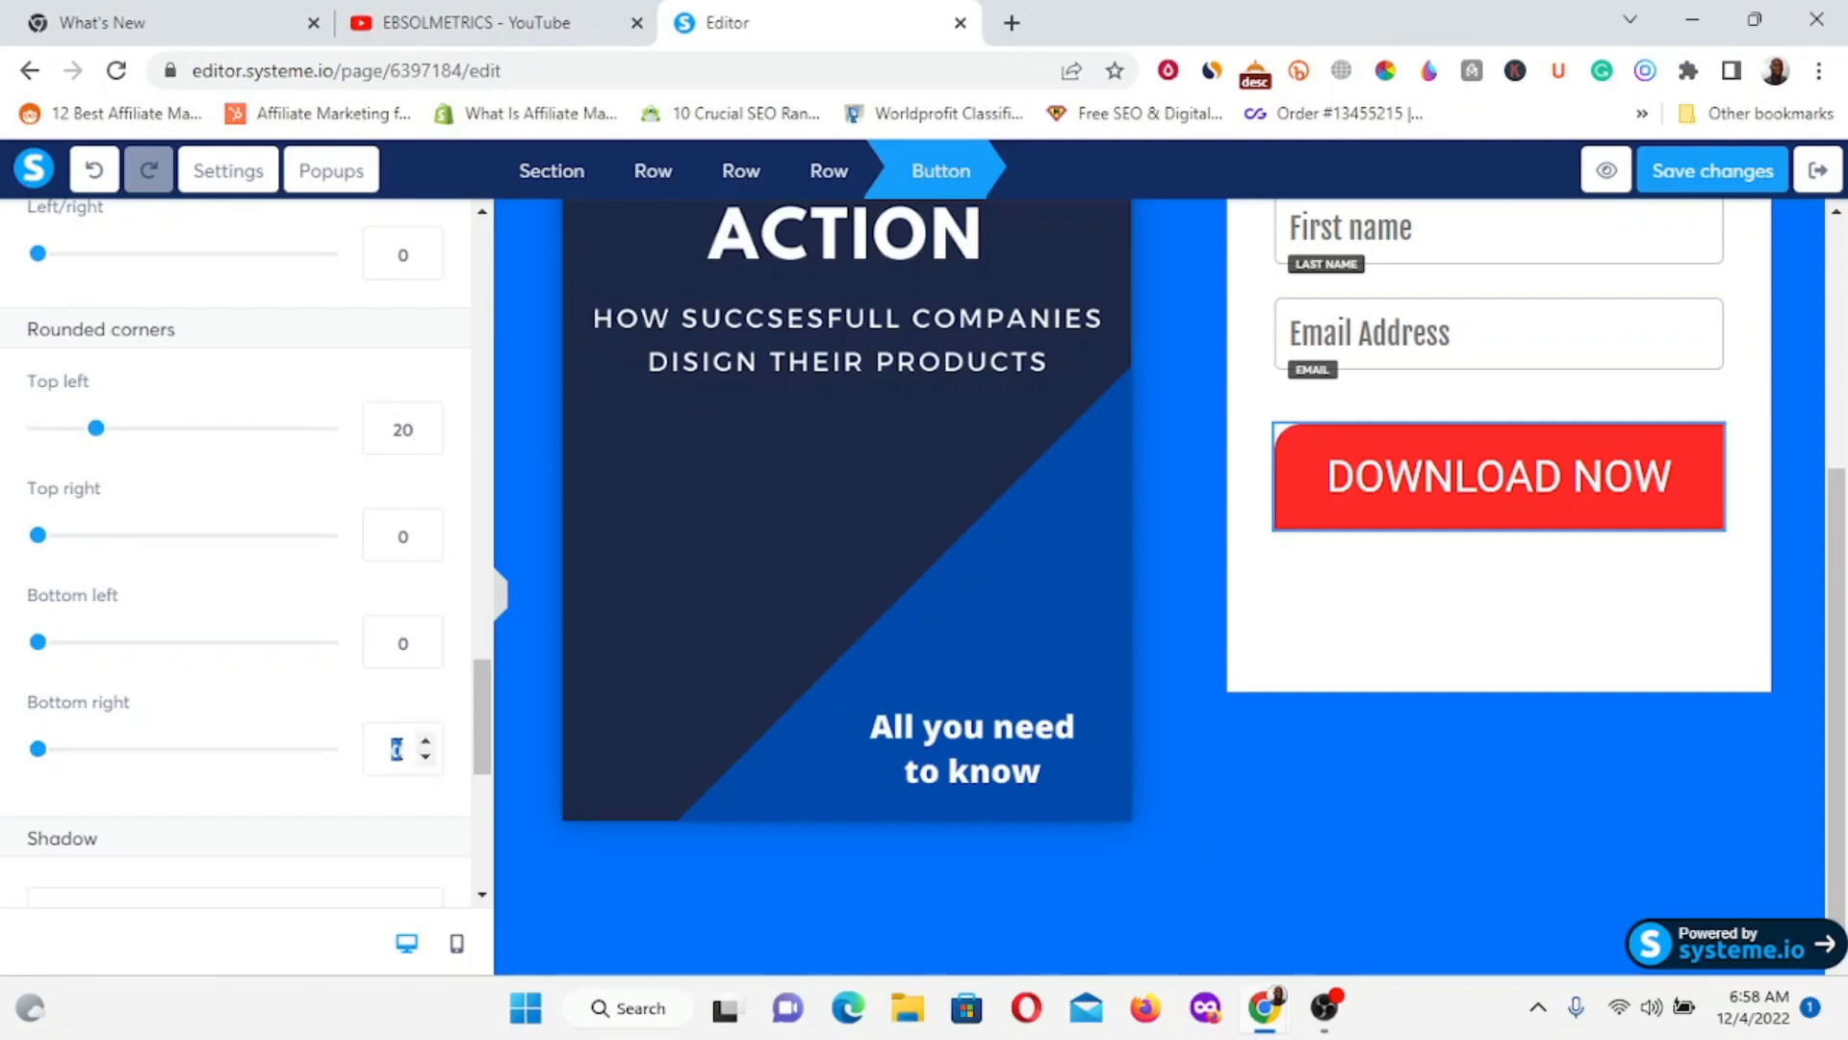
type("20")
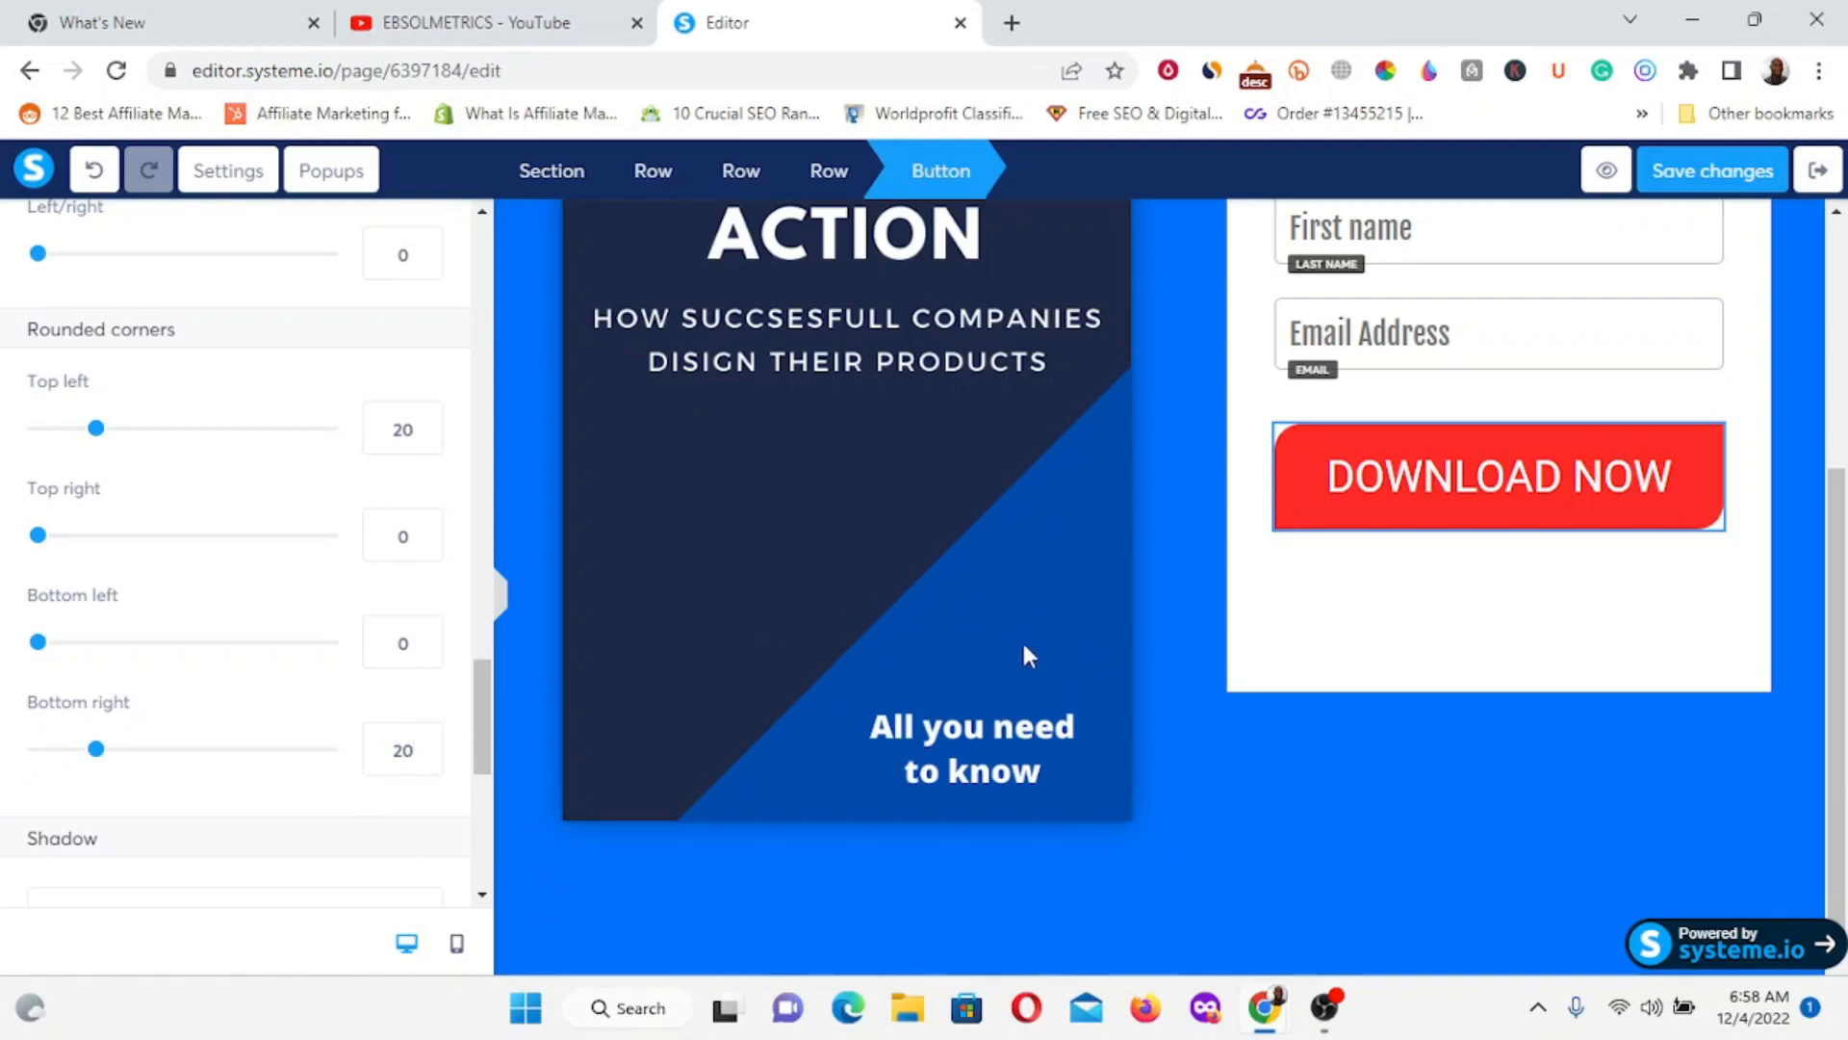
left_click(1547, 336)
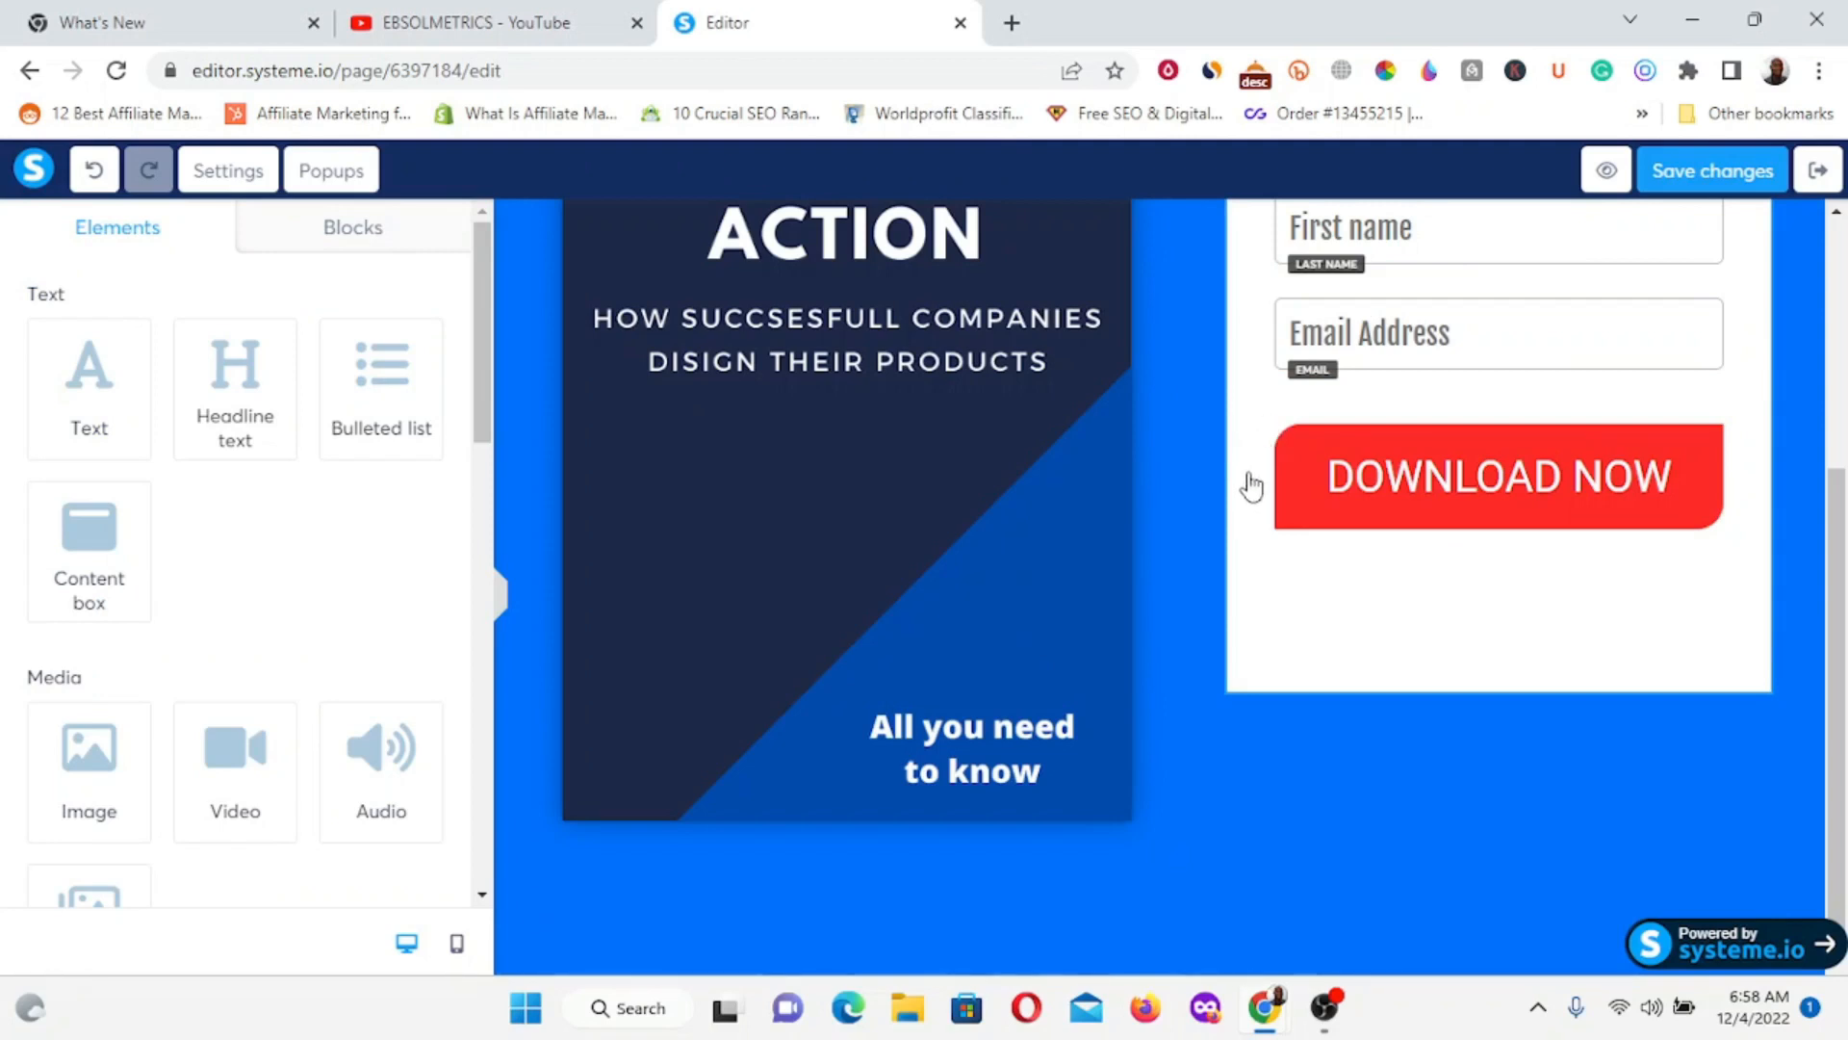
Give the DOWNLOAD NOW button a Blurry shadow.
left_click(1429, 504)
scroll(83, 529, "down", 7)
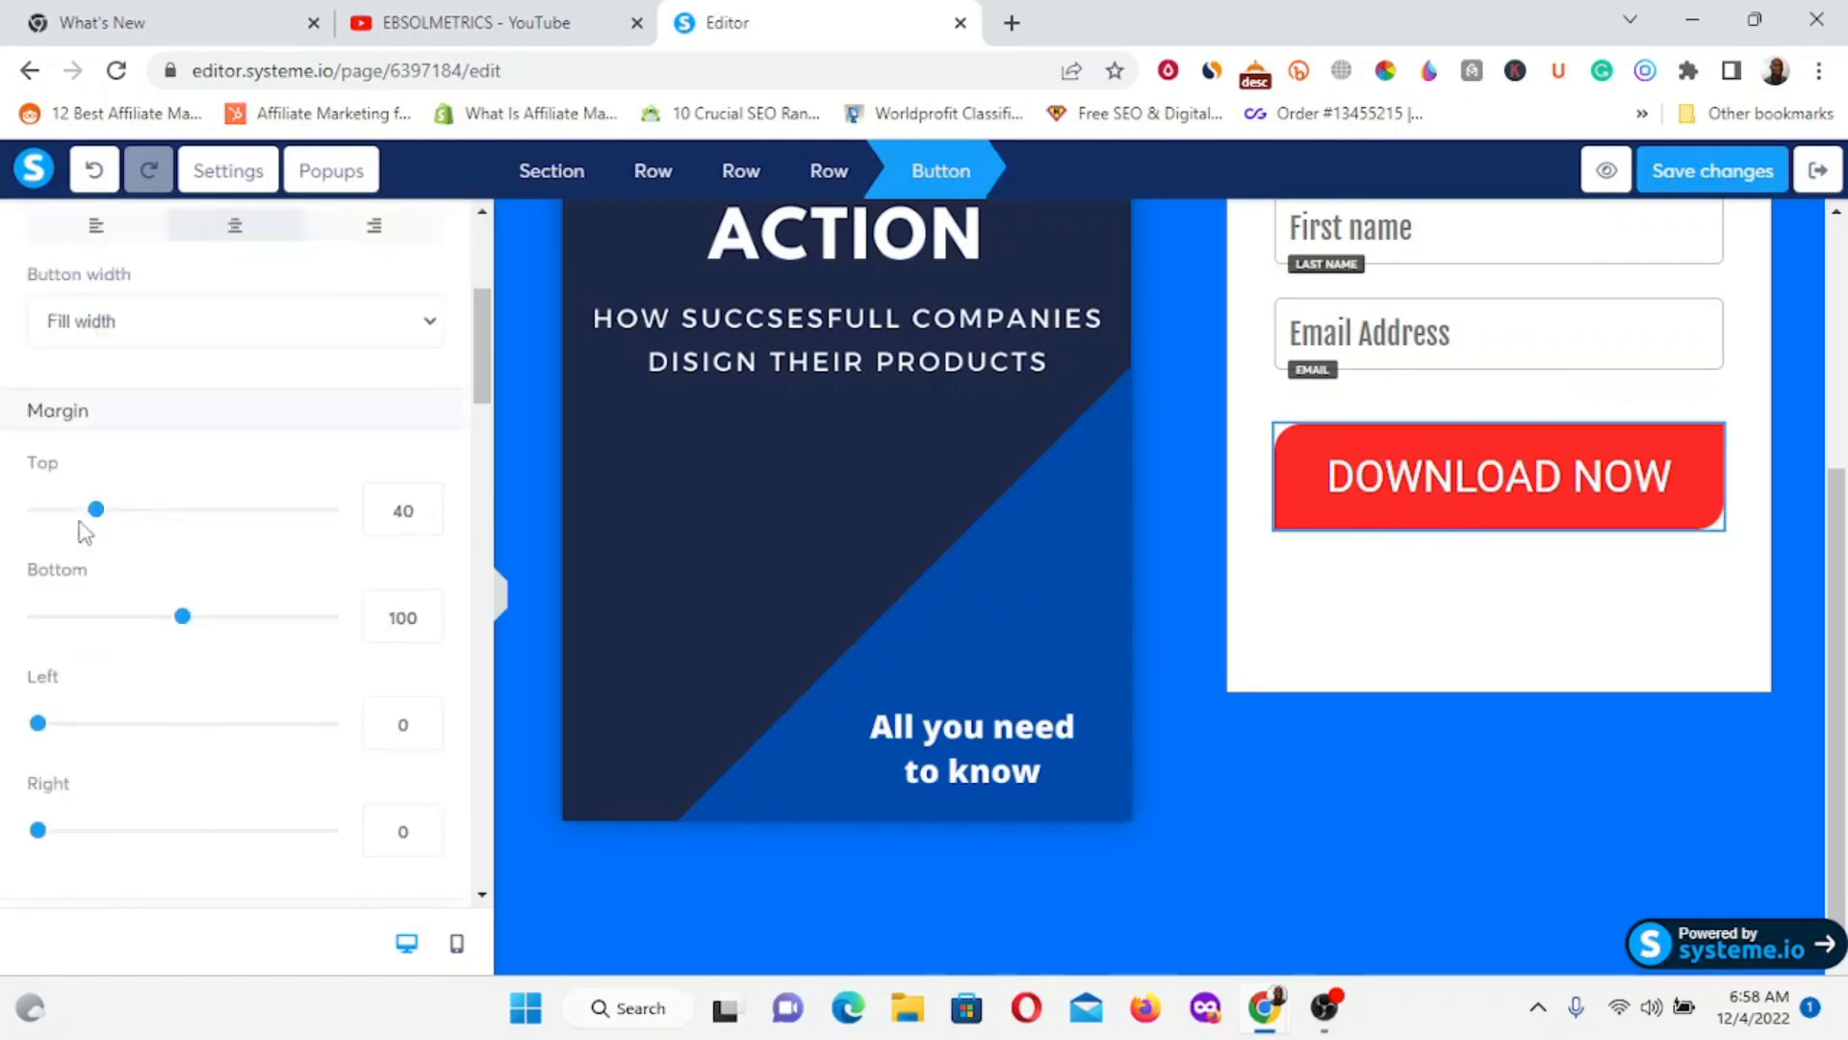
scroll(83, 536, "down", 10)
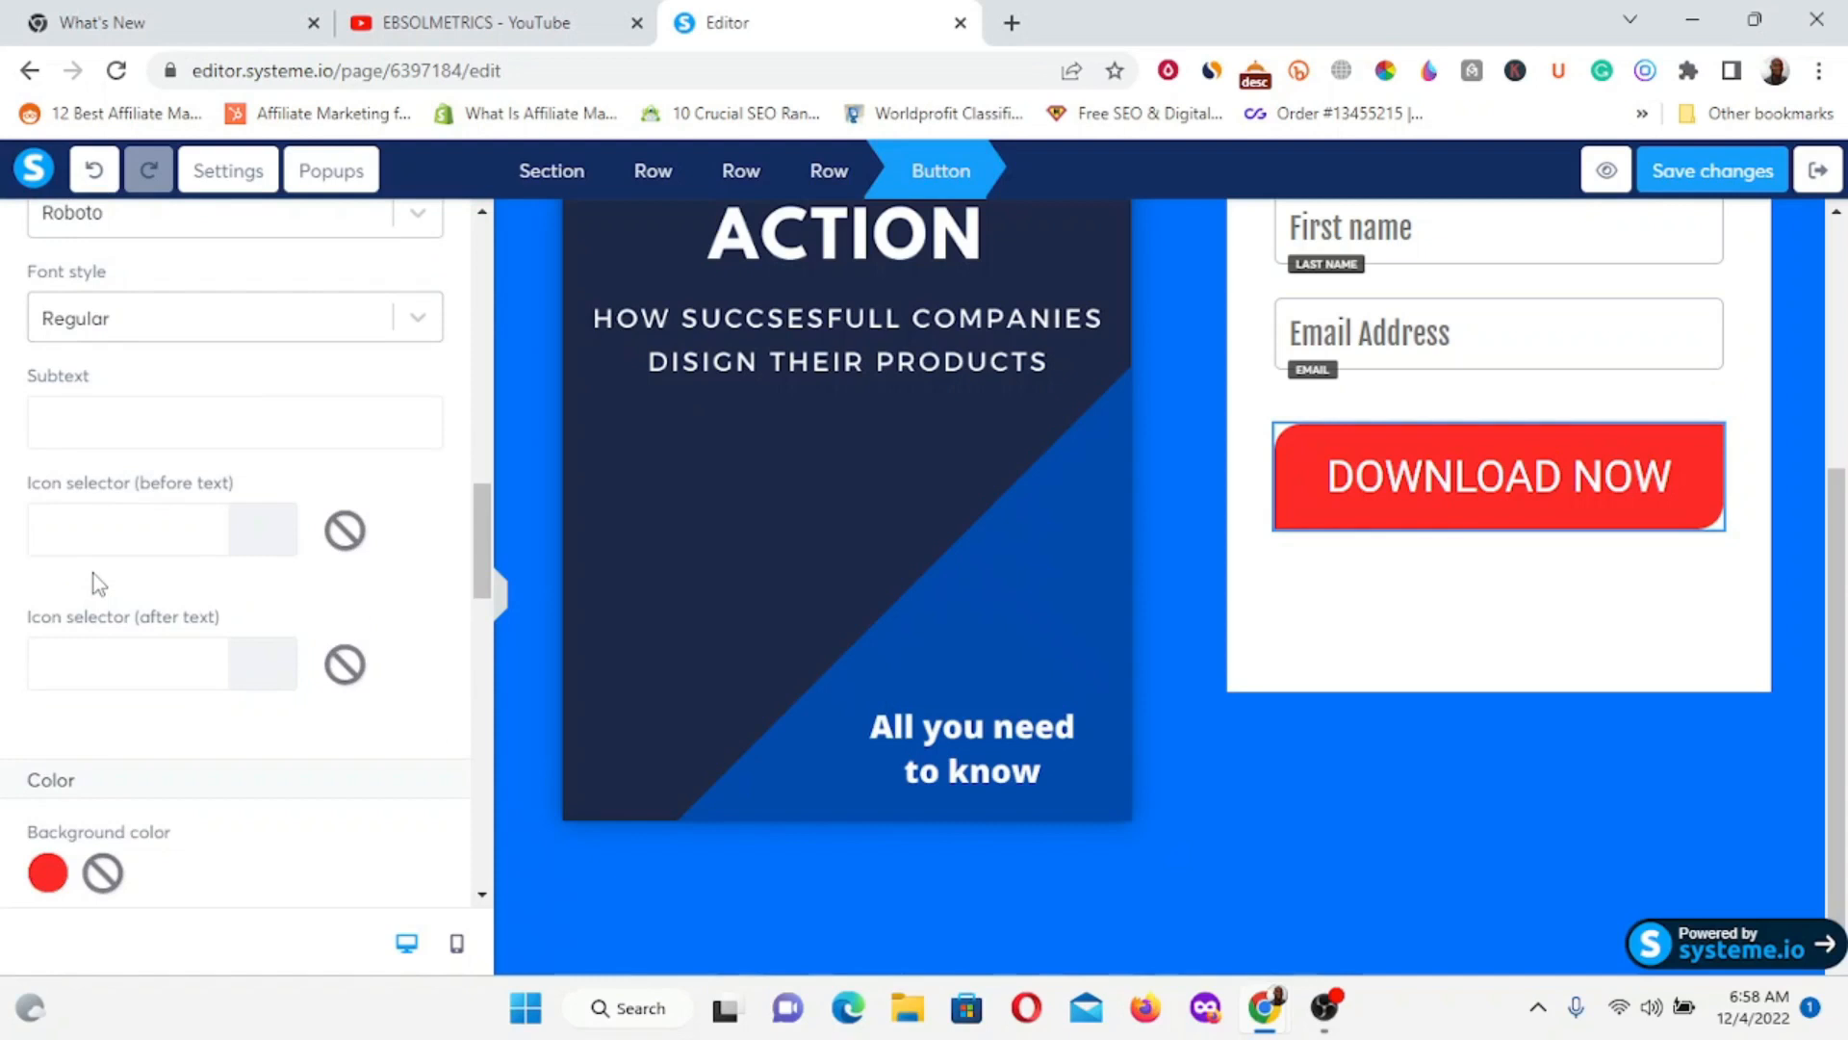
scroll(96, 578, "down", 2)
scroll(97, 539, "up", 5)
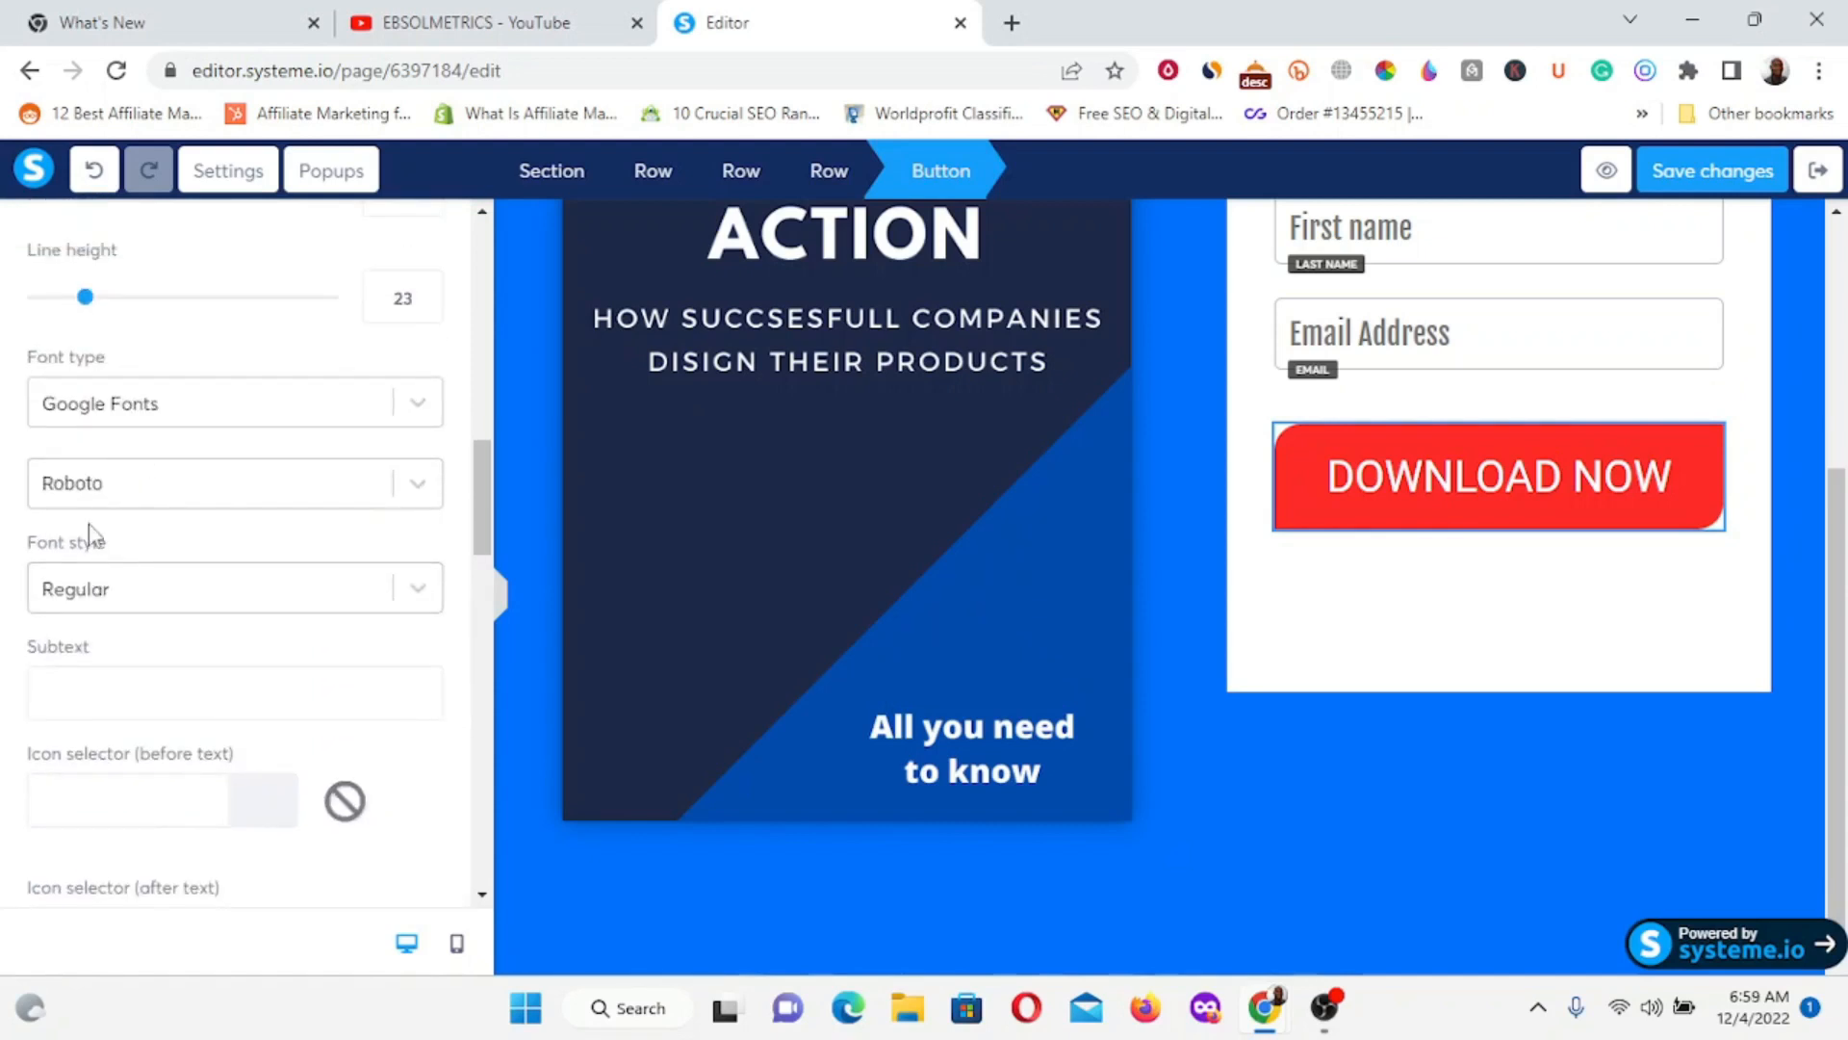
scroll(96, 549, "down", 8)
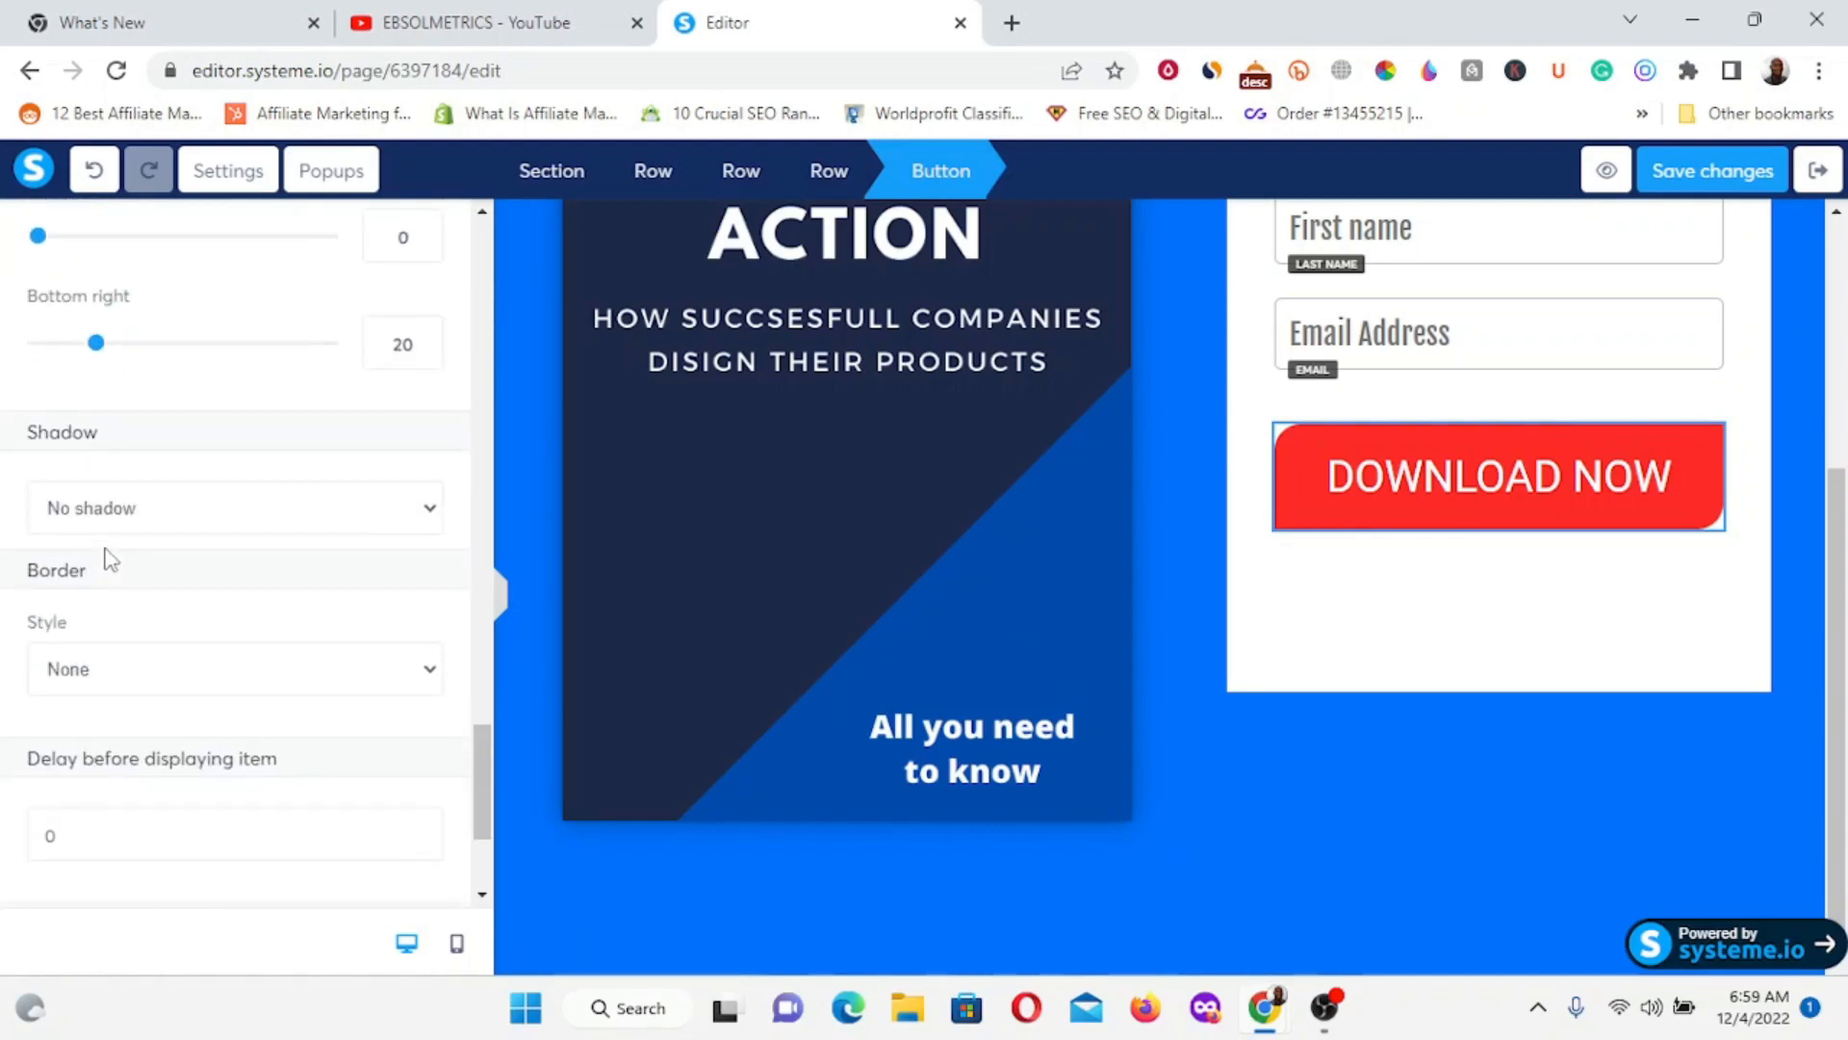
scroll(43, 529, "down", 3)
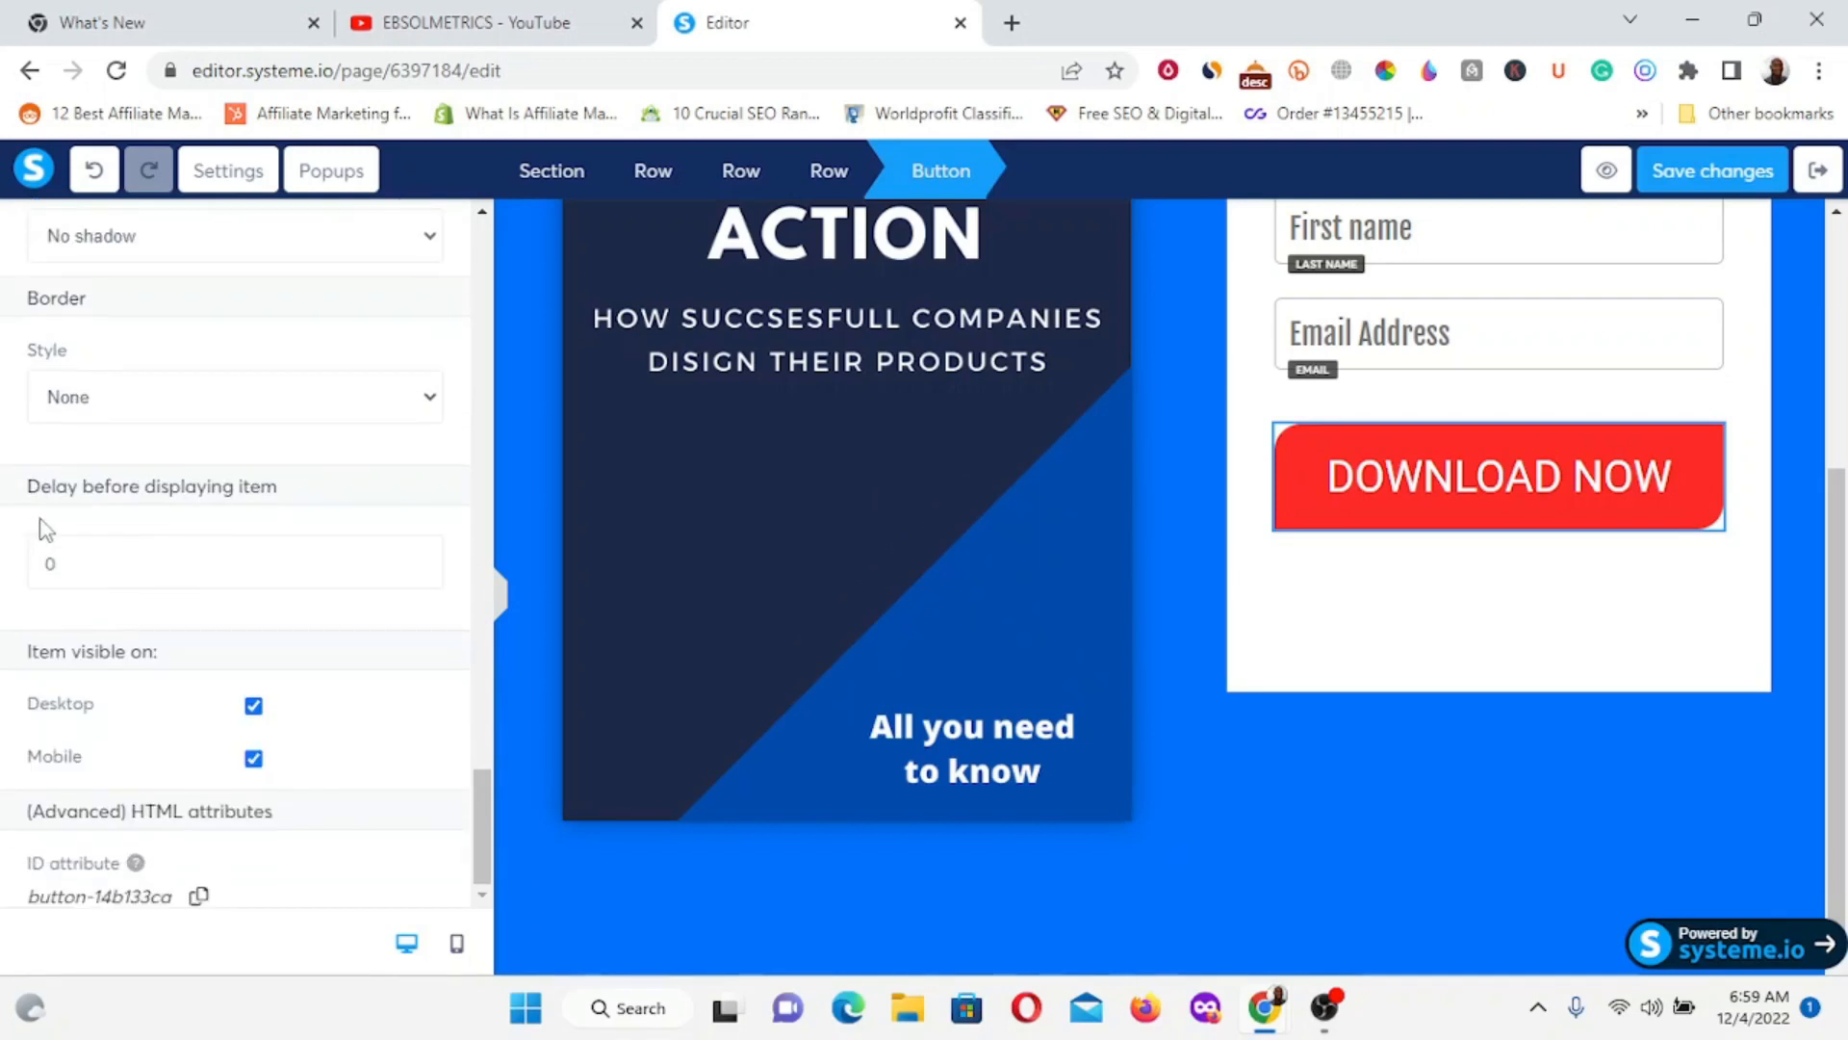
scroll(43, 529, "up", 4)
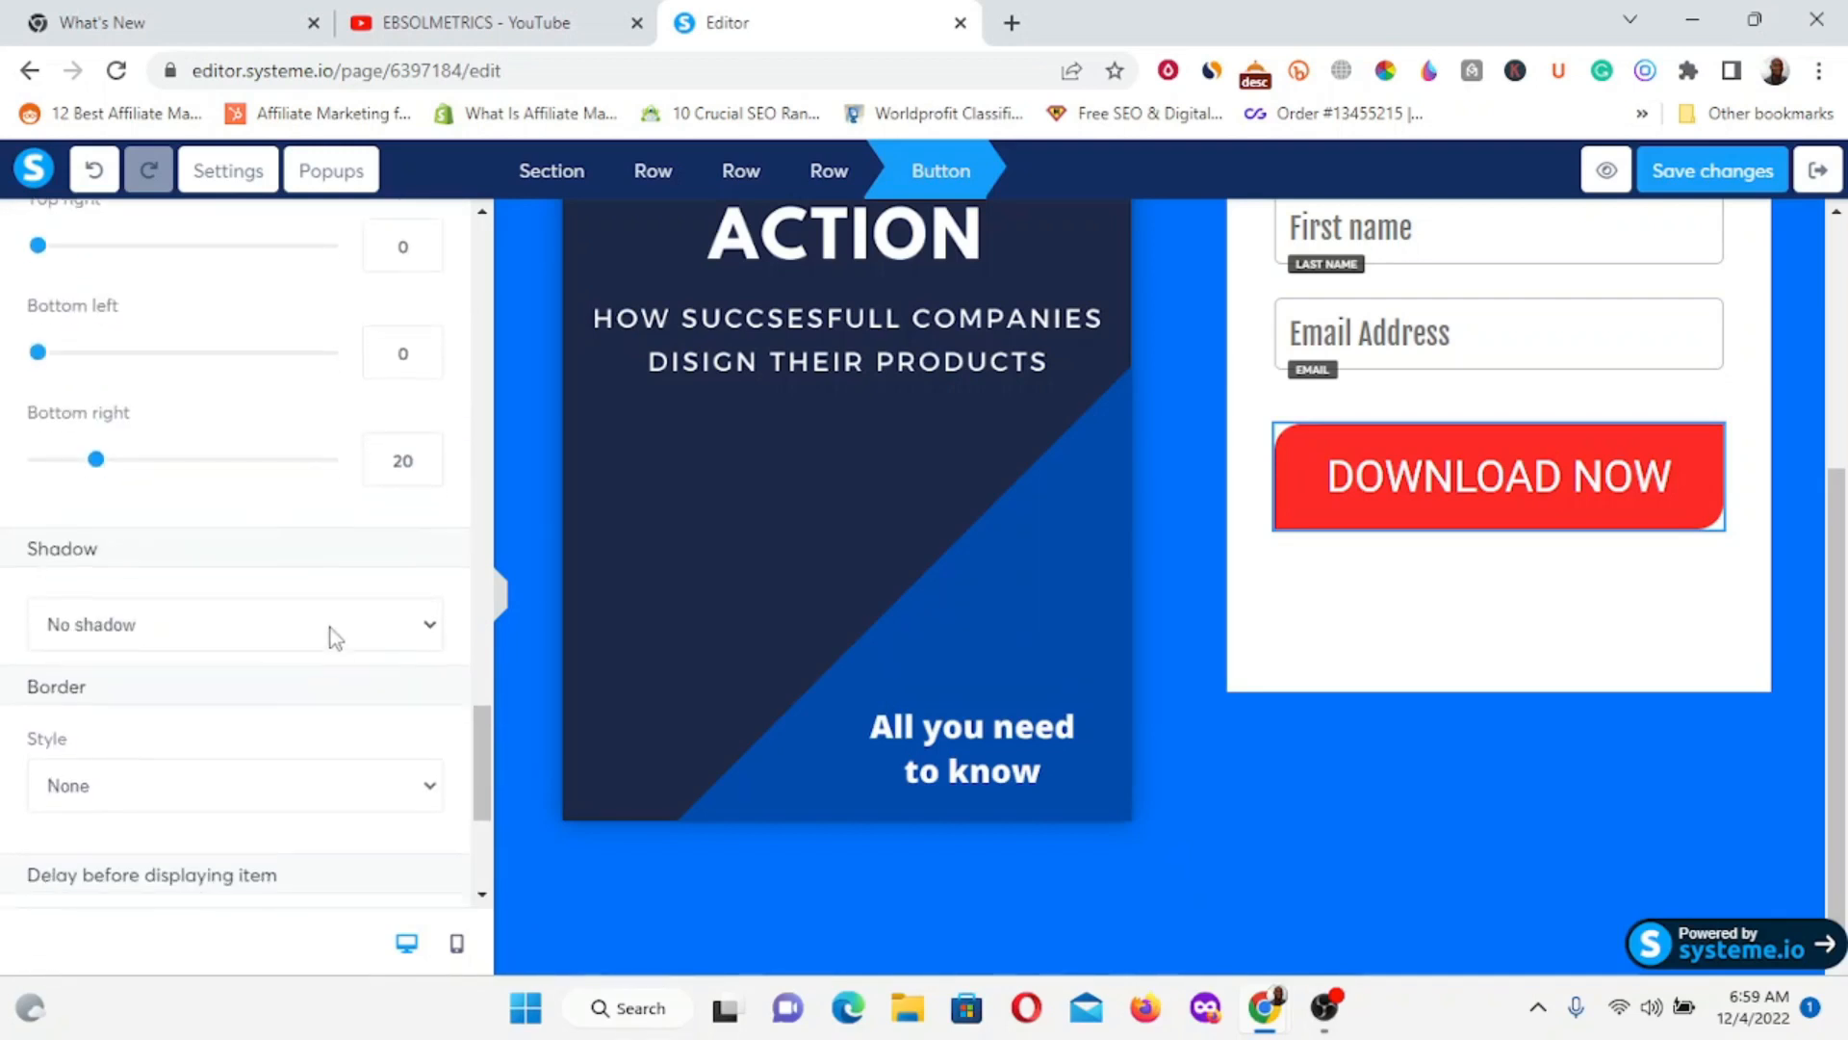
scroll(331, 628, "down", 2)
left_click(435, 369)
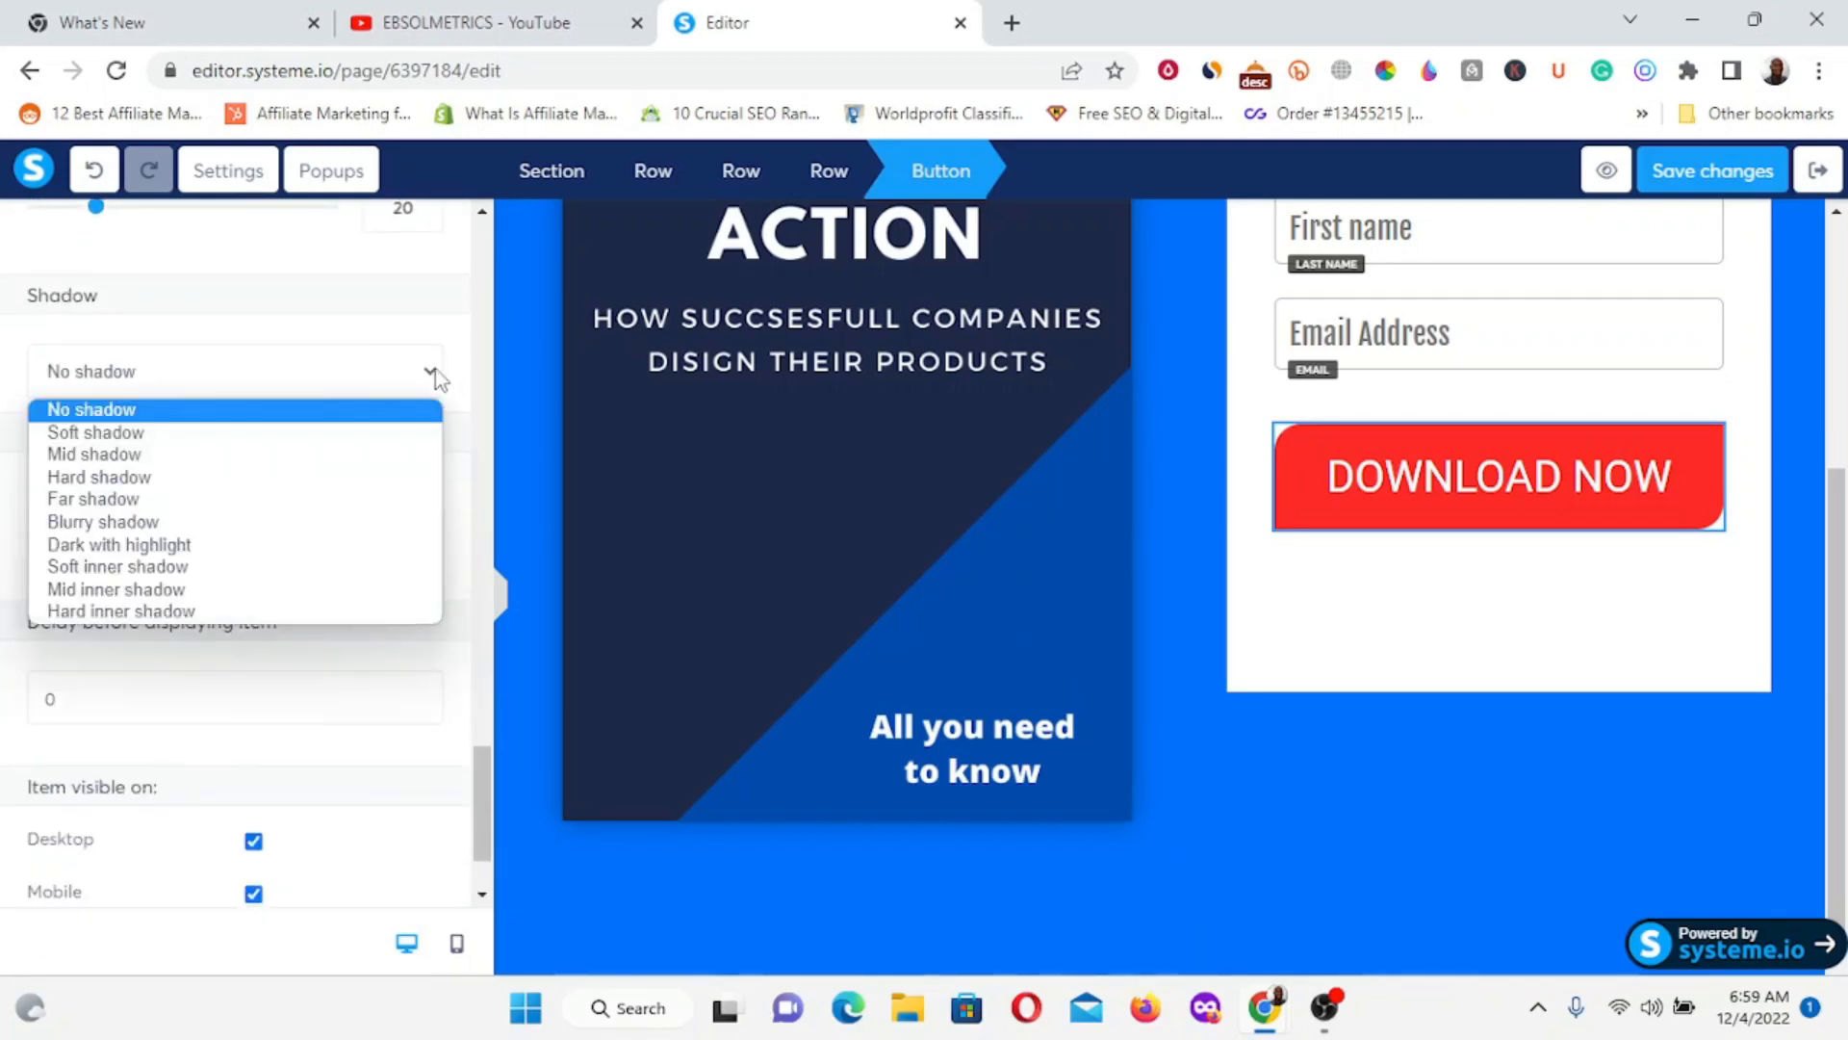
left_click(165, 523)
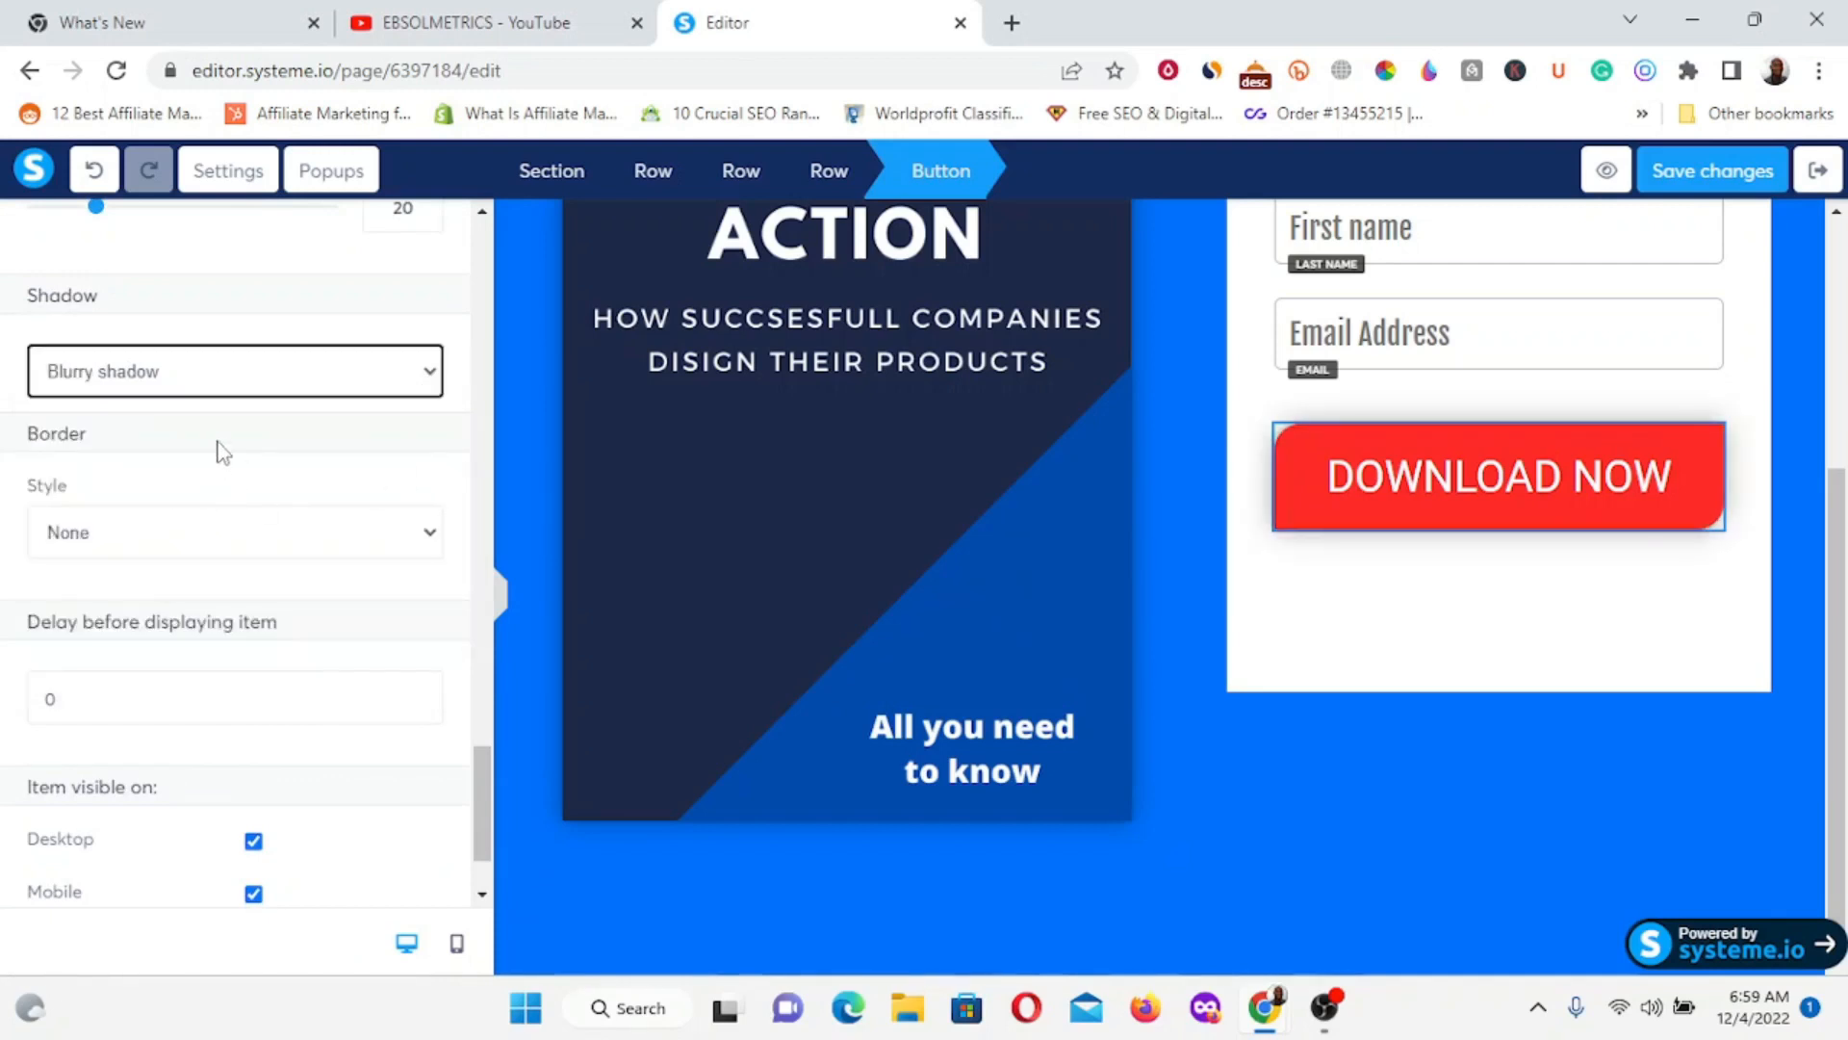
Add a Solid 2px border to the button.
scroll(186, 527, "down", 1)
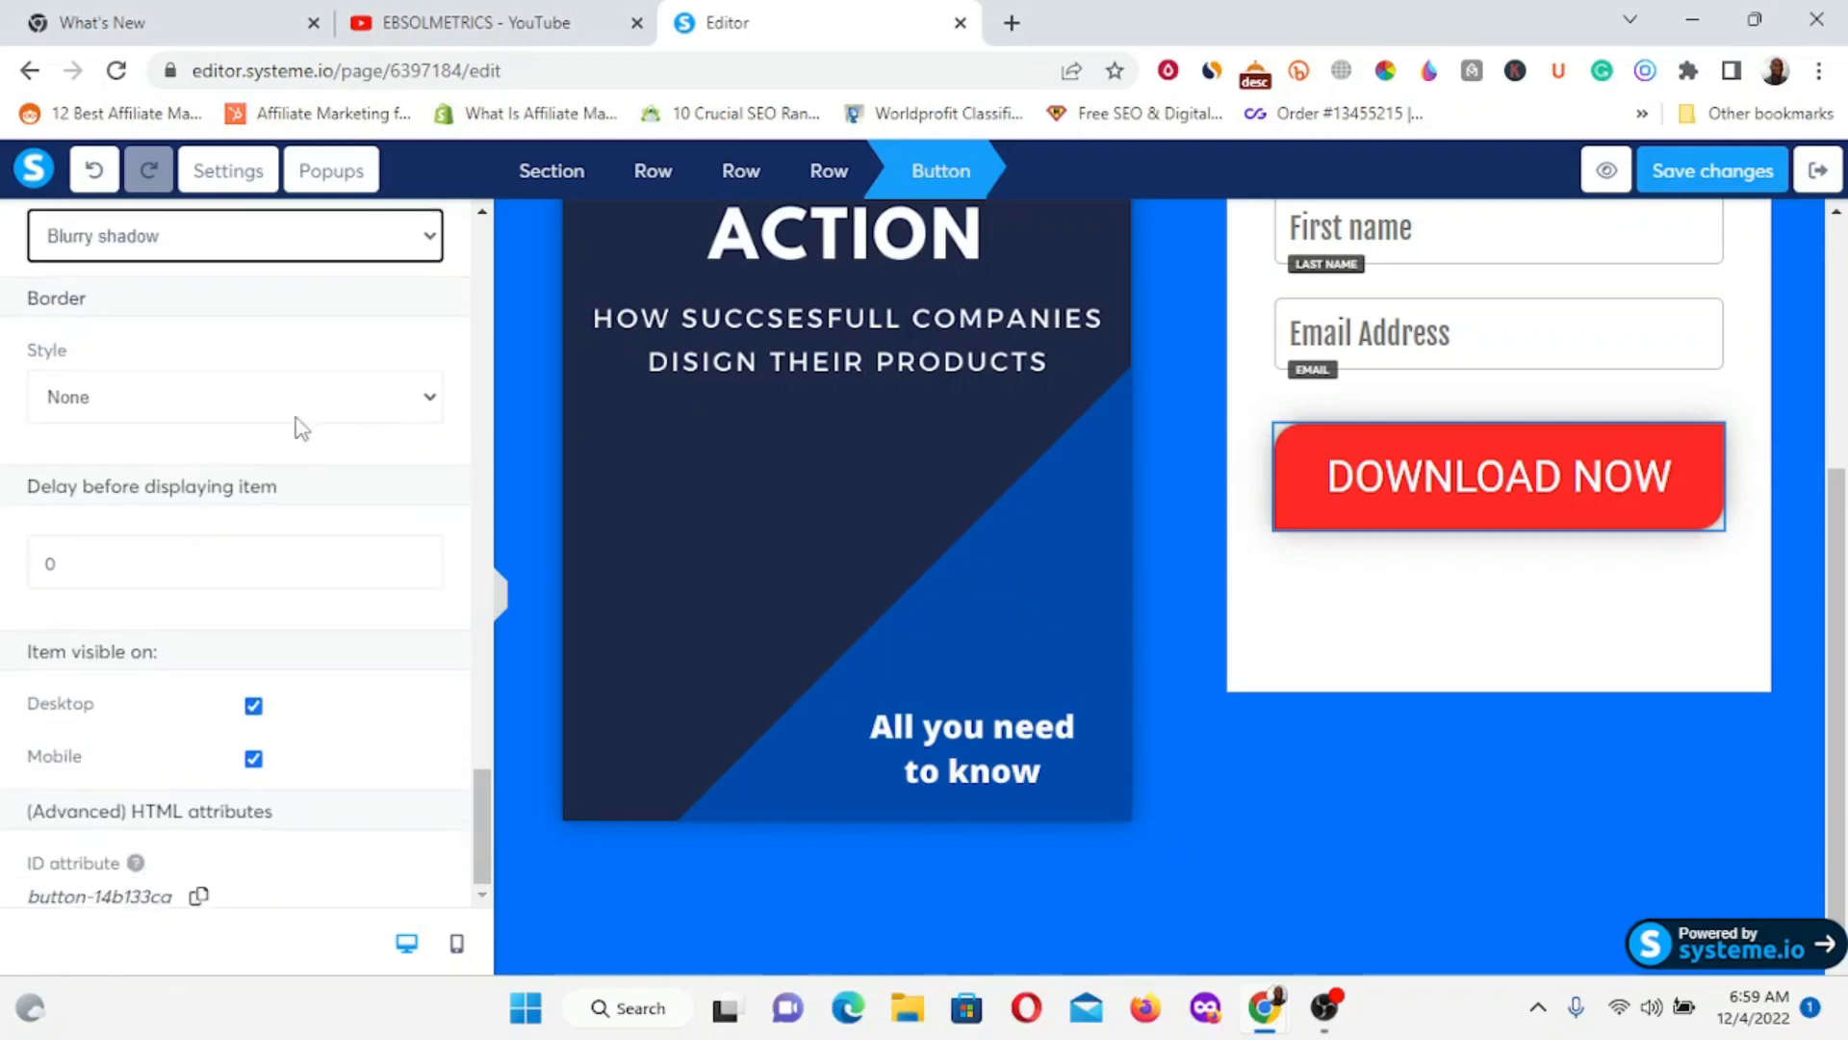
left_click(430, 398)
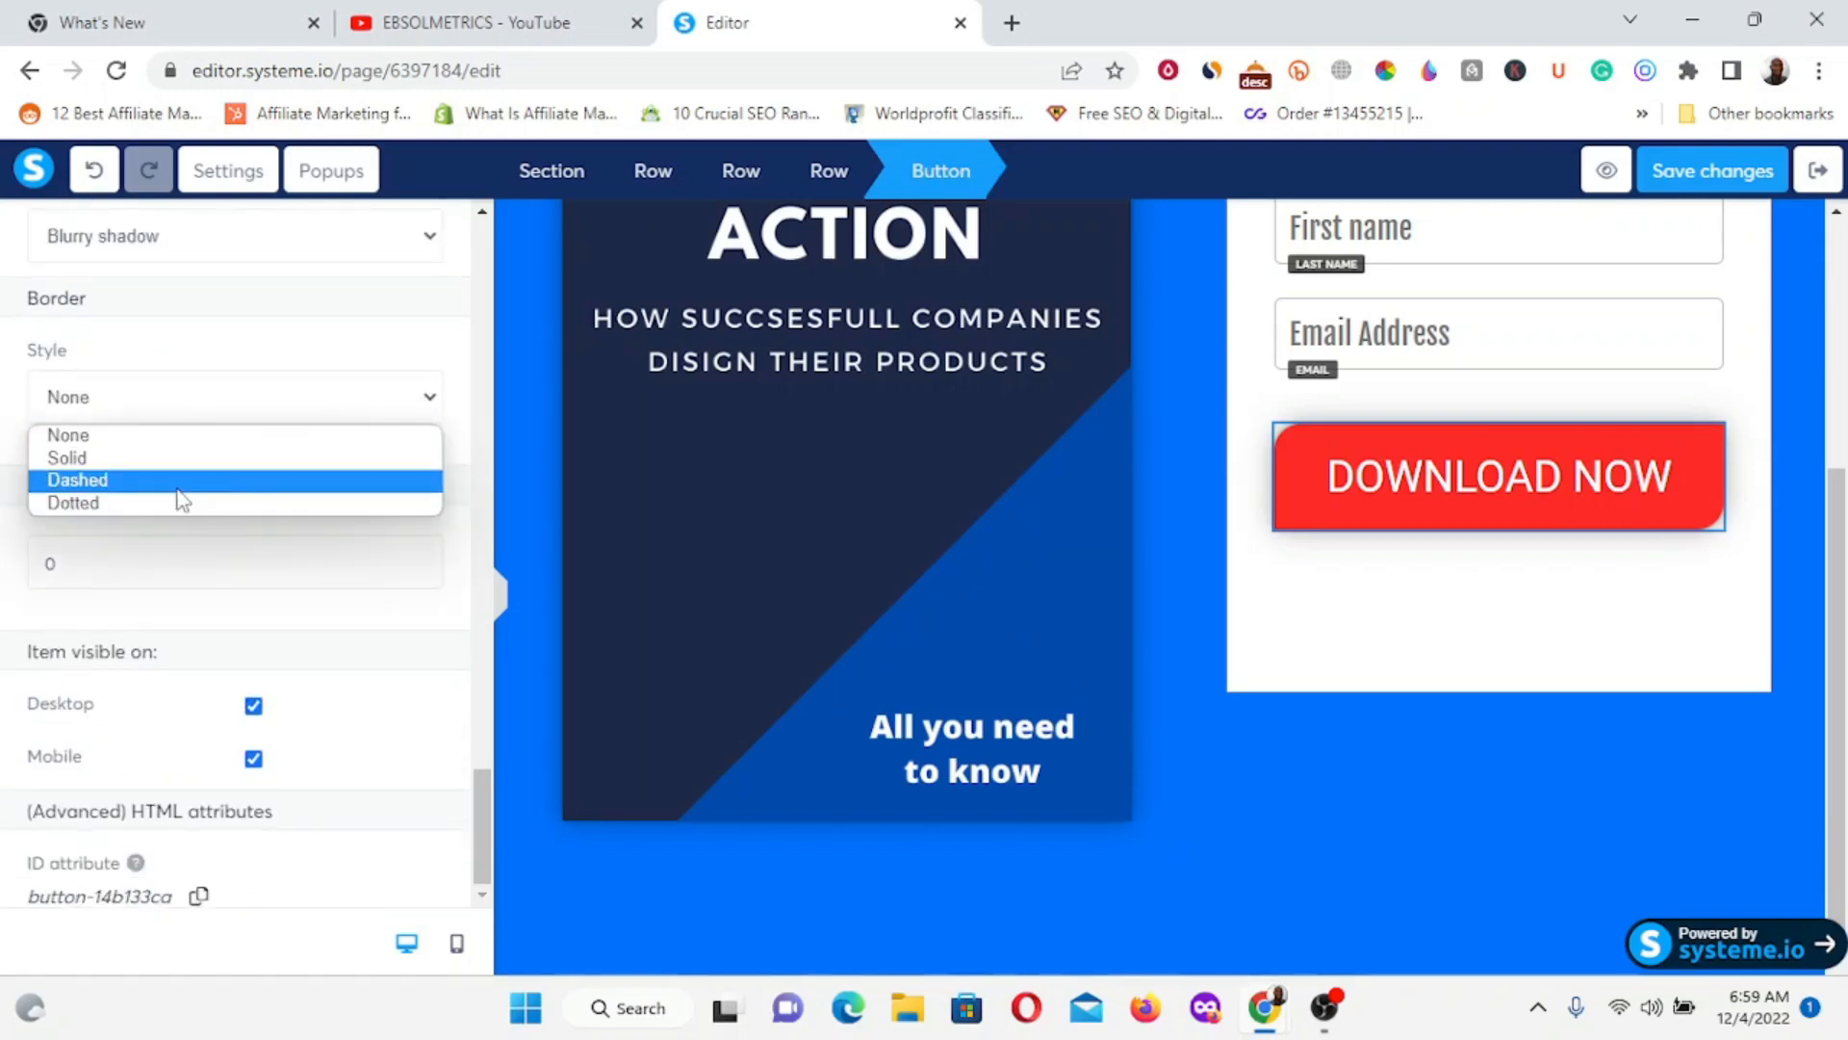
left_click(143, 464)
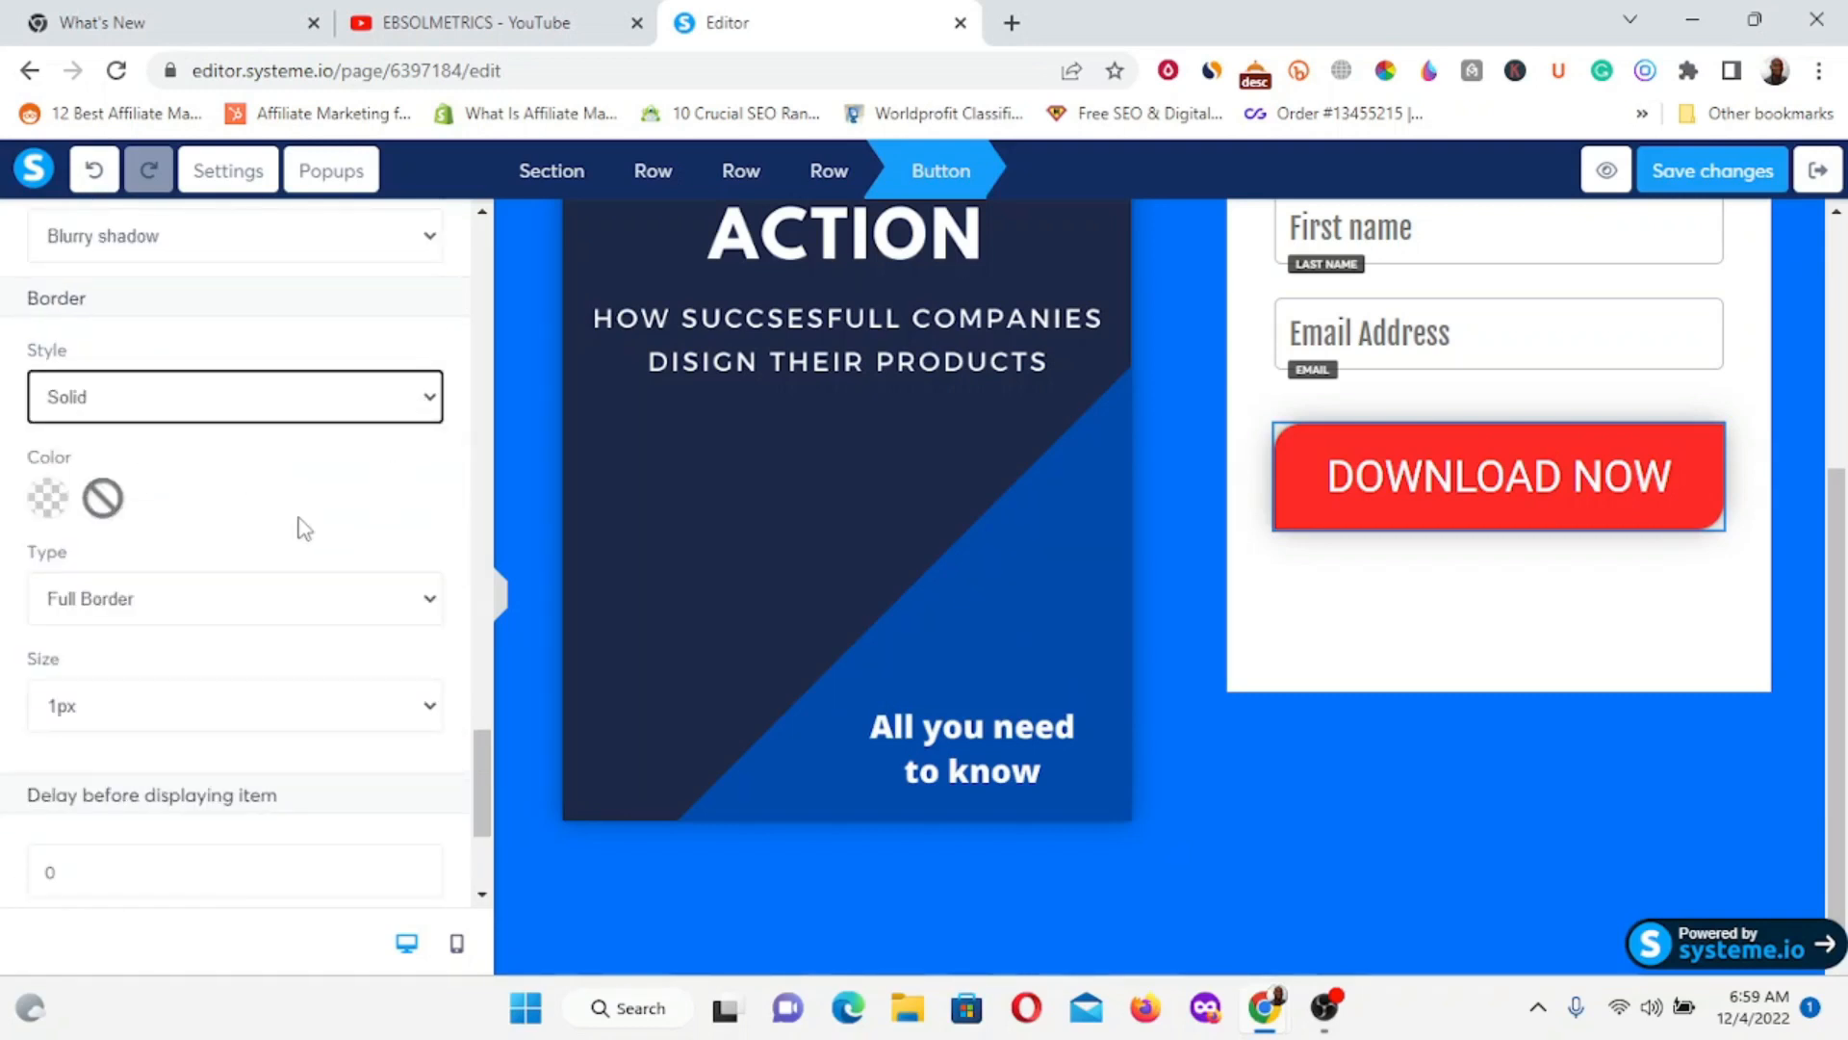
scroll(200, 549, "down", 2)
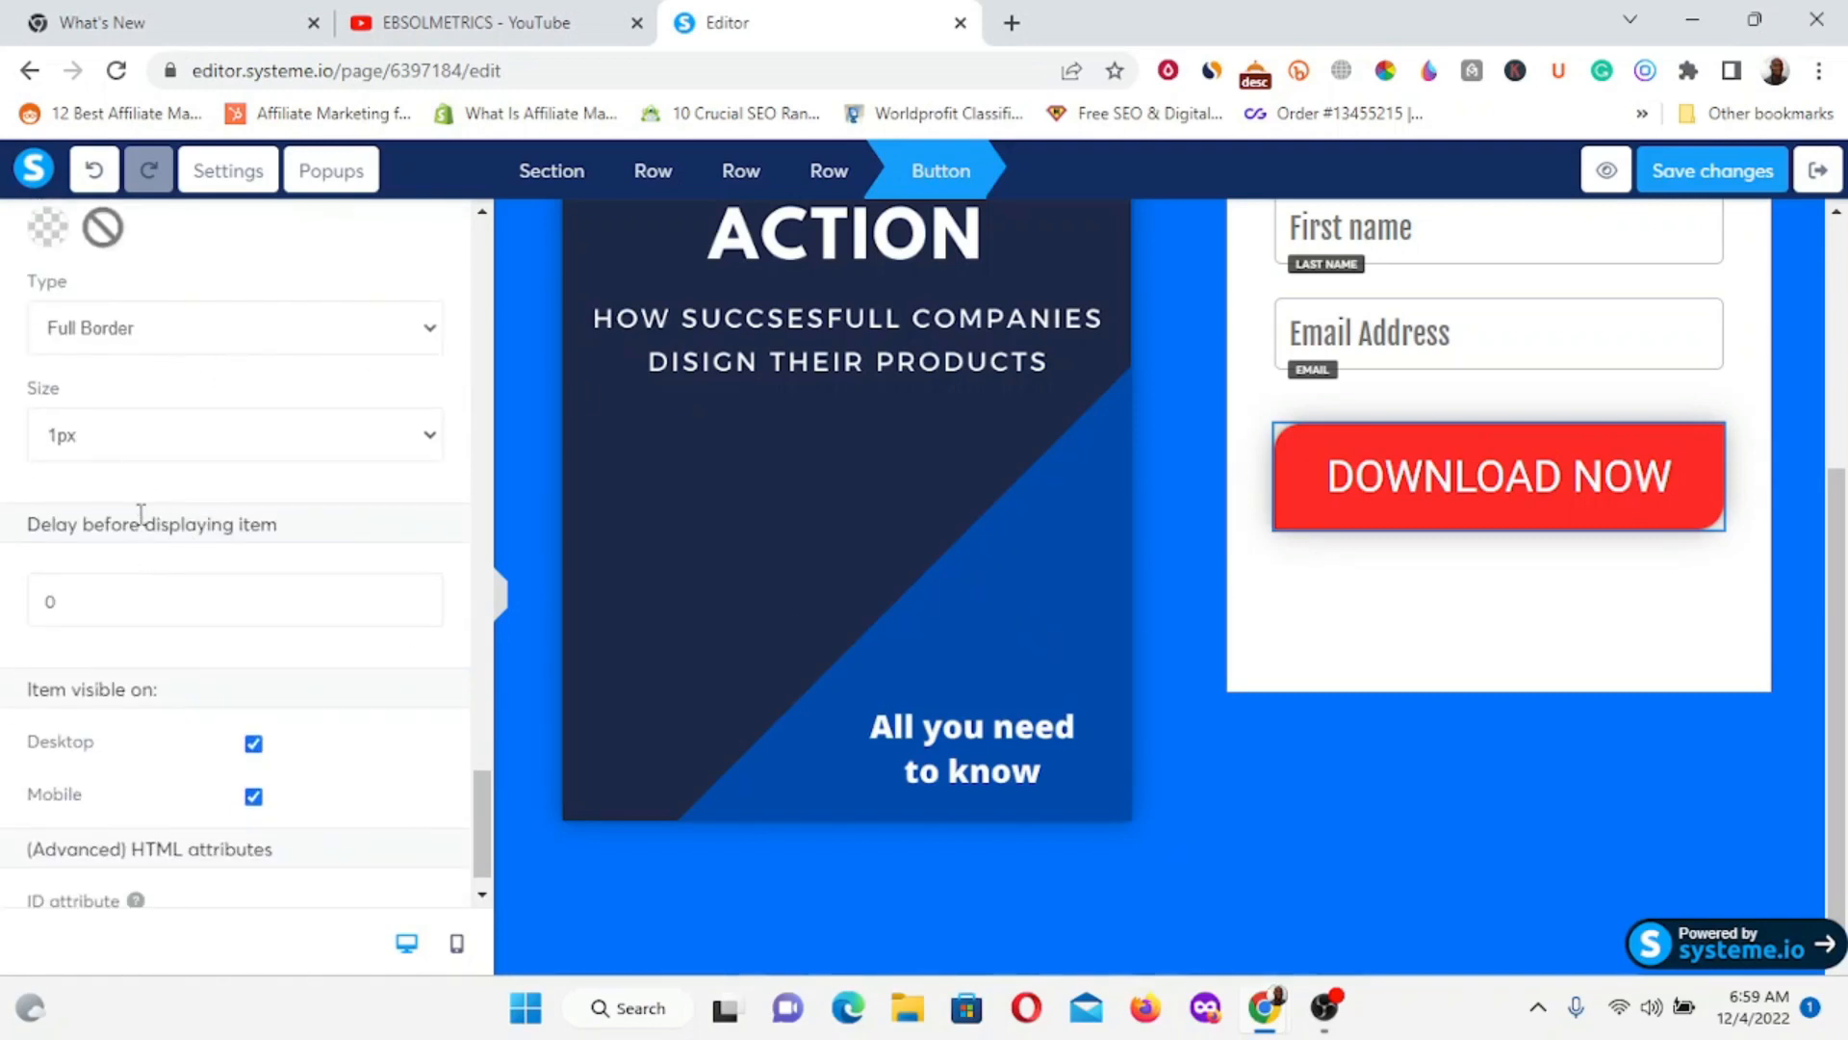
left_click(424, 436)
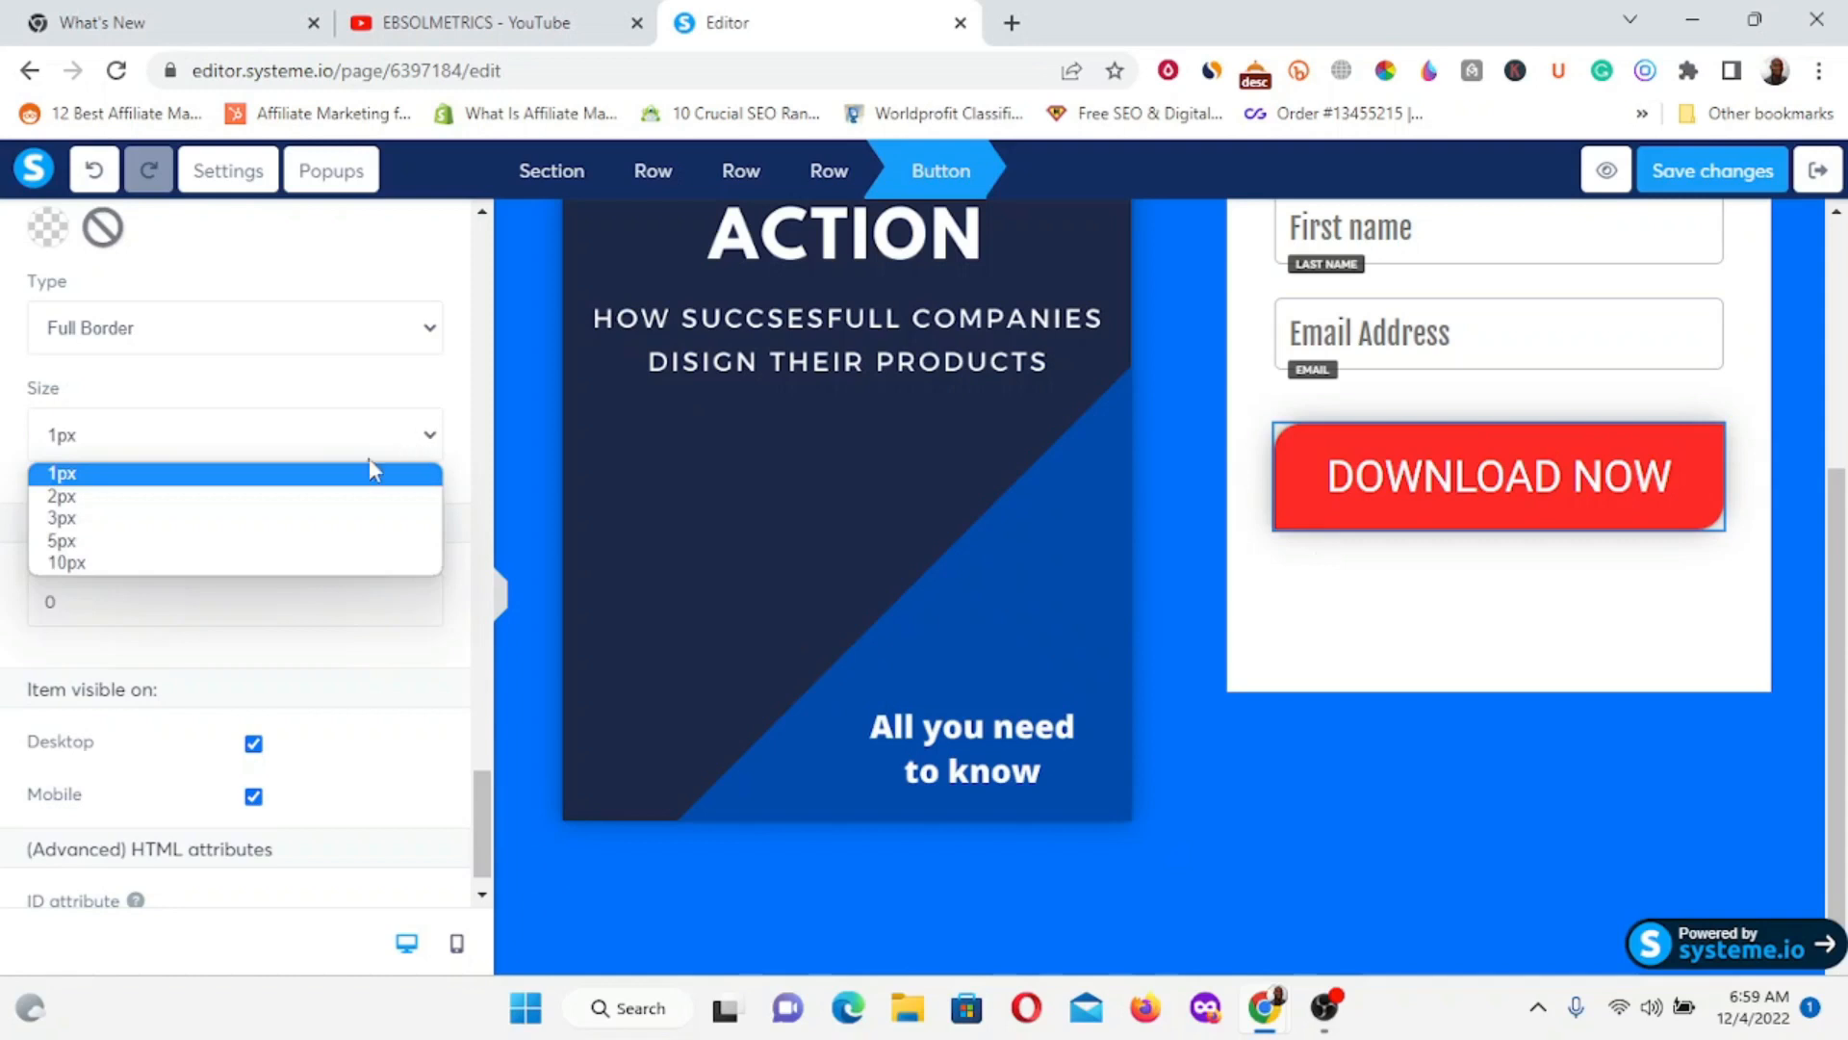
left_click(212, 499)
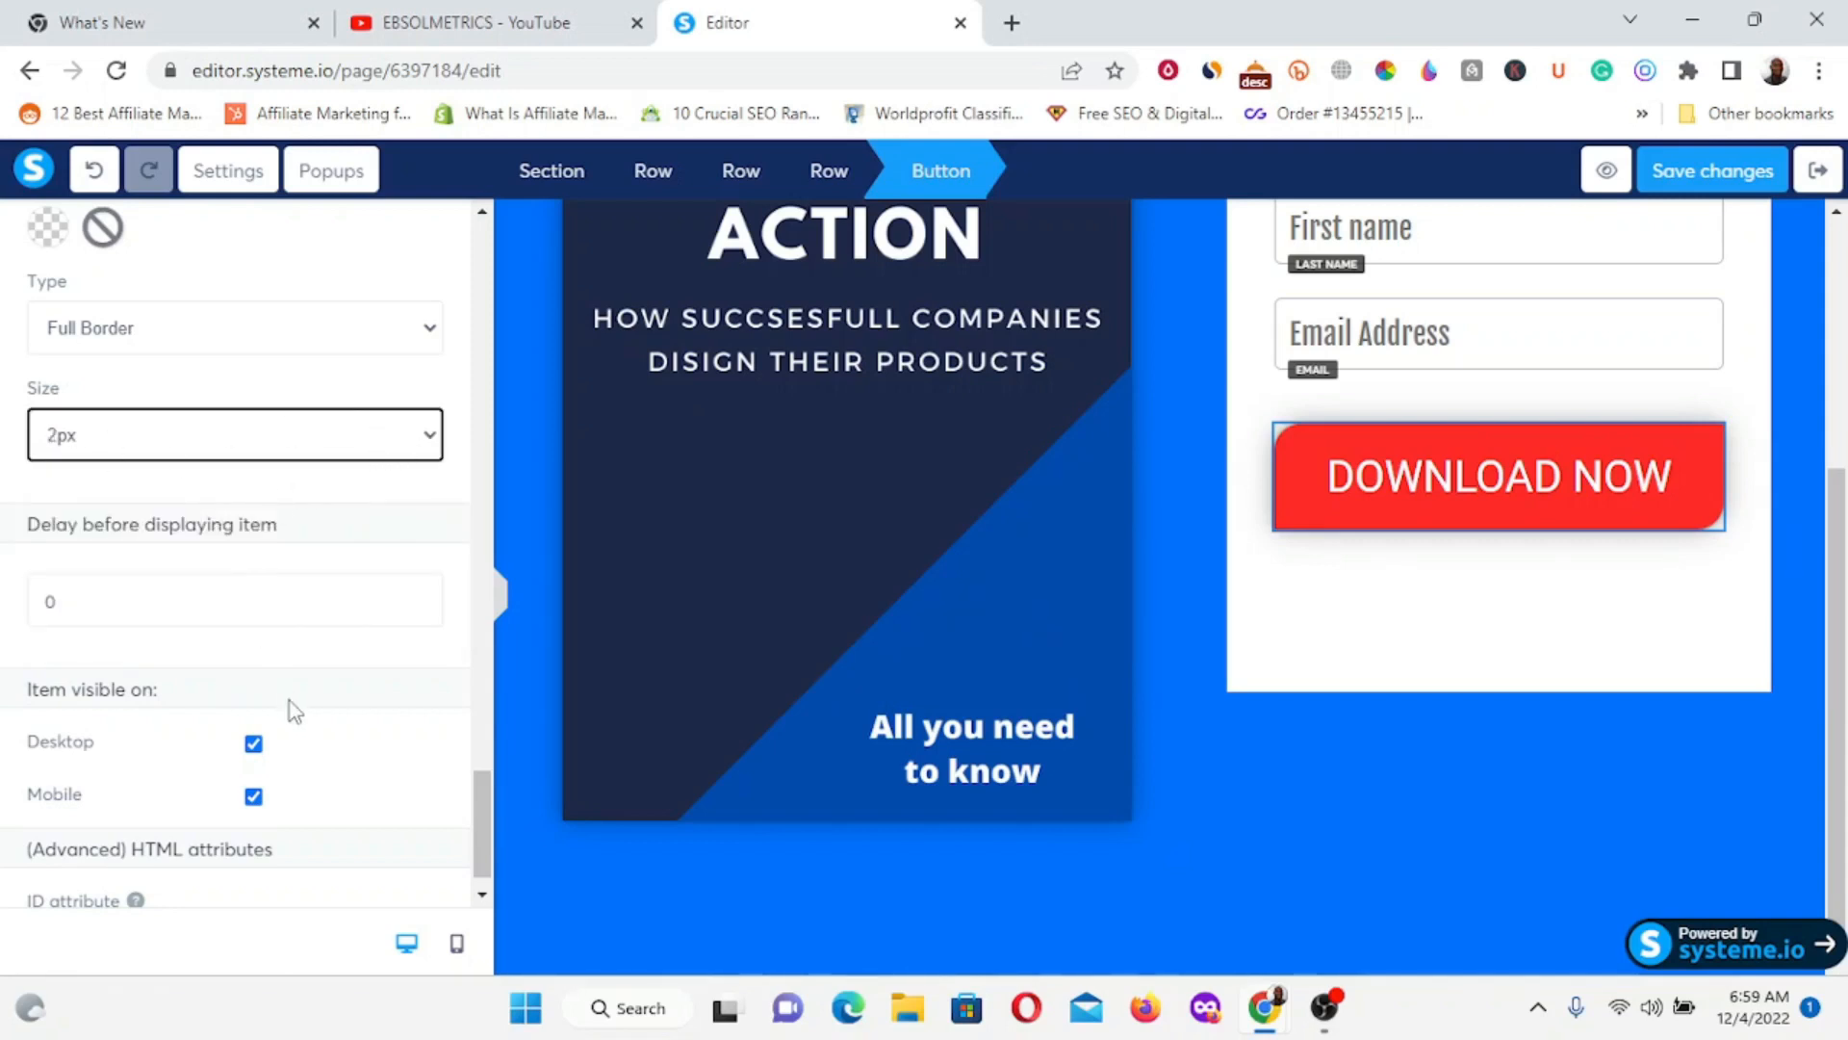
scroll(291, 701, "down", 1)
scroll(180, 538, "up", 5)
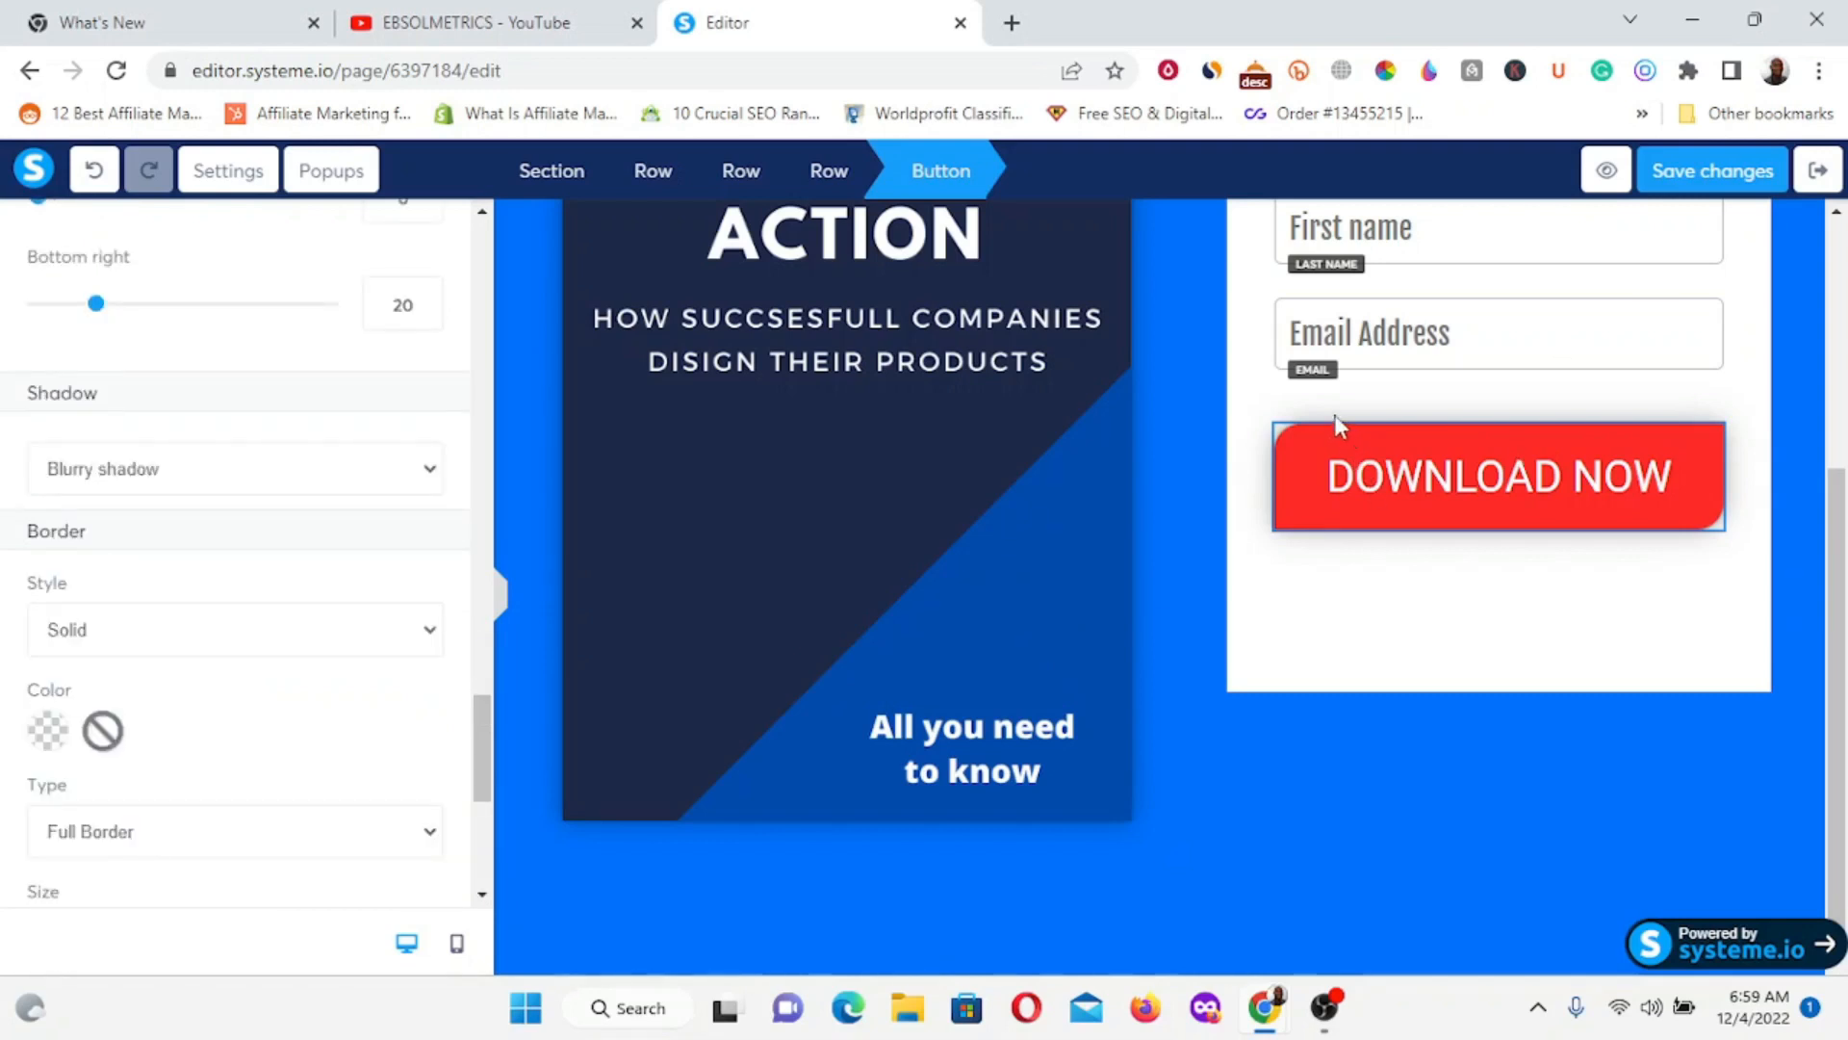
left_click(1577, 332)
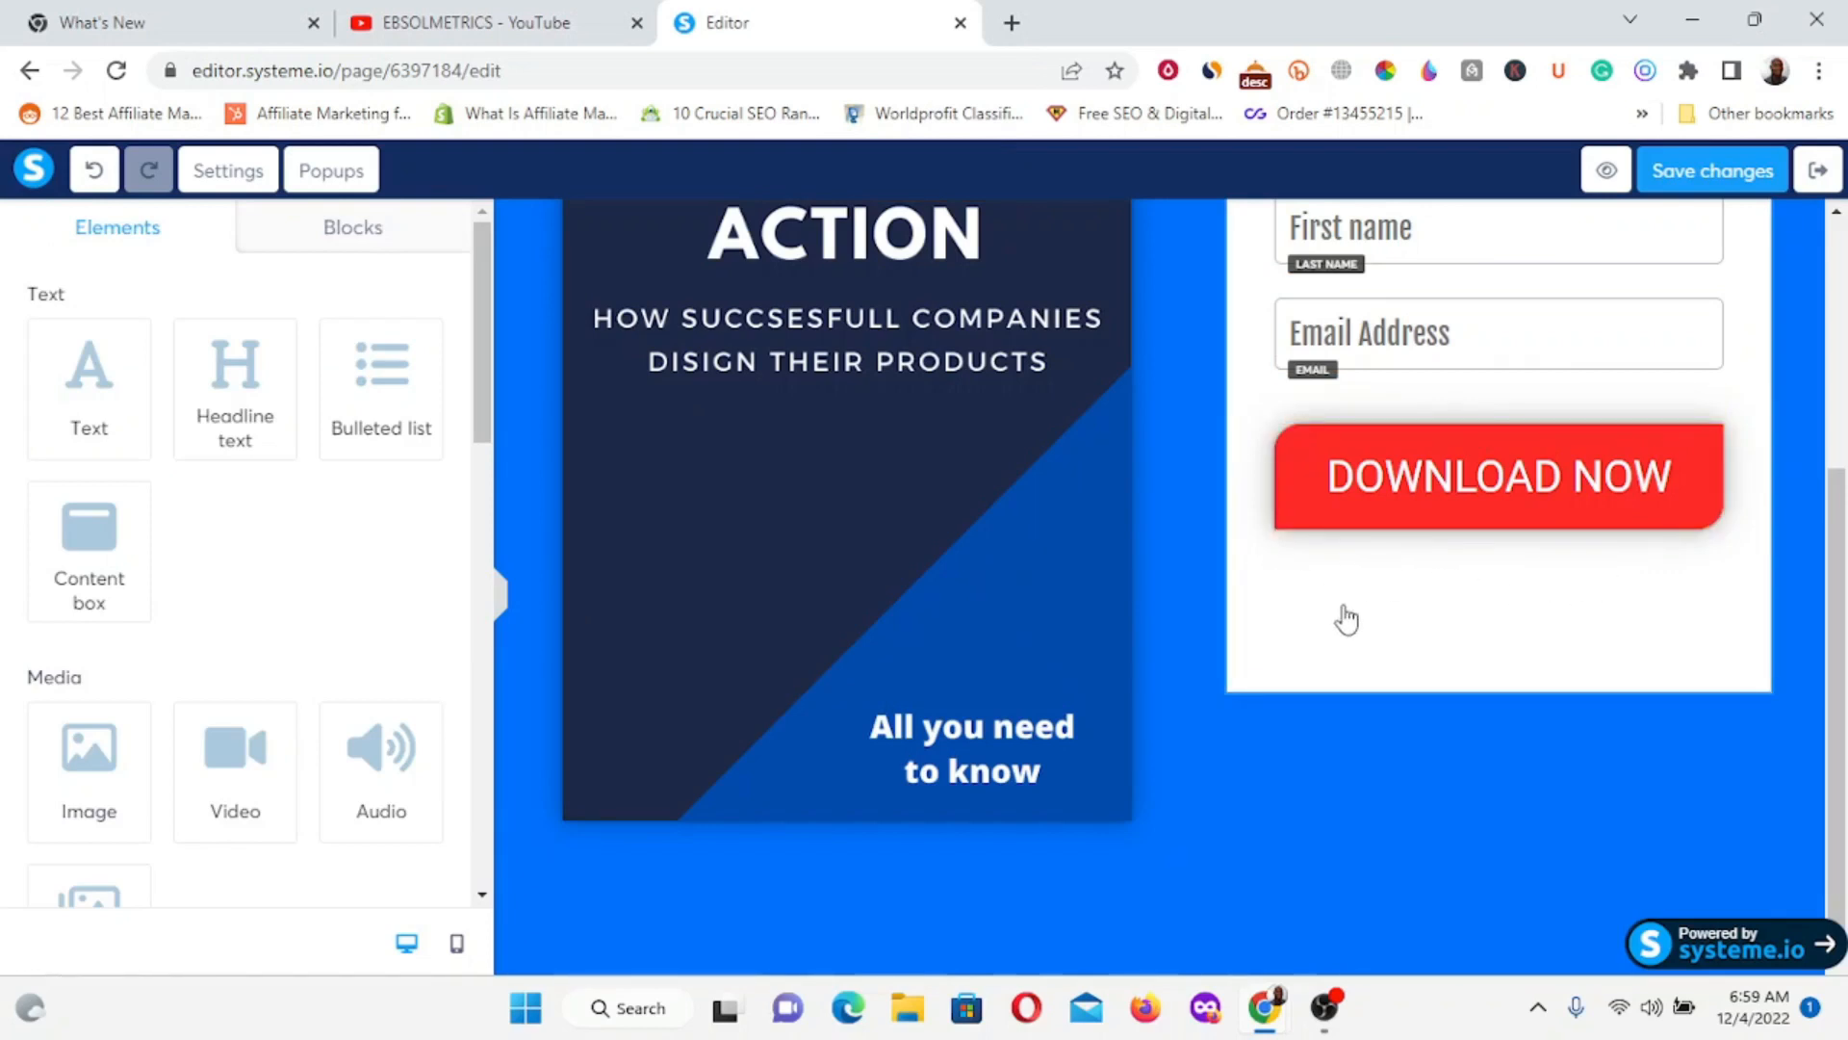
Select the UX DESIGN IN ACTION cover image to show its Image settings.
scroll(1069, 626, "up", 3)
scroll(871, 530, "down", 1)
scroll(876, 496, "up", 3)
scroll(871, 539, "down", 2)
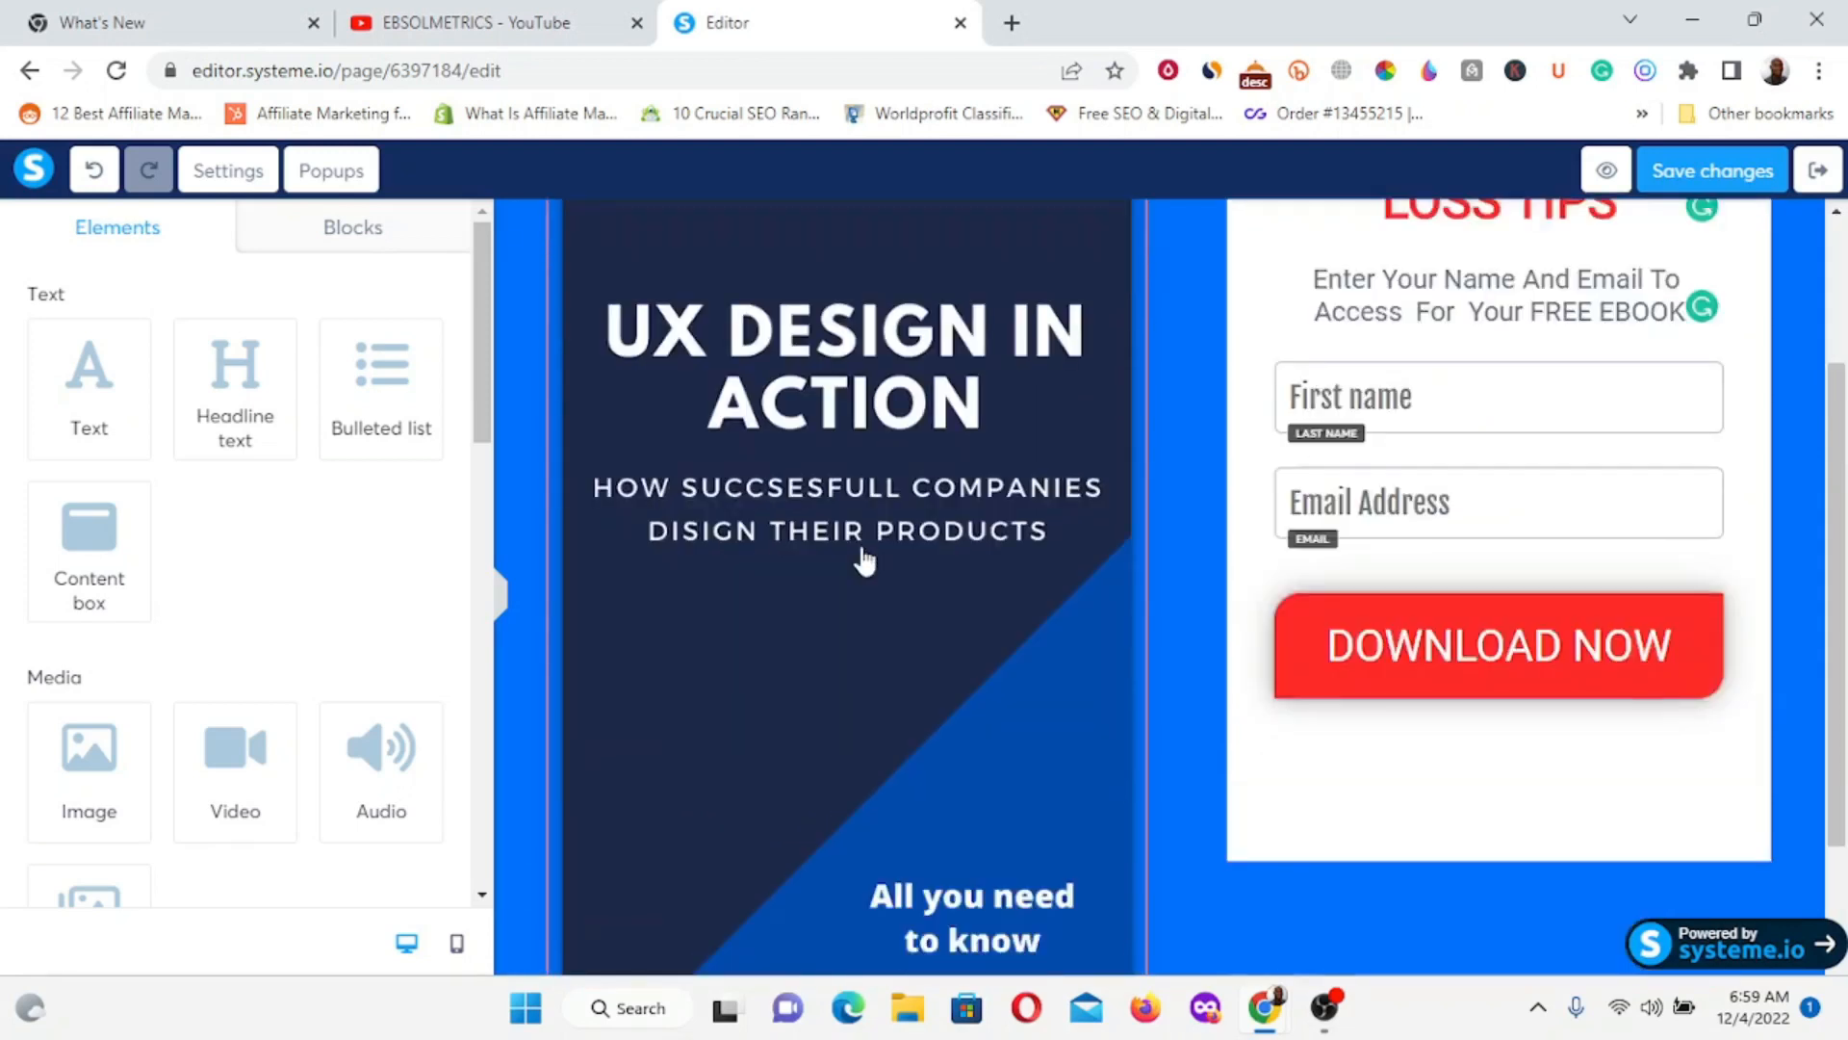
scroll(875, 532, "up", 1)
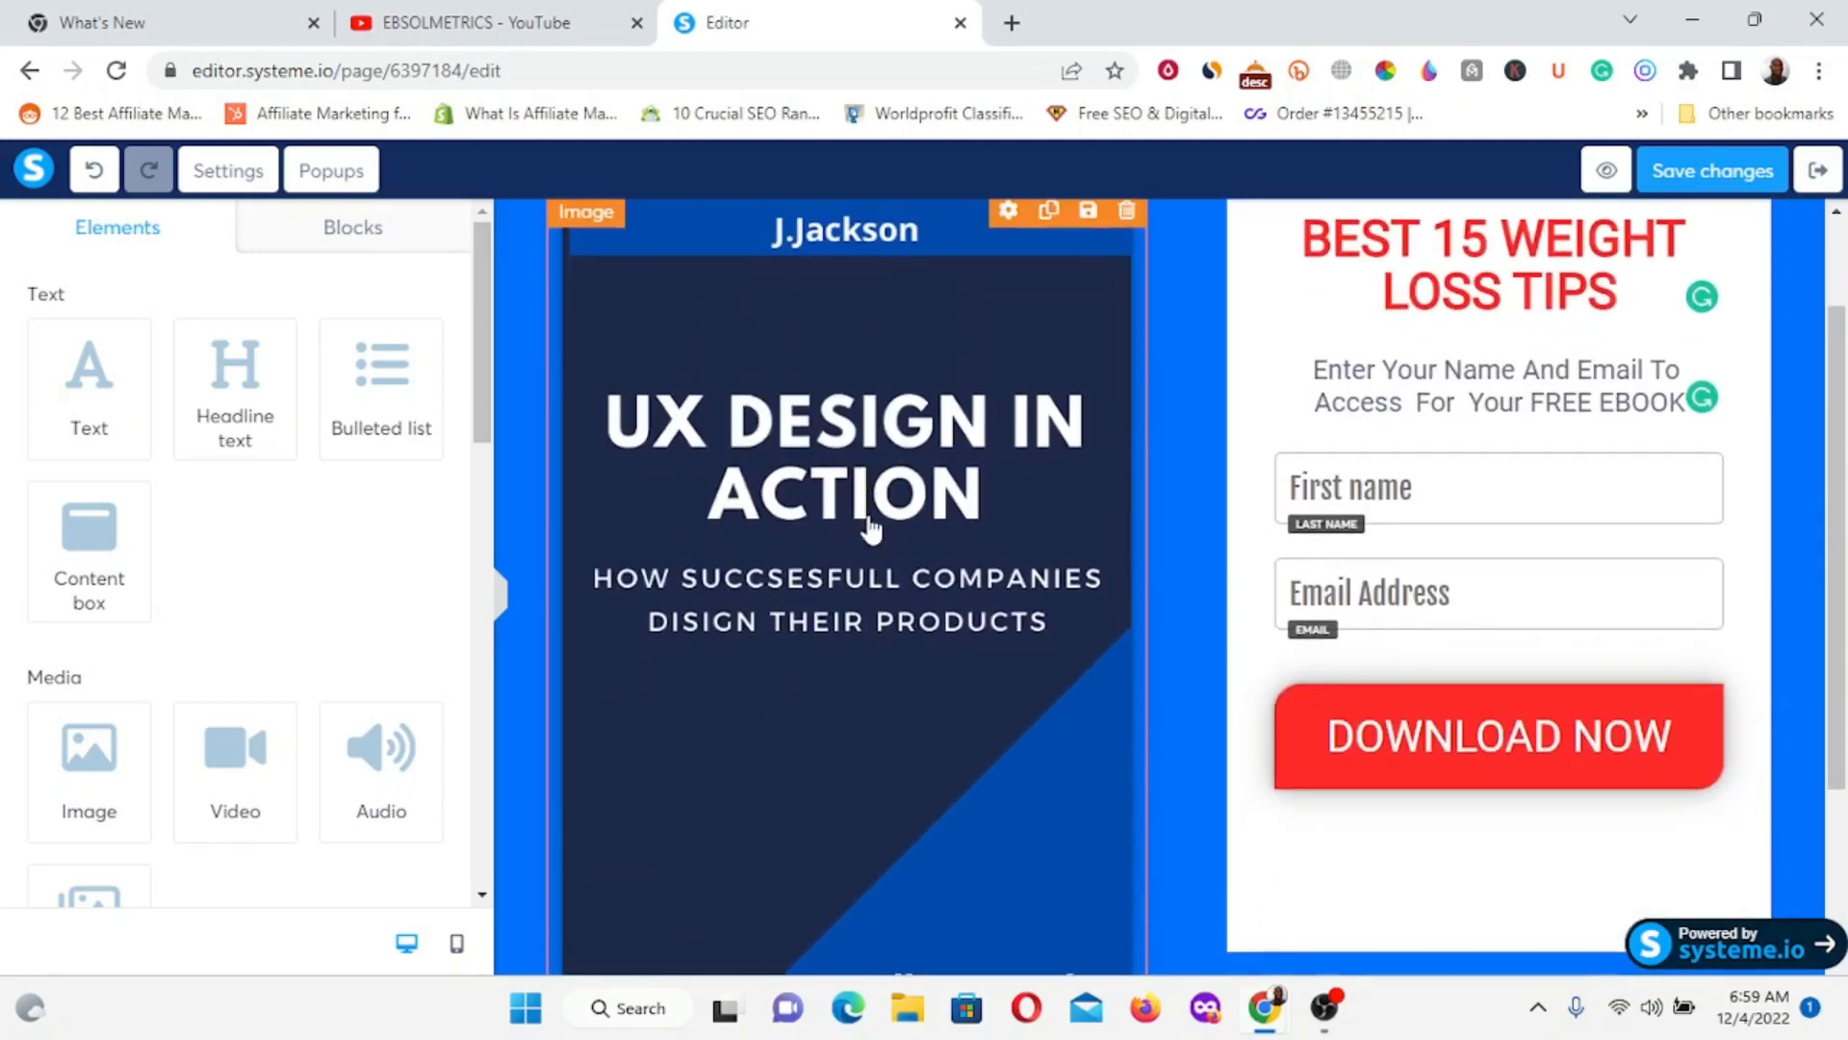
left_click(861, 513)
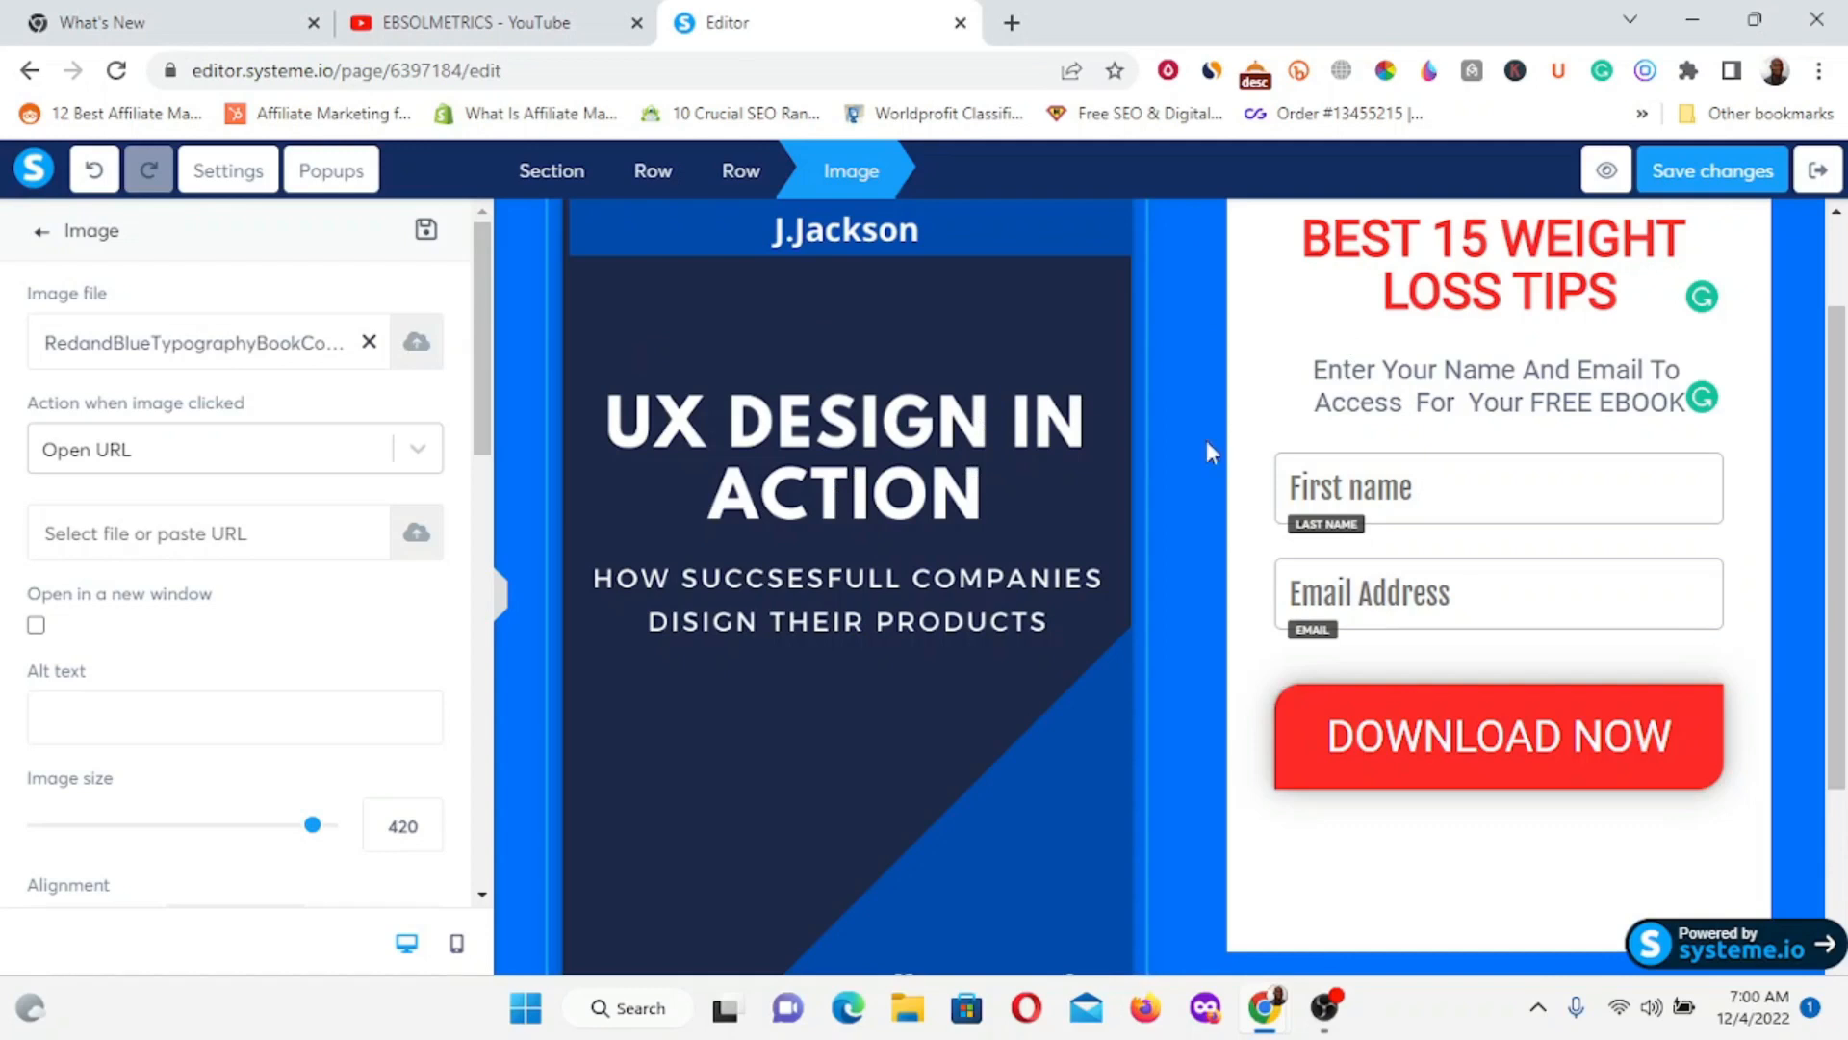
left_click(1180, 439)
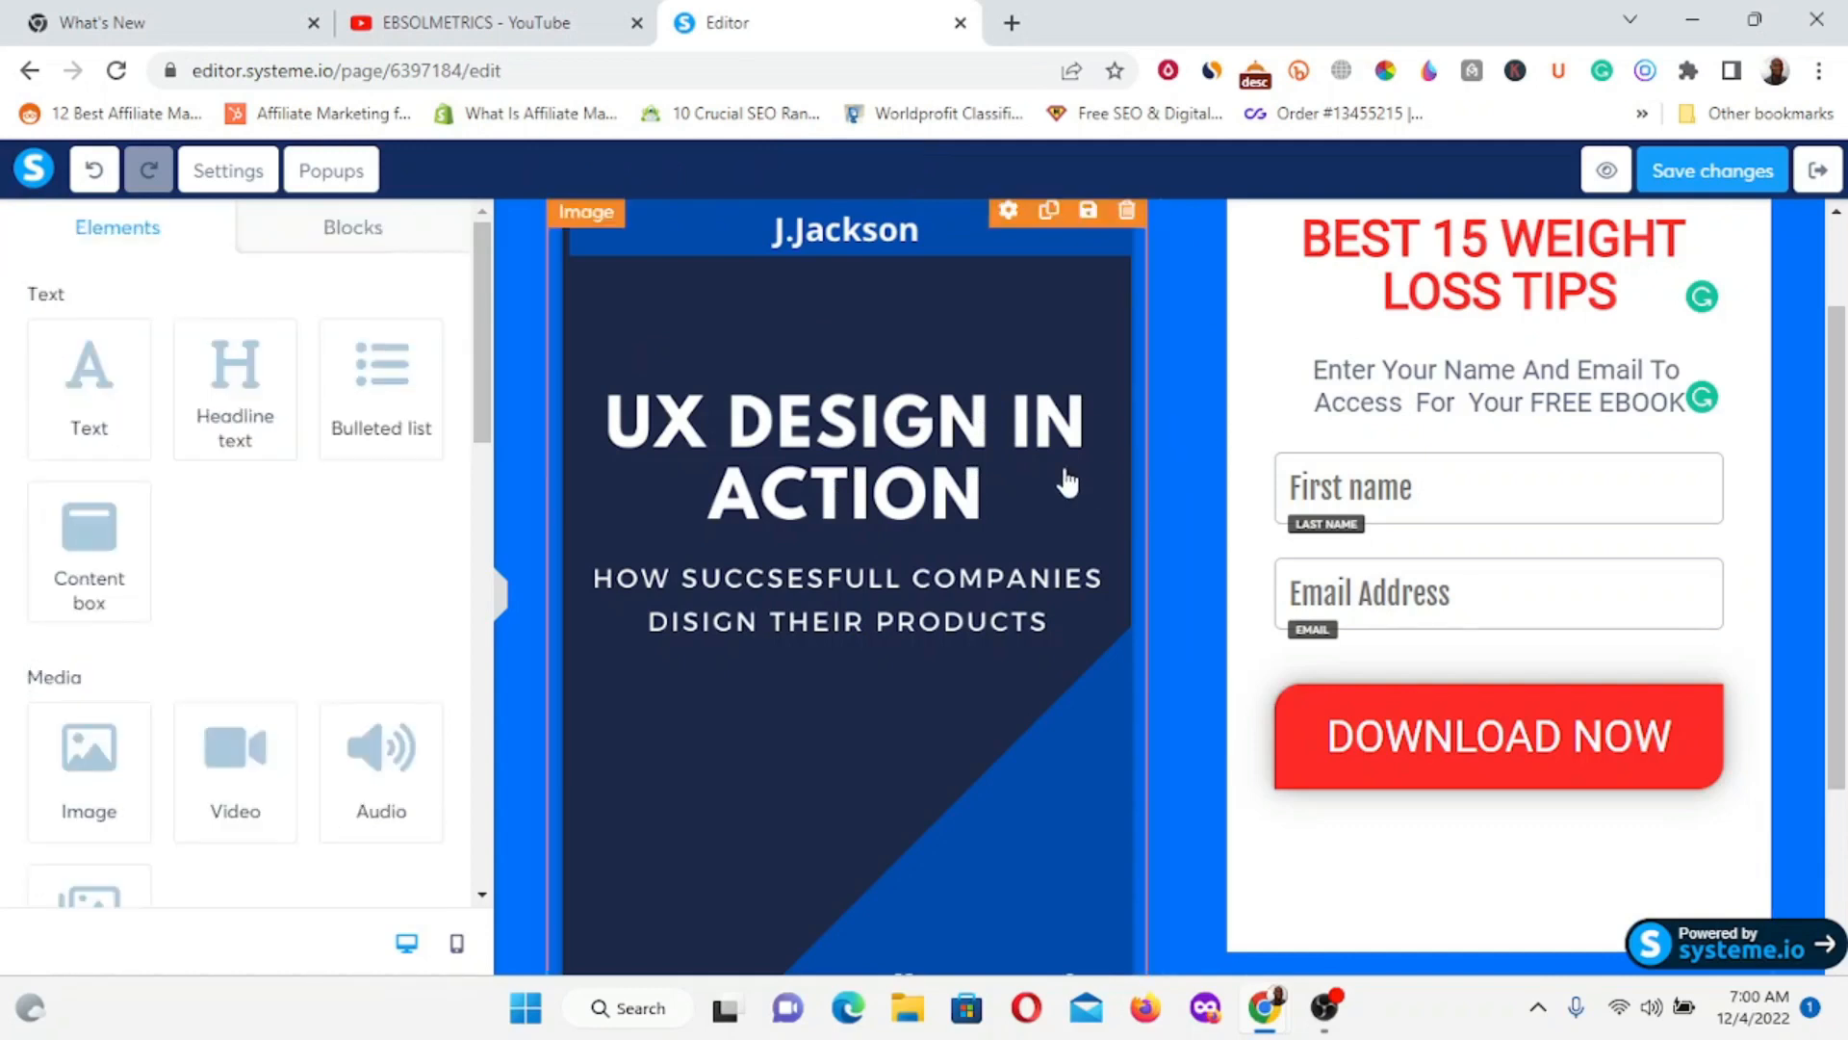
left_click(714, 478)
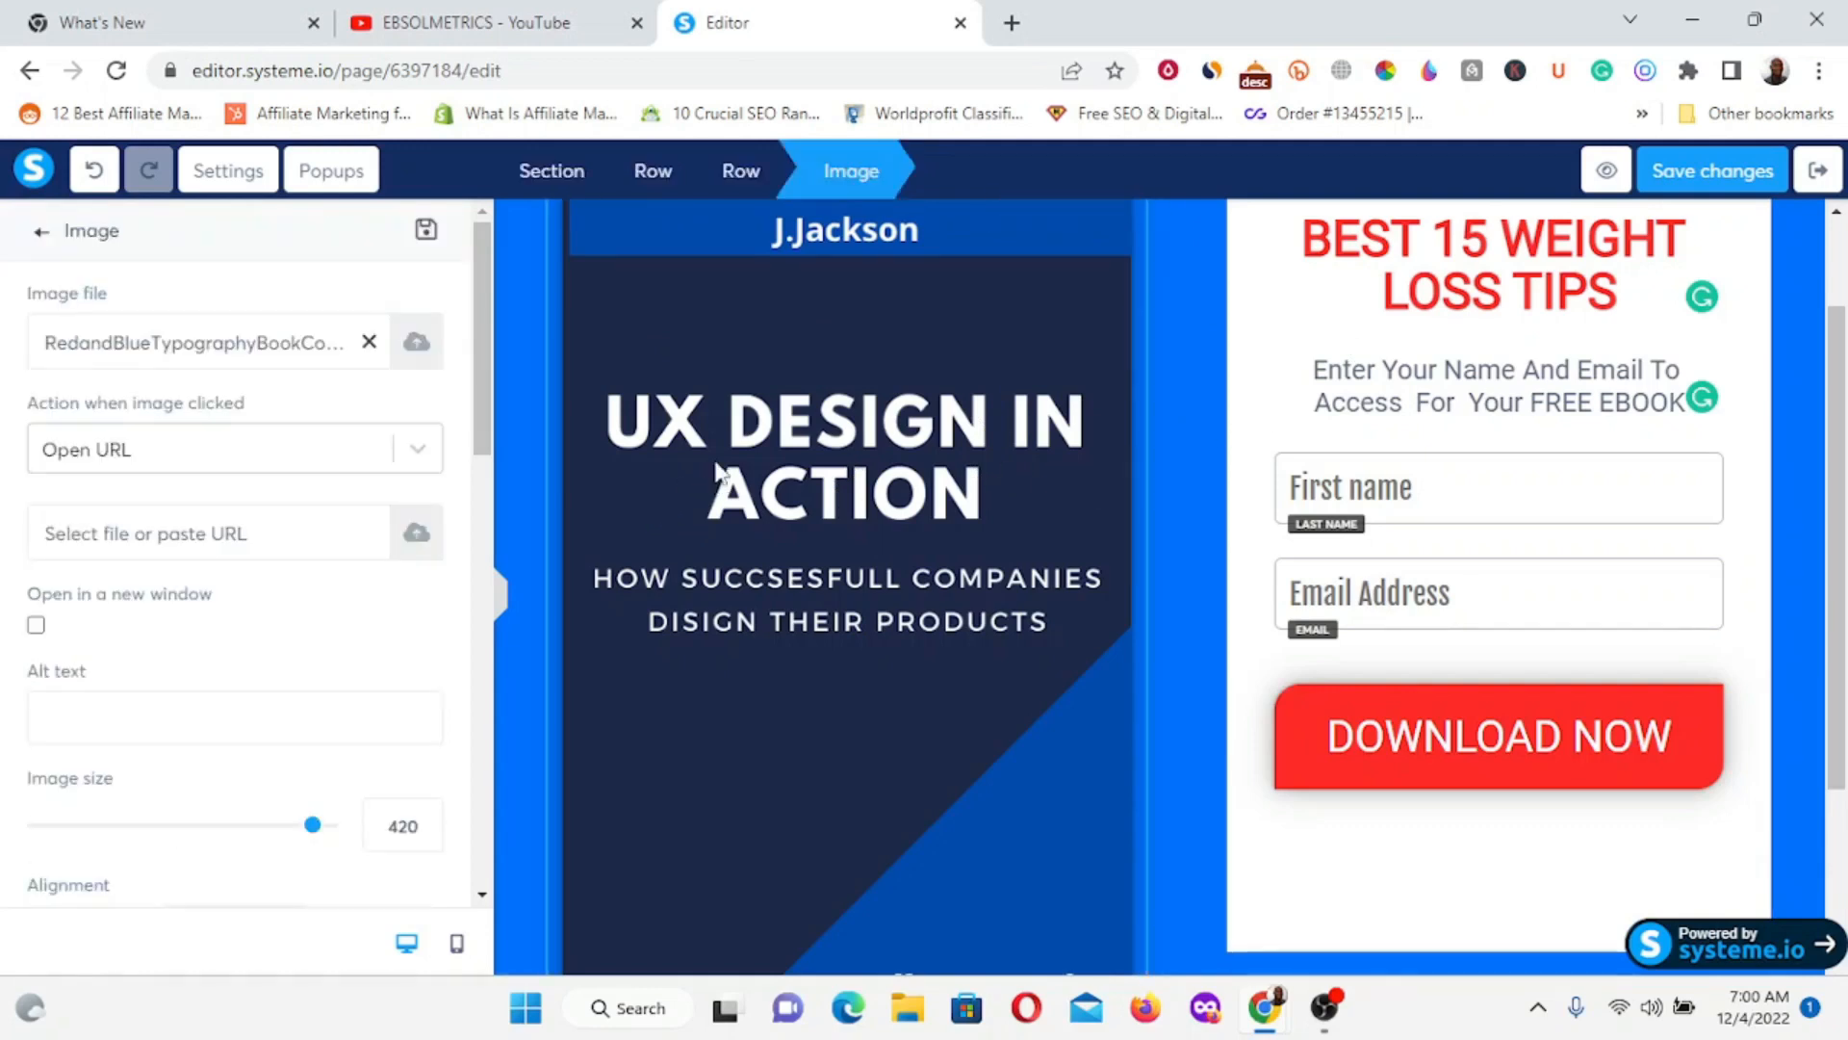
Upload HolidayWeightLossTips.jpg from the eCover folder and insert it as the cover image.
left_click(418, 345)
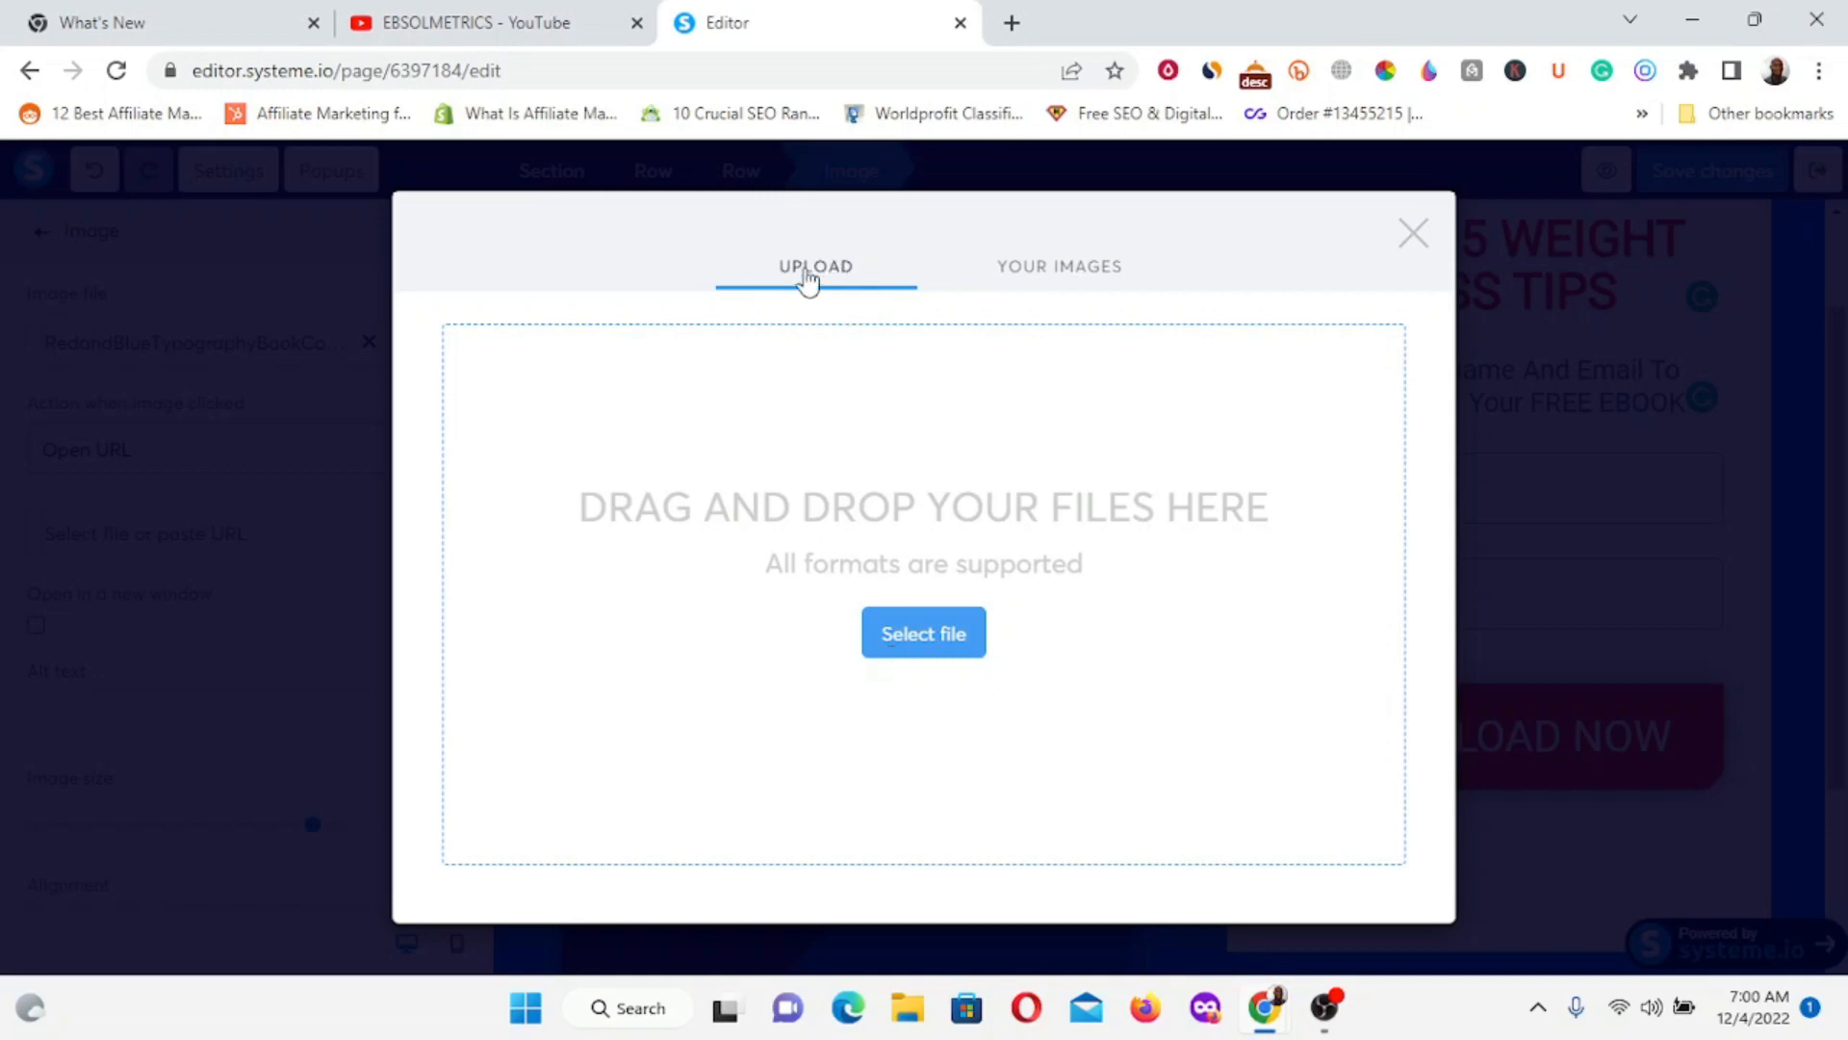
left_click(920, 643)
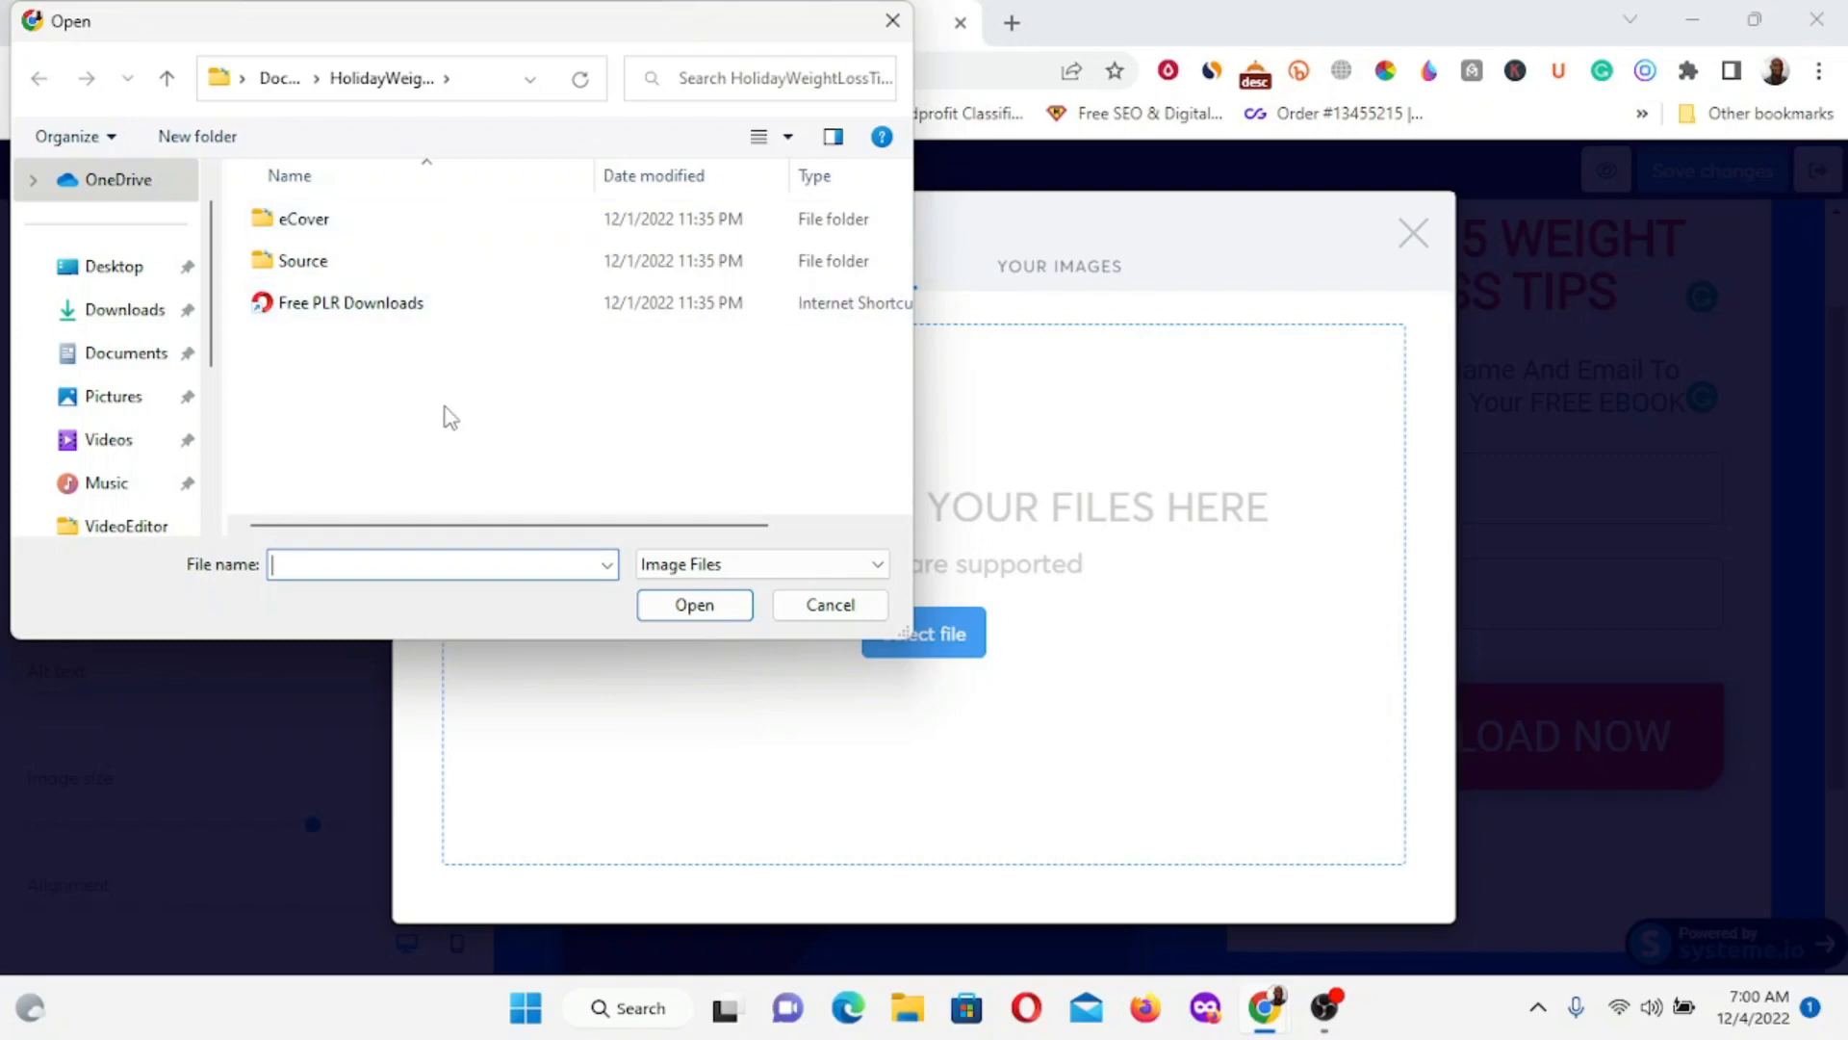
left_click(326, 231)
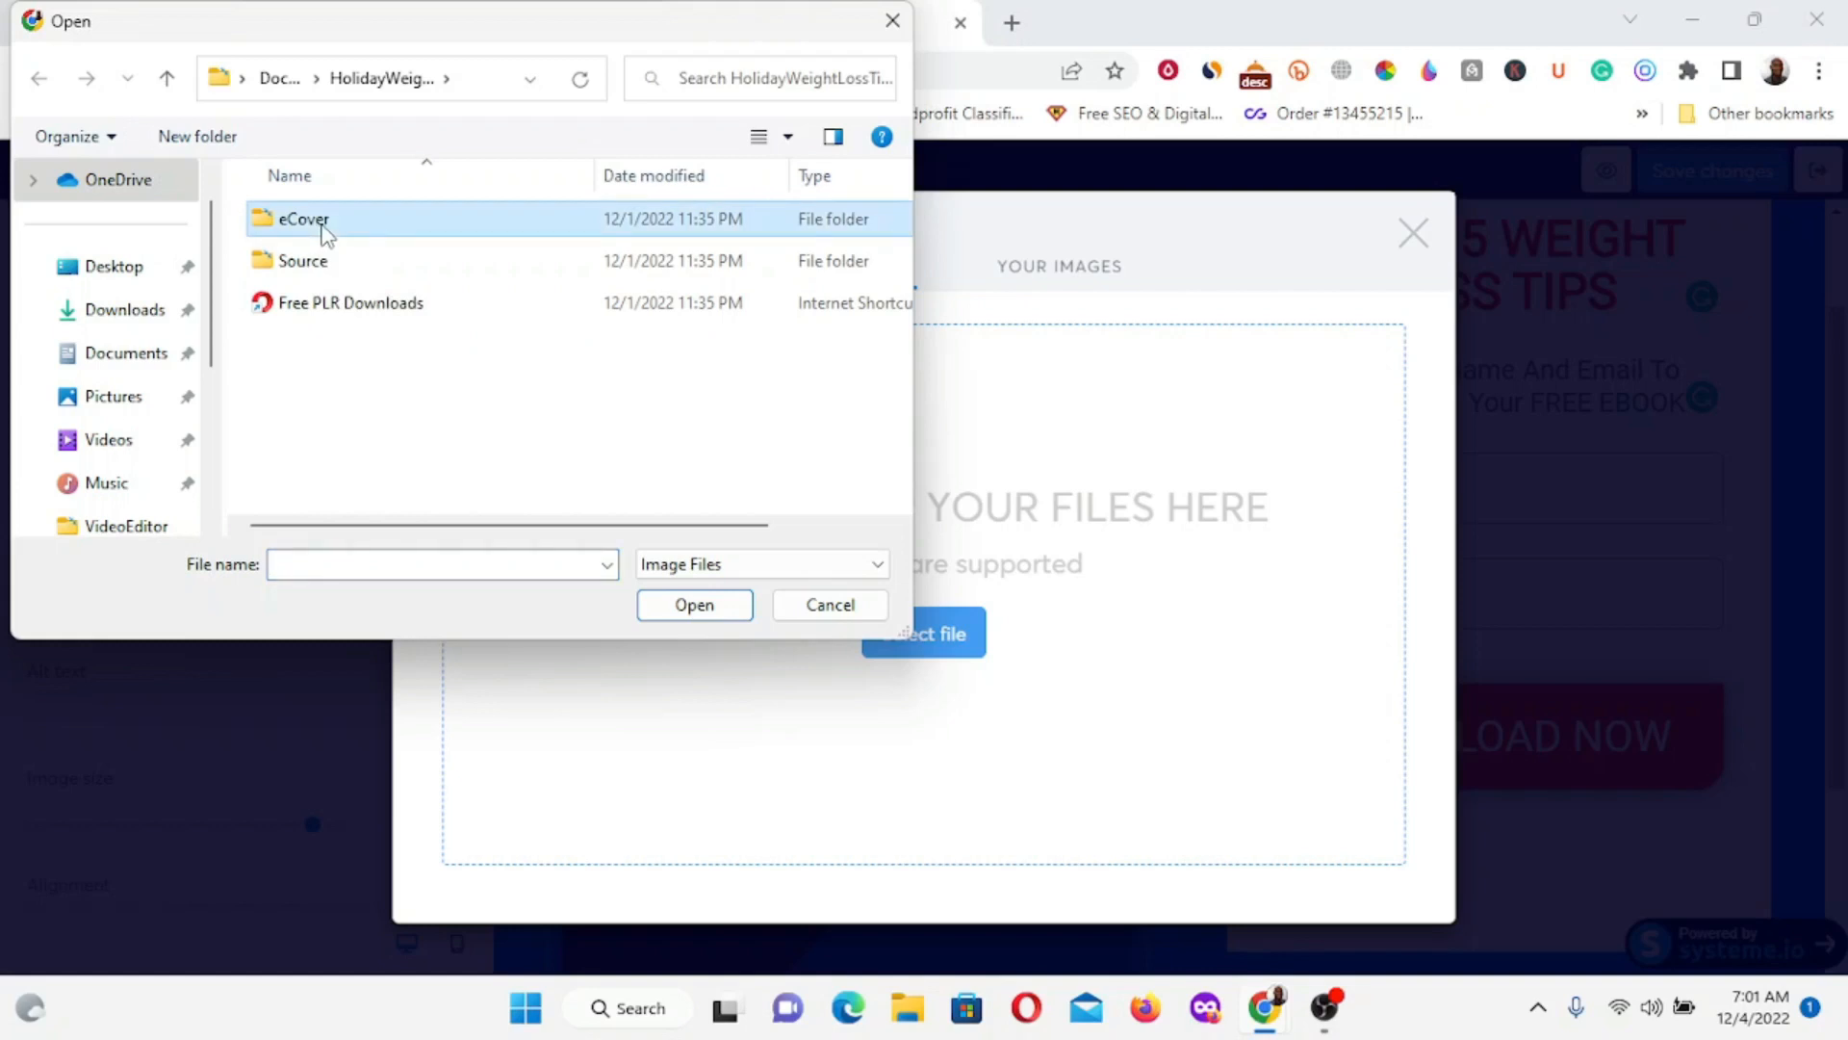
double_click(326, 229)
left_click(338, 274)
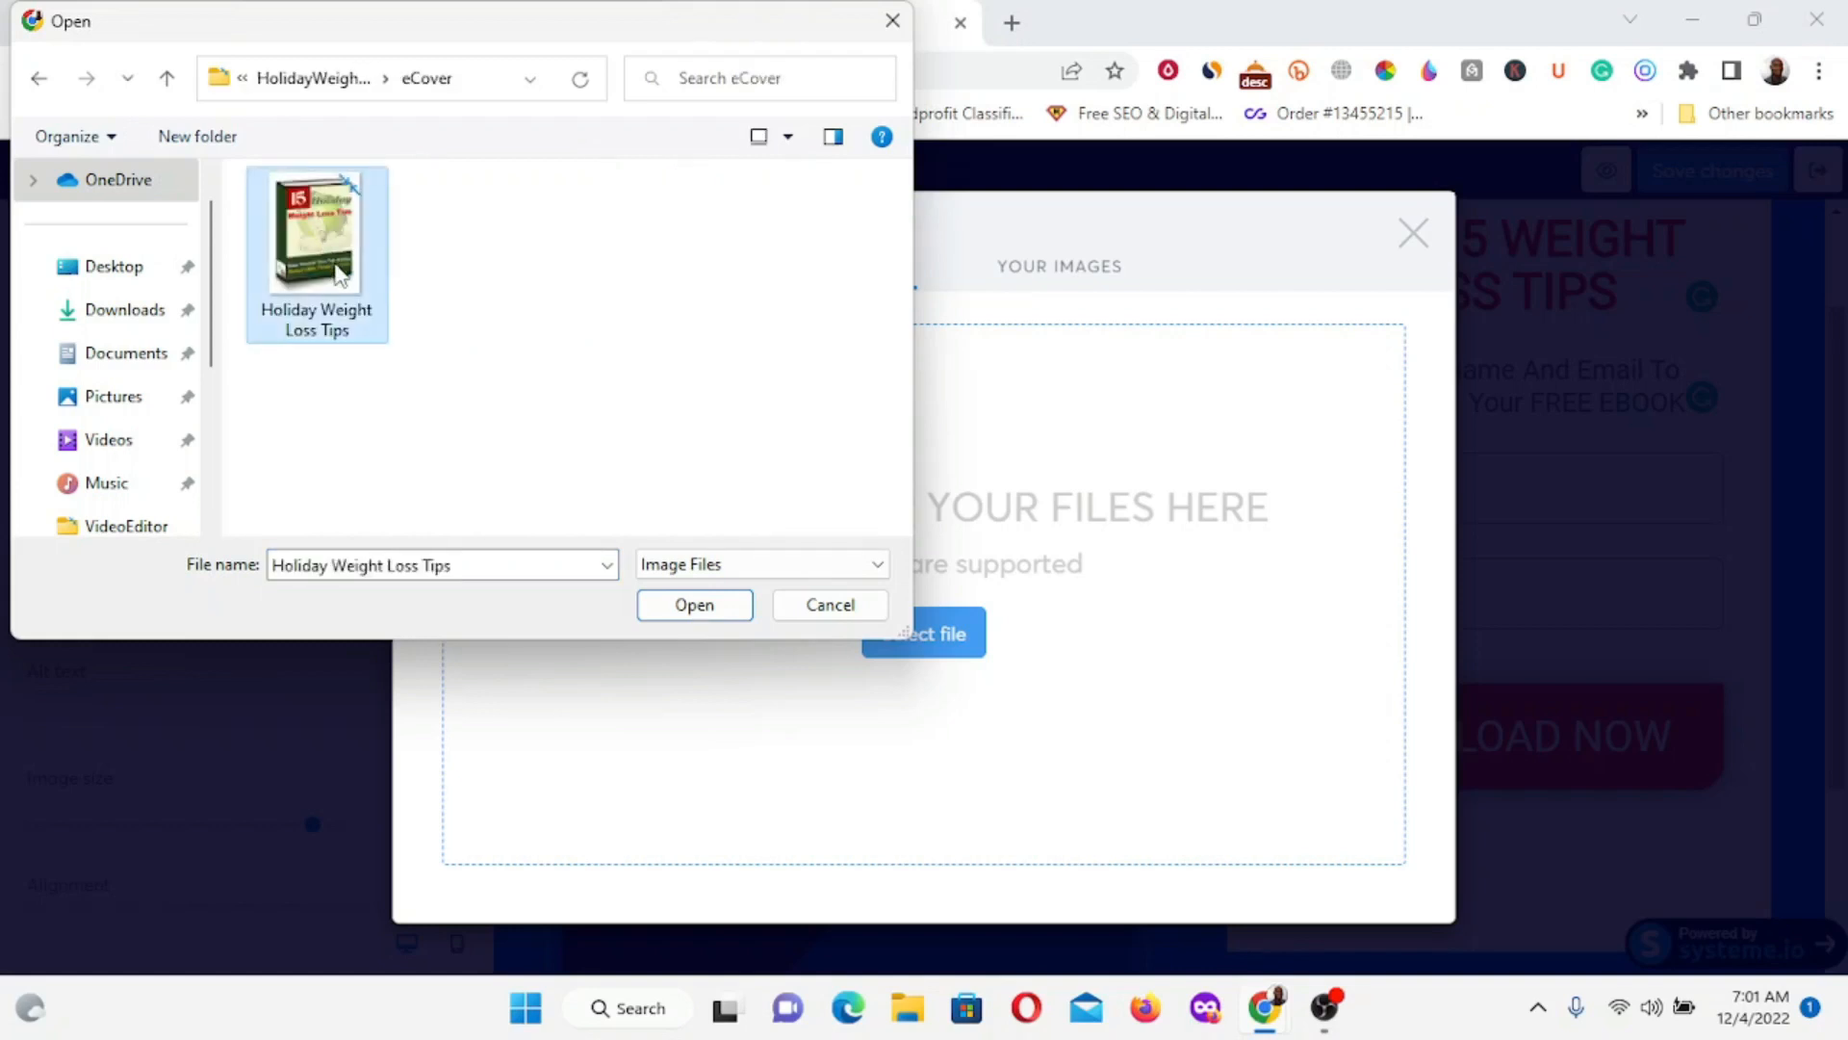
left_click(692, 606)
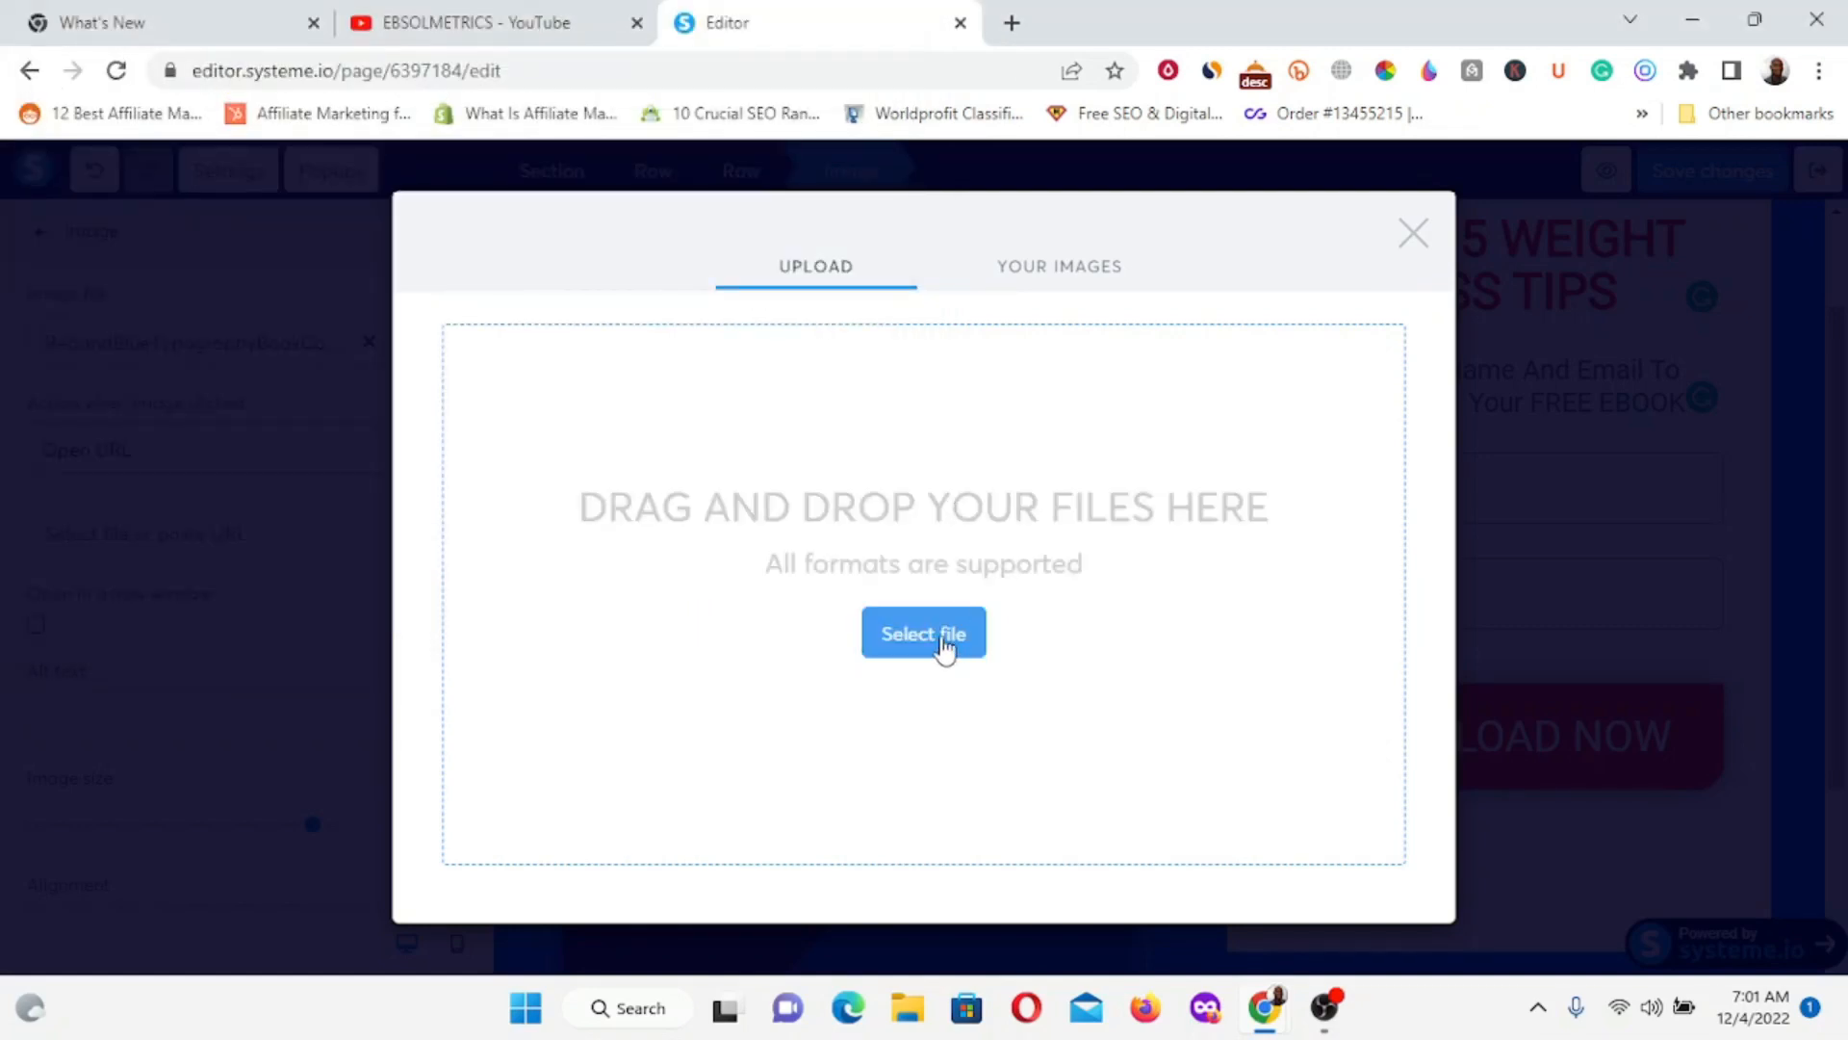
scroll(1328, 842, "down", 1)
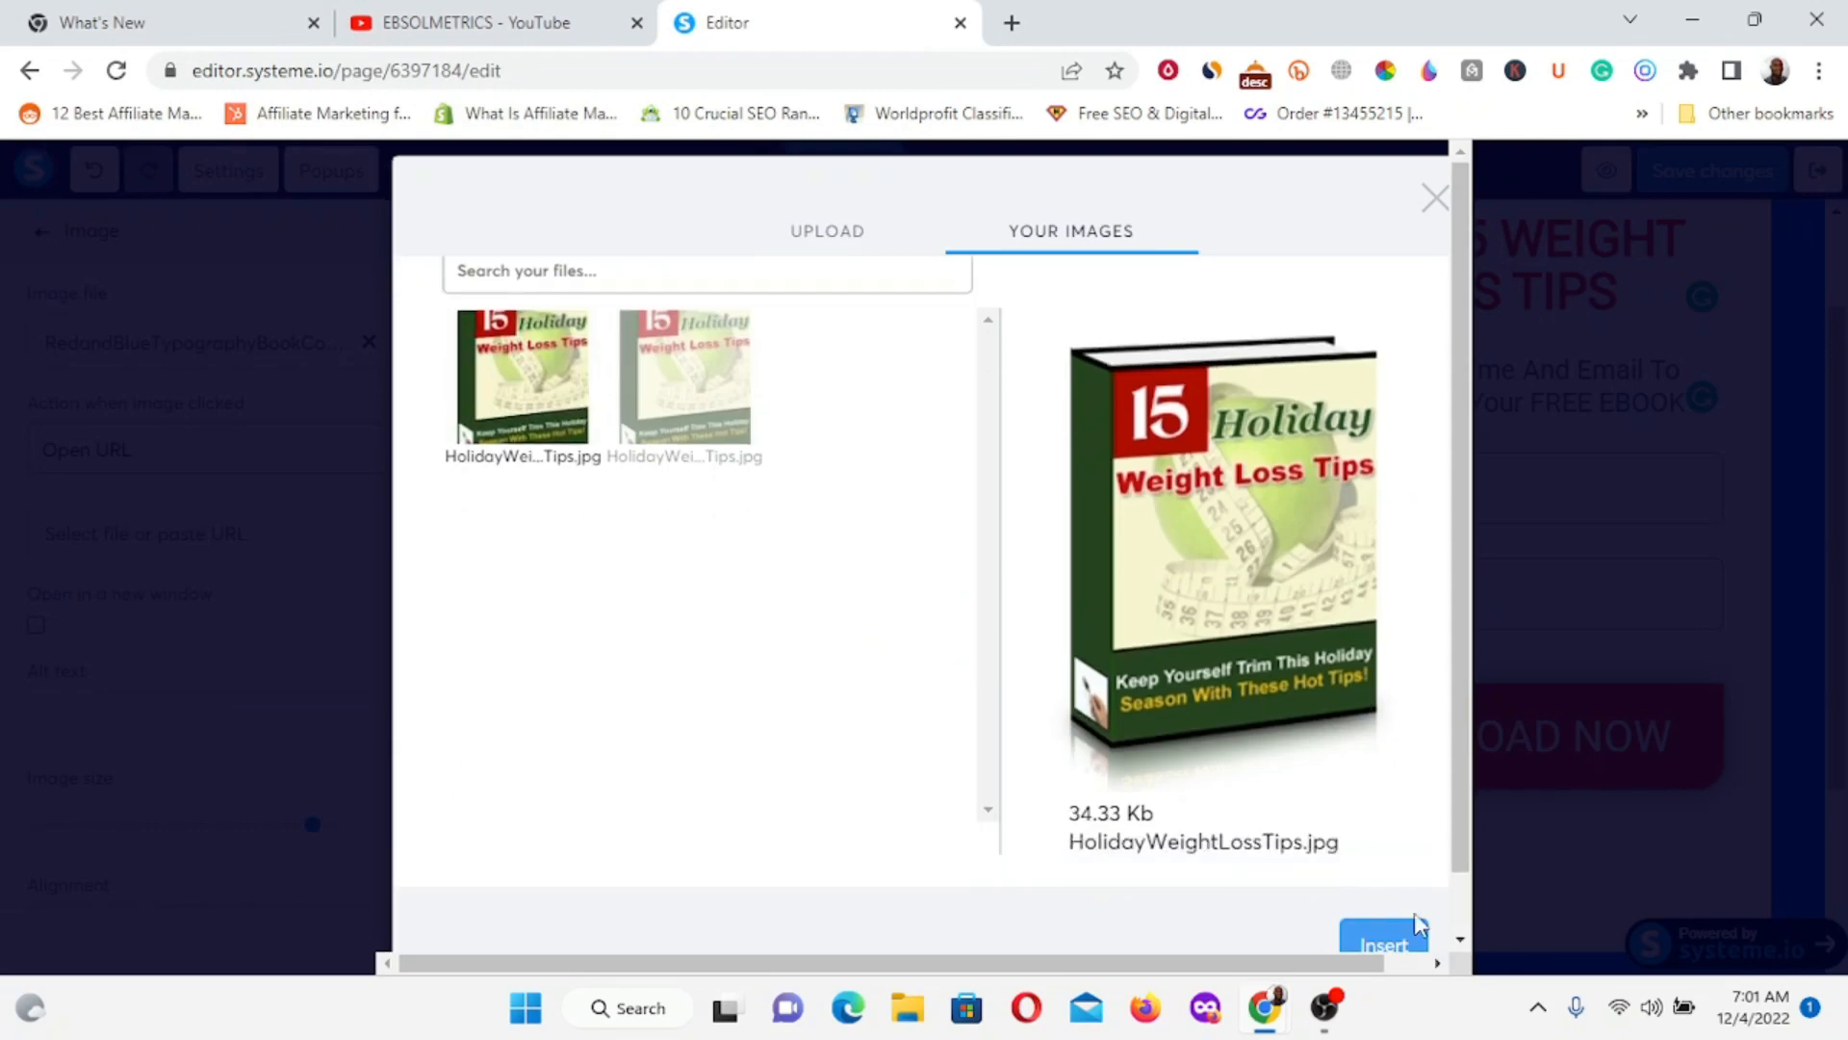
scroll(1405, 919, "down", 1)
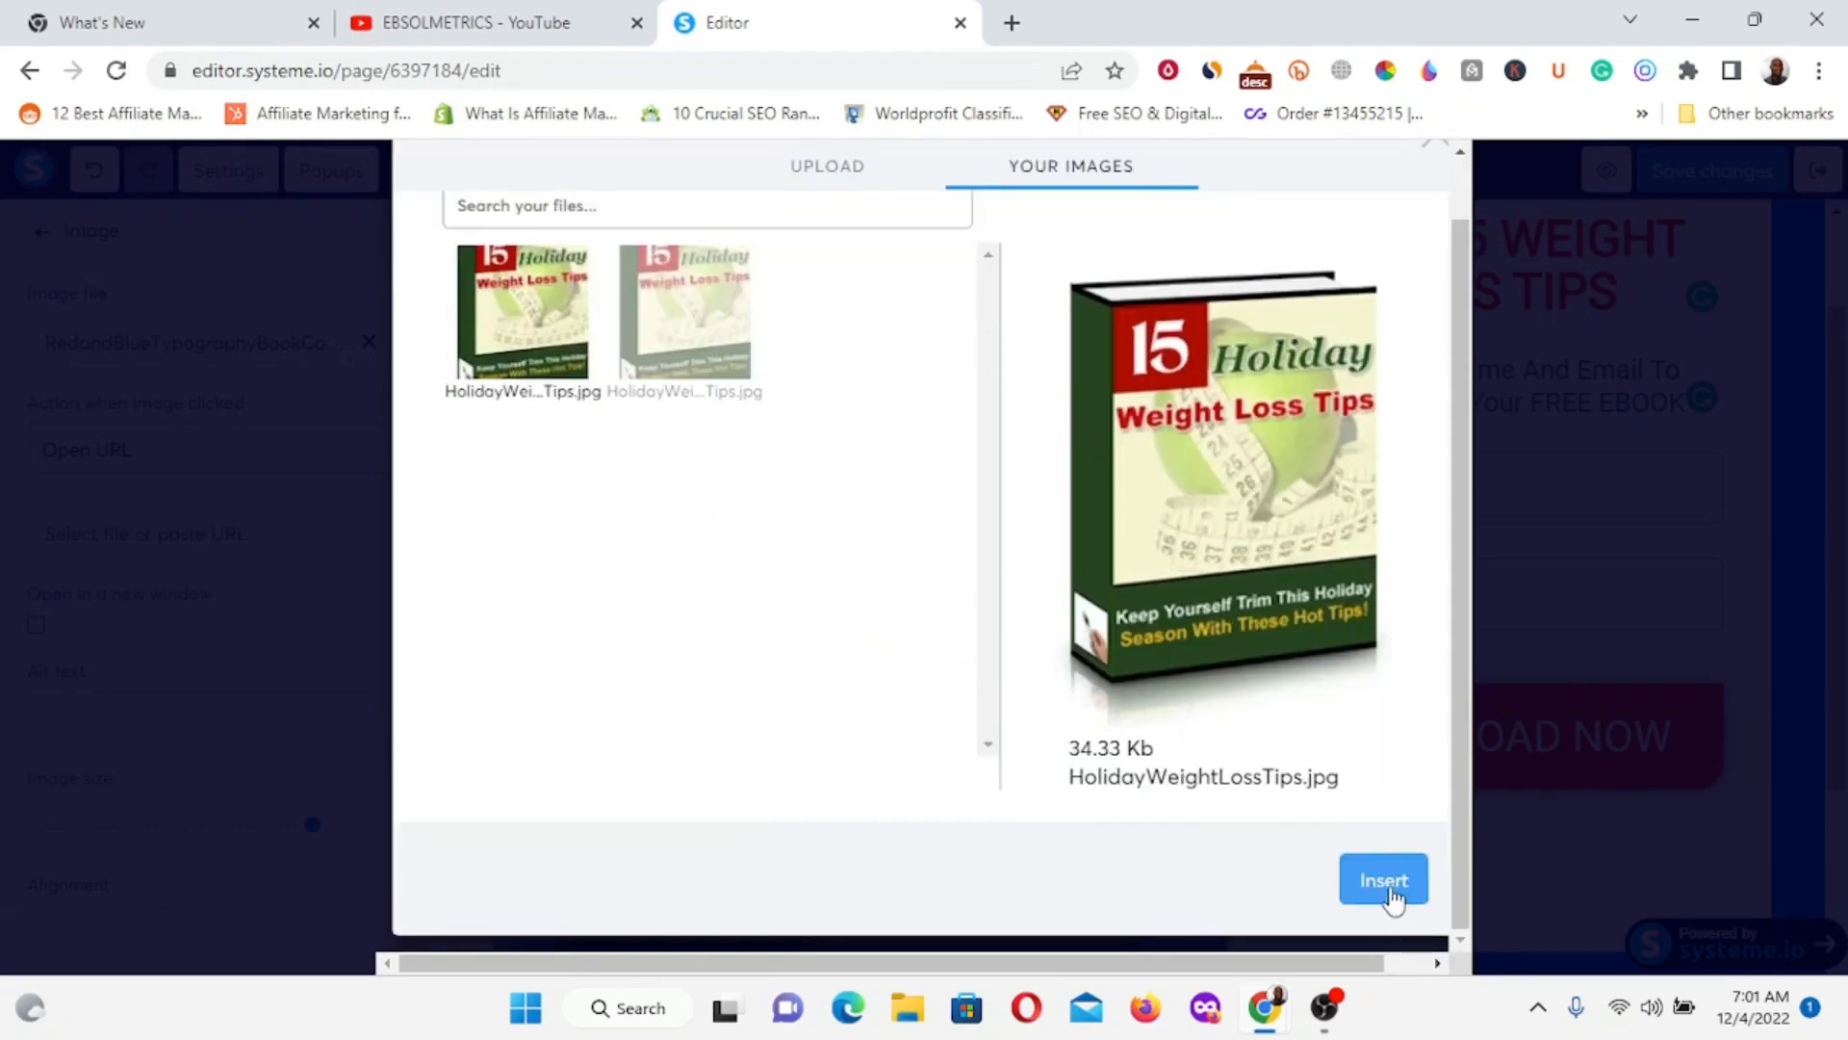
left_click(1386, 882)
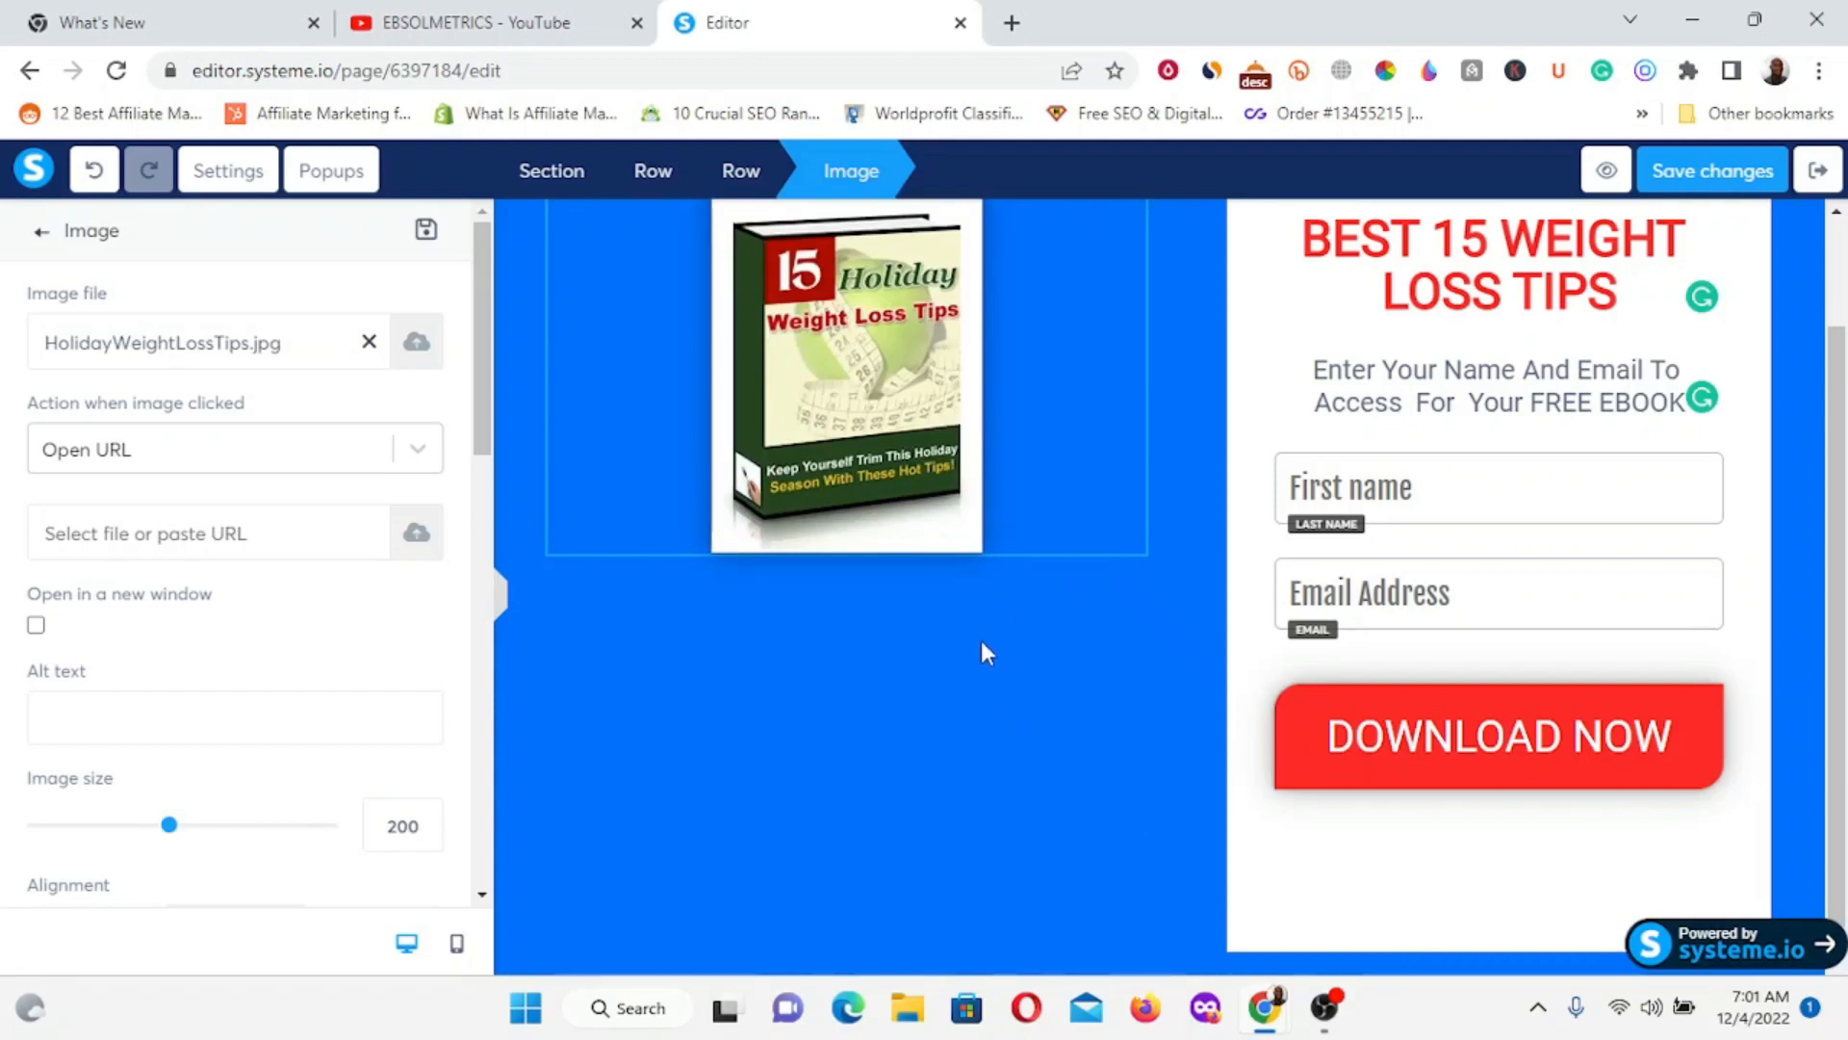
Enlarge the new cover image to size 400.
left_click(1019, 449)
scroll(992, 548, "up", 2)
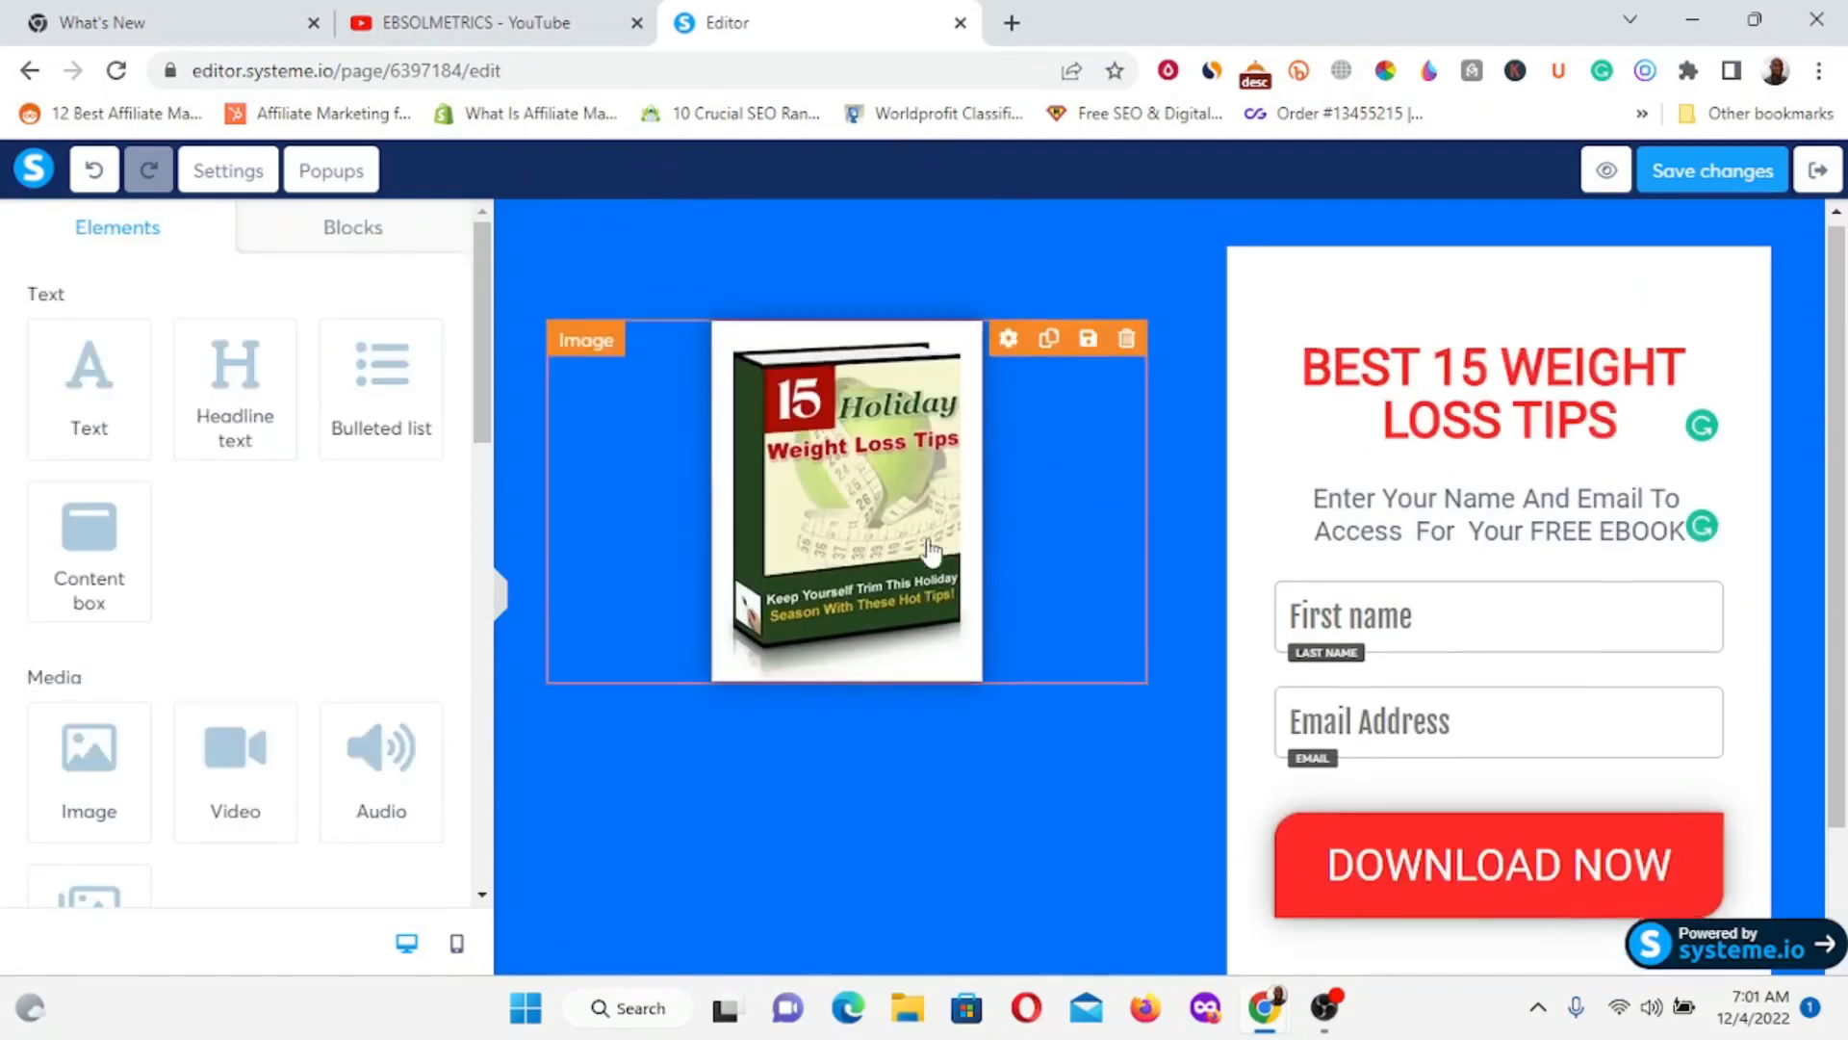
left_click(878, 654)
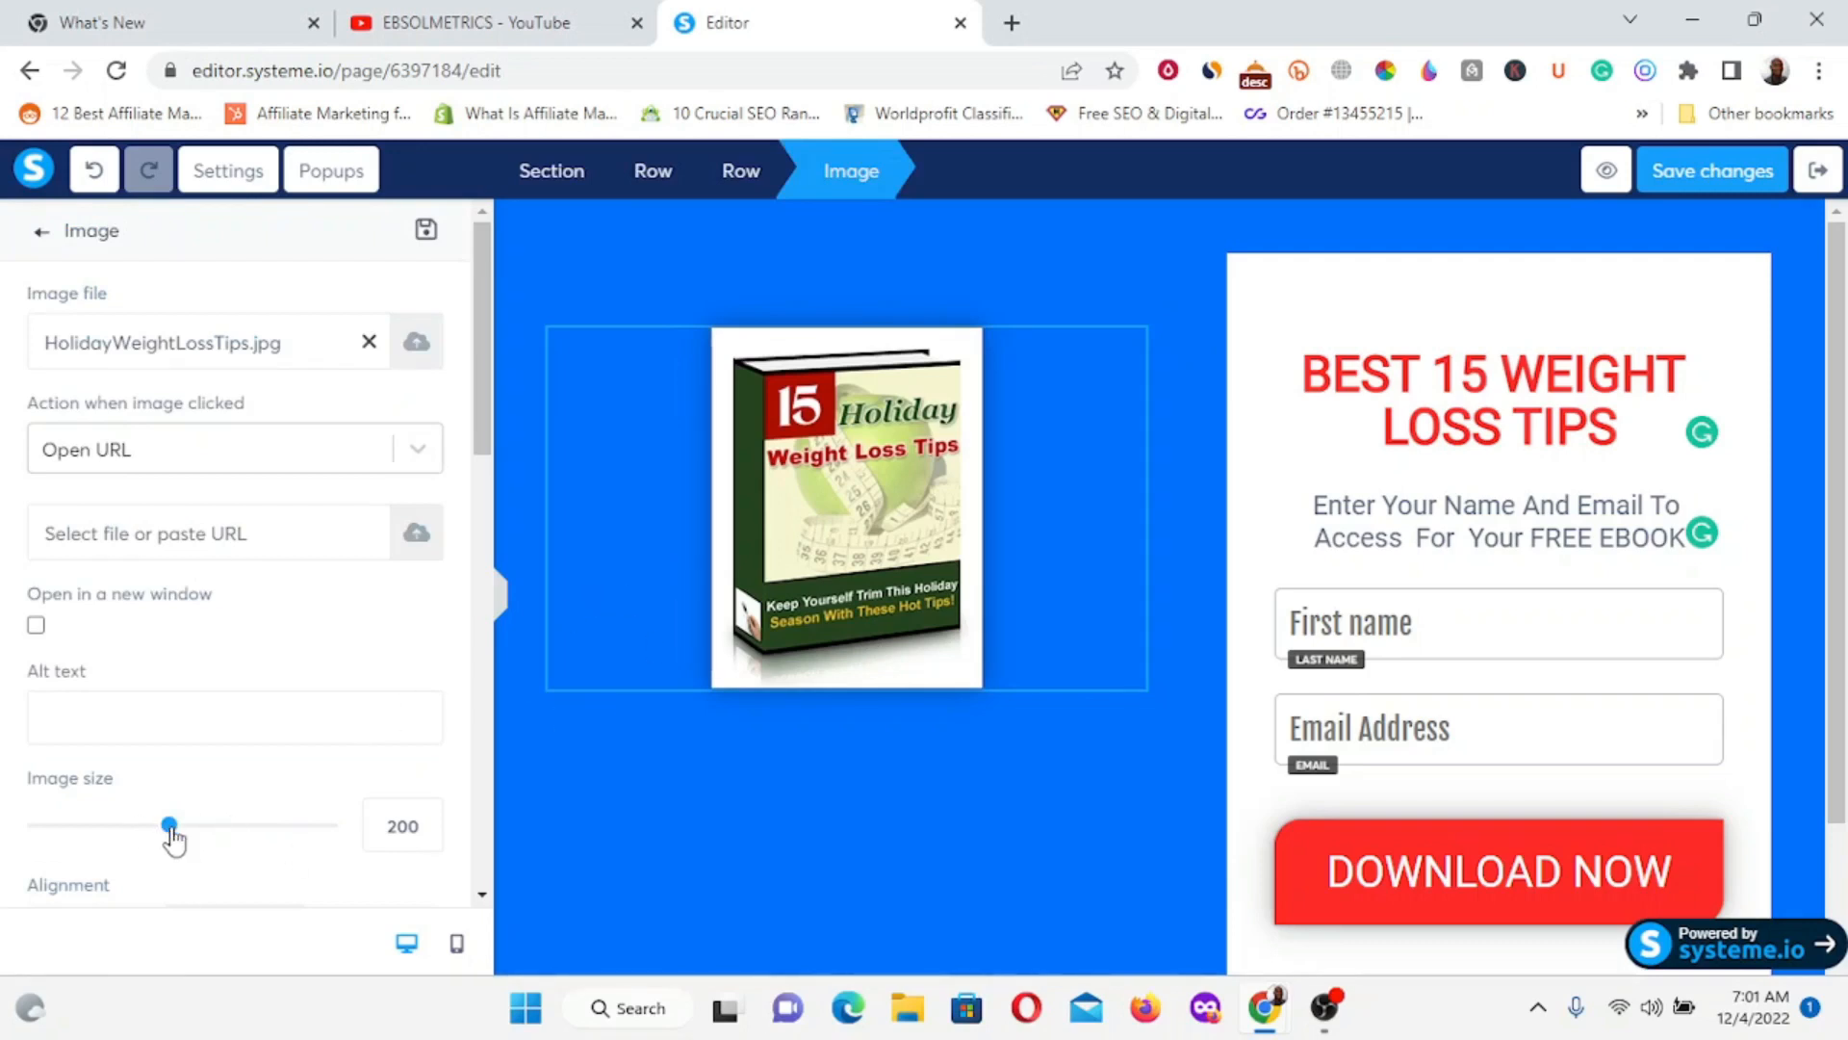
left_click(211, 826)
left_click_drag(254, 847, 302, 845)
left_click(425, 833)
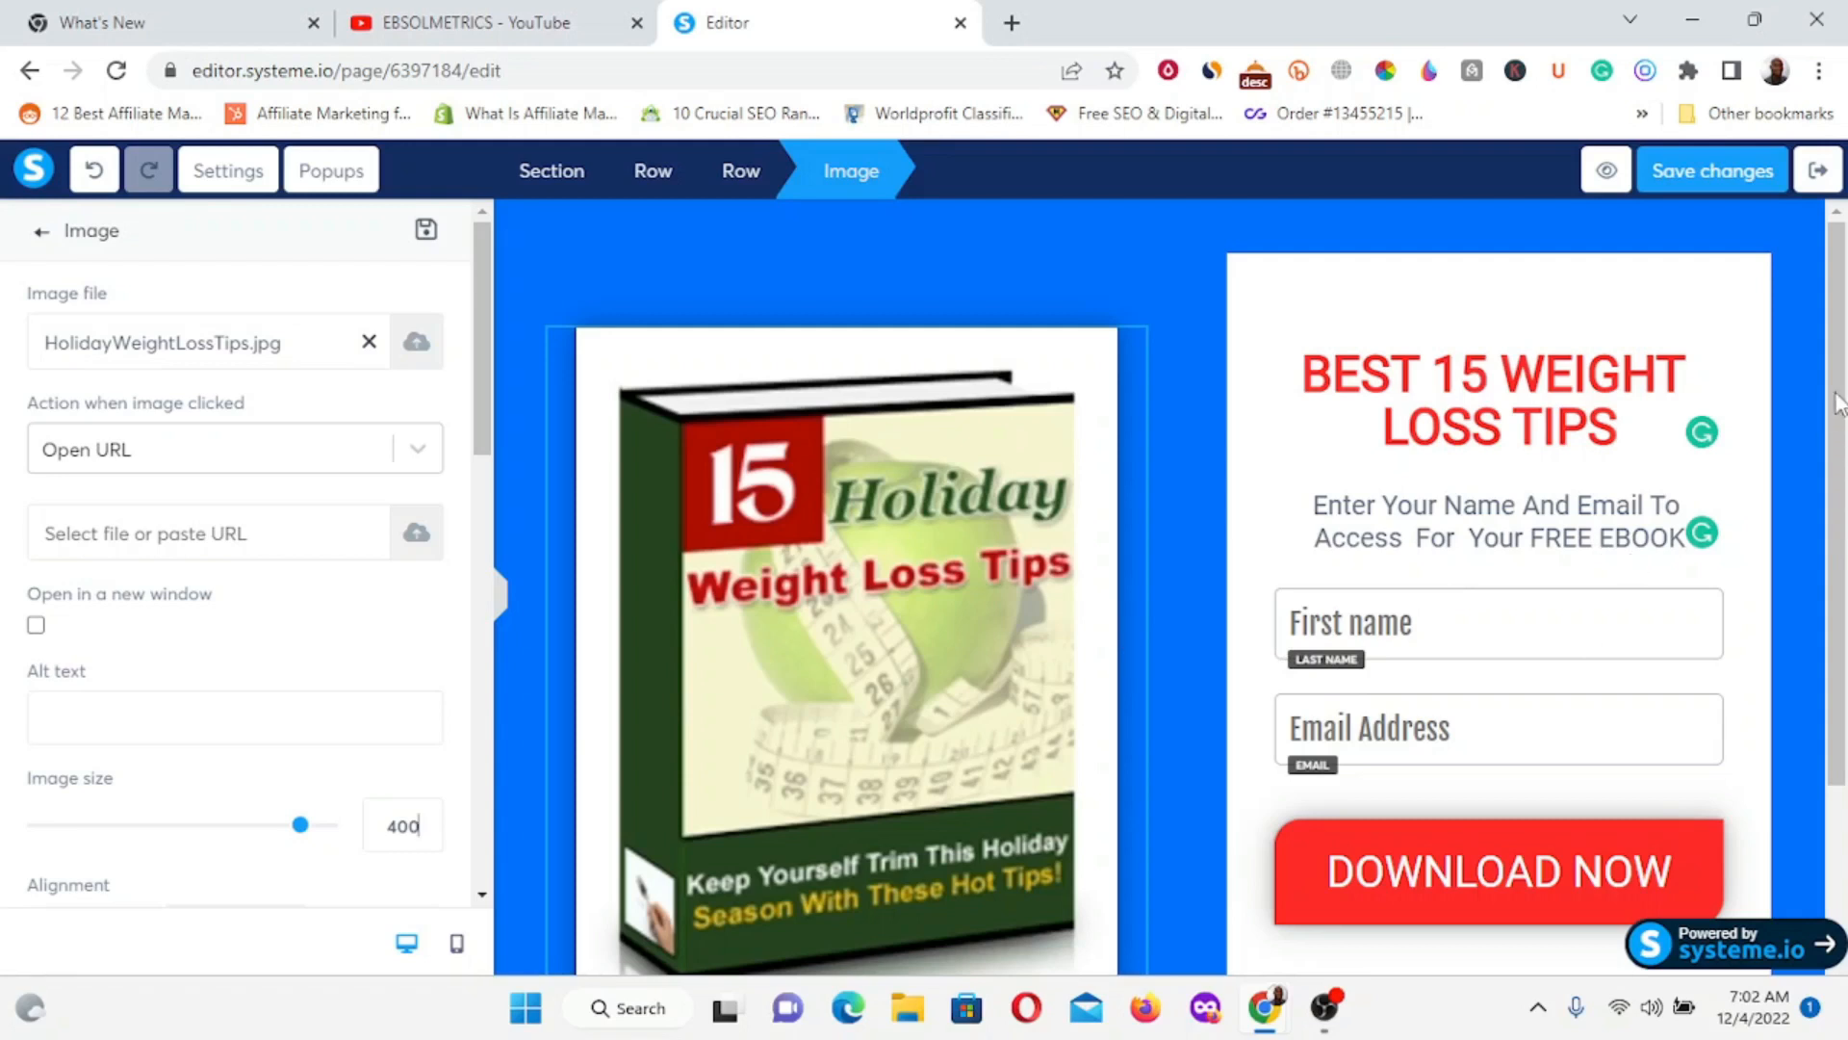
left_click(1805, 533)
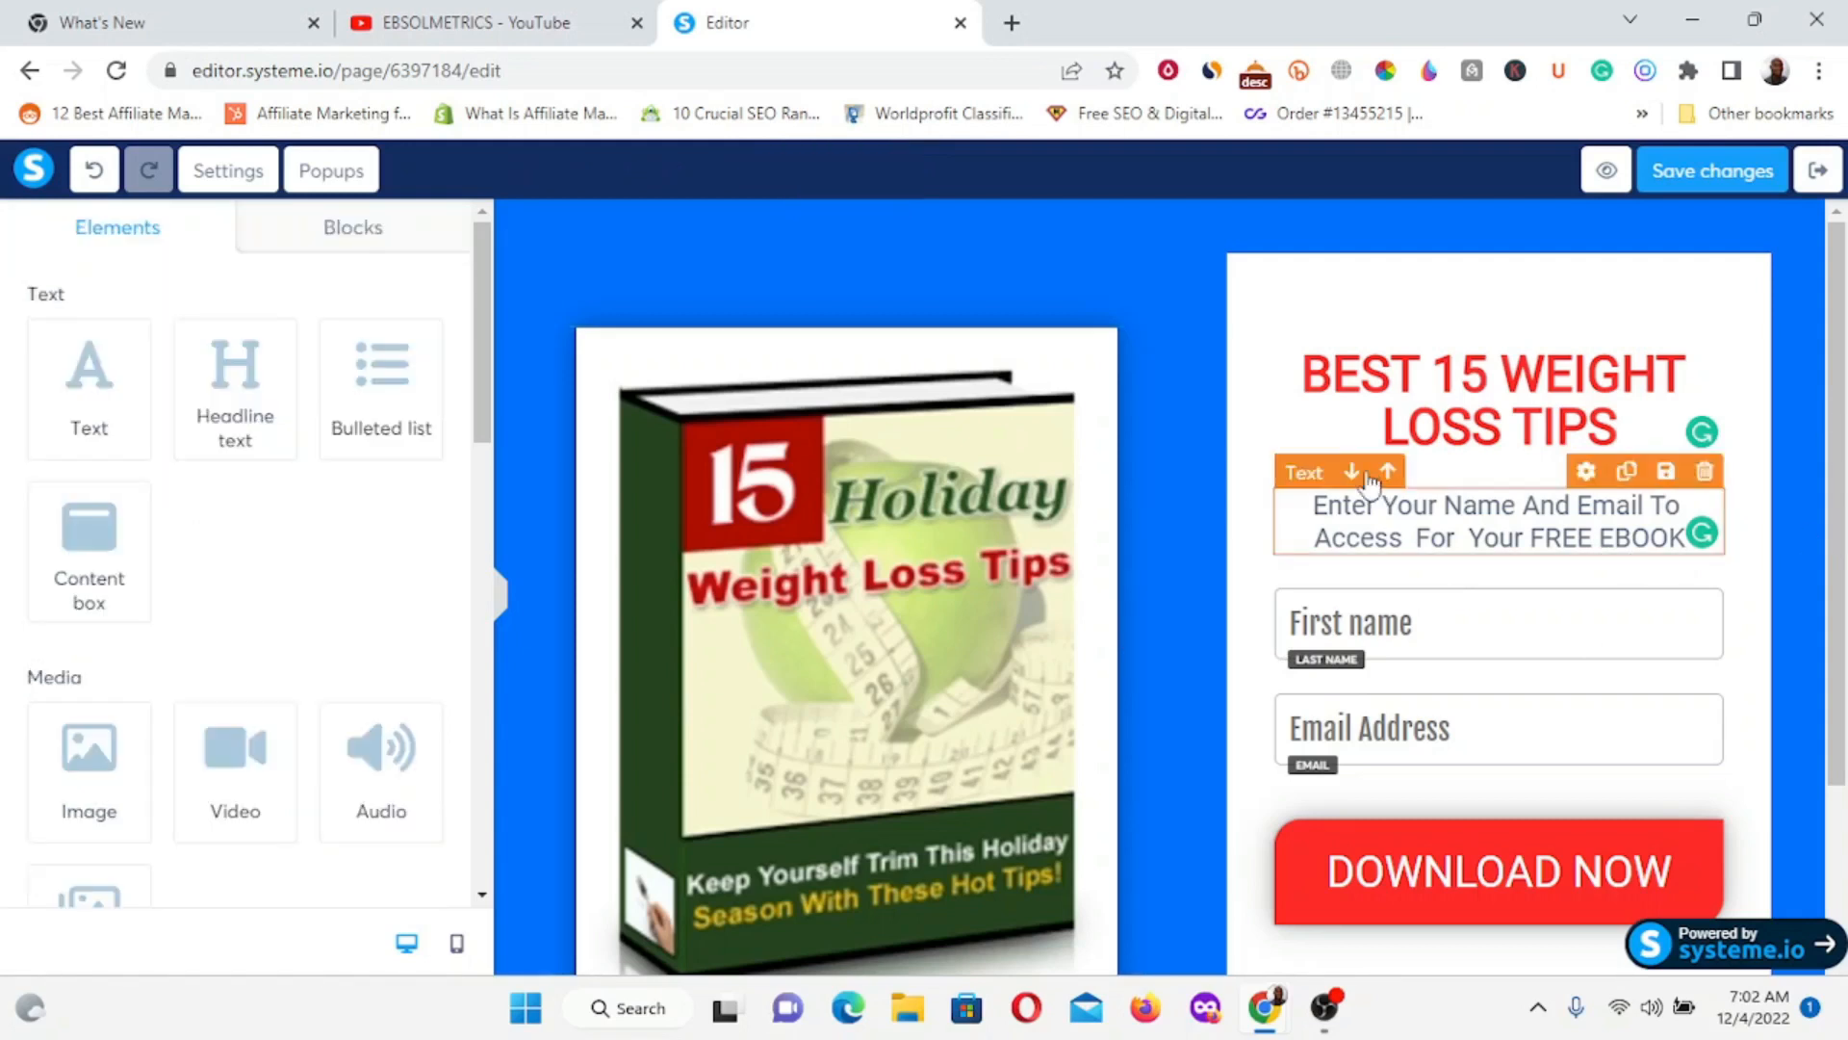
left_click(1040, 470)
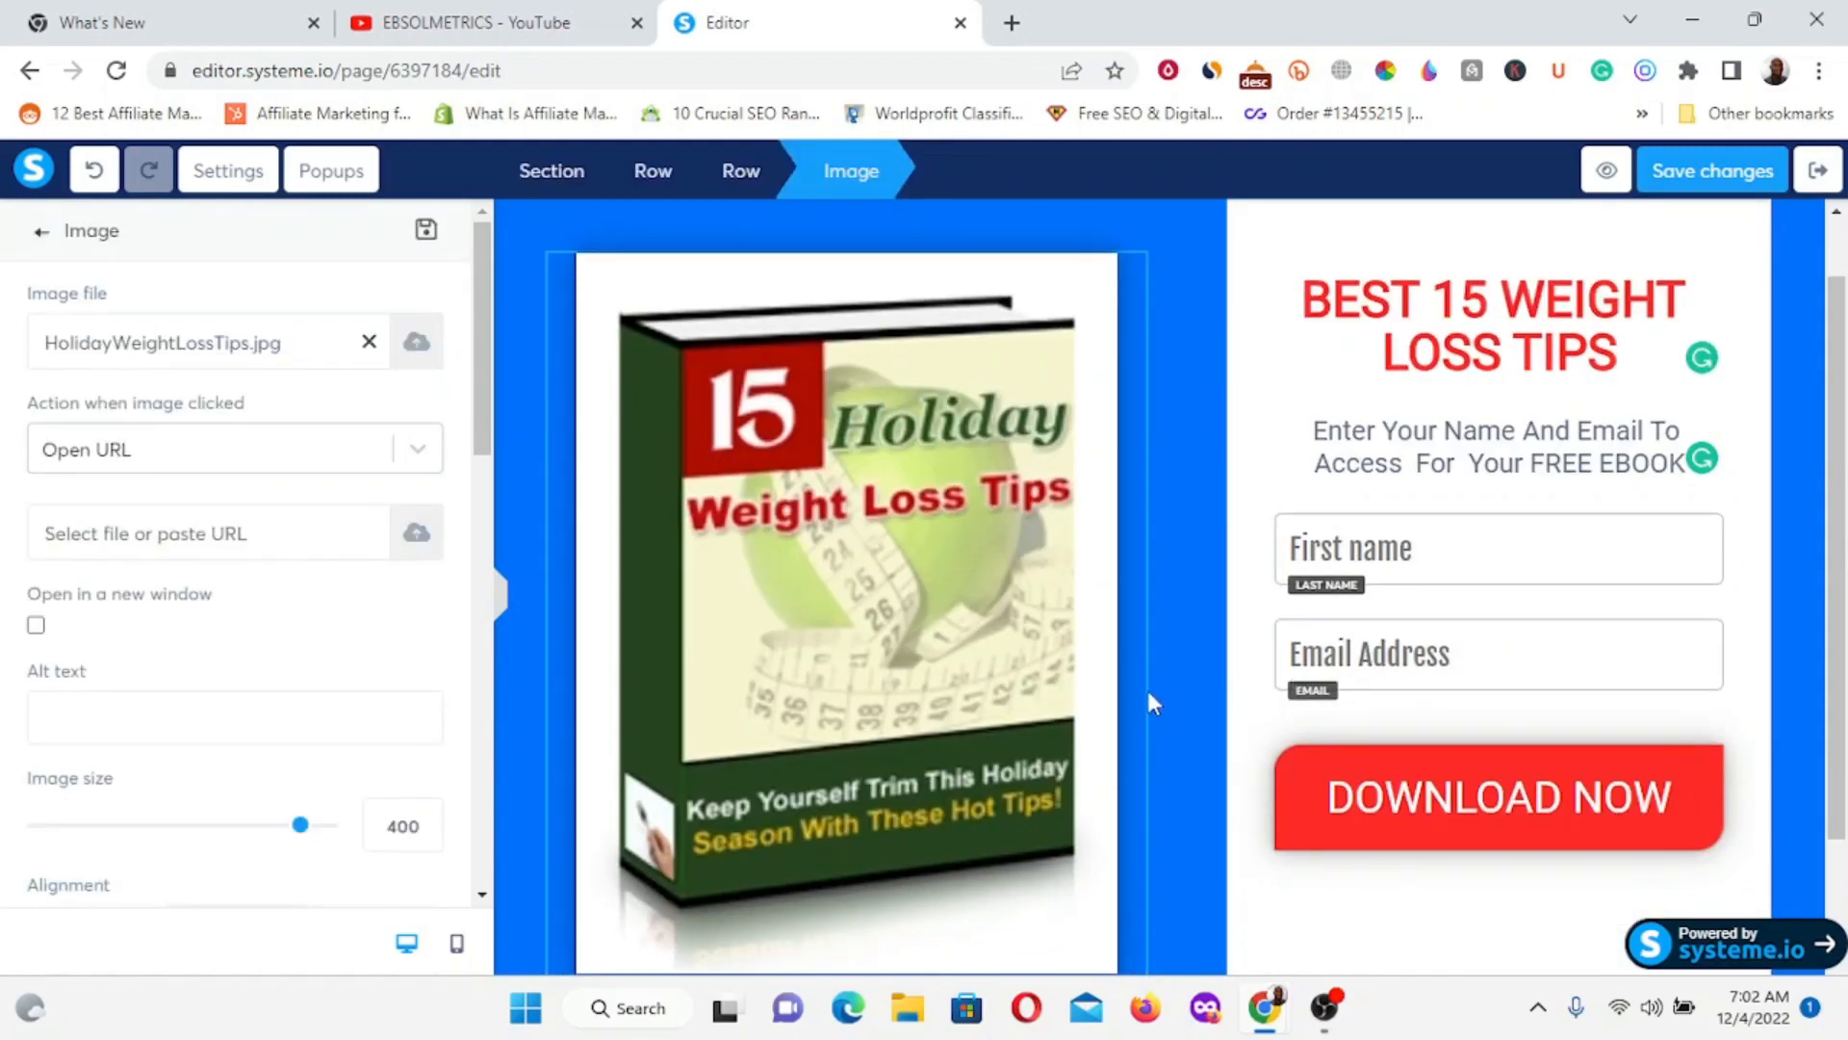
left_click(1818, 607)
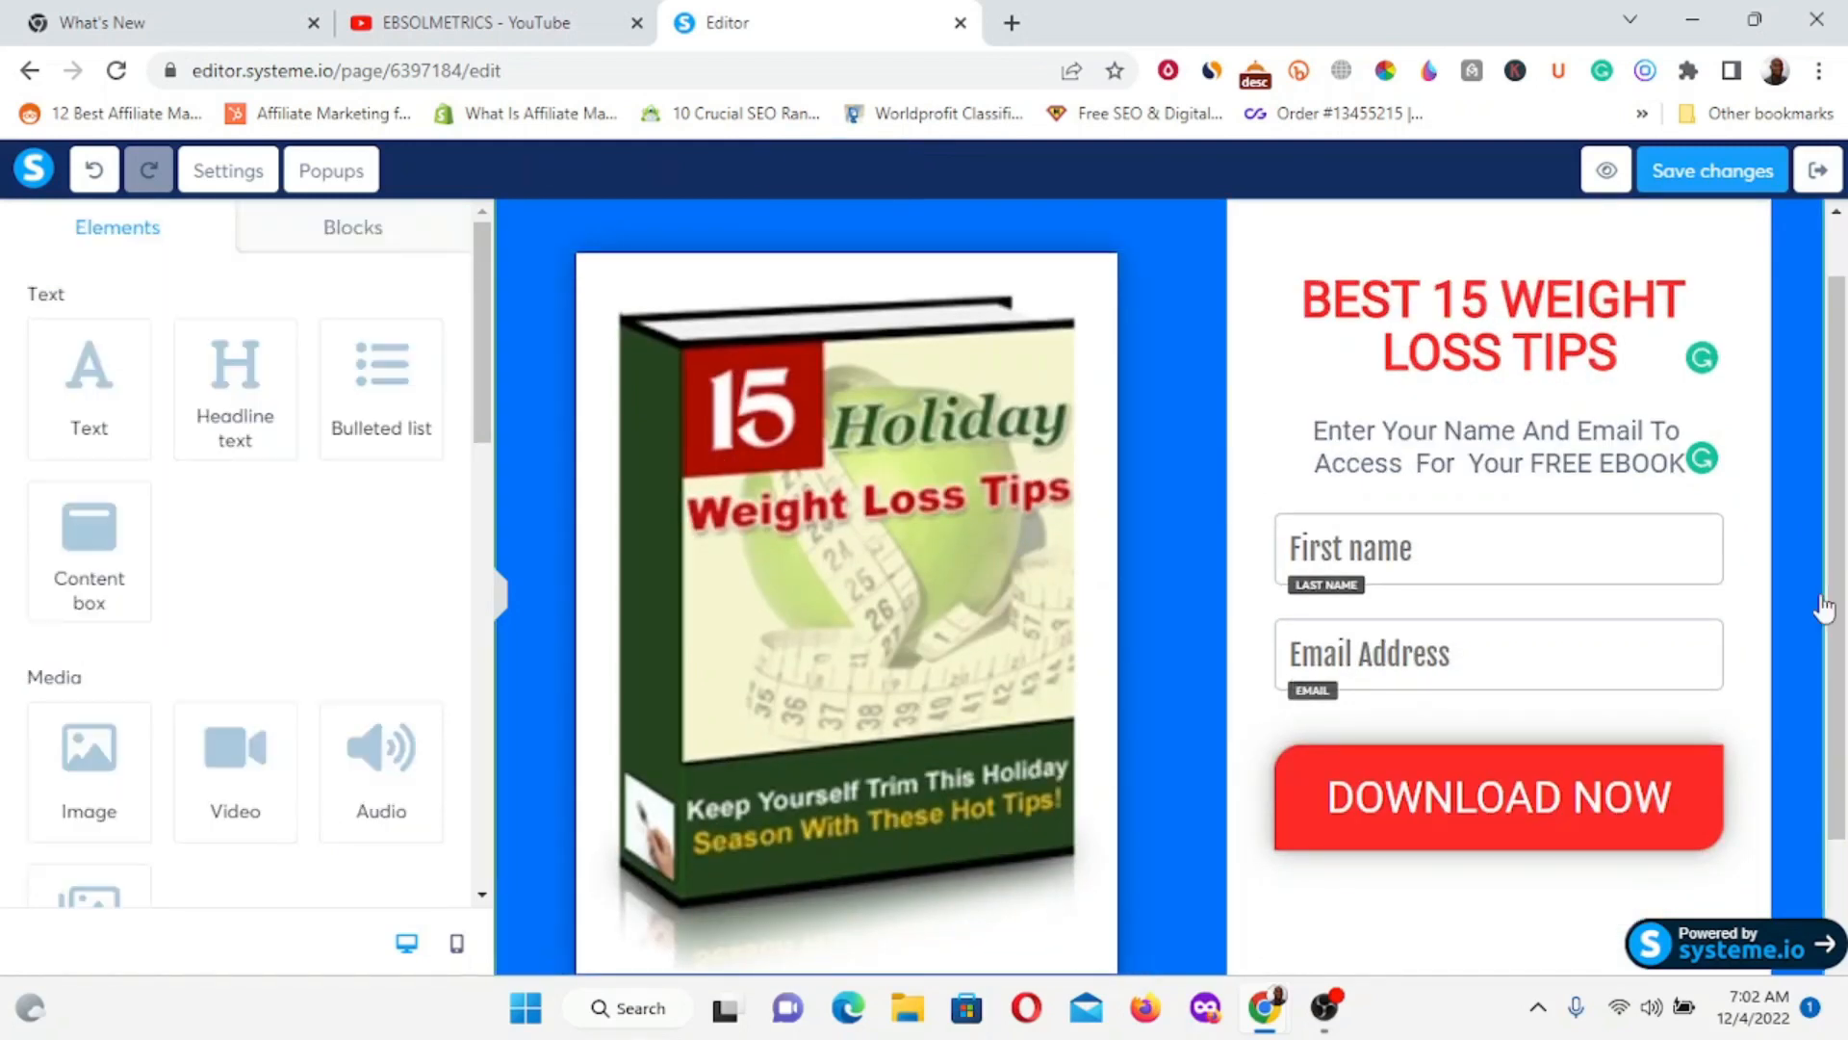
Save the squeeze page and exit the editor back to the funnel.
left_click_drag(1836, 556, 1846, 849)
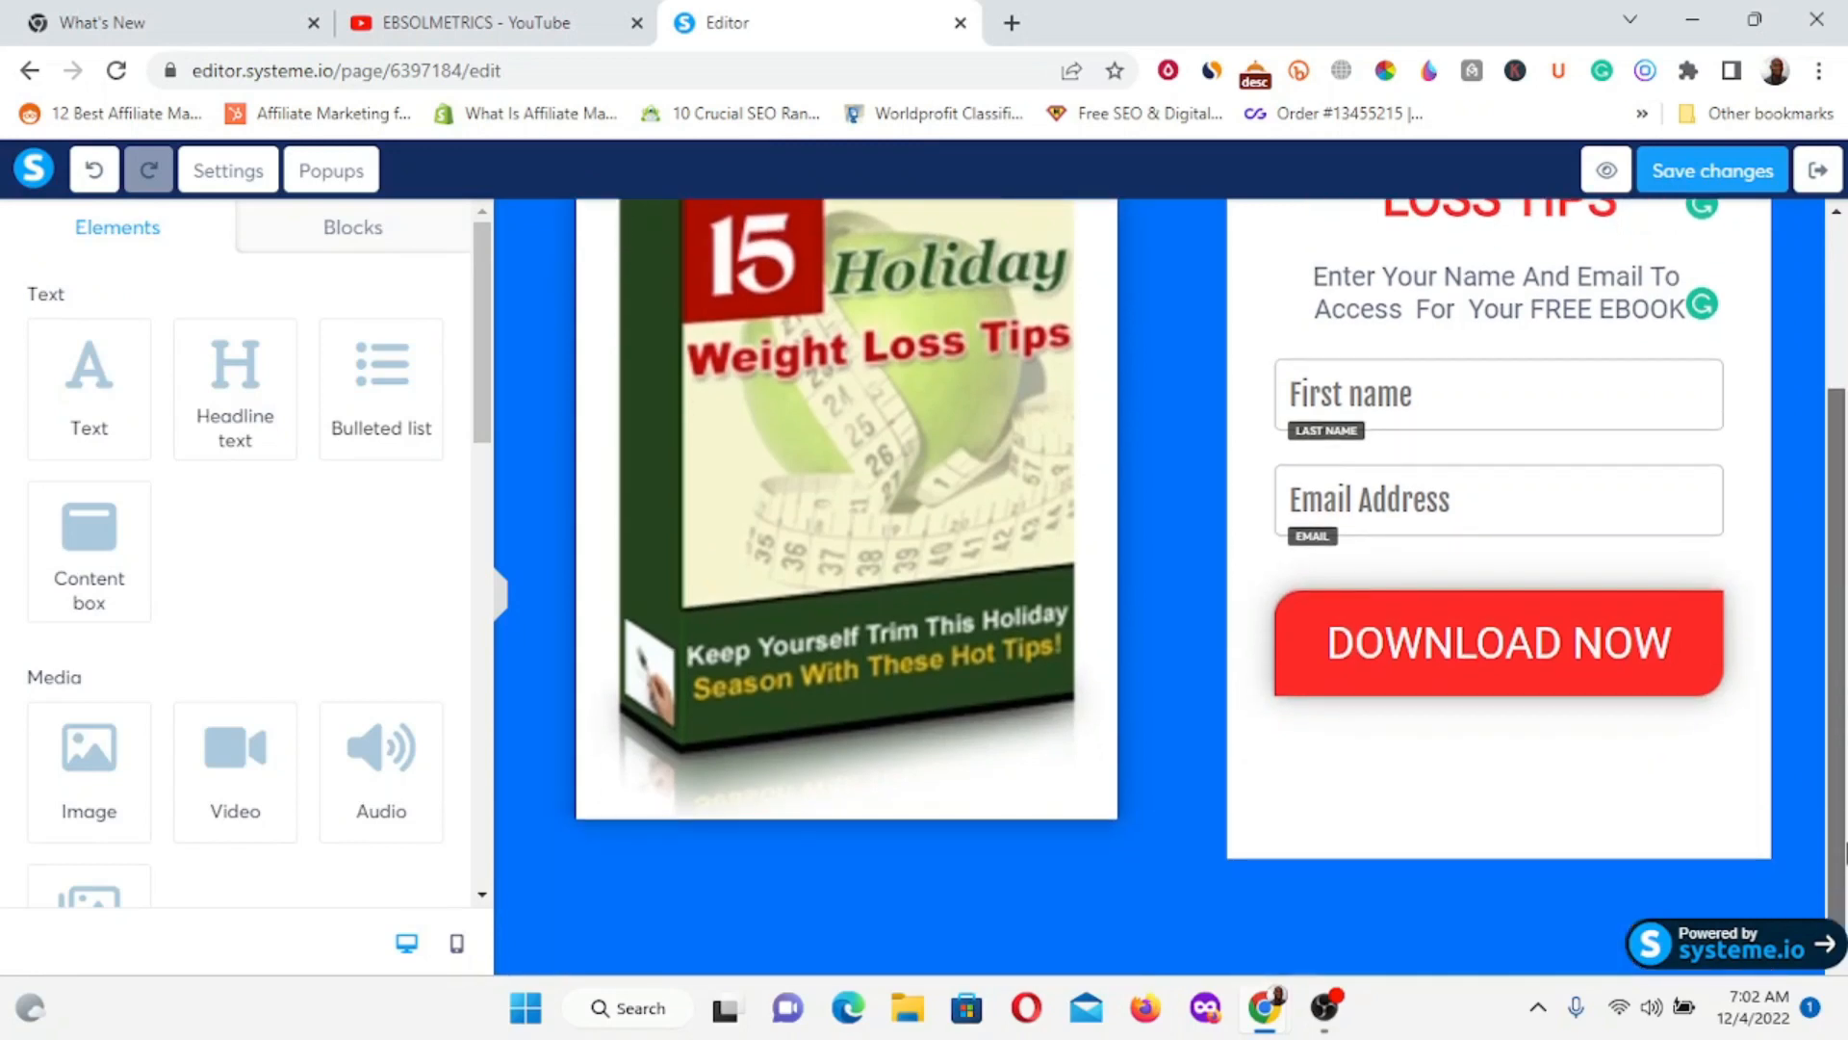
left_click_drag(1845, 665, 1845, 535)
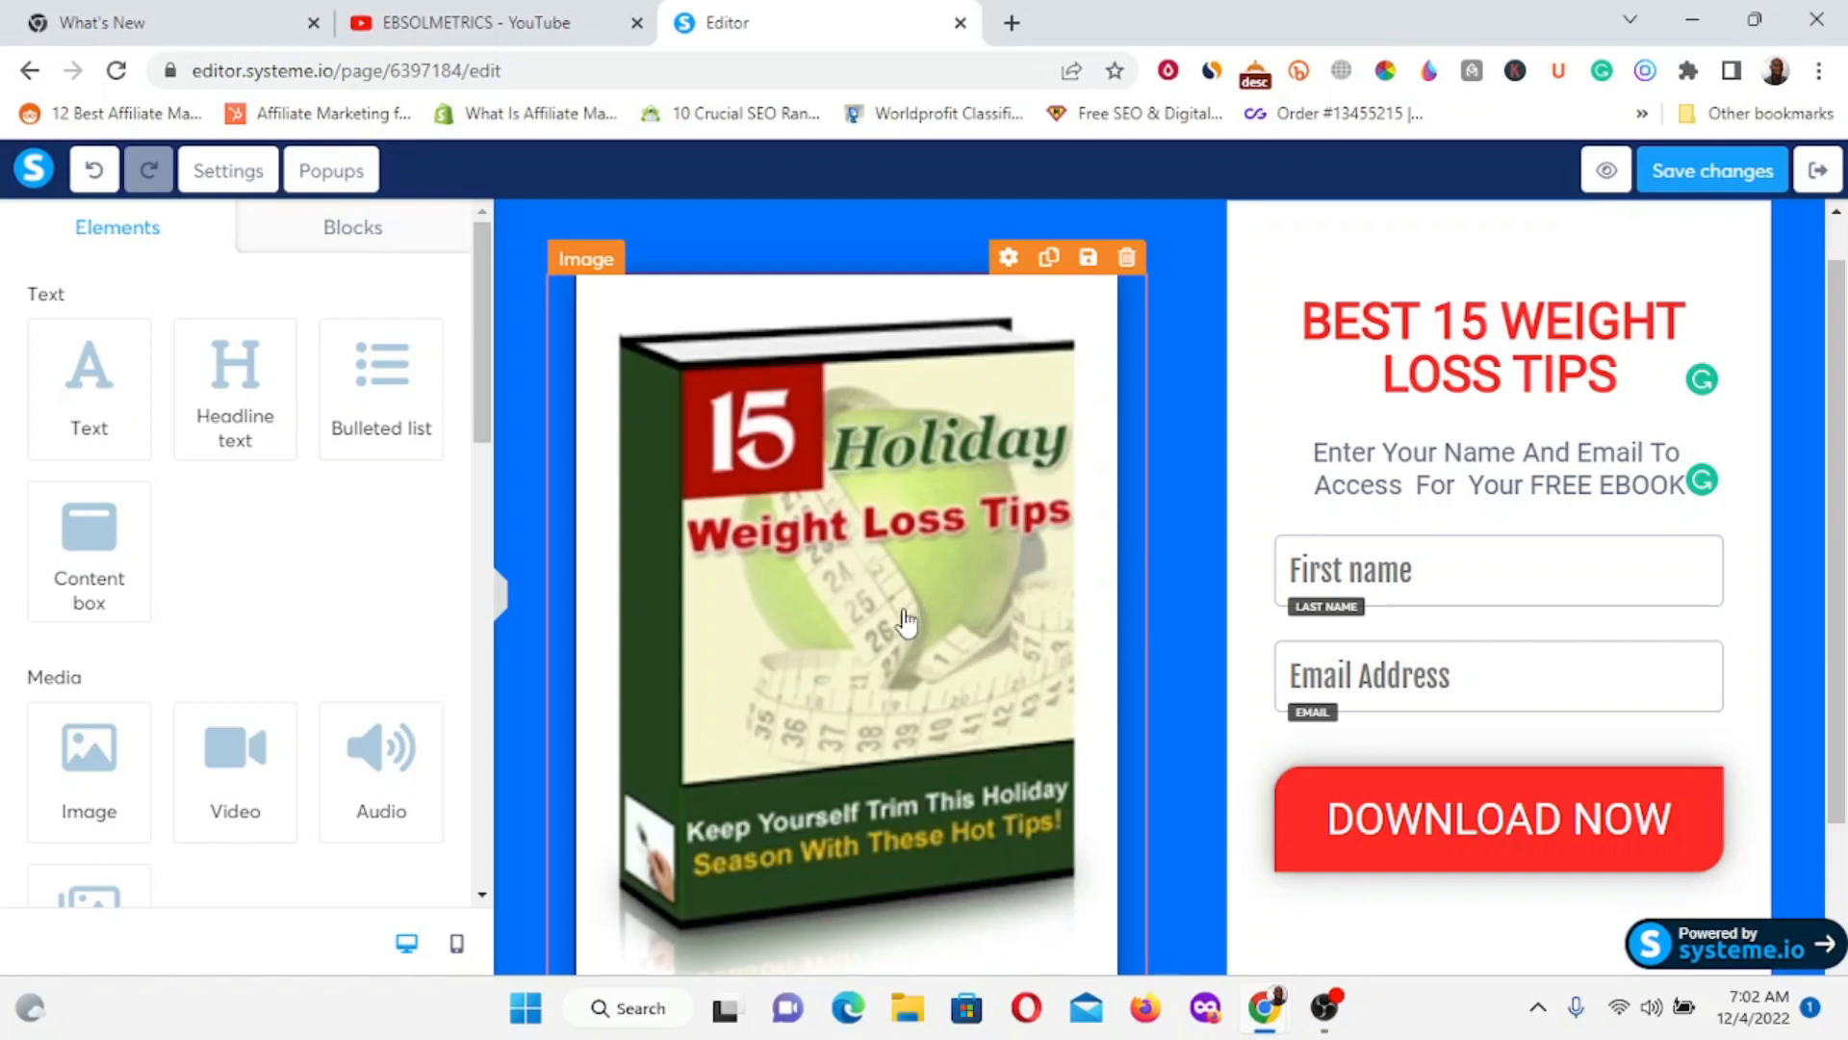
scroll(904, 623, "down", 2)
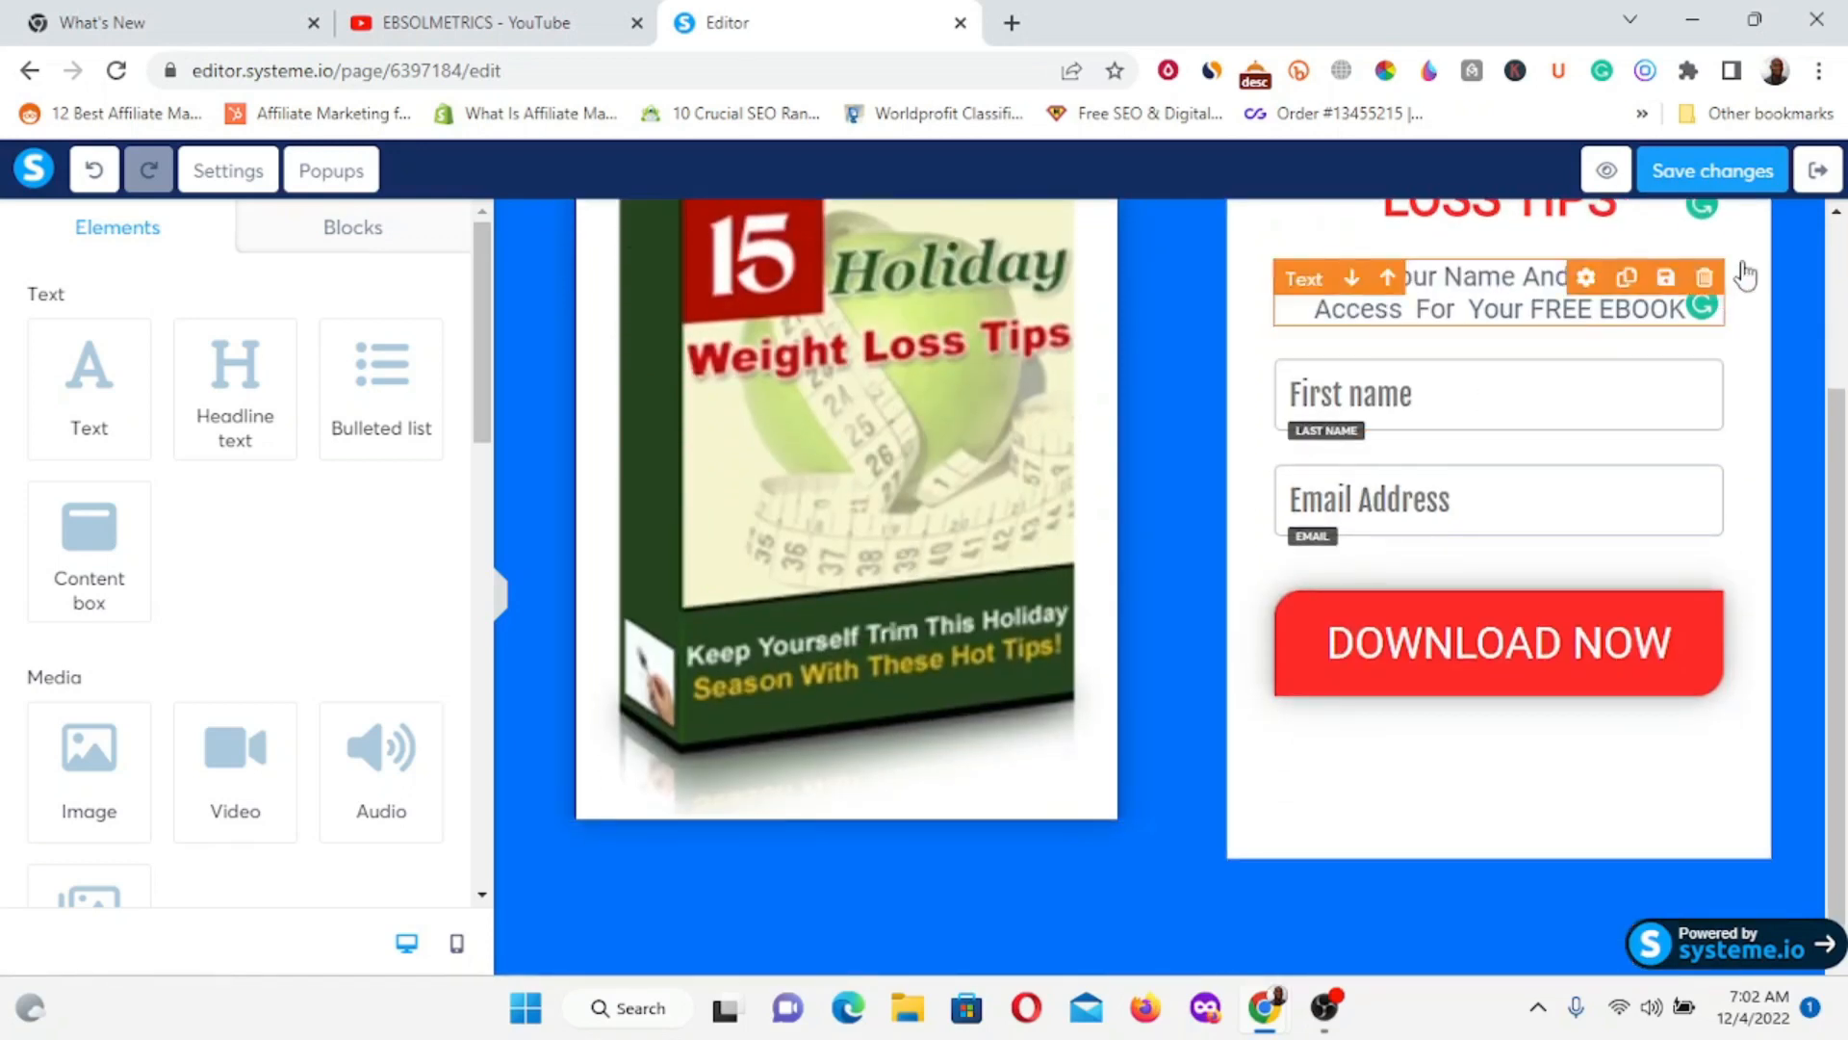
left_click(1711, 179)
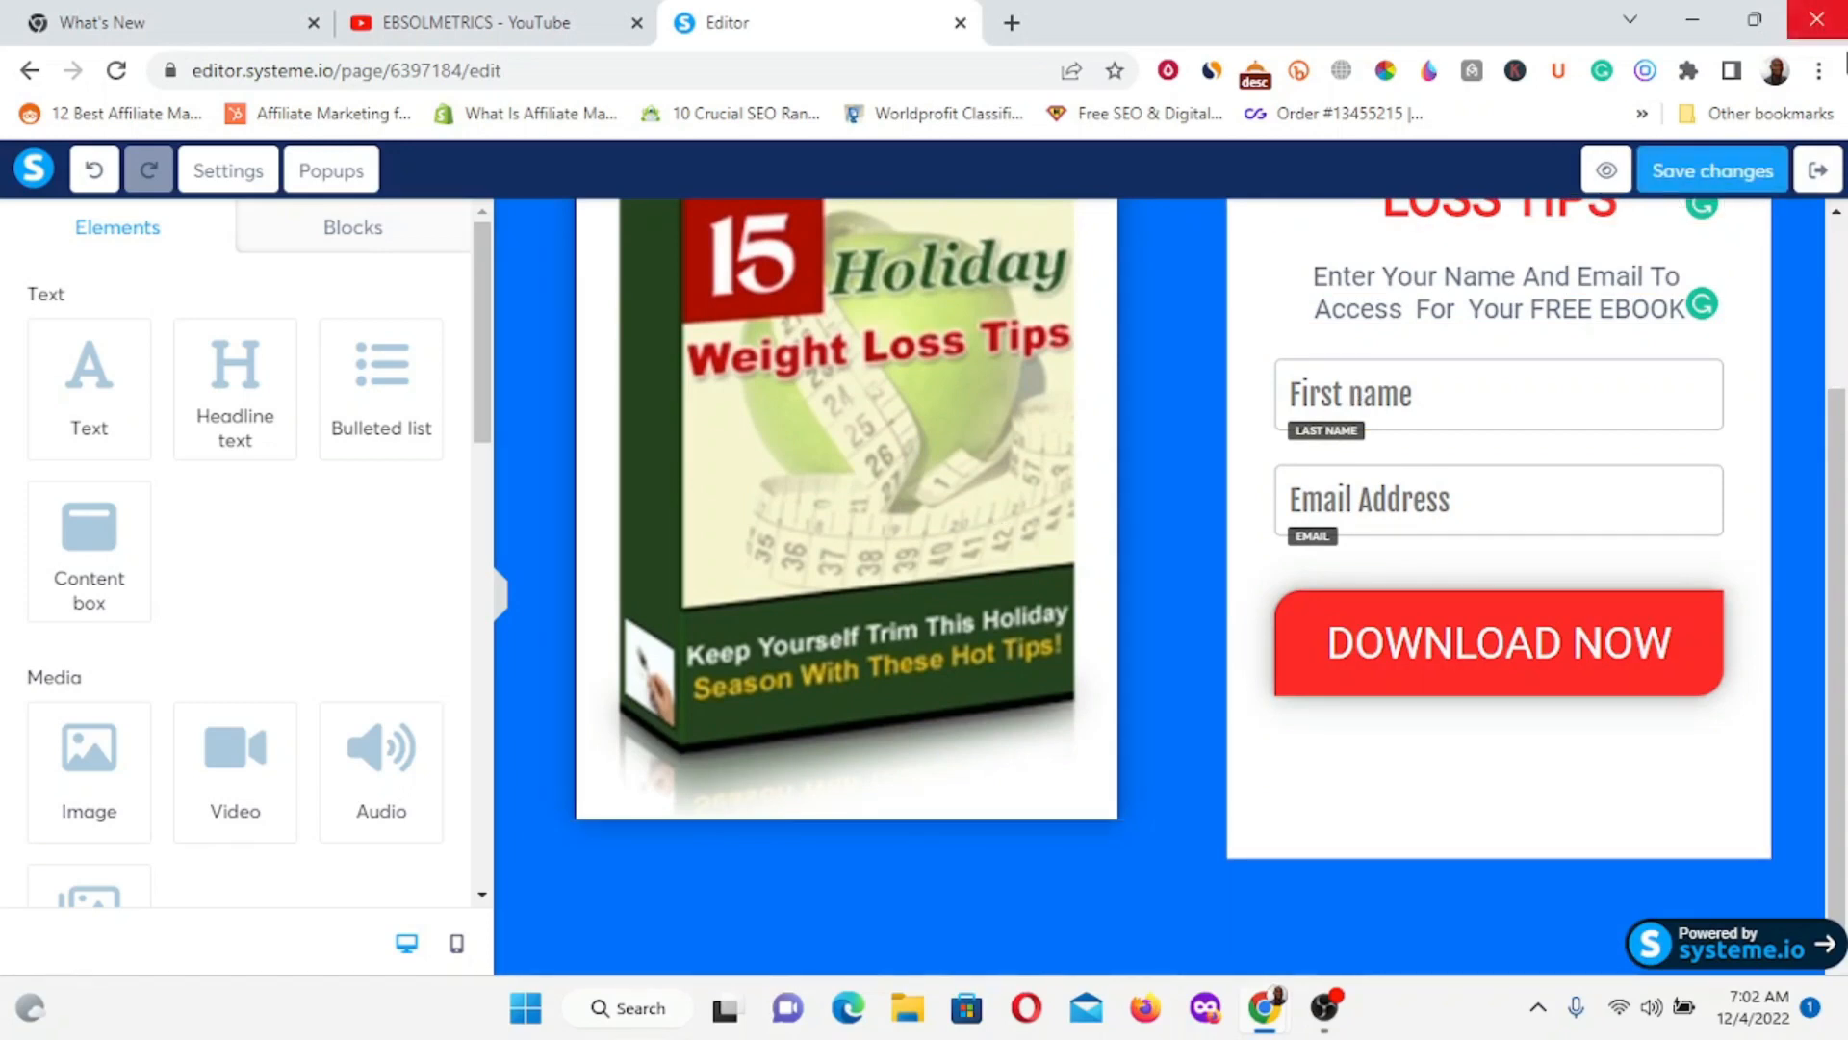
left_click(1732, 177)
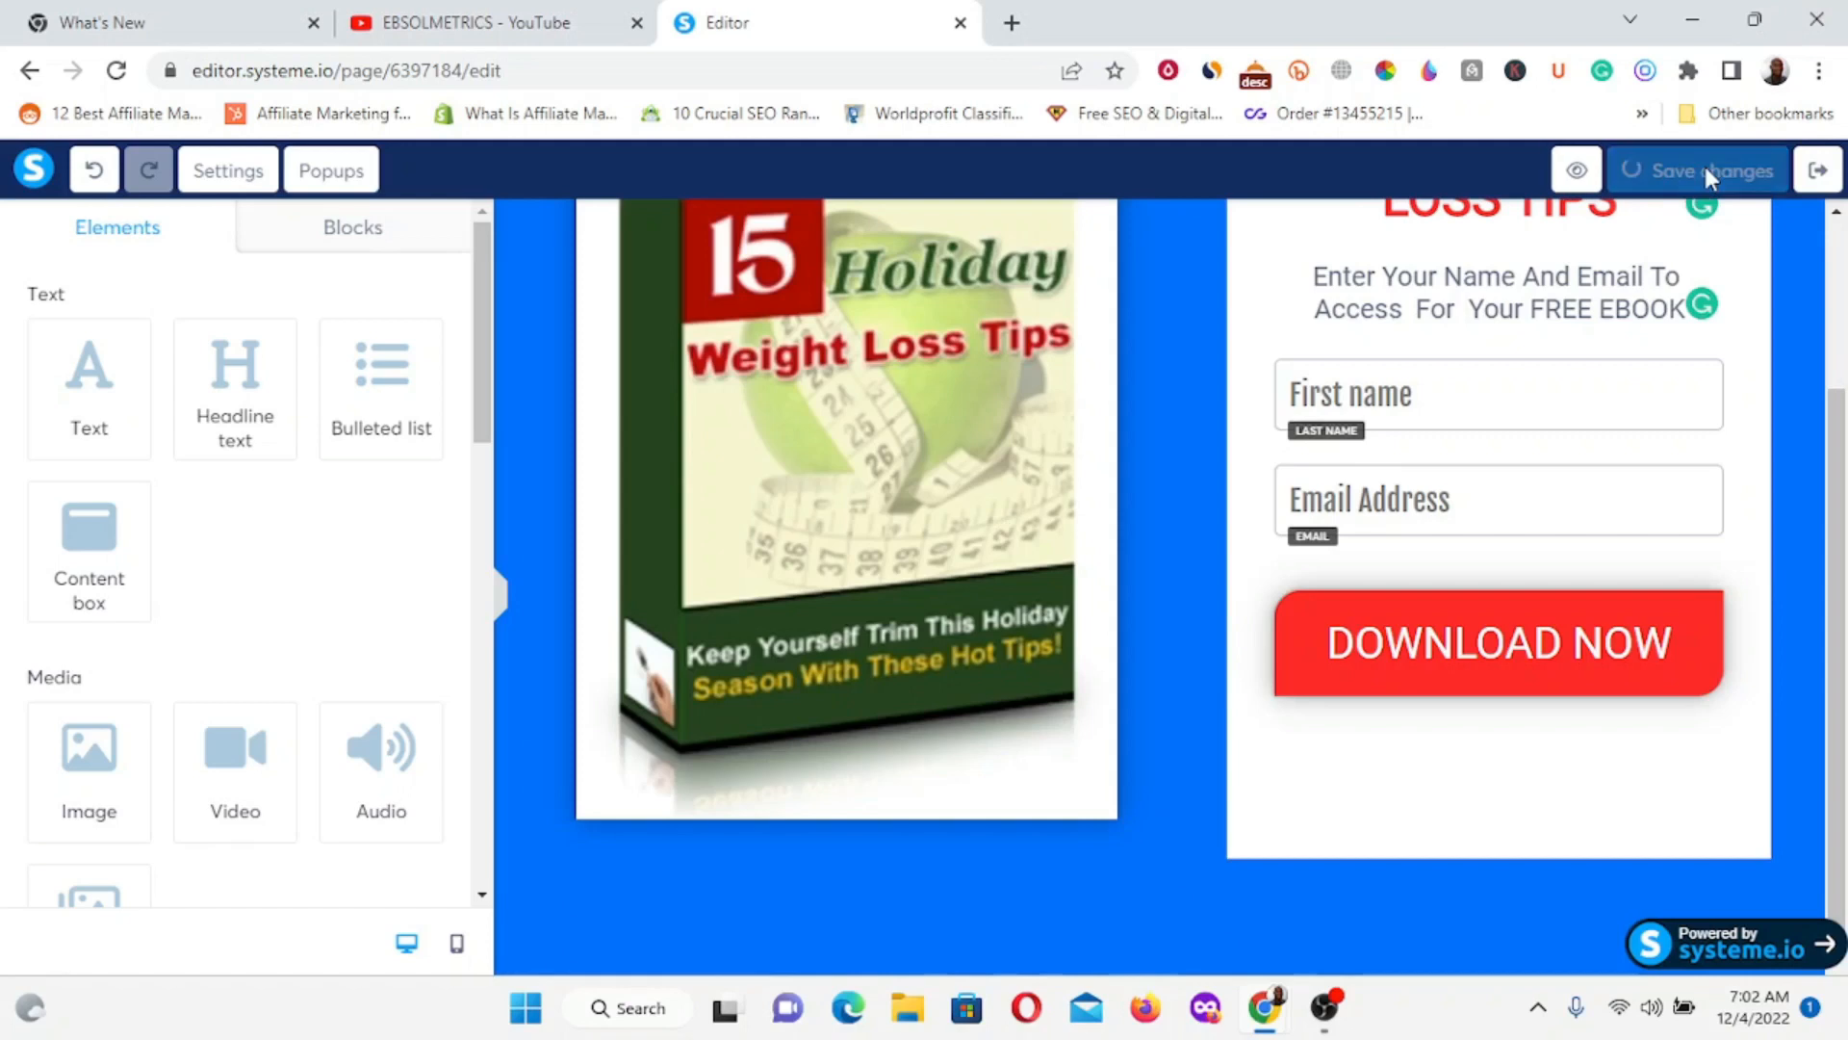
left_click(1822, 178)
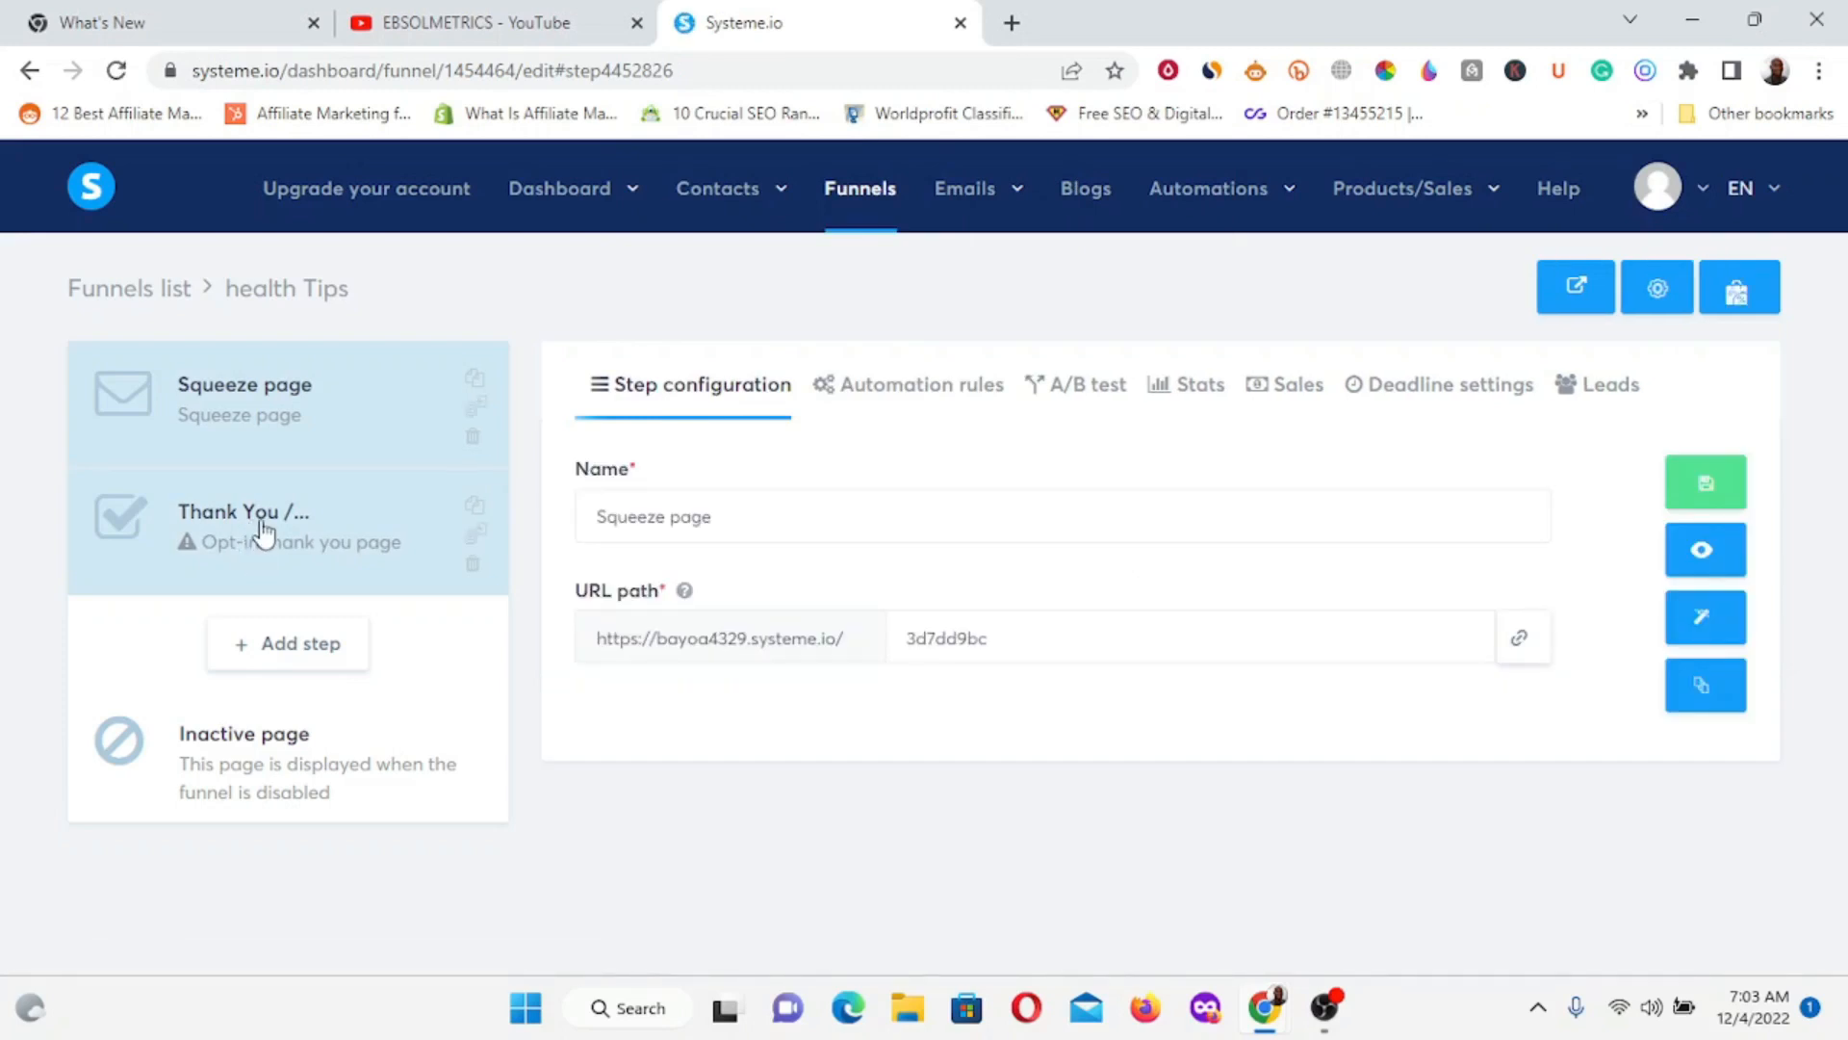
Drag the Thank You step around in the funnel, leaving Squeeze page first and Opt-in thank you page second.
left_click_drag(263, 531, 256, 436)
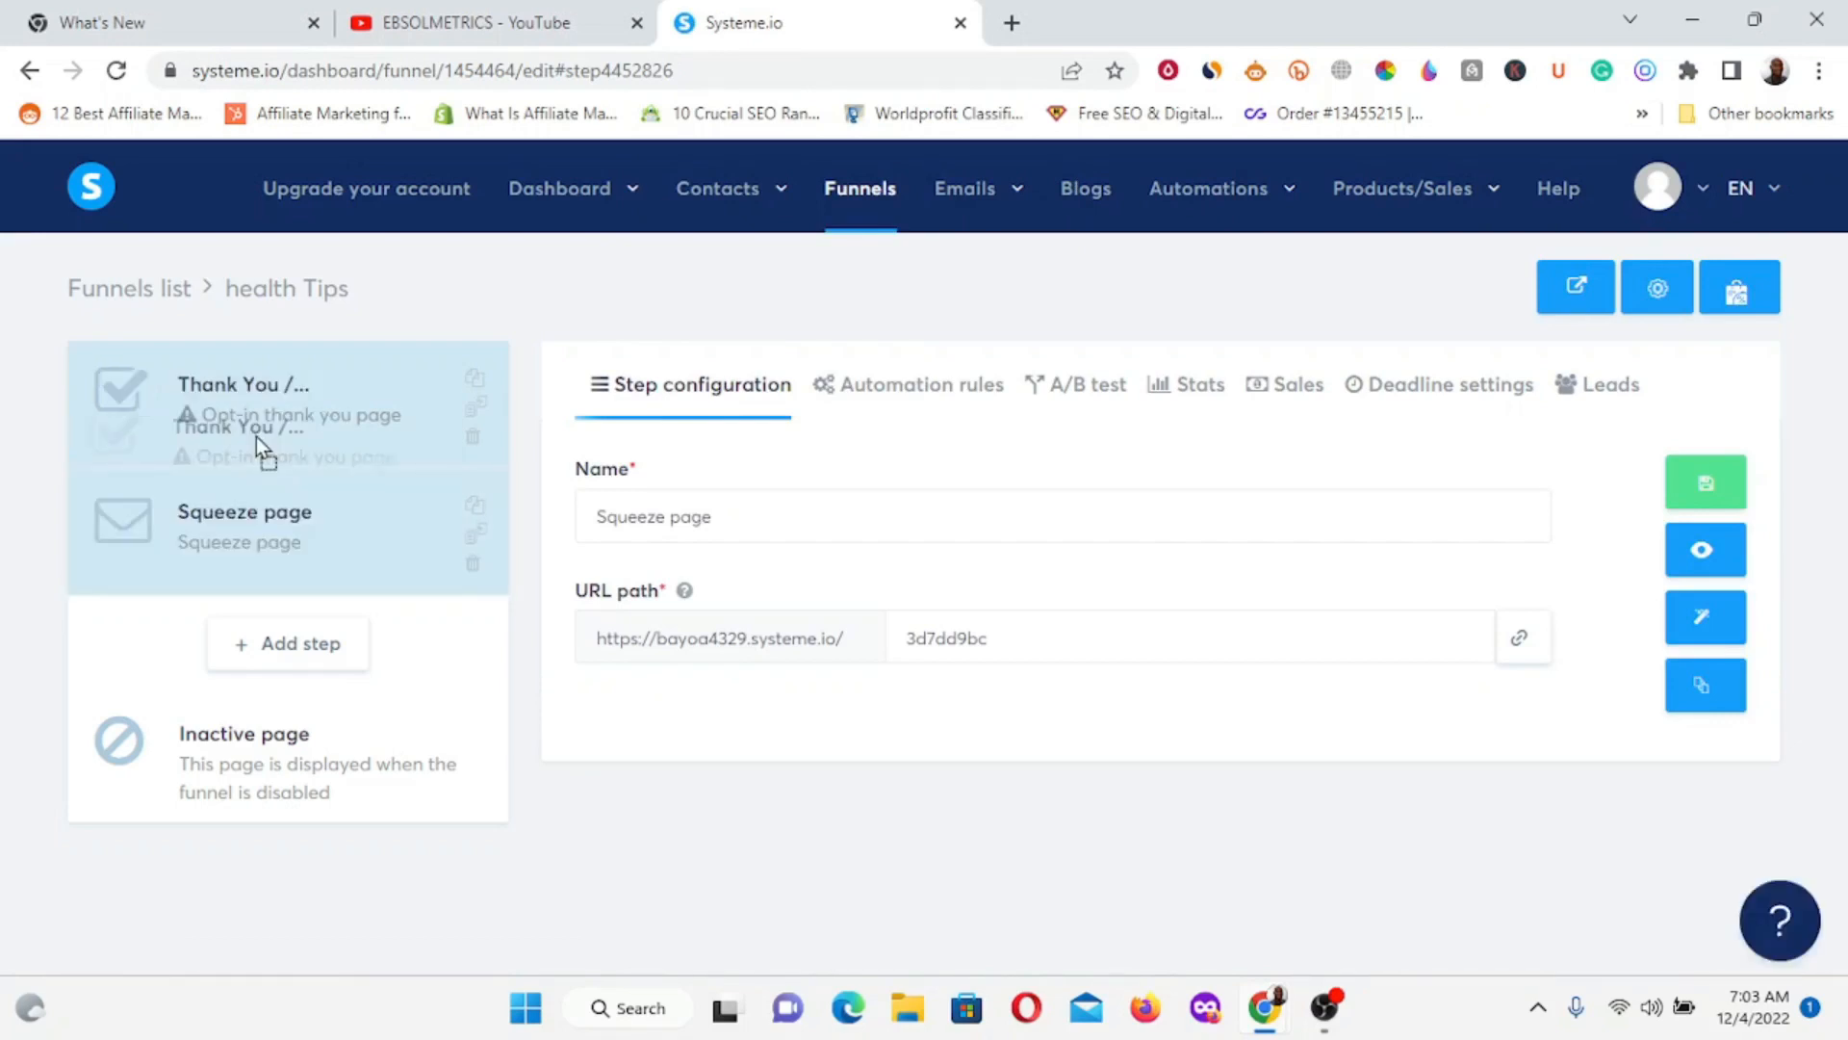
left_click_drag(256, 436, 229, 546)
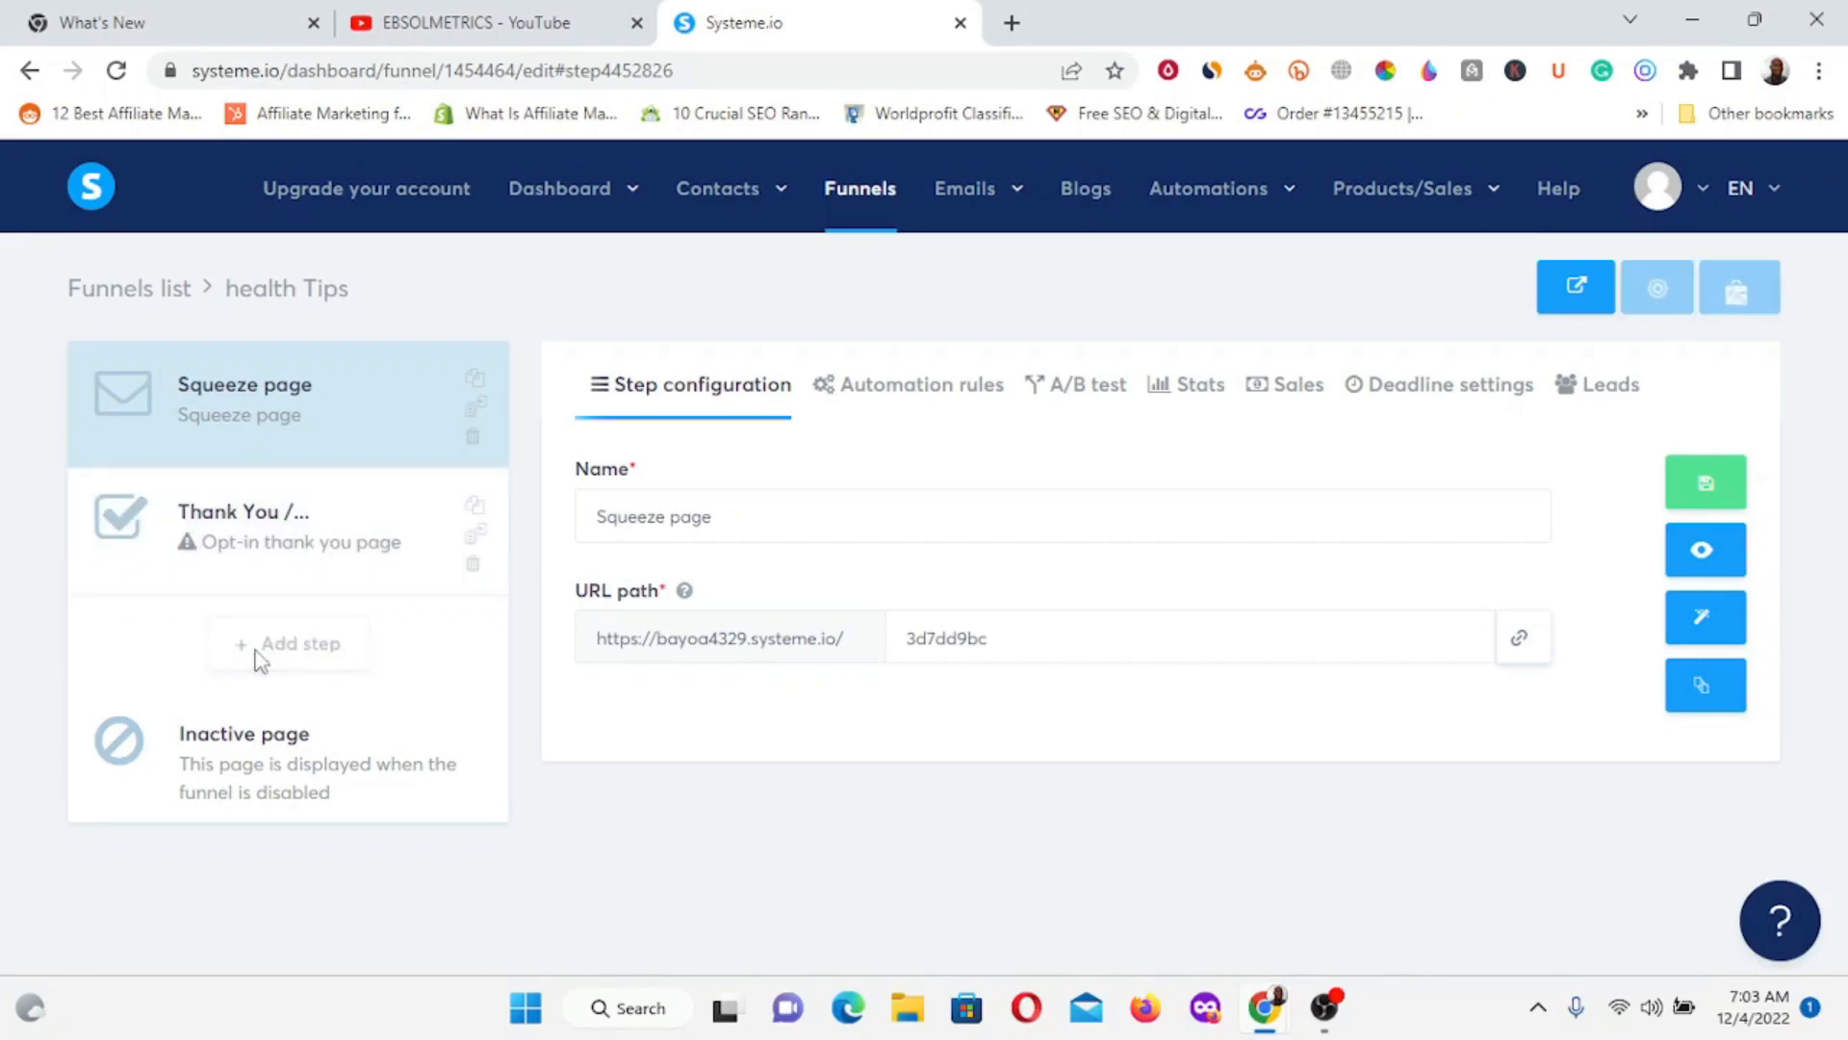
left_click(289, 643)
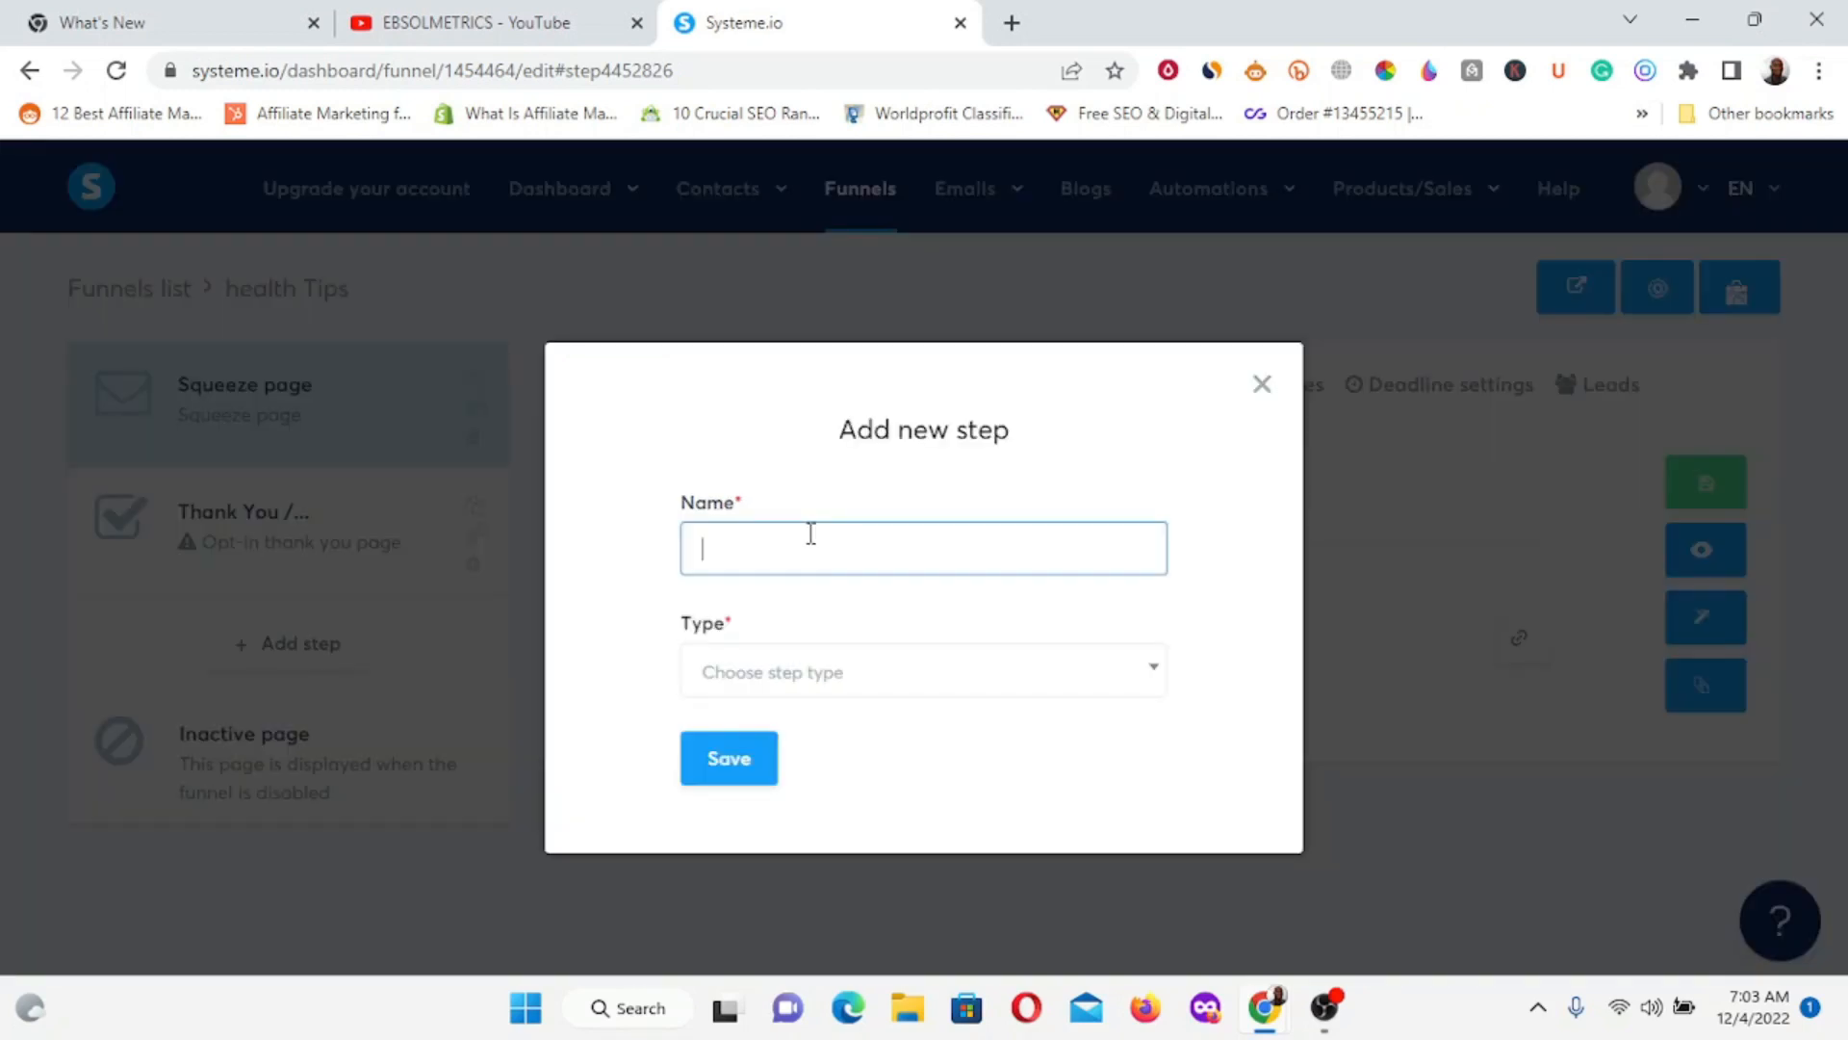
left_click(1145, 688)
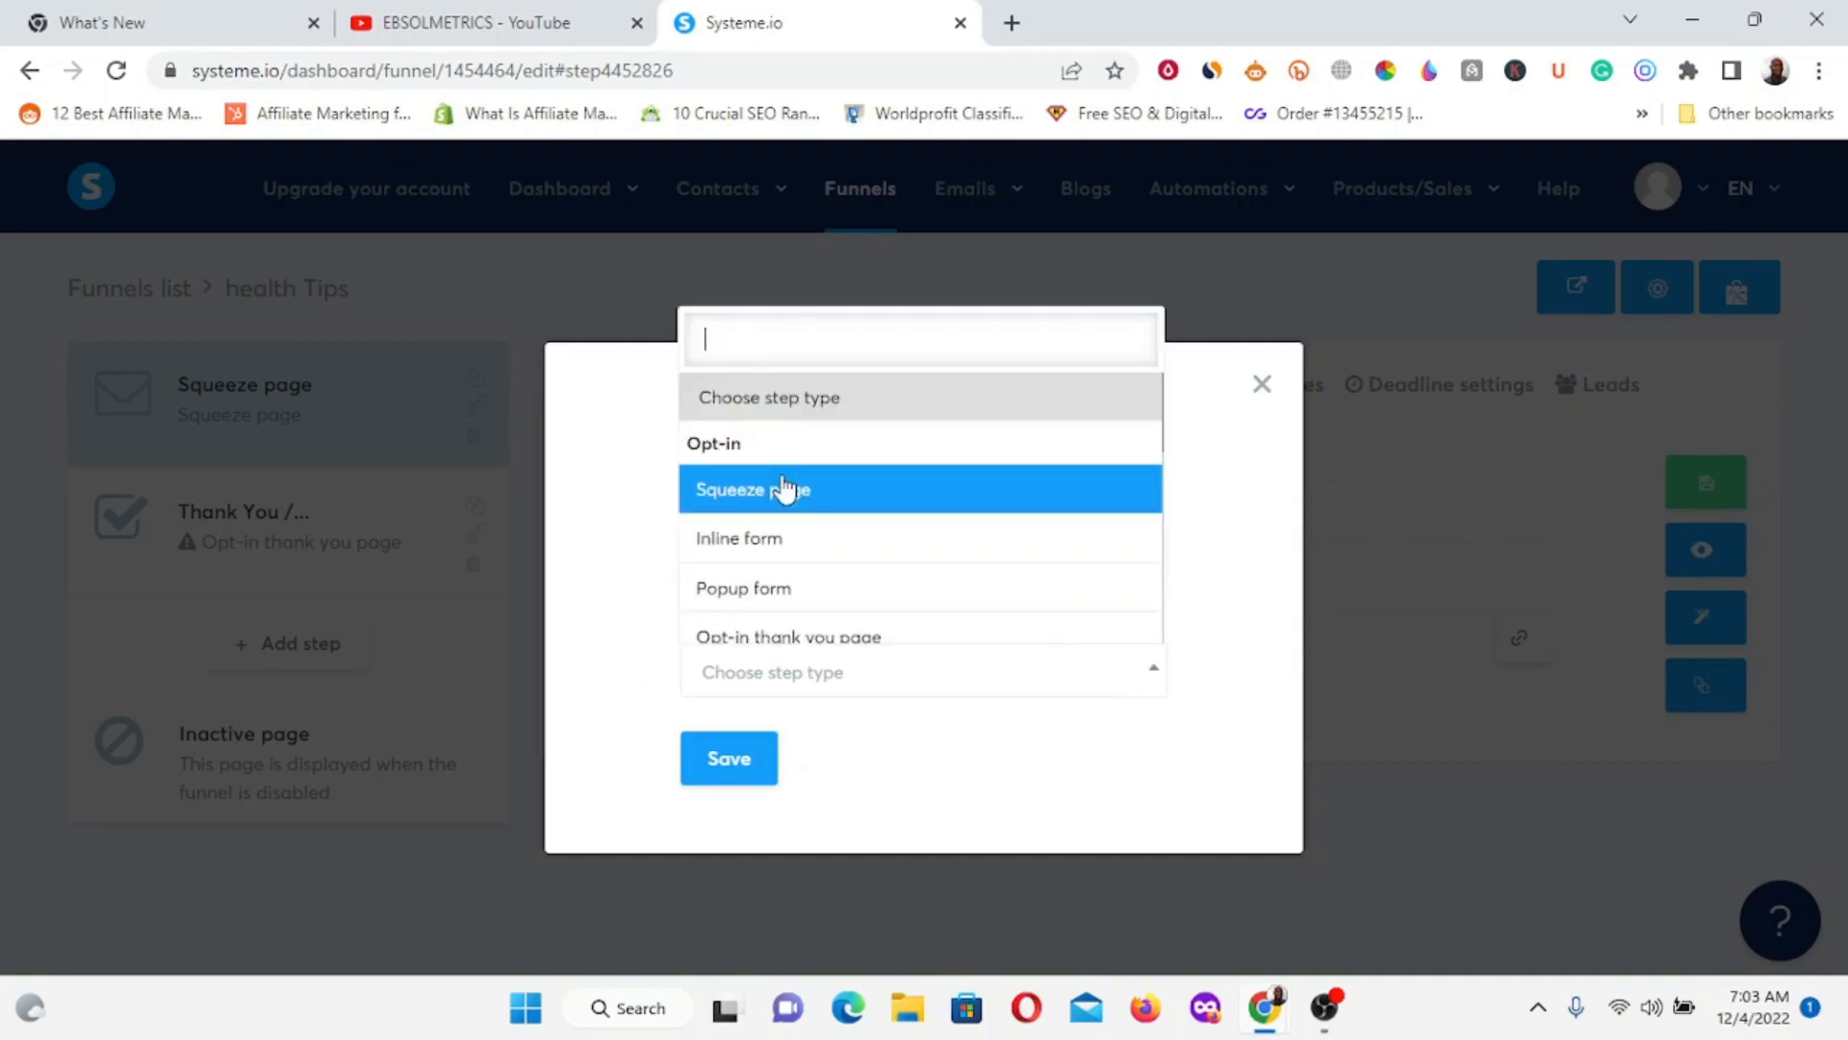
scroll(780, 520, "down", 6)
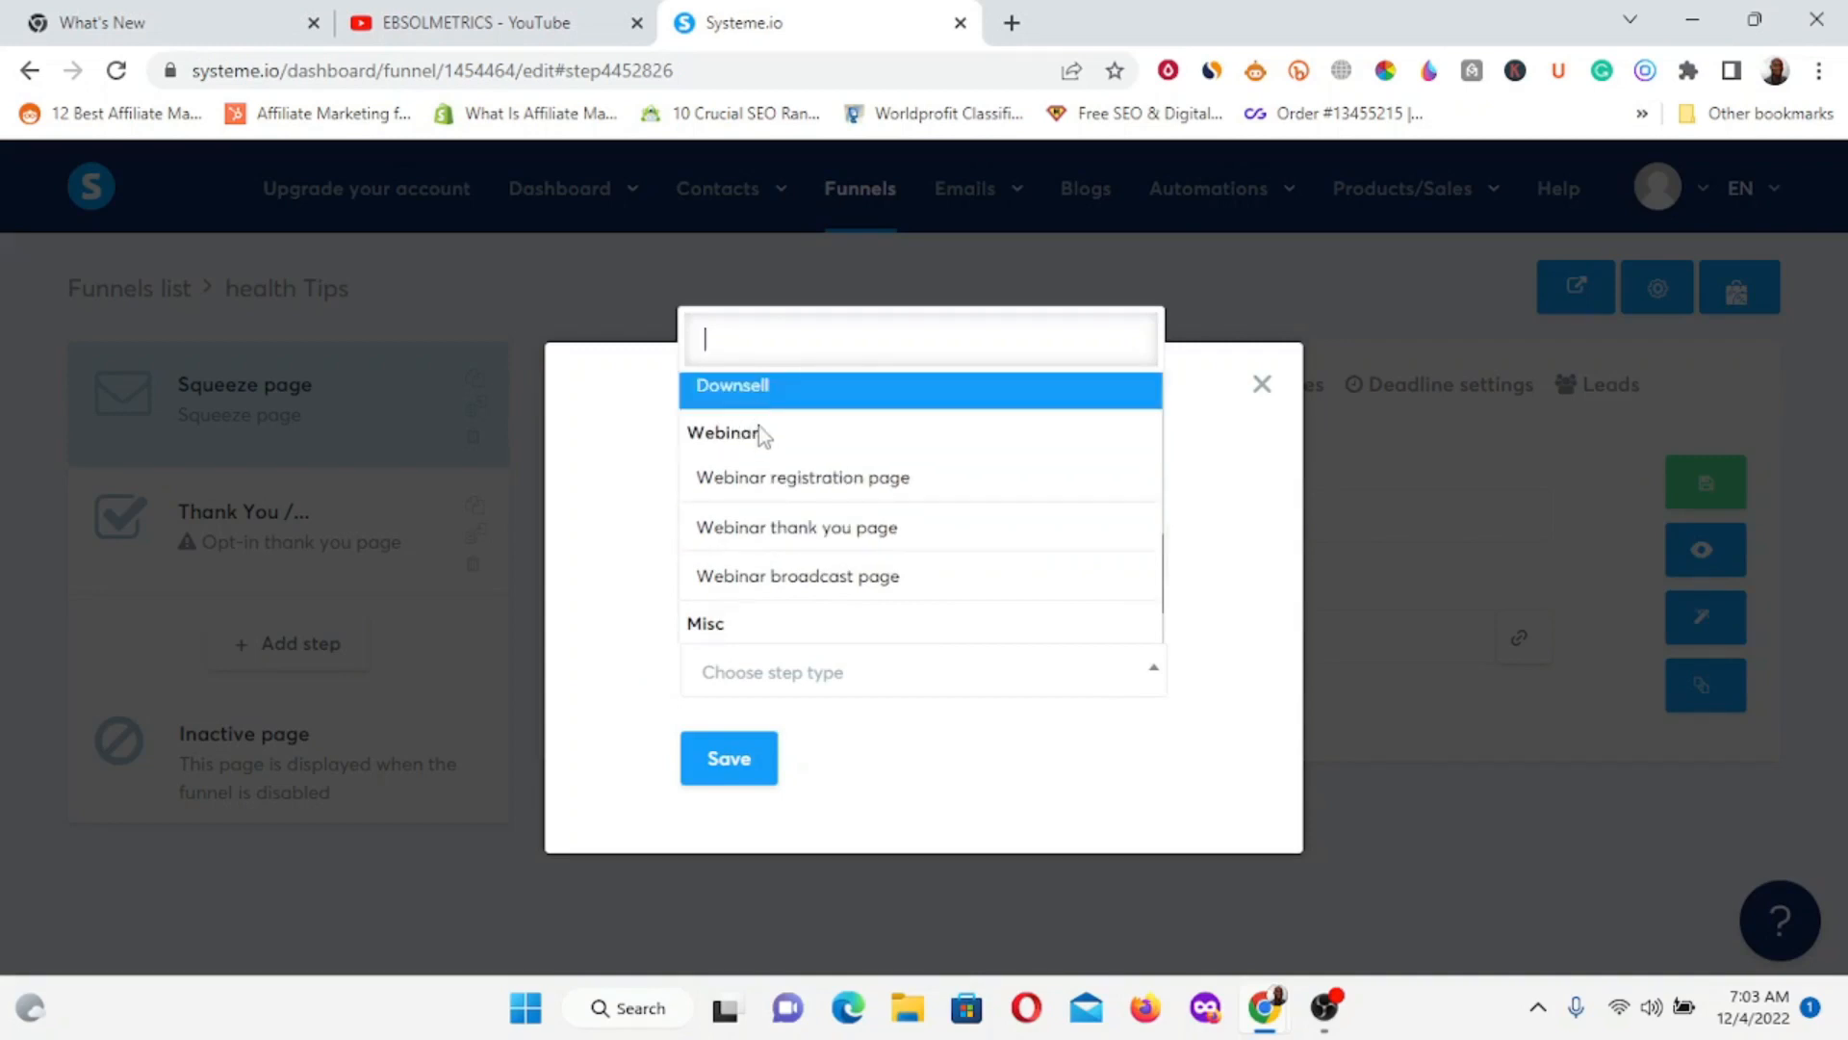
scroll(761, 597, "down", 1)
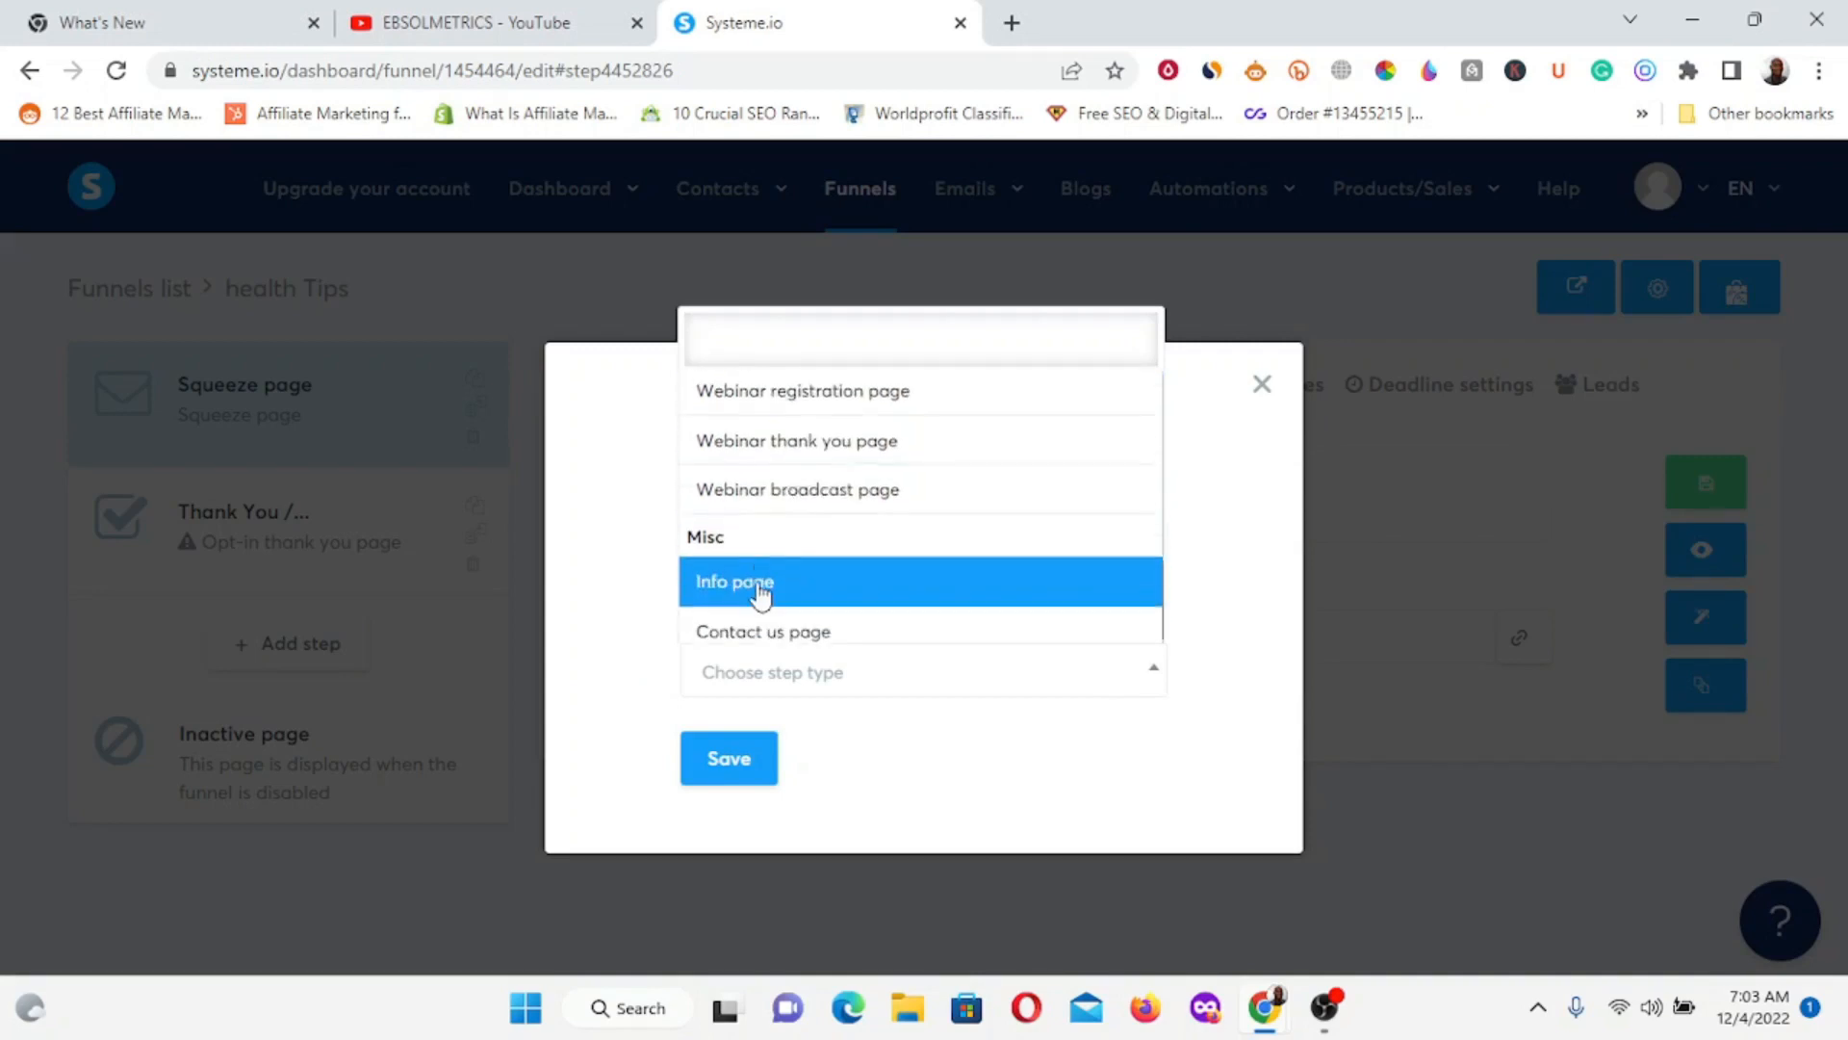
left_click(1264, 385)
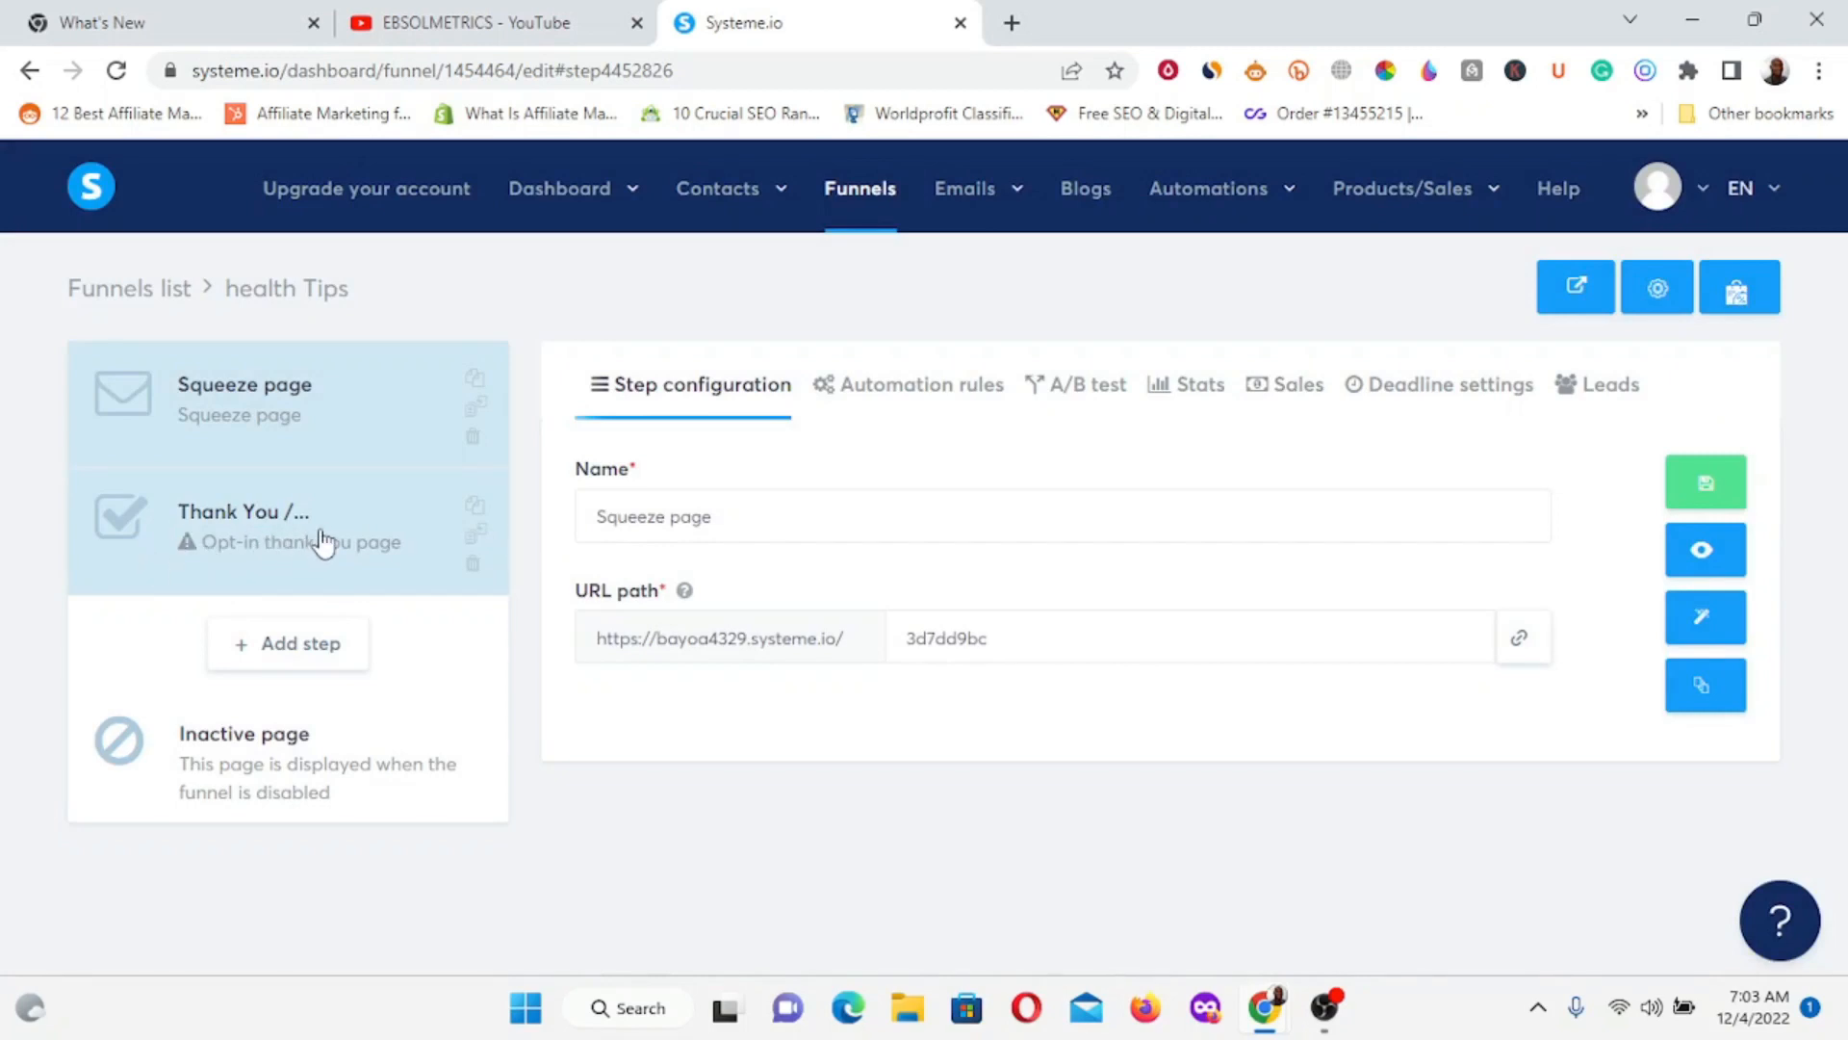
Open the Thank You step and scroll its template gallery to the 'Thank you for subscribing' card.
left_click(298, 540)
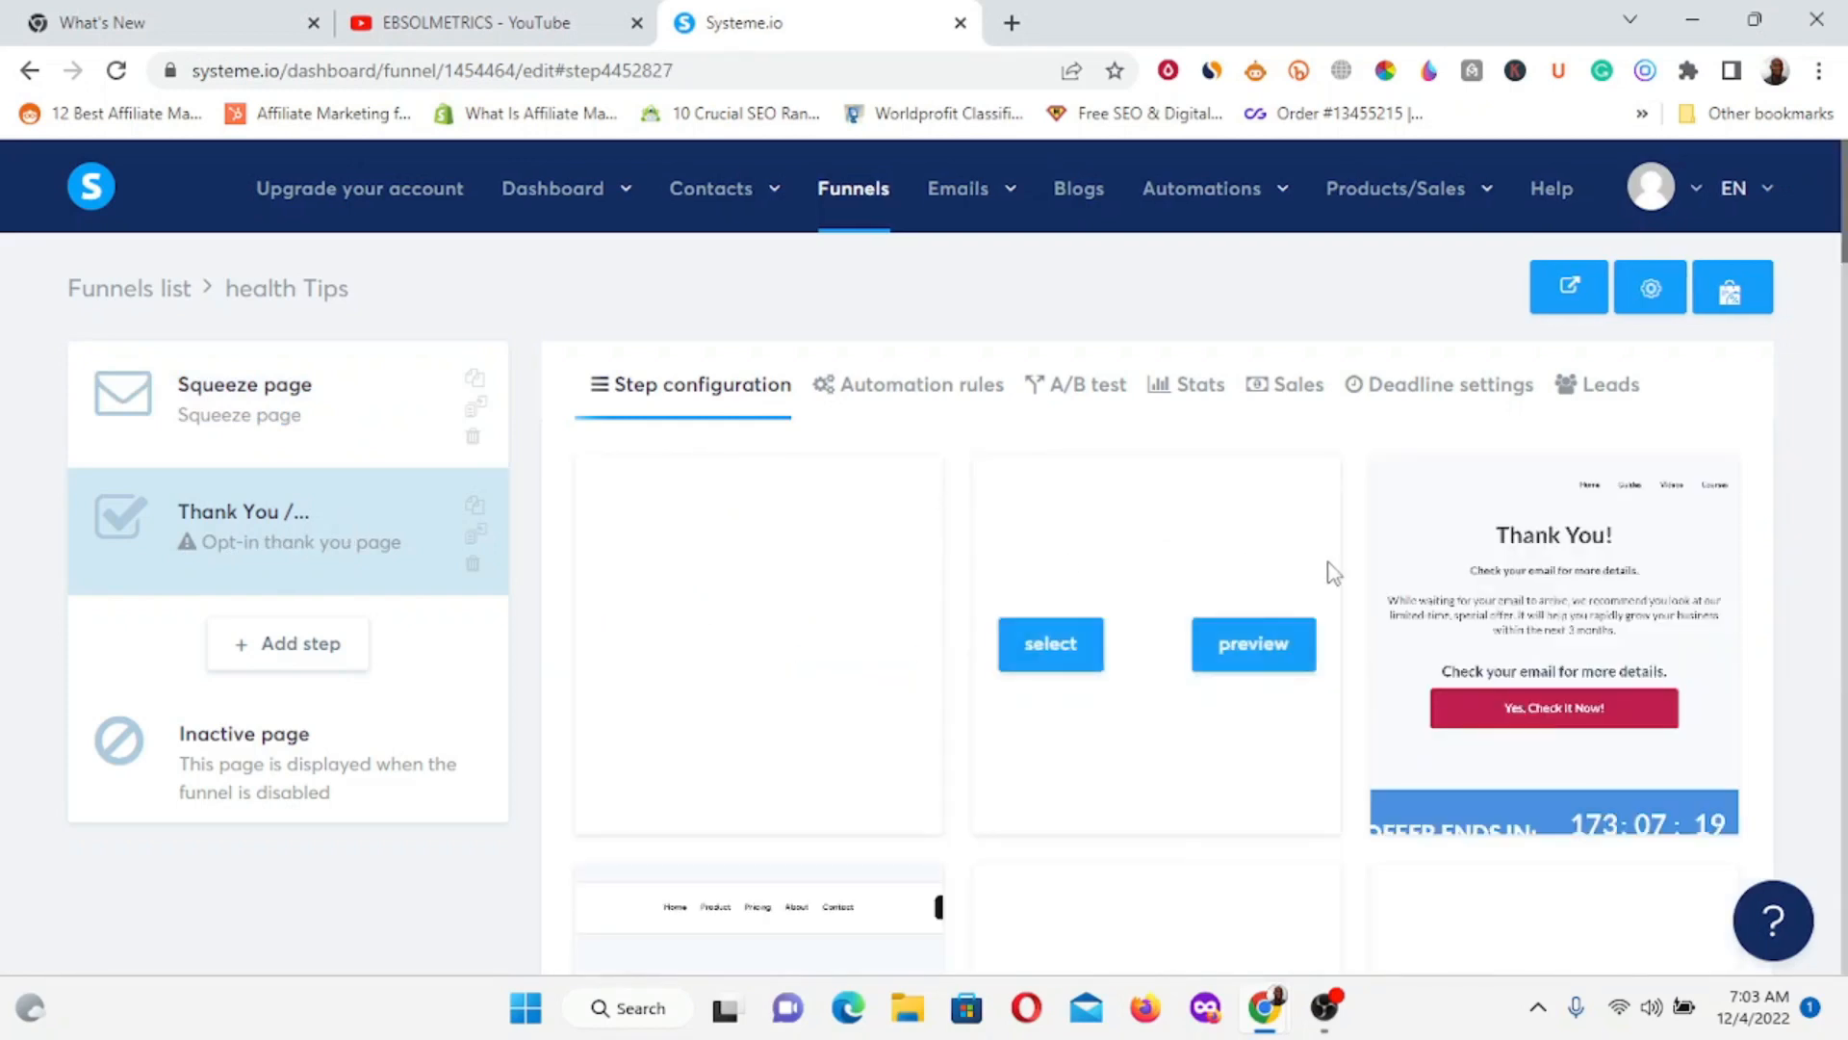
scroll(1256, 563, "down", 10)
scroll(1272, 546, "down", 4)
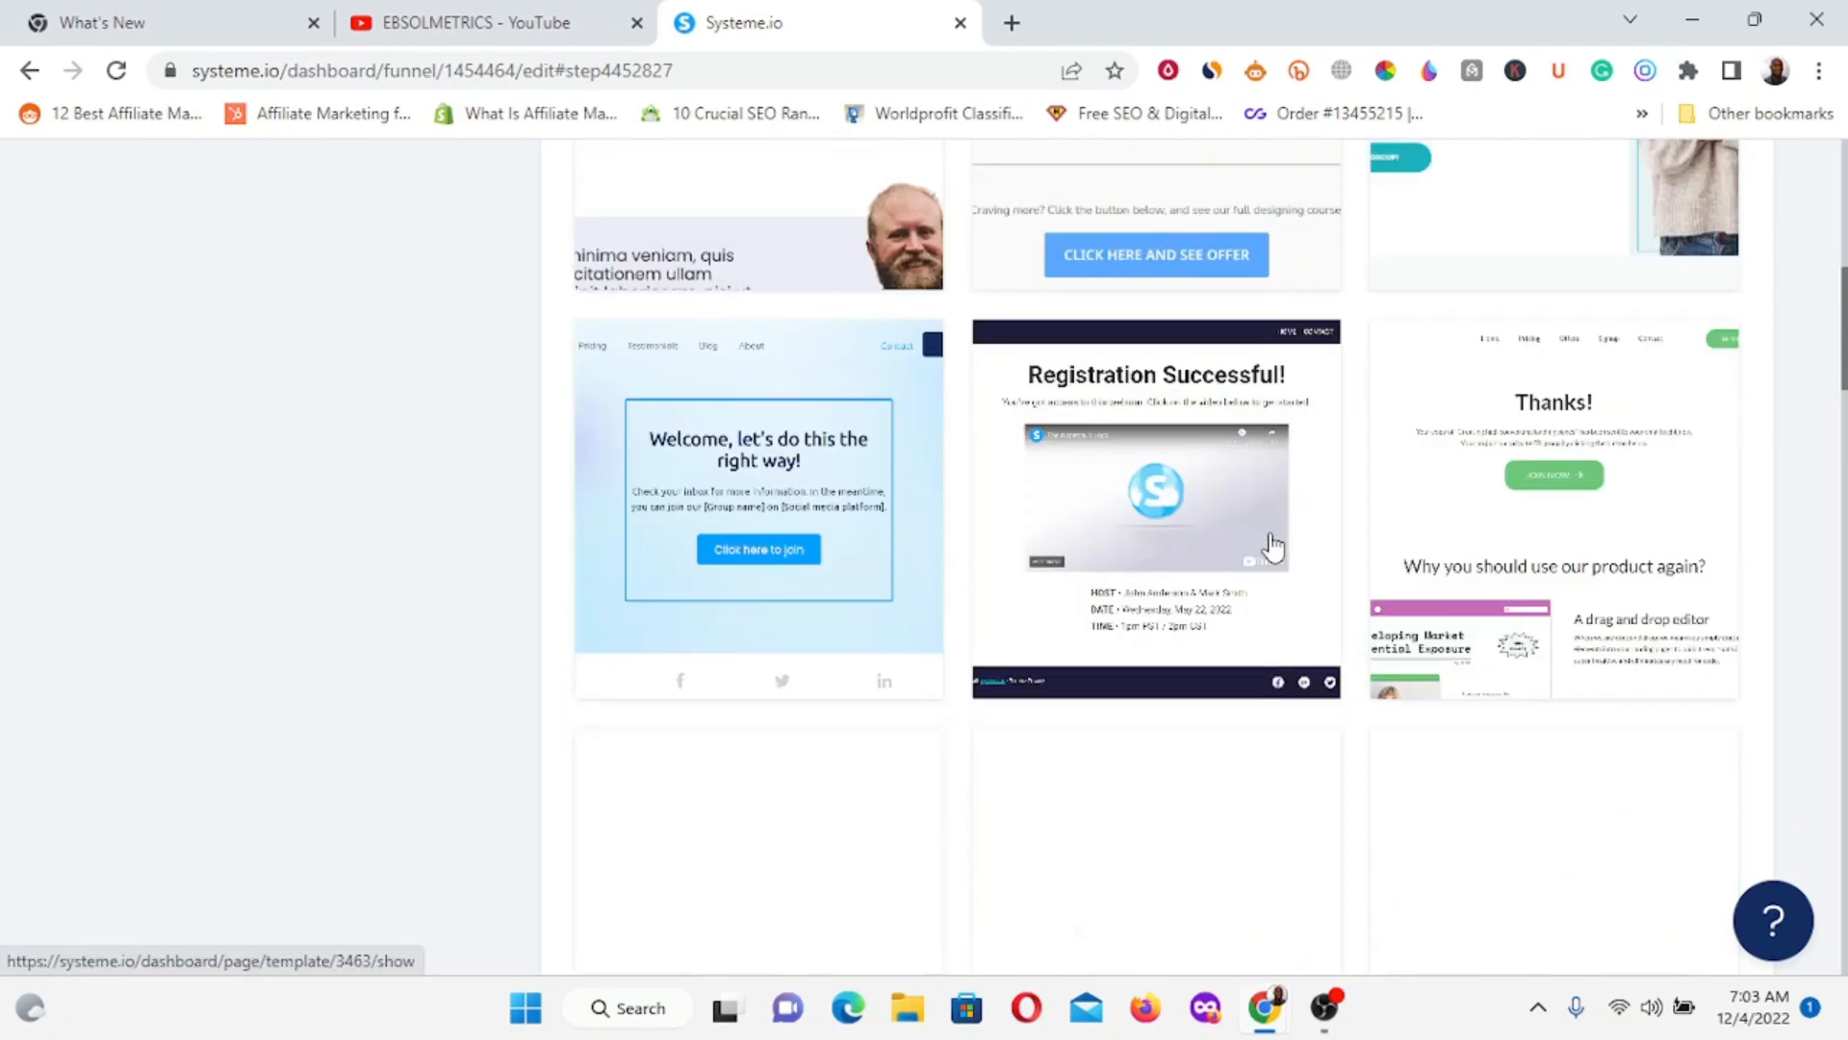
scroll(1272, 546, "down", 7)
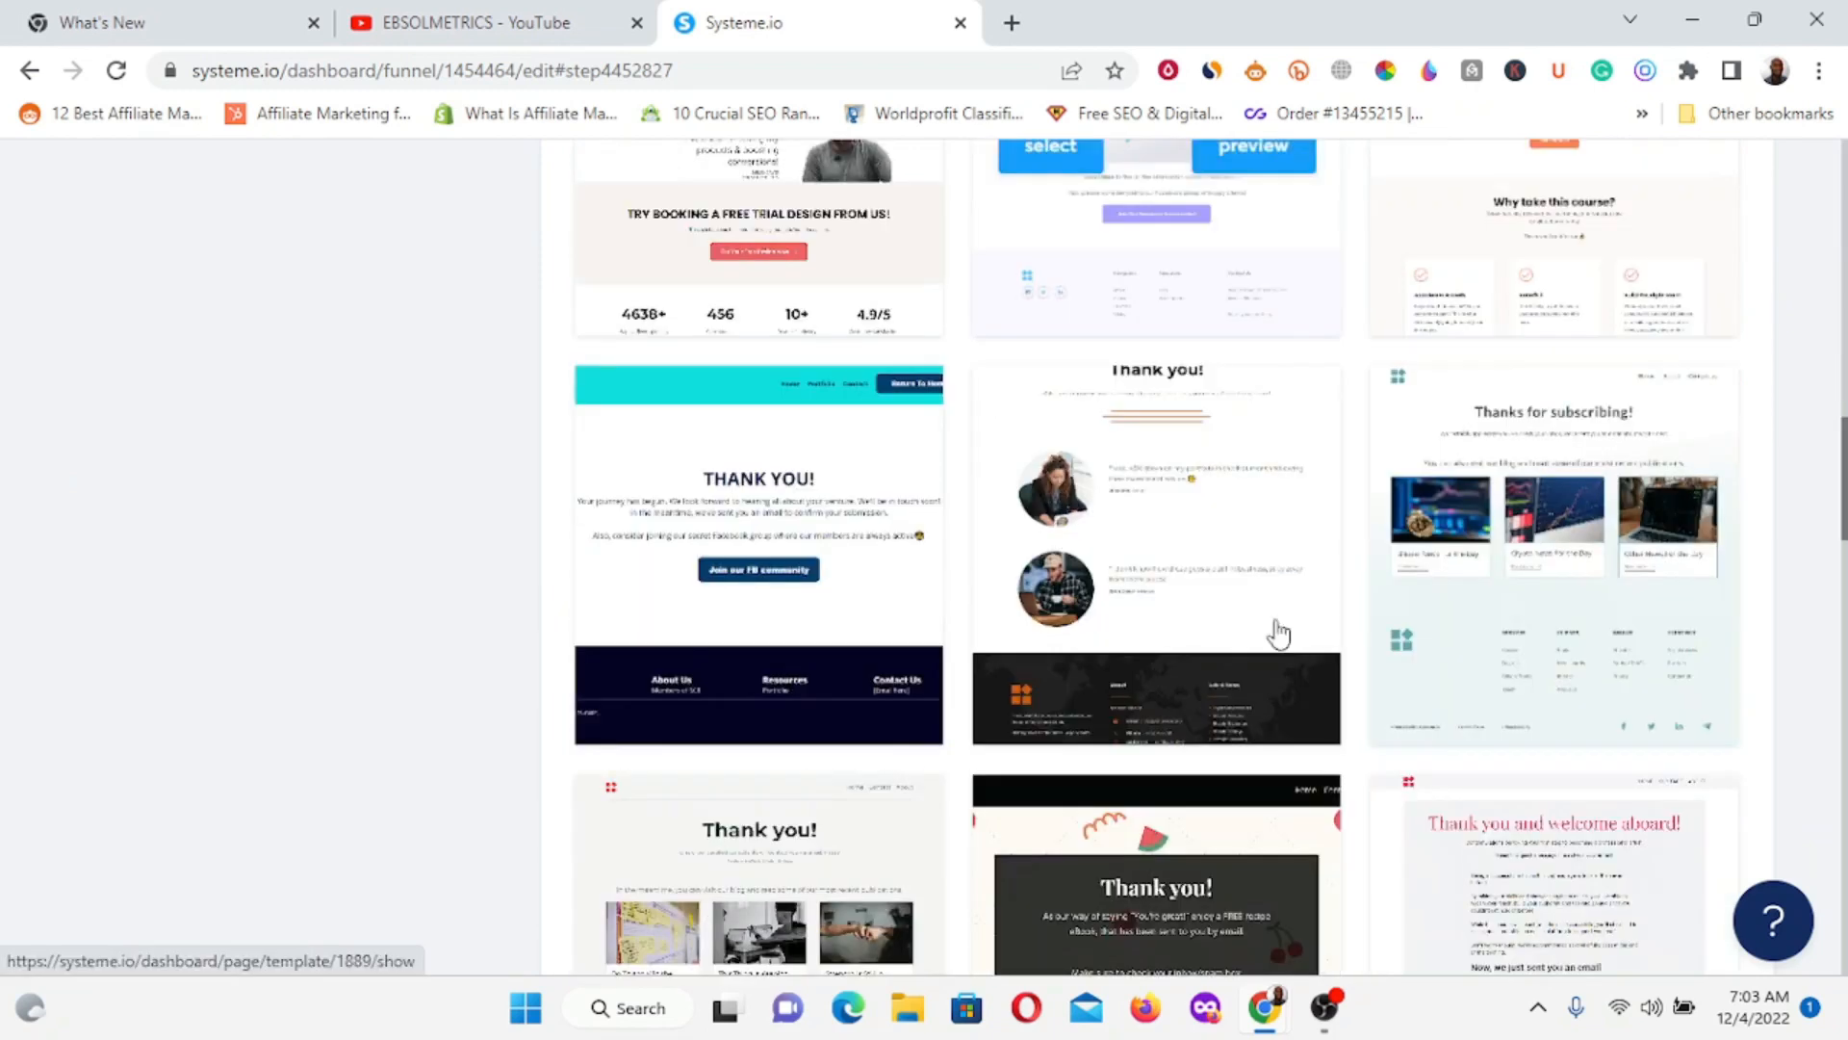
scroll(1256, 620, "down", 10)
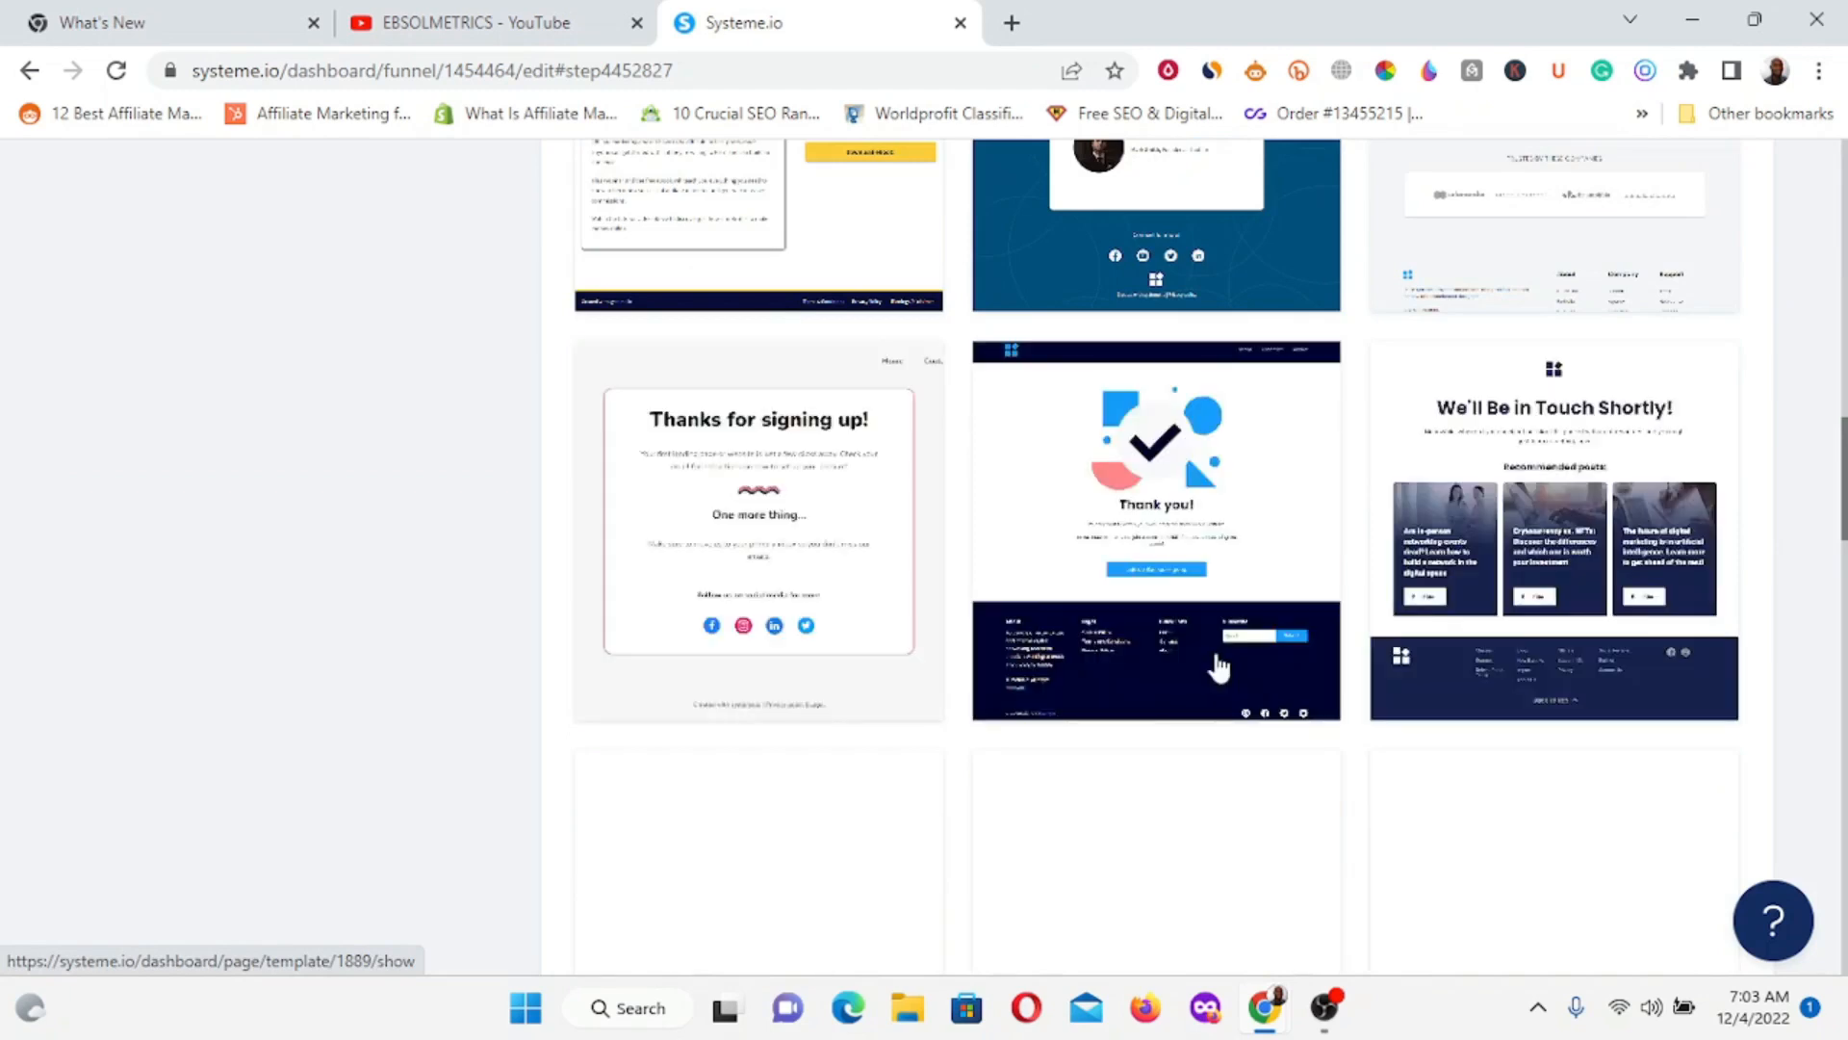
scroll(1188, 624, "down", 8)
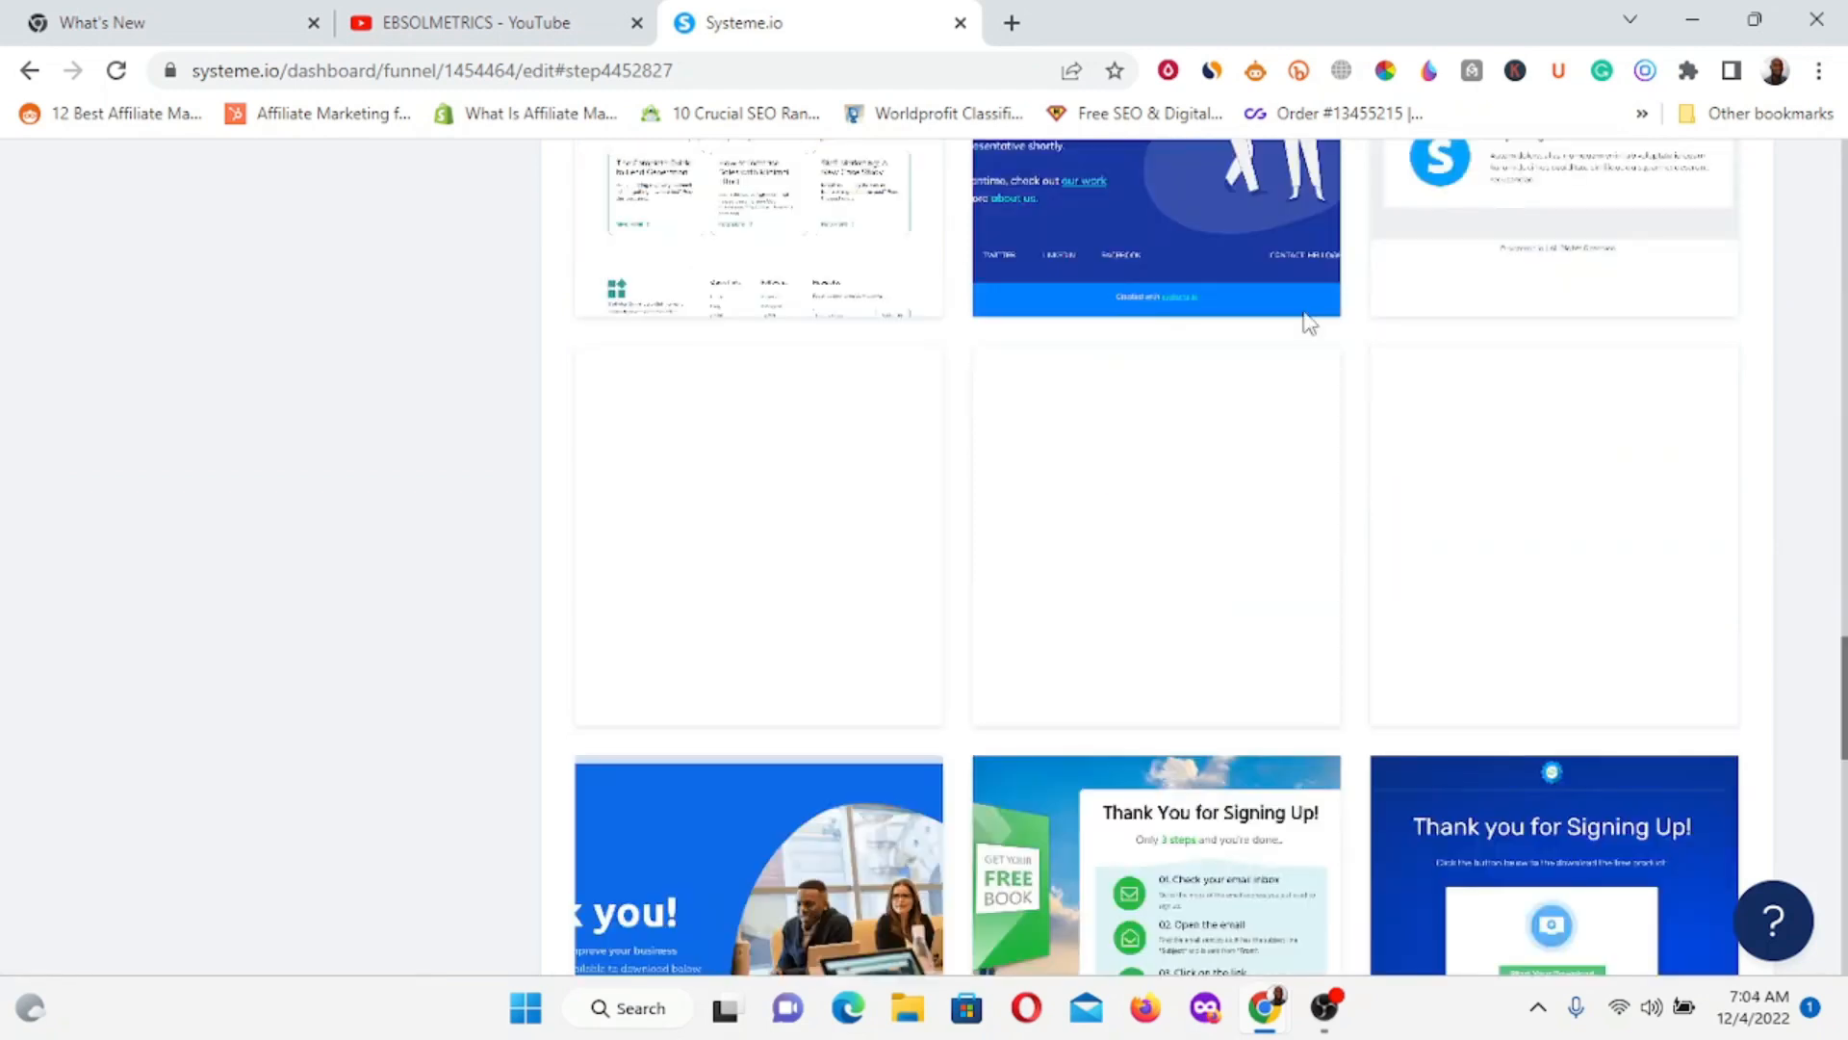
scroll(1275, 479, "down", 4)
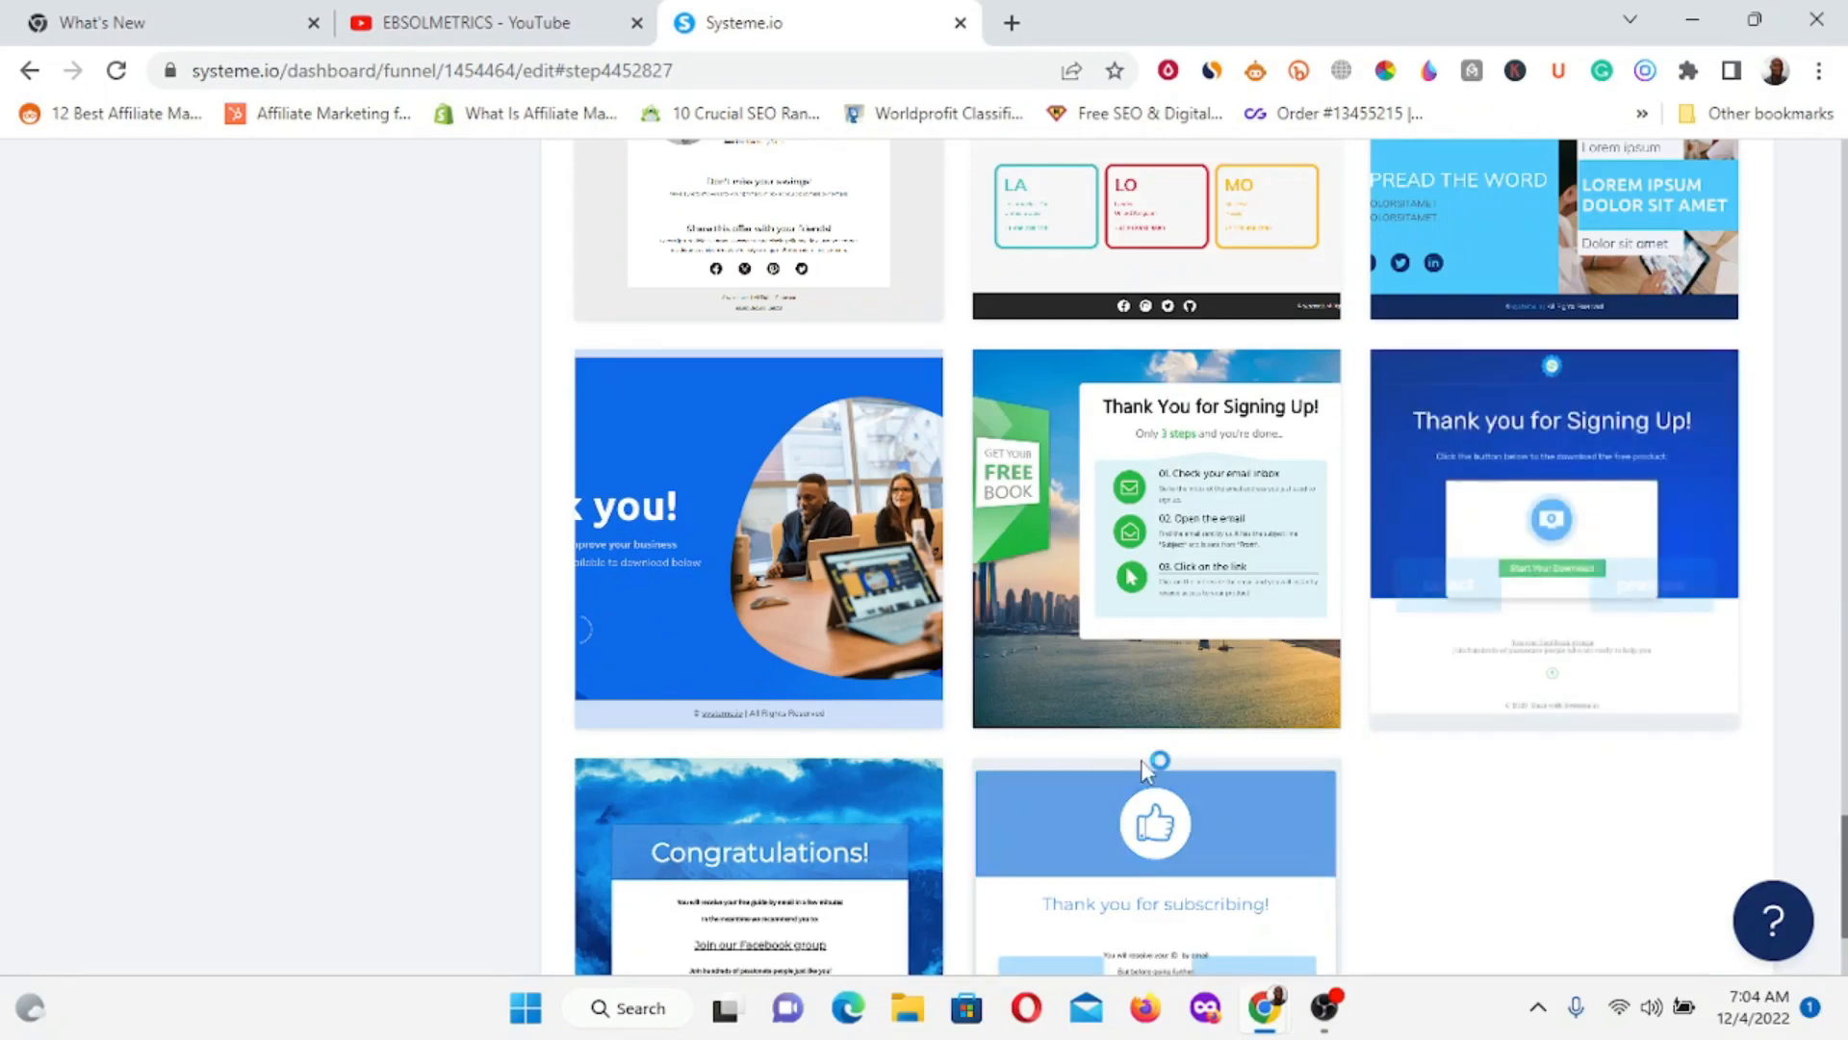
scroll(1146, 770, "down", 2)
mouse_move(1257, 573)
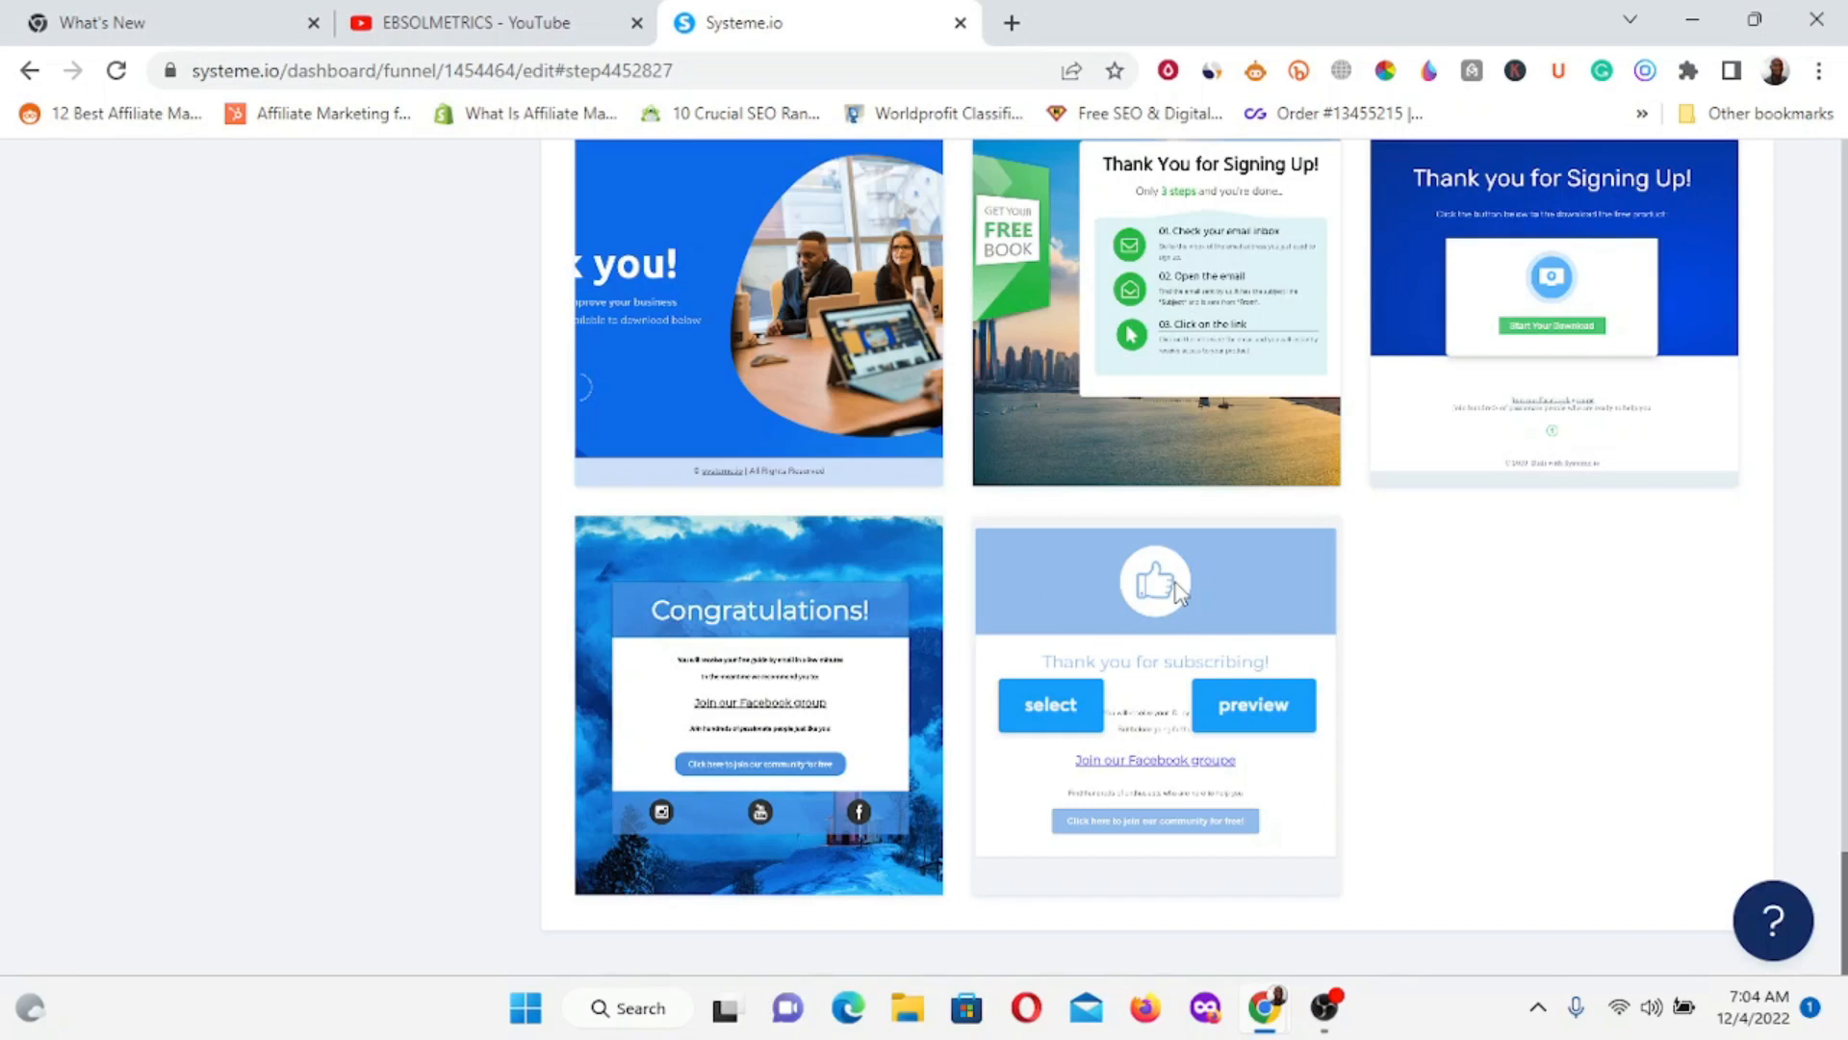
Apply the 'Thank you for subscribing' template to the Thank You / Download Page step, waiting out Chrome's stall.
left_click(1050, 712)
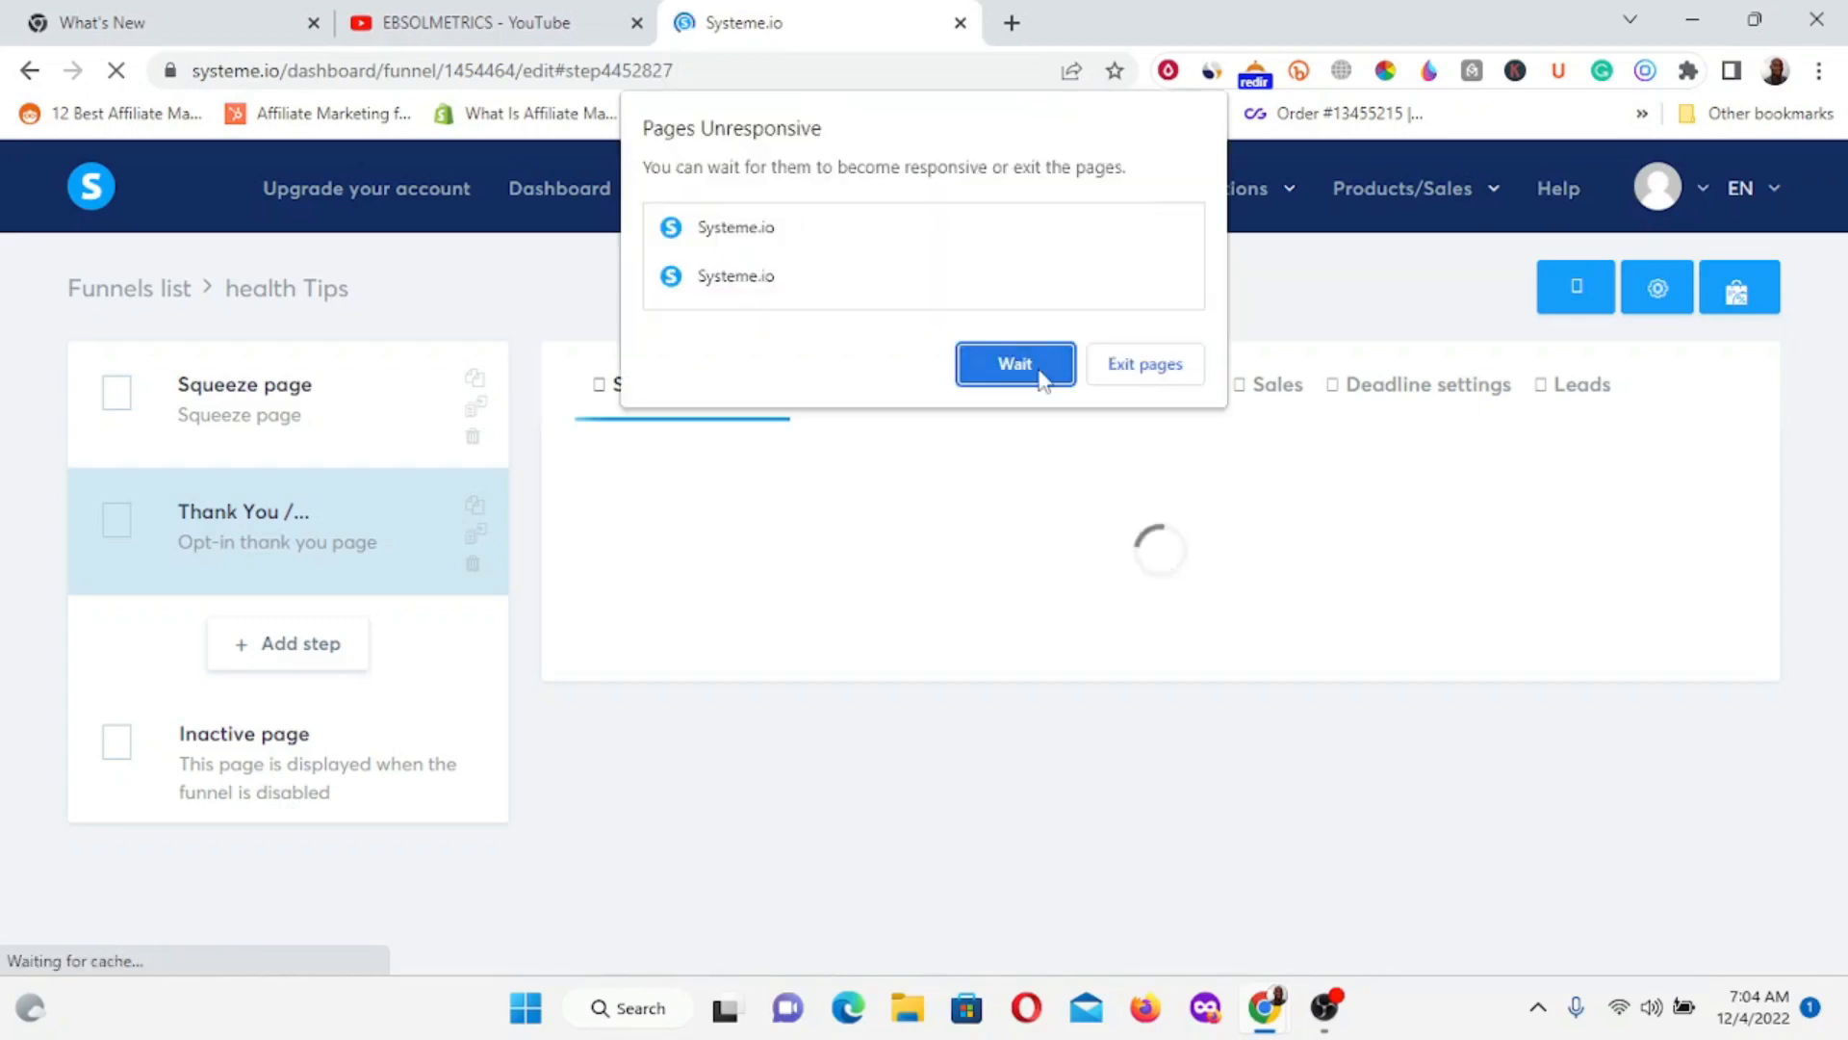
left_click(1015, 364)
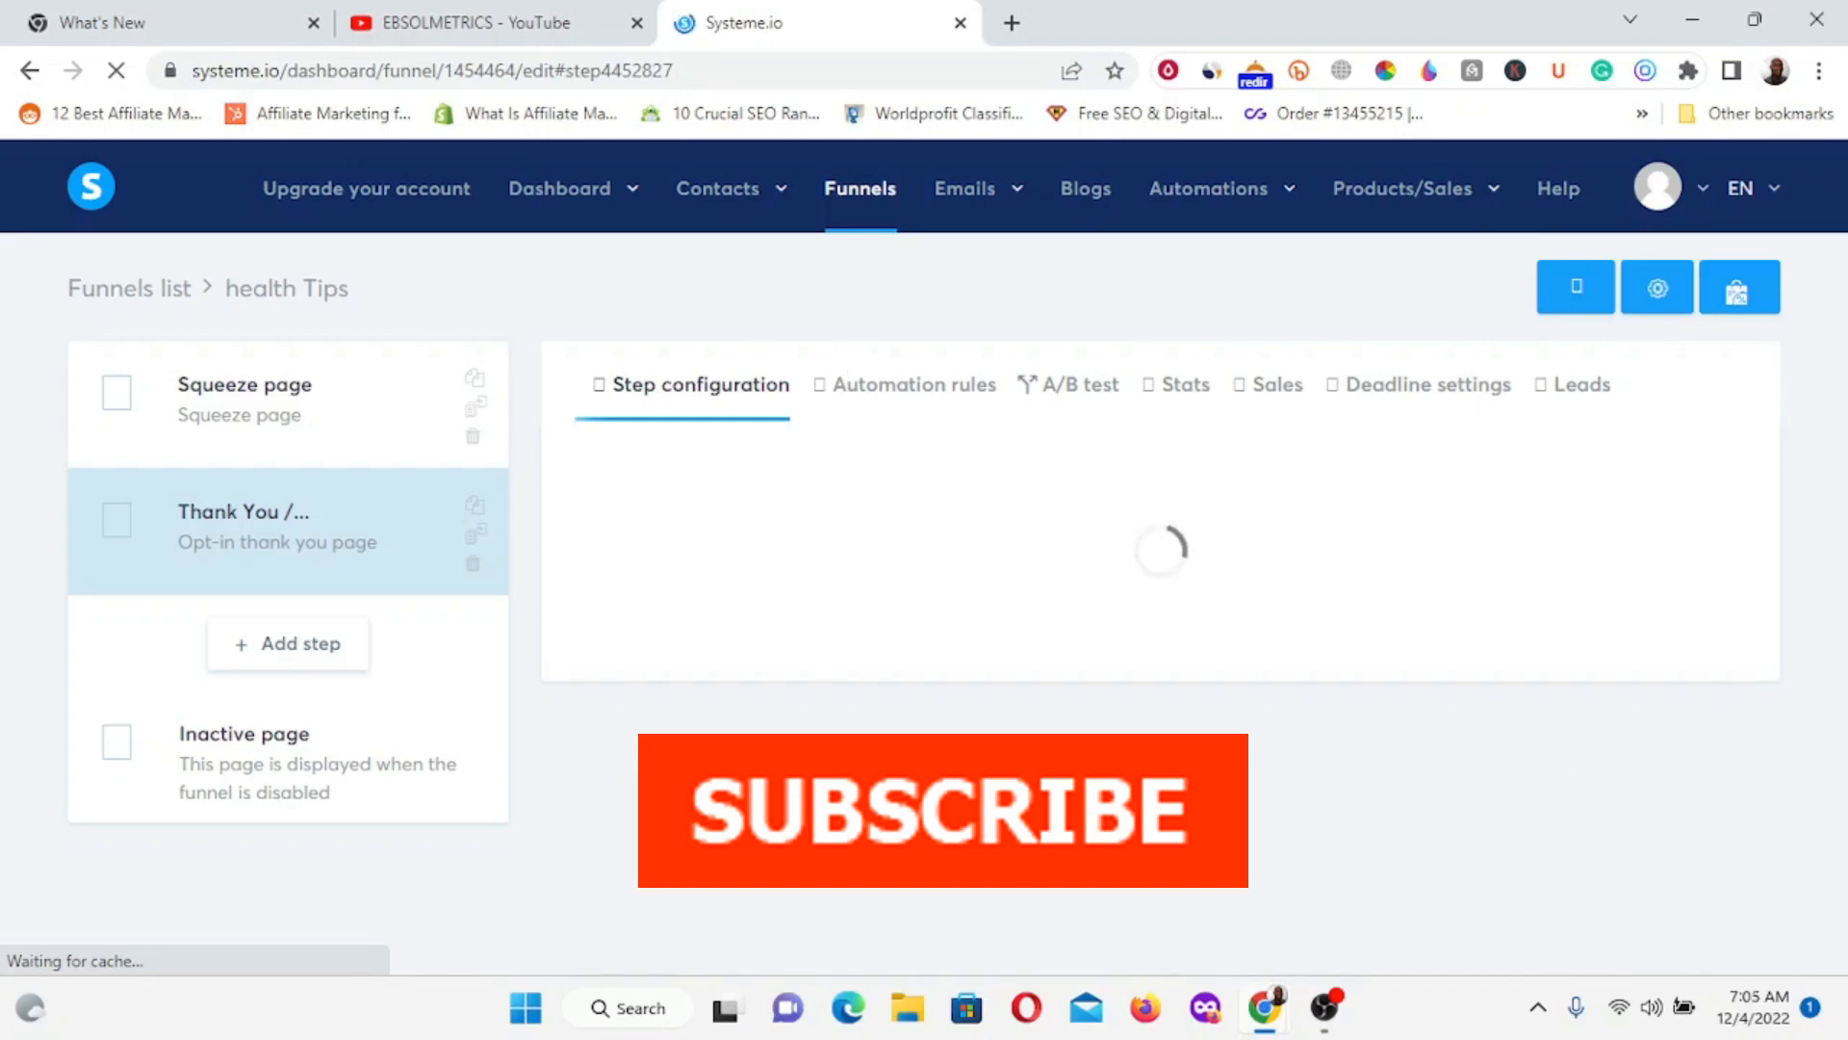
left_click(995, 358)
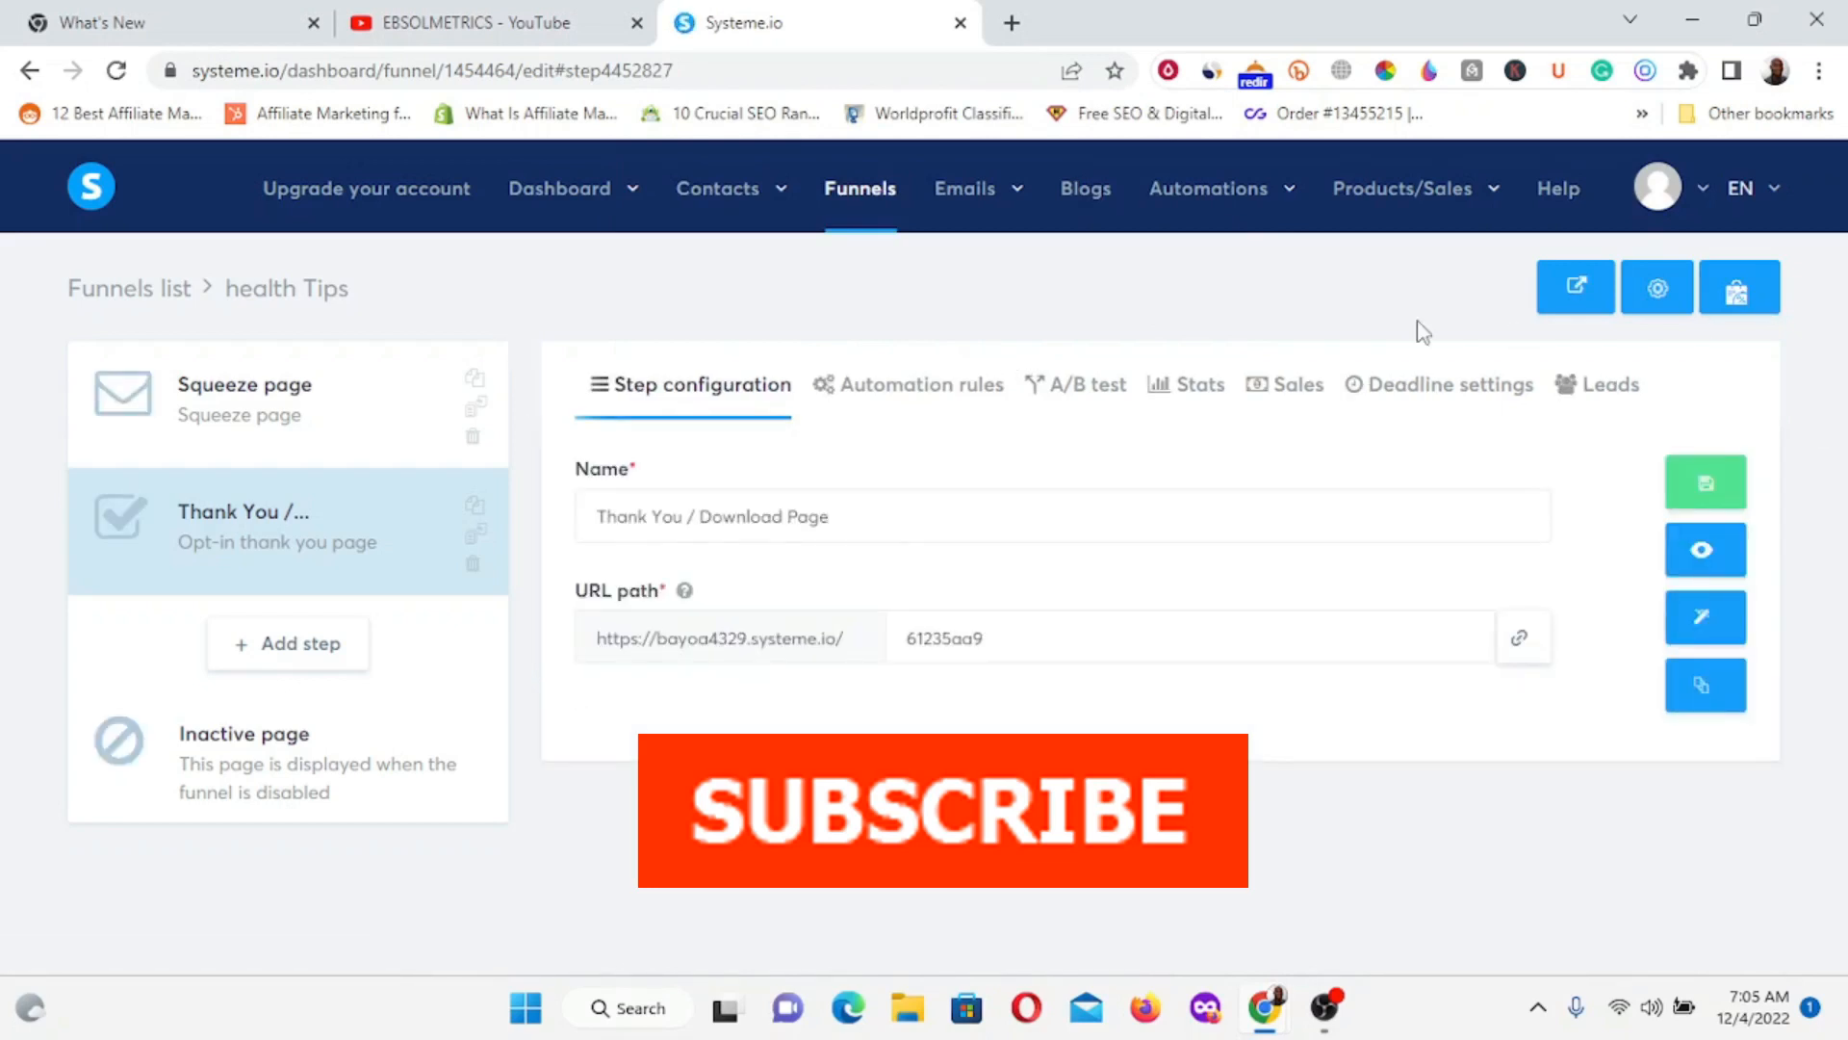
left_click(1741, 611)
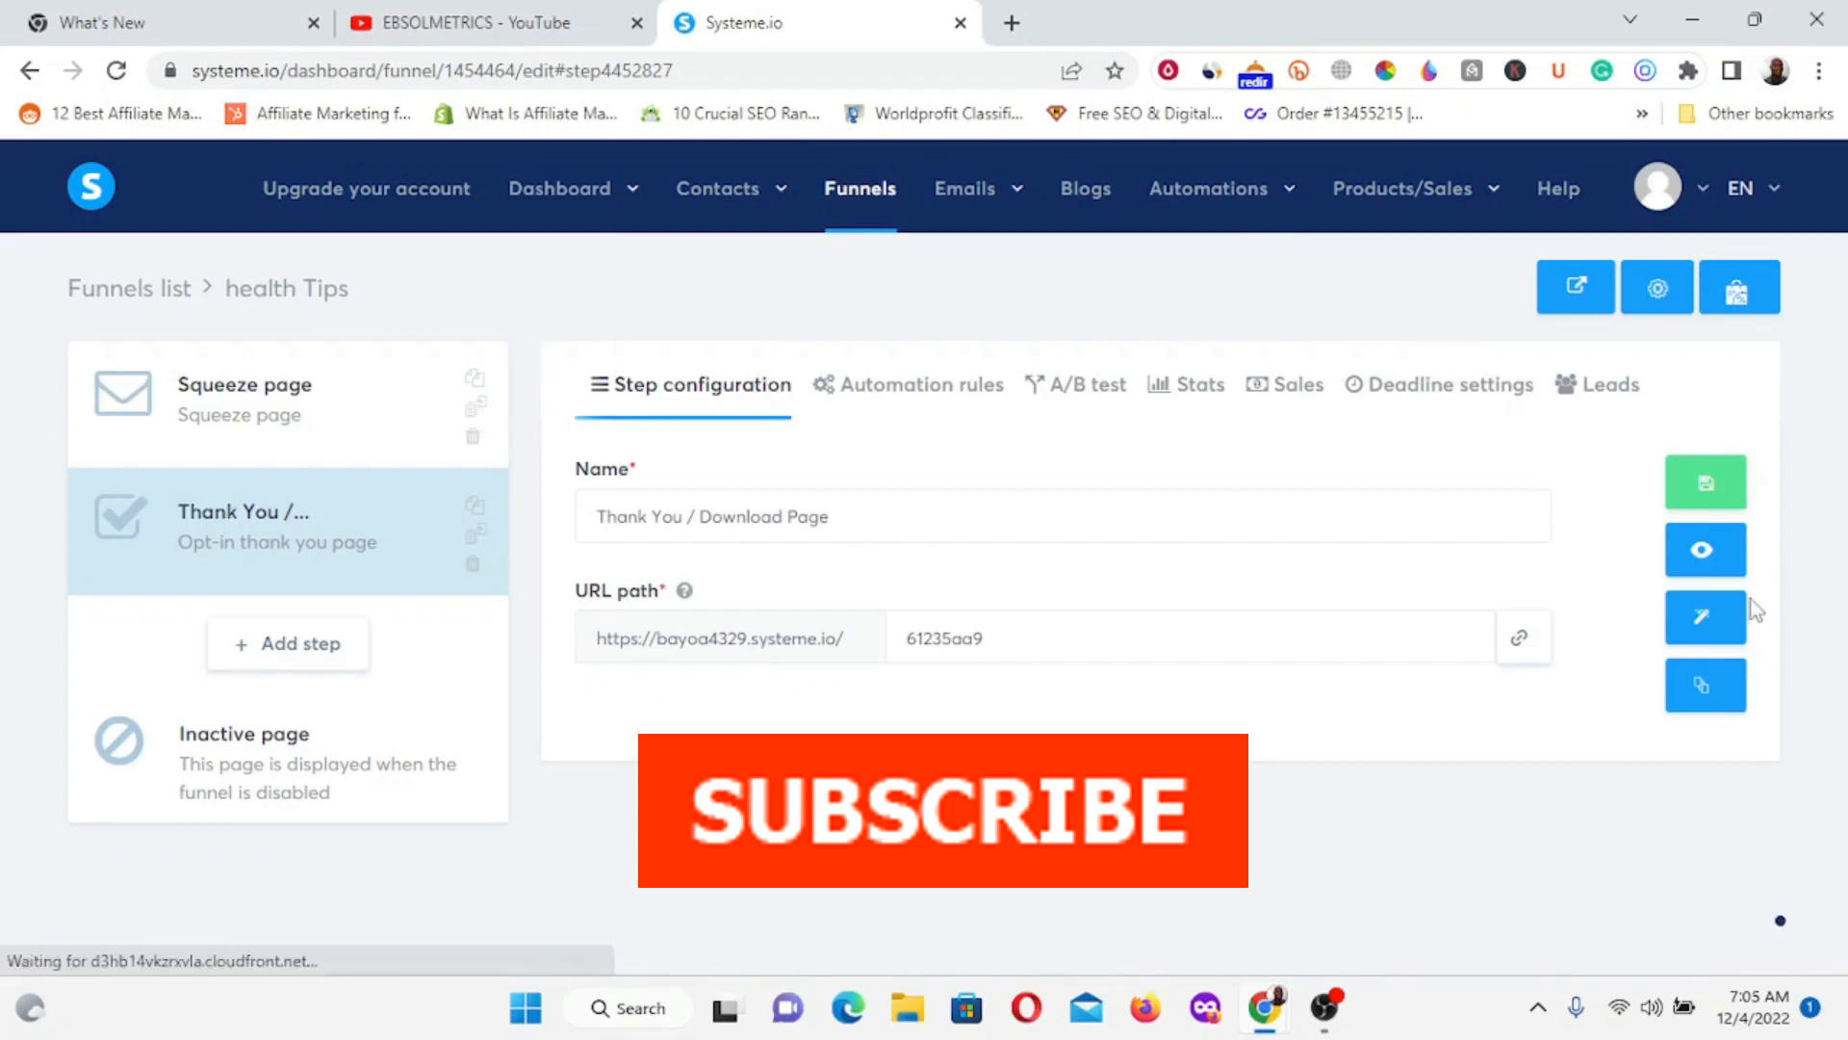
Open the thank-you page in the editor and delete the 'Meet hundreds…' text line.
left_click(1706, 631)
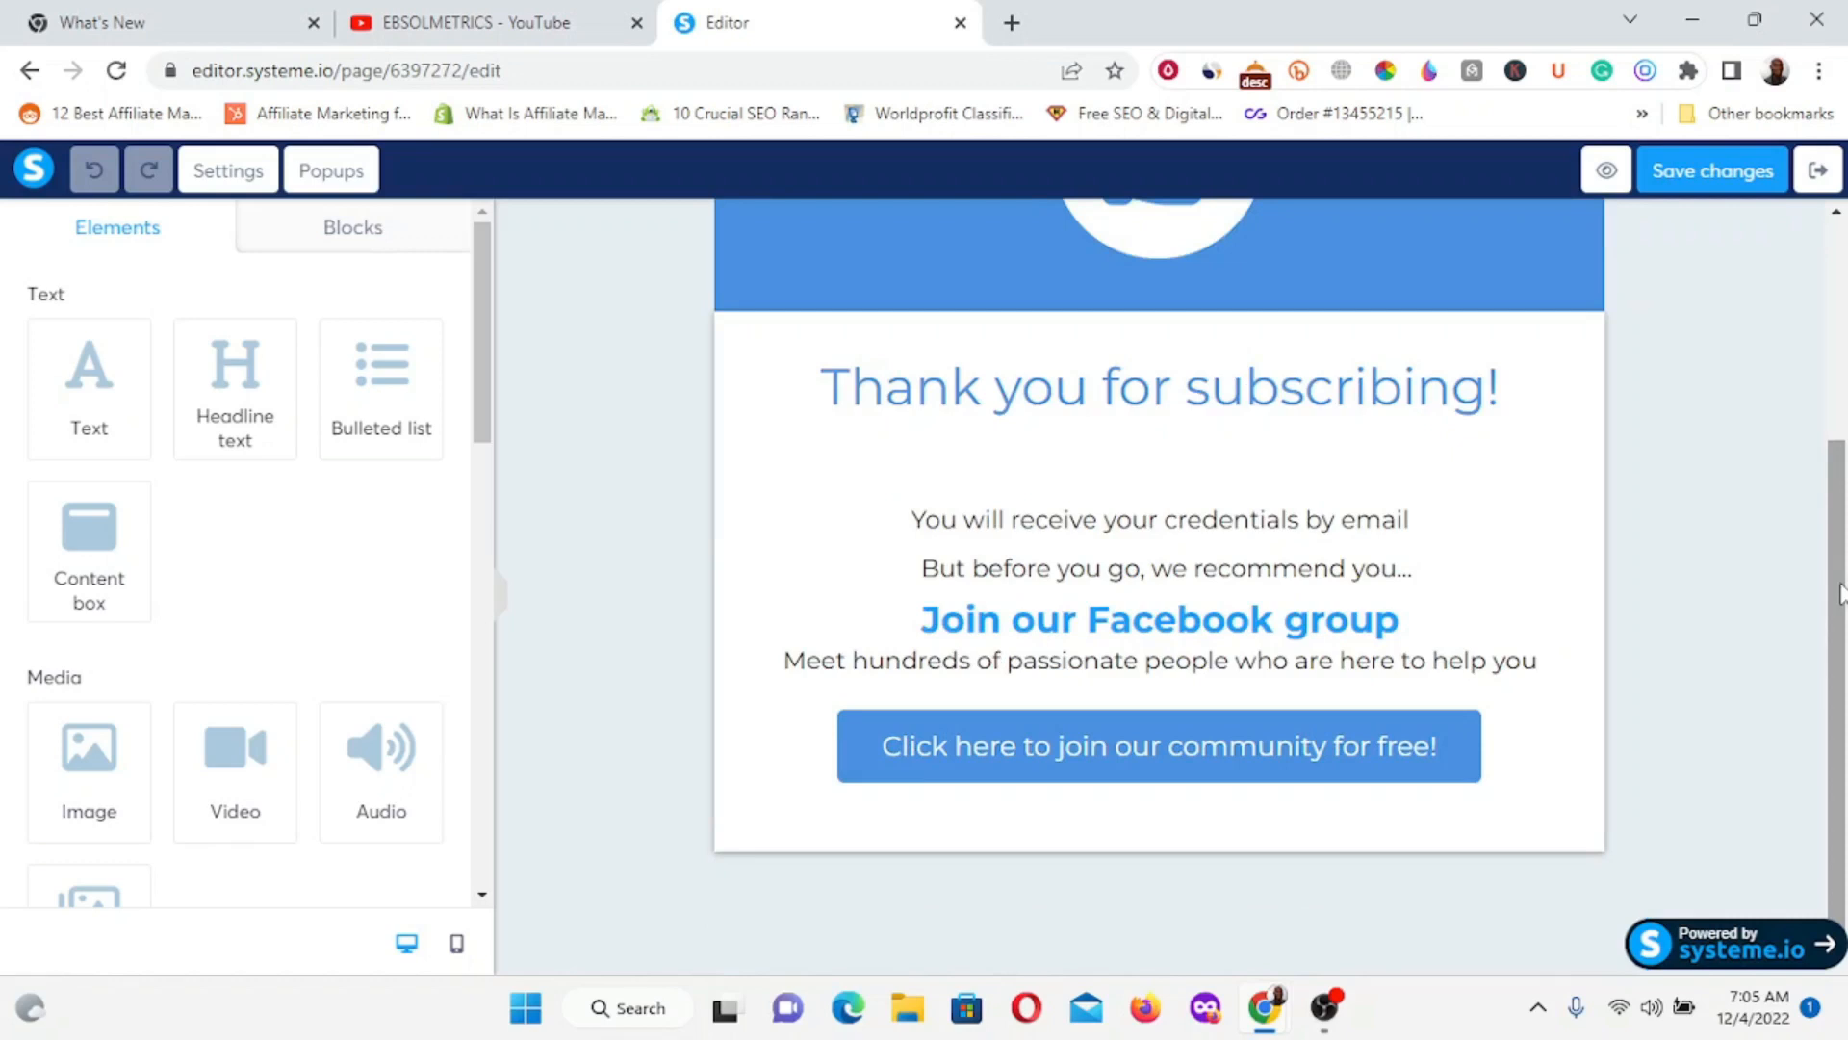
left_click(1699, 523)
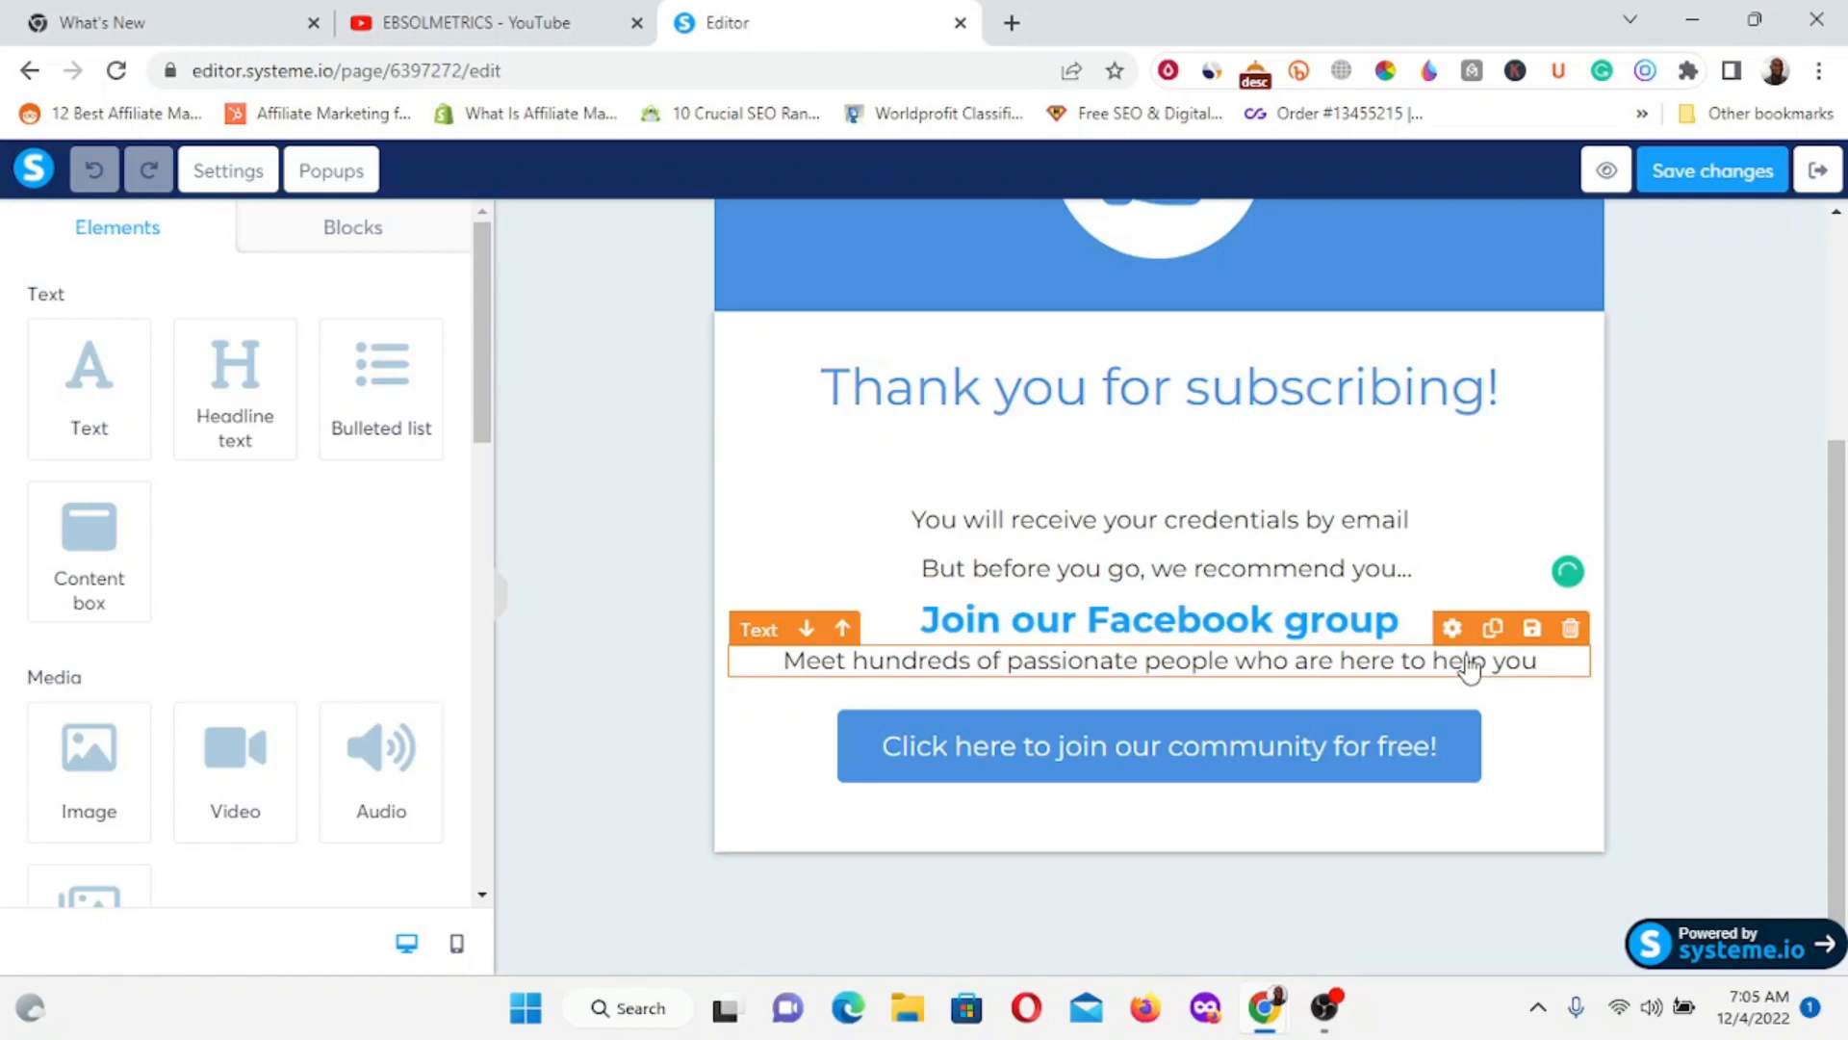
left_click(1570, 628)
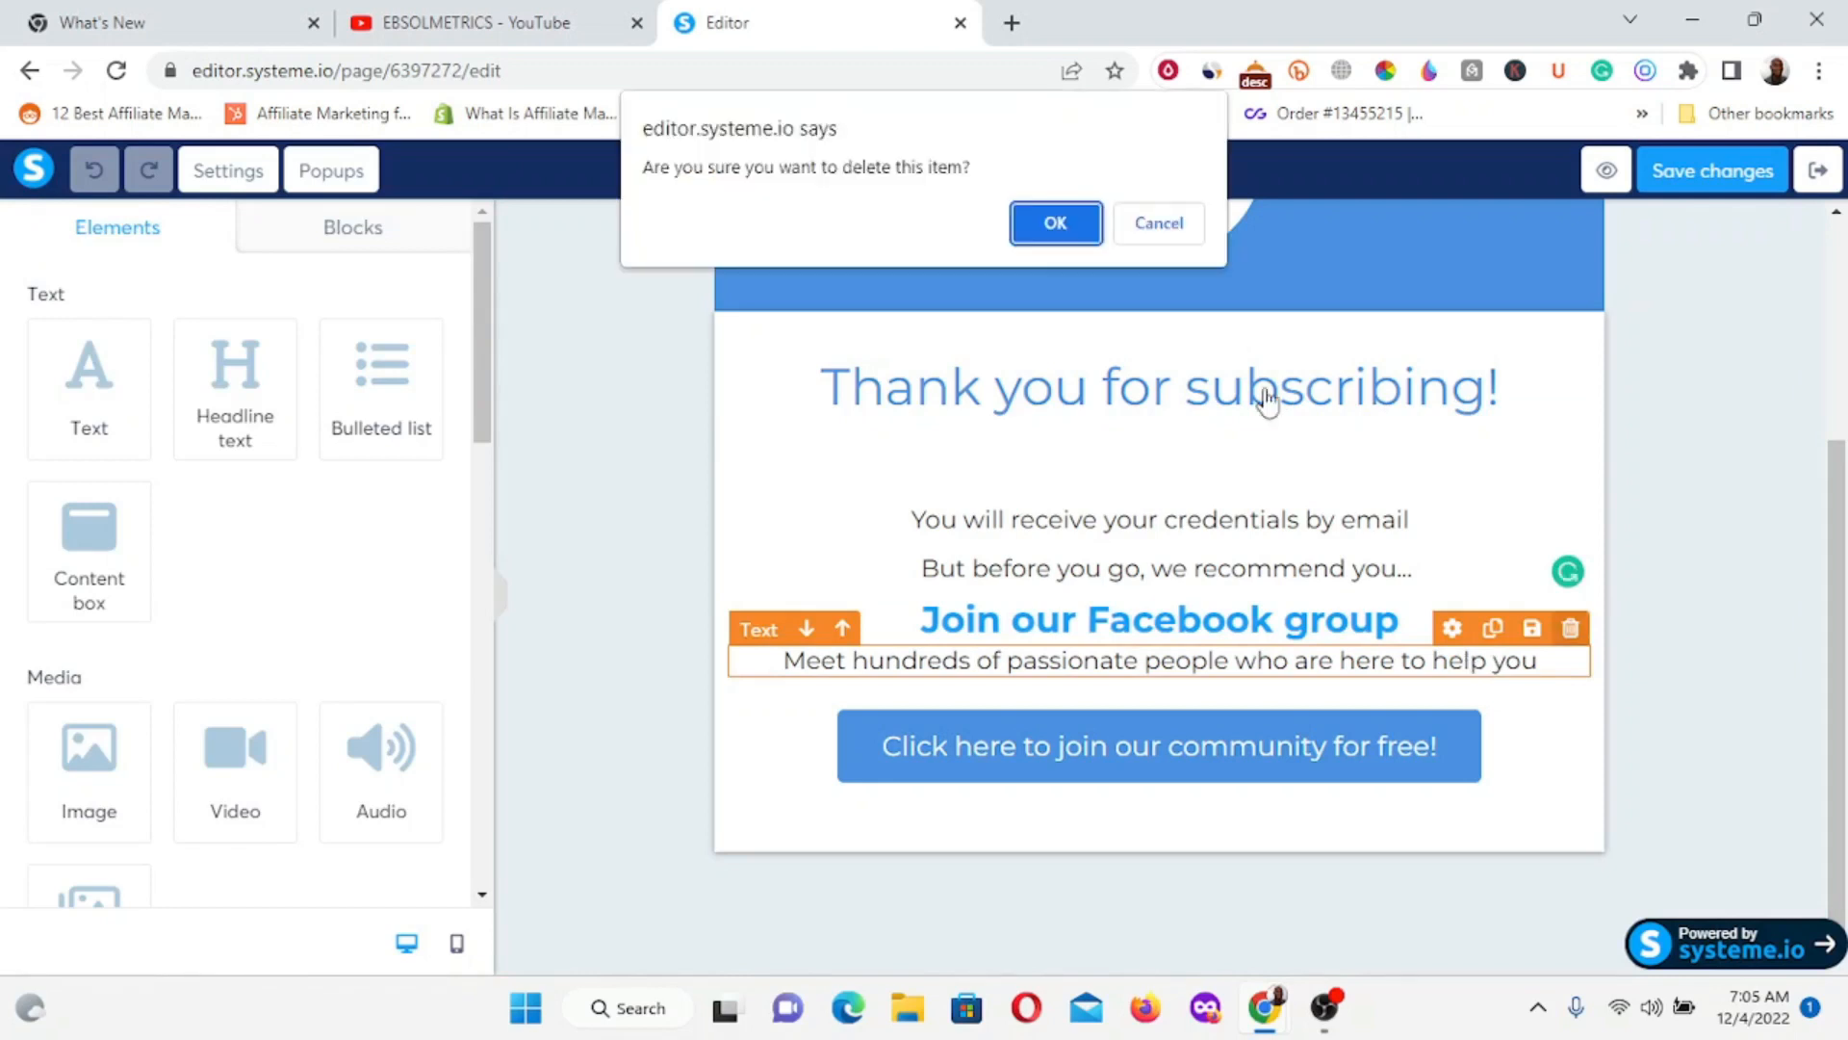
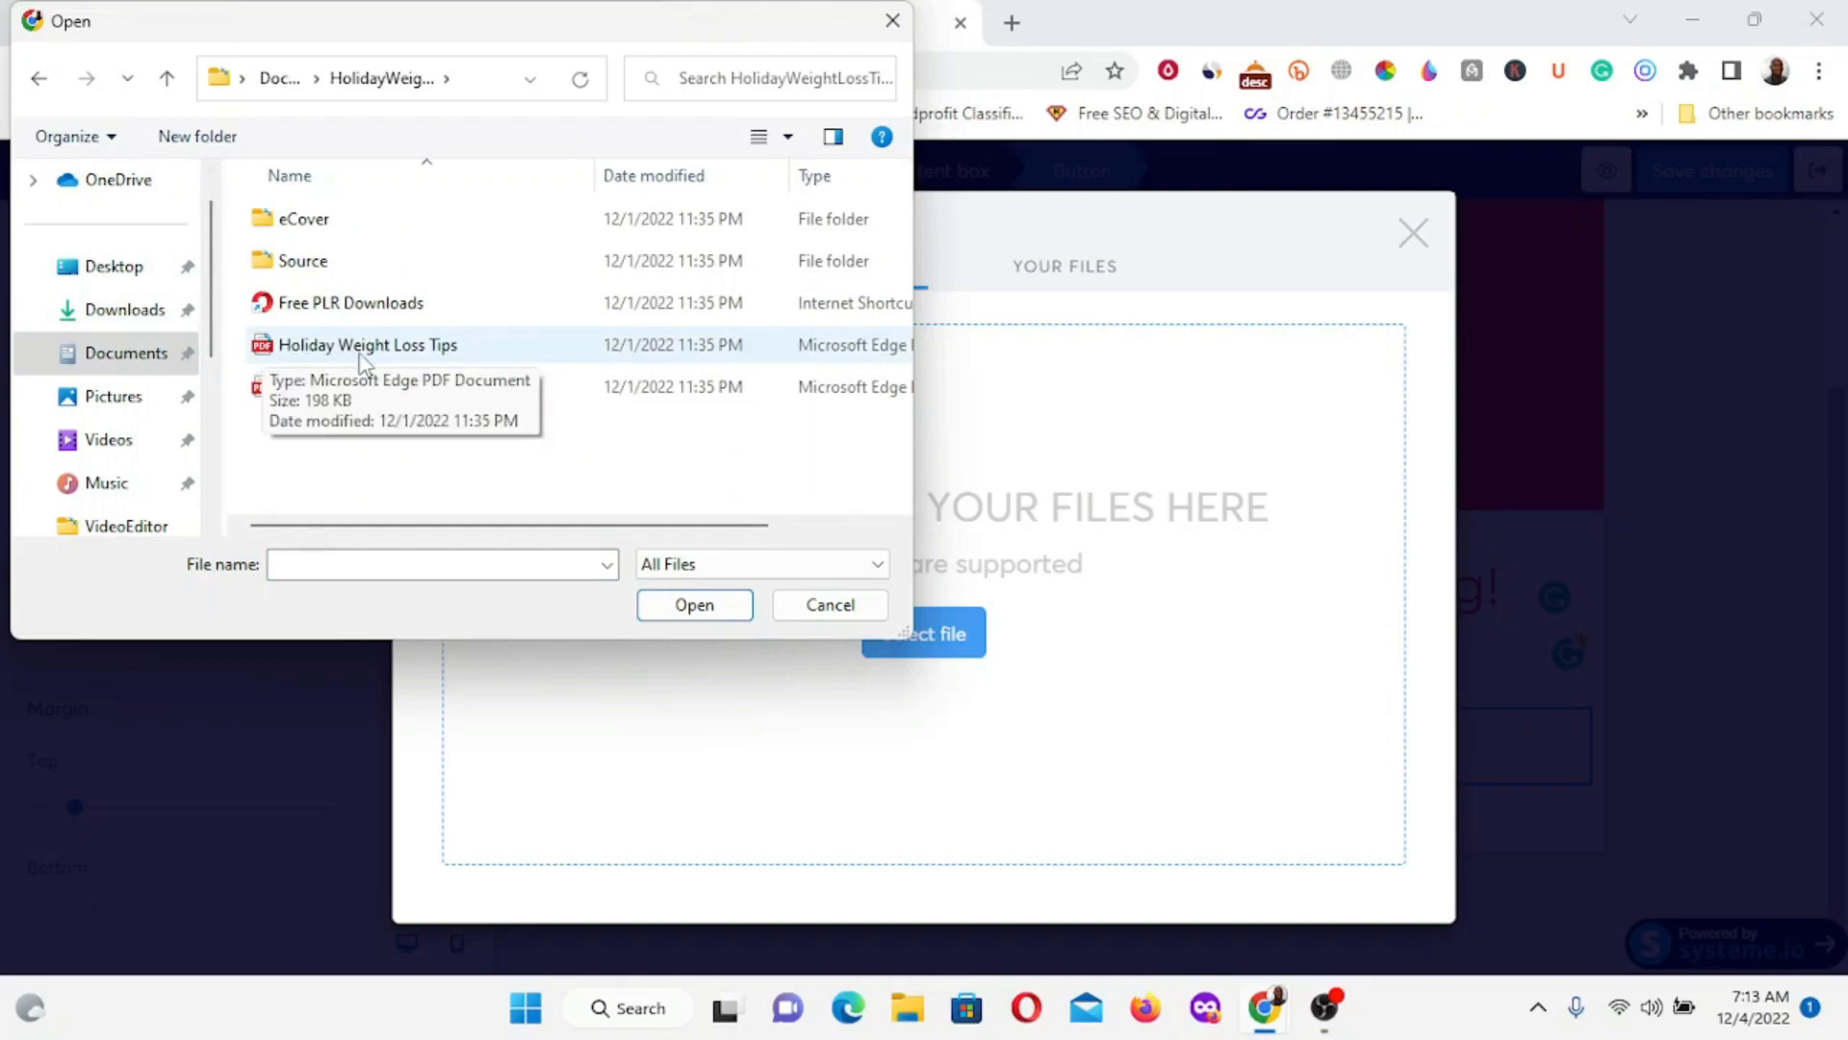
Upload HolidayWeightLossTips.pdf and attach it to the DOWNLOAD NOW button, then deselect the button.
left_click(414, 356)
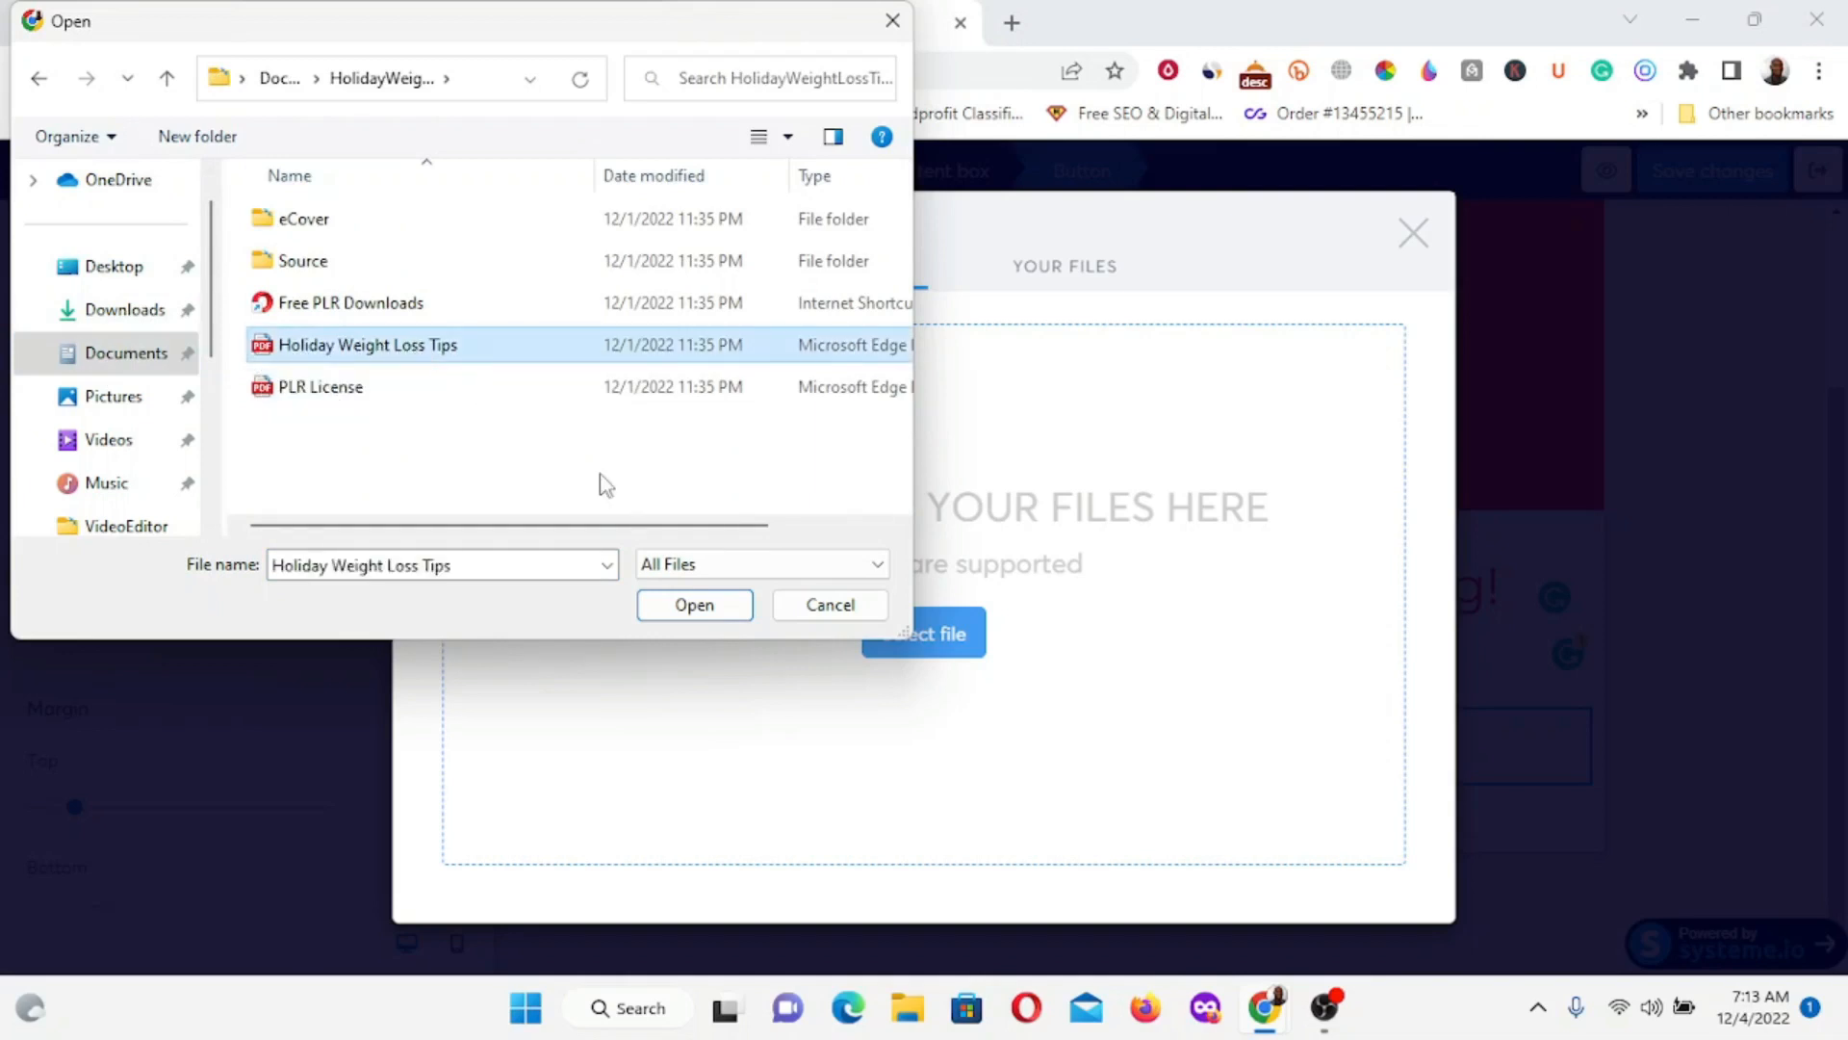
left_click(670, 605)
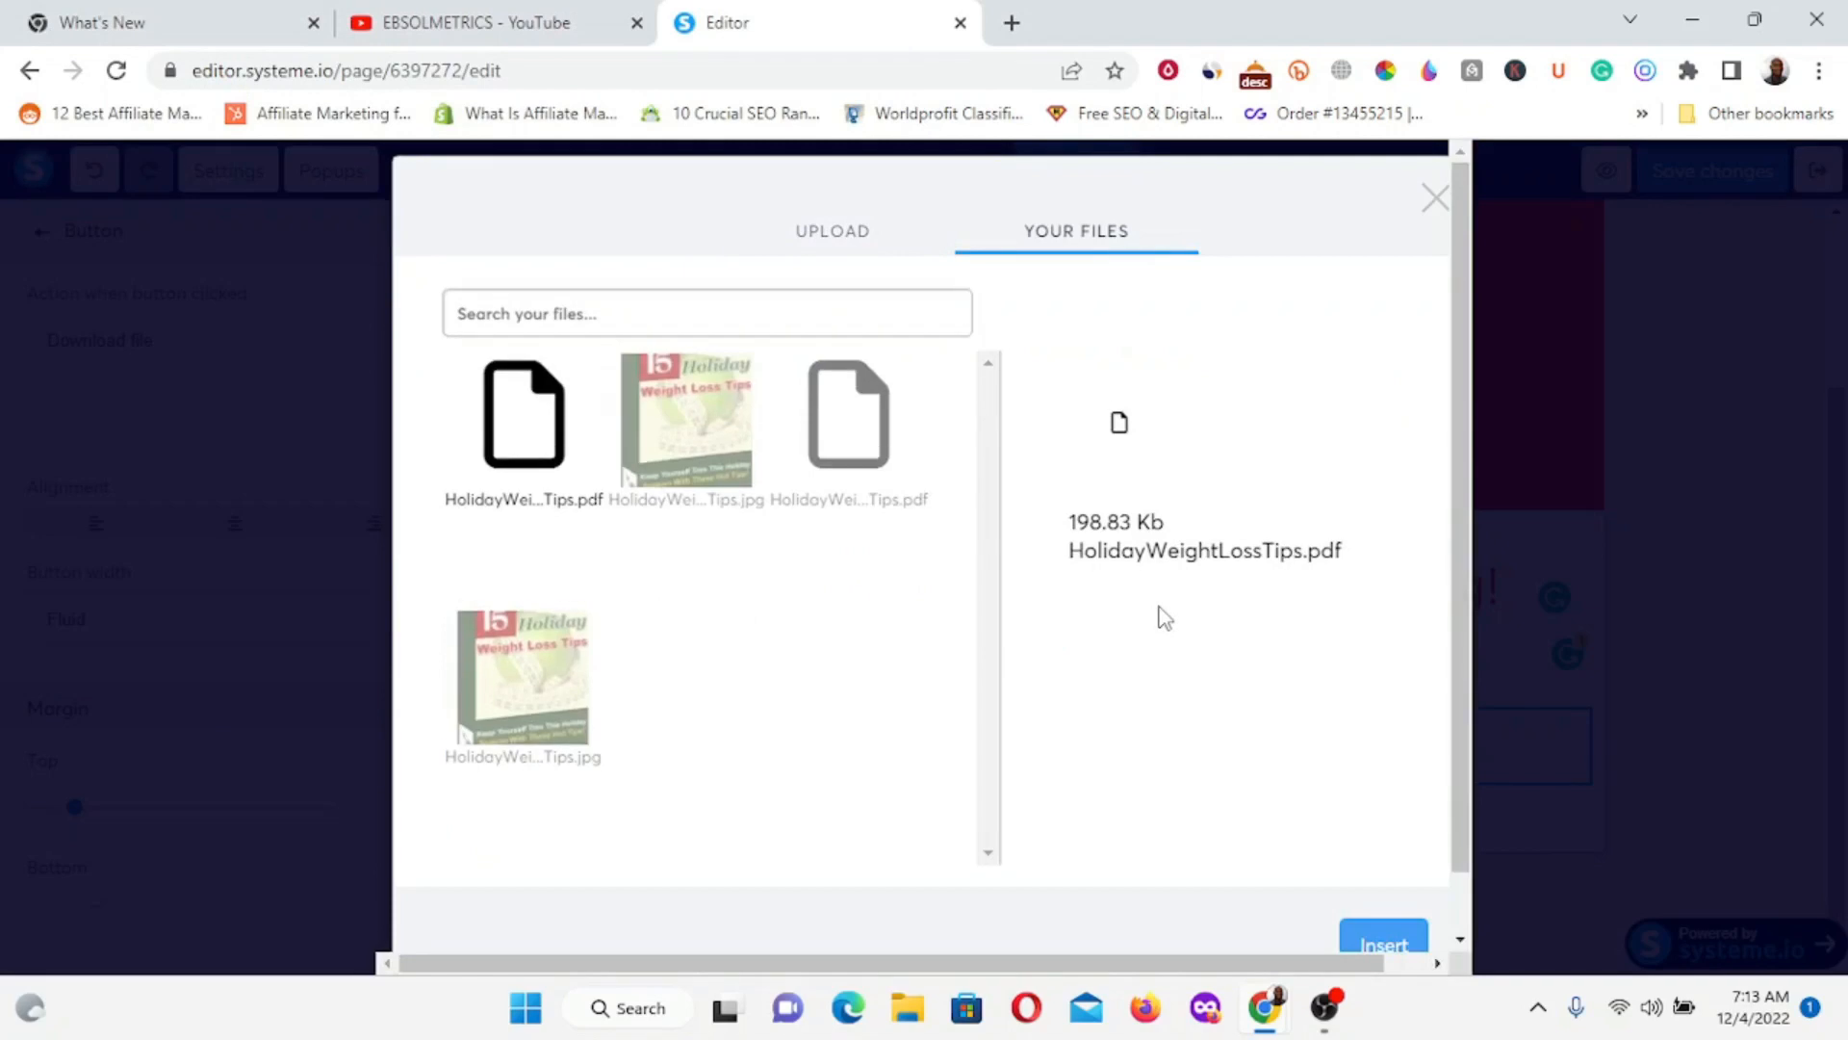
scroll(1213, 654, "down", 1)
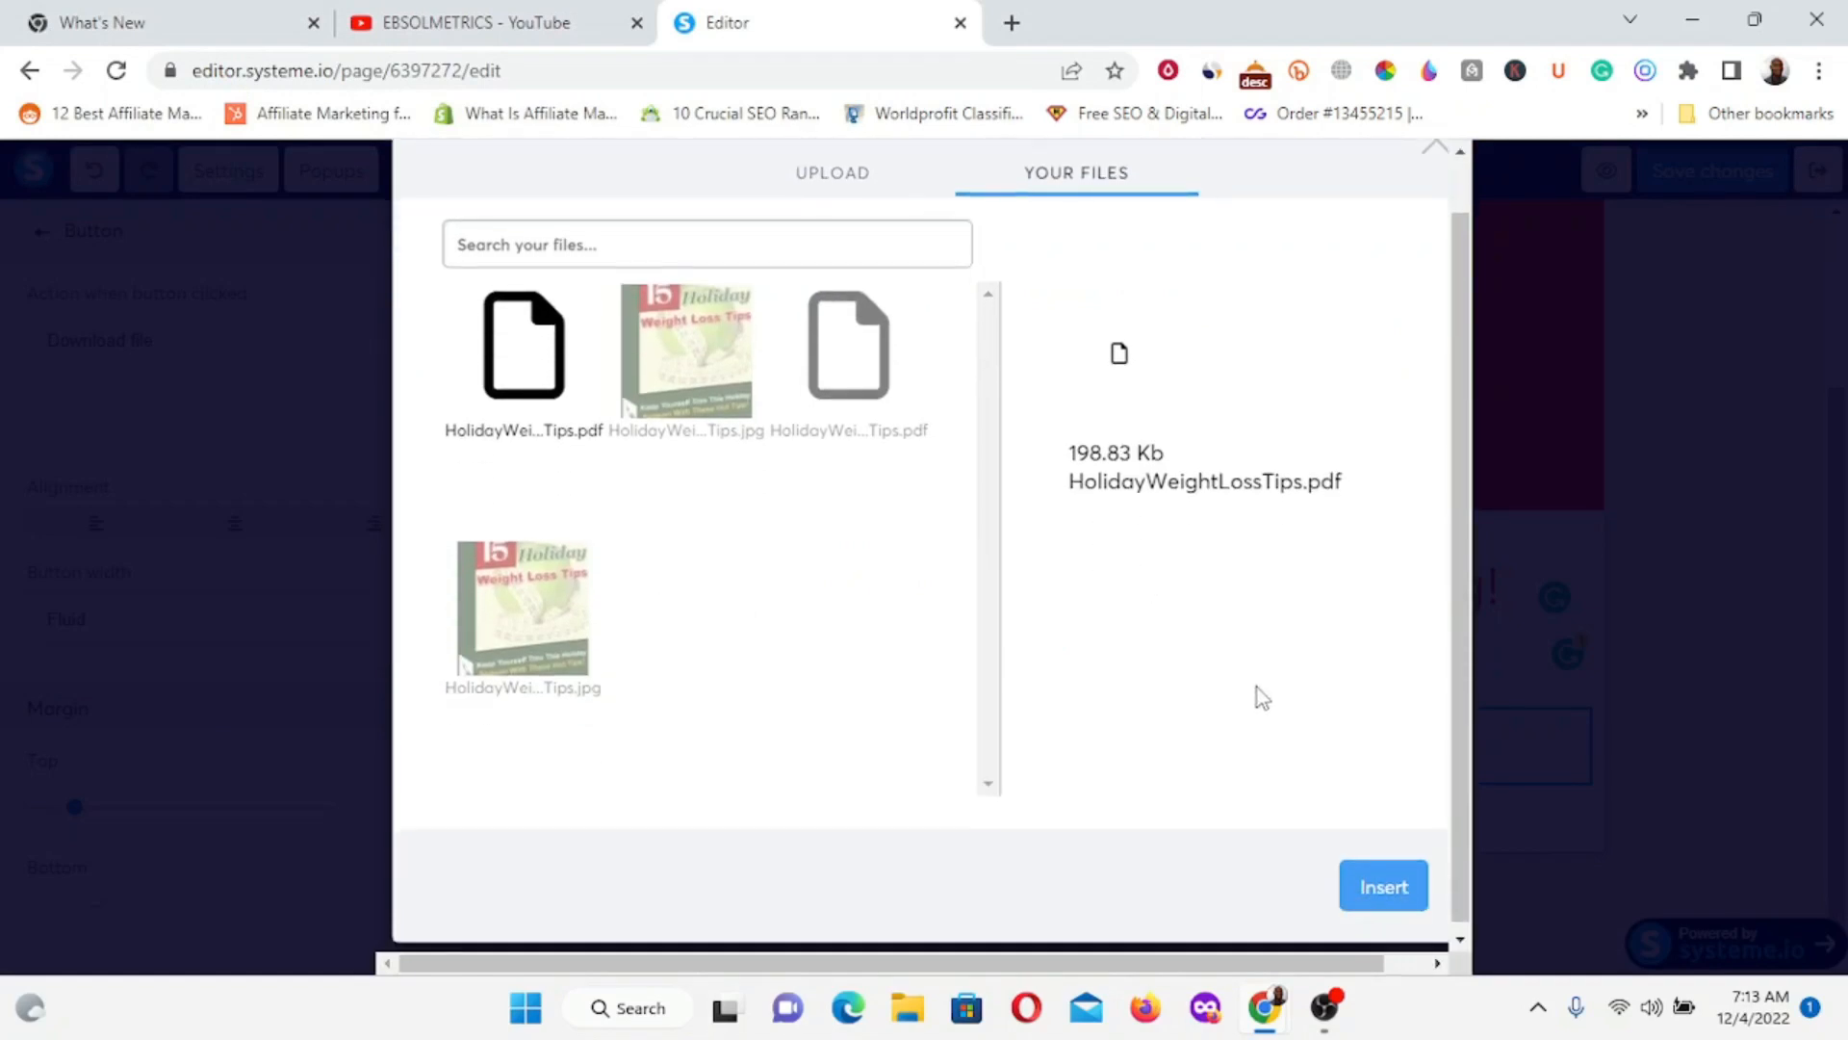
left_click(1367, 881)
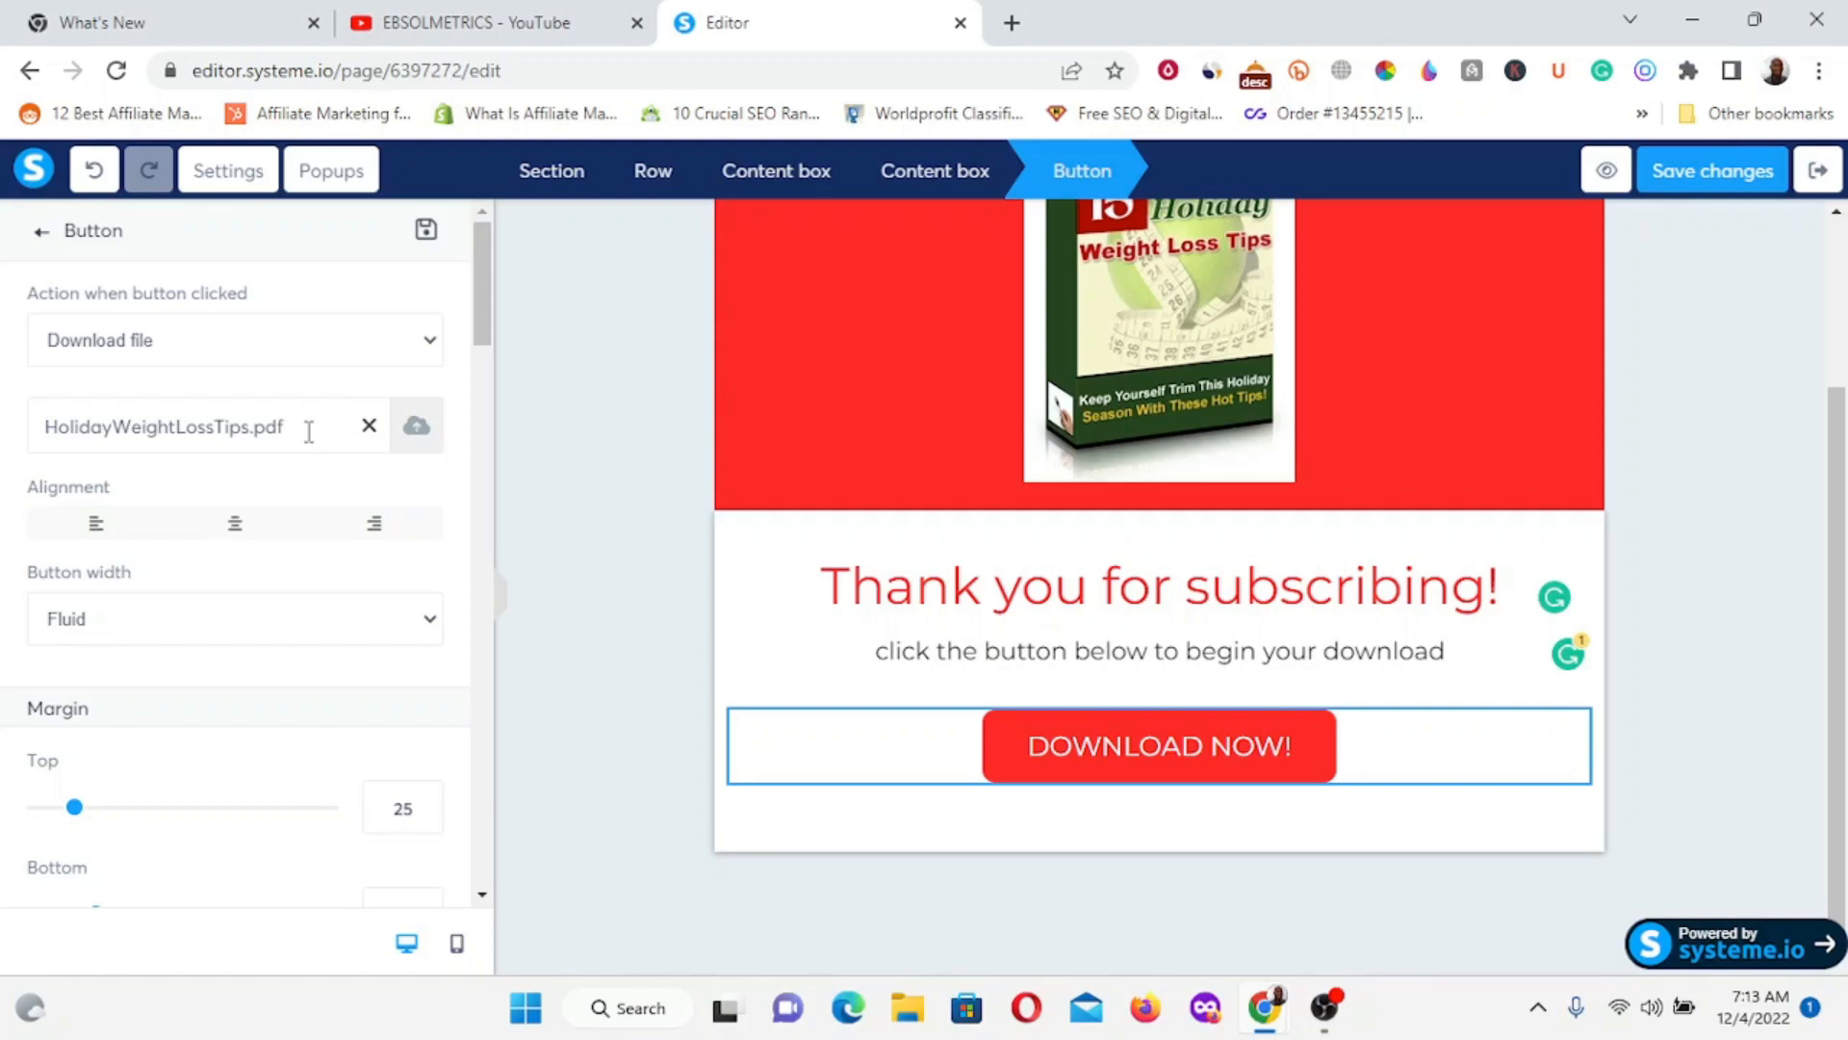
left_click(589, 394)
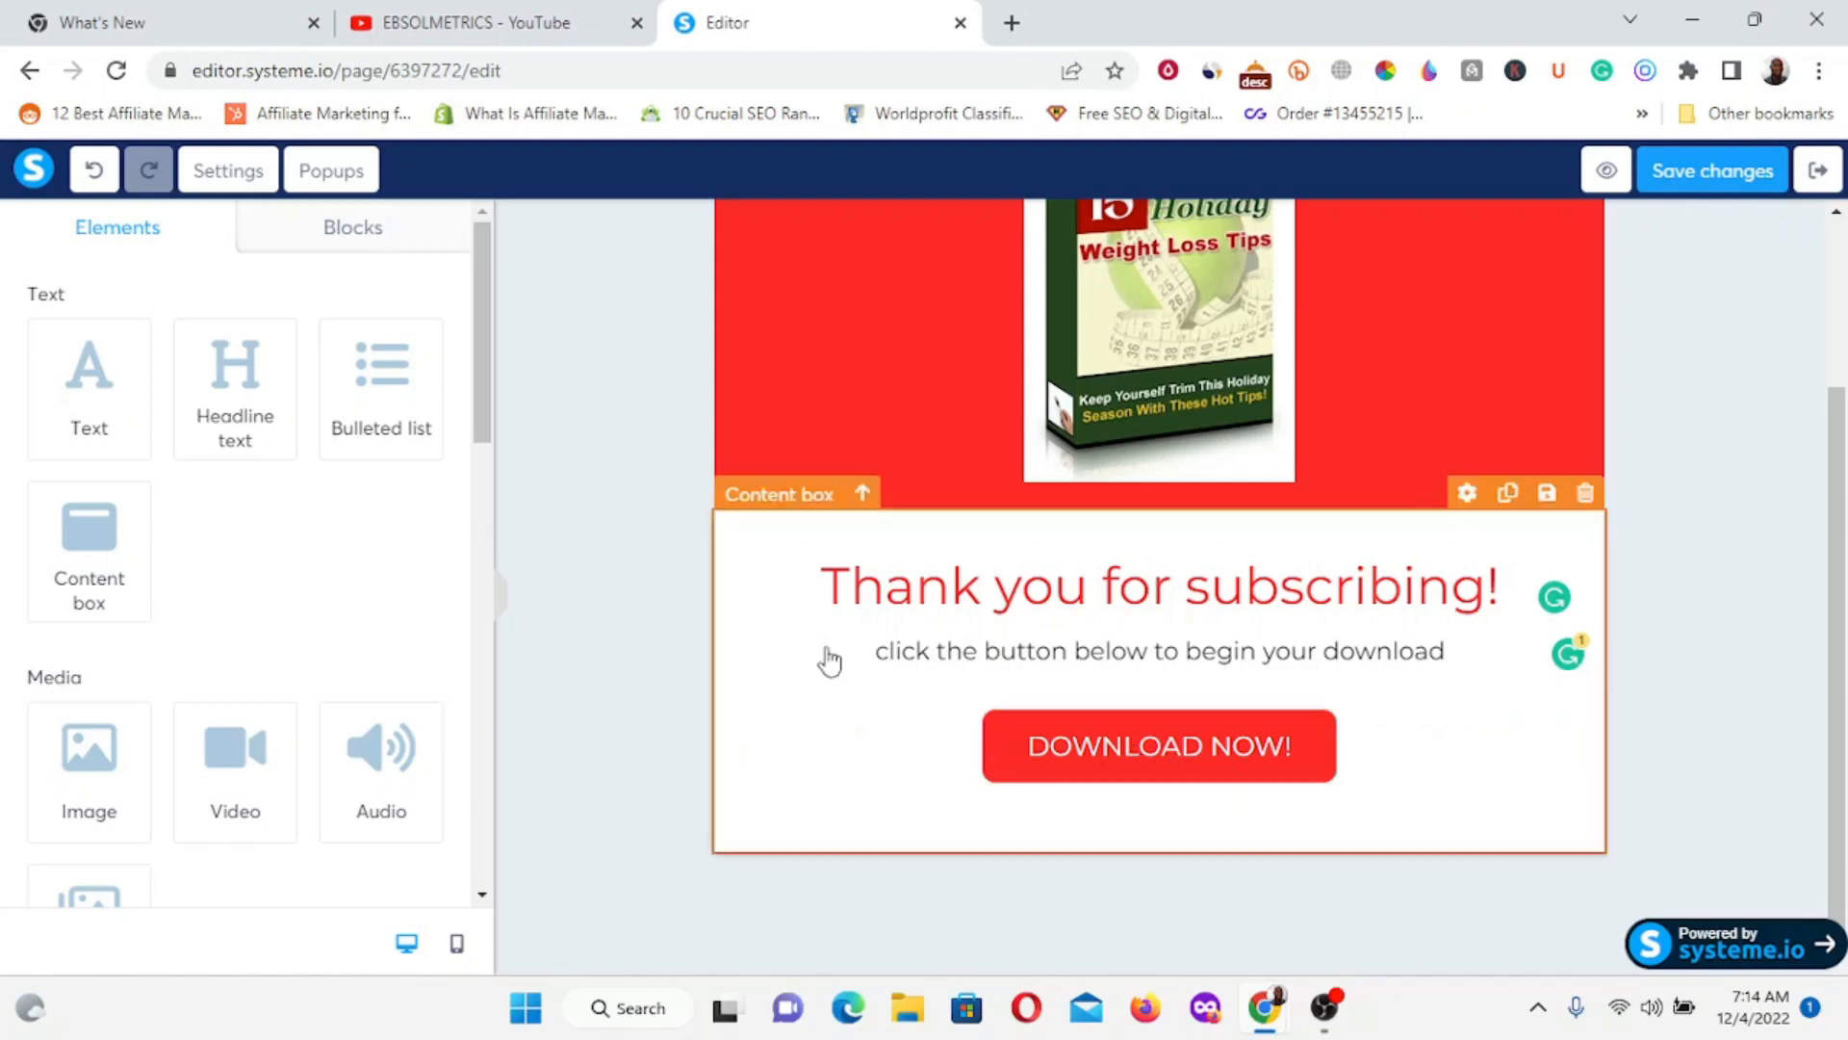
Save the thank-you page edits and exit the editor back to the funnel.
scroll(1001, 395, "up", 3)
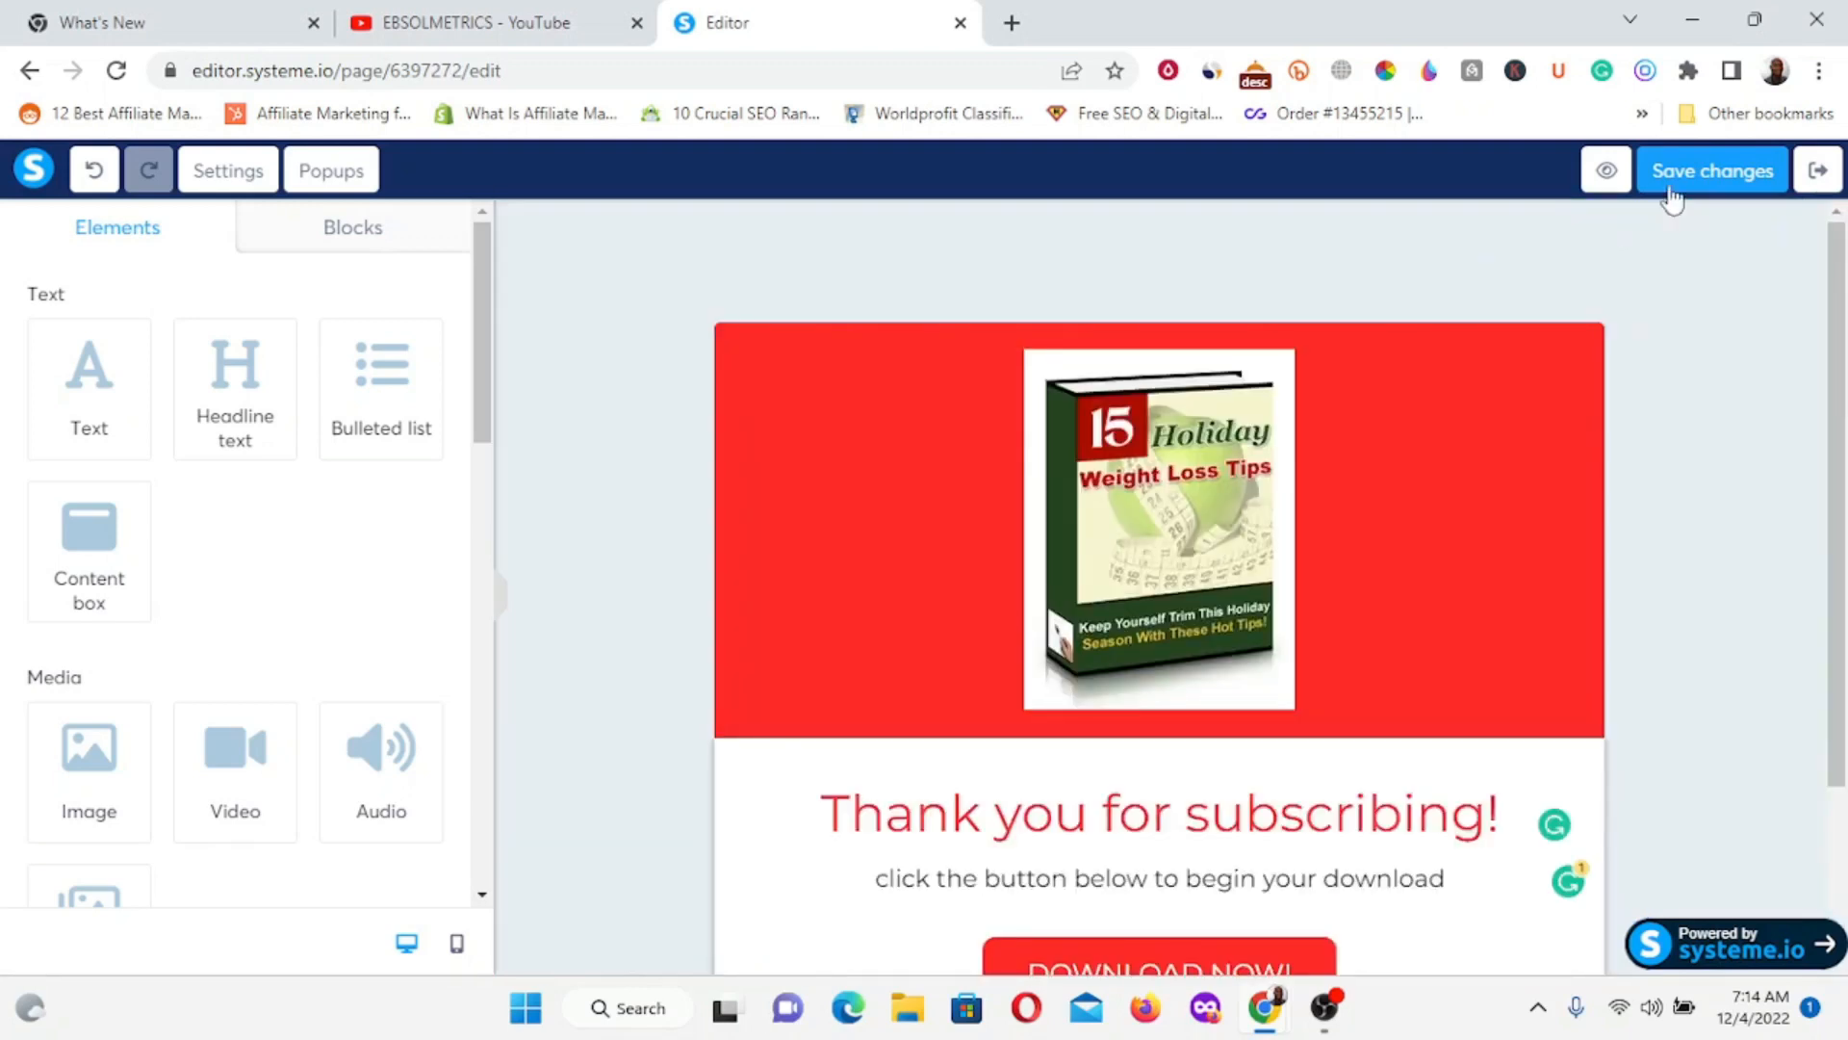
left_click(1707, 174)
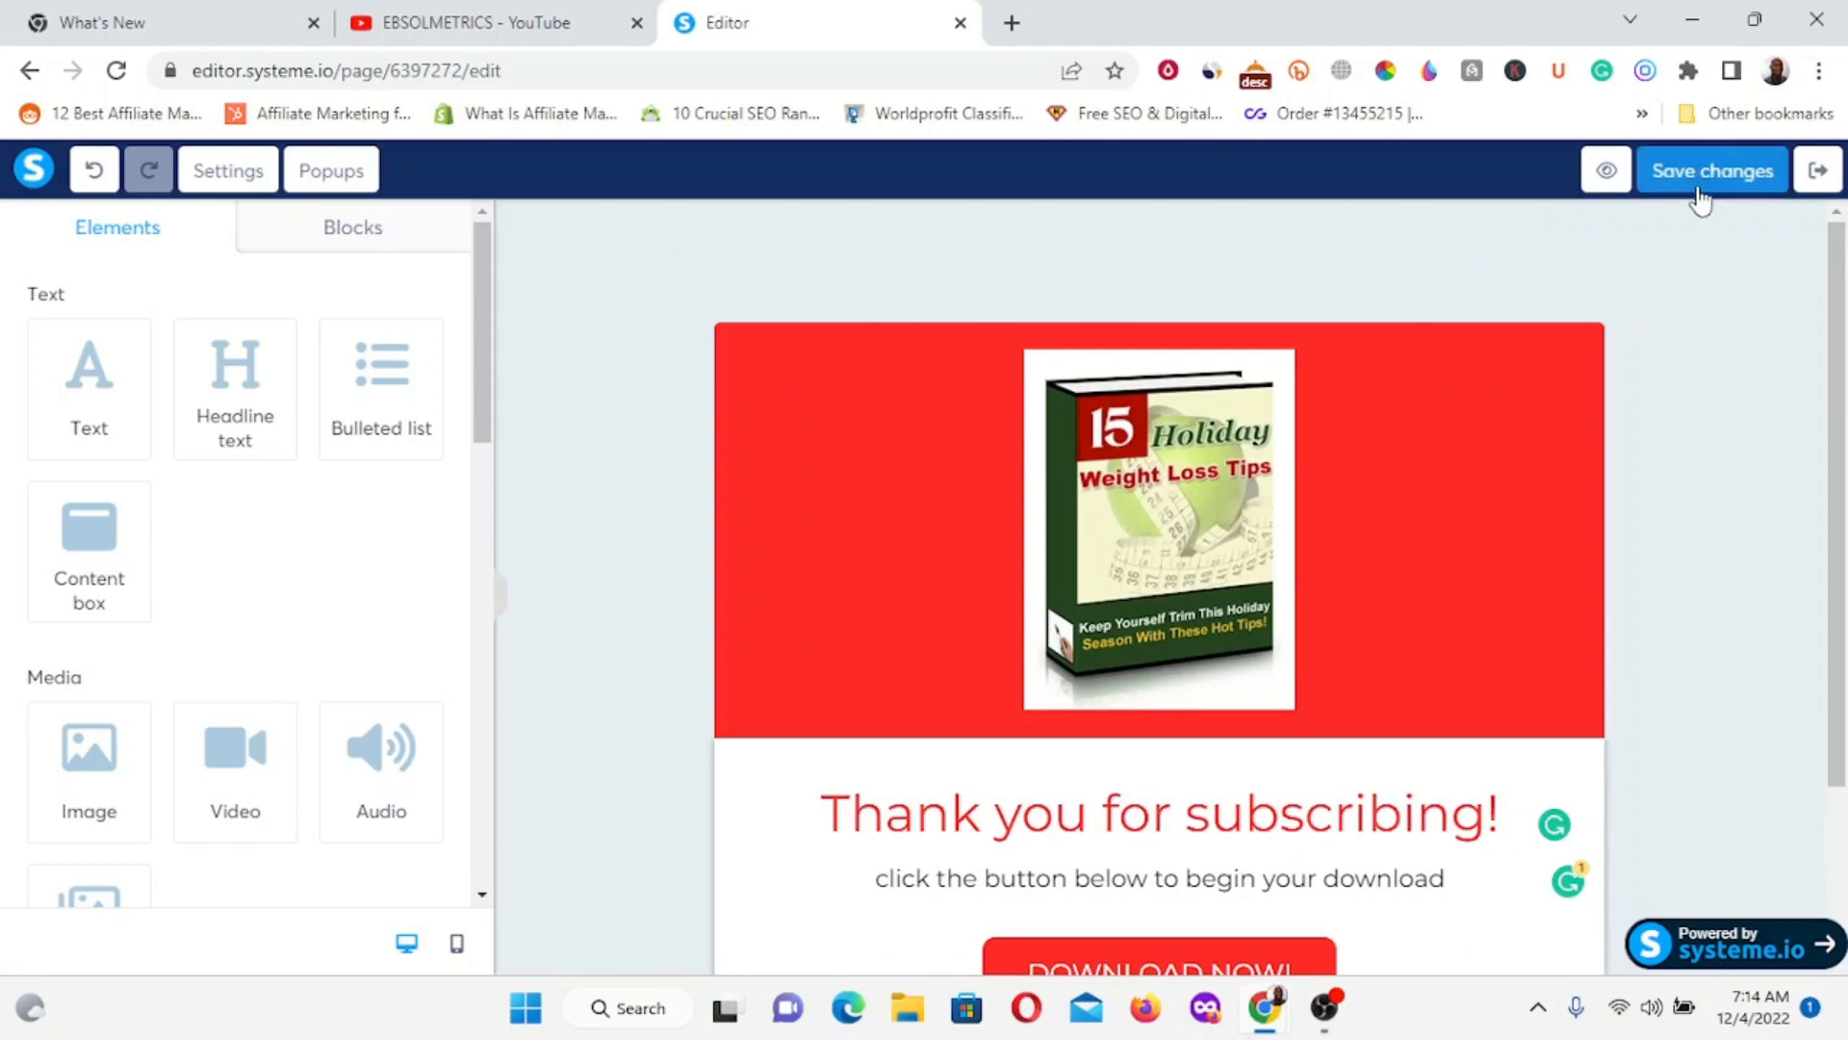
left_click(1694, 180)
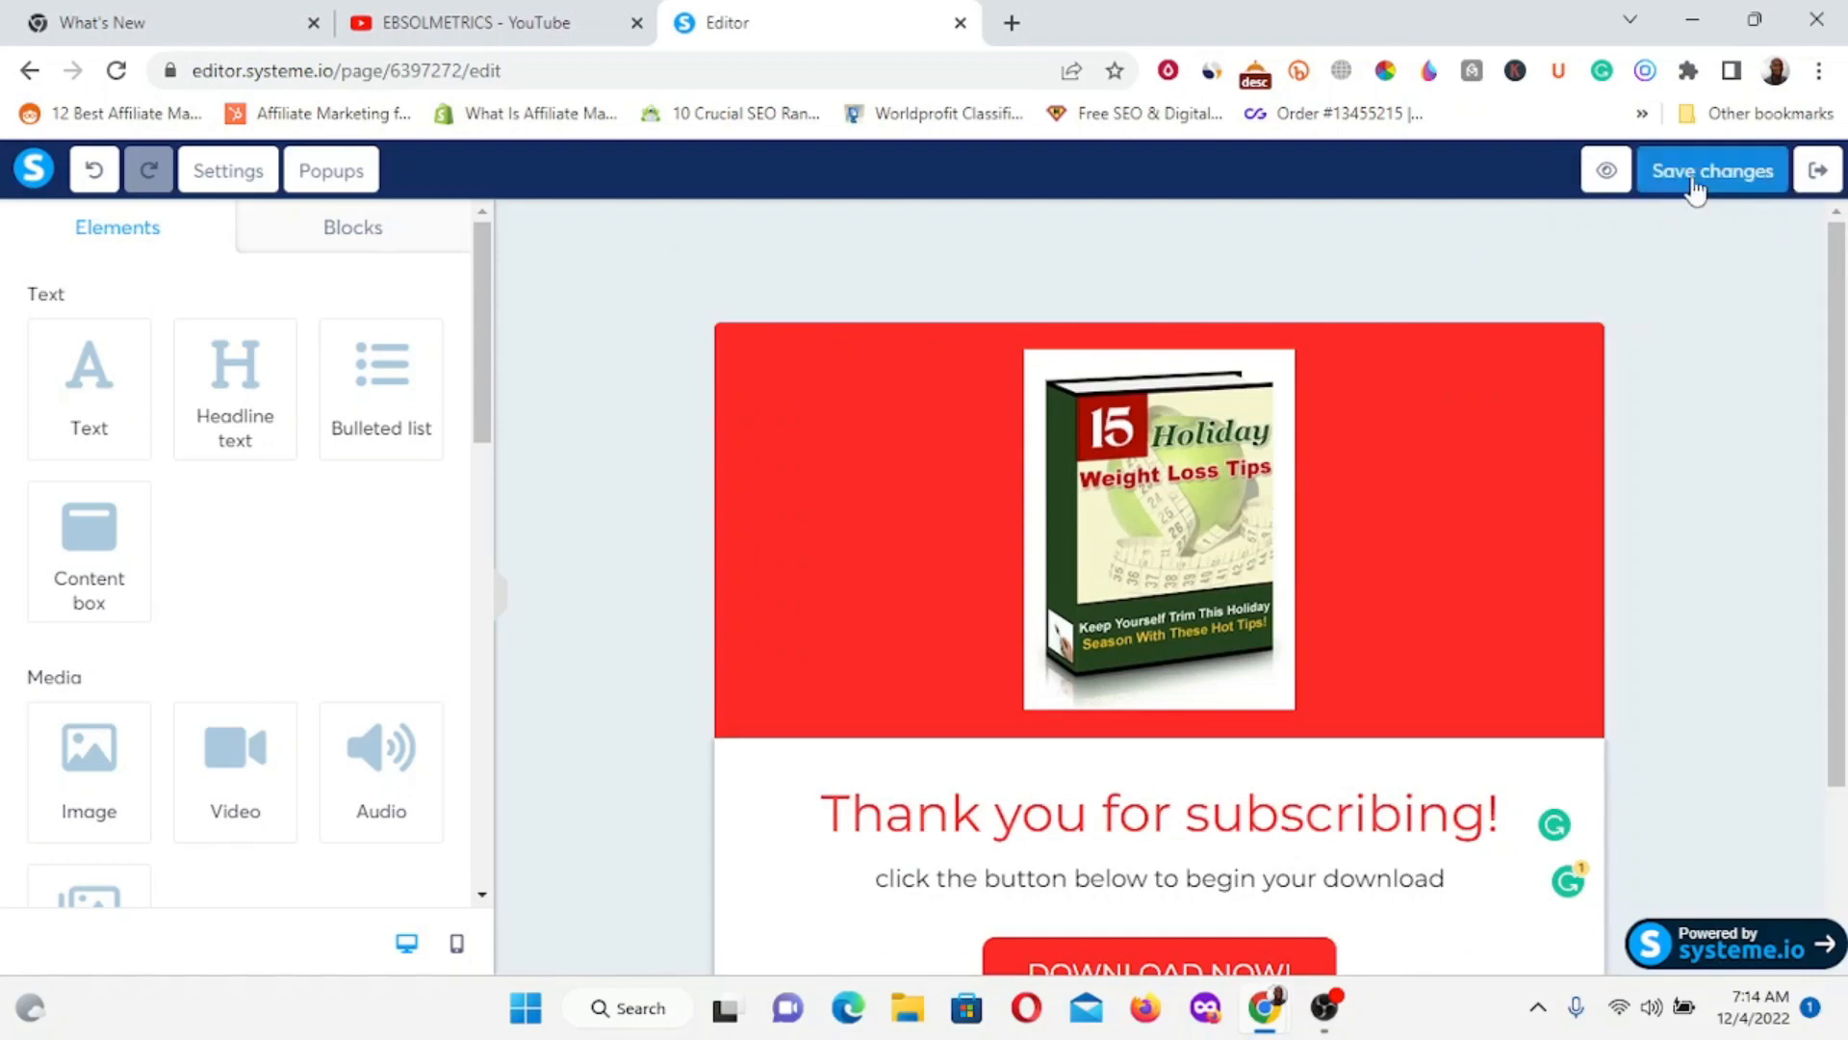
left_click(1822, 188)
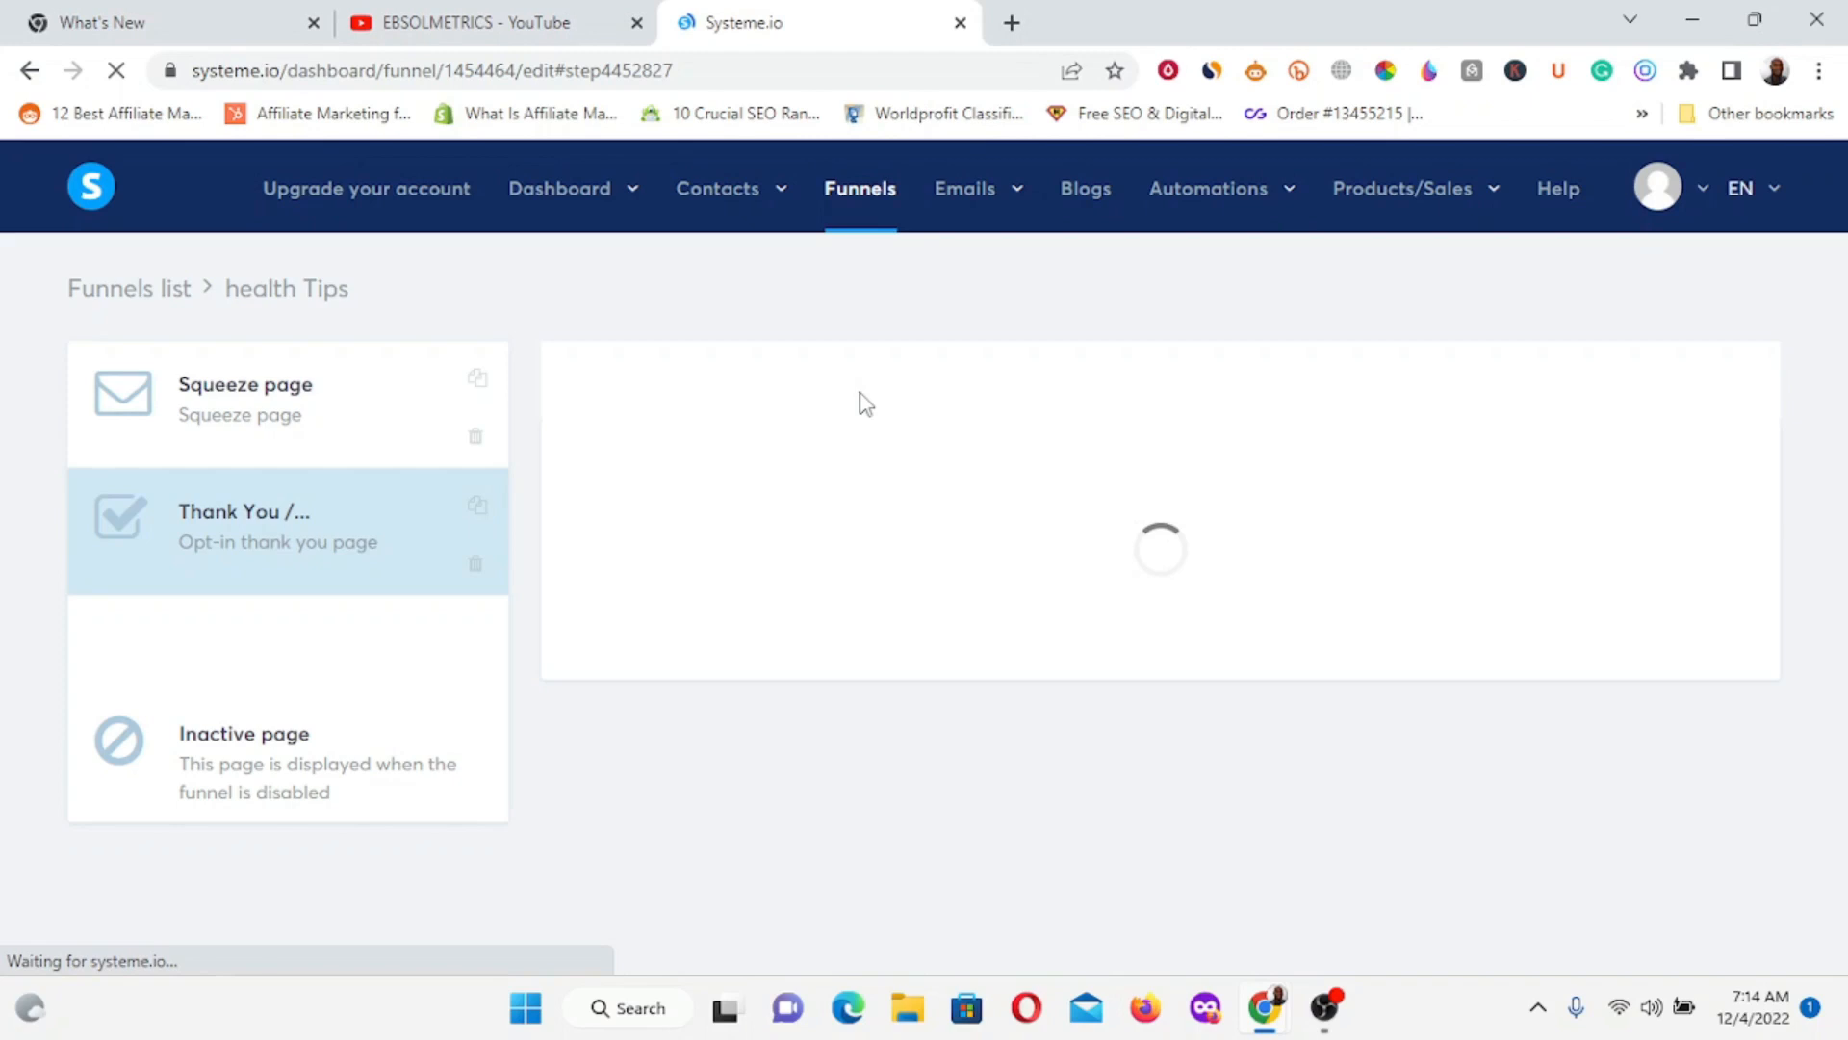
Copy the Squeeze page step's public URL and open a new browser tab.
left_click(289, 404)
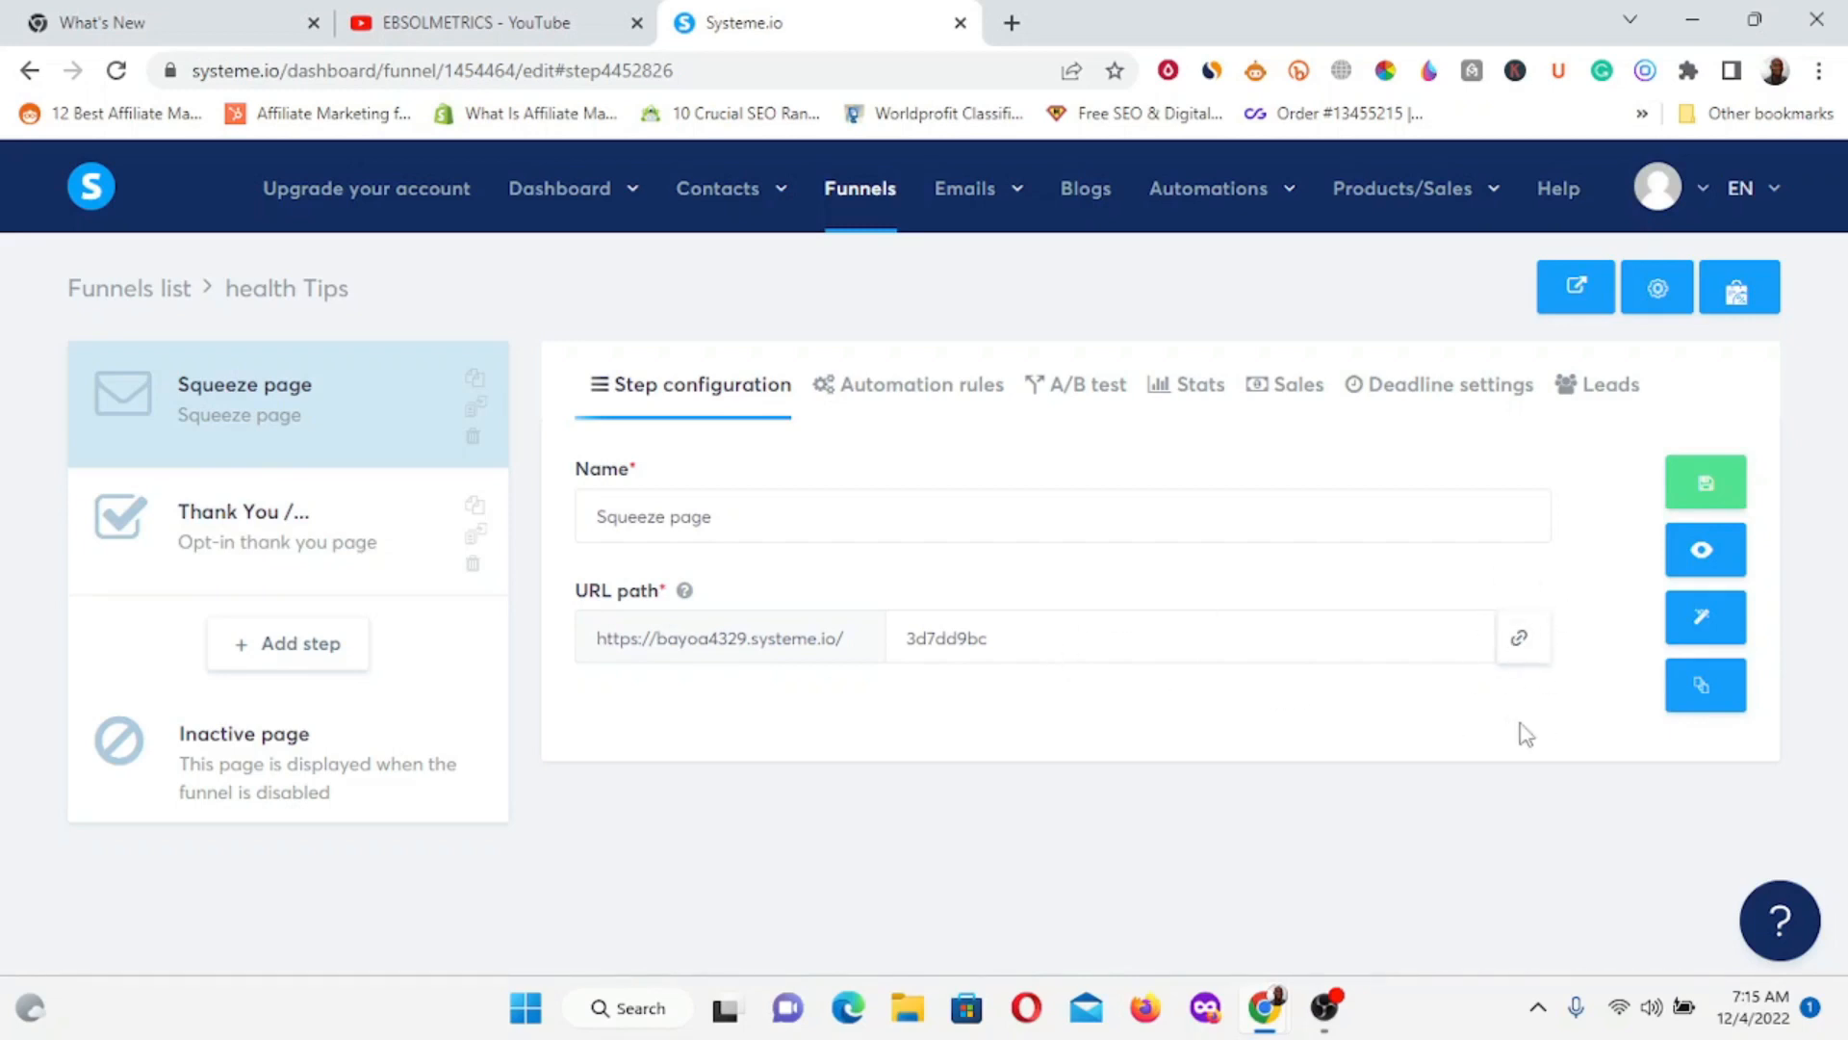
left_click(1520, 647)
left_click(1011, 22)
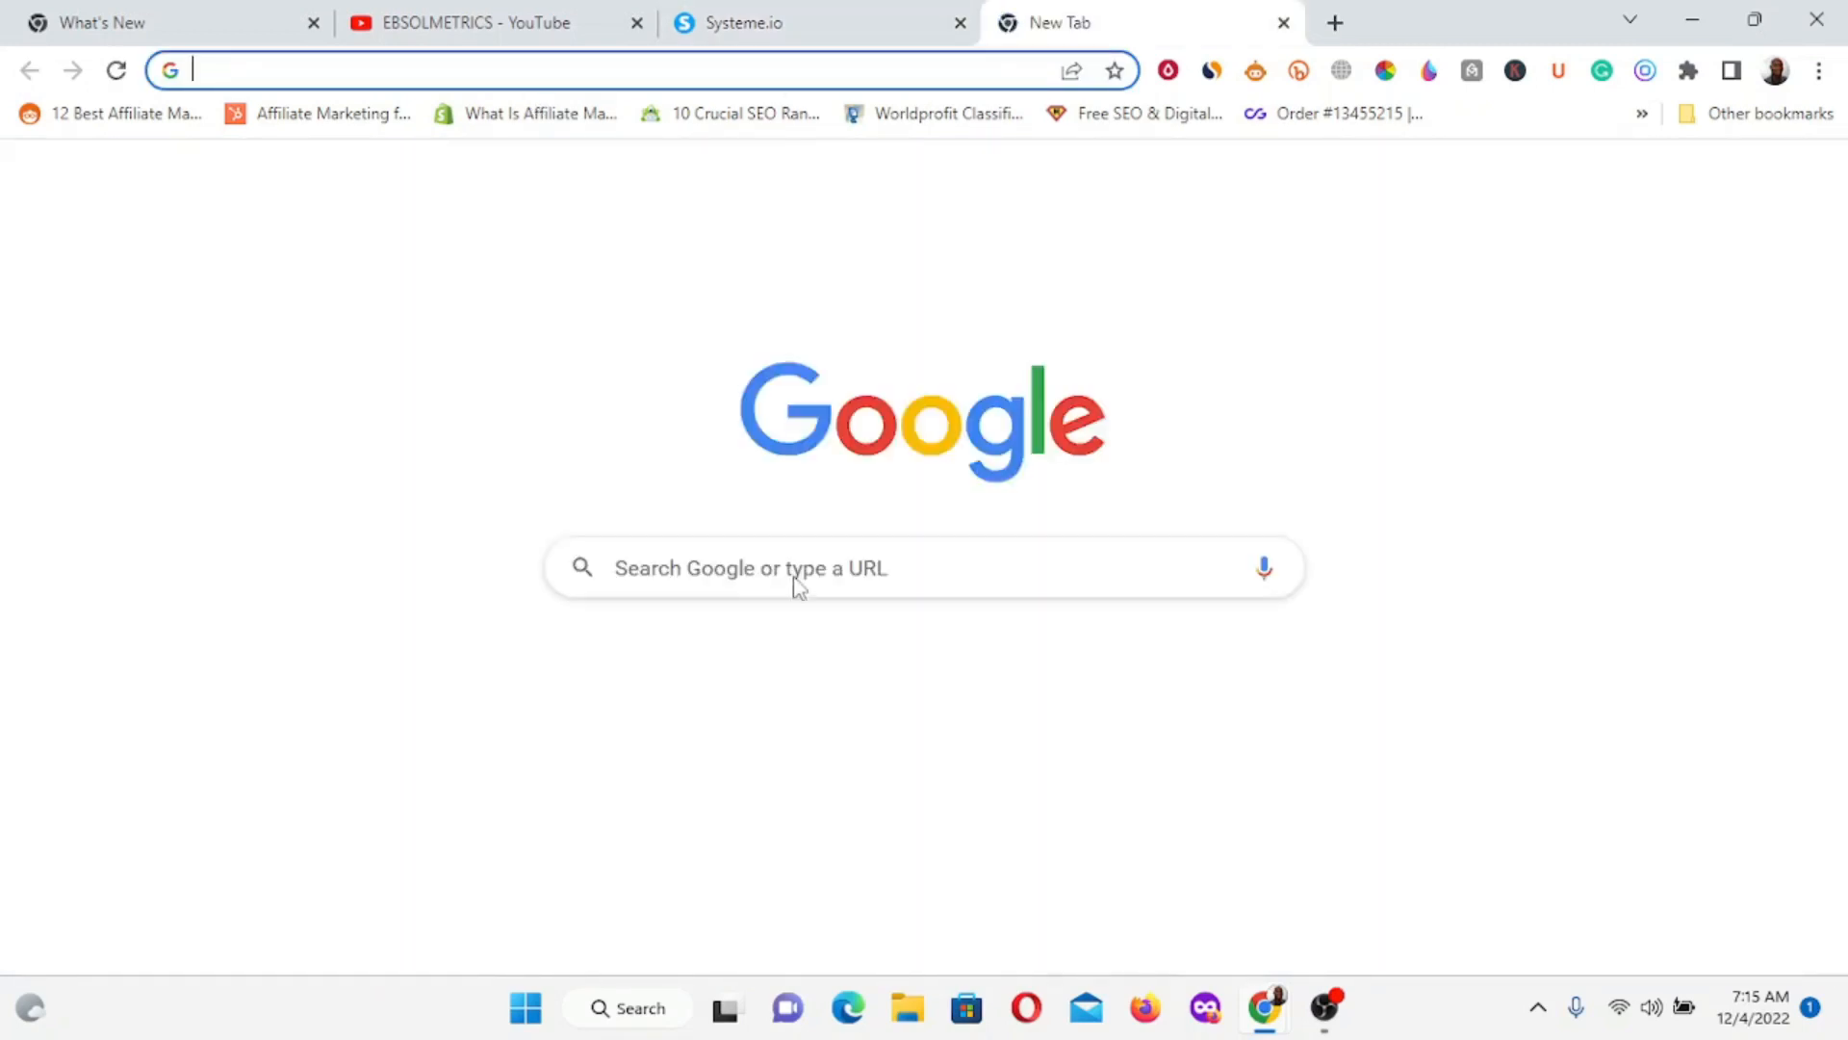
Paste the copied squeeze page URL into the new tab and load it.
left_click(804, 567)
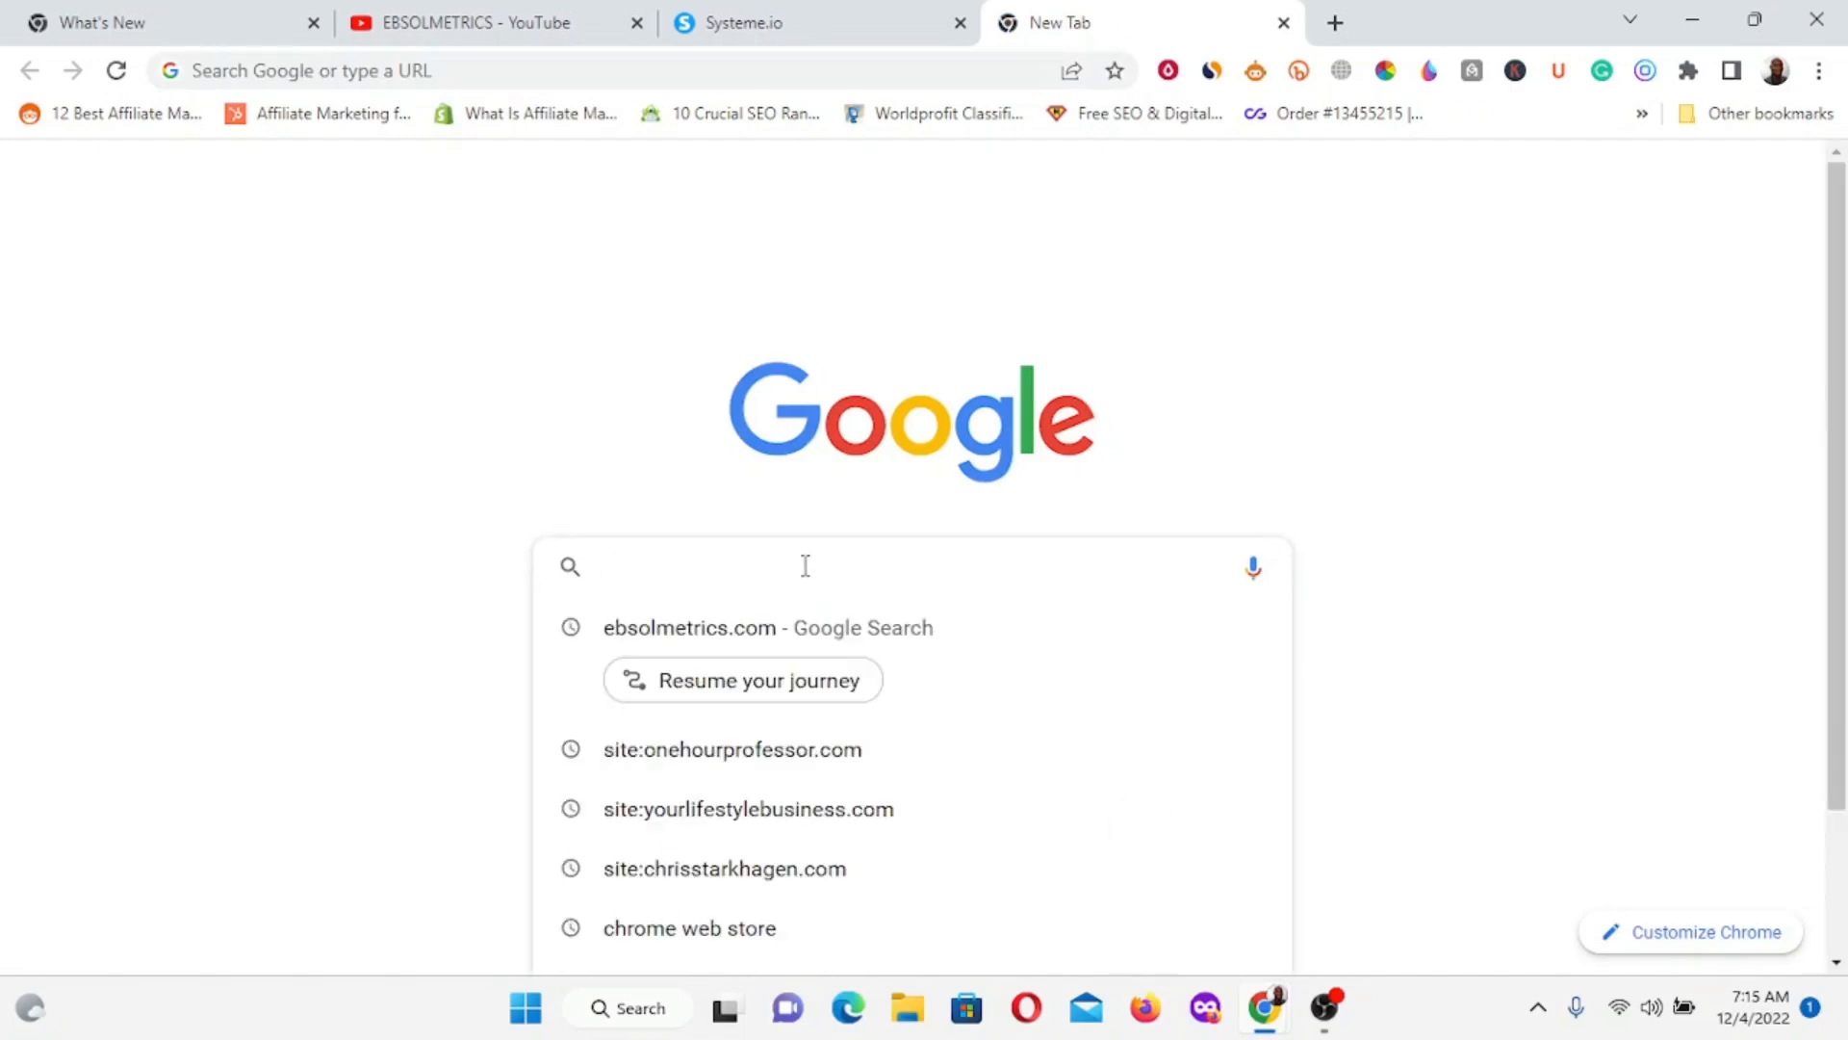
key("ctrl+v")
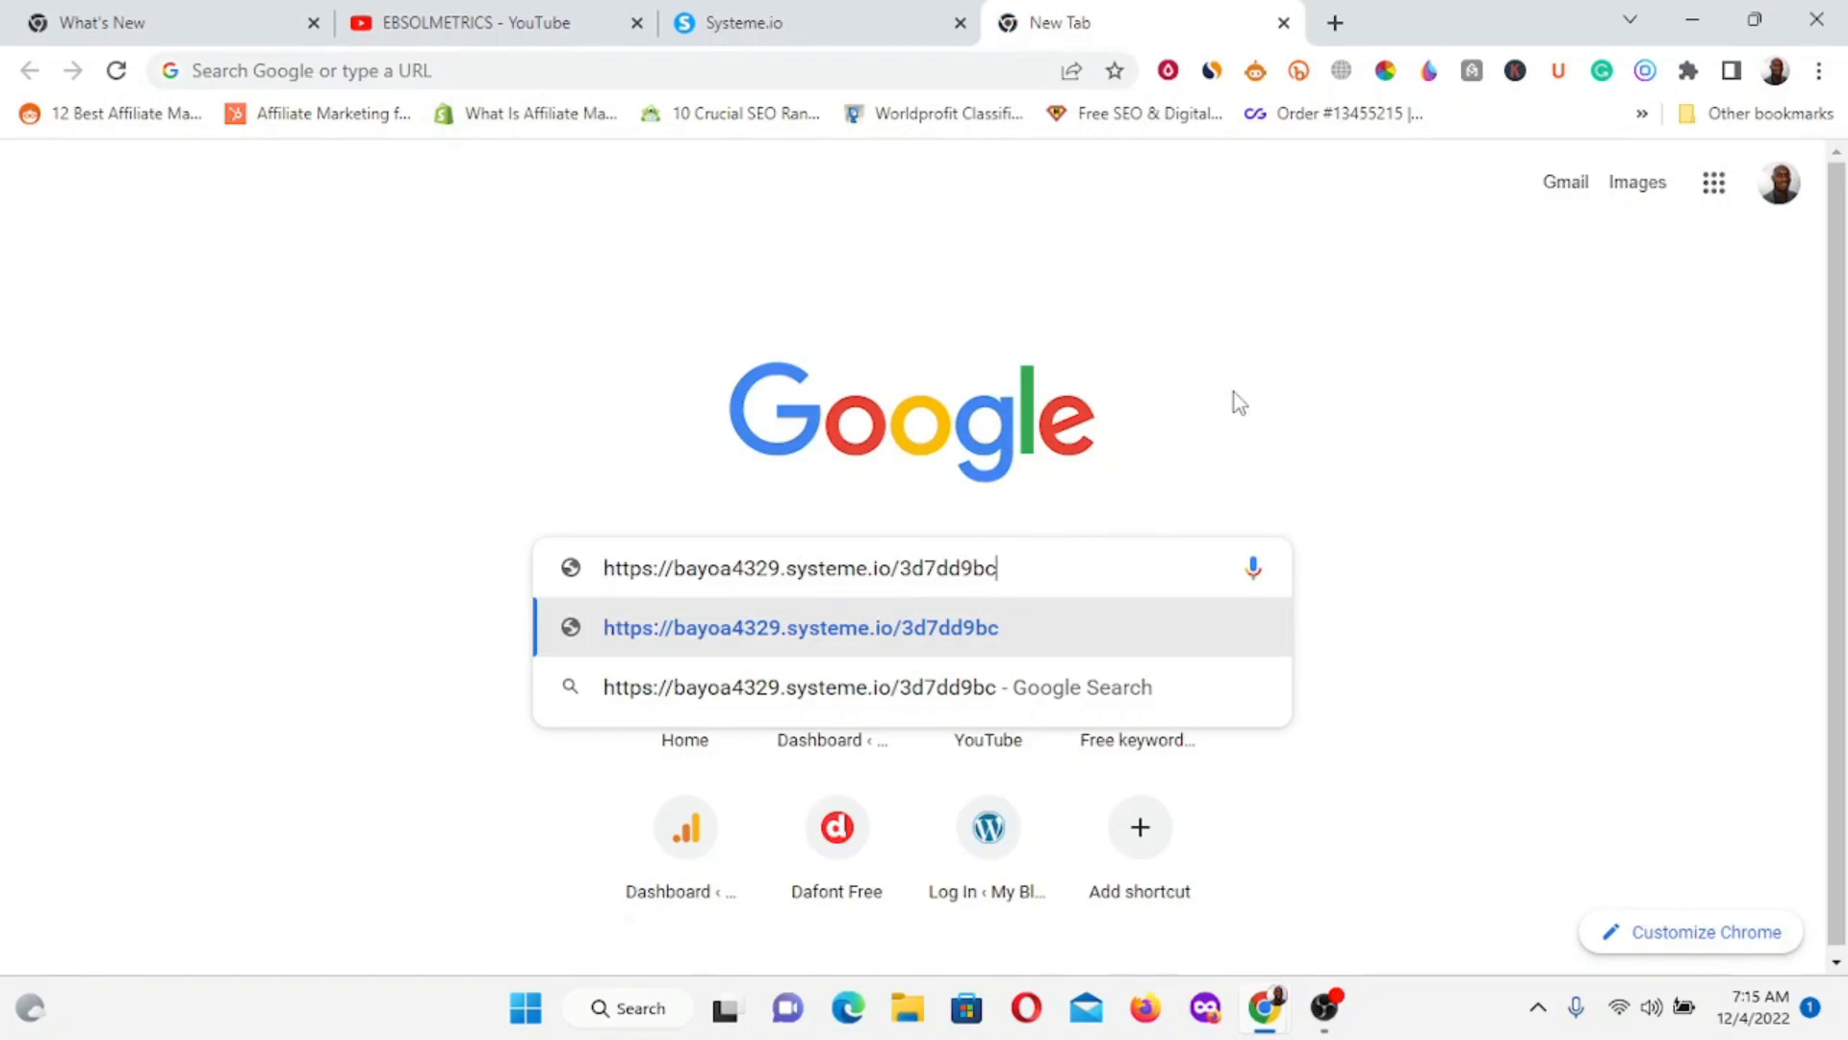
key("Return")
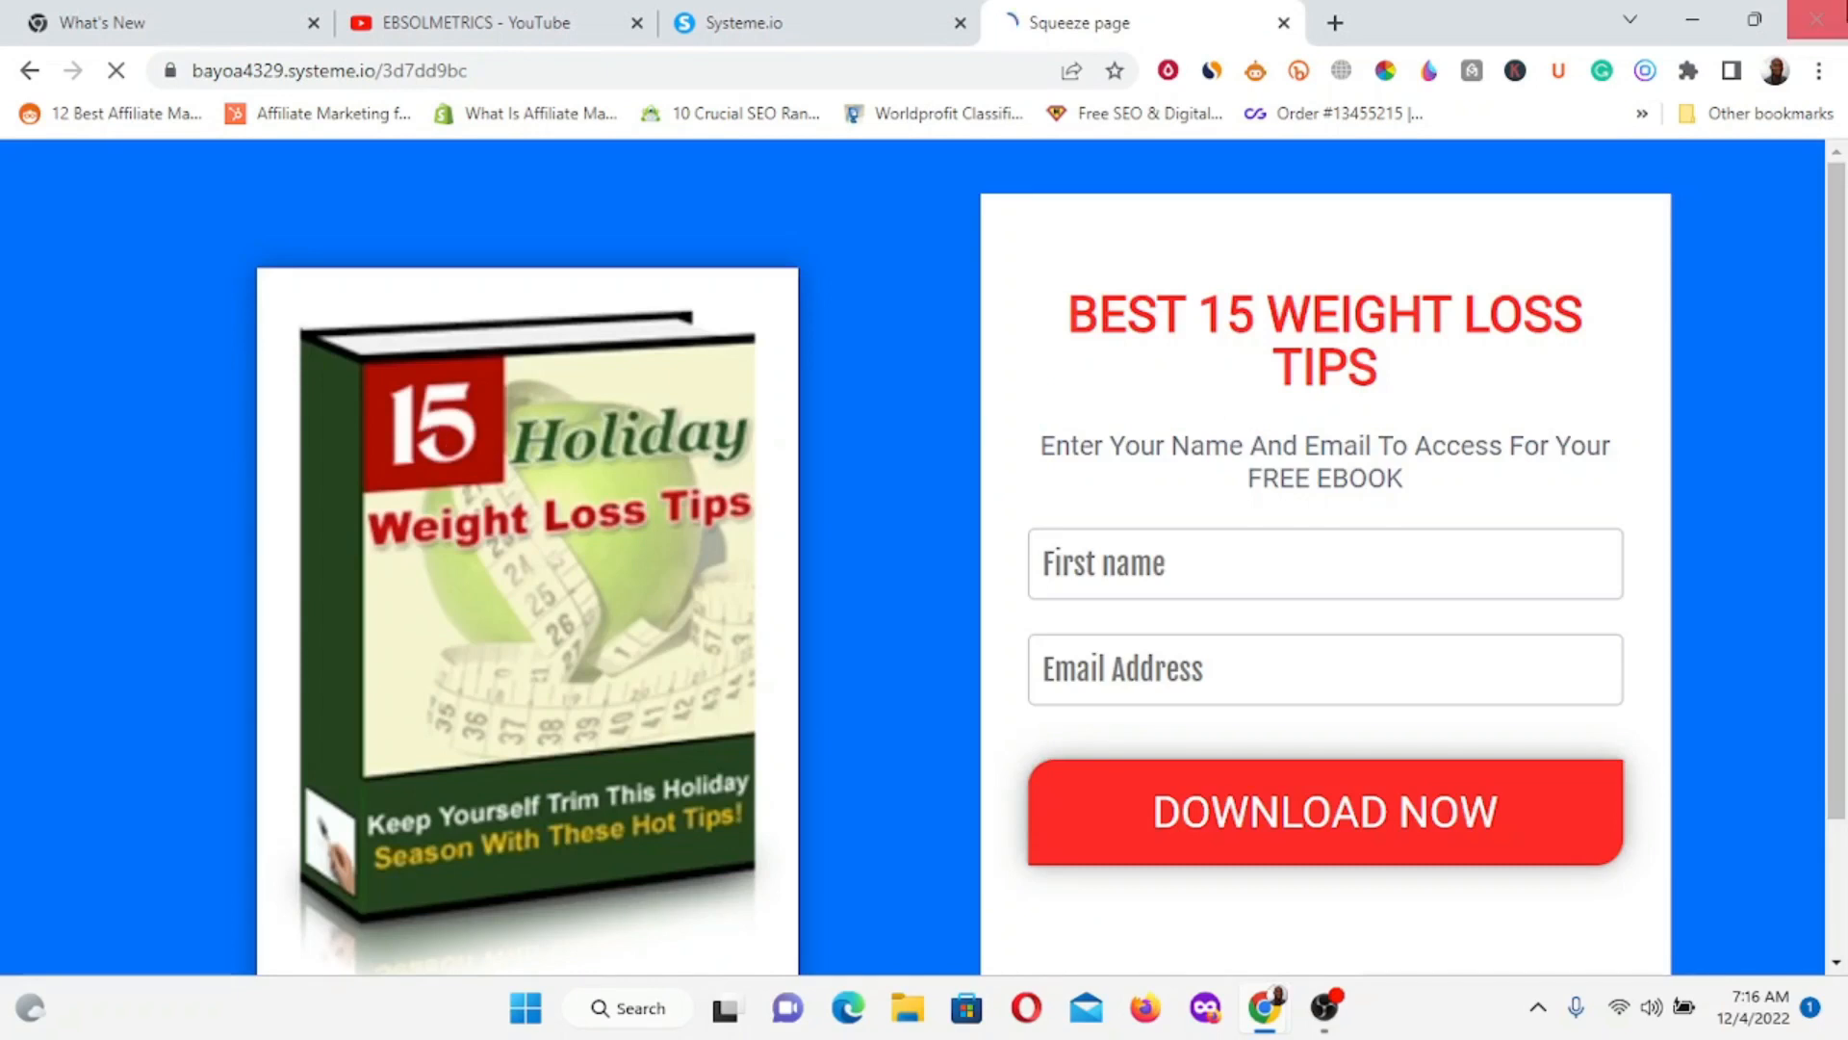
left_click(385, 73)
left_click(446, 199)
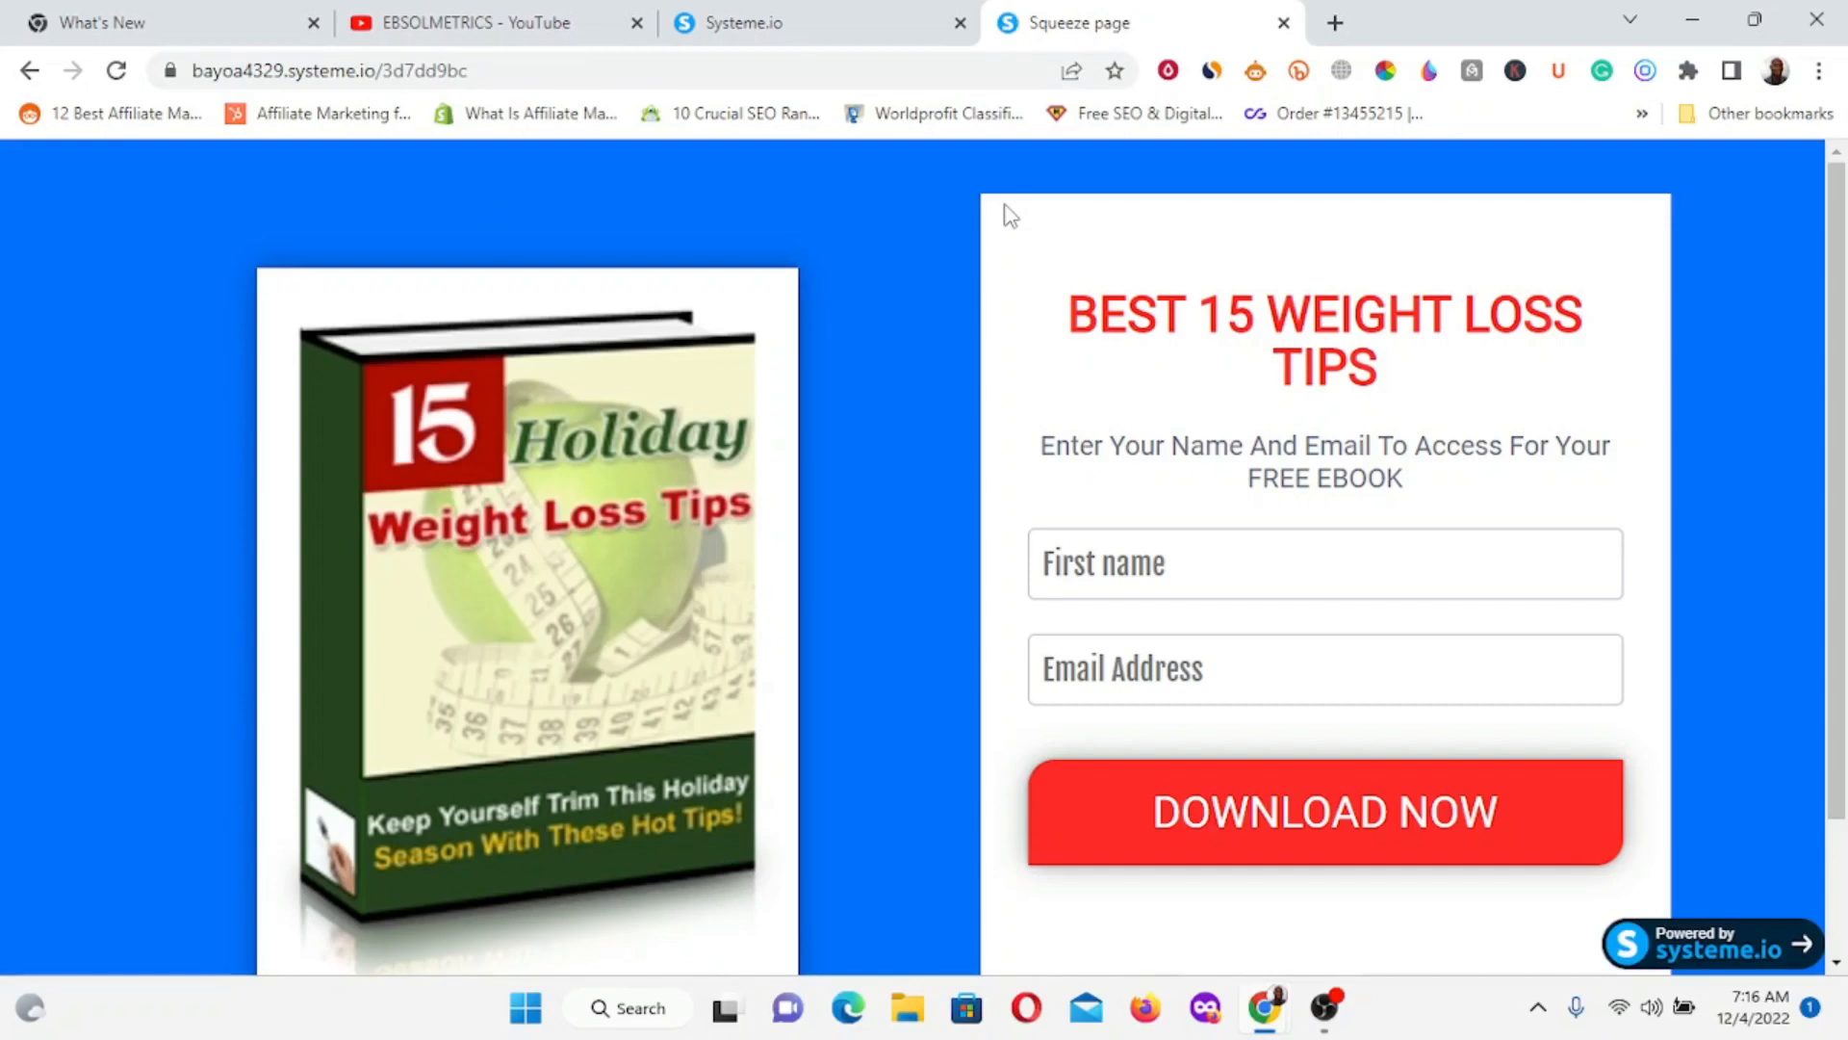
scroll(886, 501, "down", 1)
scroll(879, 460, "up", 1)
scroll(164, 493, "down", 1)
scroll(165, 501, "up", 1)
scroll(905, 457, "down", 2)
scroll(897, 464, "up", 2)
scroll(828, 505, "down", 1)
scroll(865, 454, "up", 1)
scroll(199, 701, "down", 2)
scroll(899, 352, "up", 2)
scroll(927, 571, "down", 2)
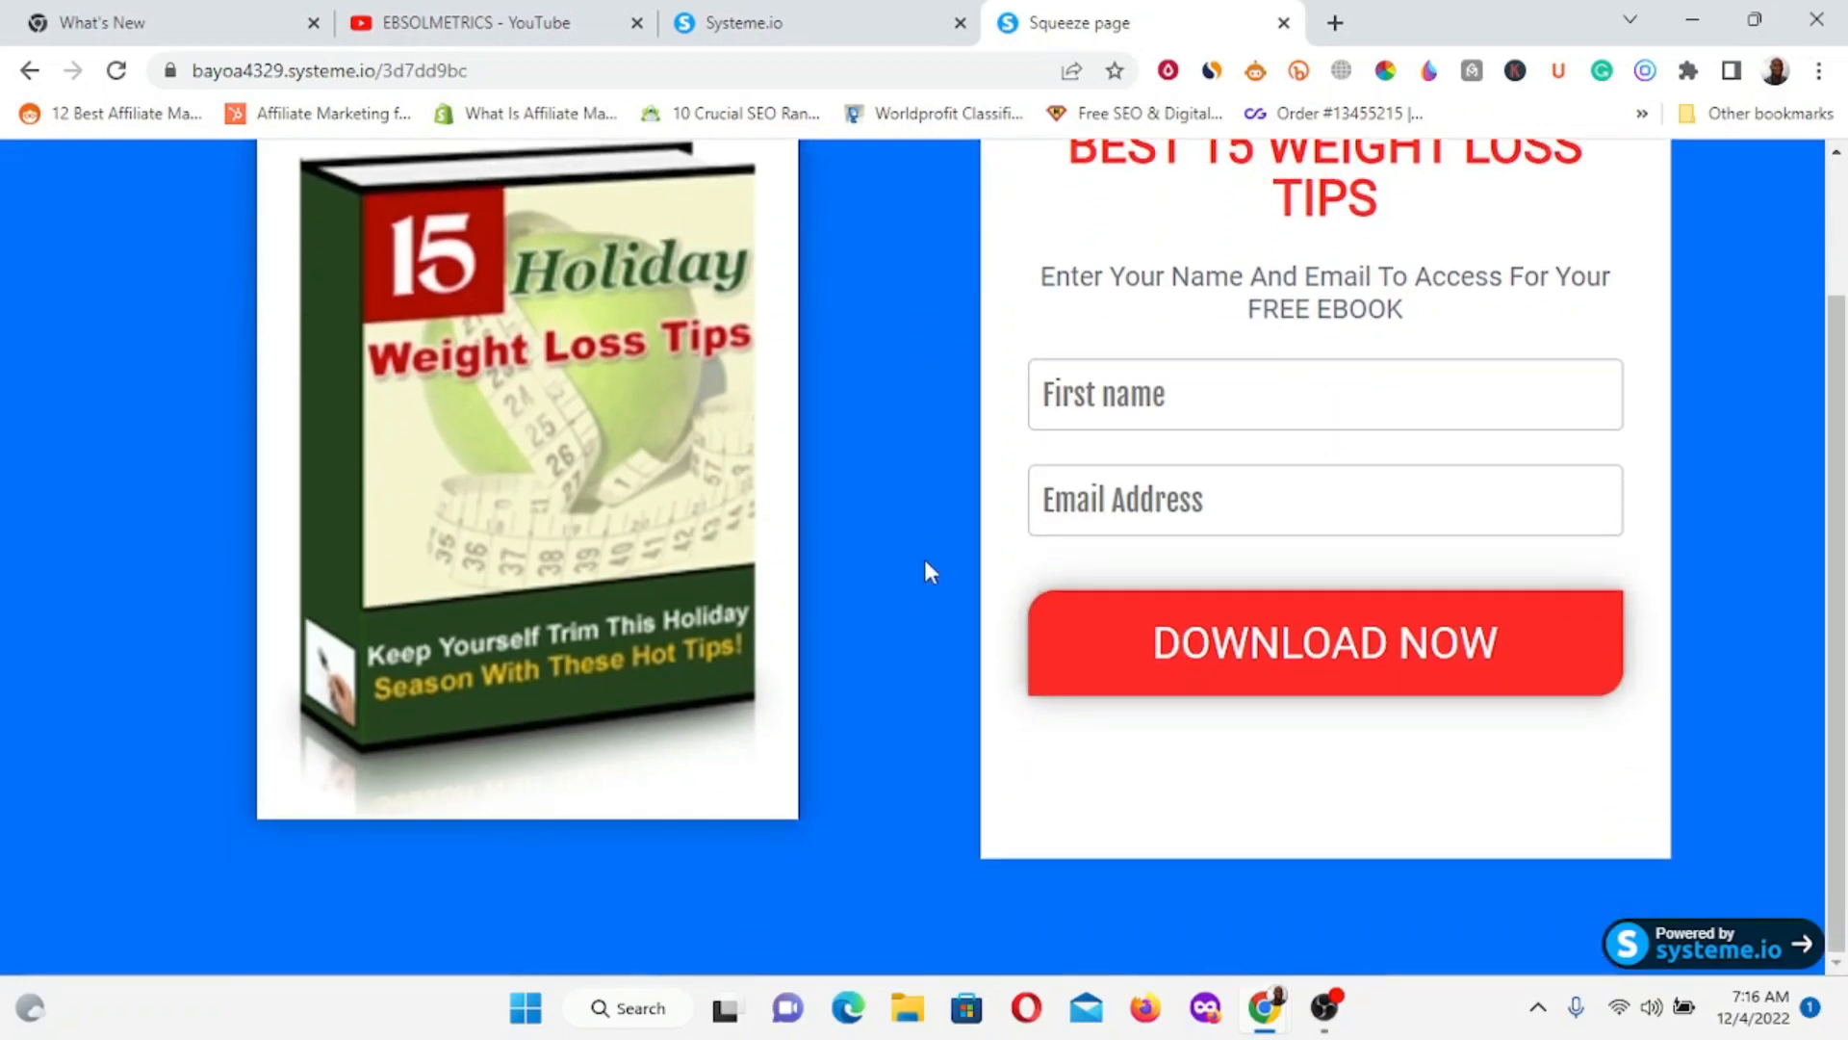
scroll(924, 570, "up", 2)
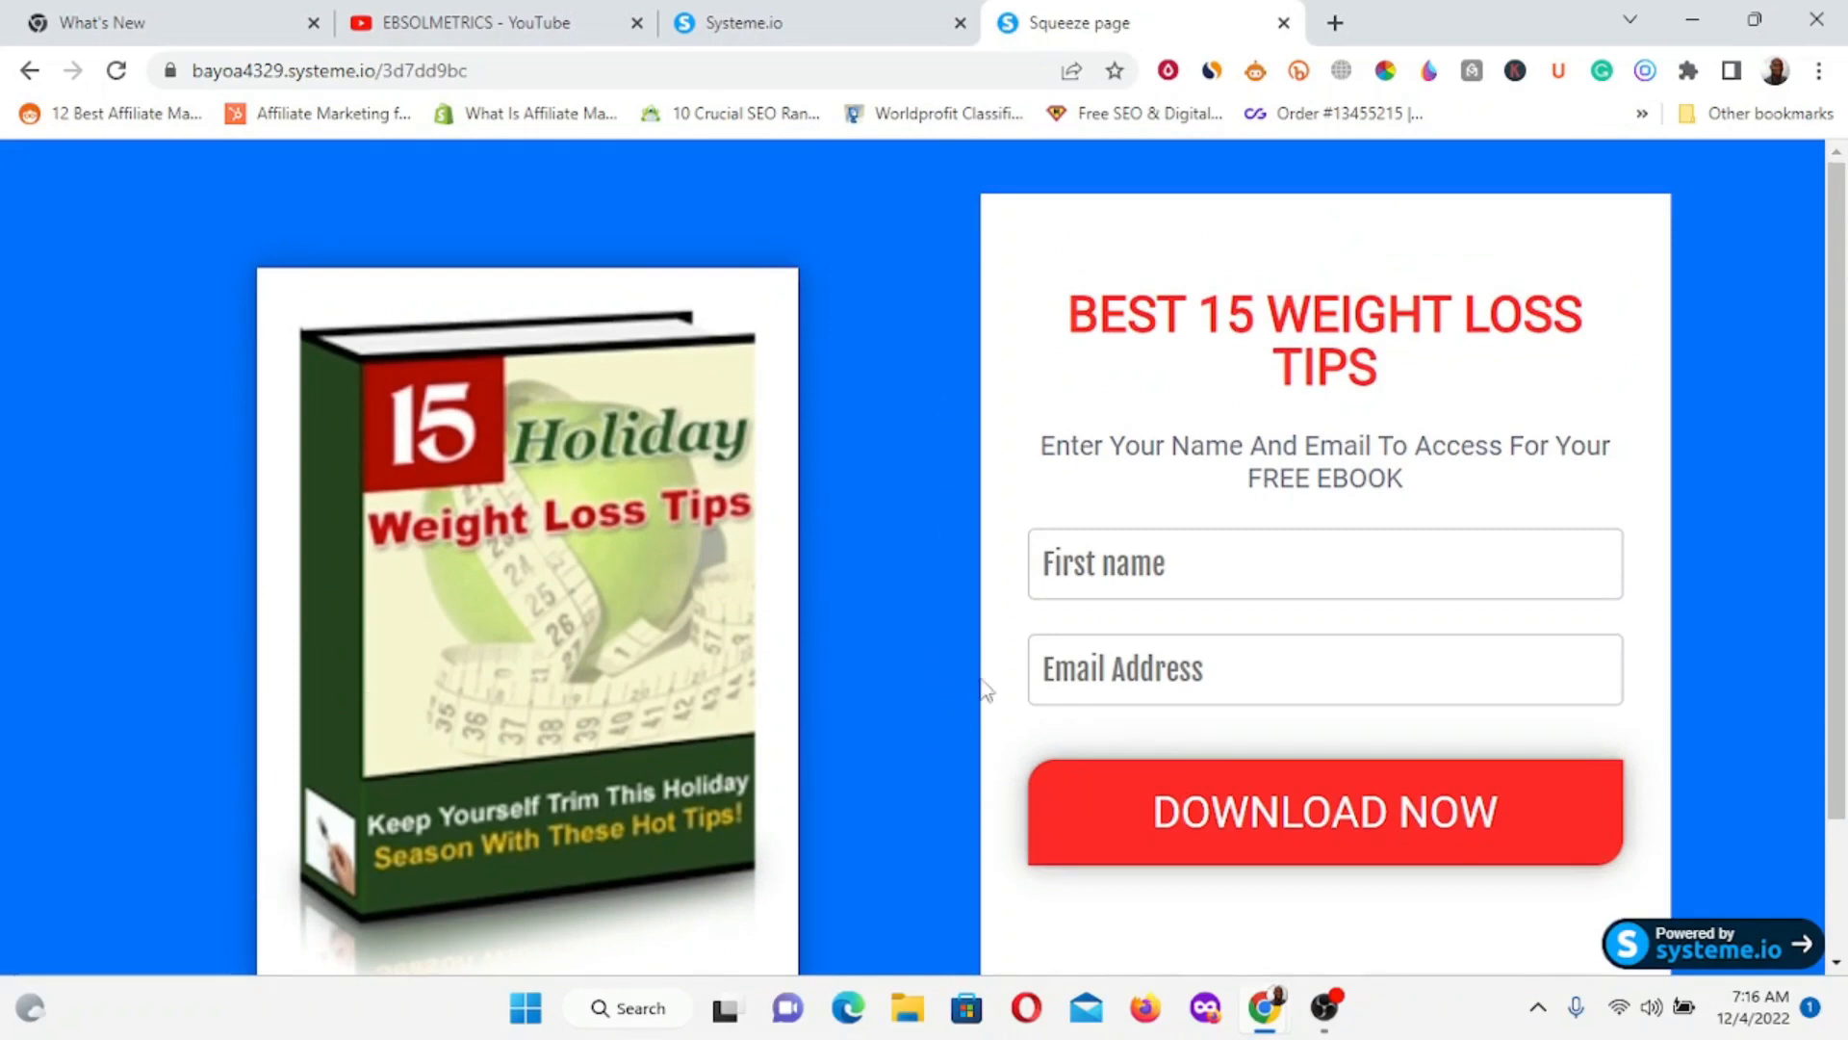
scroll(957, 602, "down", 2)
Enter a sample first name and an email address in the opt-in form and submit it.
left_click(1169, 417)
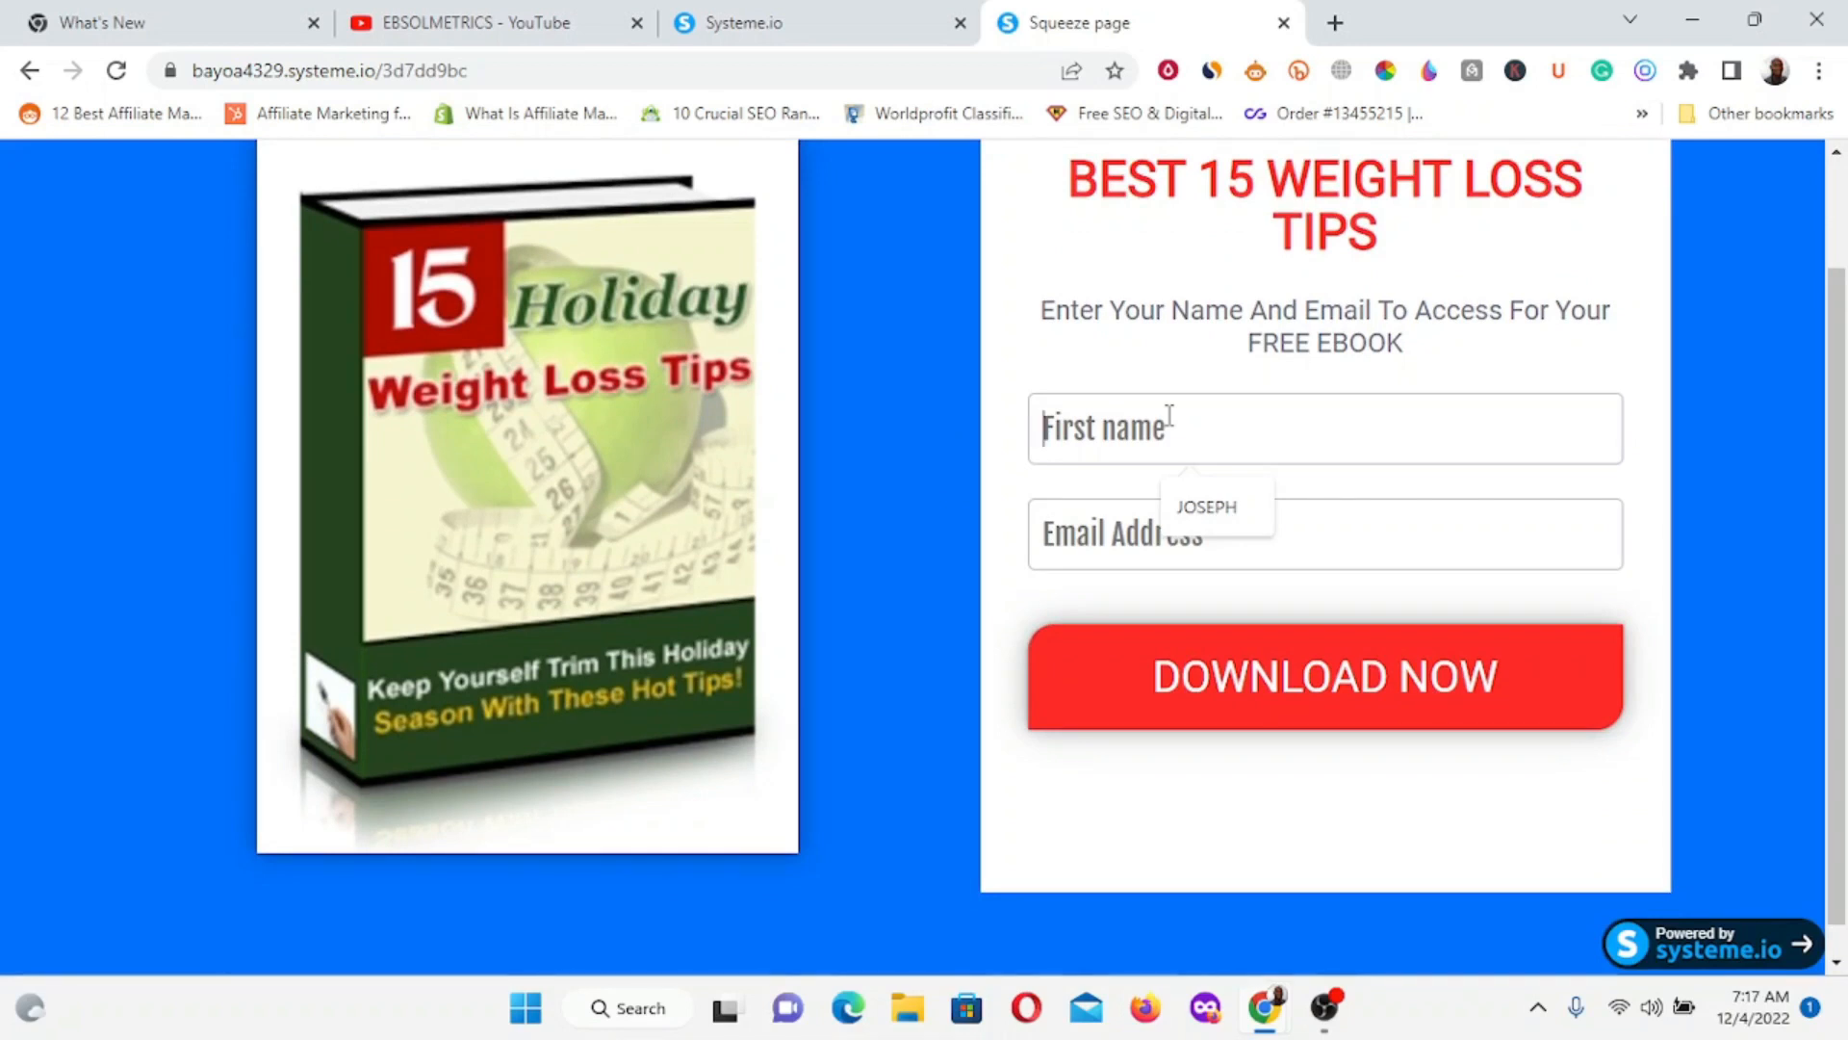
type("JO")
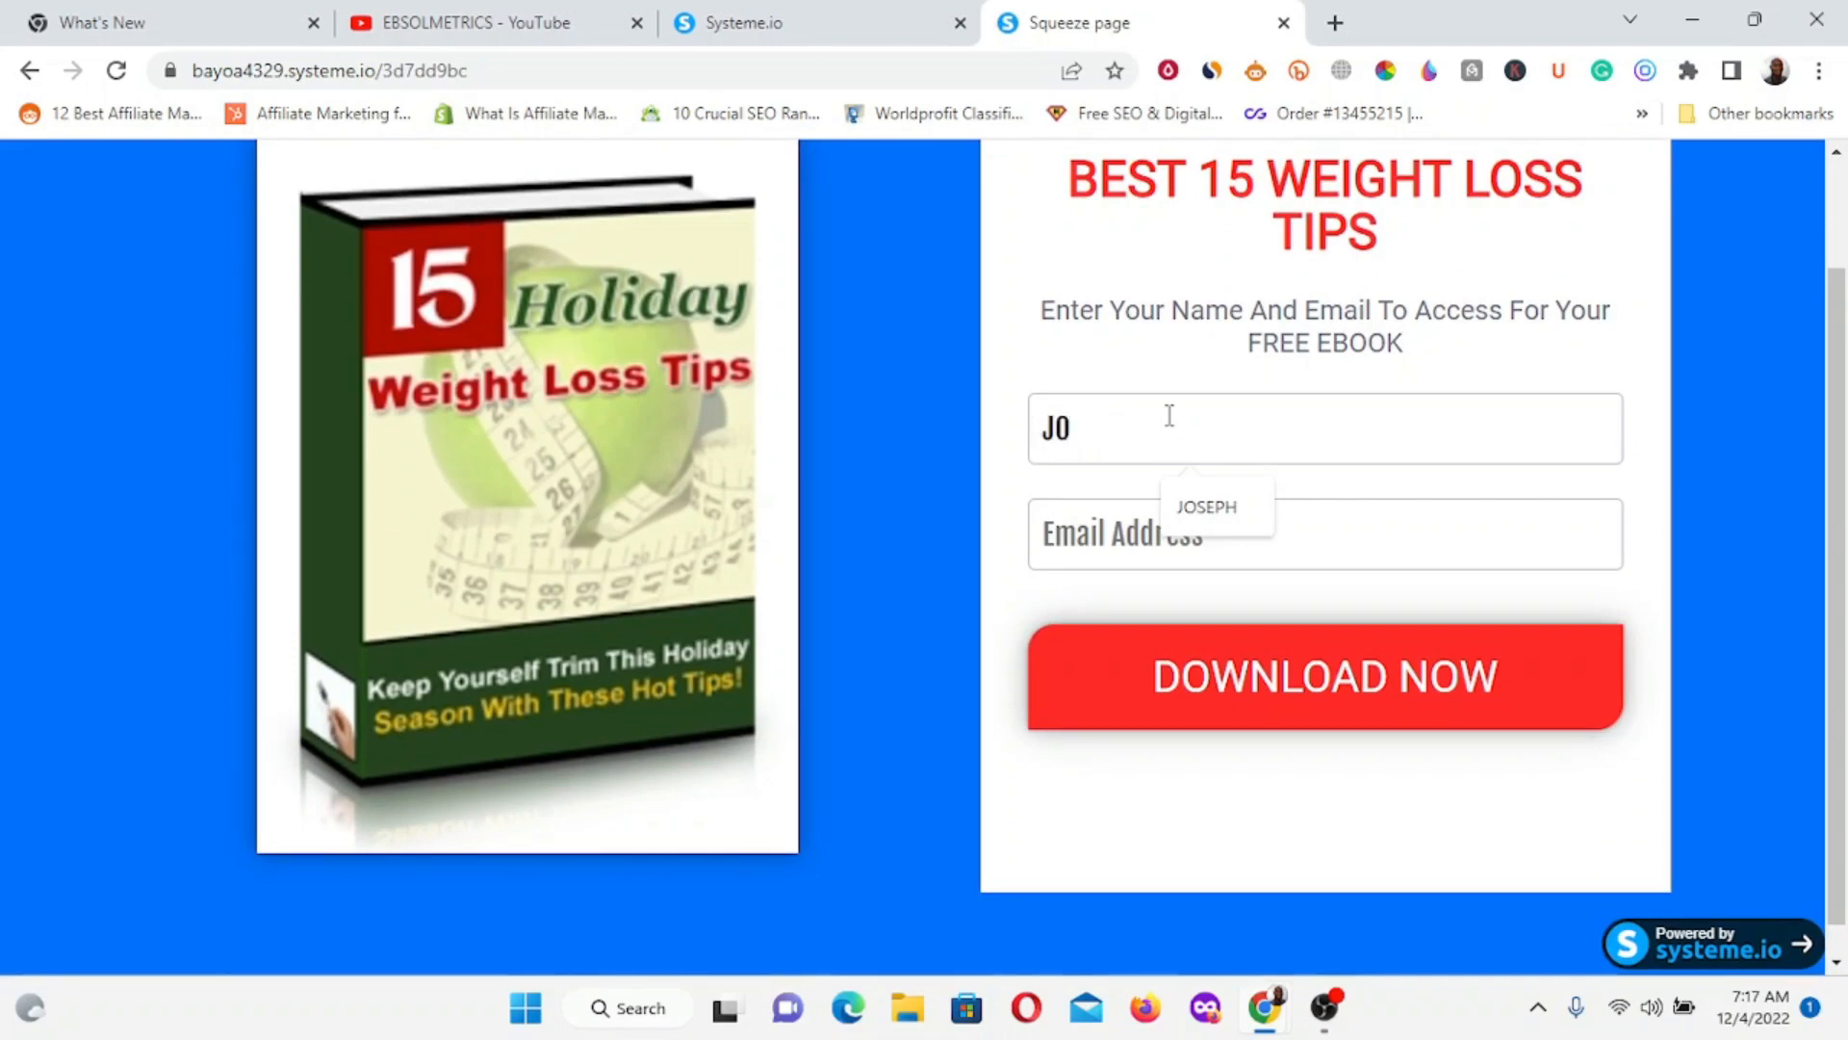
type("HN ")
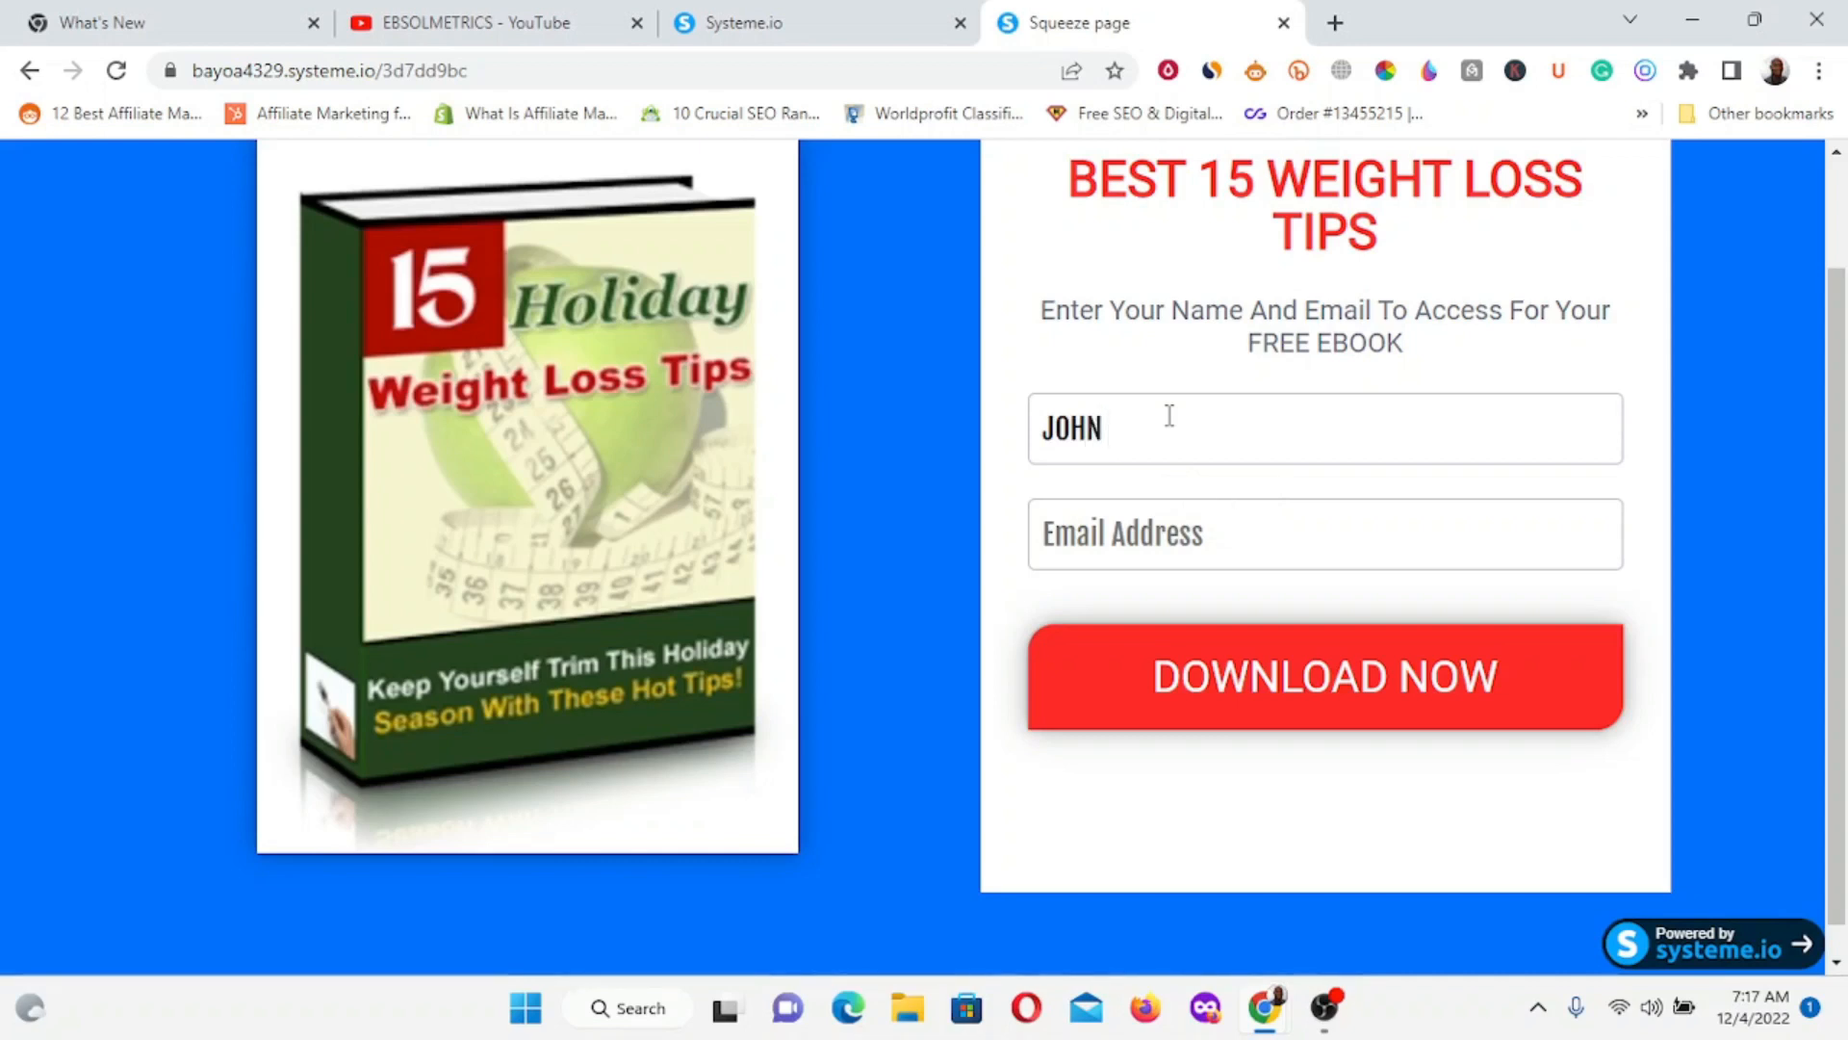
type("DOE")
left_click(1094, 539)
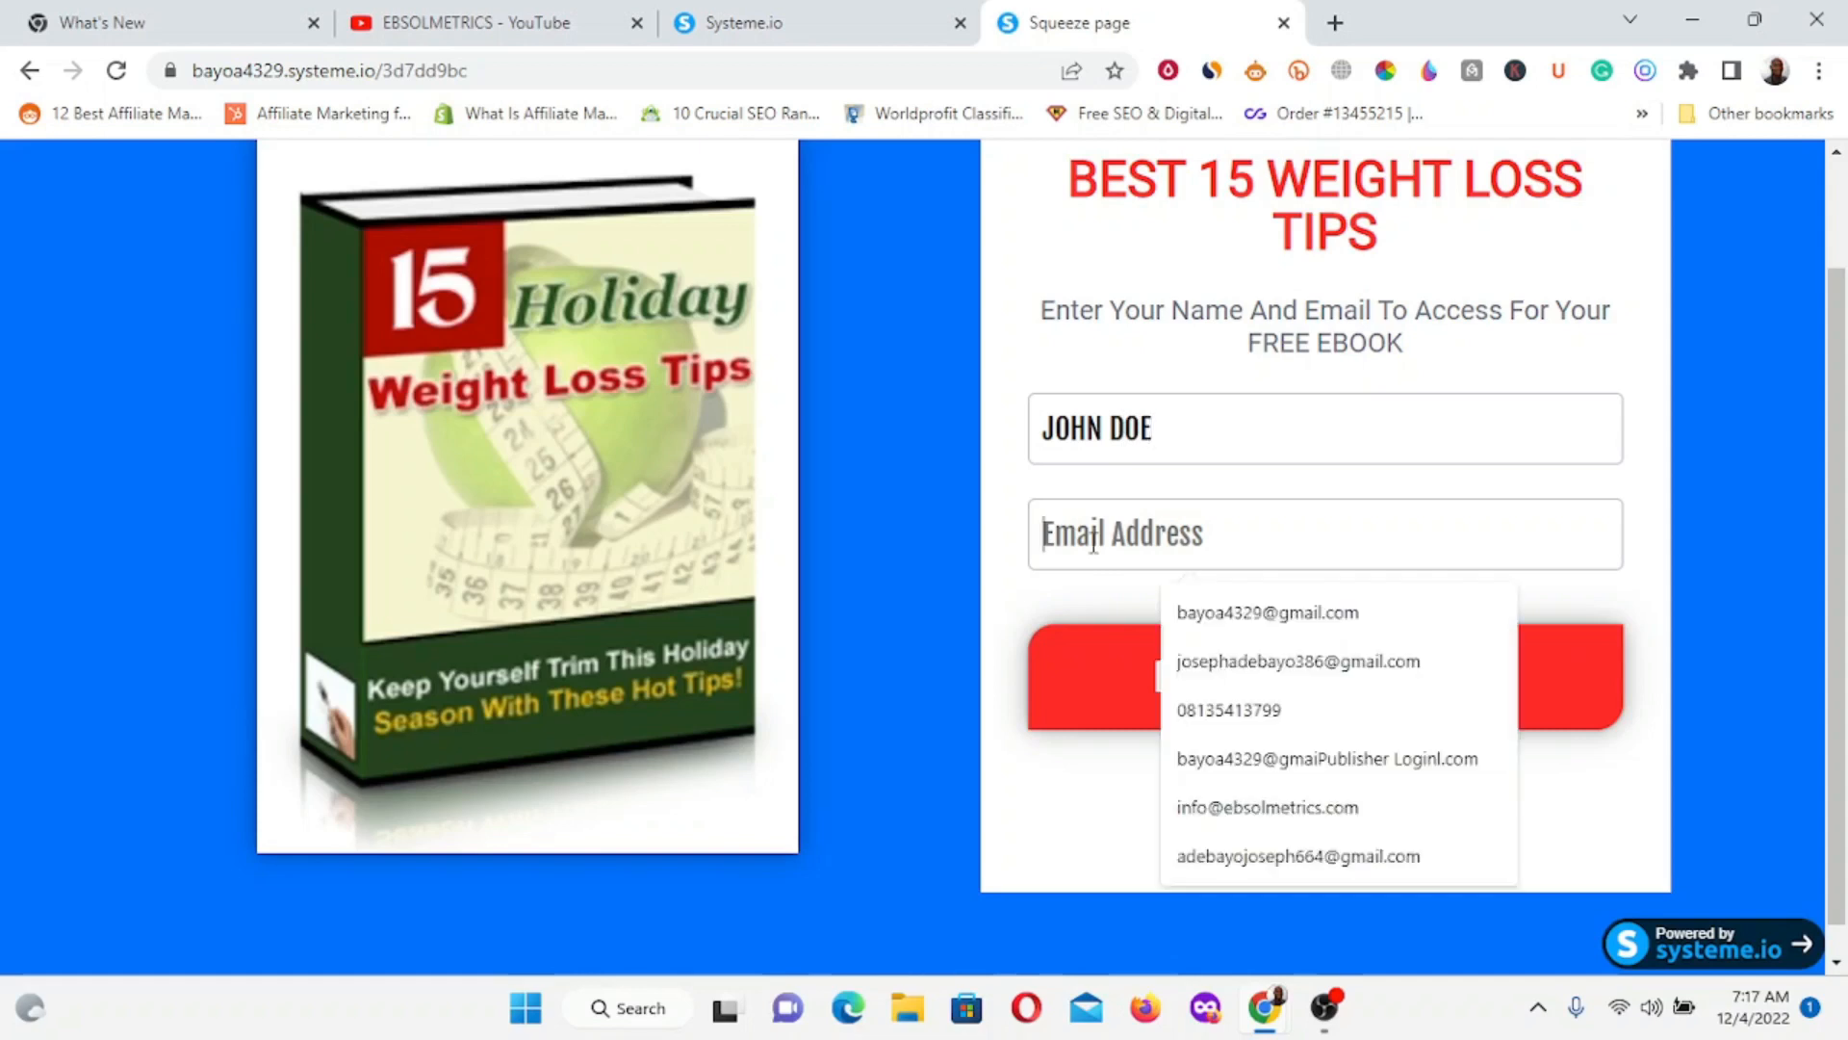
type("TECH")
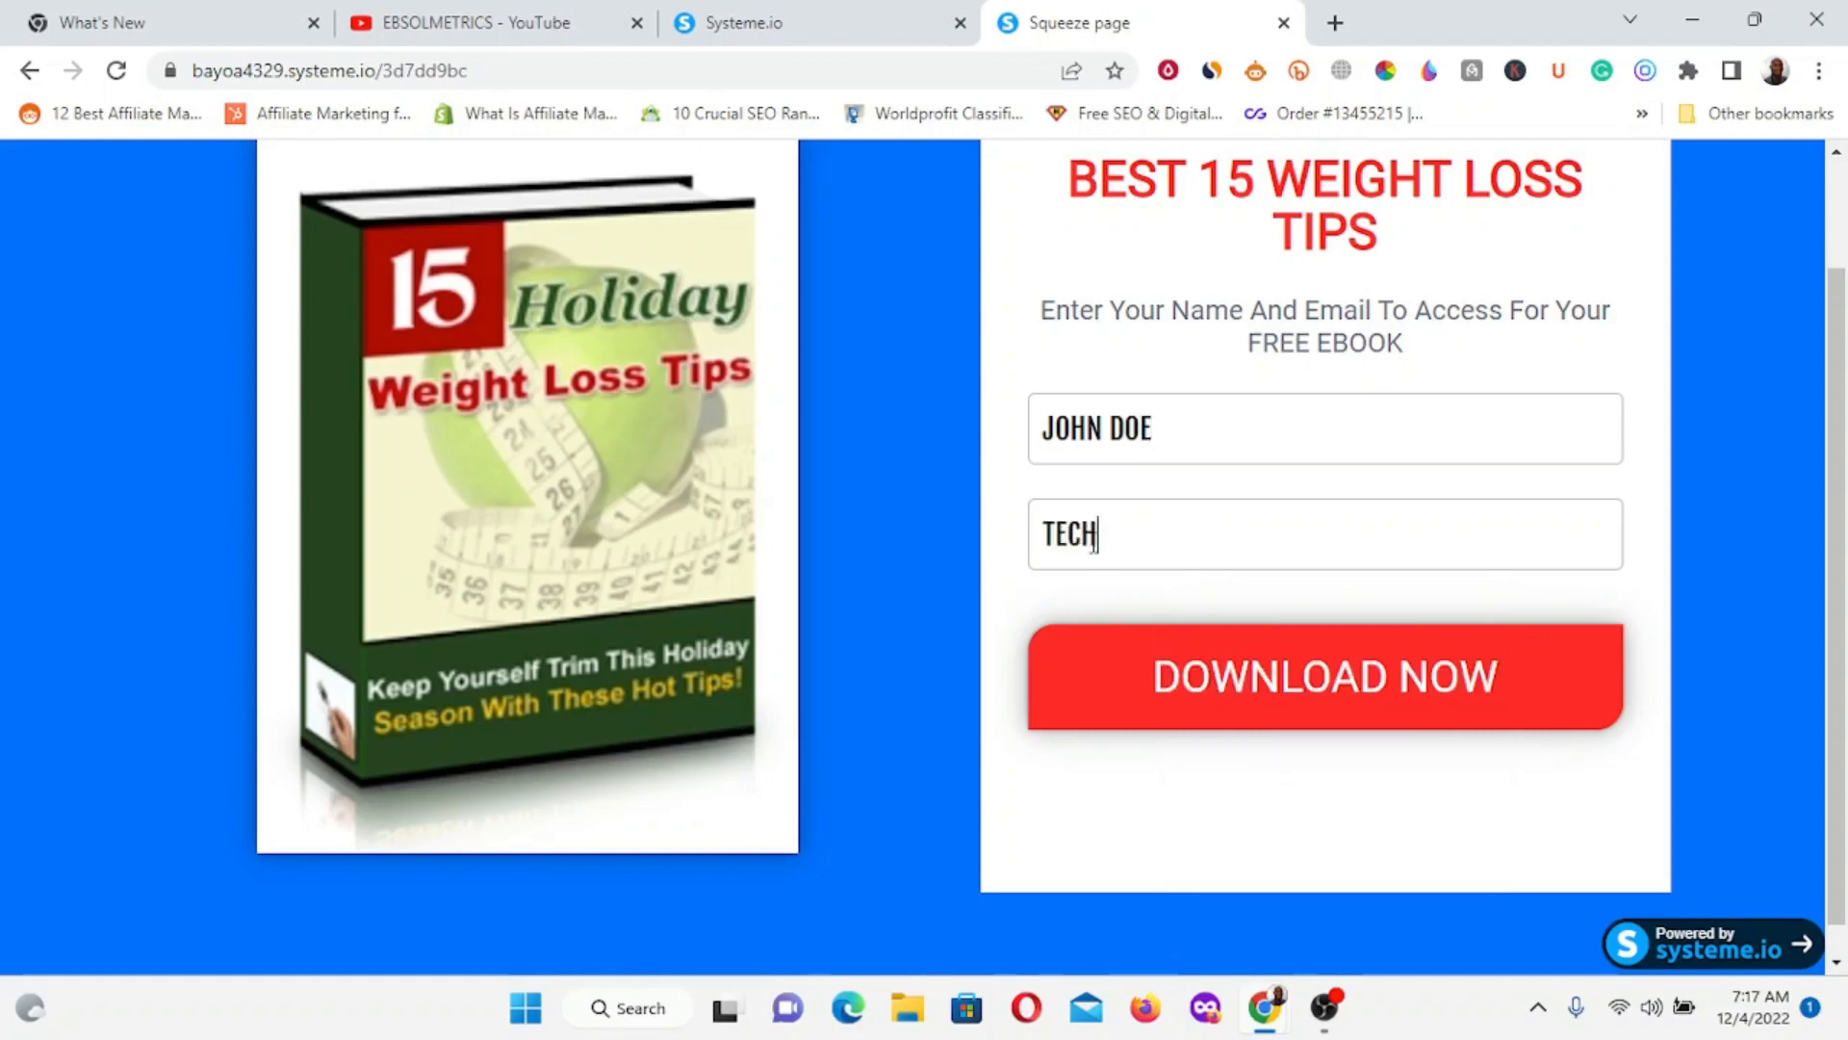
key("Caps_Lock")
key("BackSpace")
key("BackSpace")
key("BackSpace")
key("BackSpace")
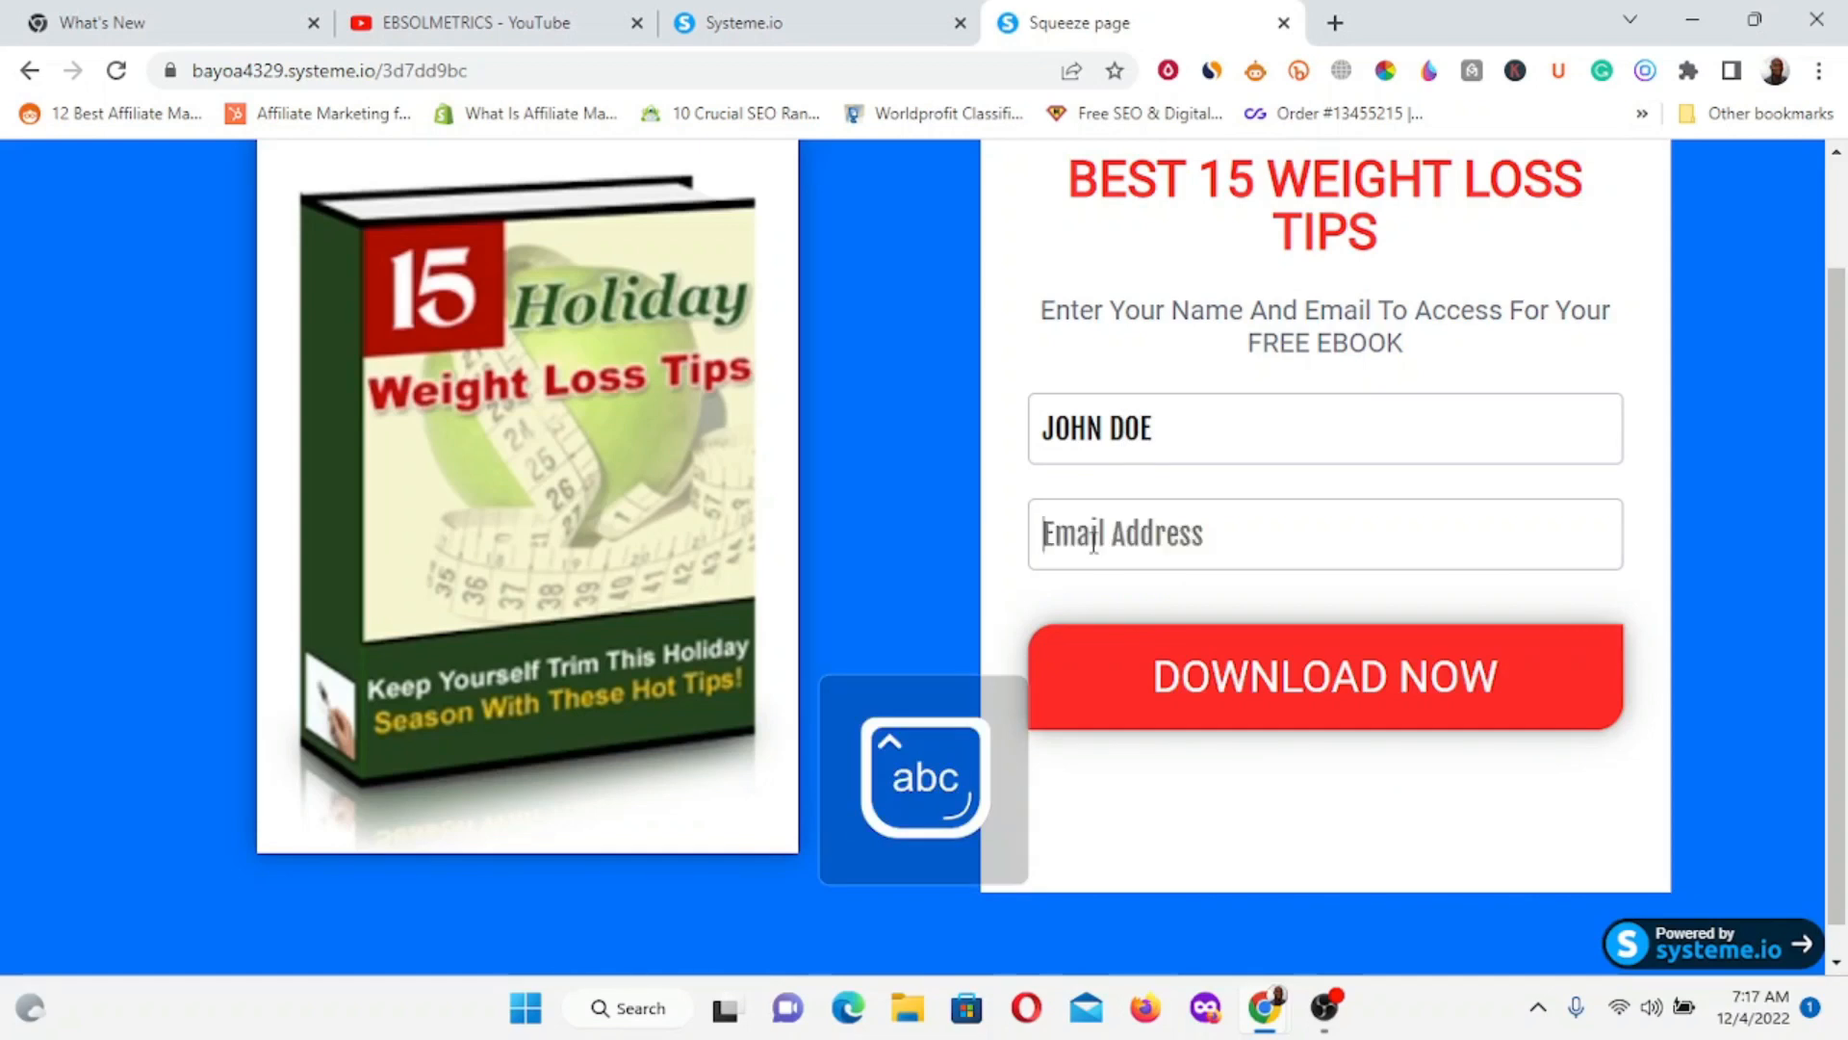
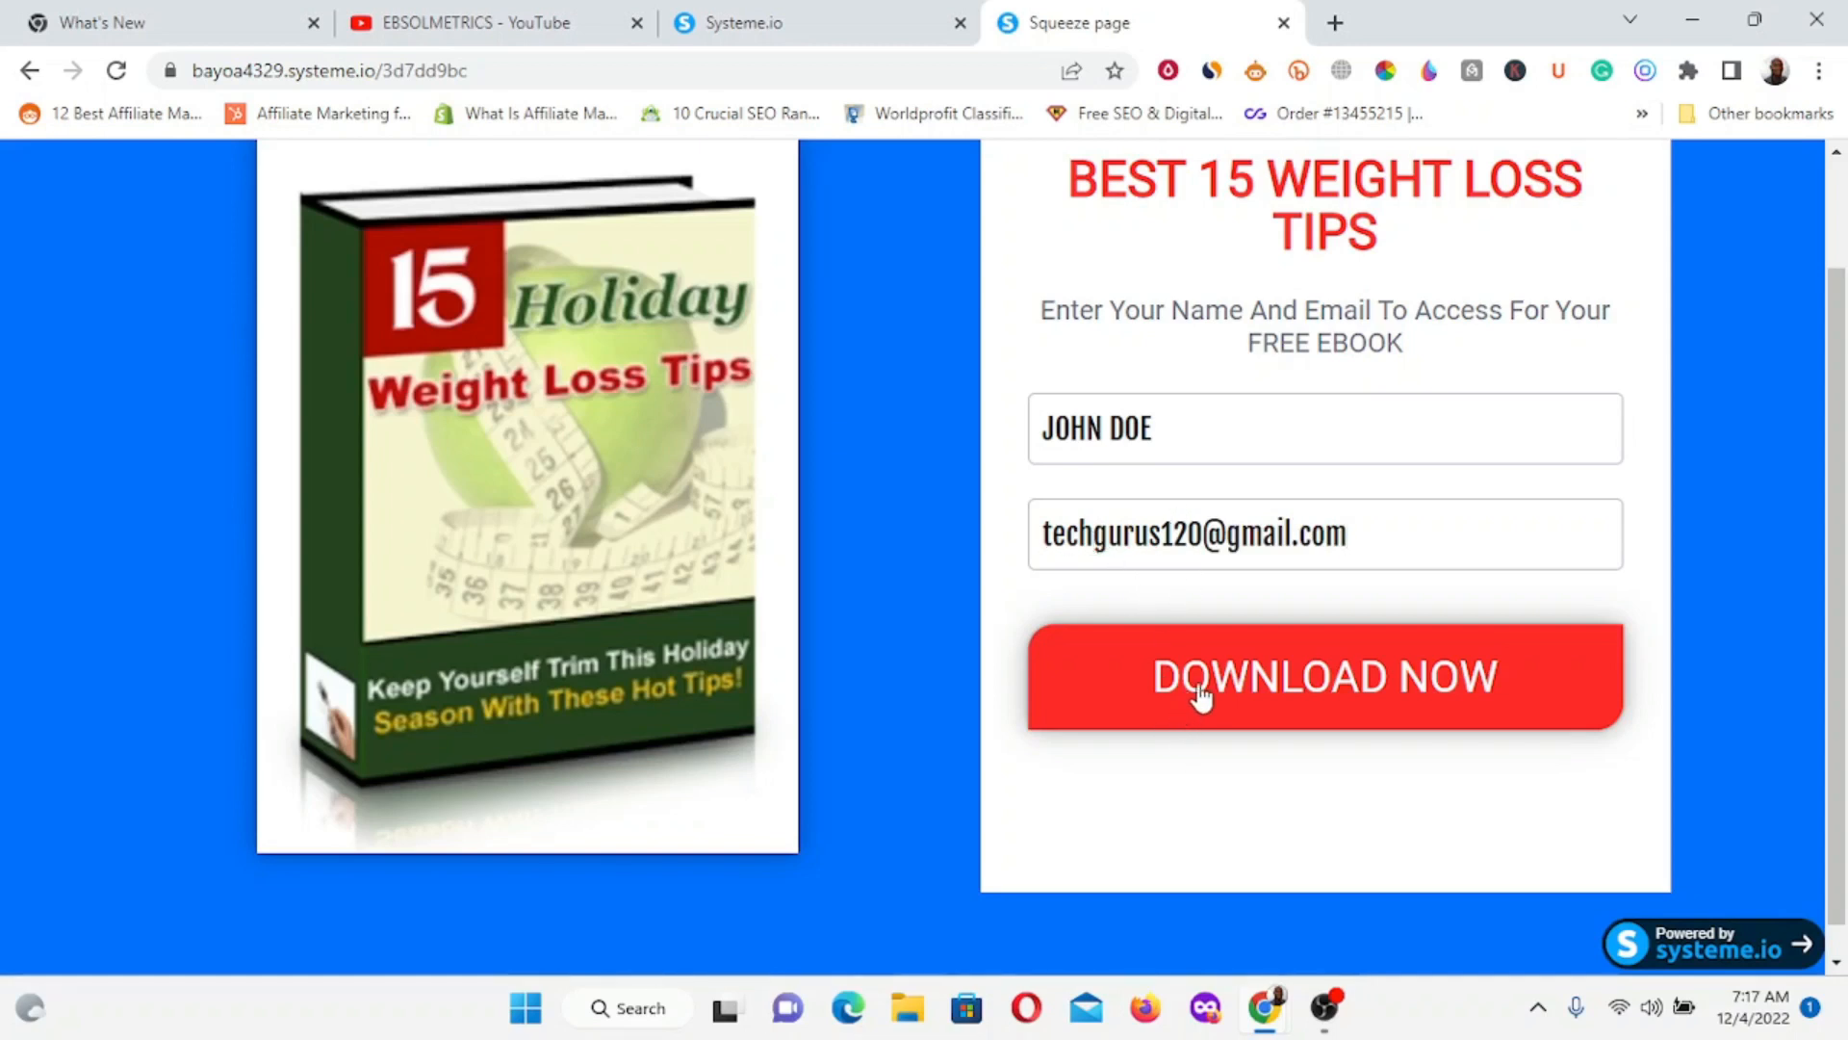
scroll(1155, 438, "up", 2)
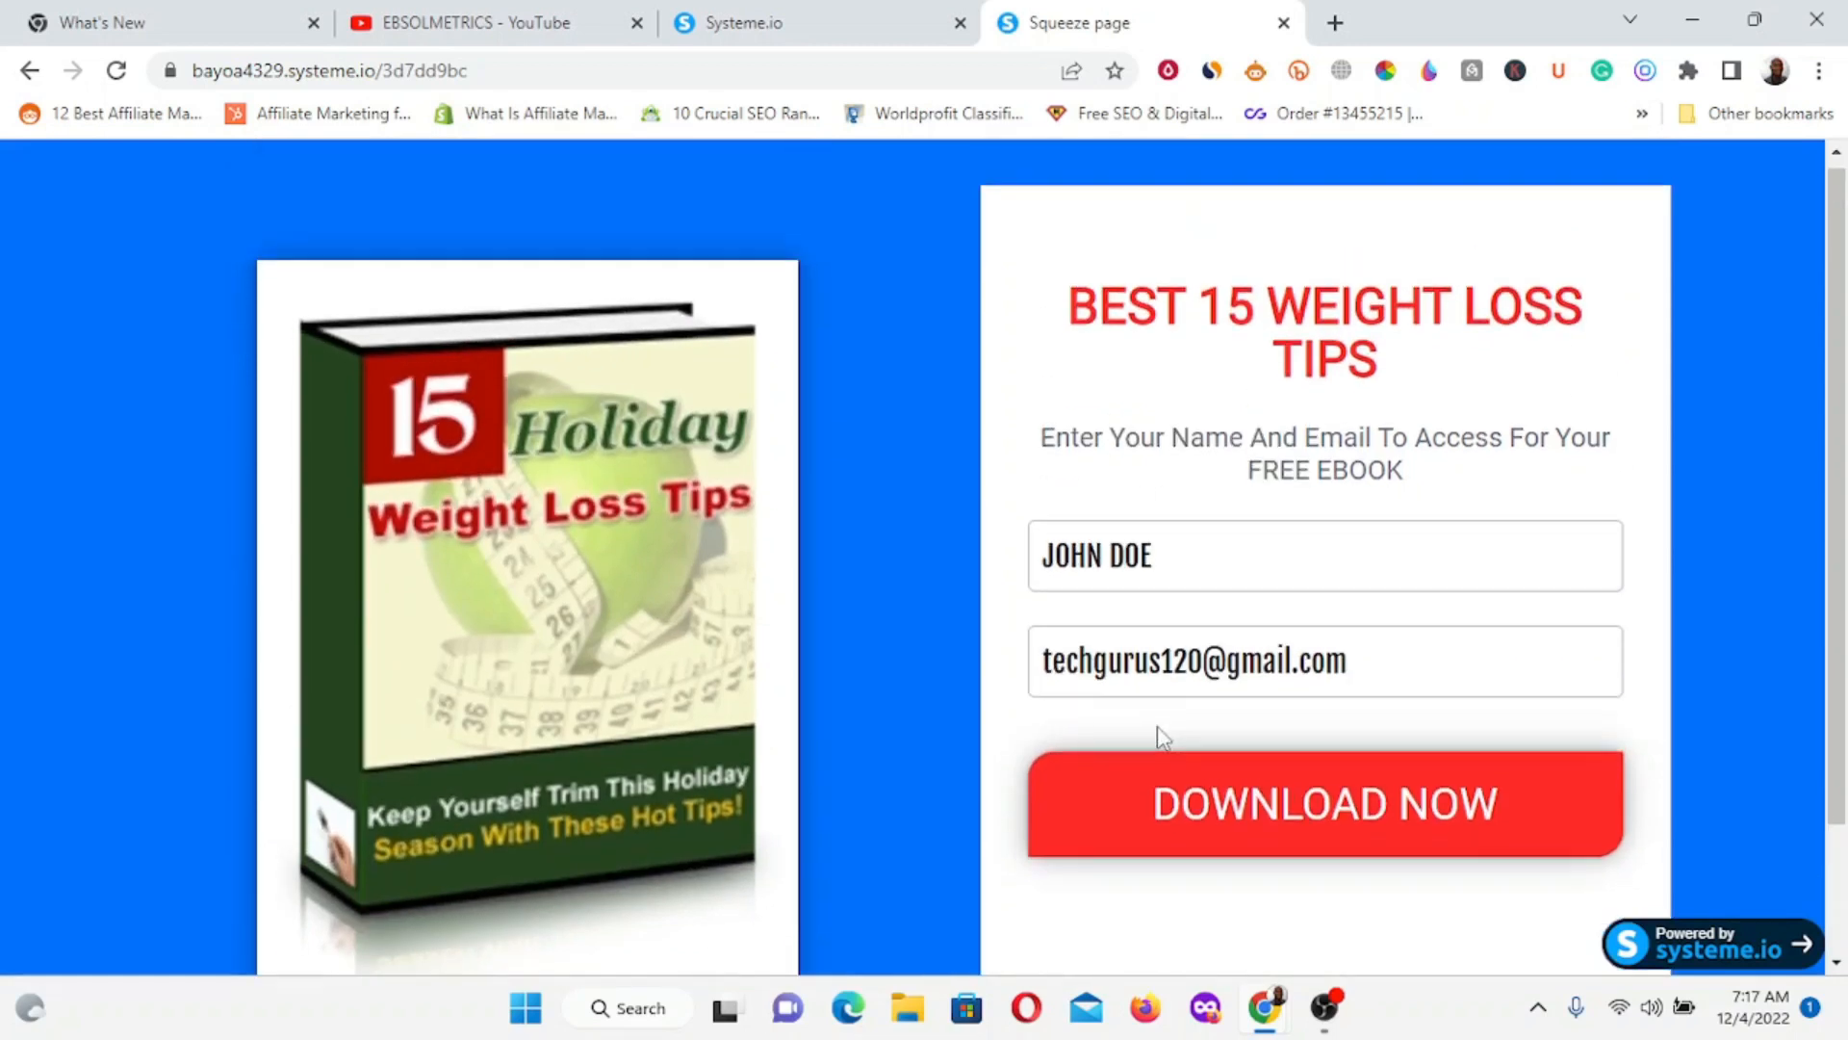
scroll(1155, 674, "down", 2)
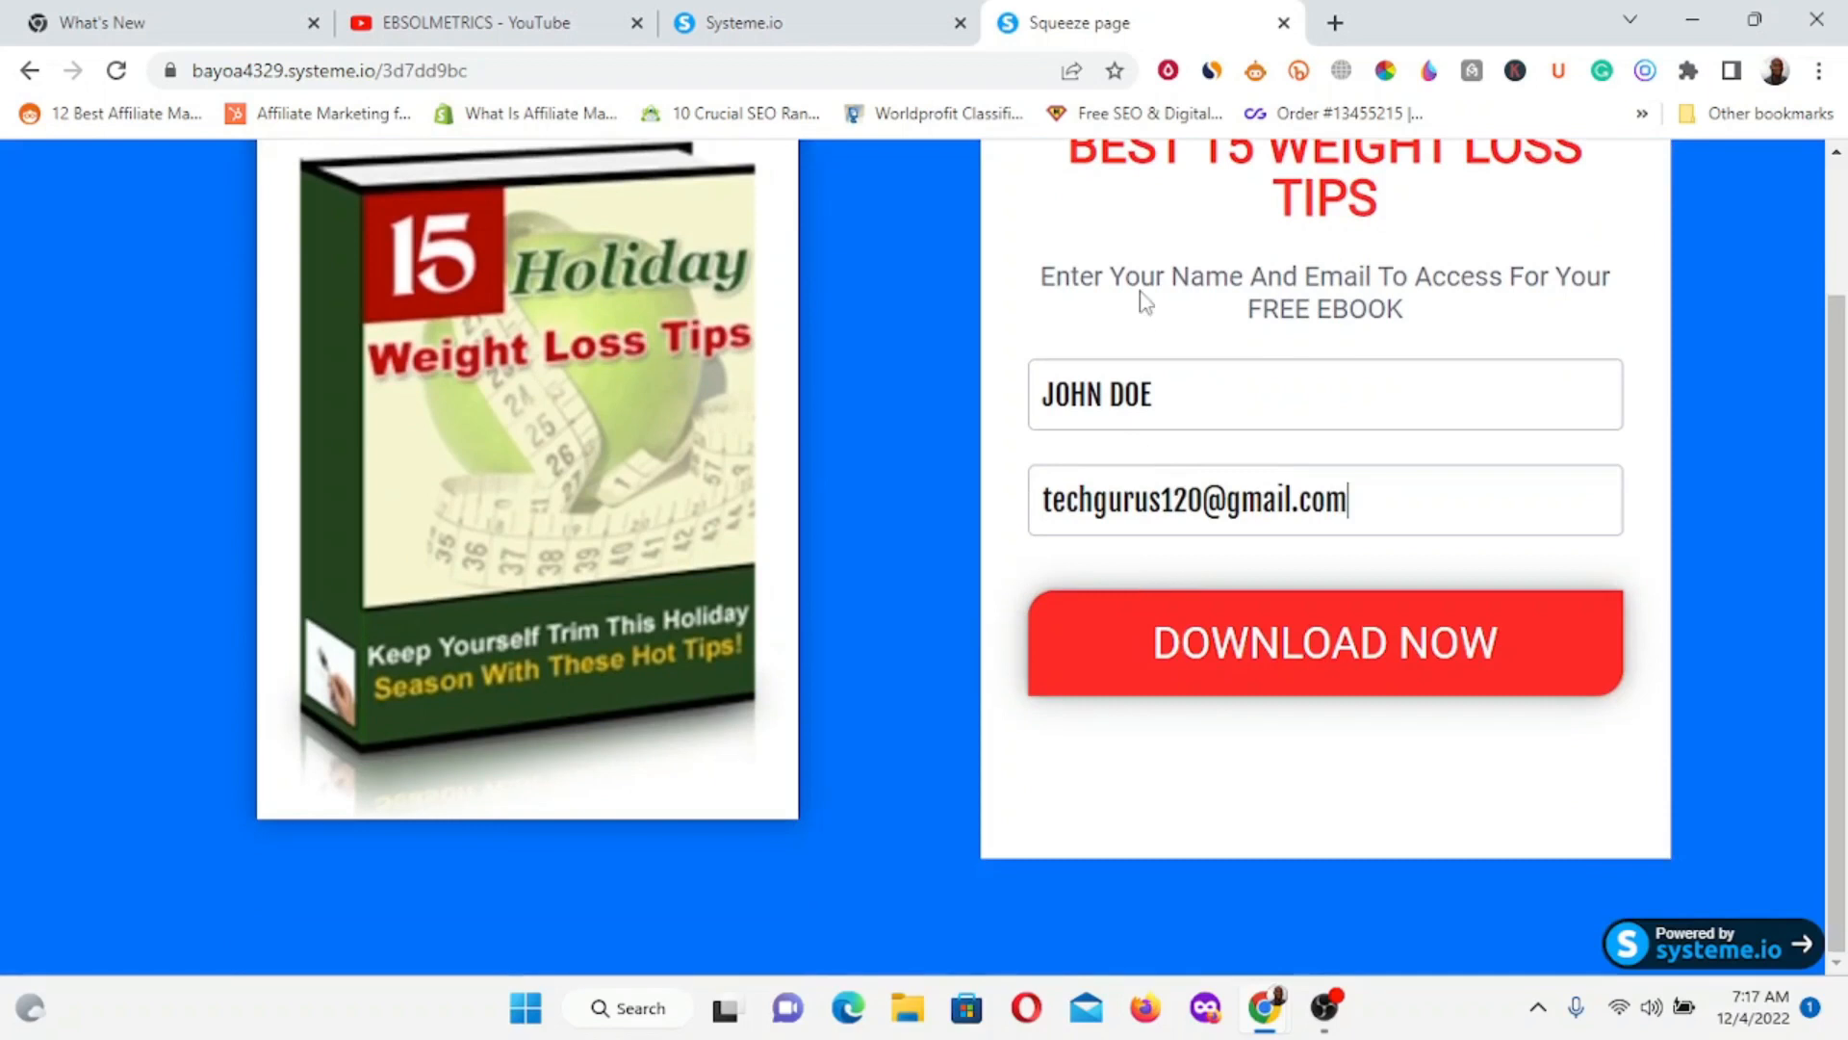
left_click(1222, 645)
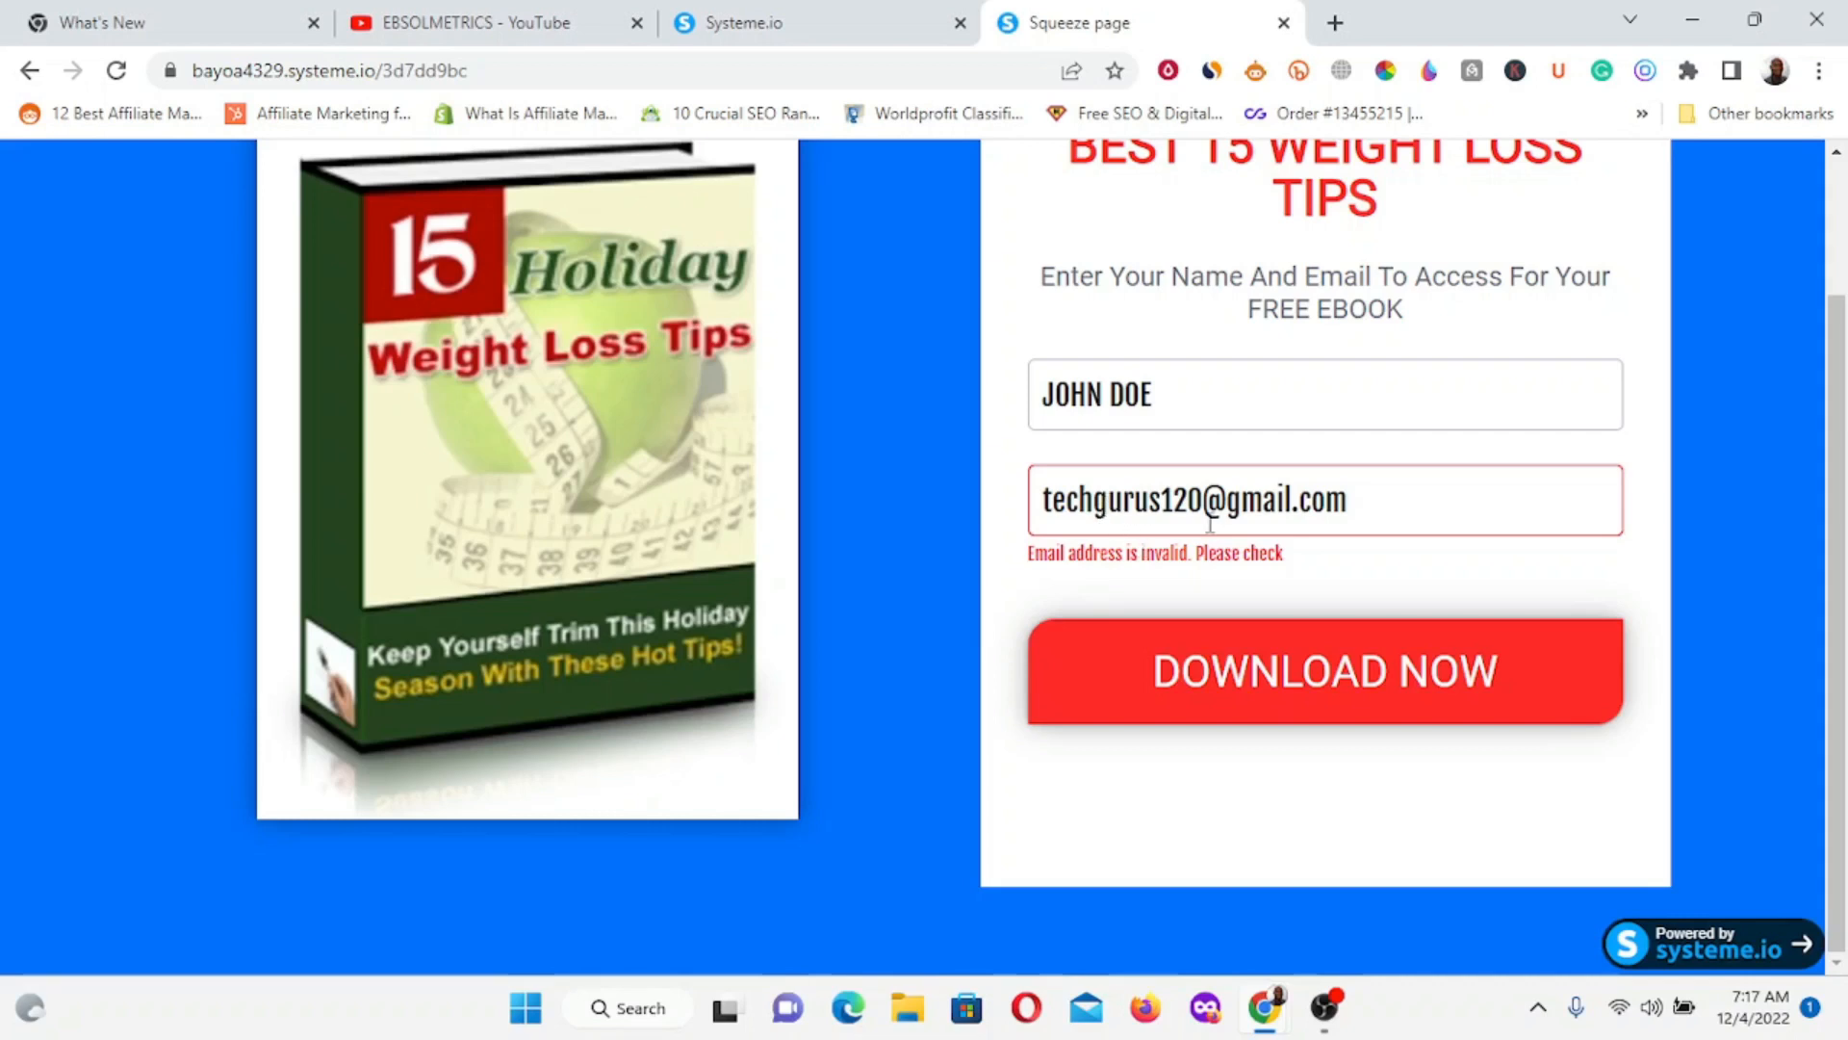
Replace the rejected email with a different full email address and resubmit the form.
left_click(1190, 500)
left_click_drag(1050, 488, 1441, 467)
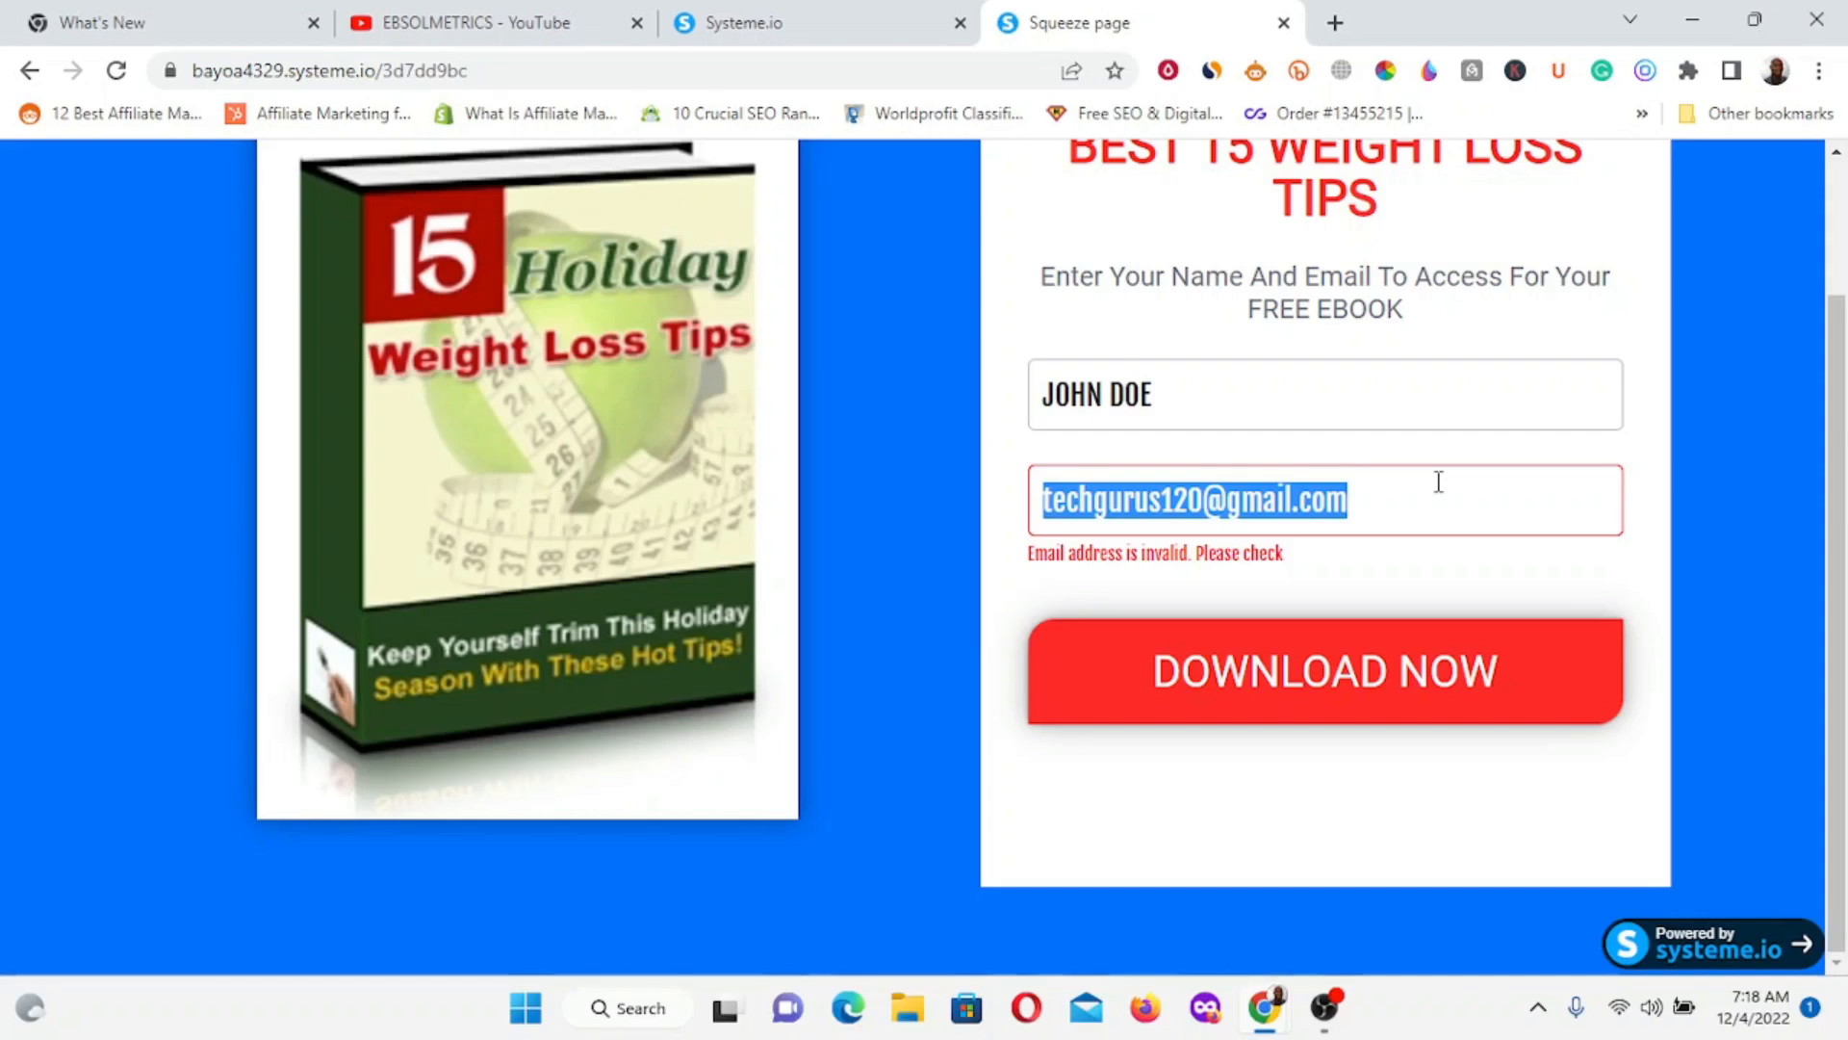
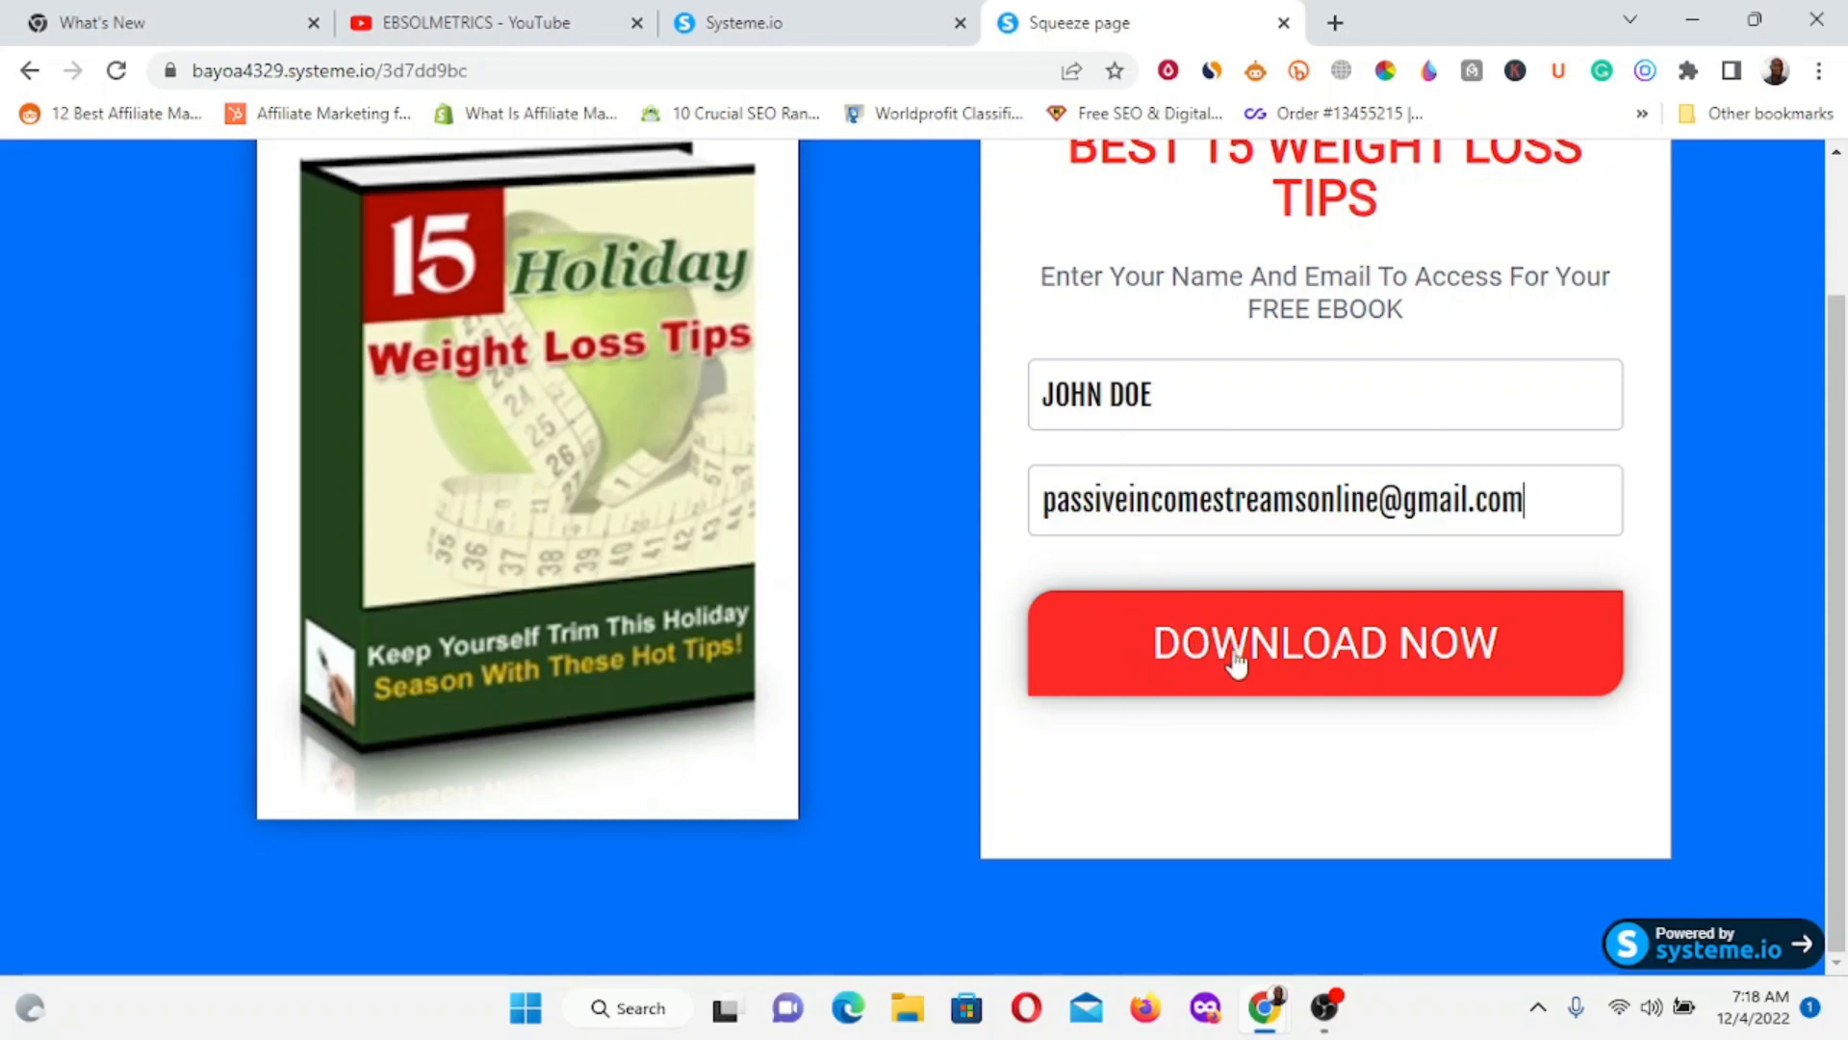
left_click(1291, 643)
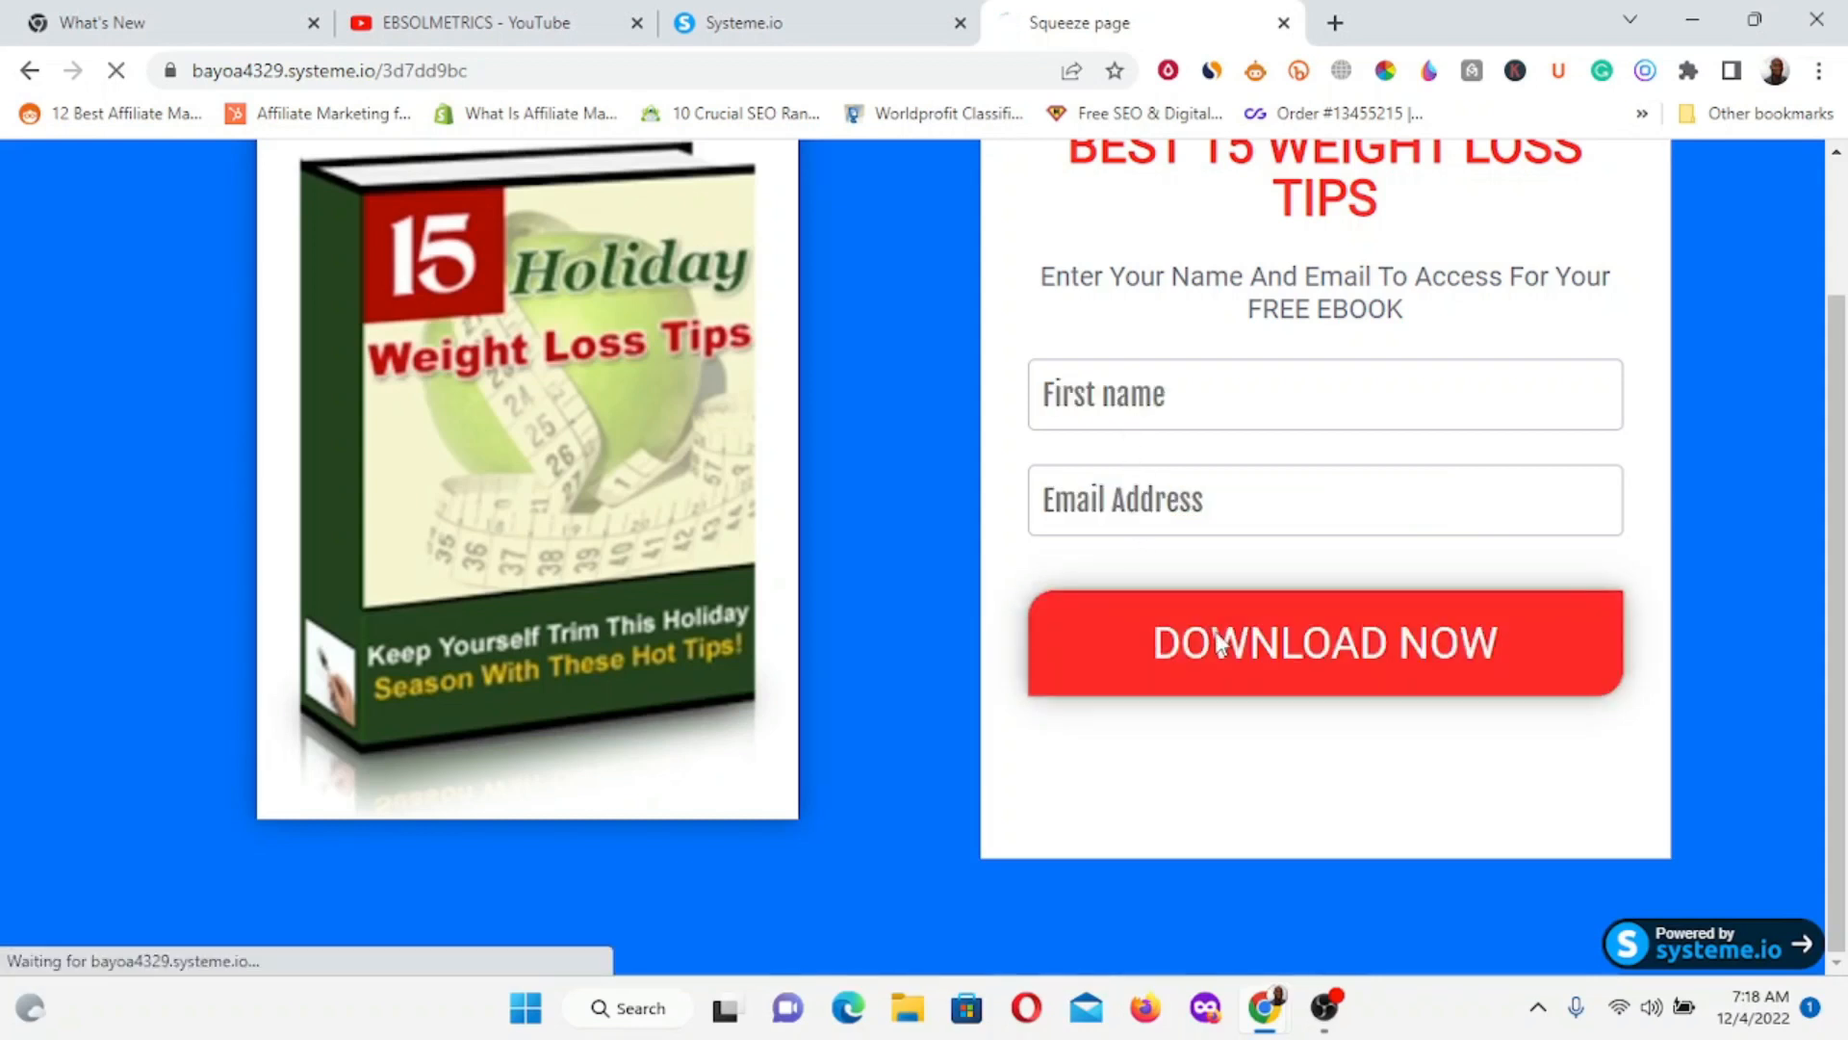